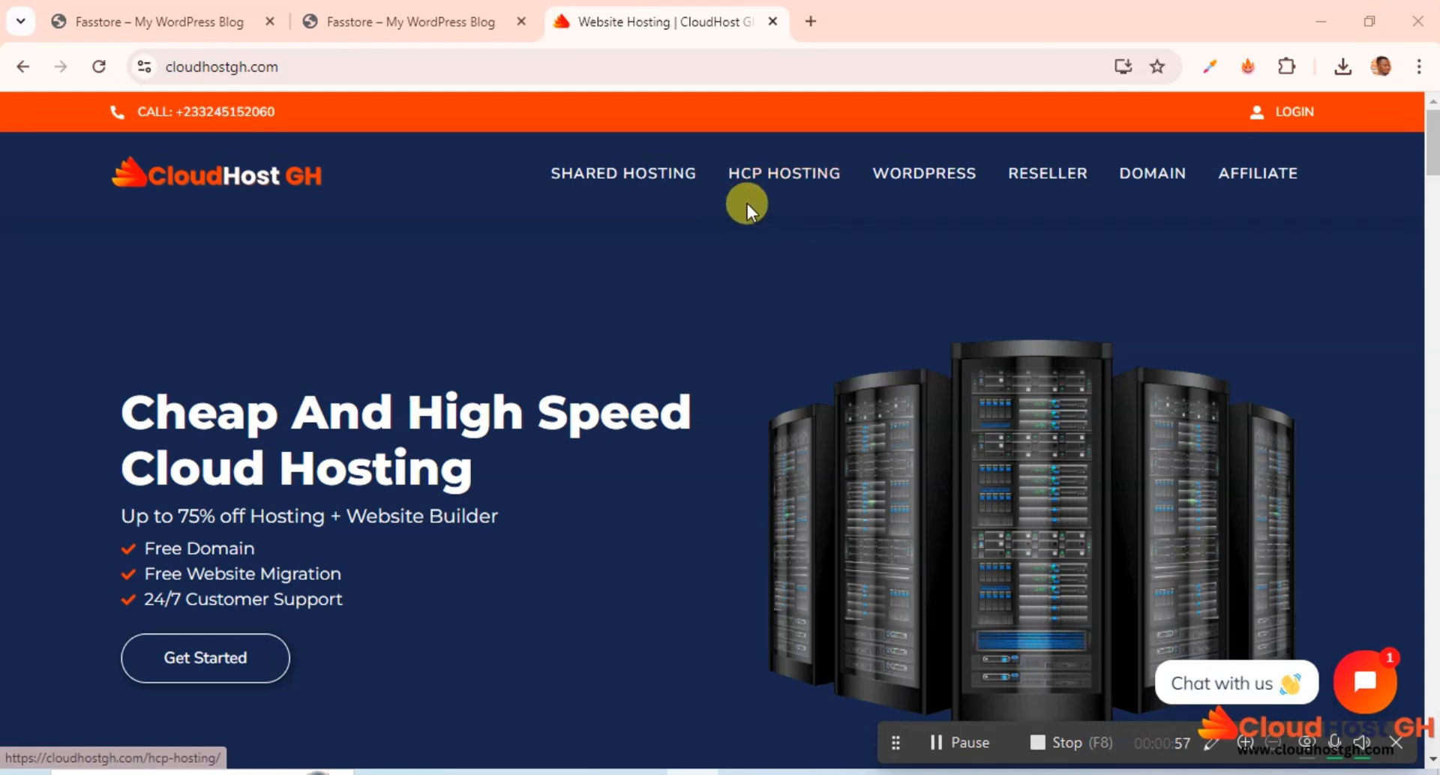
Open the HCP Hosting page and examine the control panel preview and the features and yearly prices of the HCP01 to HCP04 plans.
left_click(776, 194)
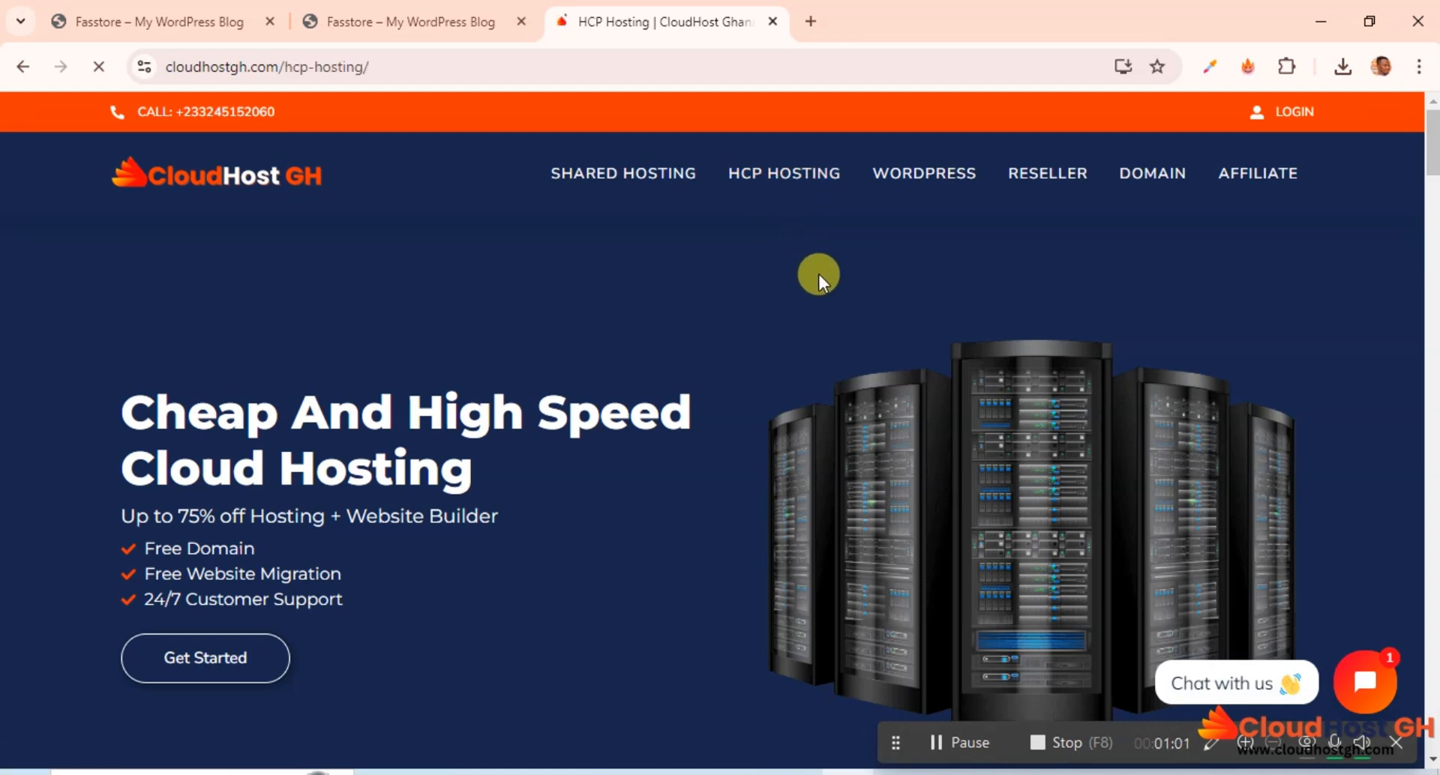
scroll(804, 268, "down", 4)
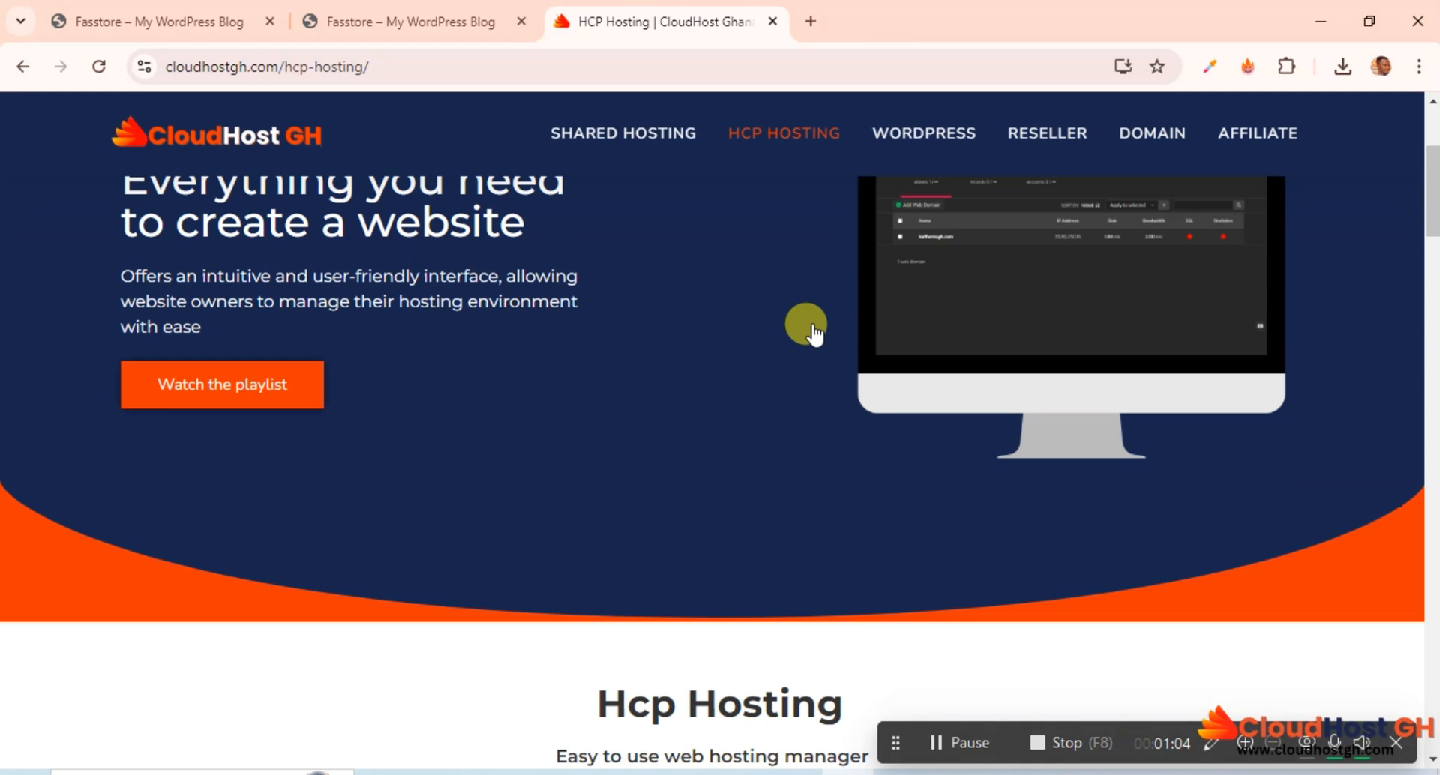
scroll(1120, 245, "up", 5)
left_click(1044, 488)
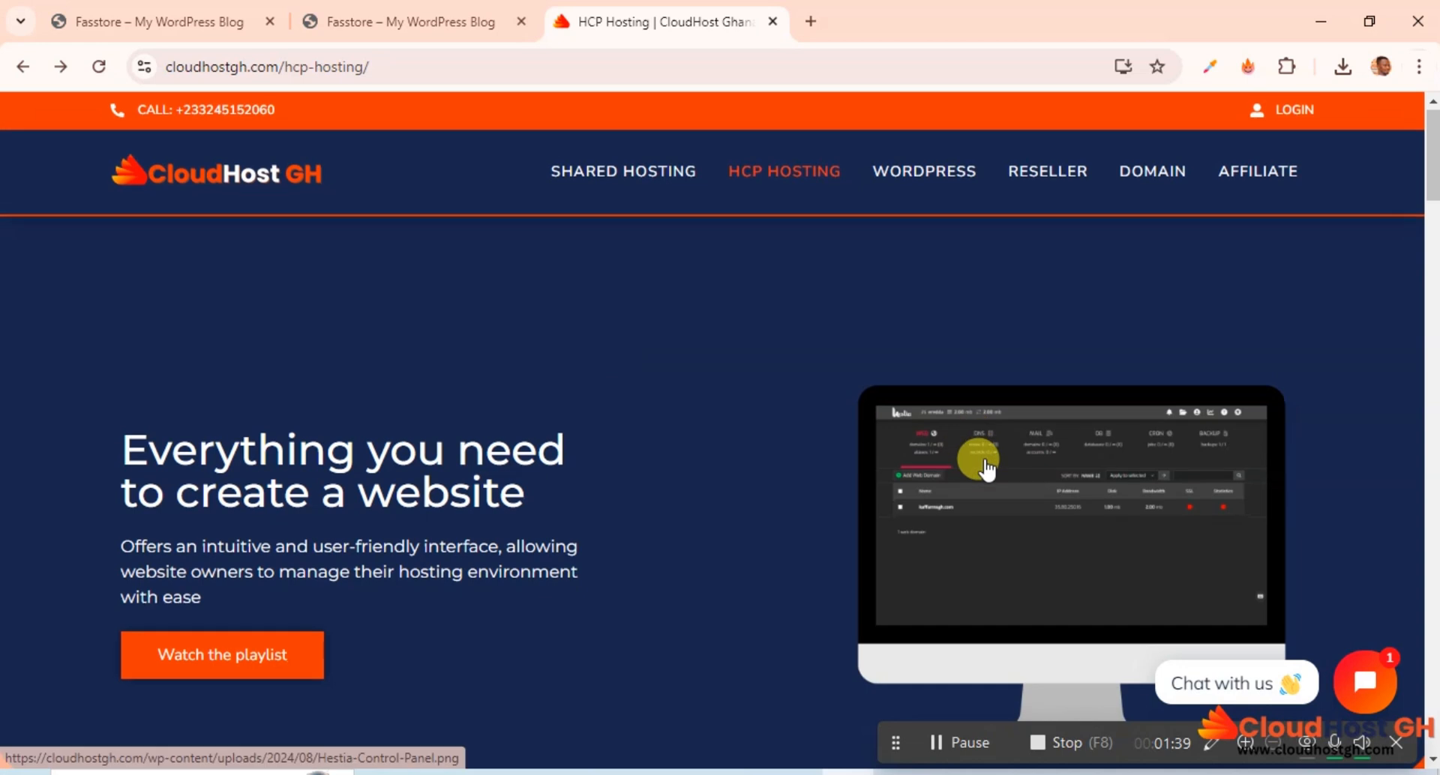
scroll(986, 469, "down", 4)
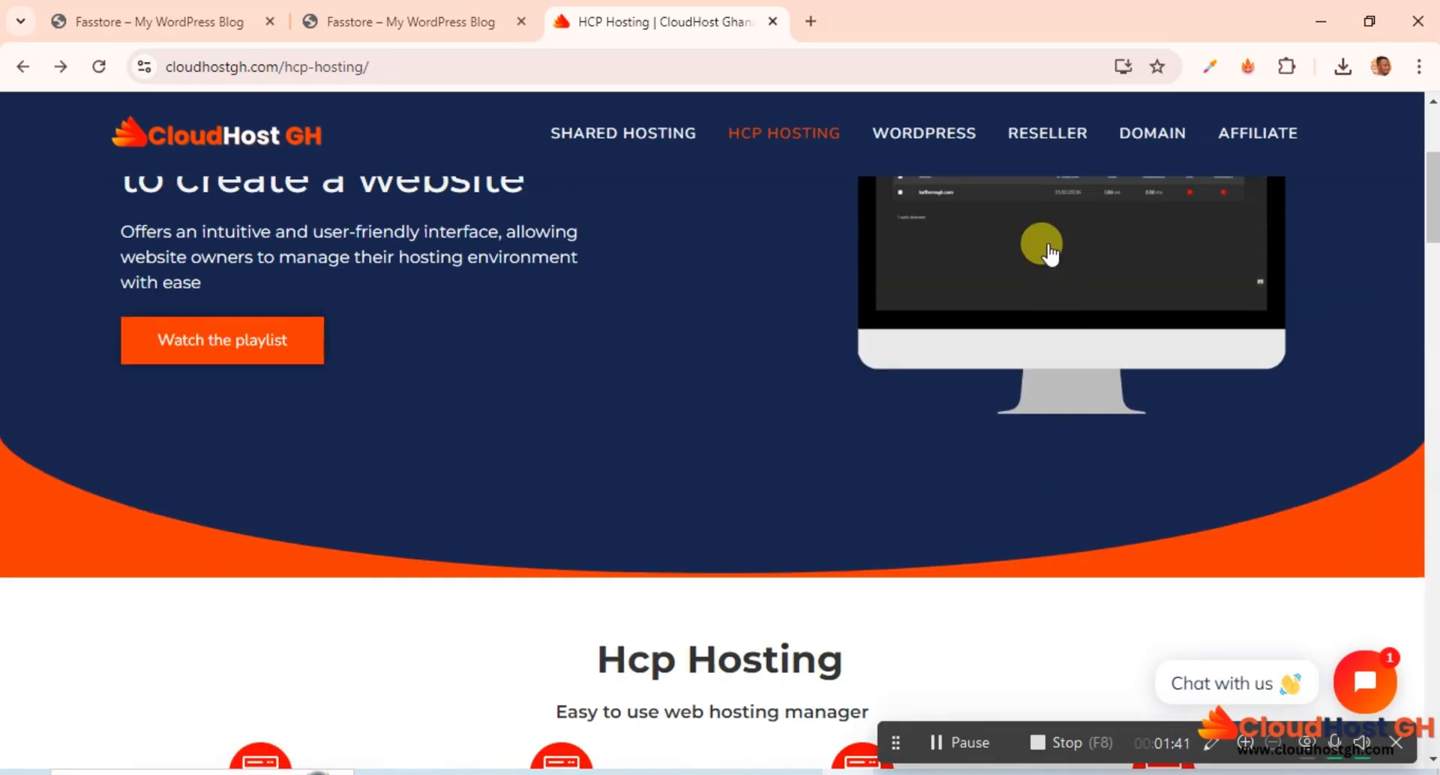
scroll(753, 454, "down", 5)
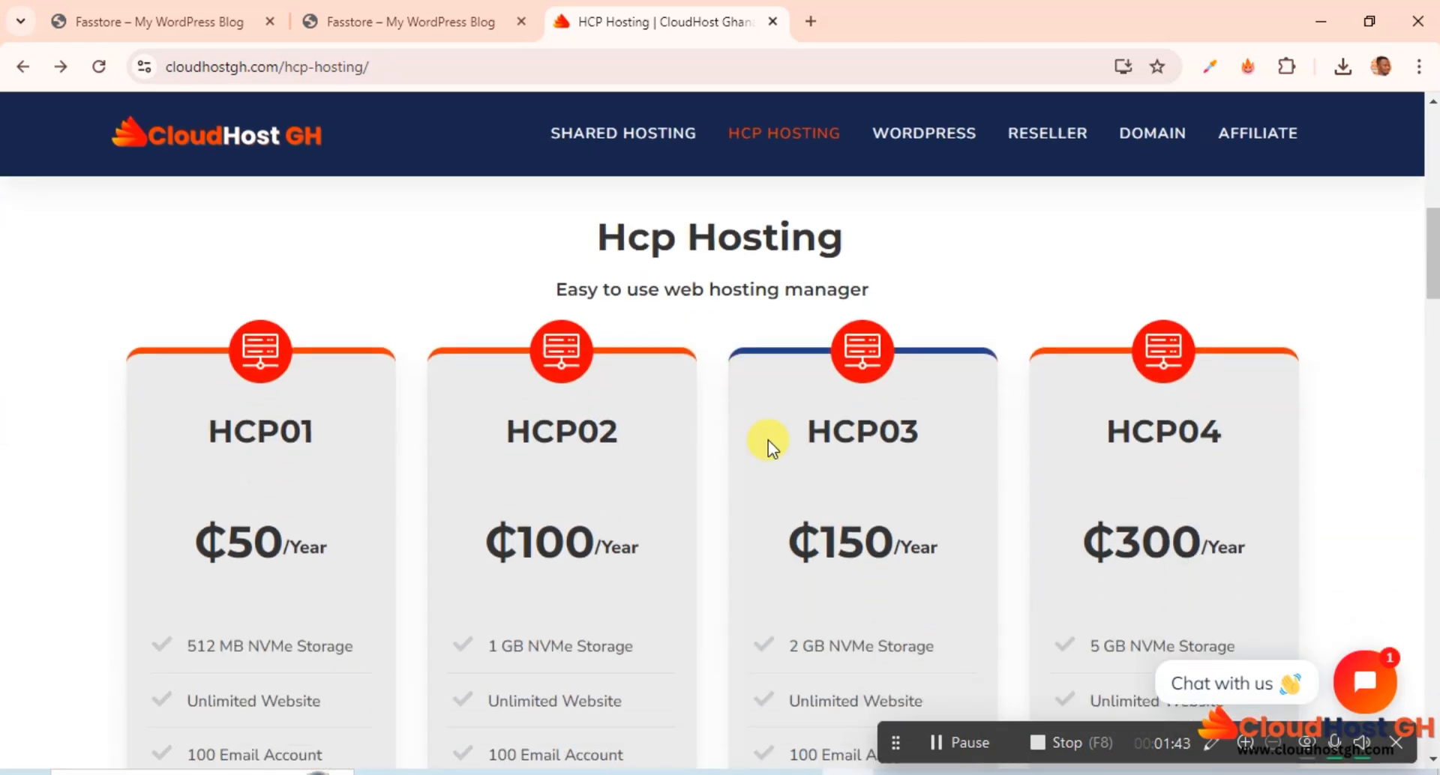
scroll(768, 441, "down", 3)
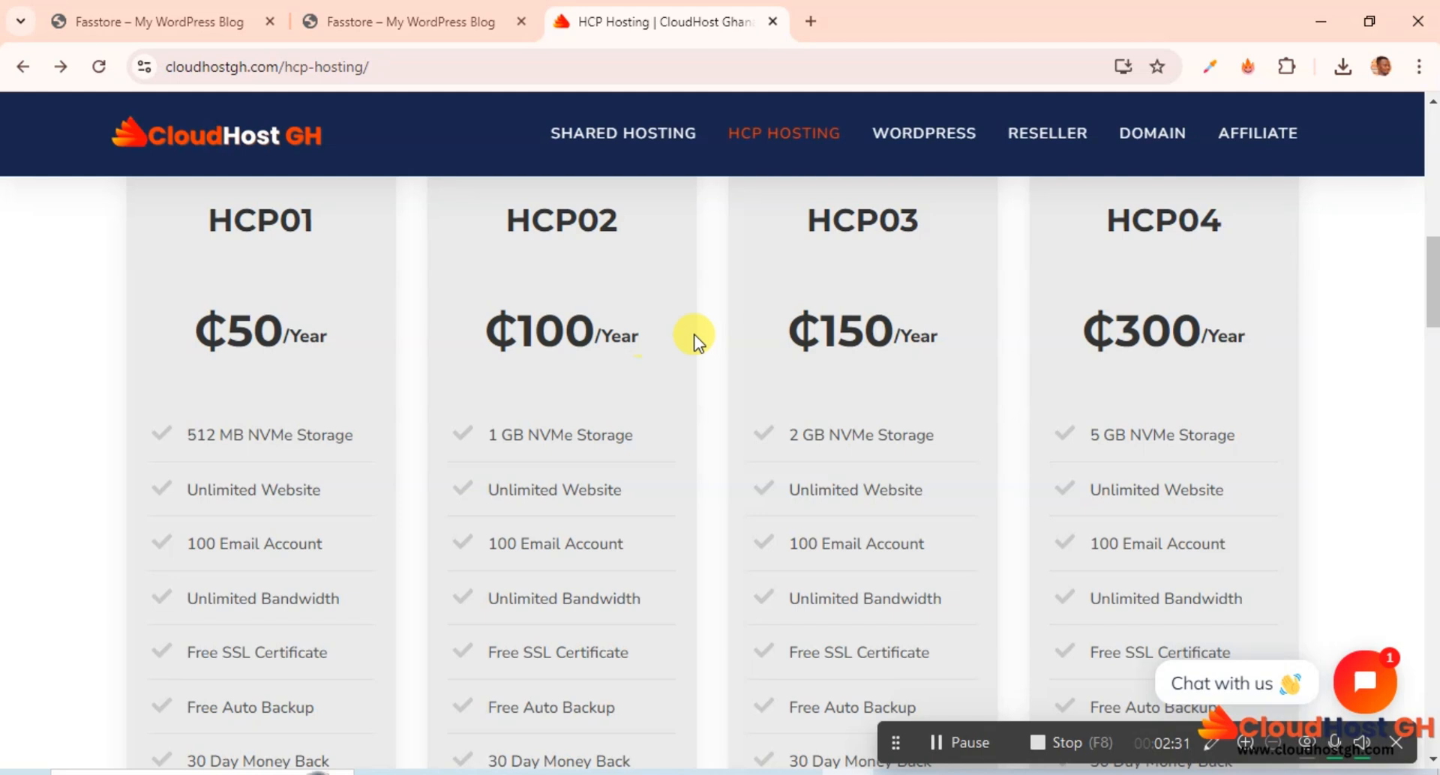
scroll(694, 339, "up", 4)
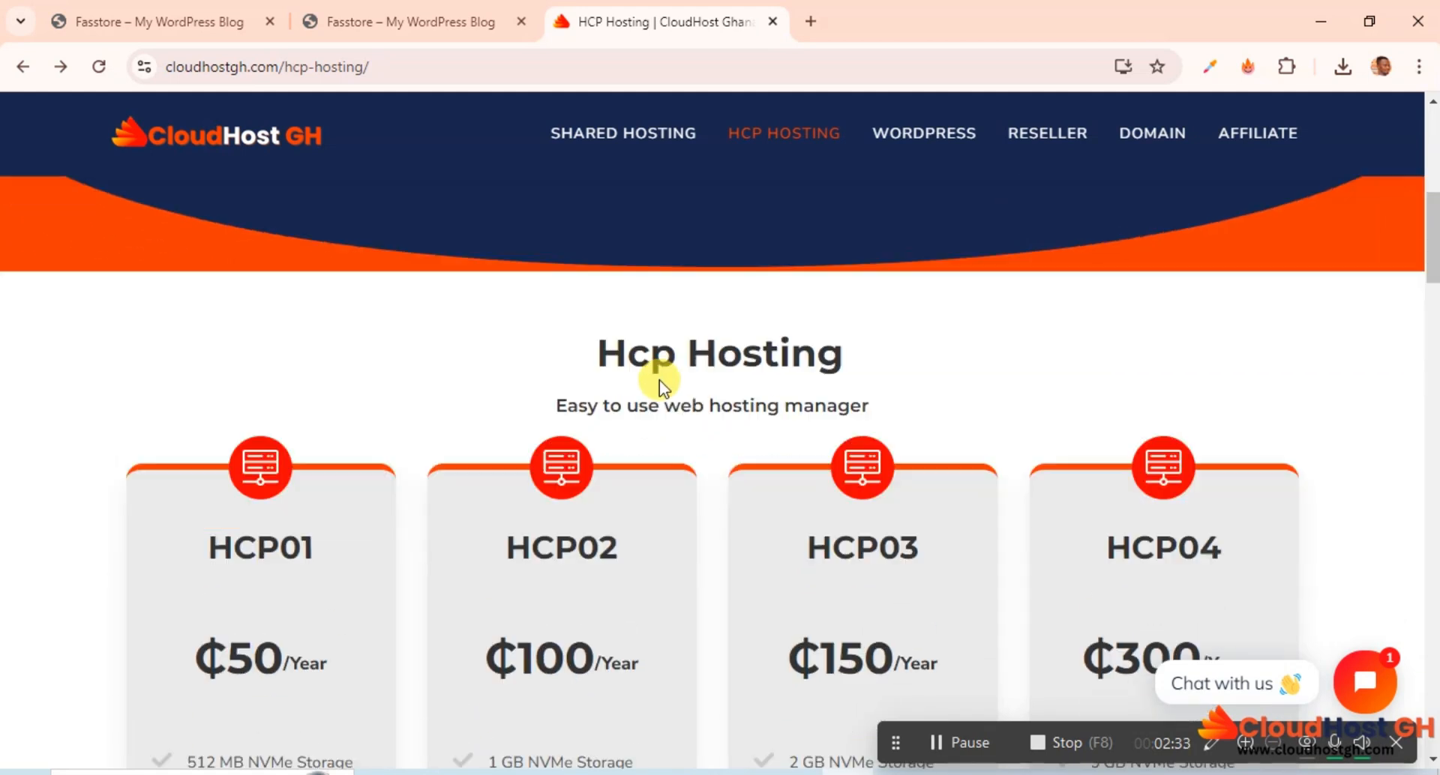
scroll(659, 380, "down", 3)
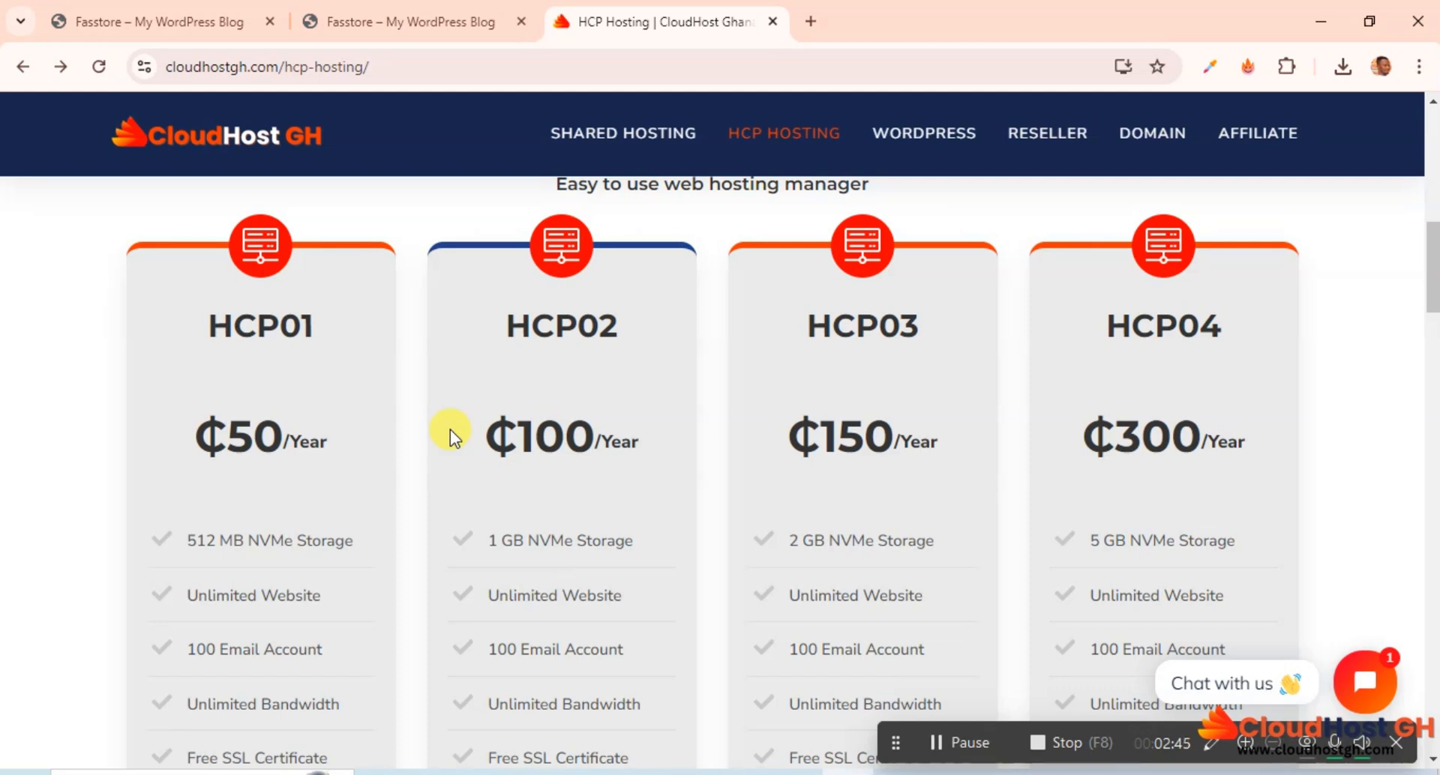
scroll(623, 376, "up", 10)
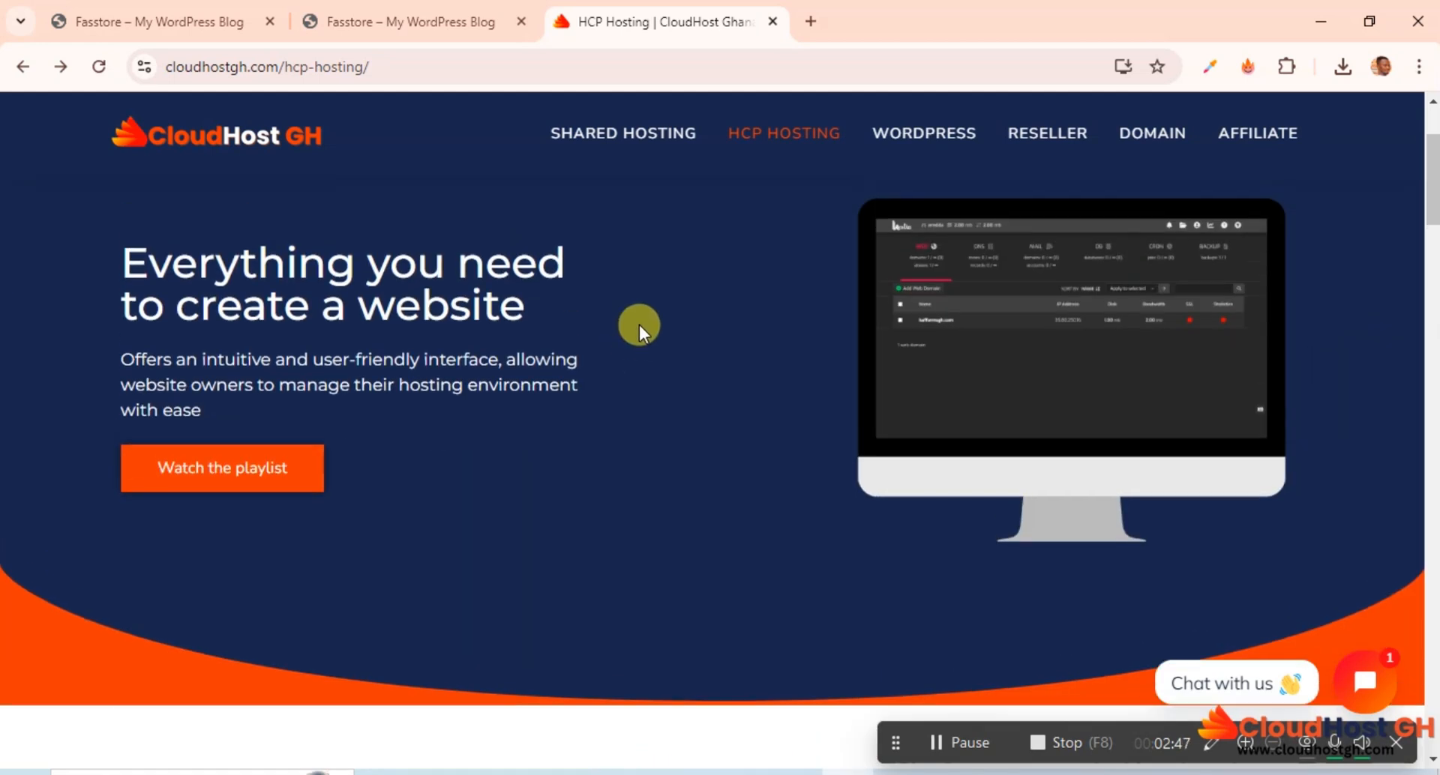
Close the hosting site and open the Fasstore home page for editing with Elementor.
left_click(772, 20)
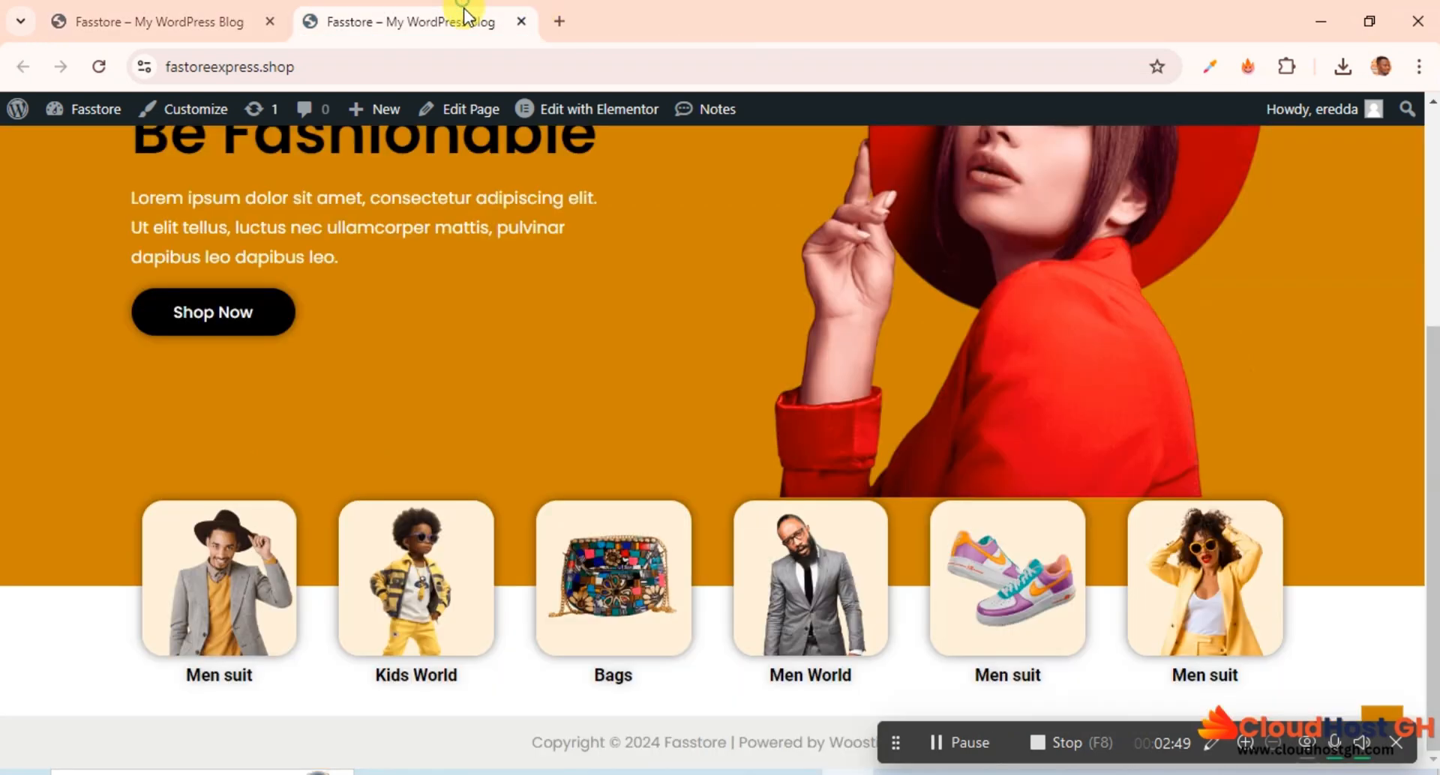
scroll(569, 357, "up", 3)
scroll(569, 354, "down", 3)
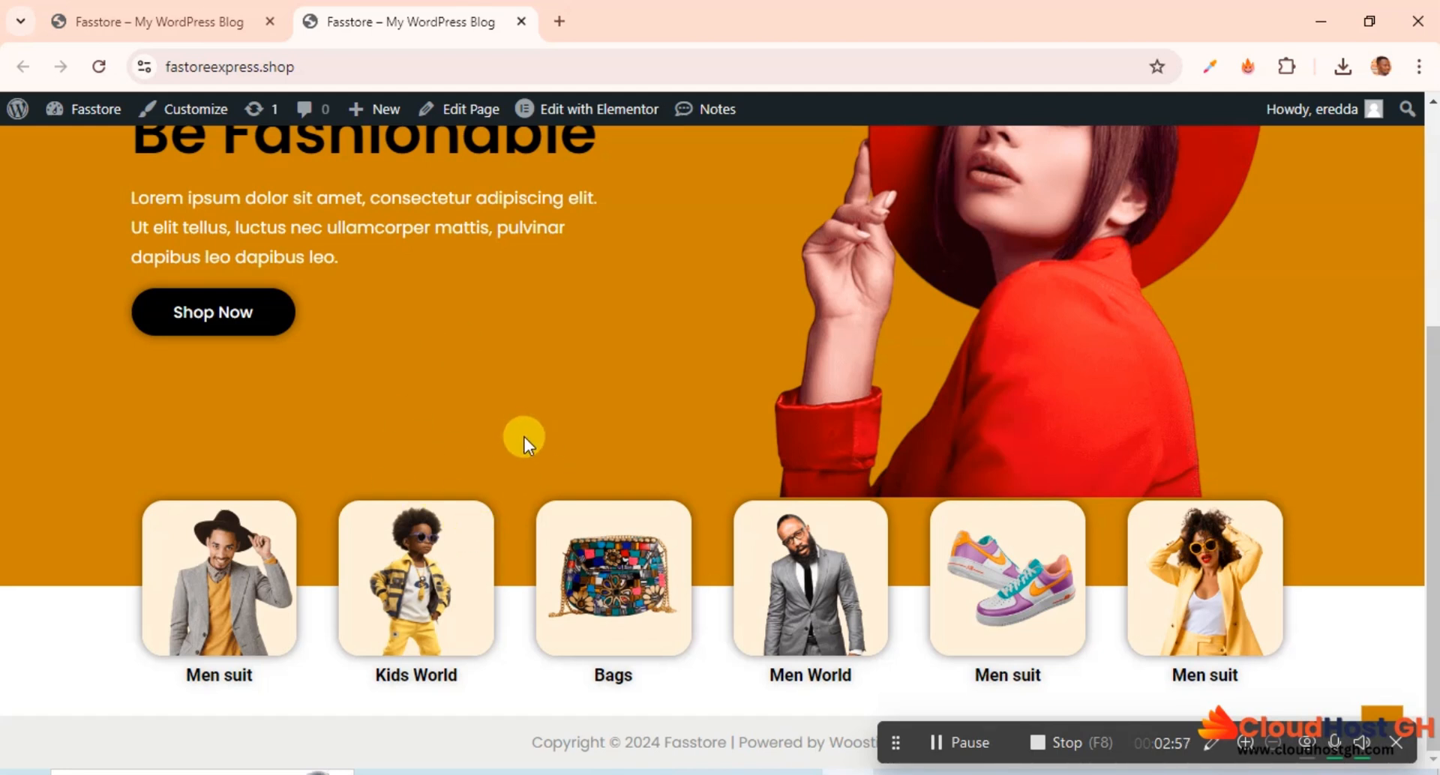
left_click(184, 16)
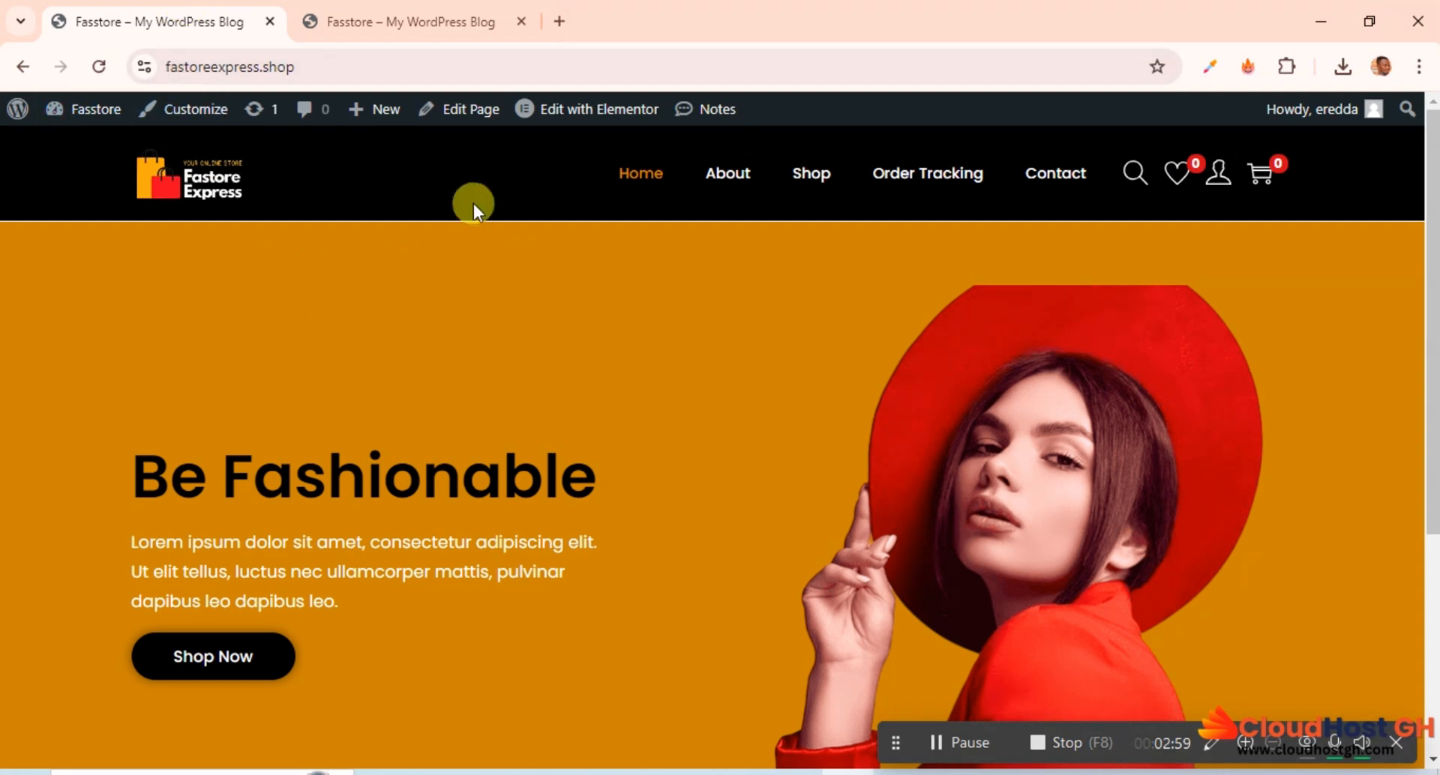
left_click(575, 111)
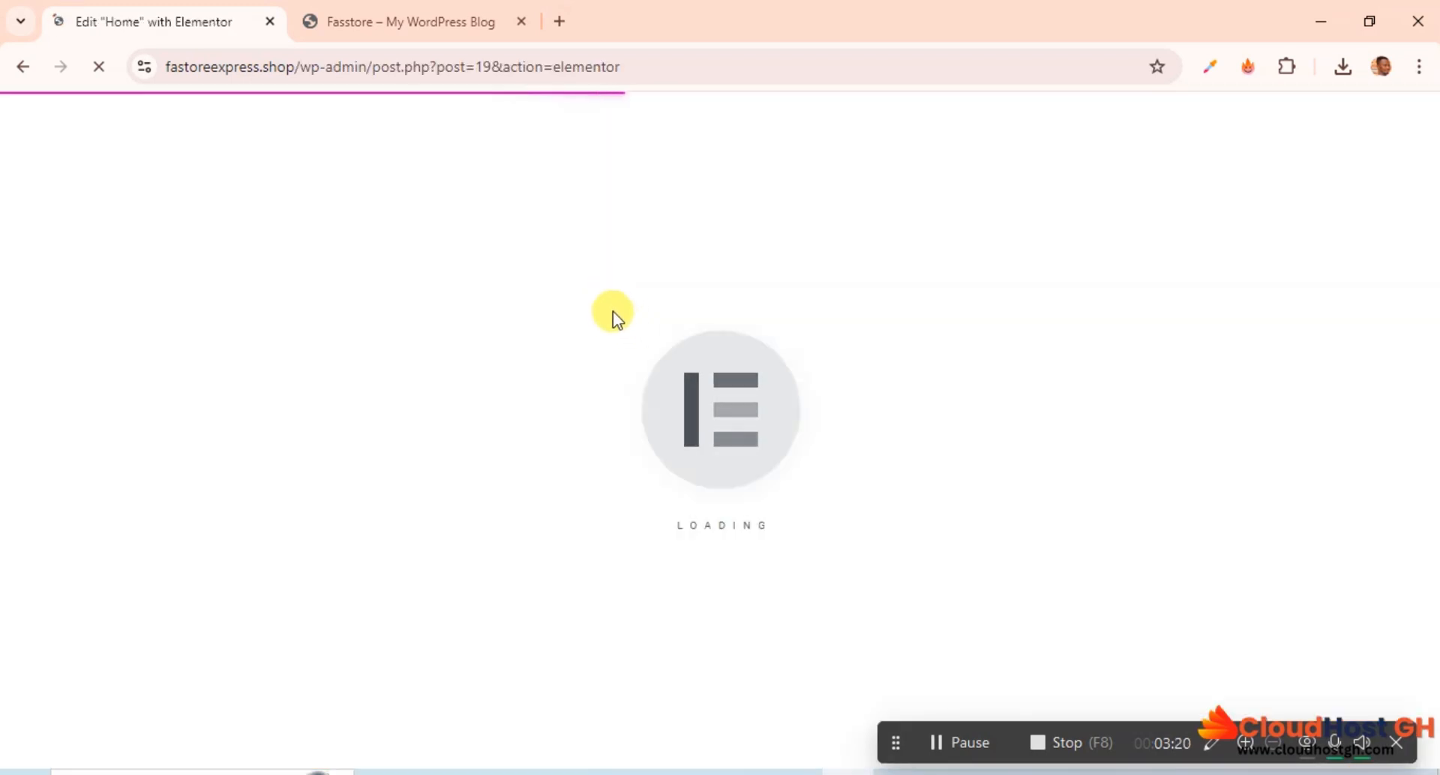
Search Google for "tagline for fashion" in a new browser tab.
left_click(556, 24)
type("ta")
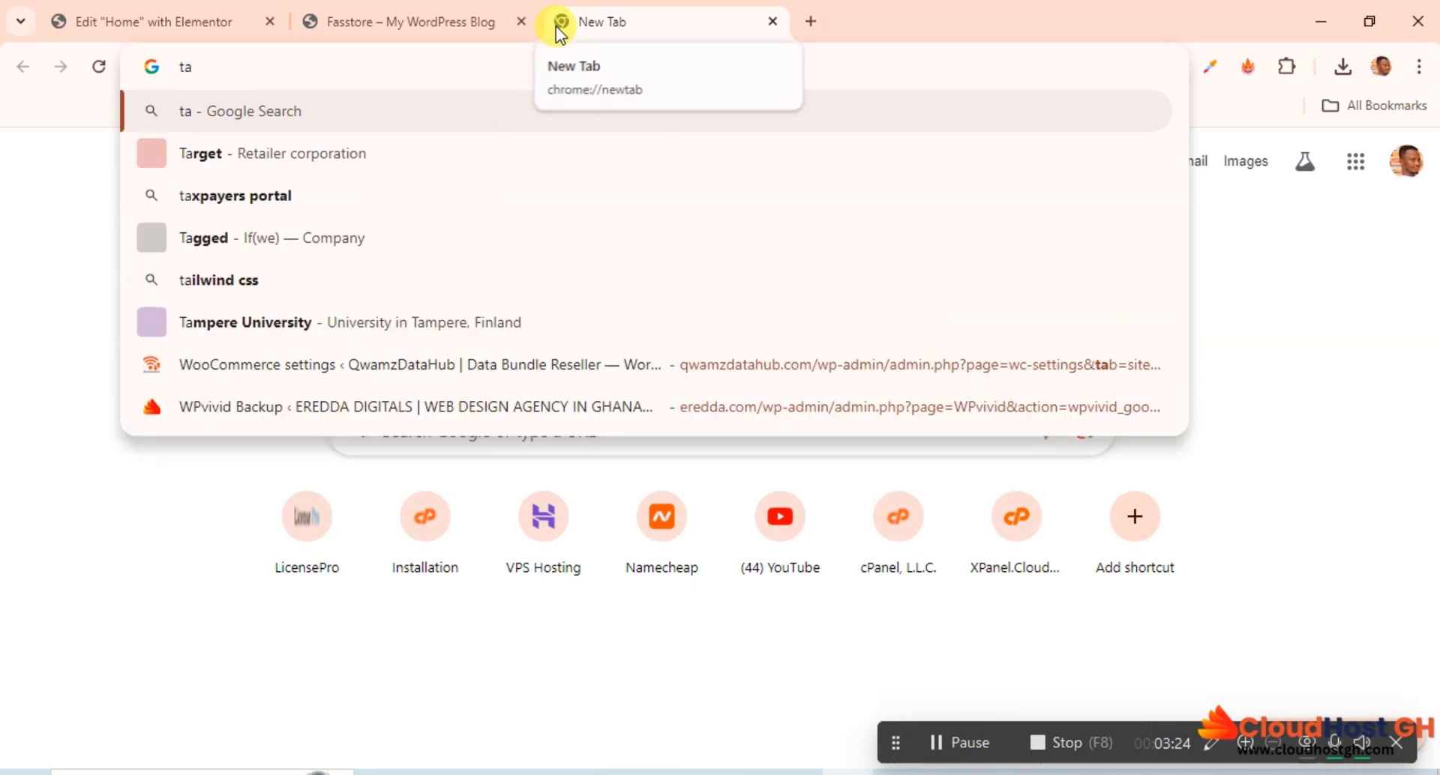
type("gline")
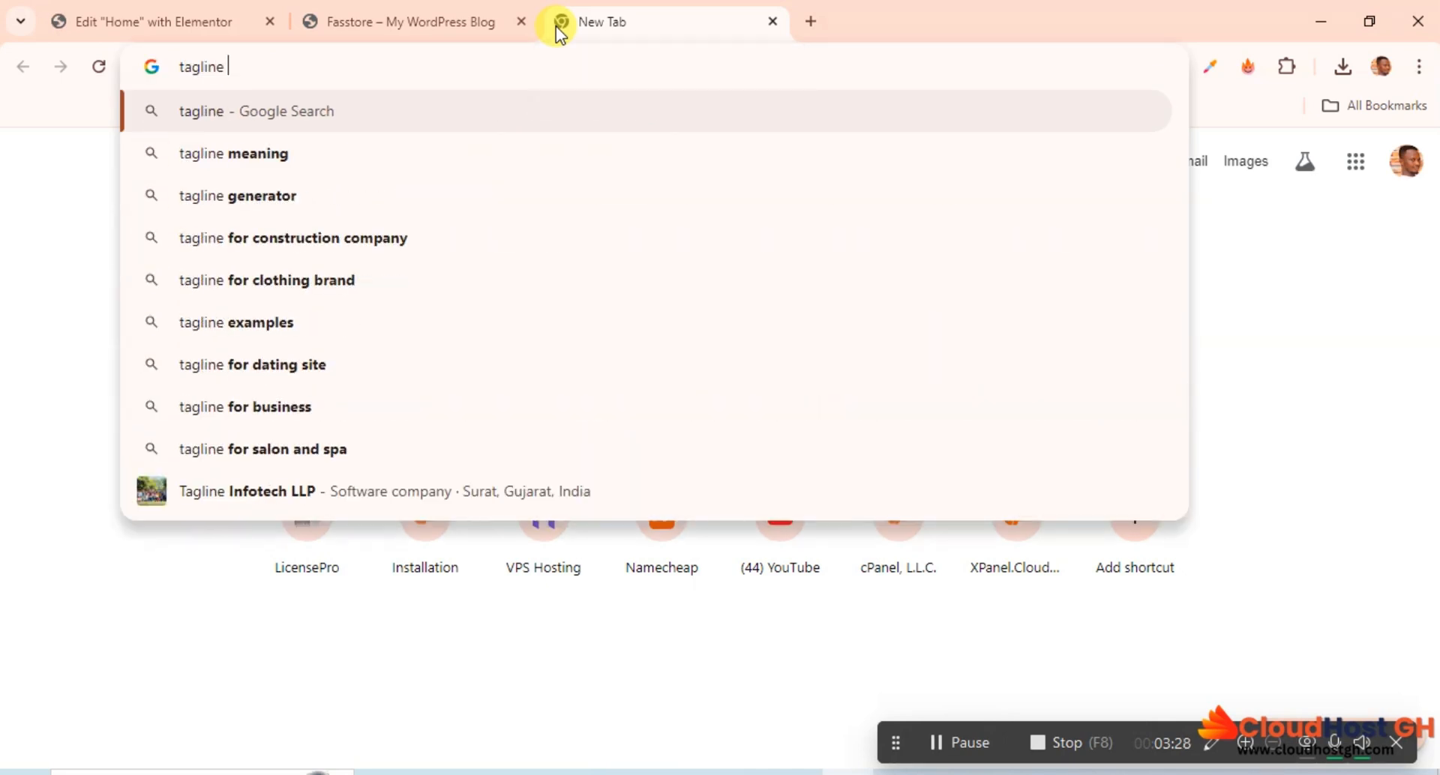
type(" for ")
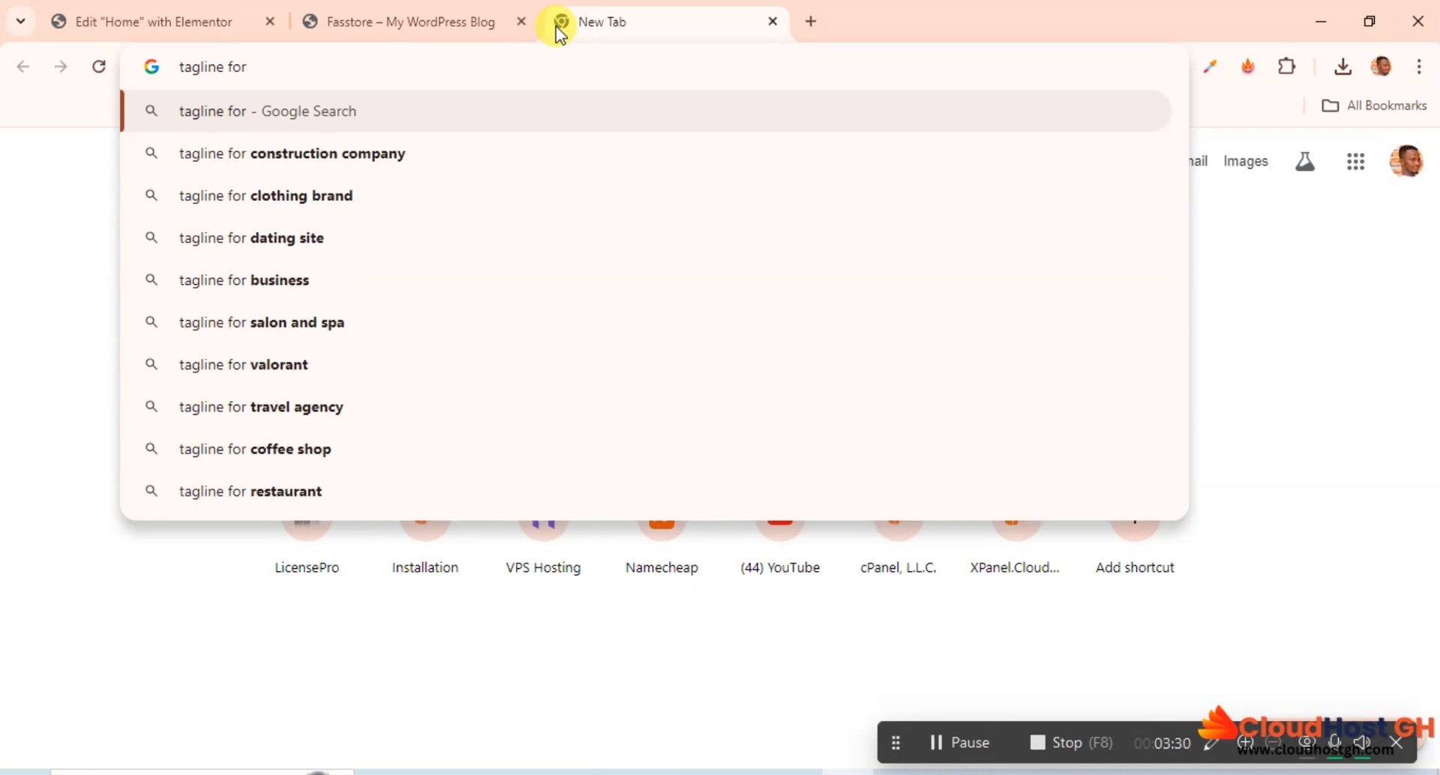
type("fas")
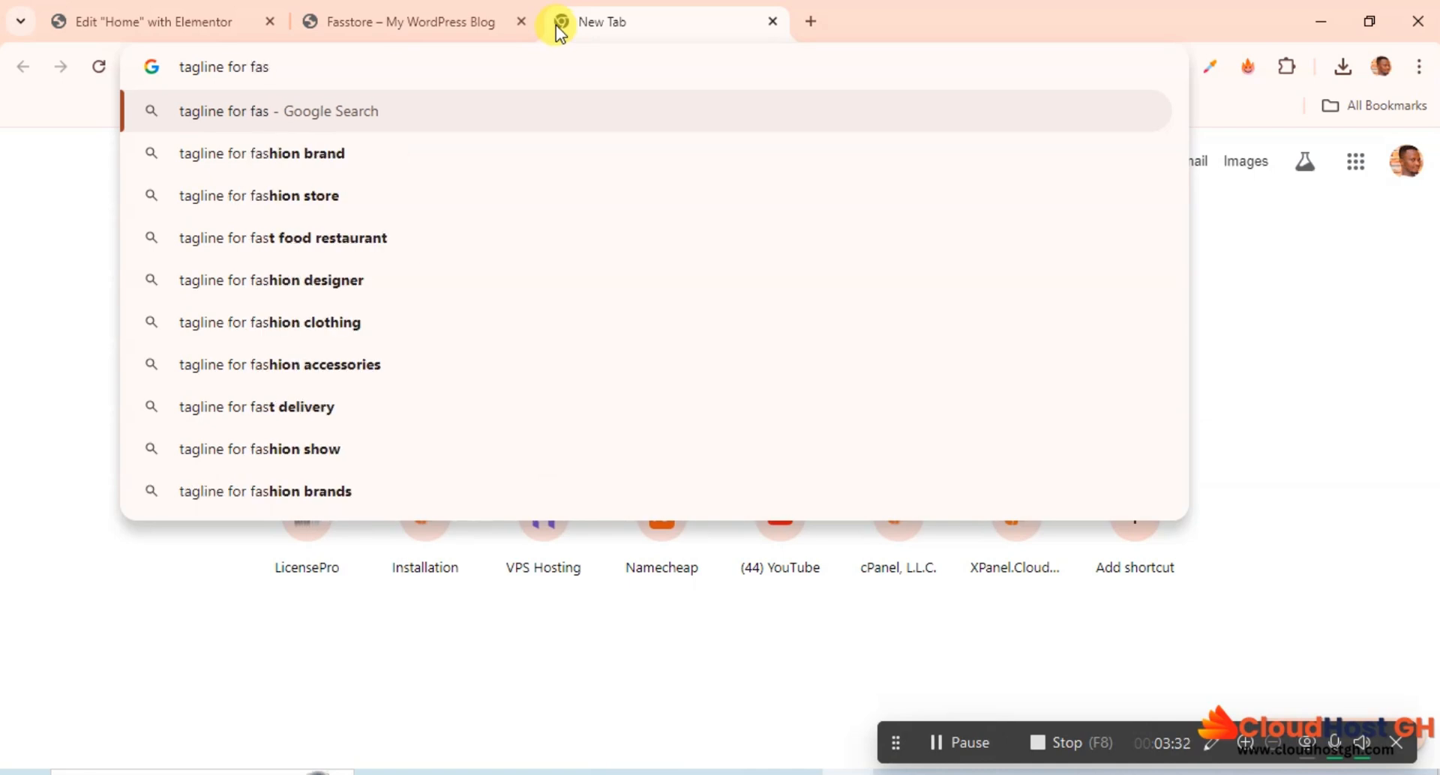
type("hion")
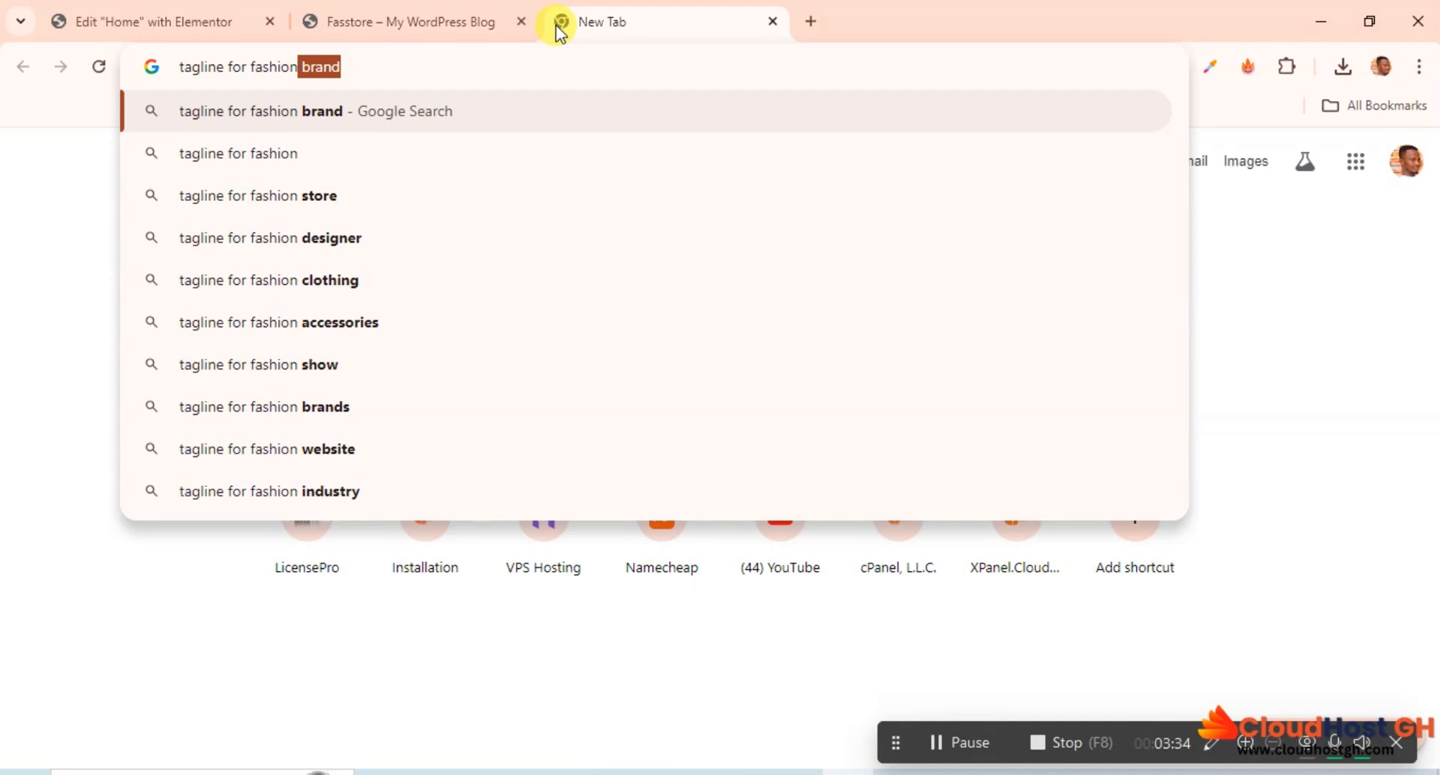
key("Delete")
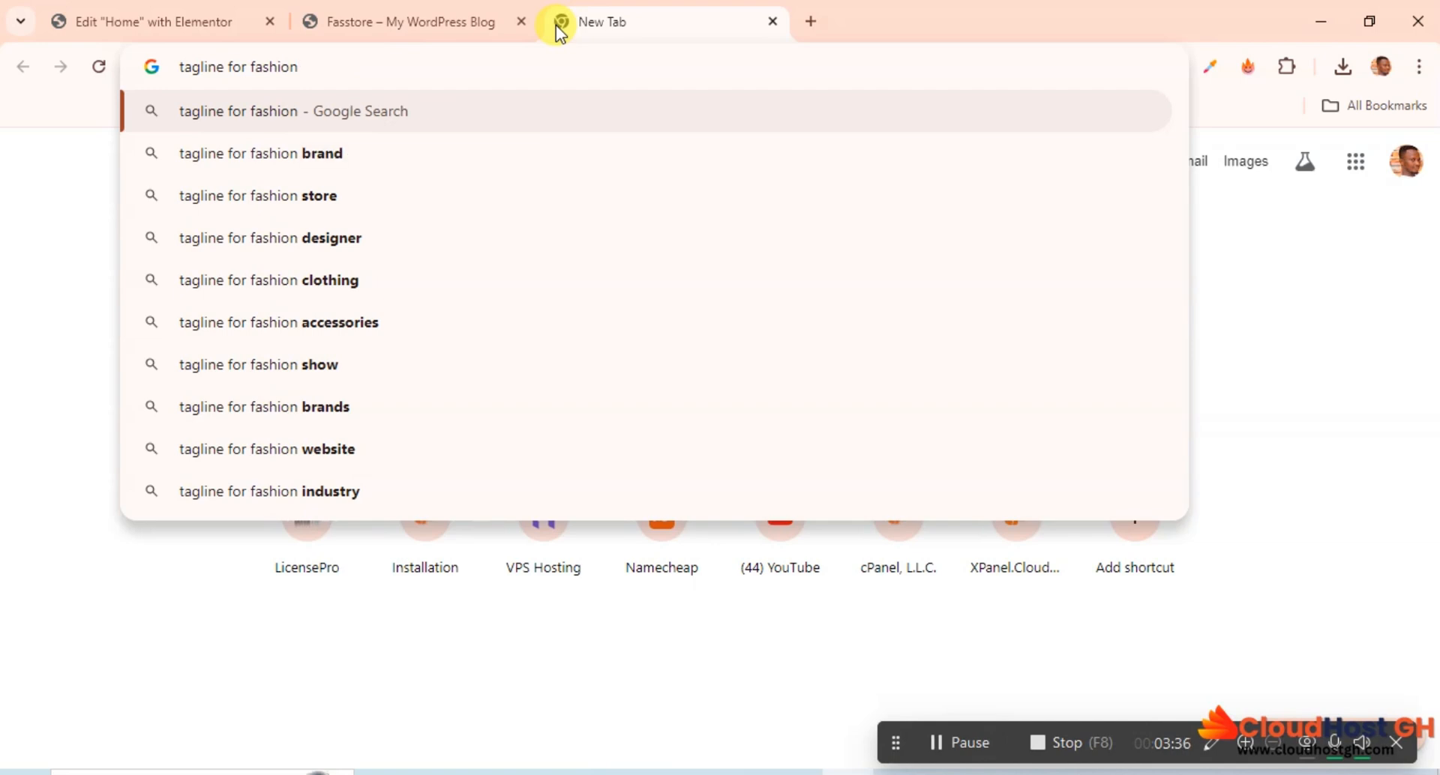
key("Return")
Open the "150+ Fashion Slogan Ideas" result from Durable and examine its list of unique fashion slogans.
scroll(375, 368, "down", 5)
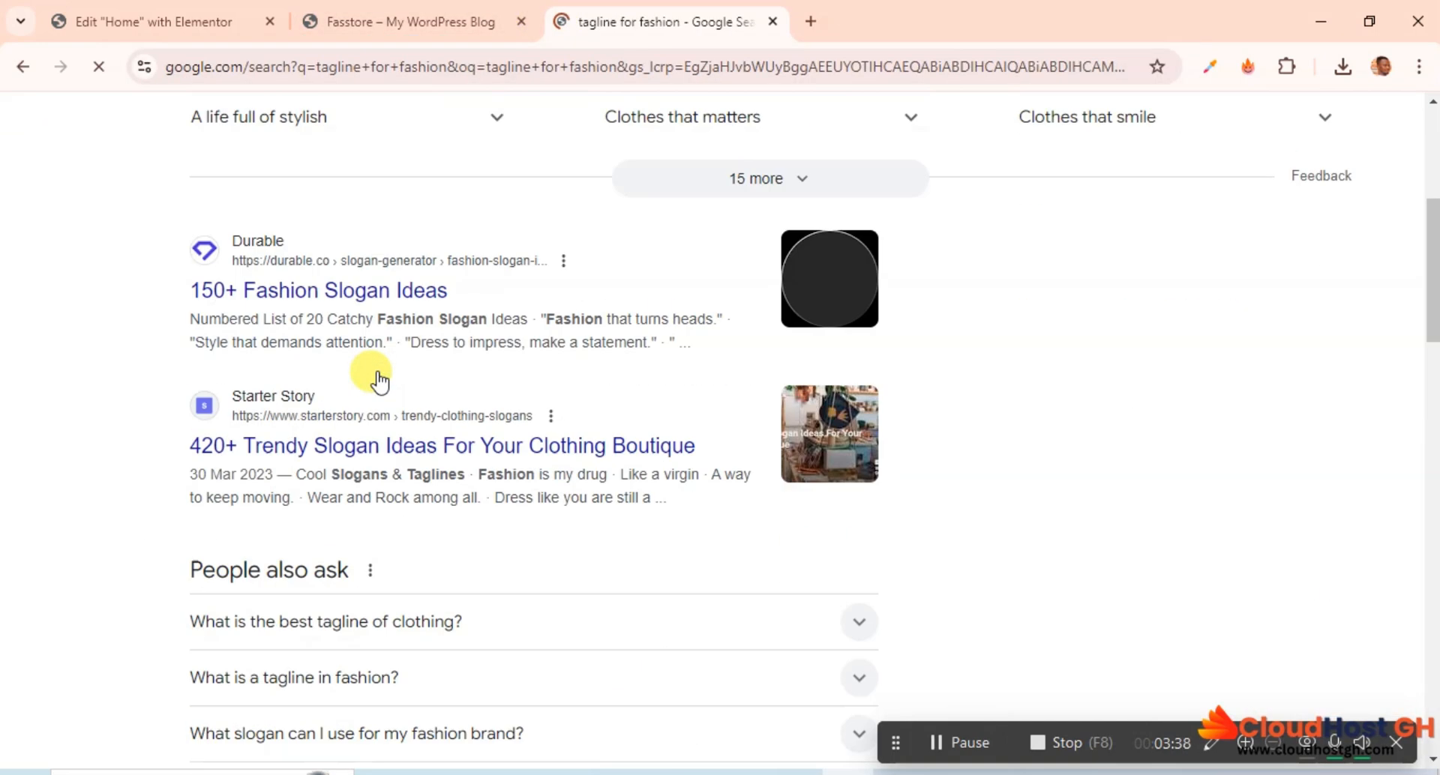
left_click(322, 303)
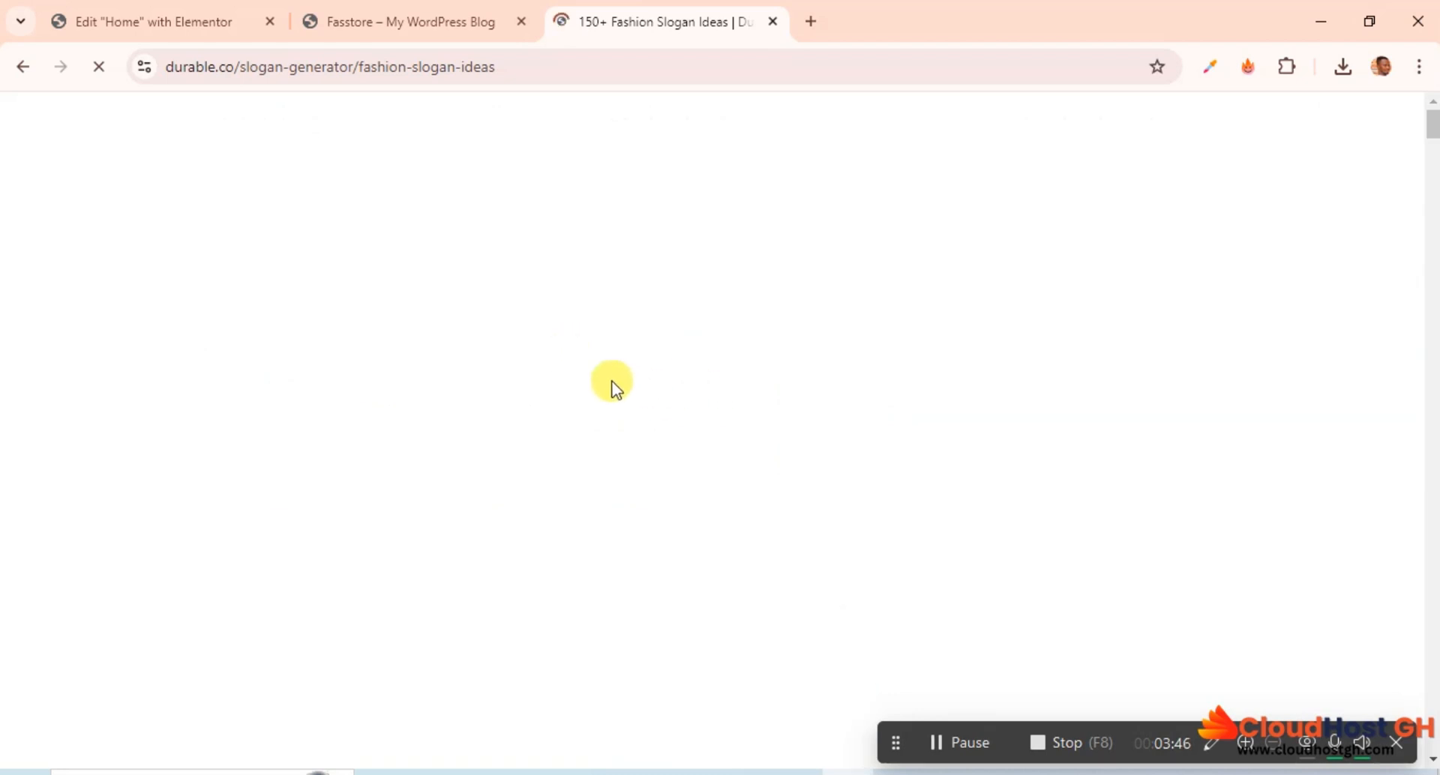
scroll(612, 382, "down", 5)
scroll(611, 381, "down", 10)
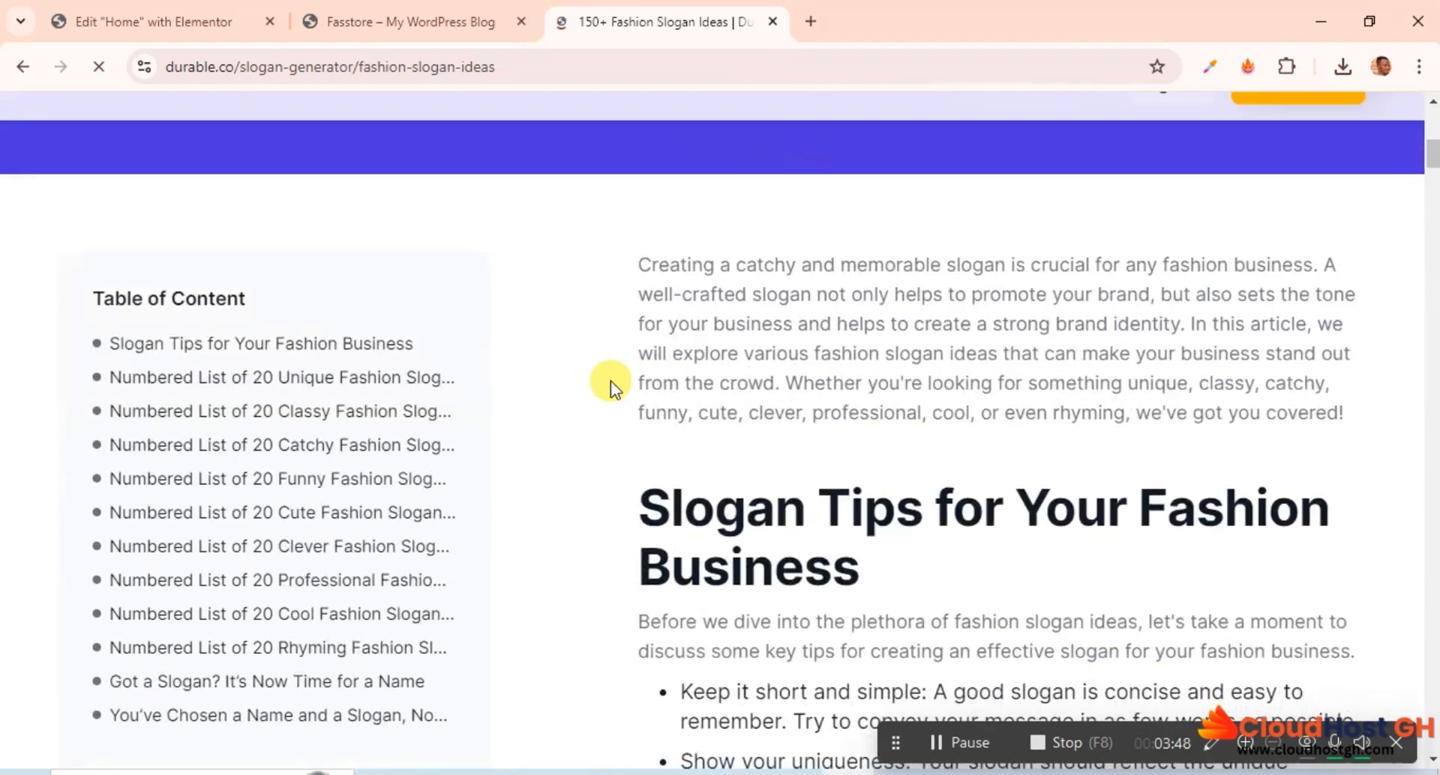
scroll(495, 427, "down", 17)
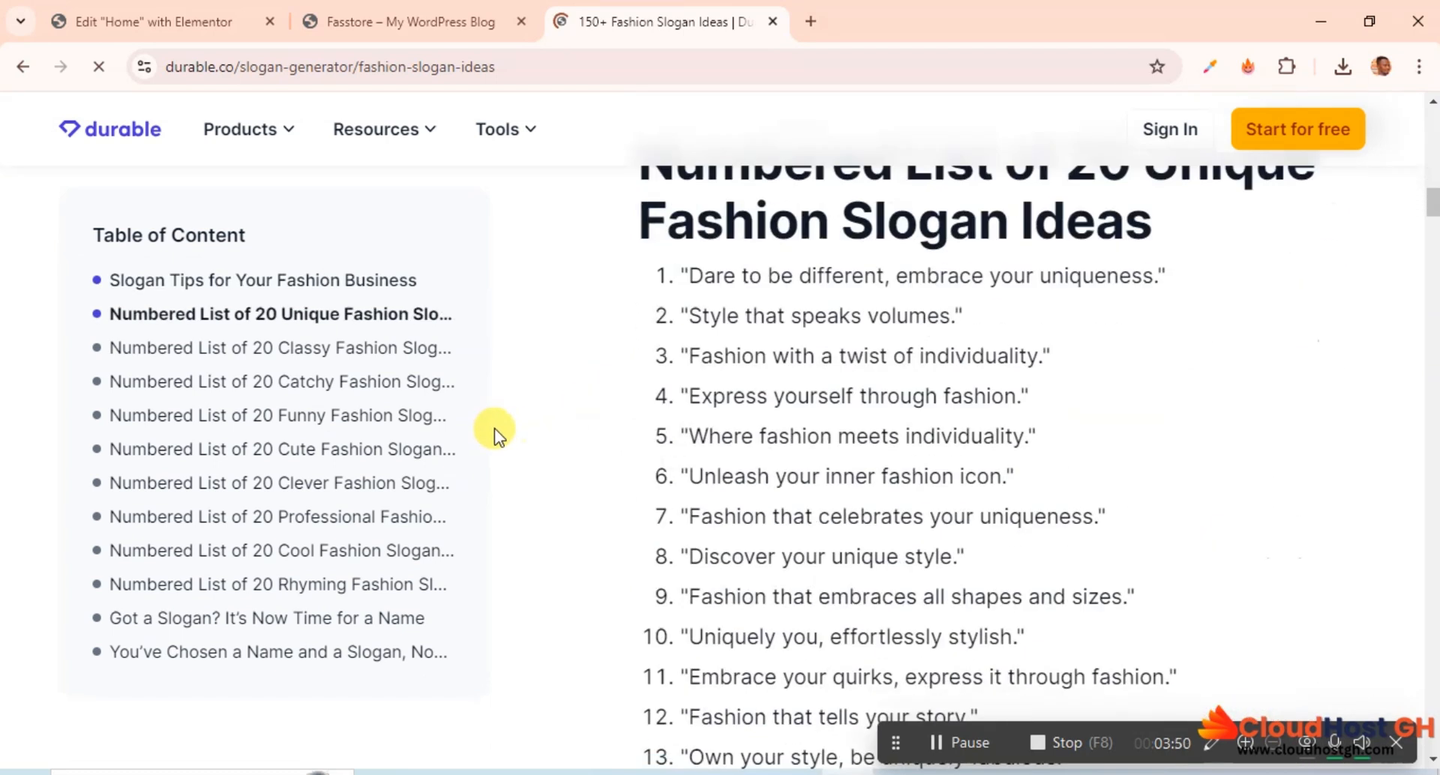
scroll(524, 420, "up", 9)
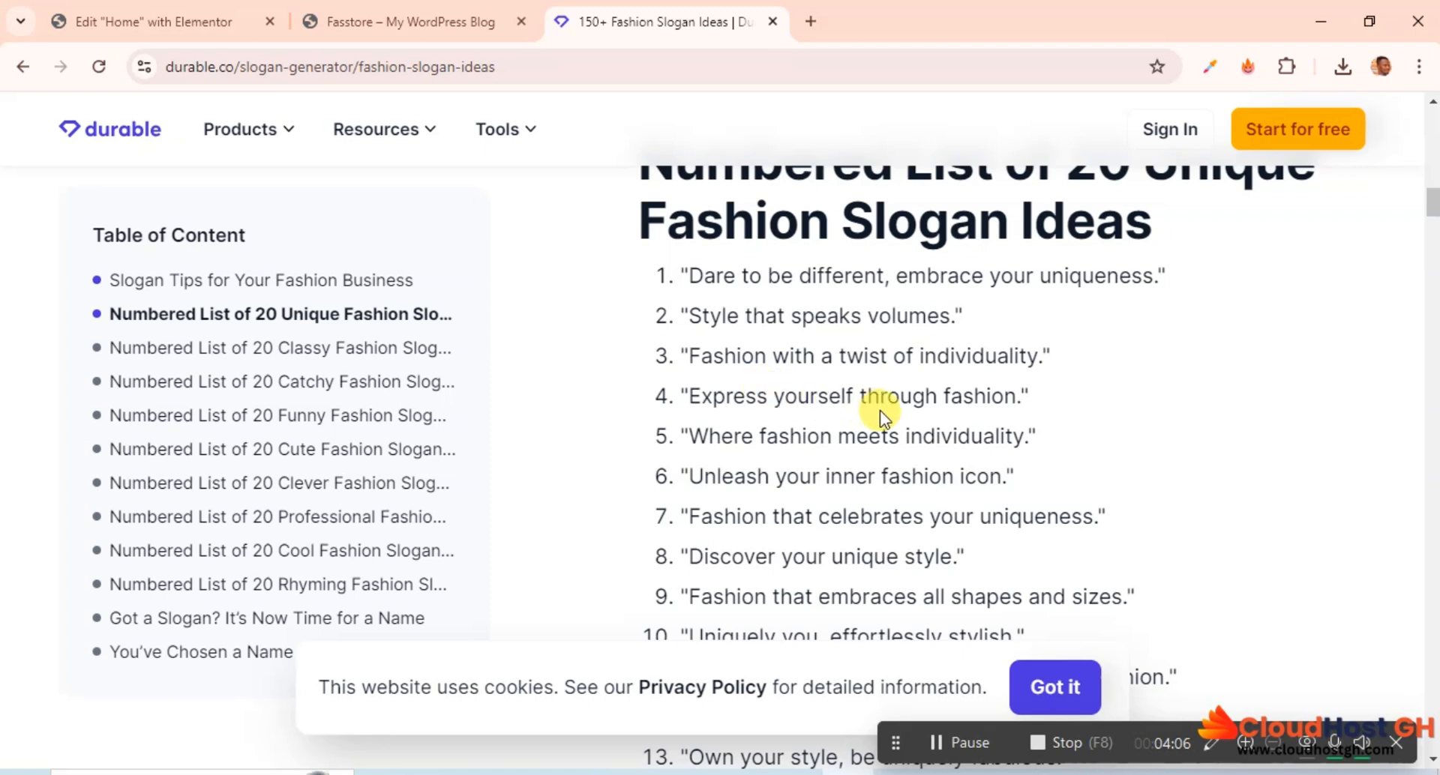
scroll(958, 384, "down", 2)
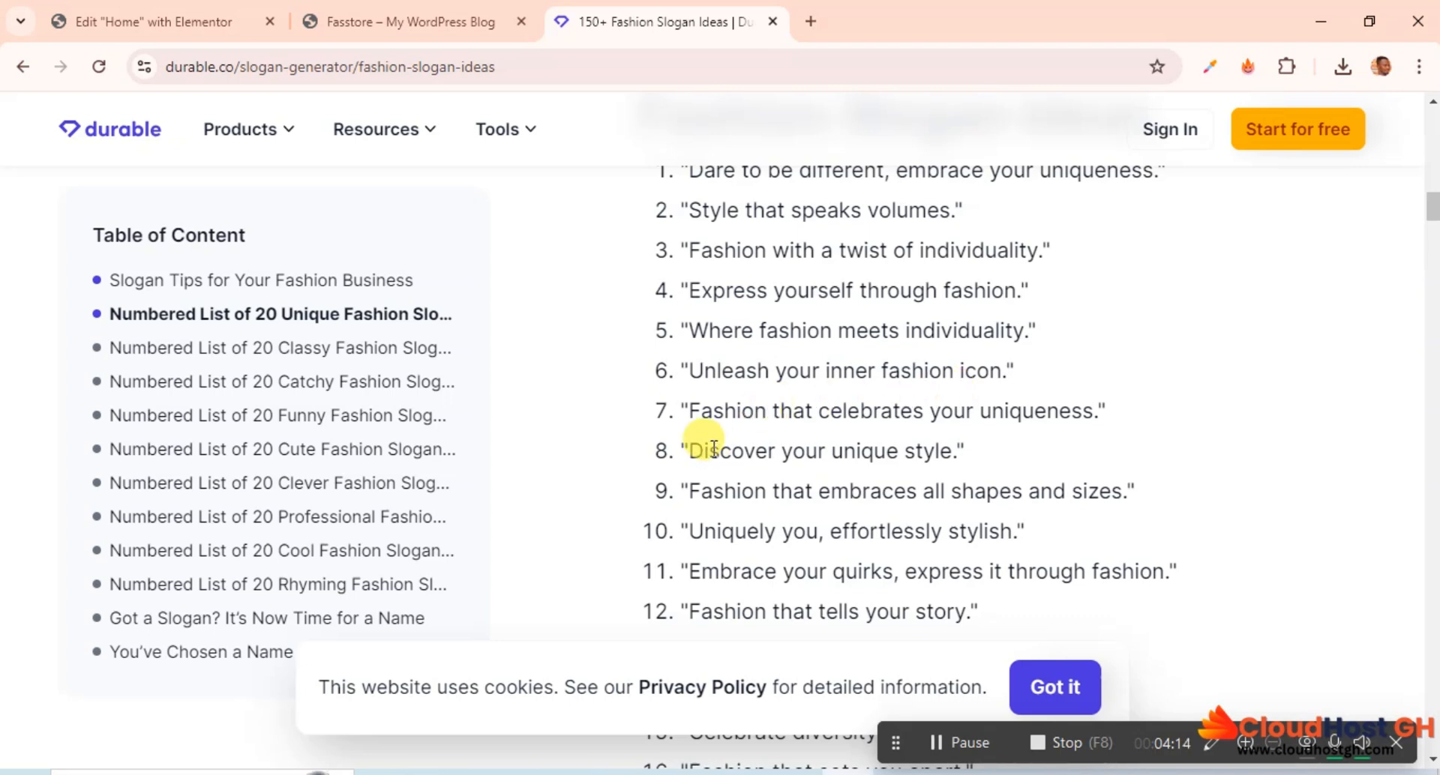
Return to the Elementor editor and add a single-column Flexbox container below the row of product categories.
left_click(139, 15)
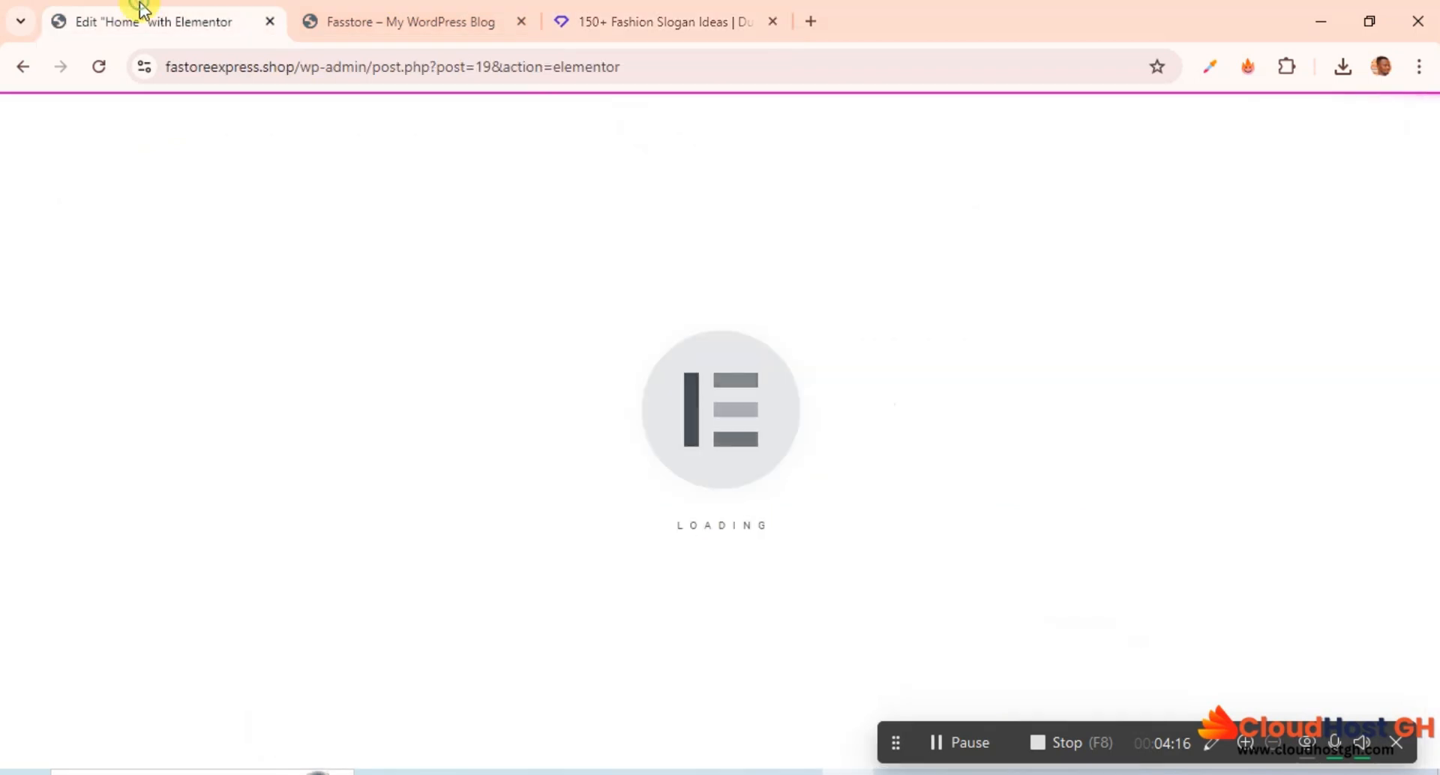
scroll(659, 443, "down", 10)
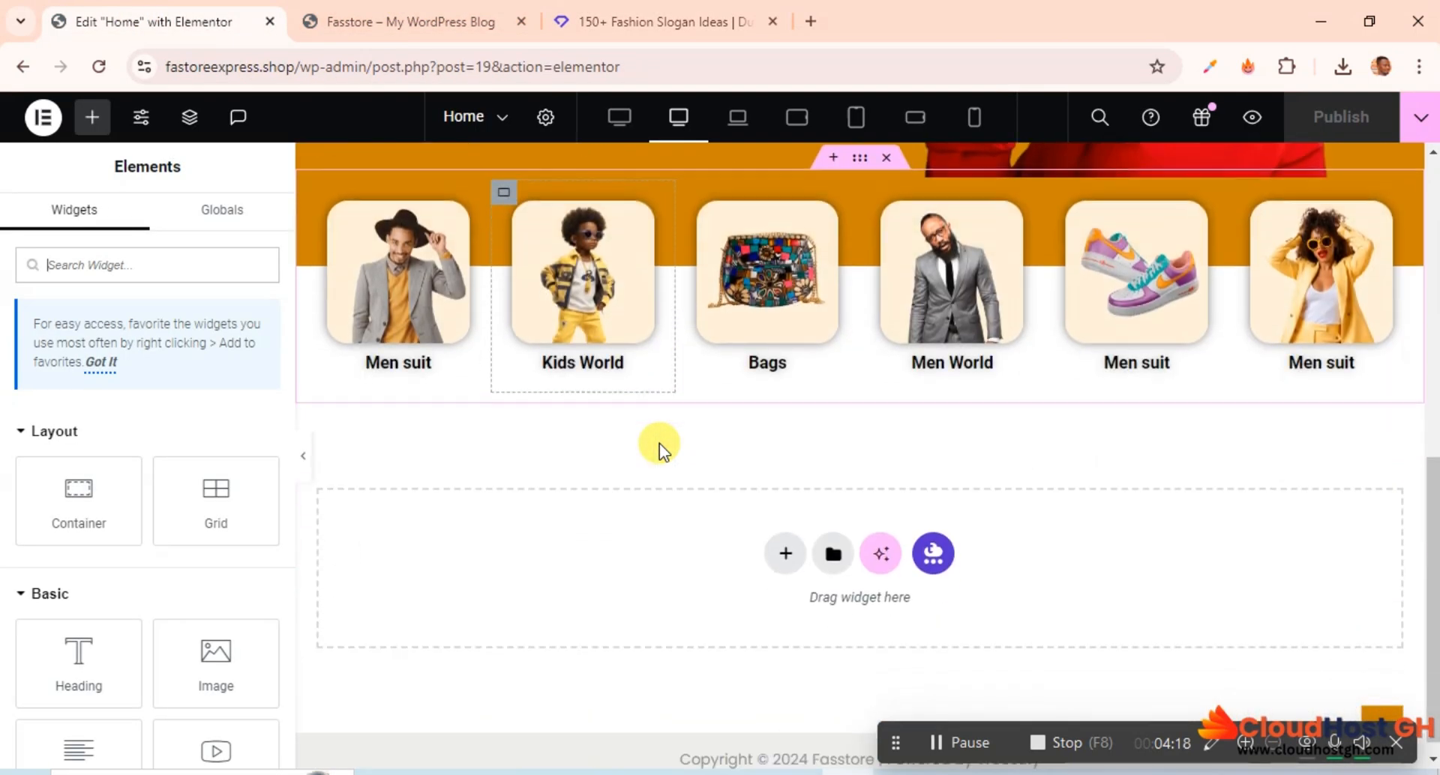
left_click(788, 540)
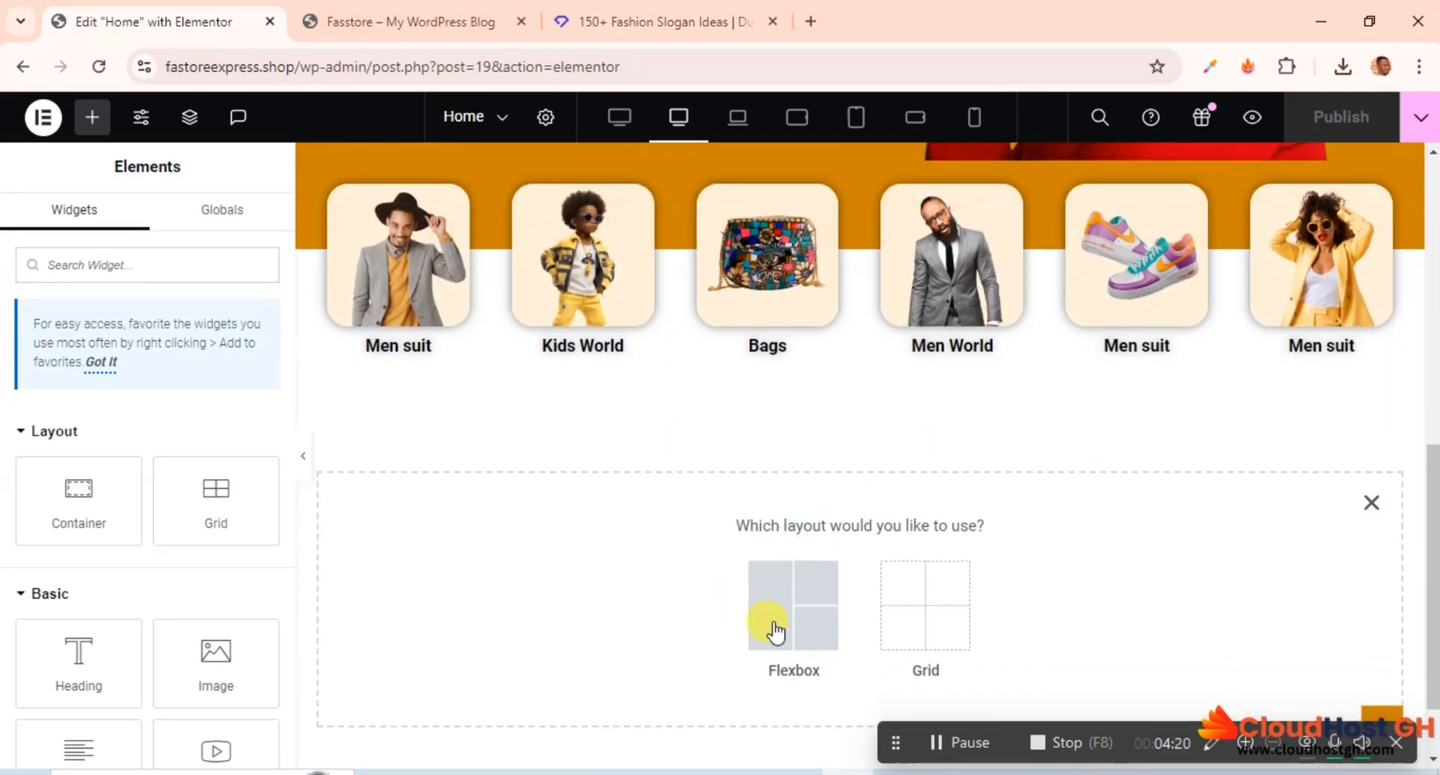
left_click(793, 607)
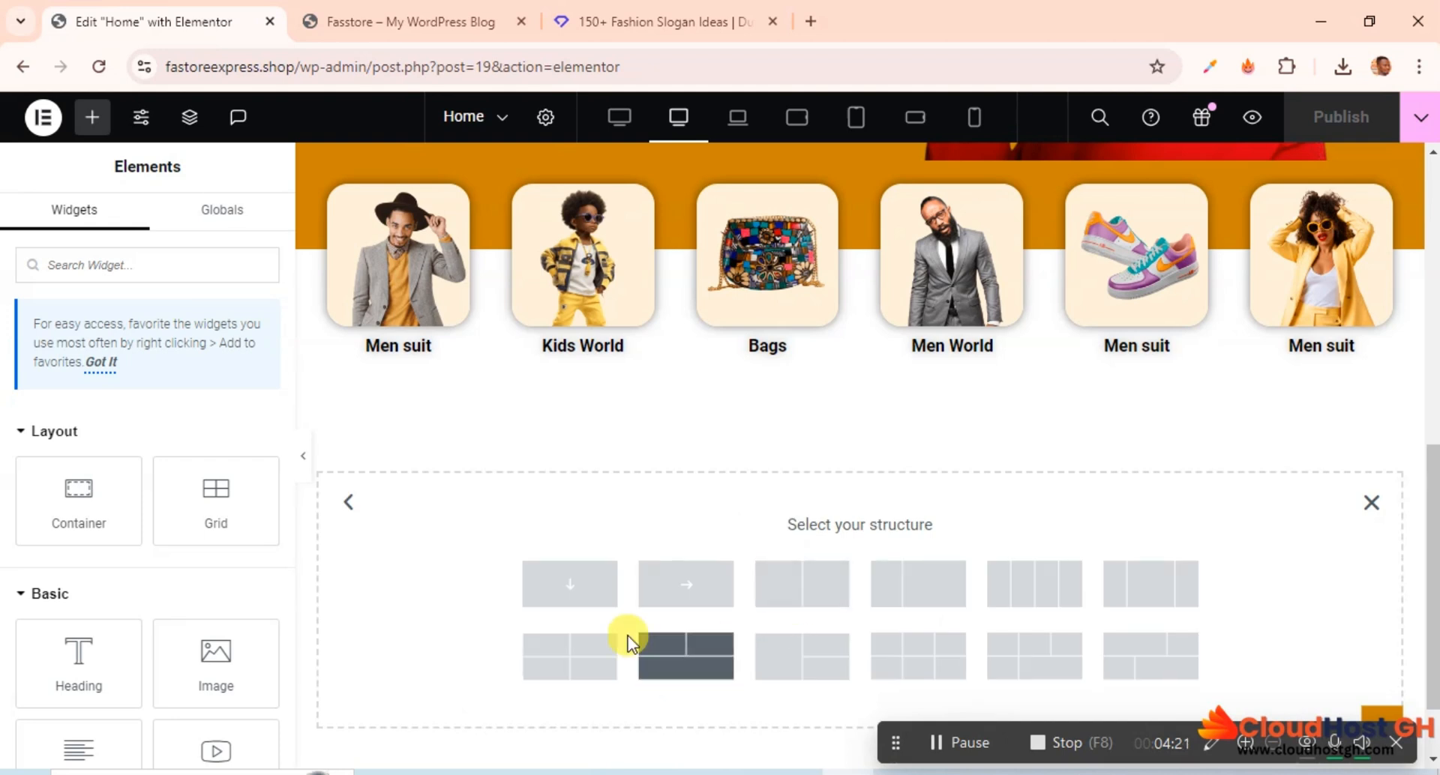
left_click(575, 586)
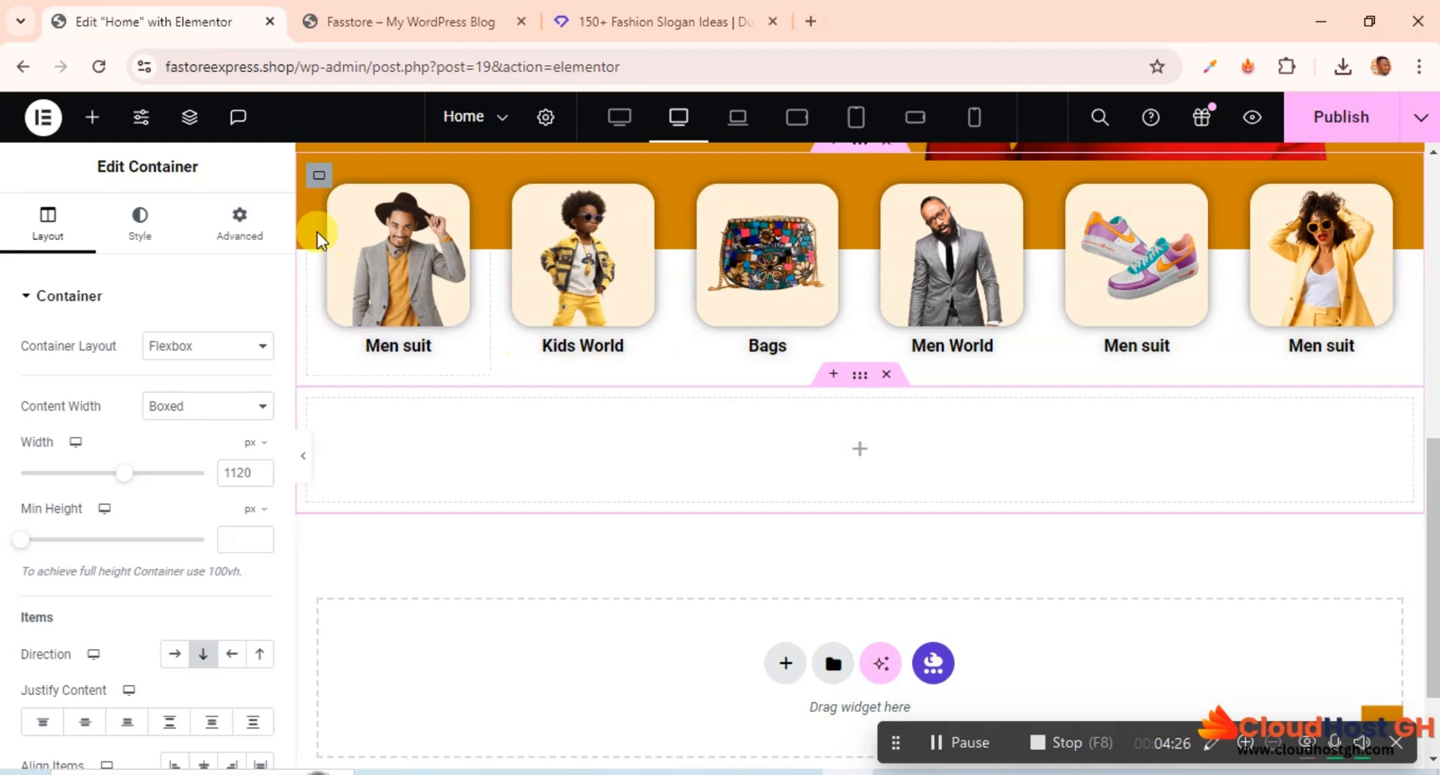
Unlink the new container's margin values and set its top margin to 50 px.
left_click(240, 222)
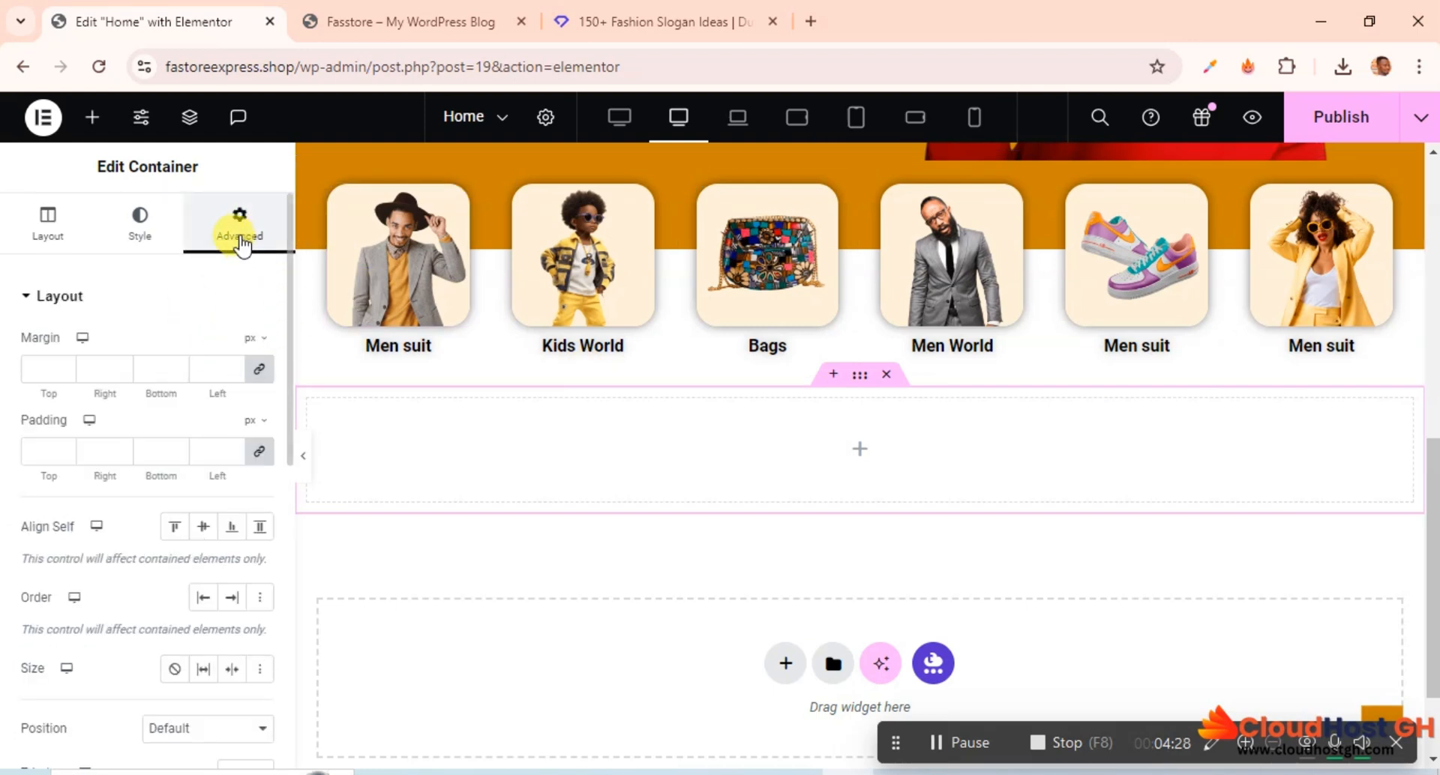
left_click(259, 369)
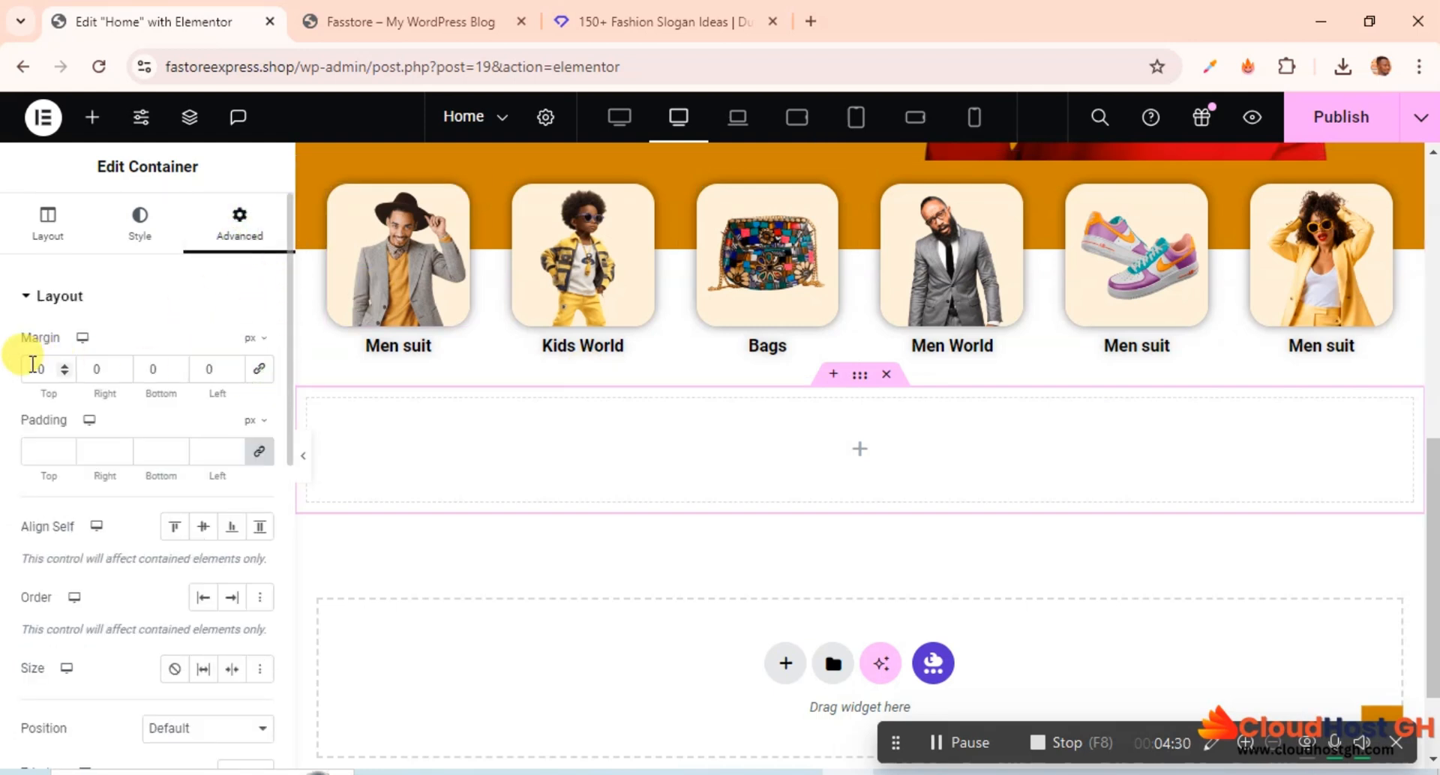
left_click(25, 369)
type("50")
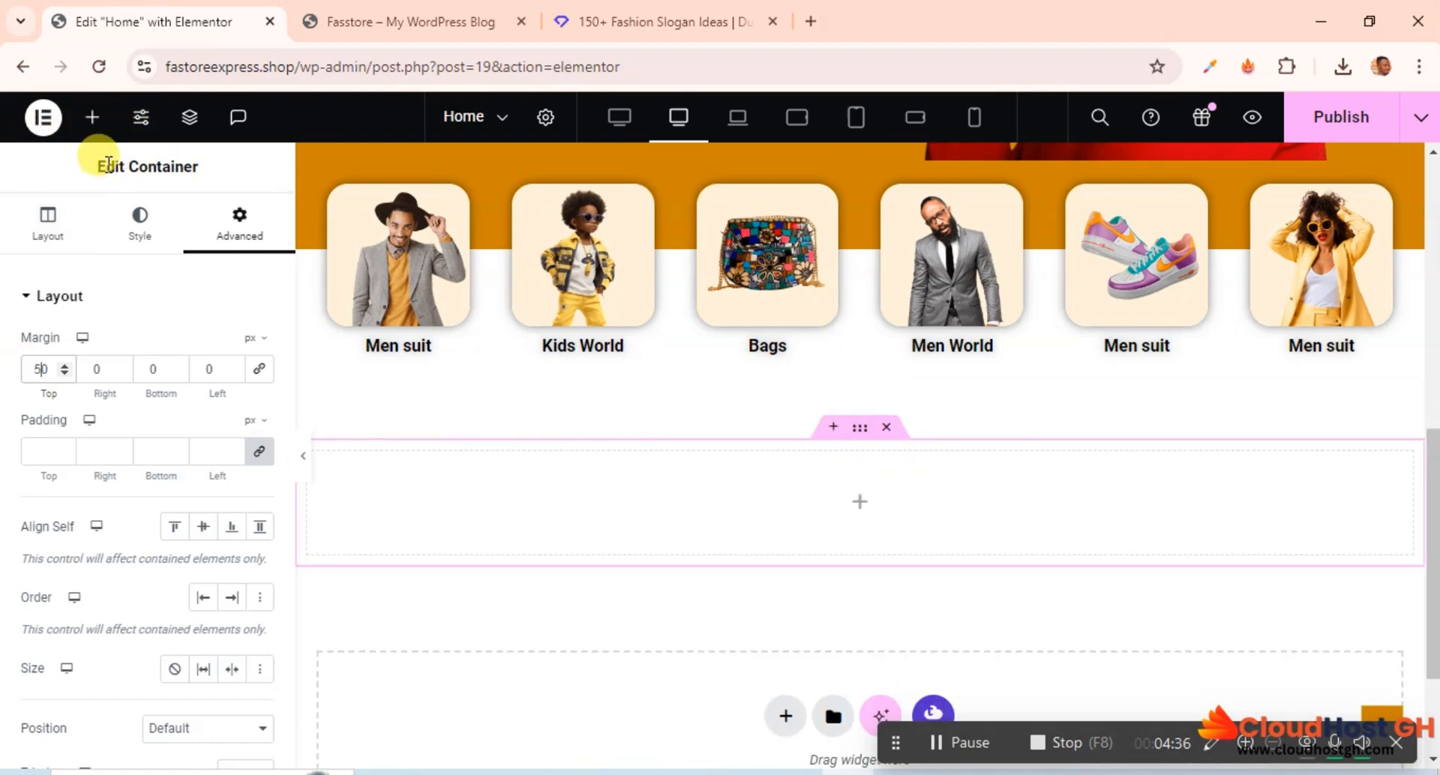
Add a Heading widget inside the empty container below the product categories.
left_click(92, 118)
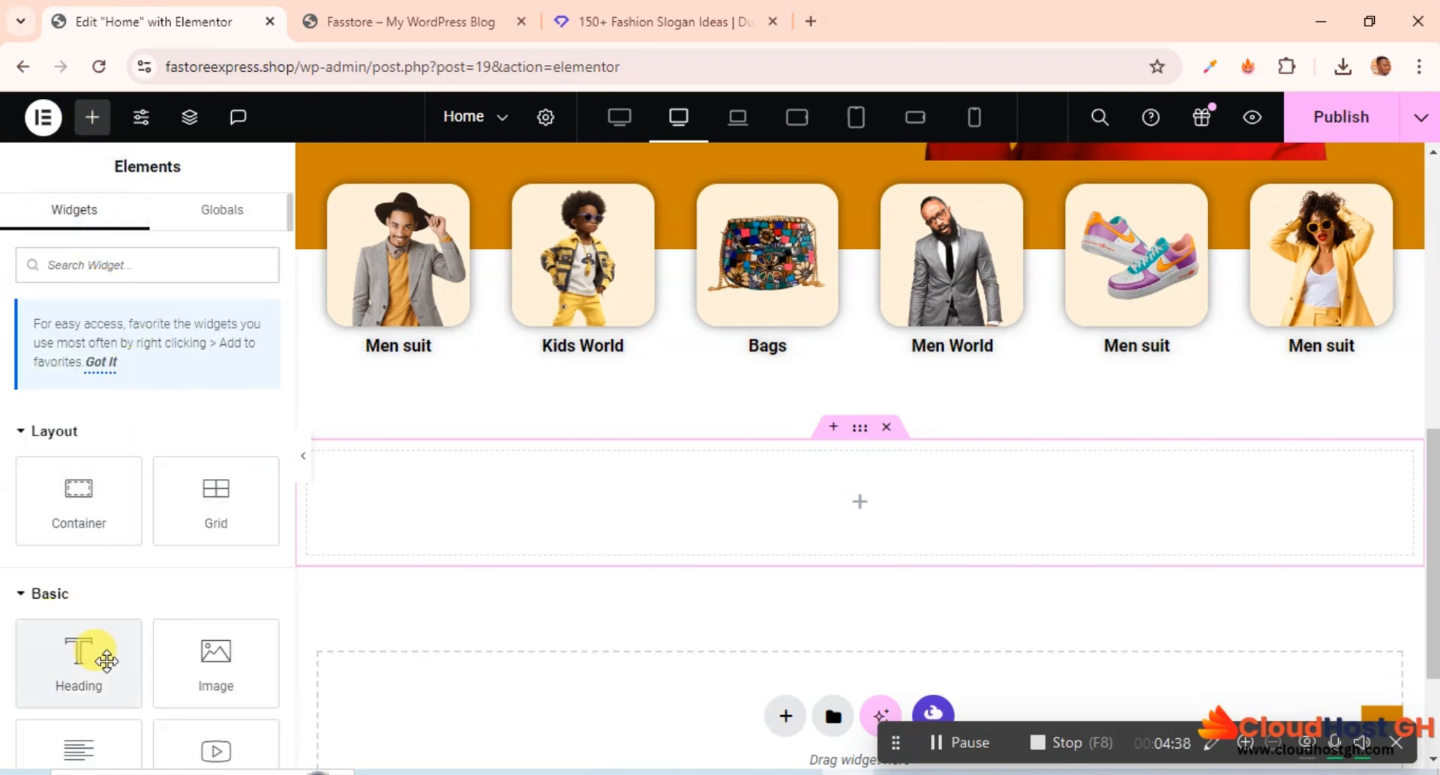
left_click_drag(88, 659, 910, 492)
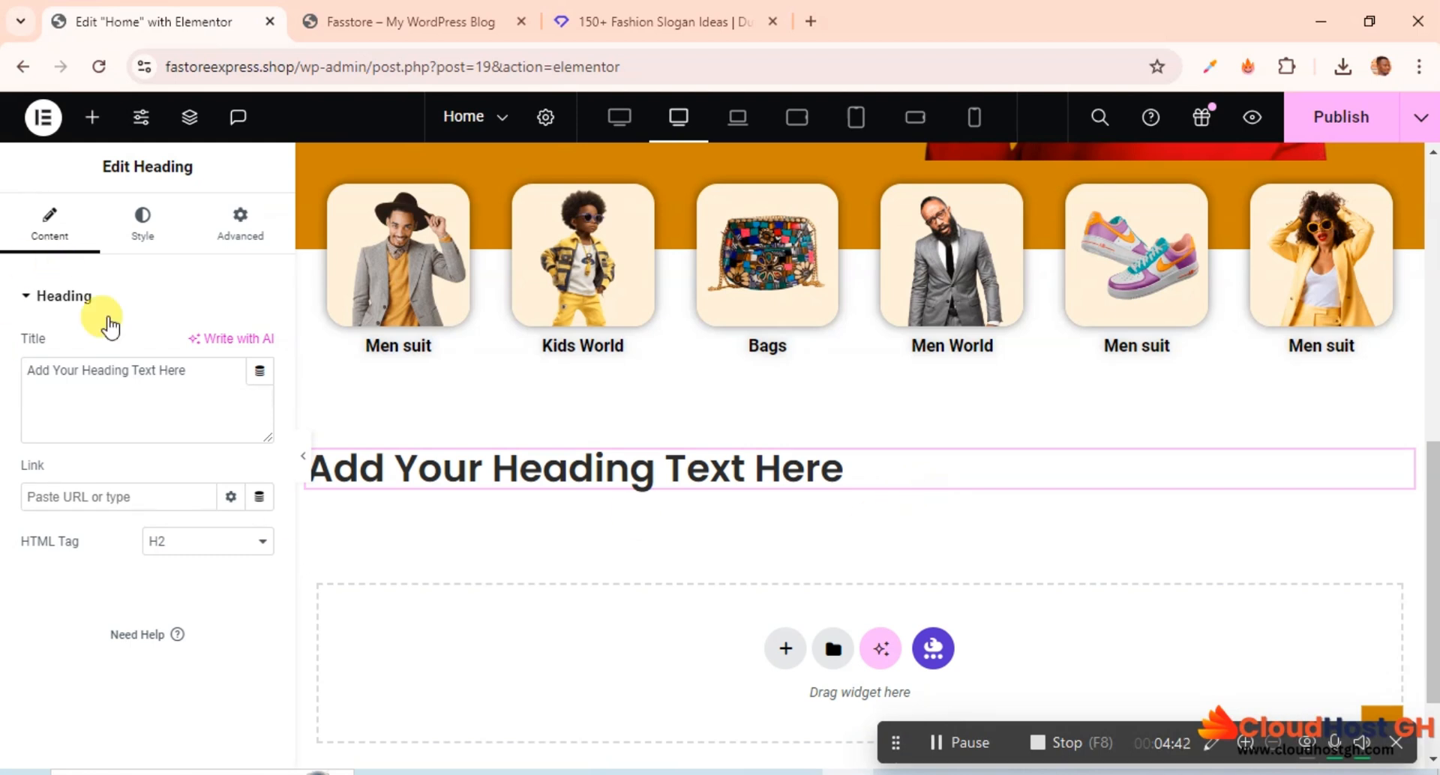
Set the new heading's title to "Men Fashion" and center-align it.
left_click_drag(215, 375, 4, 386)
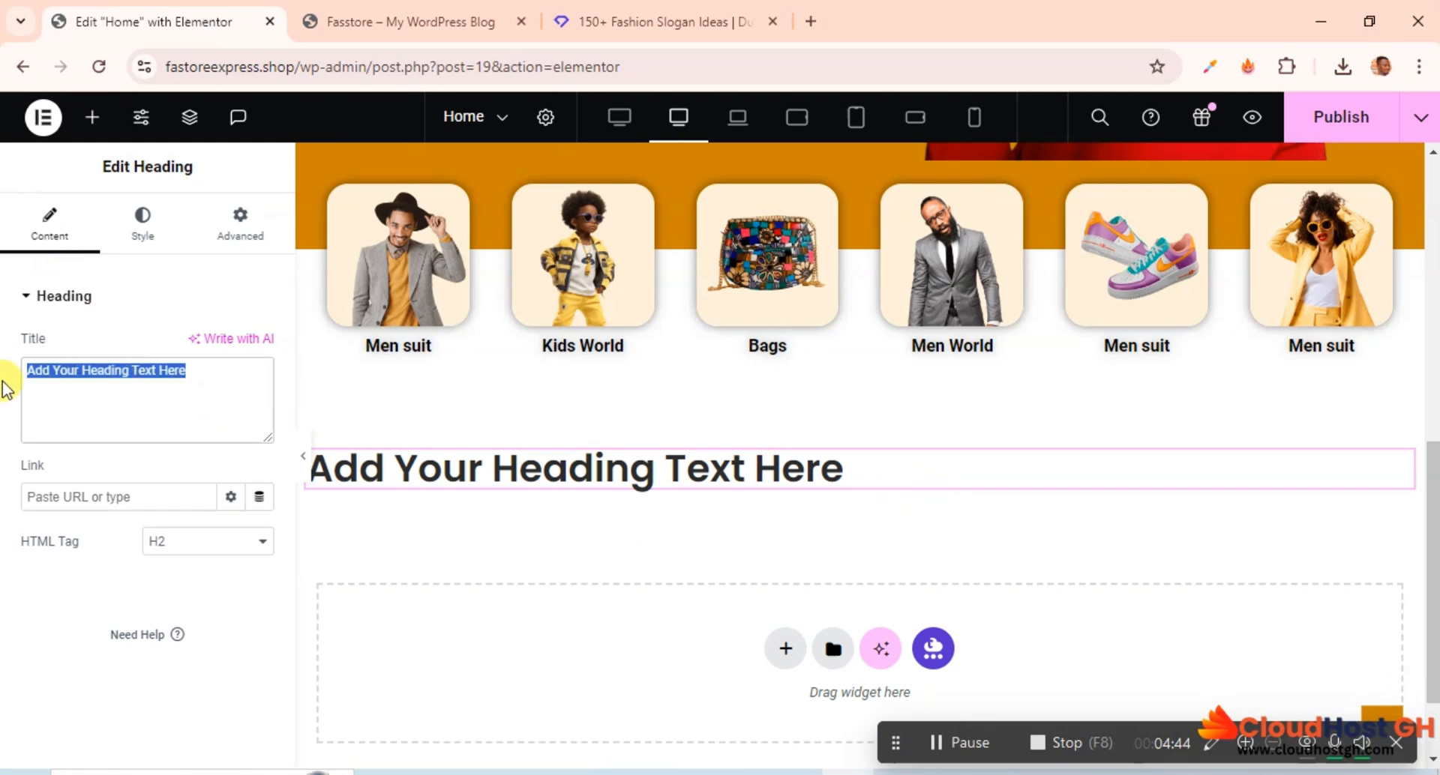
type("Men Fashion")
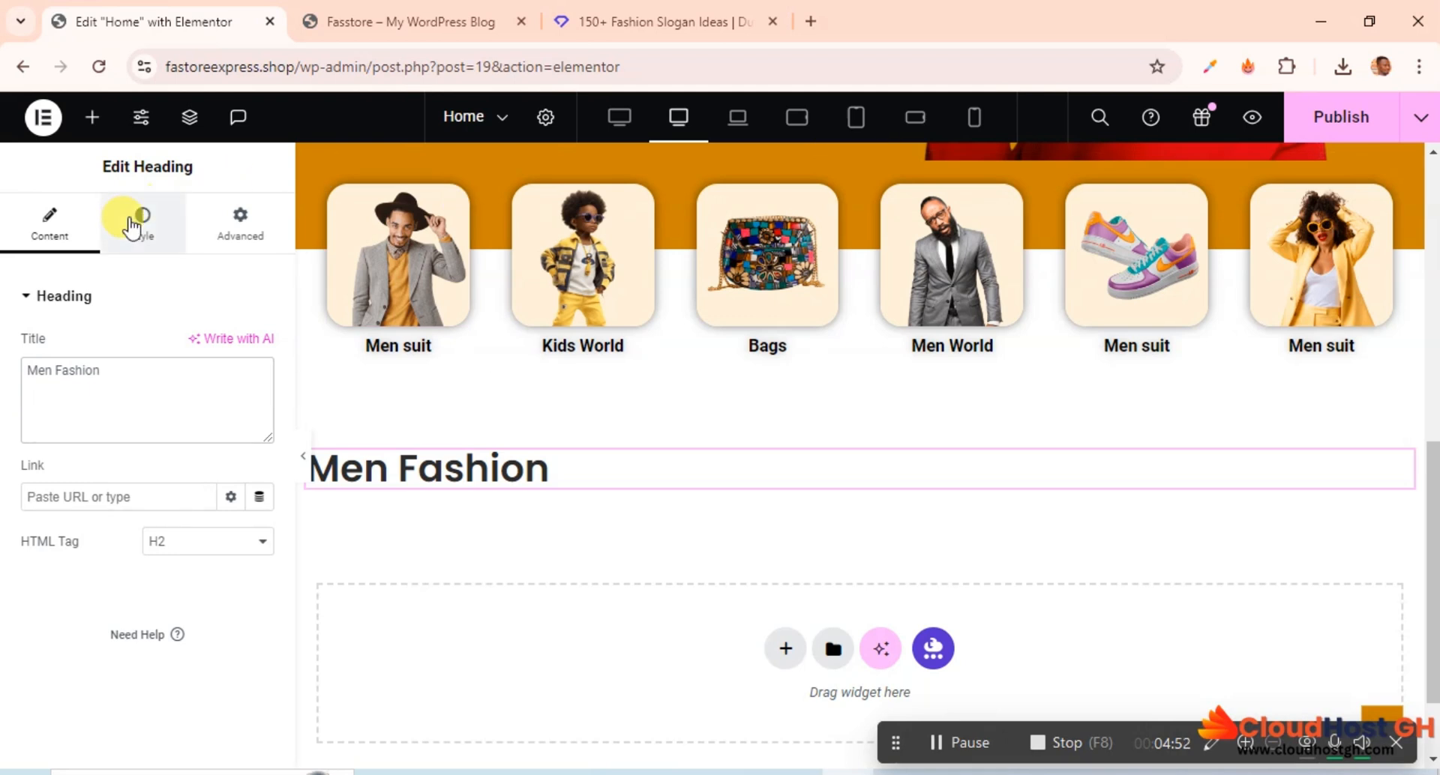
left_click(136, 220)
left_click(203, 345)
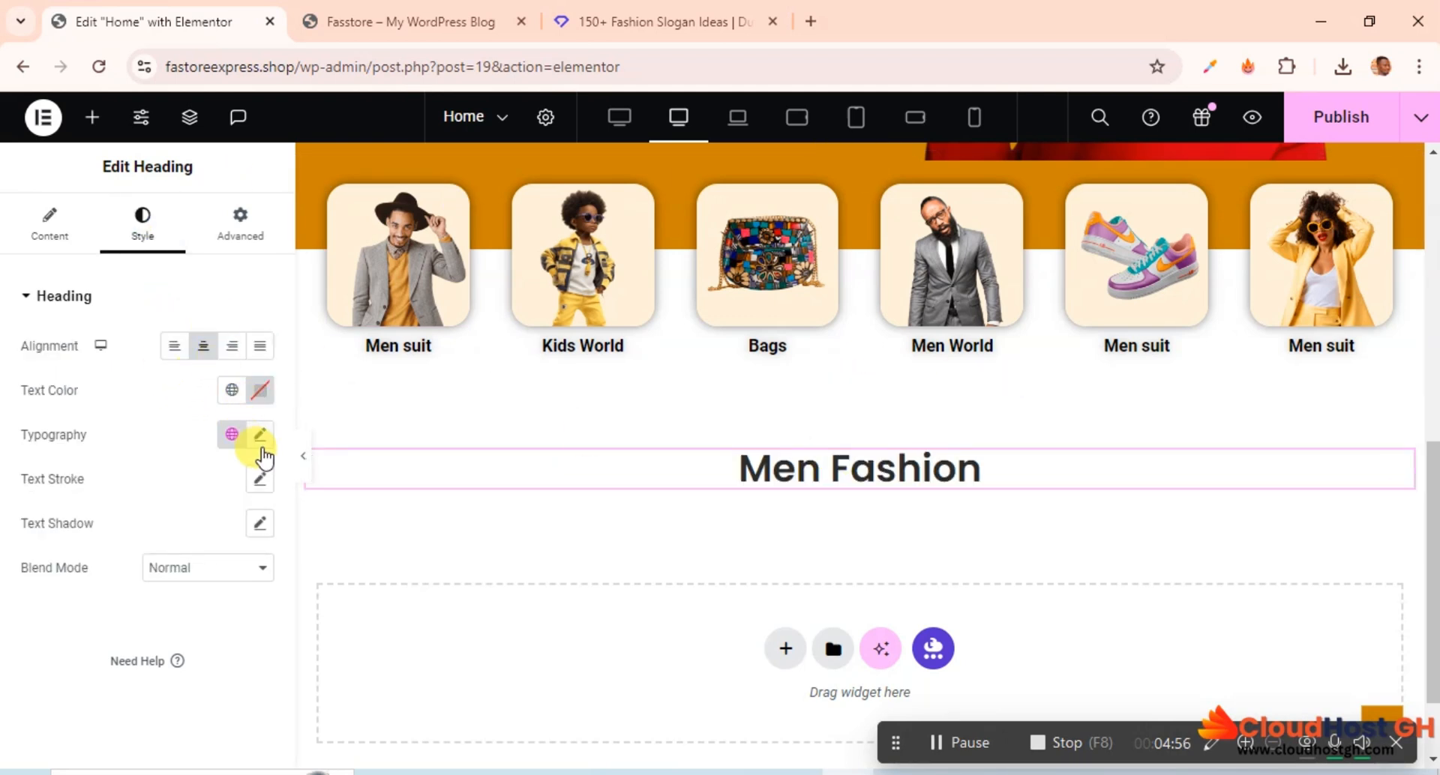
Set the Men Fashion heading's font size to 40 px in its typography settings.
left_click(260, 435)
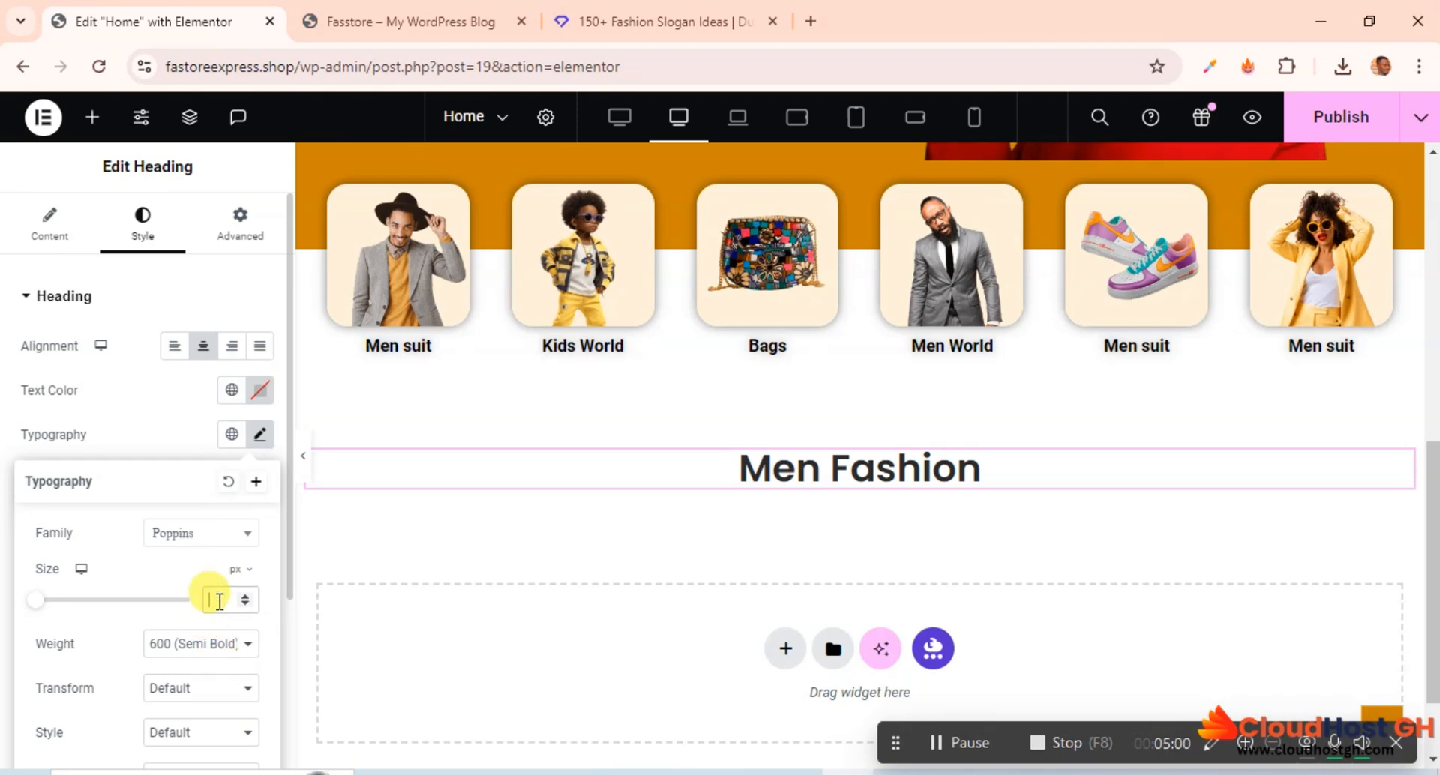
type("35")
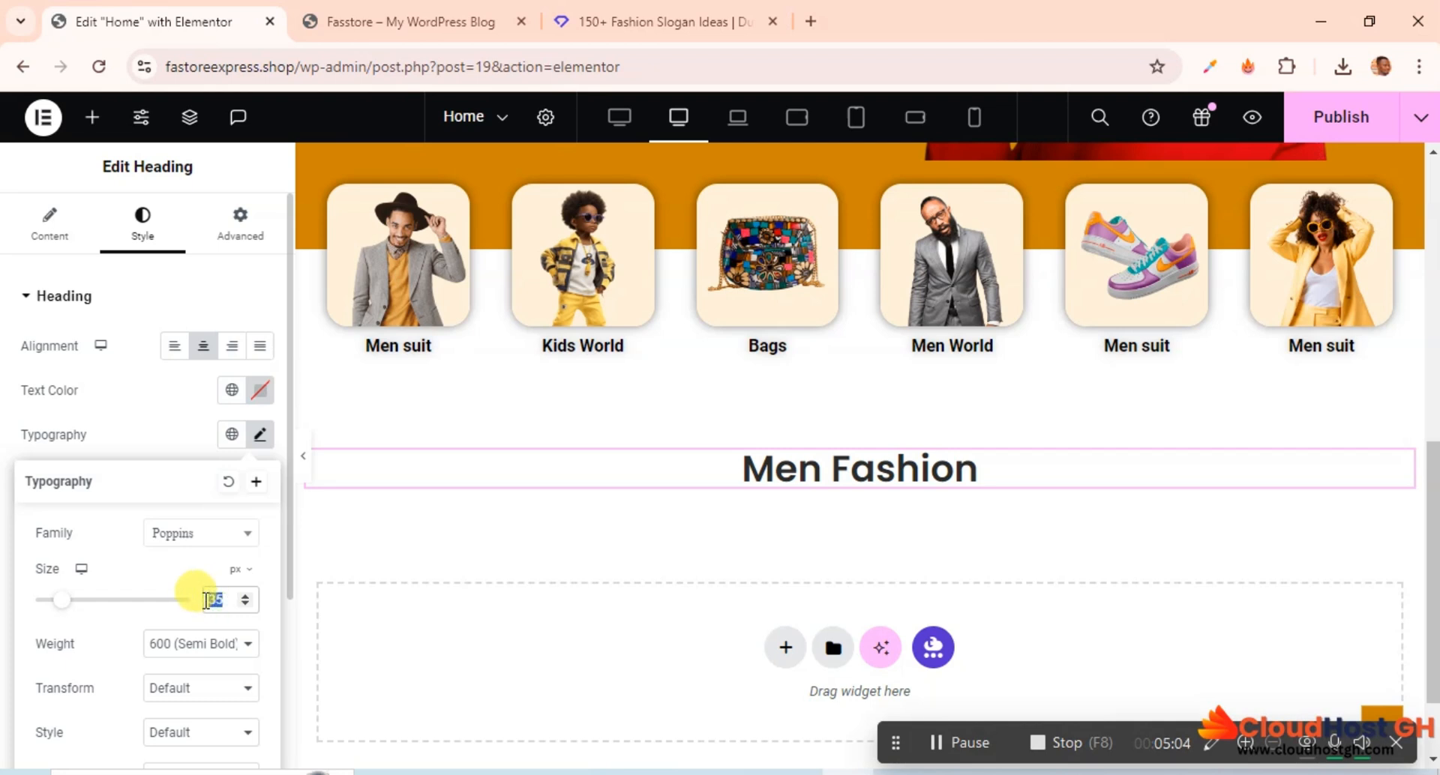
type("40")
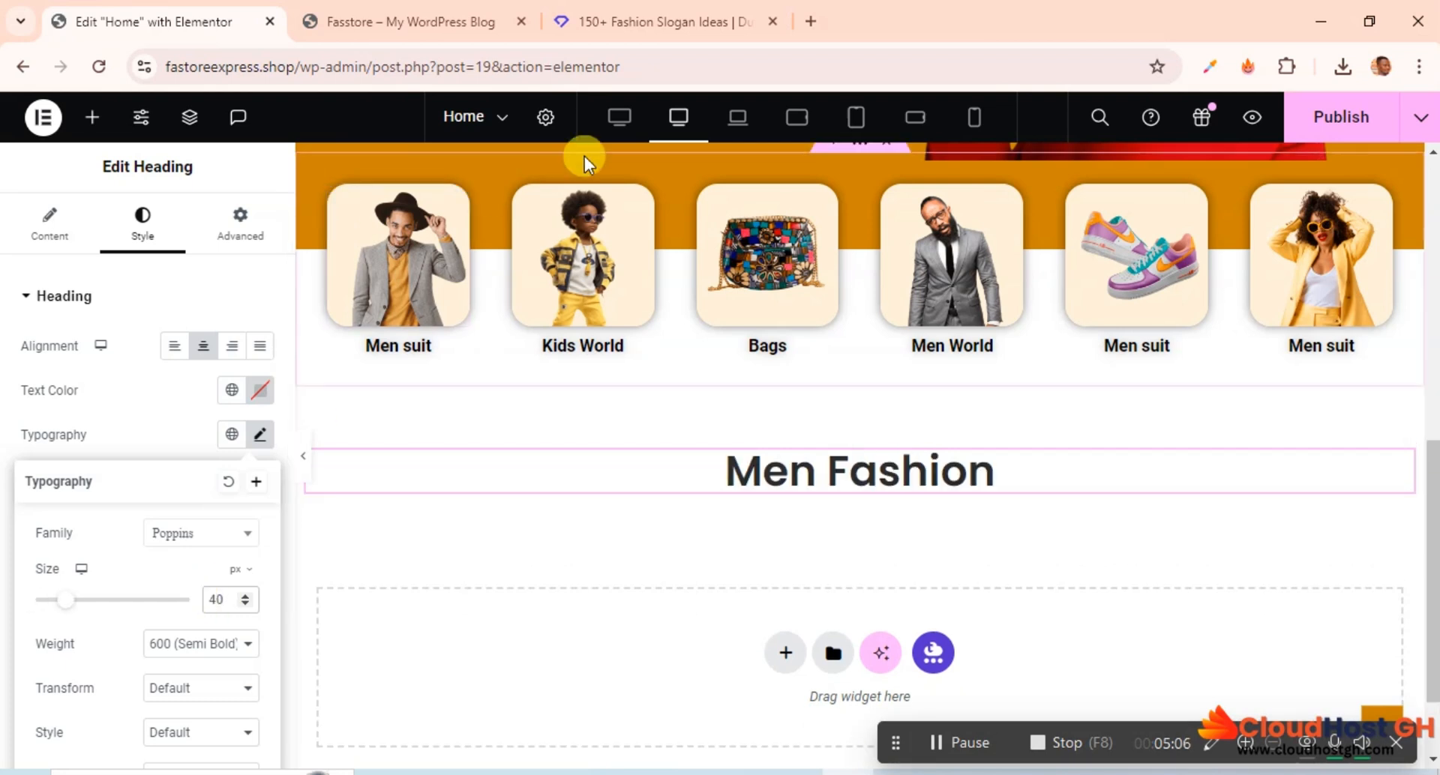
Preview the heading at laptop, tablet and mobile screen sizes, and set its mobile portrait font size to 30 px.
left_click(749, 127)
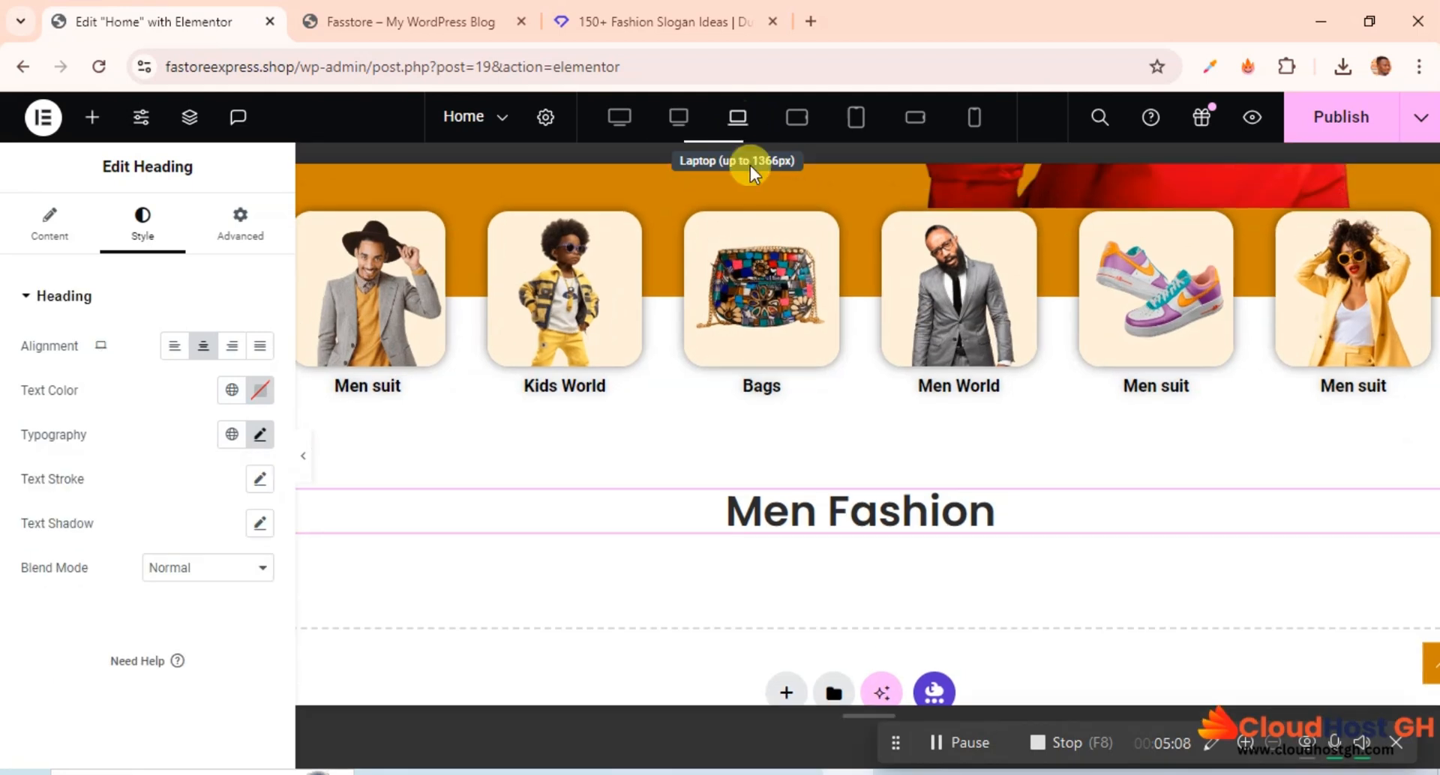
left_click(798, 127)
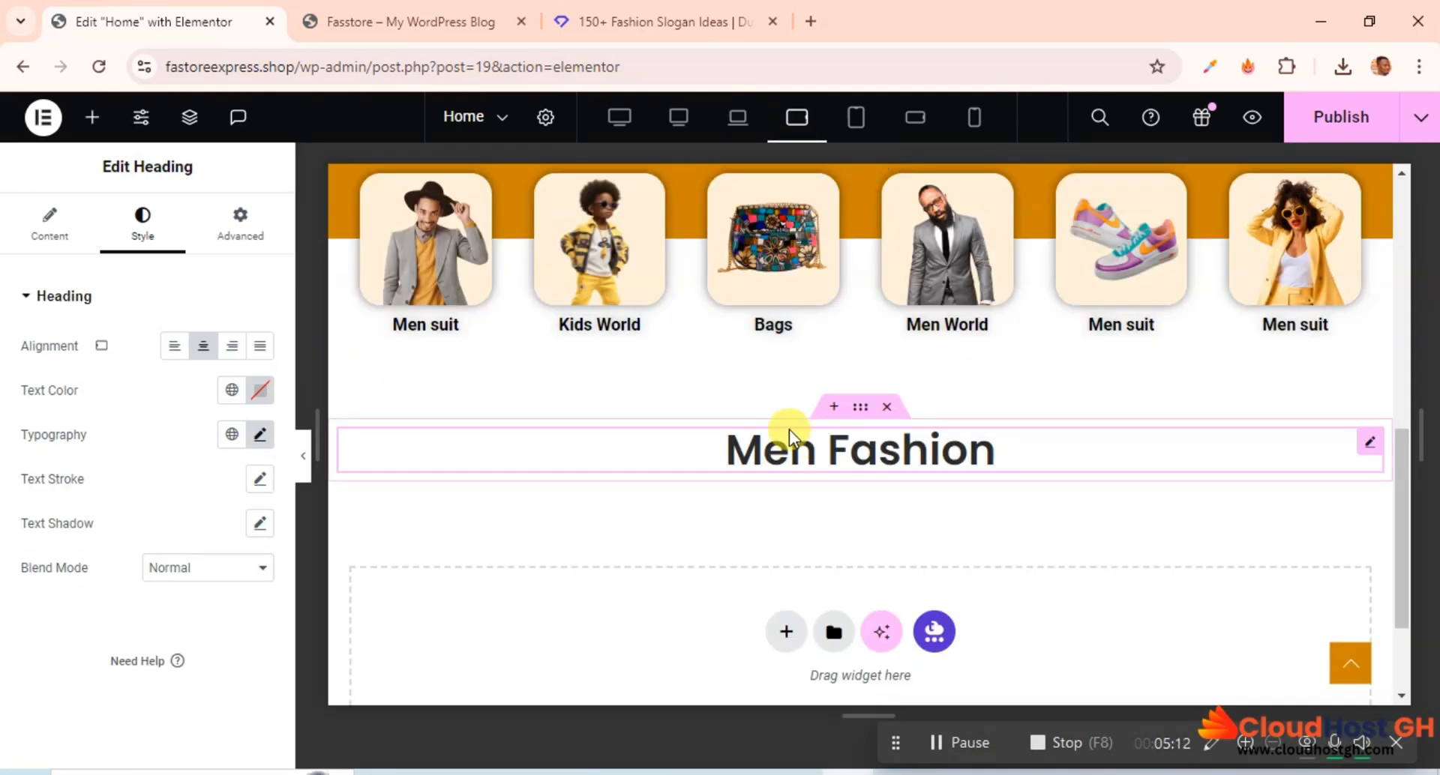
left_click(857, 120)
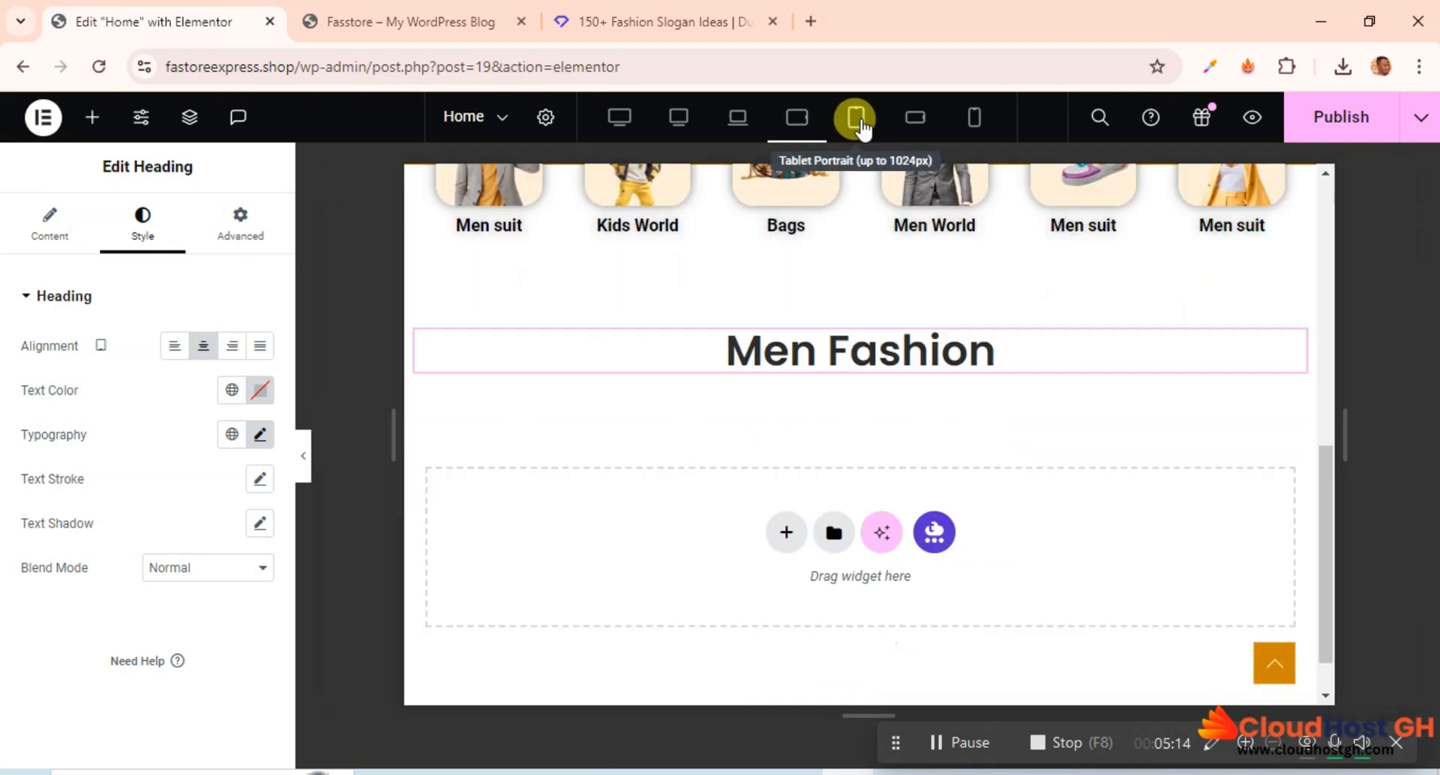
left_click(915, 120)
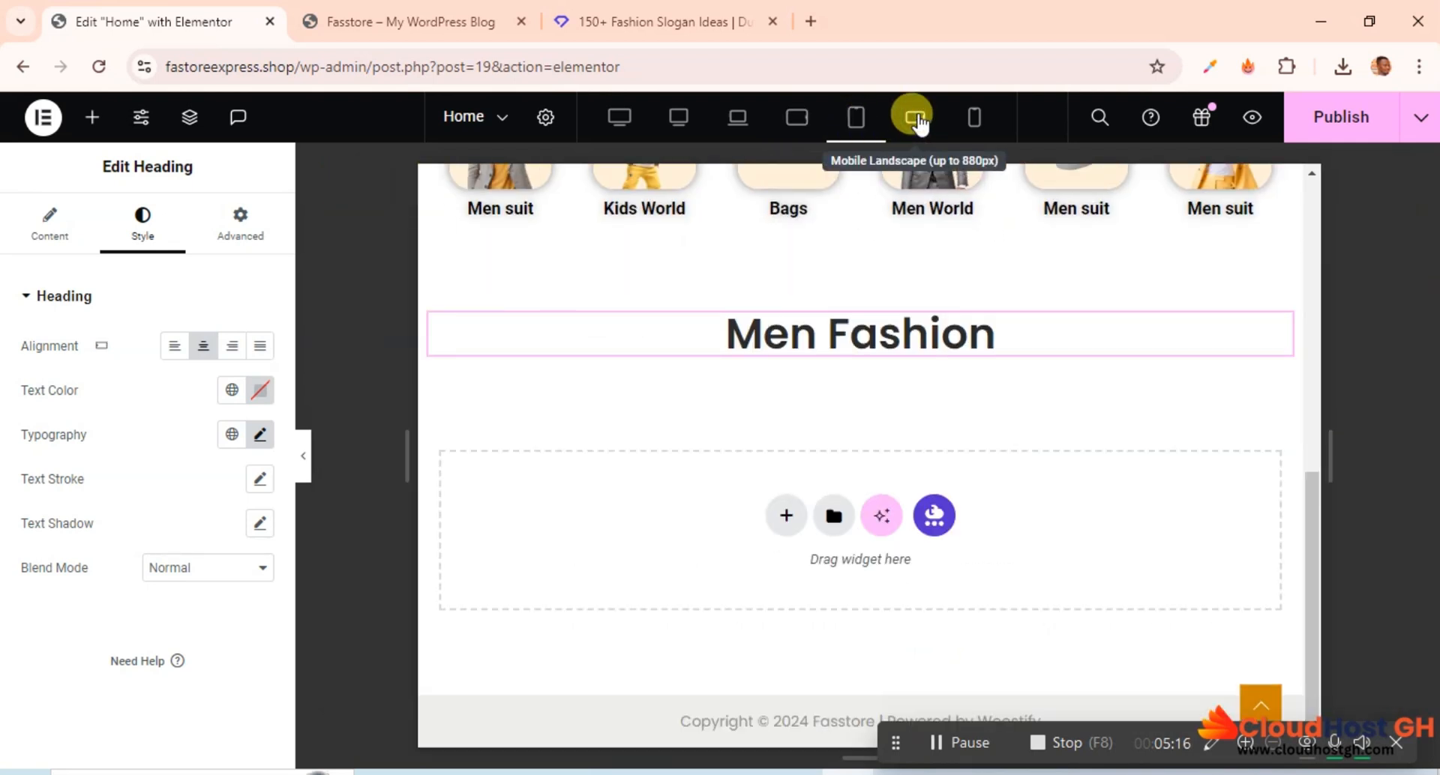
left_click(974, 118)
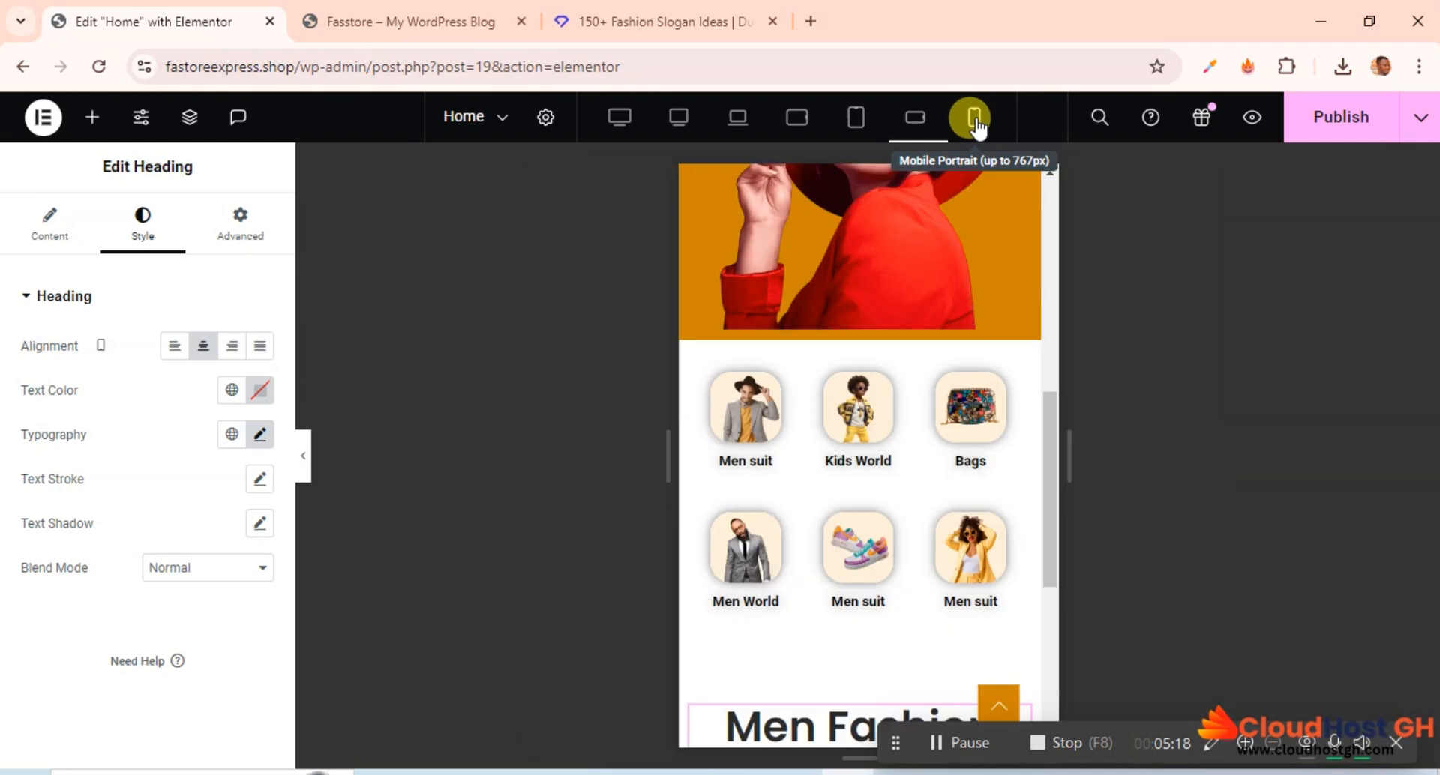
scroll(902, 384, "down", 4)
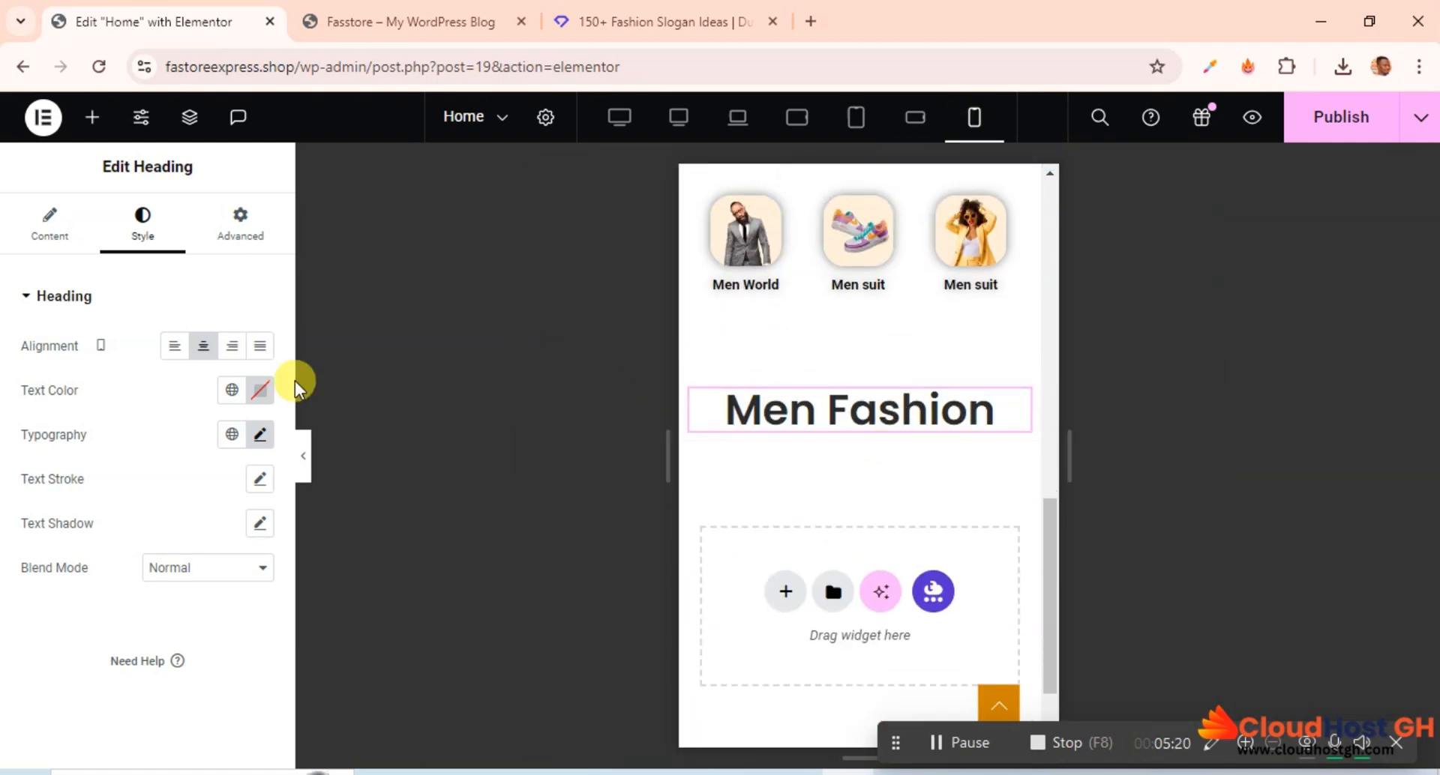
left_click(260, 436)
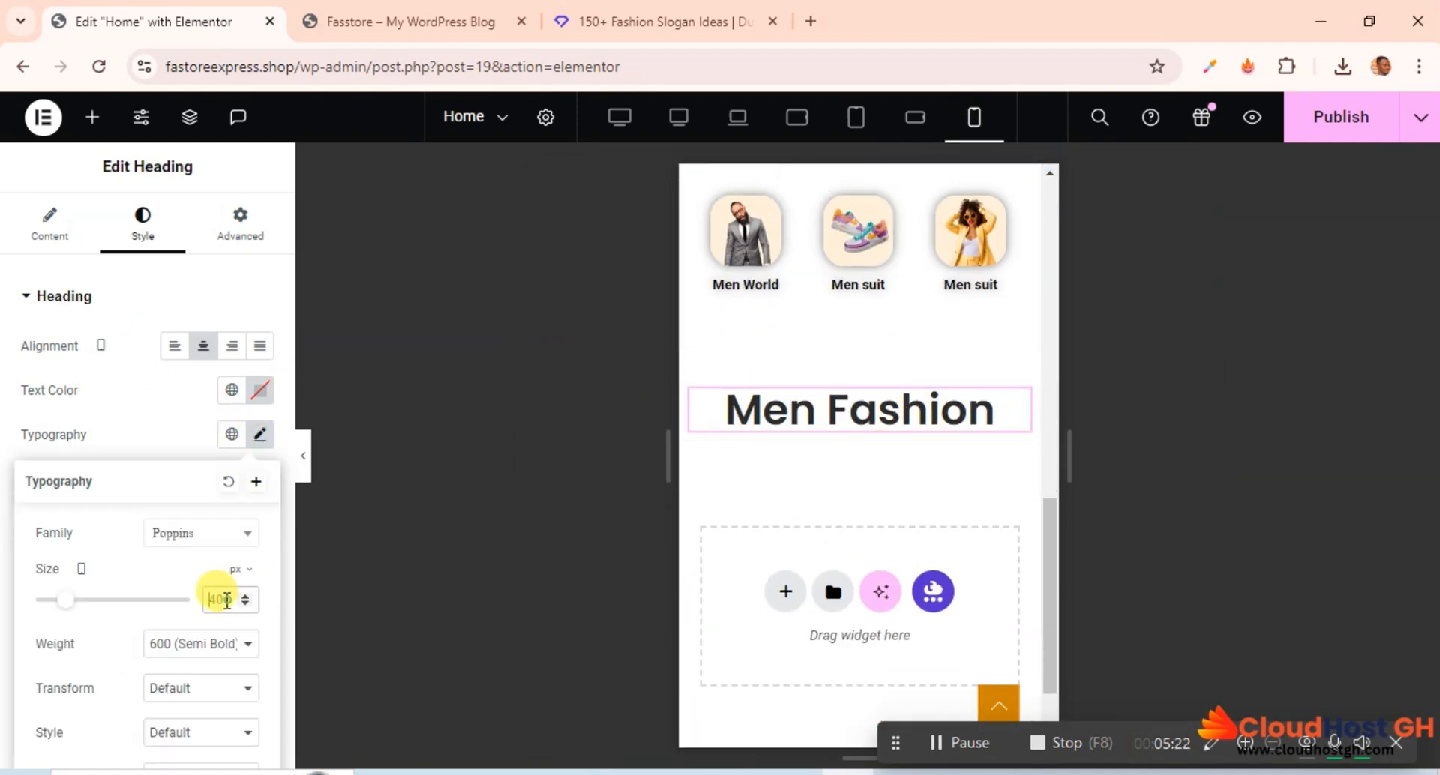
type("30")
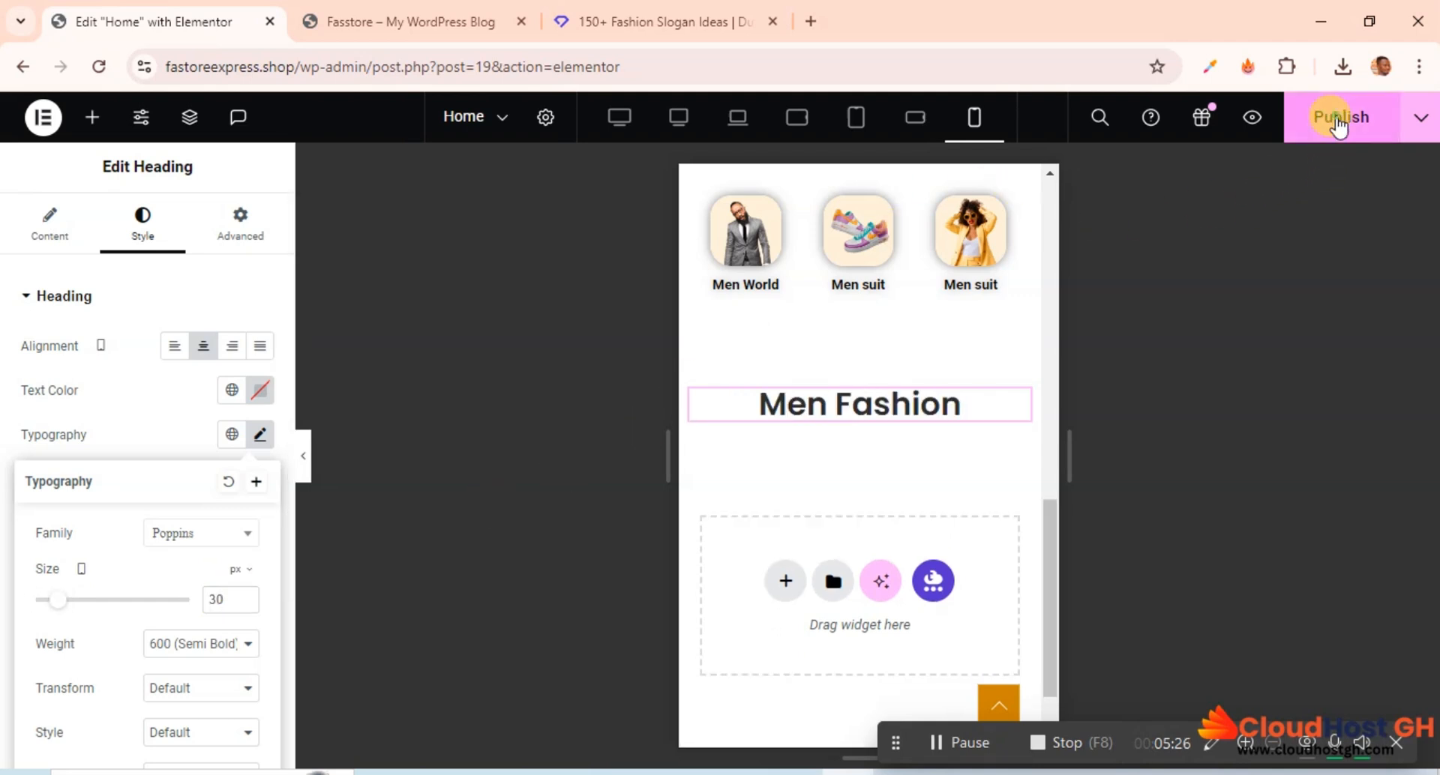
Publish the page changes and return the preview to the desktop layout.
left_click(1334, 120)
scroll(820, 397, "up", 4)
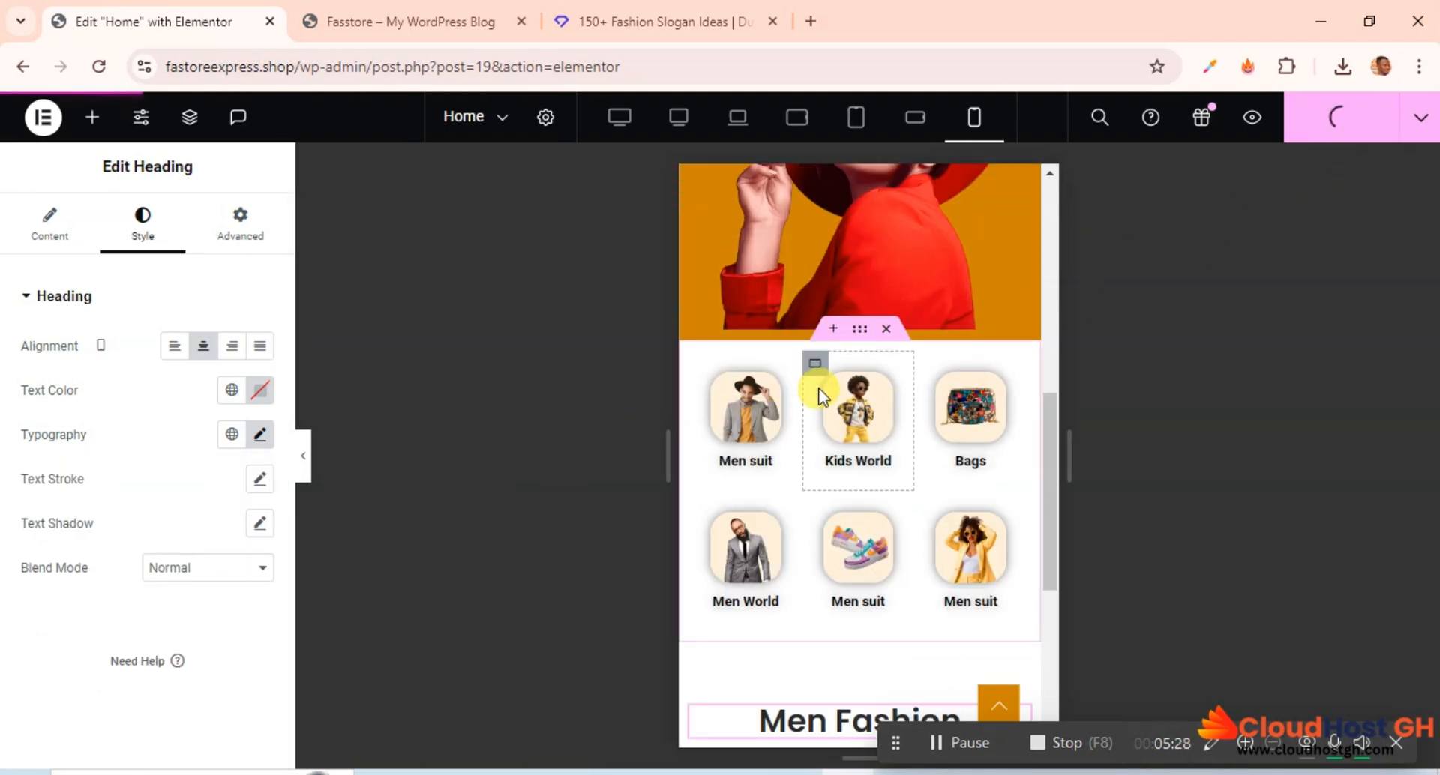
left_click(677, 117)
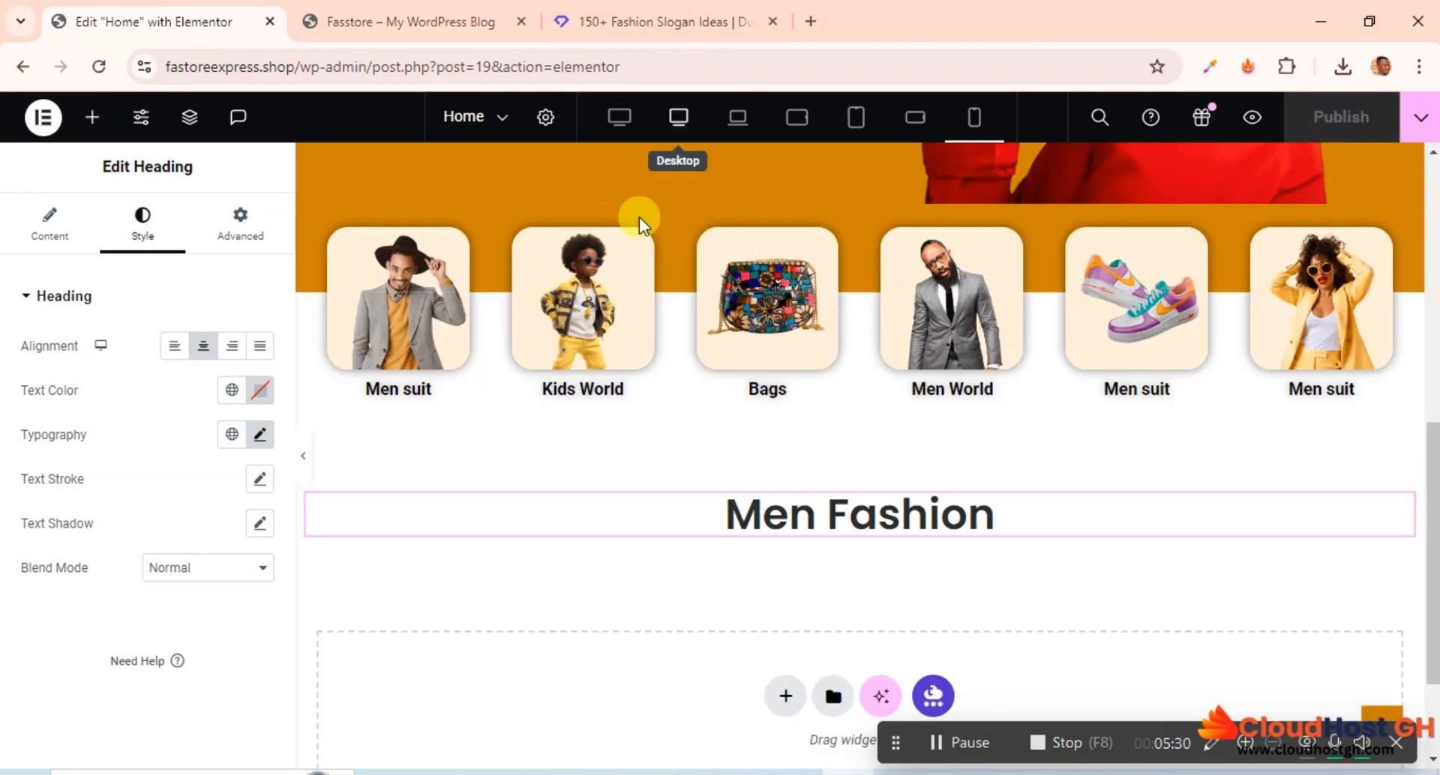
Add a Text Editor widget directly below the Men Fashion heading.
scroll(723, 428, "down", 2)
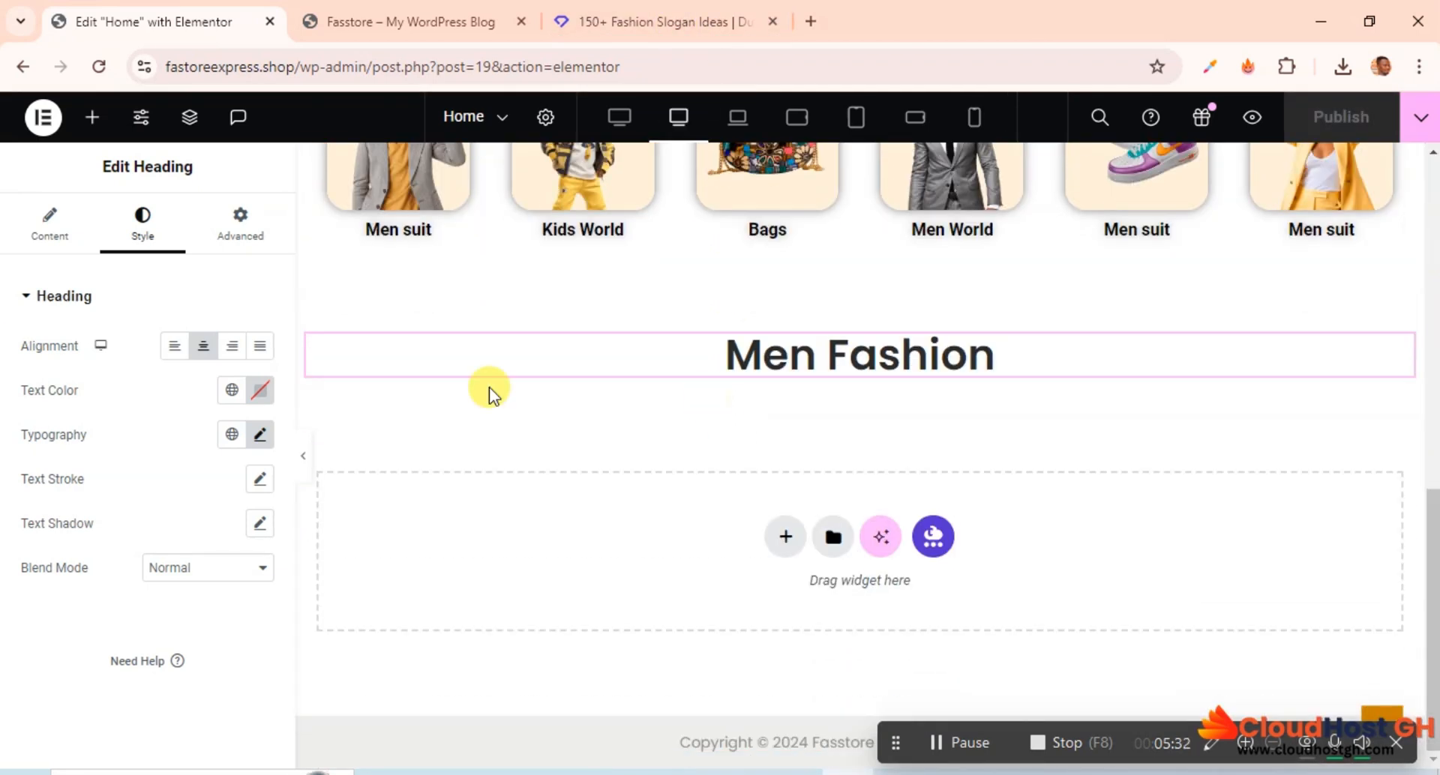
left_click(92, 117)
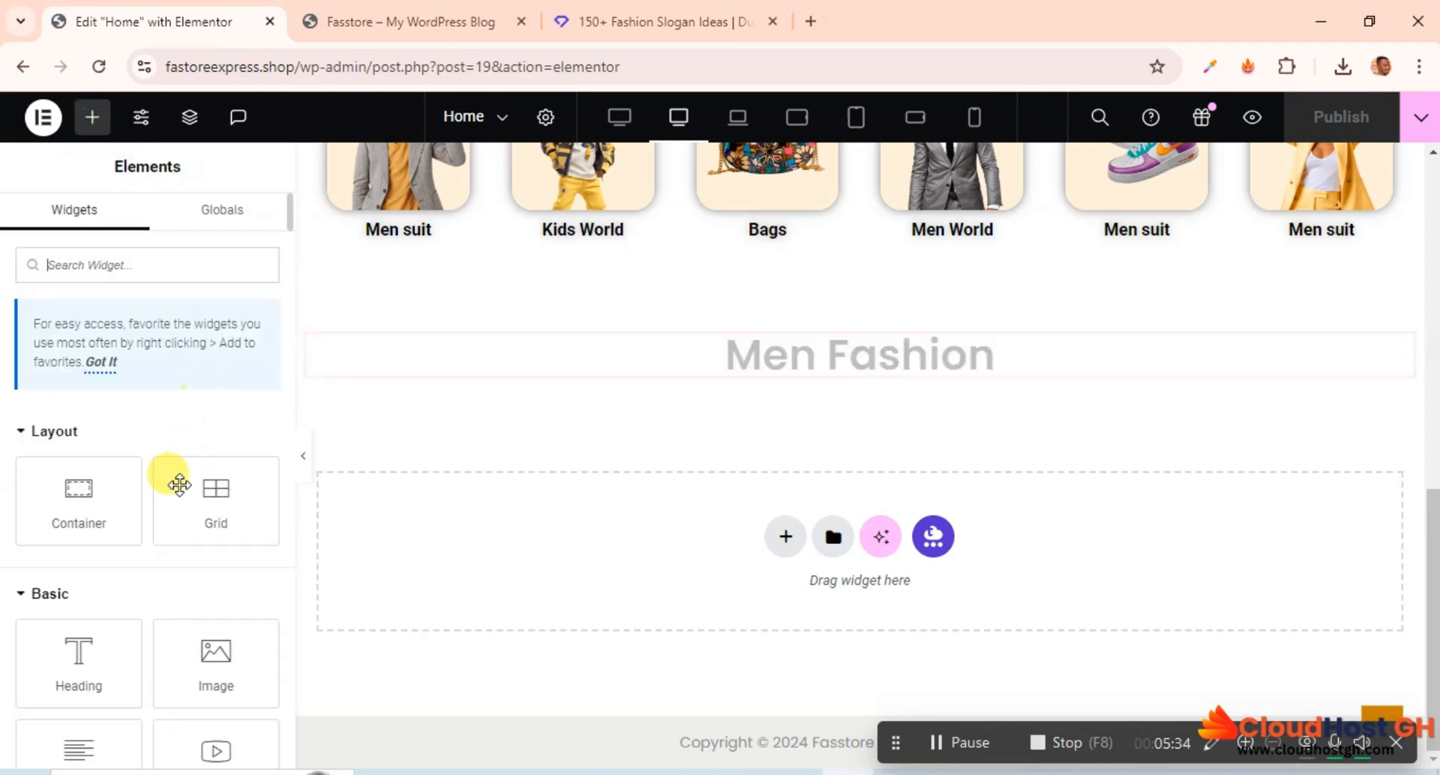
scroll(161, 626, "down", 1)
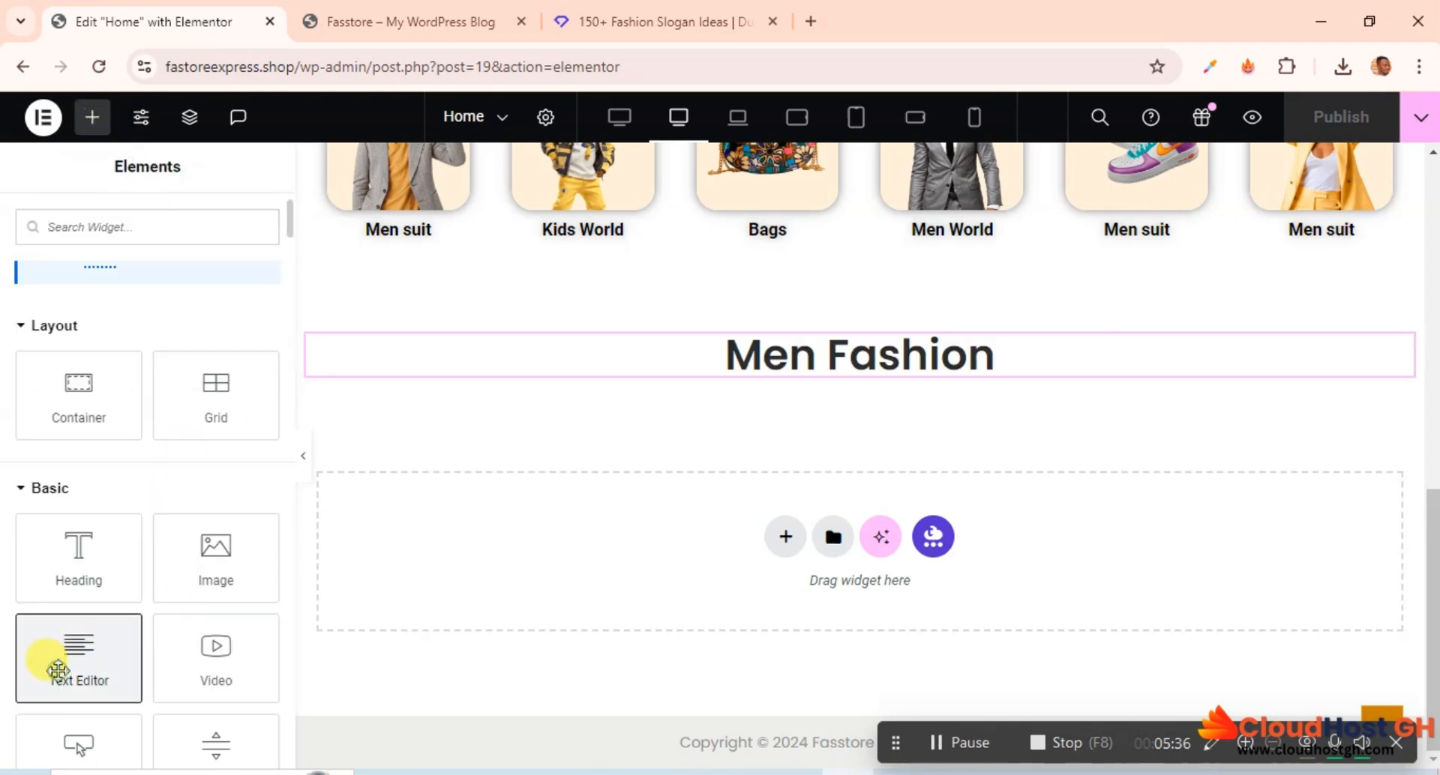
left_click_drag(58, 669, 854, 361)
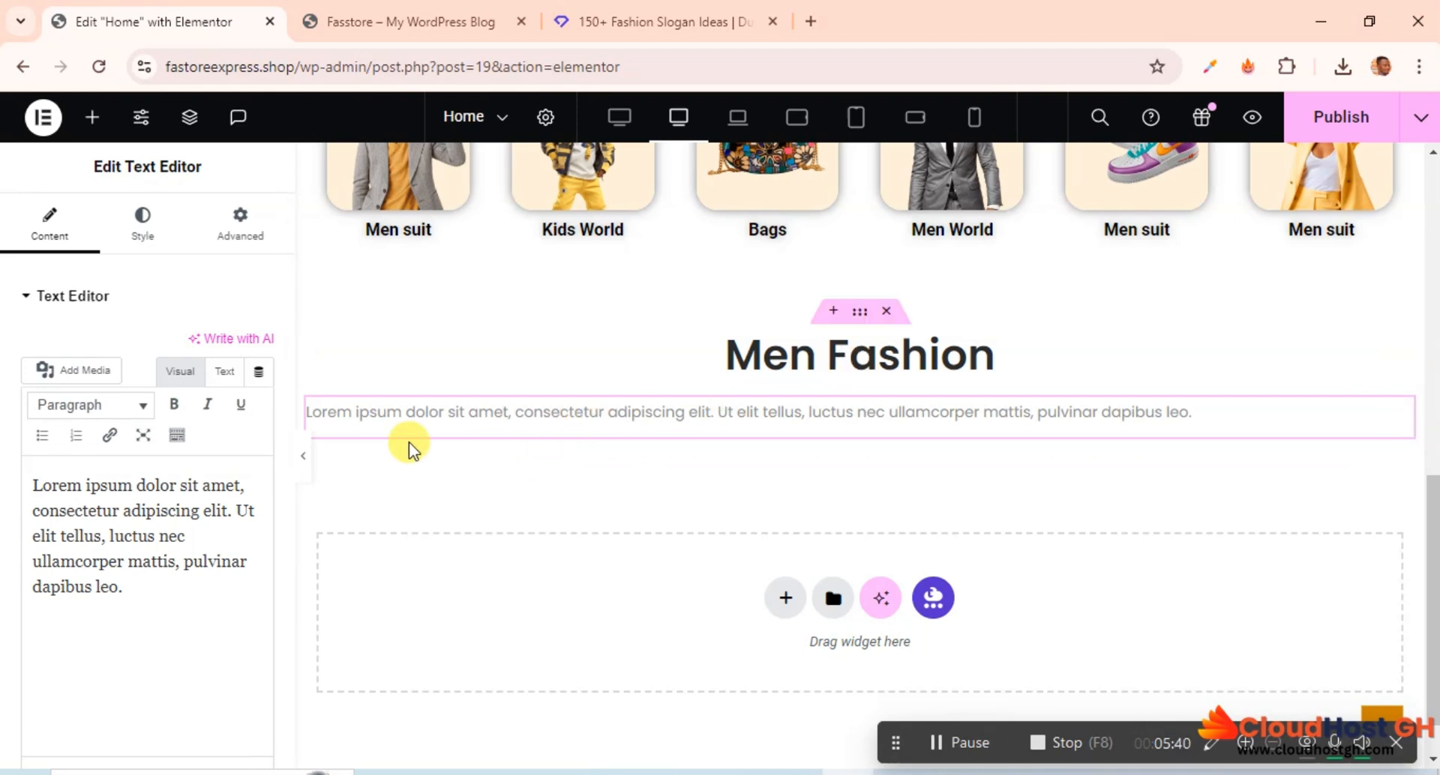
Center-align the placeholder paragraph and apply the global Text color #505050 to it.
left_click(150, 225)
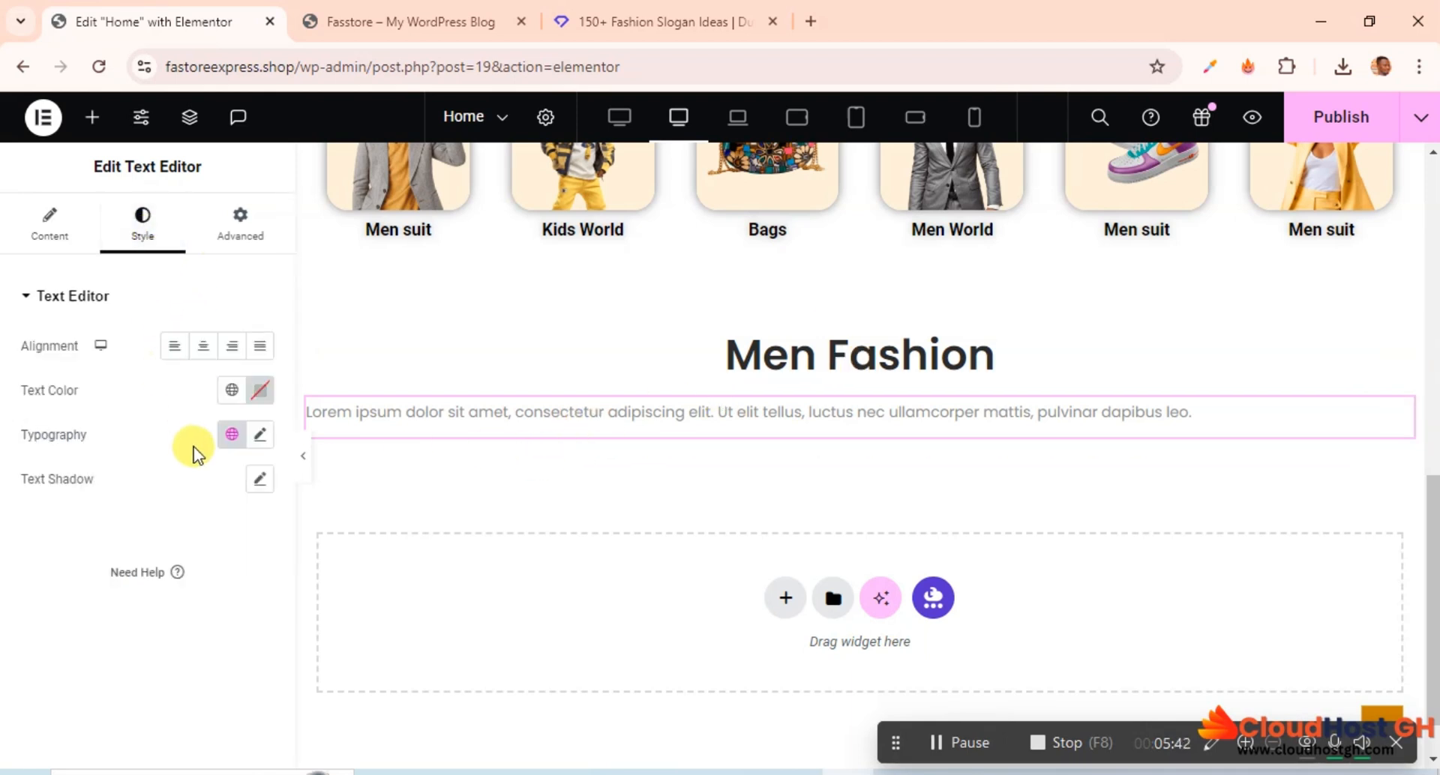
left_click(203, 345)
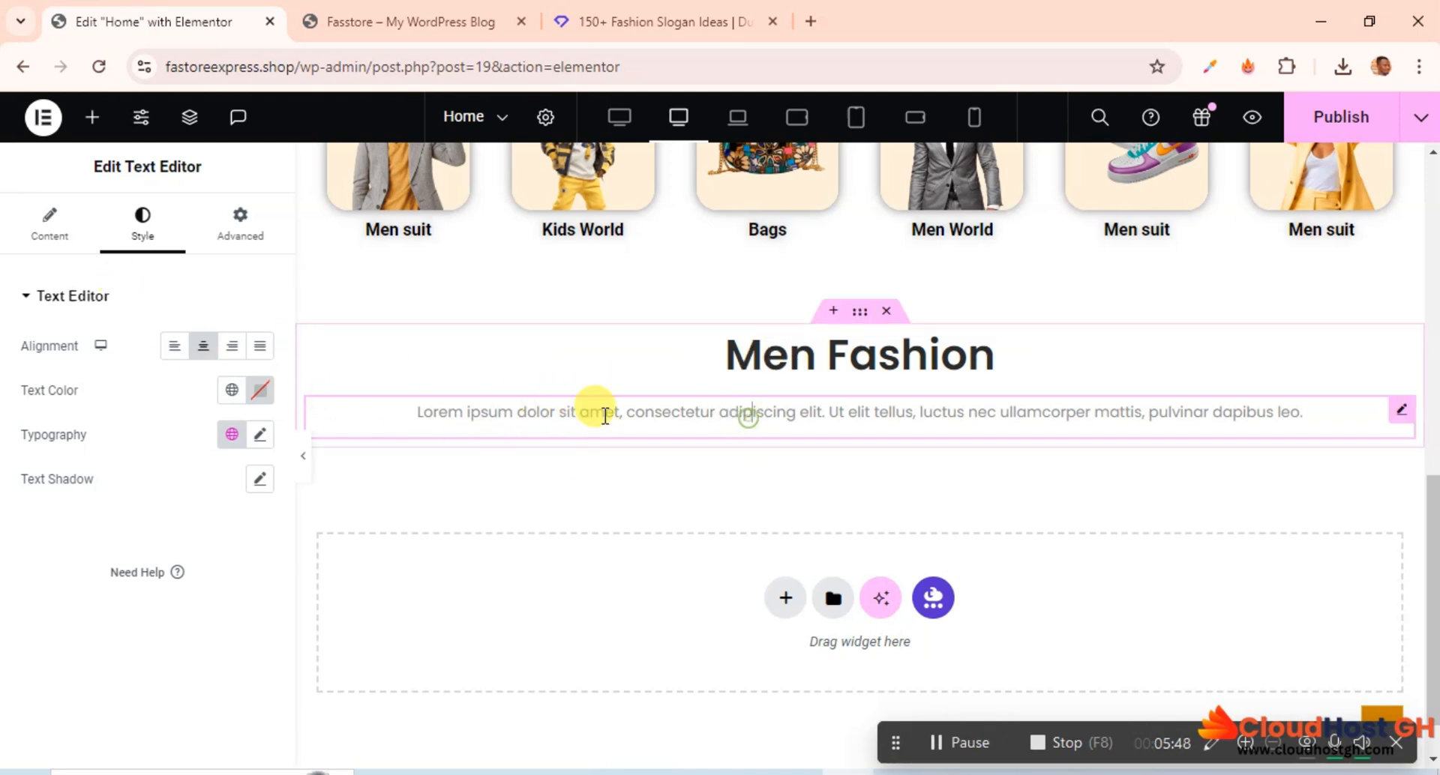
left_click(231, 390)
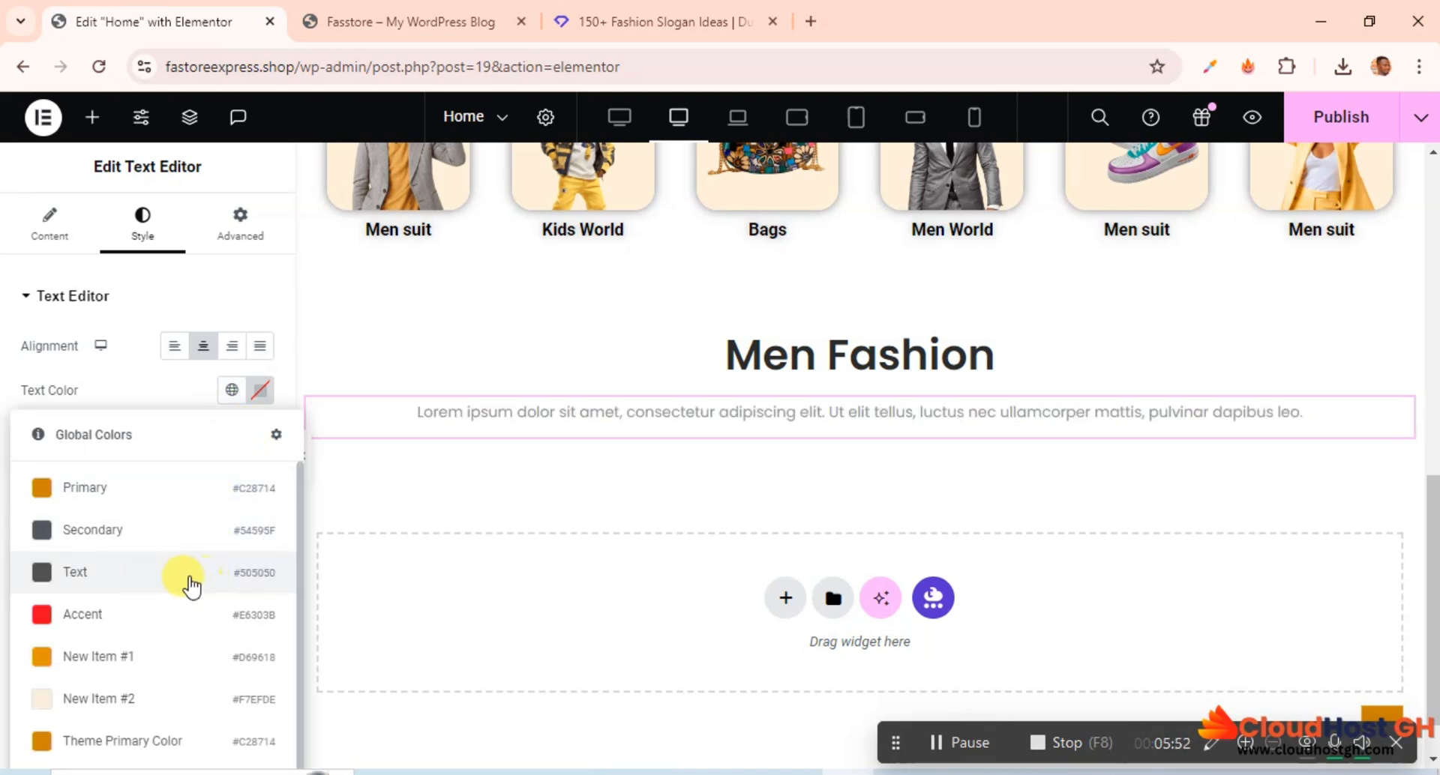
left_click(181, 581)
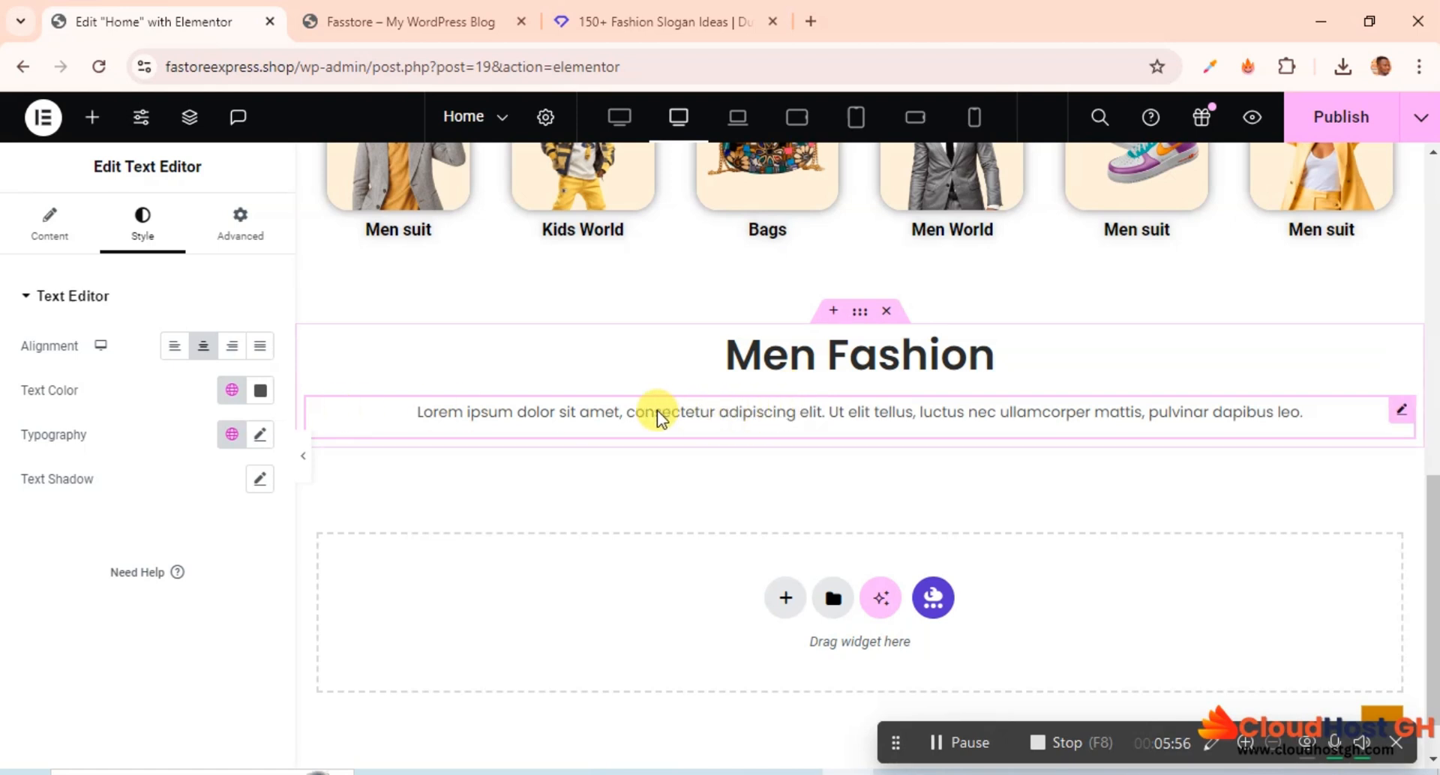
Copy the slogan "Discover your unique style" from the Durable page's list of unique fashion slogans.
left_click(629, 21)
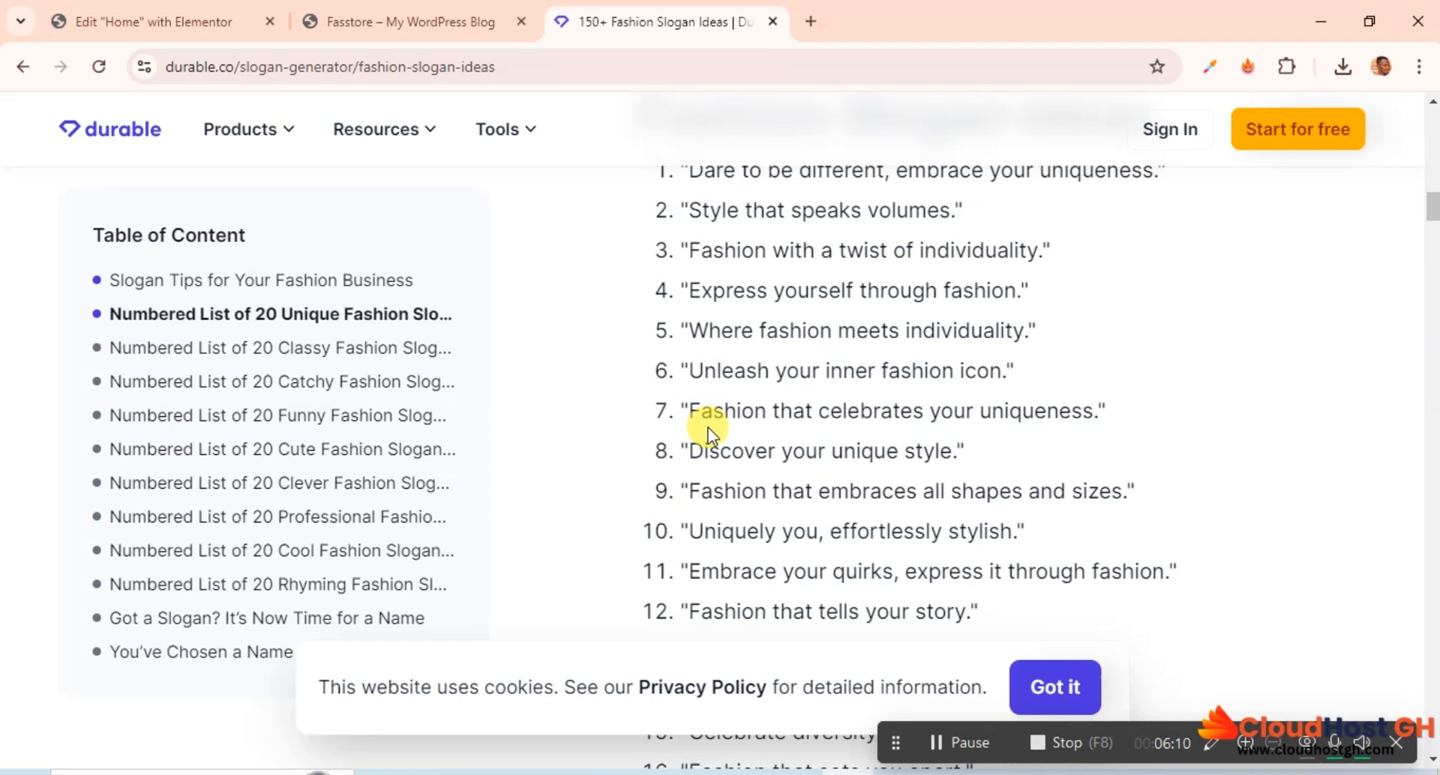
scroll(718, 386, "down", 1)
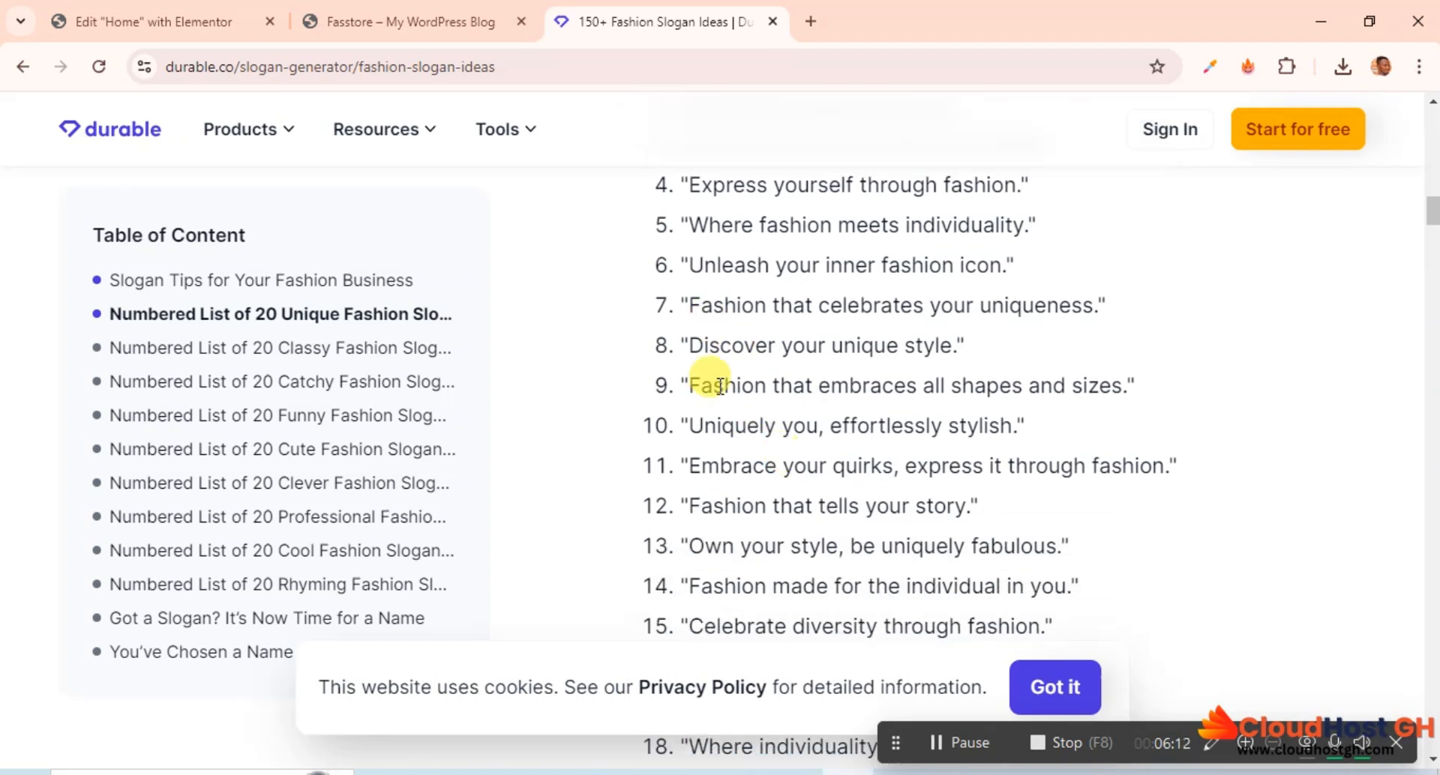
left_click_drag(717, 350, 954, 352)
right_click(916, 360)
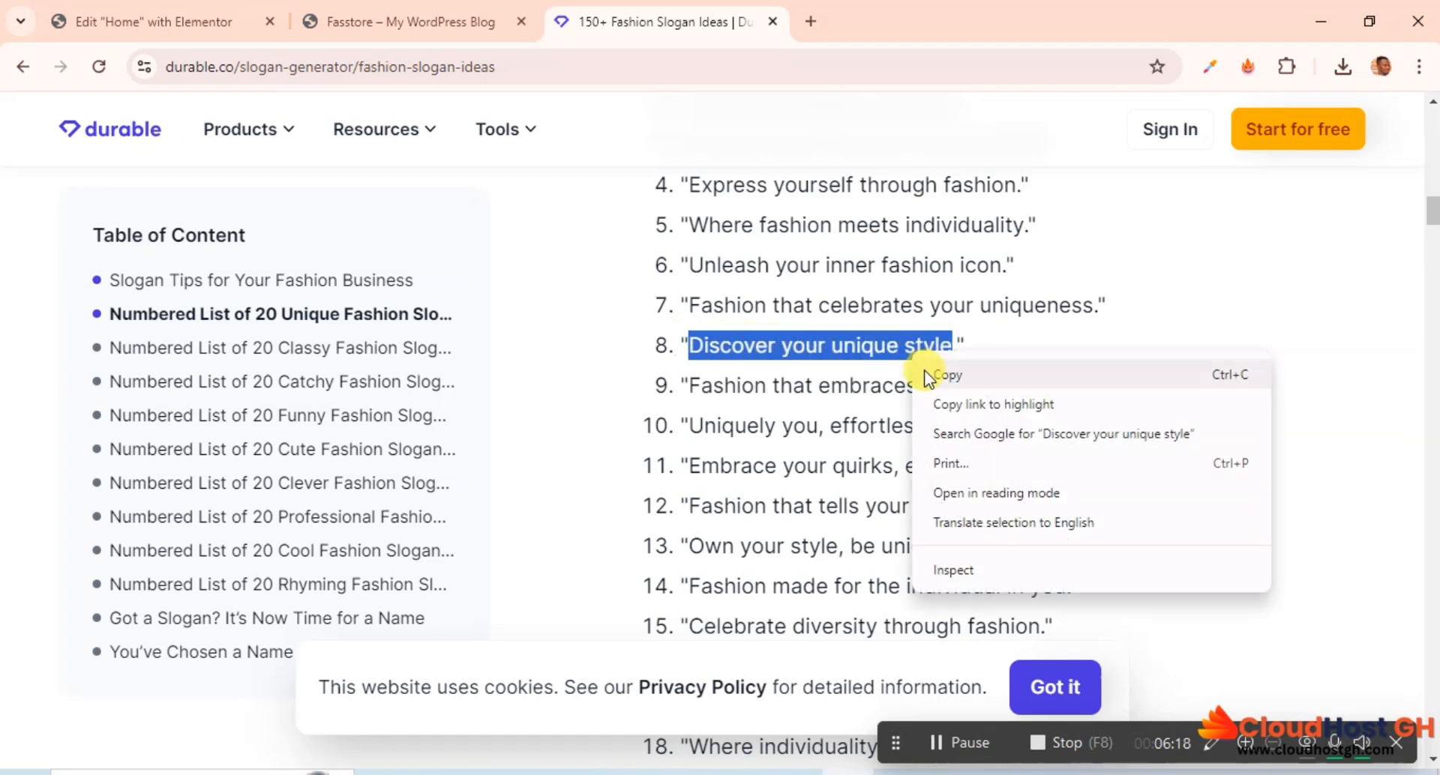
left_click(923, 370)
Return to the Elementor editor and replace the placeholder paragraph with the copied slogan "Discover your unique style".
left_click(448, 16)
left_click(233, 16)
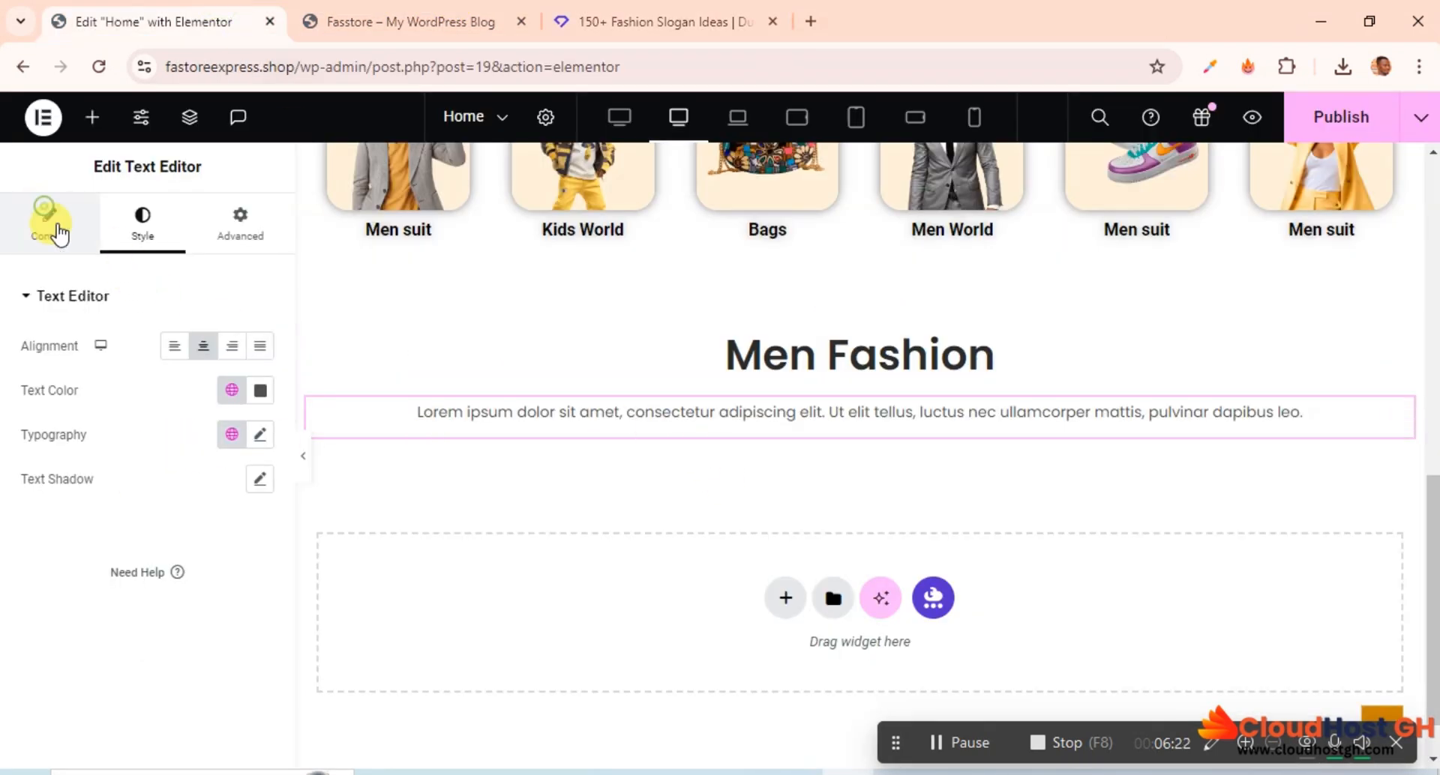
left_click(48, 221)
left_click_drag(126, 589, 11, 476)
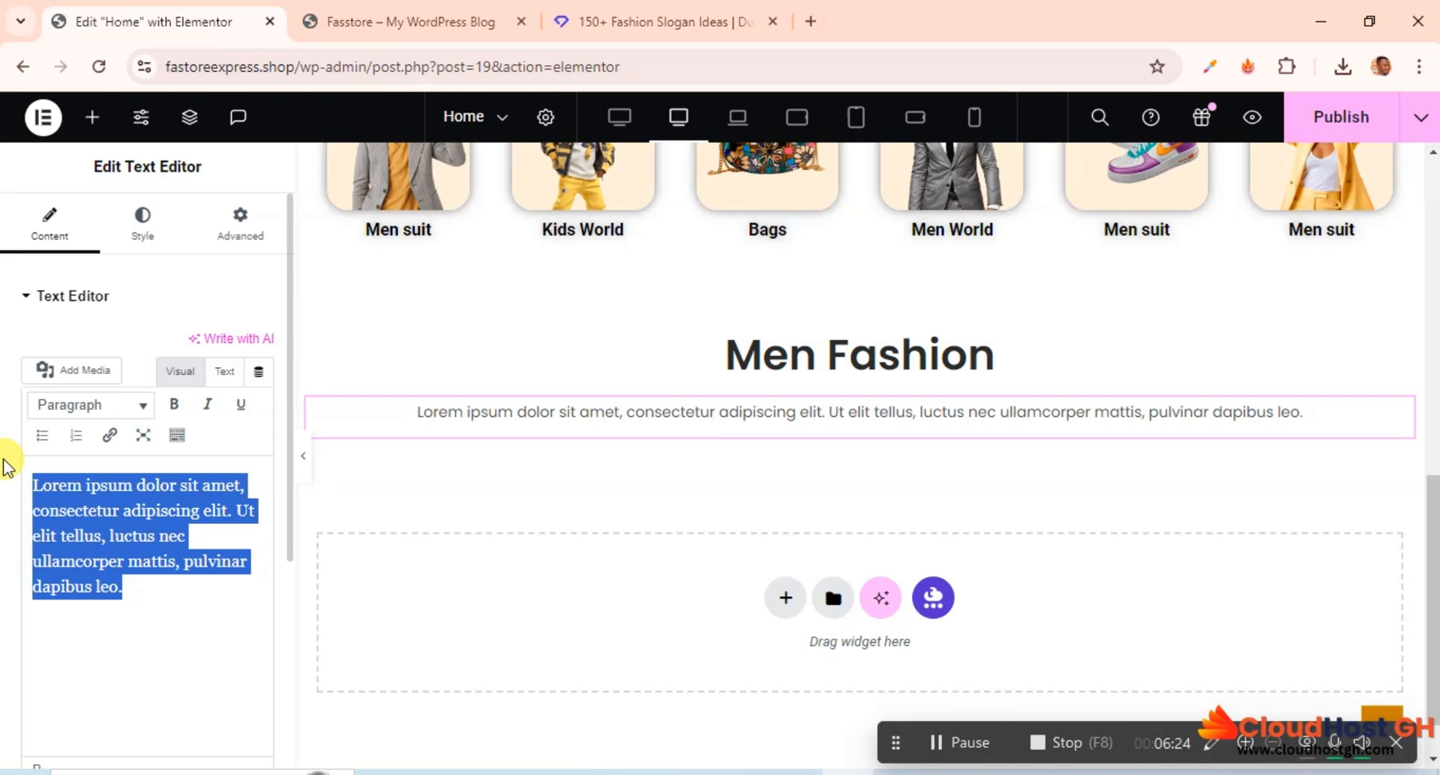
key("BackSpace")
key("ctrl+v")
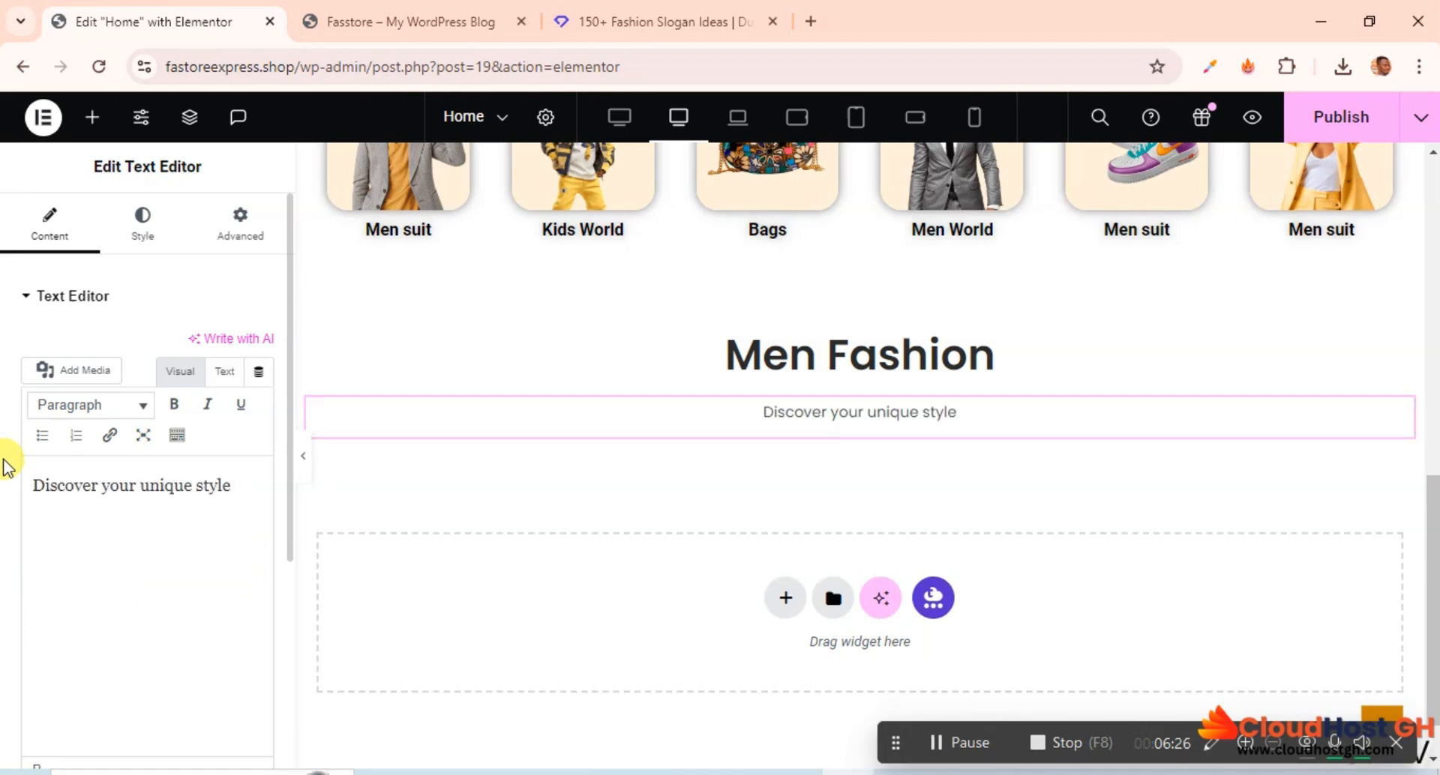
Set the slogan text's font size to 18 px and publish the page.
left_click(145, 219)
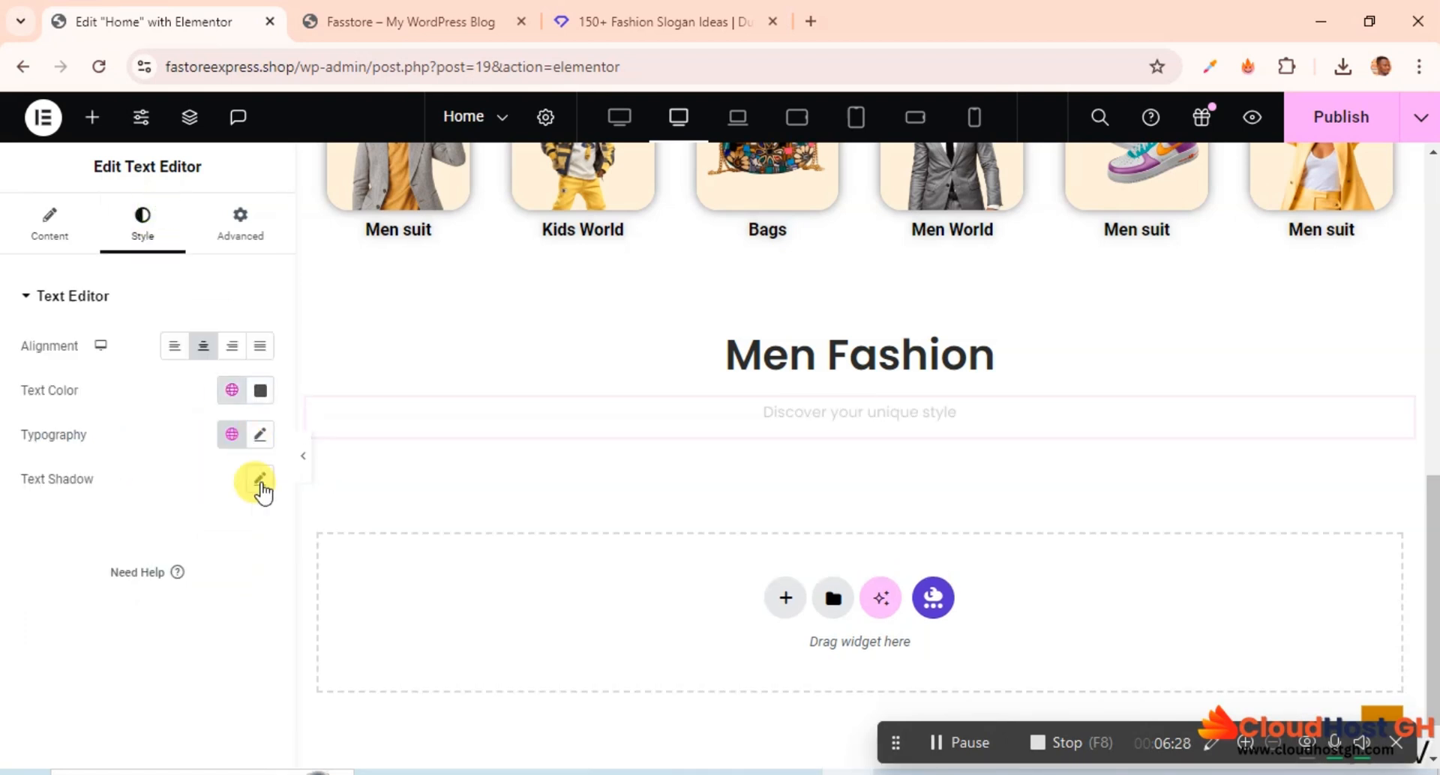
left_click(260, 444)
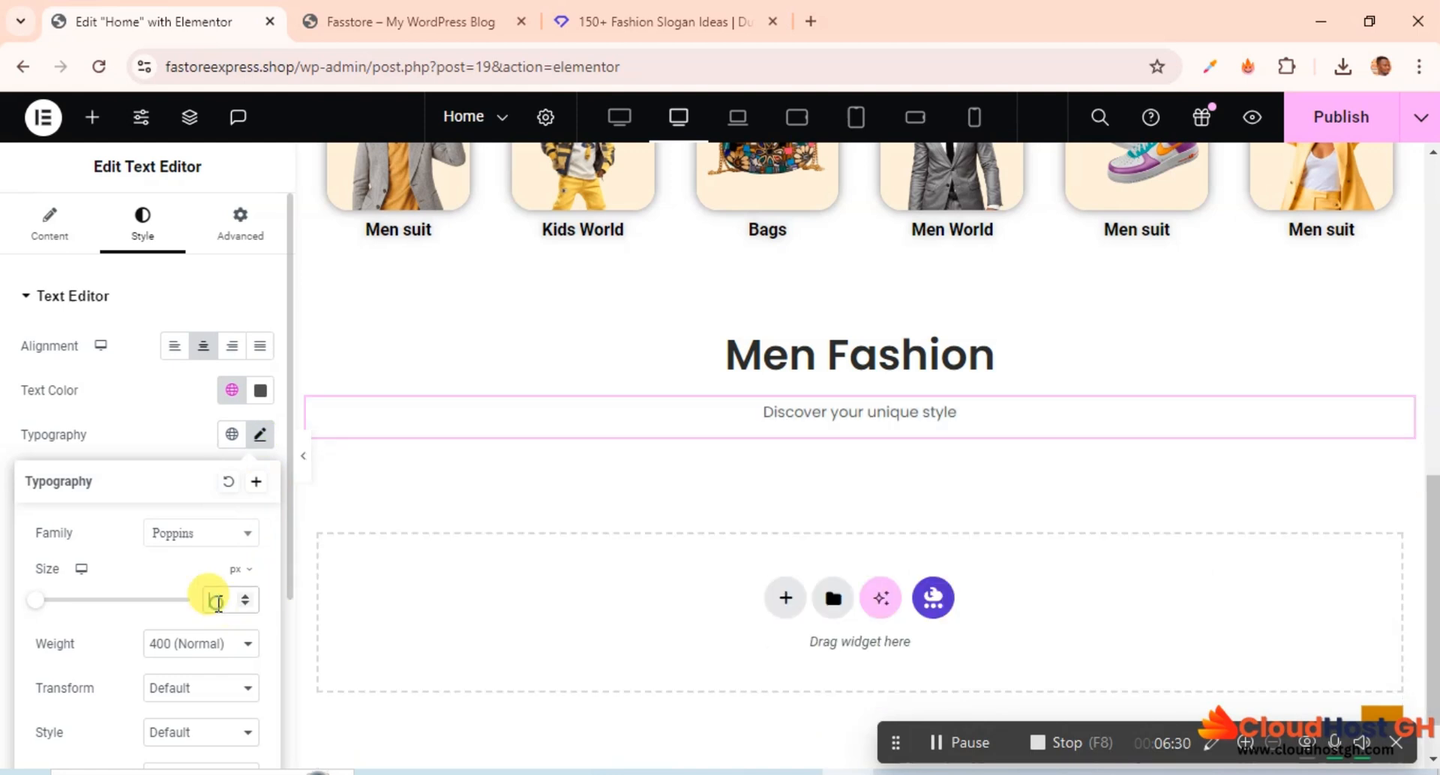
type("18")
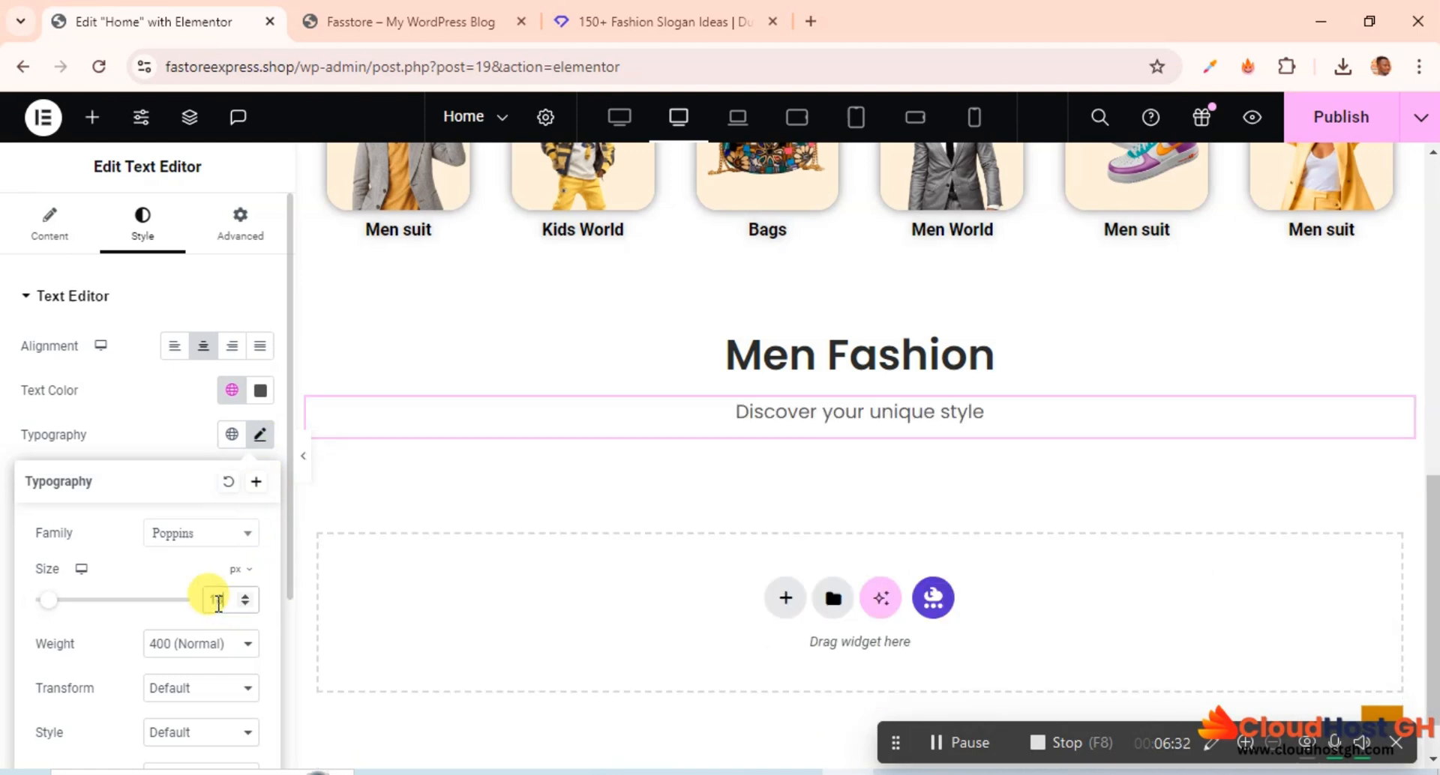
left_click(139, 407)
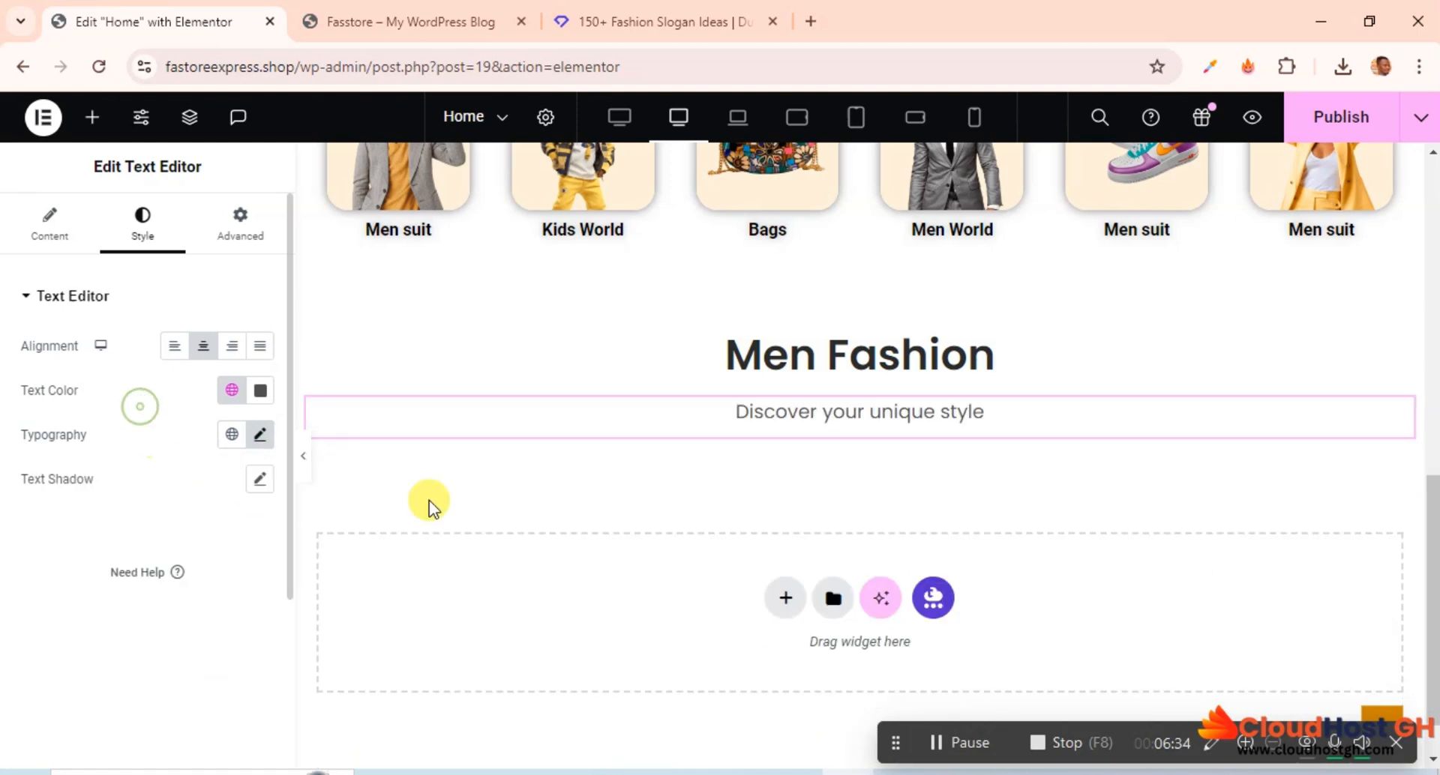
left_click(1371, 133)
scroll(997, 405, "down", 1)
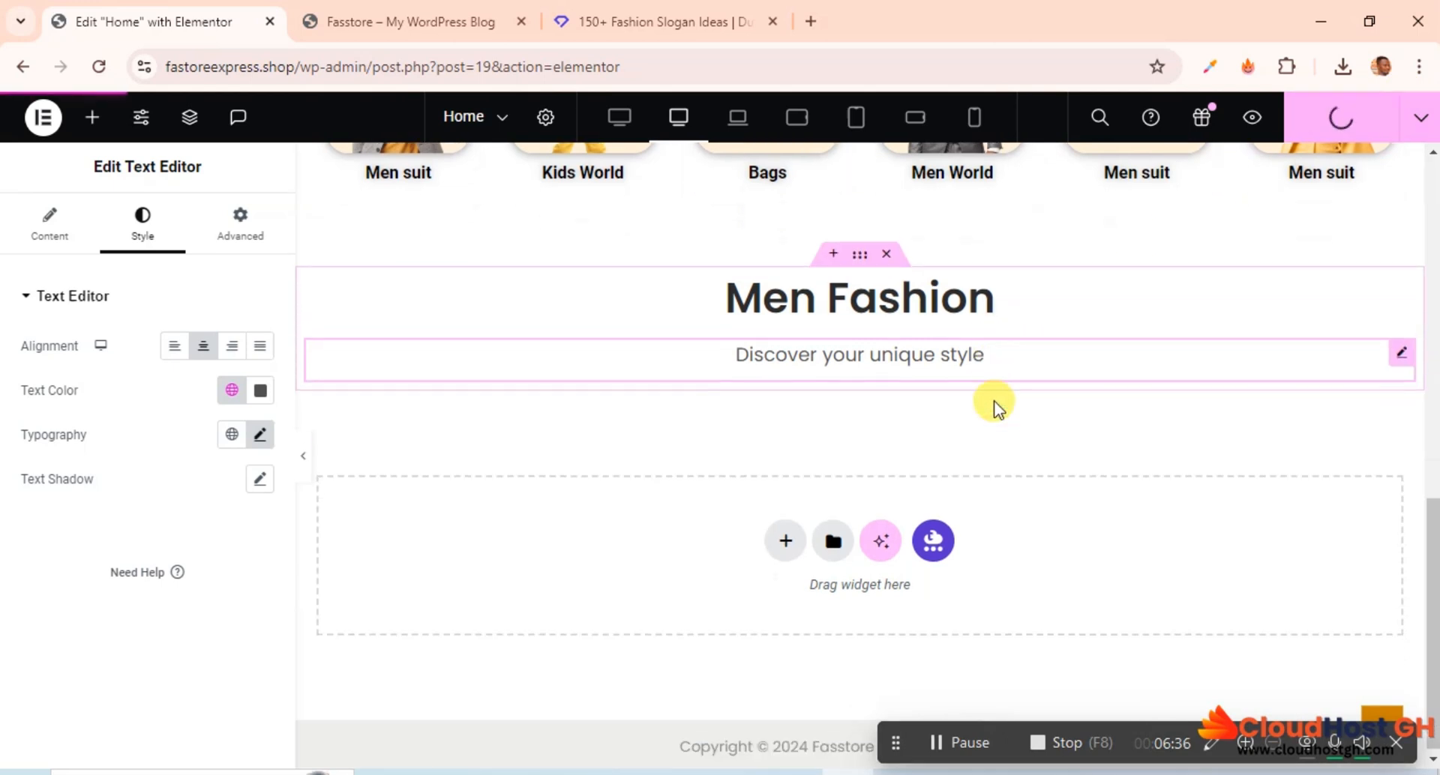
Add a Flexbox container below the slogan with a two-column structure, a narrow column followed by a wide one.
left_click(784, 537)
scroll(1042, 417, "down", 2)
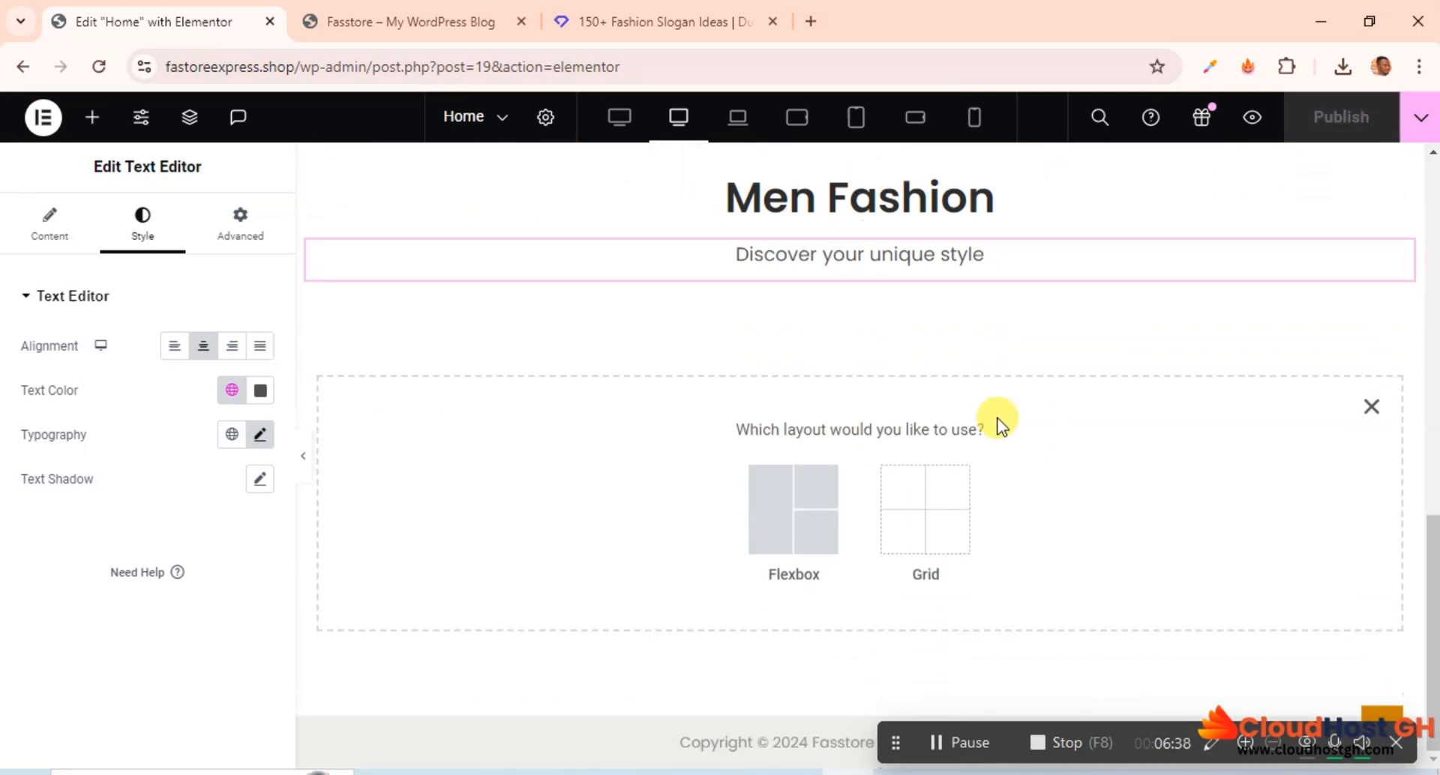
left_click(796, 519)
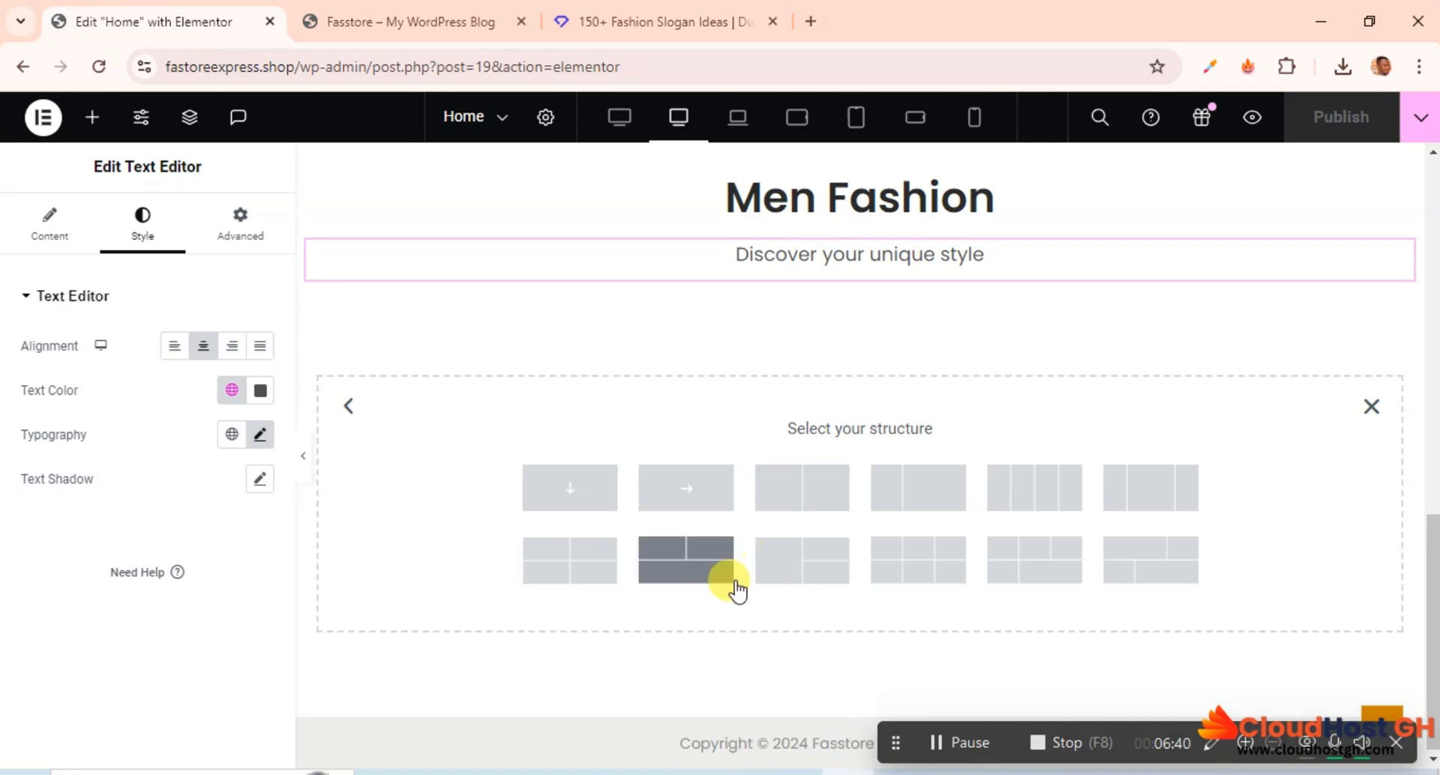
left_click(919, 491)
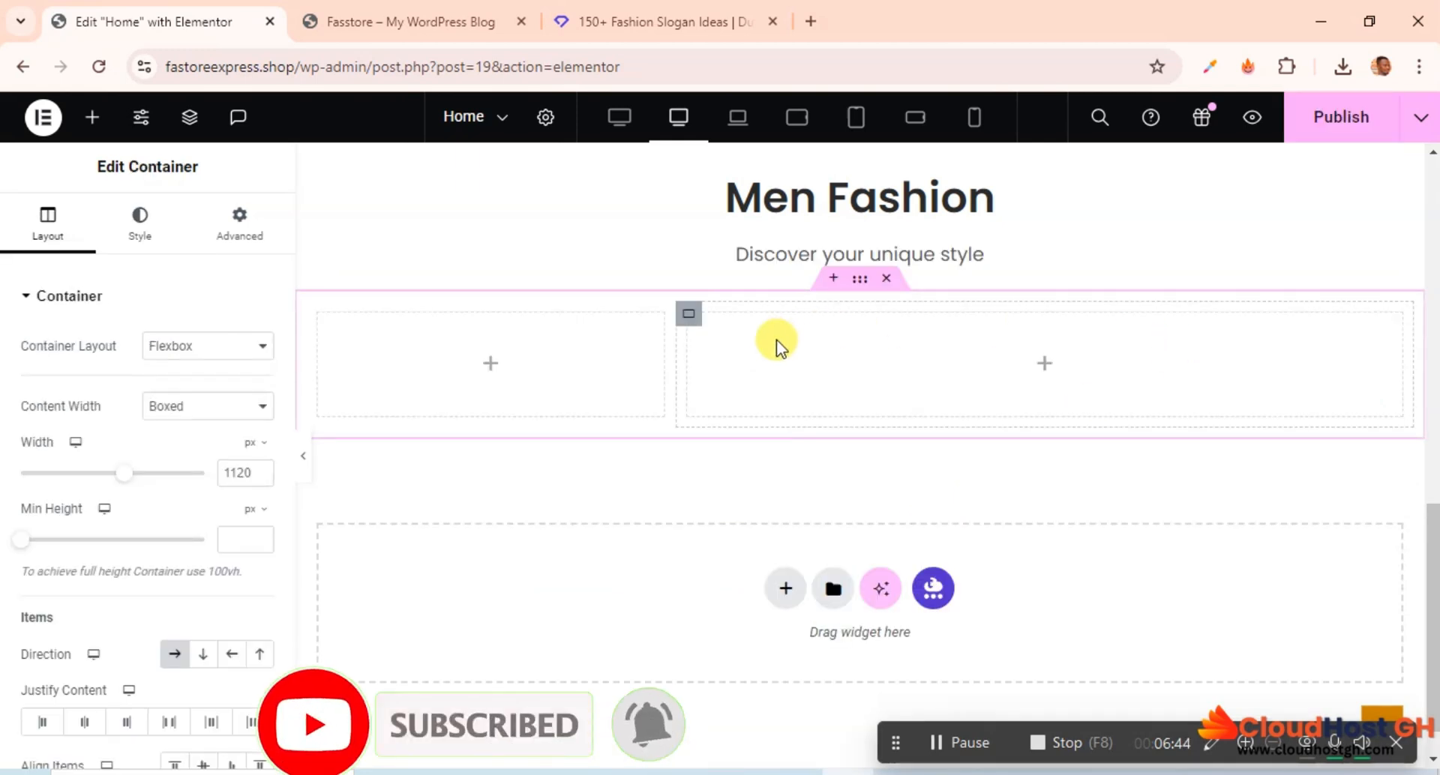
Set the width of the new container's narrow column to 30%.
left_click(321, 315)
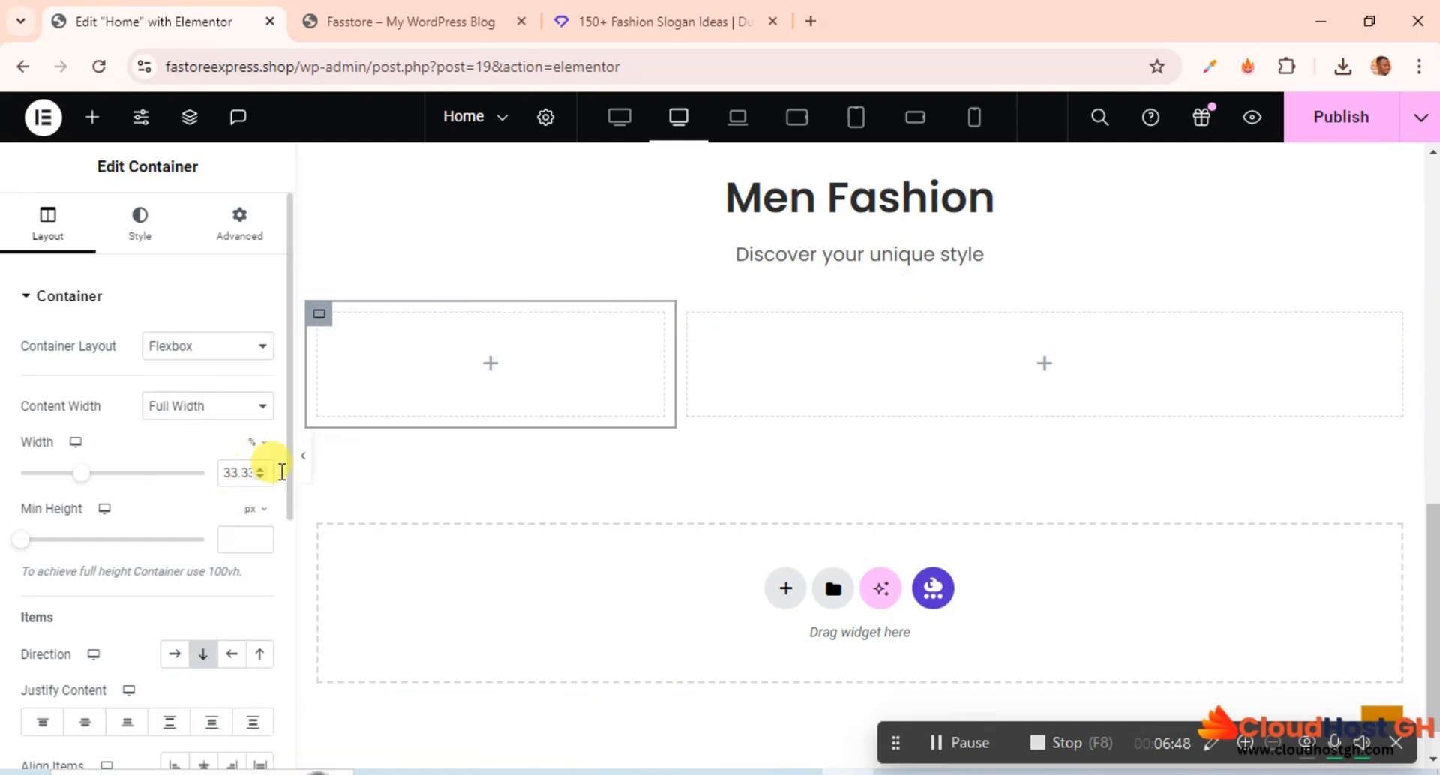
left_click(694, 324)
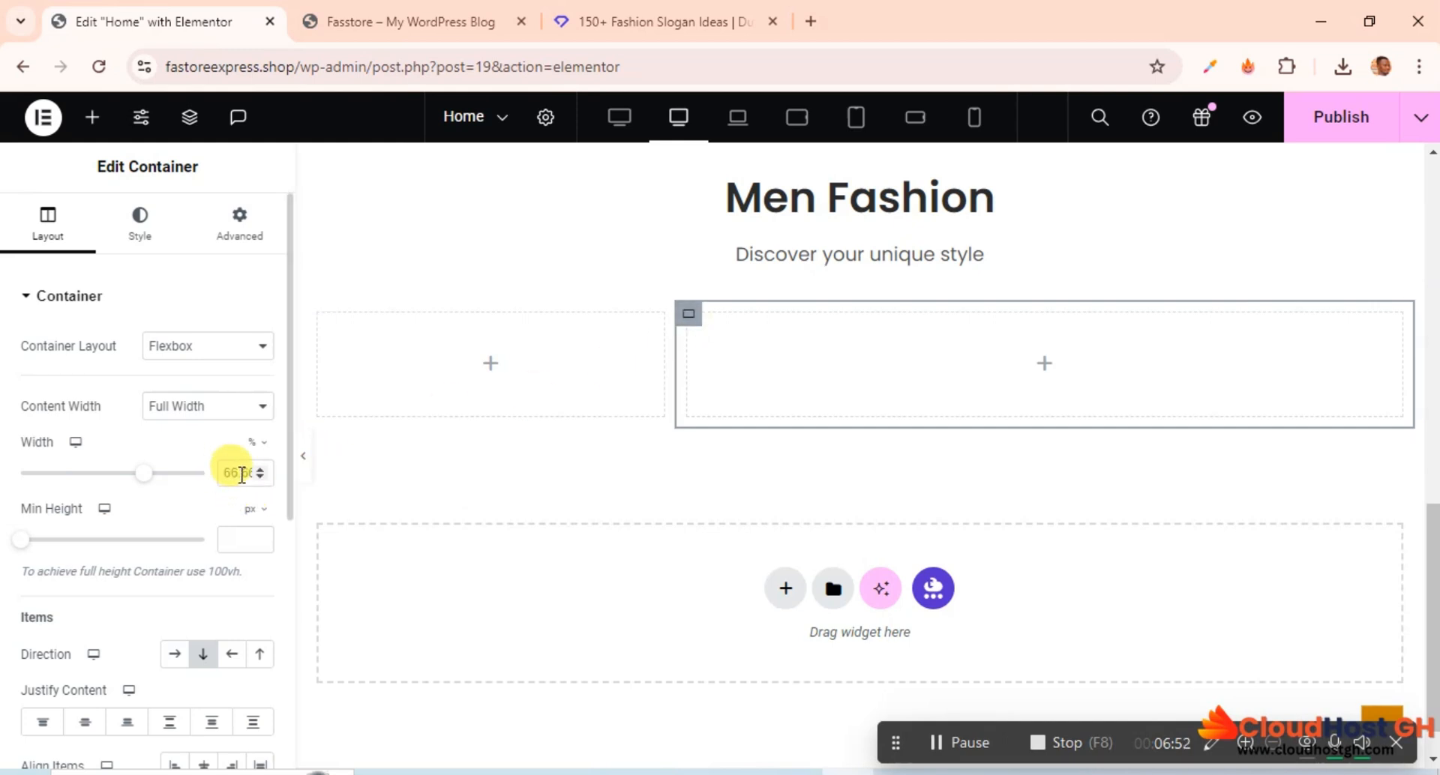
left_click(320, 315)
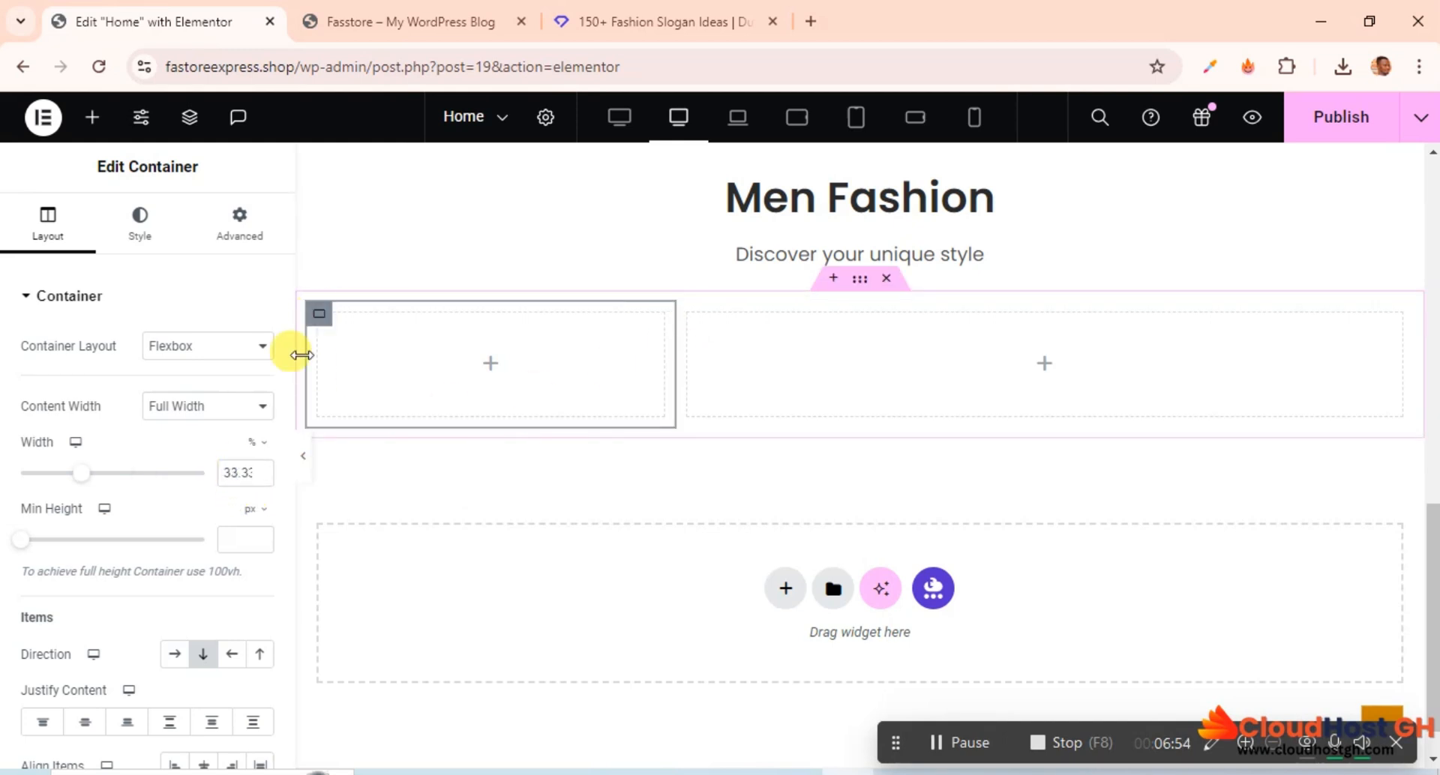
double_click(227, 470)
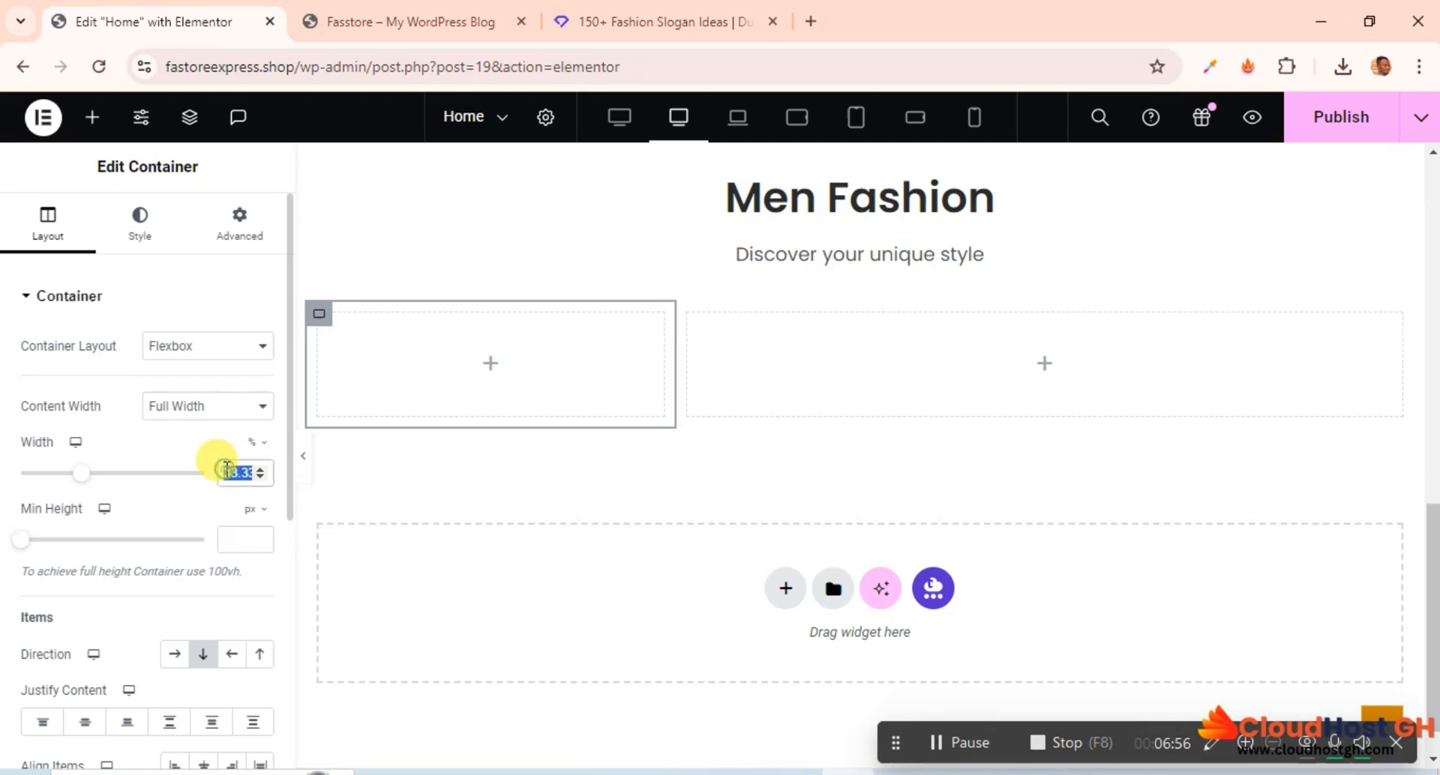
type("30")
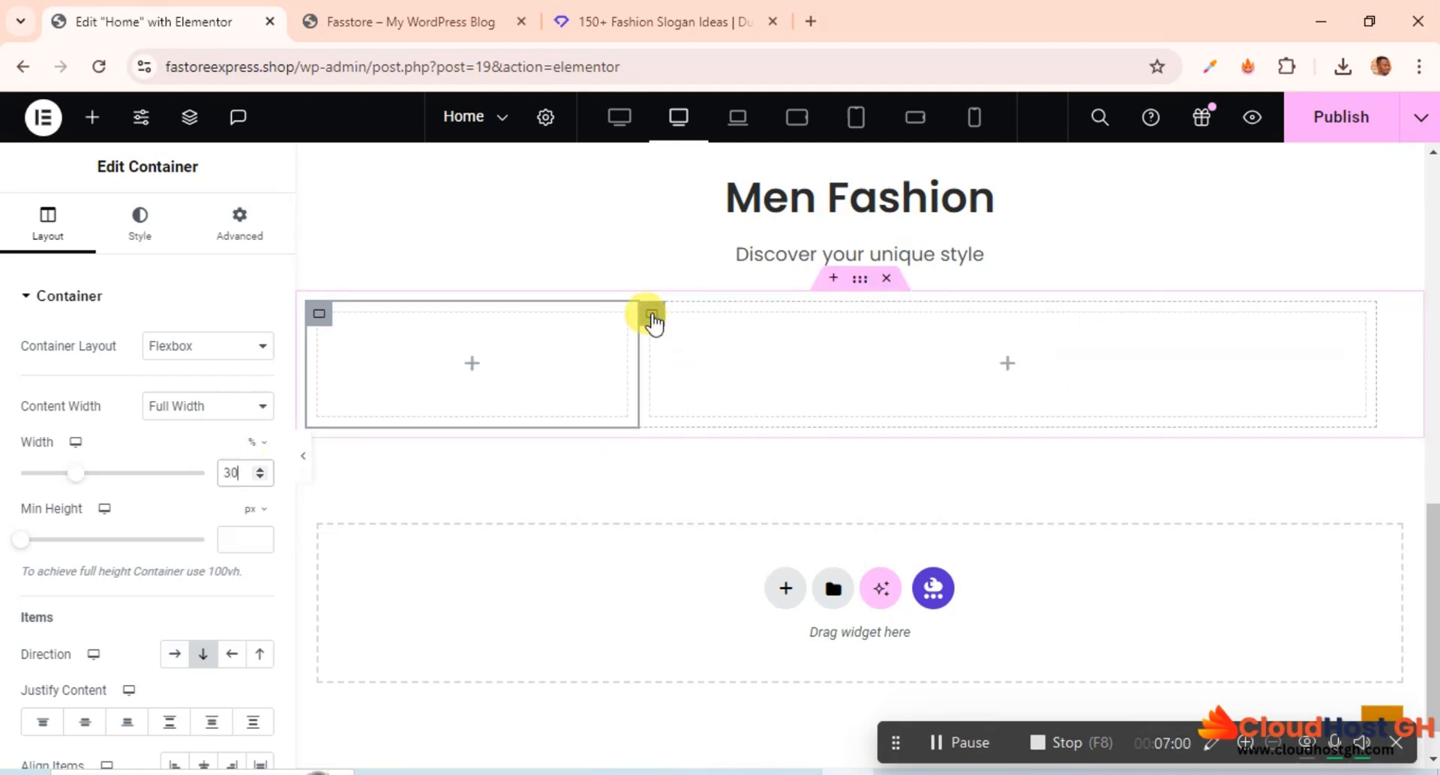
Set the width of the container's wide column to 70% and publish the page.
left_click(651, 315)
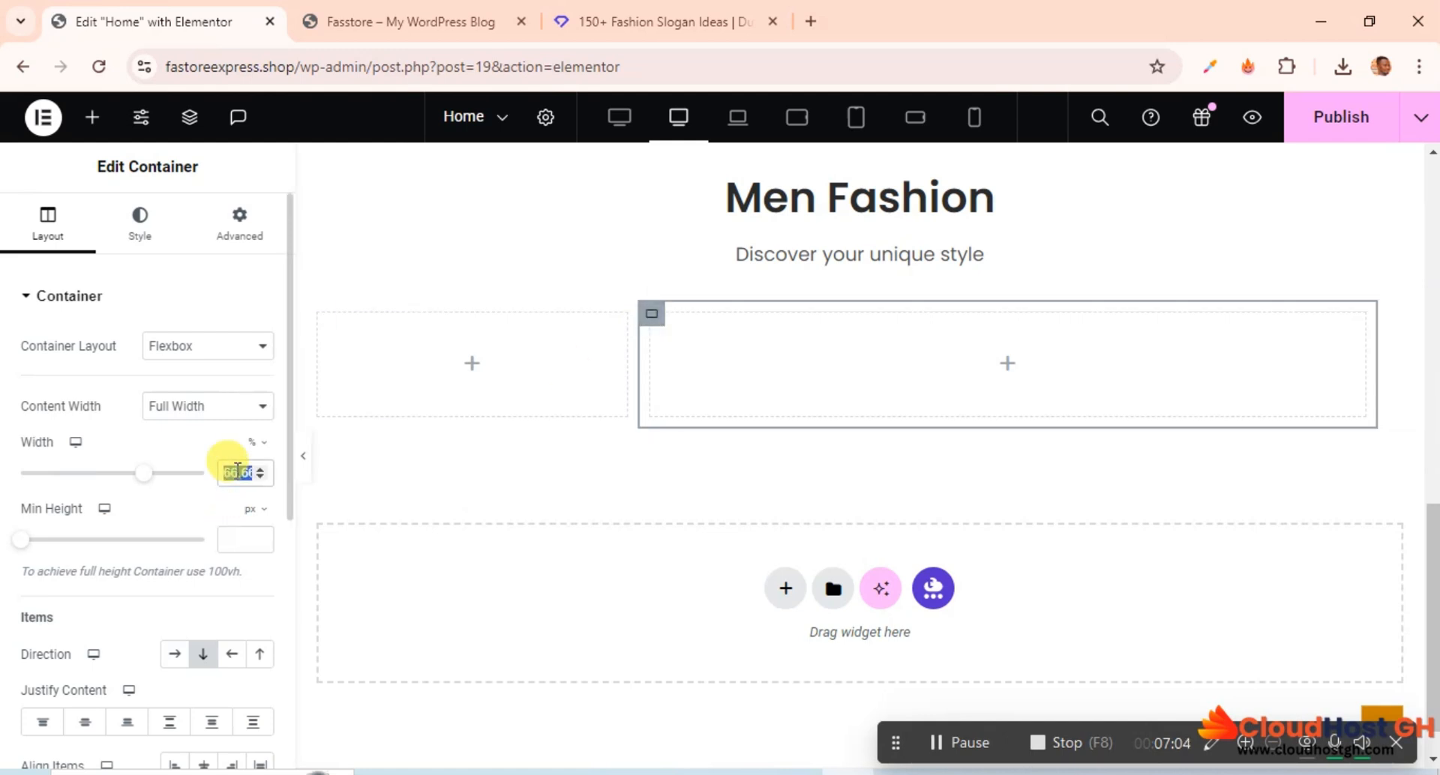
type("70")
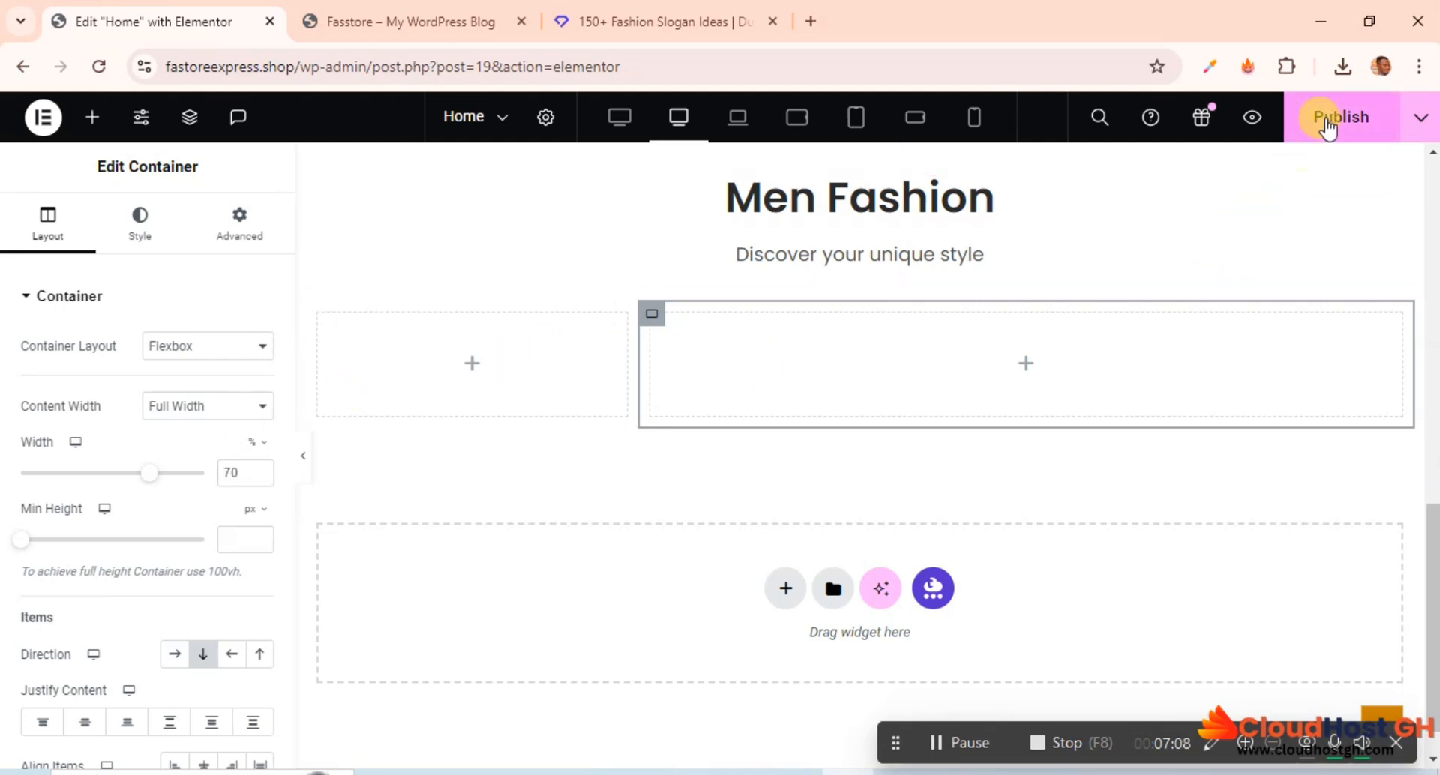
left_click(1327, 120)
scroll(1006, 354, "up", 3)
scroll(1006, 354, "down", 1)
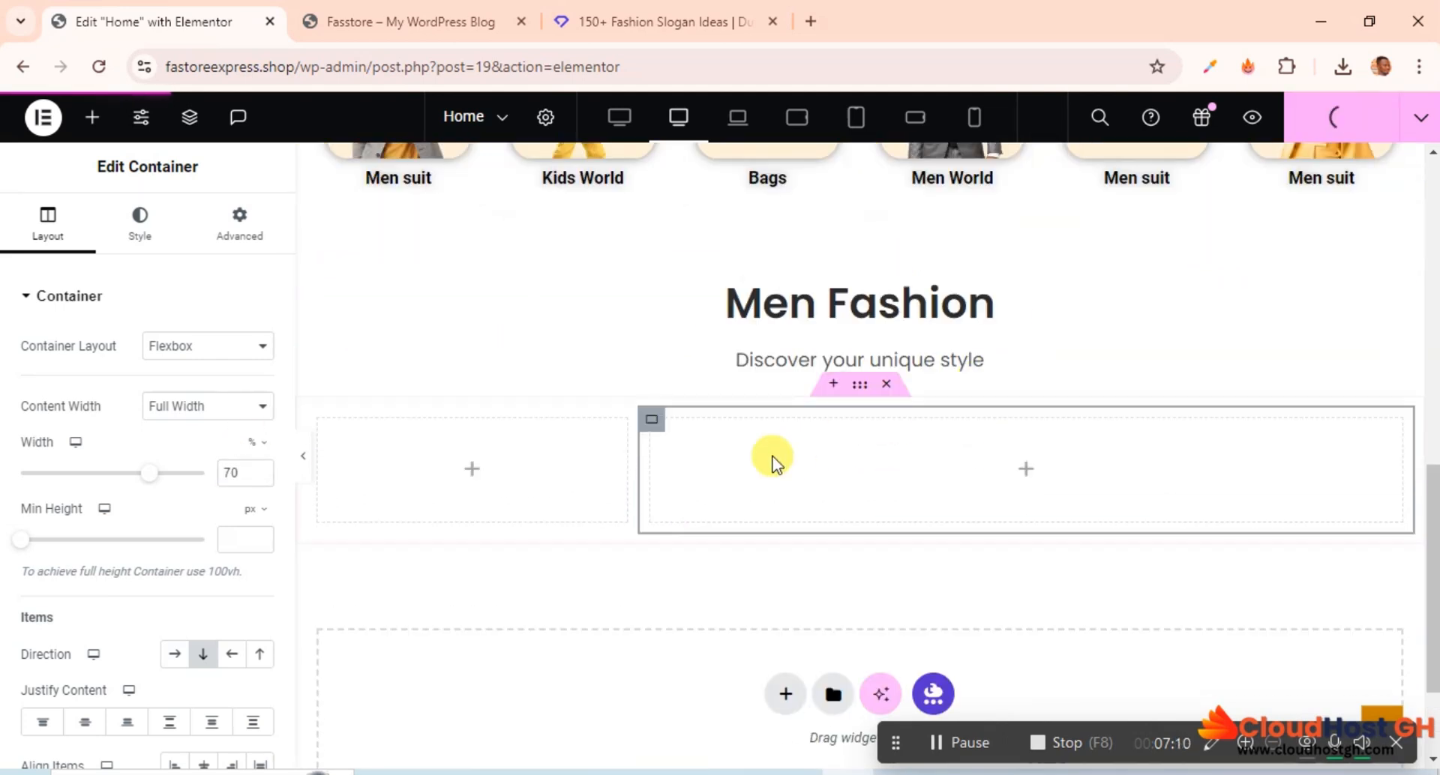
scroll(772, 461, "down", 1)
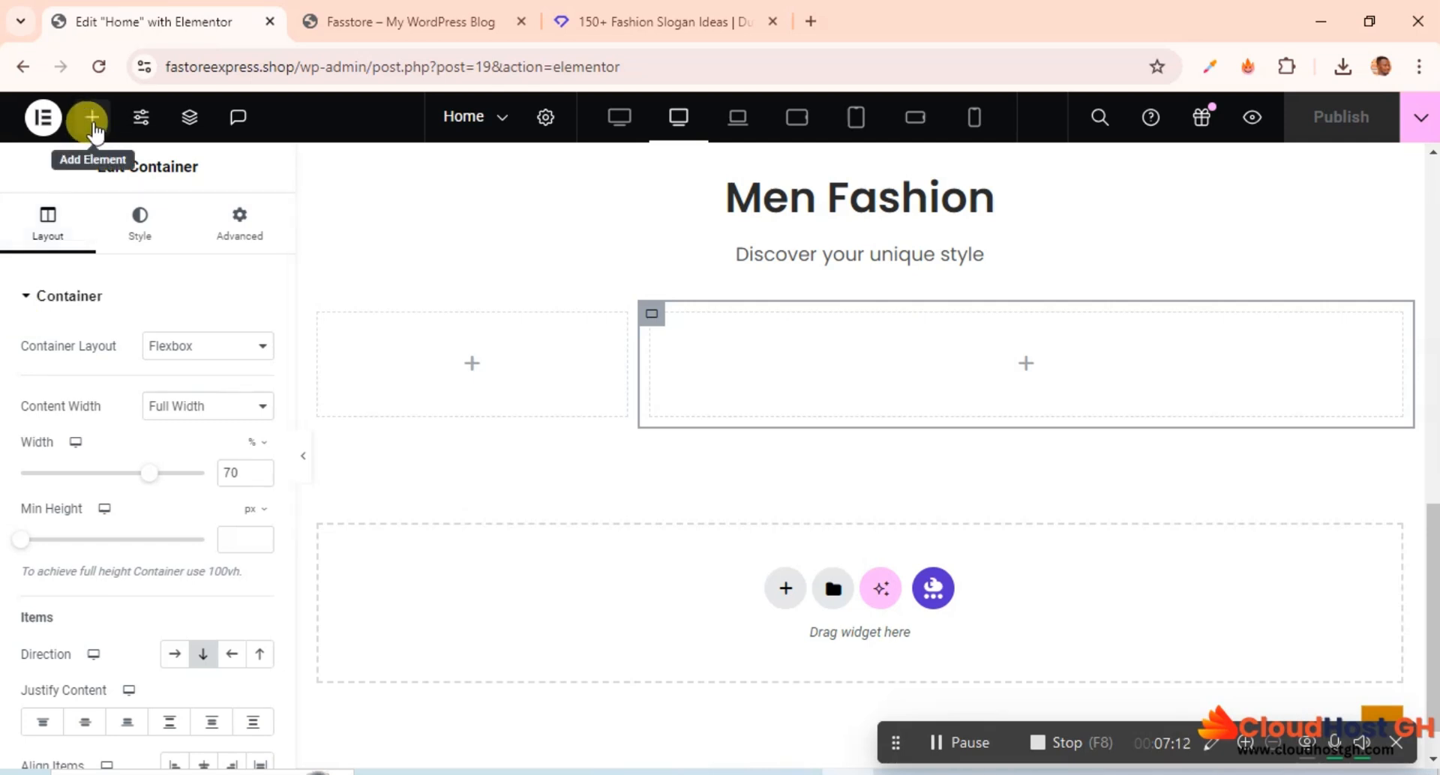
Set the narrow column's Justify Content to Center and place an Image widget in that column.
left_click(318, 316)
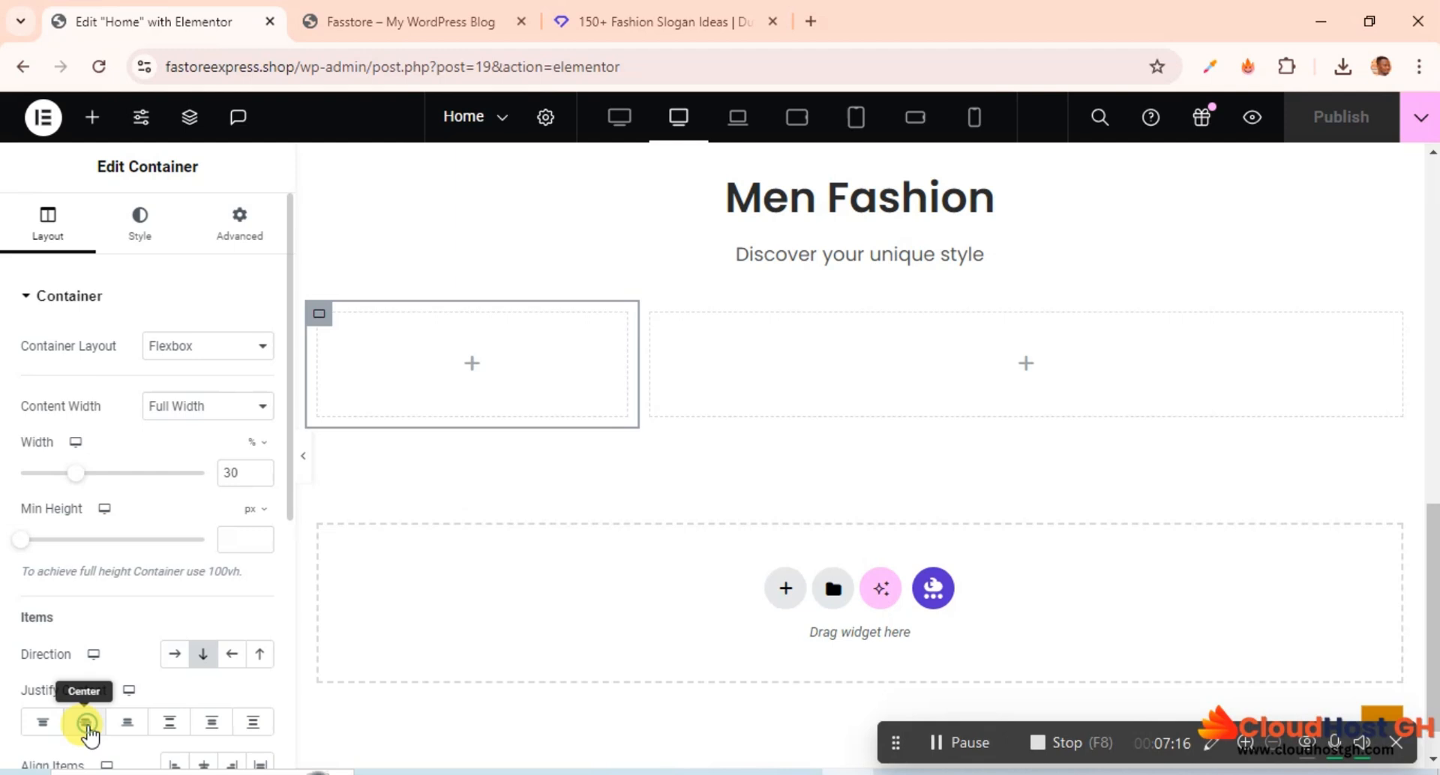
left_click(85, 722)
left_click(91, 119)
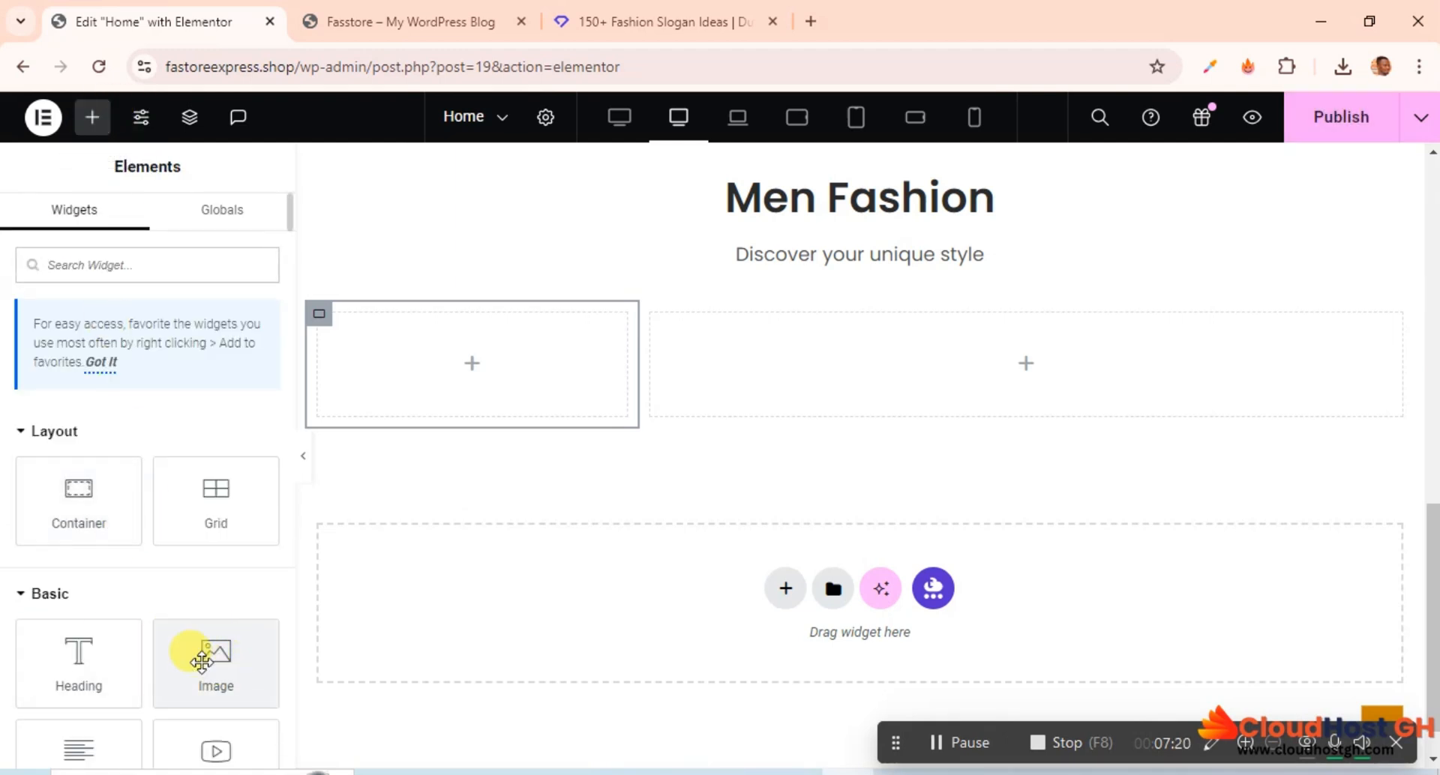
left_click_drag(201, 662, 435, 394)
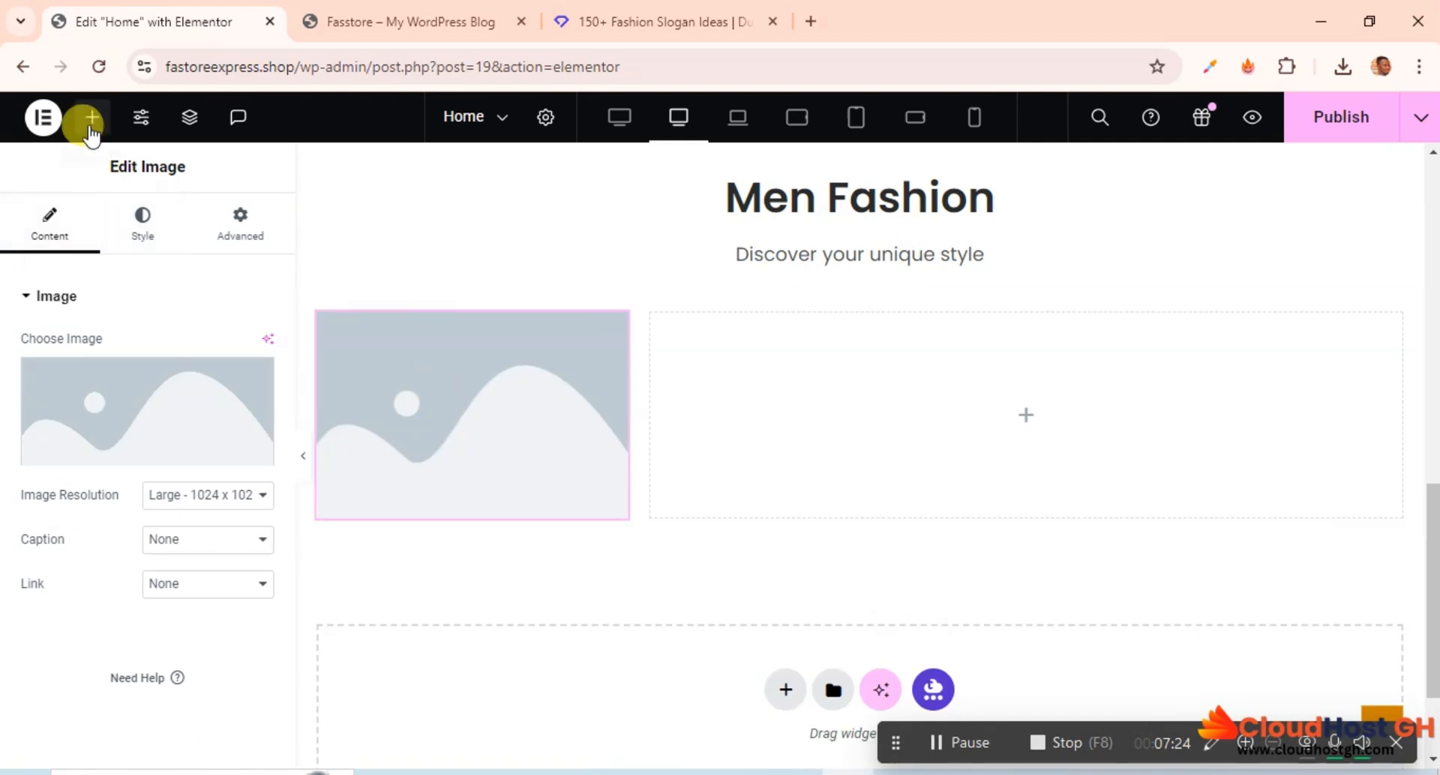
Search the widgets for "product" and place the Products widget in the wide column.
left_click(89, 123)
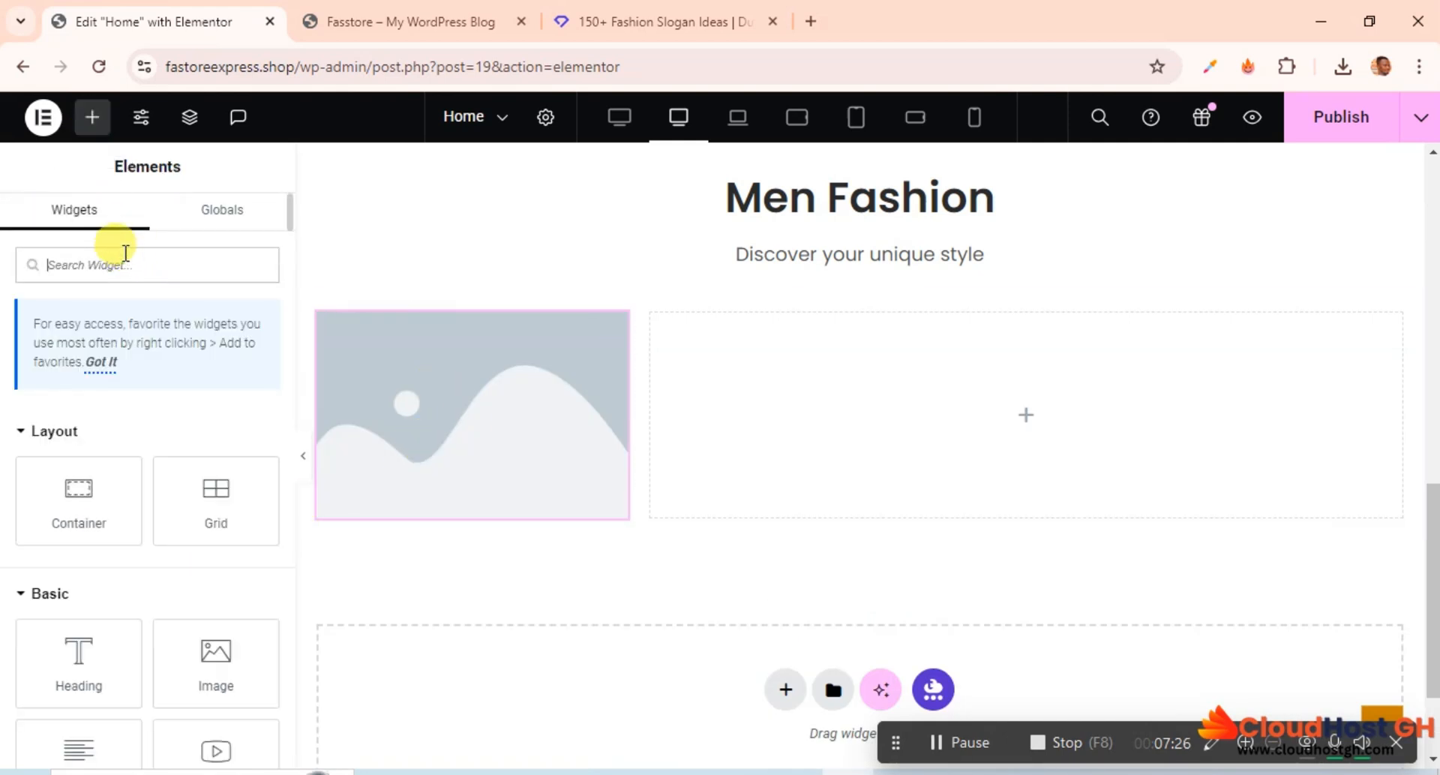
type("product")
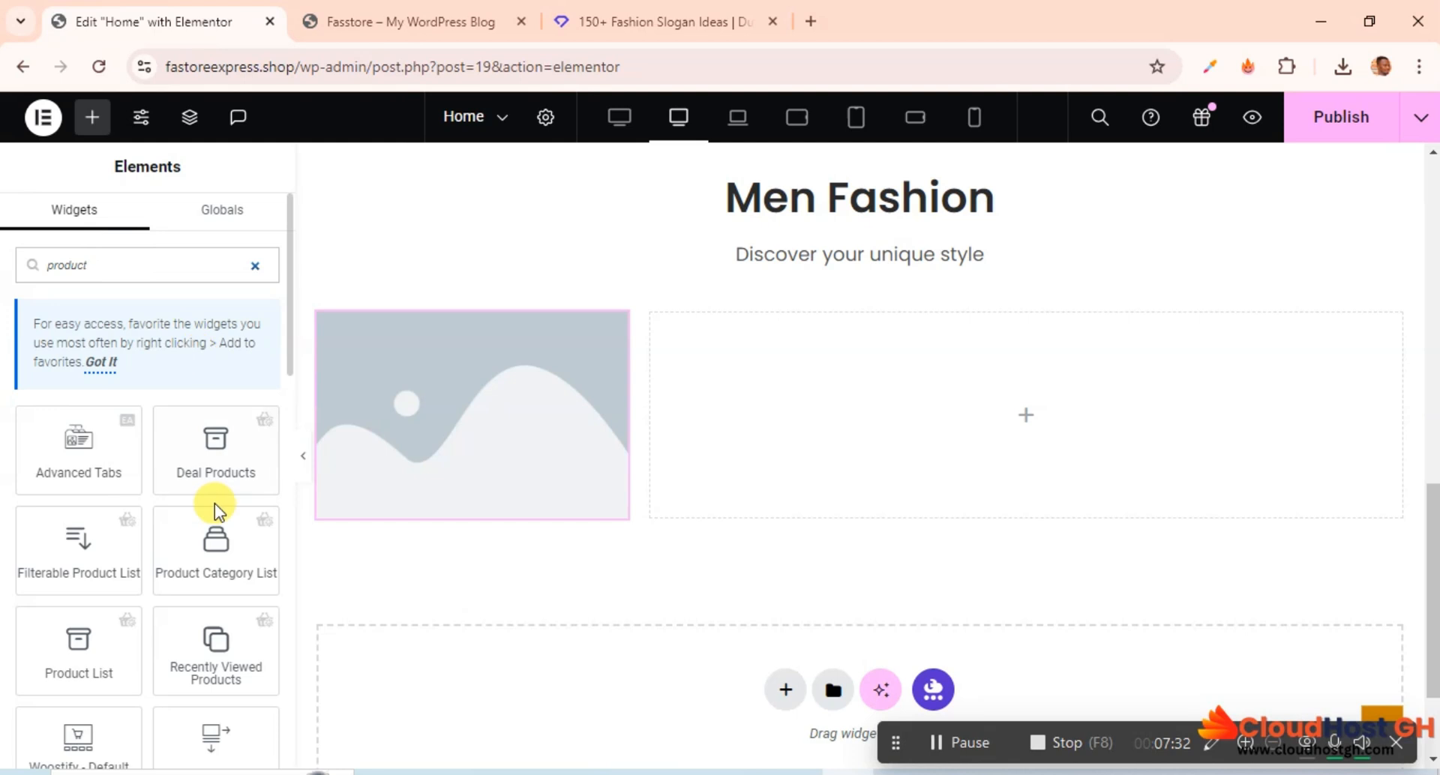
scroll(215, 502, "down", 4)
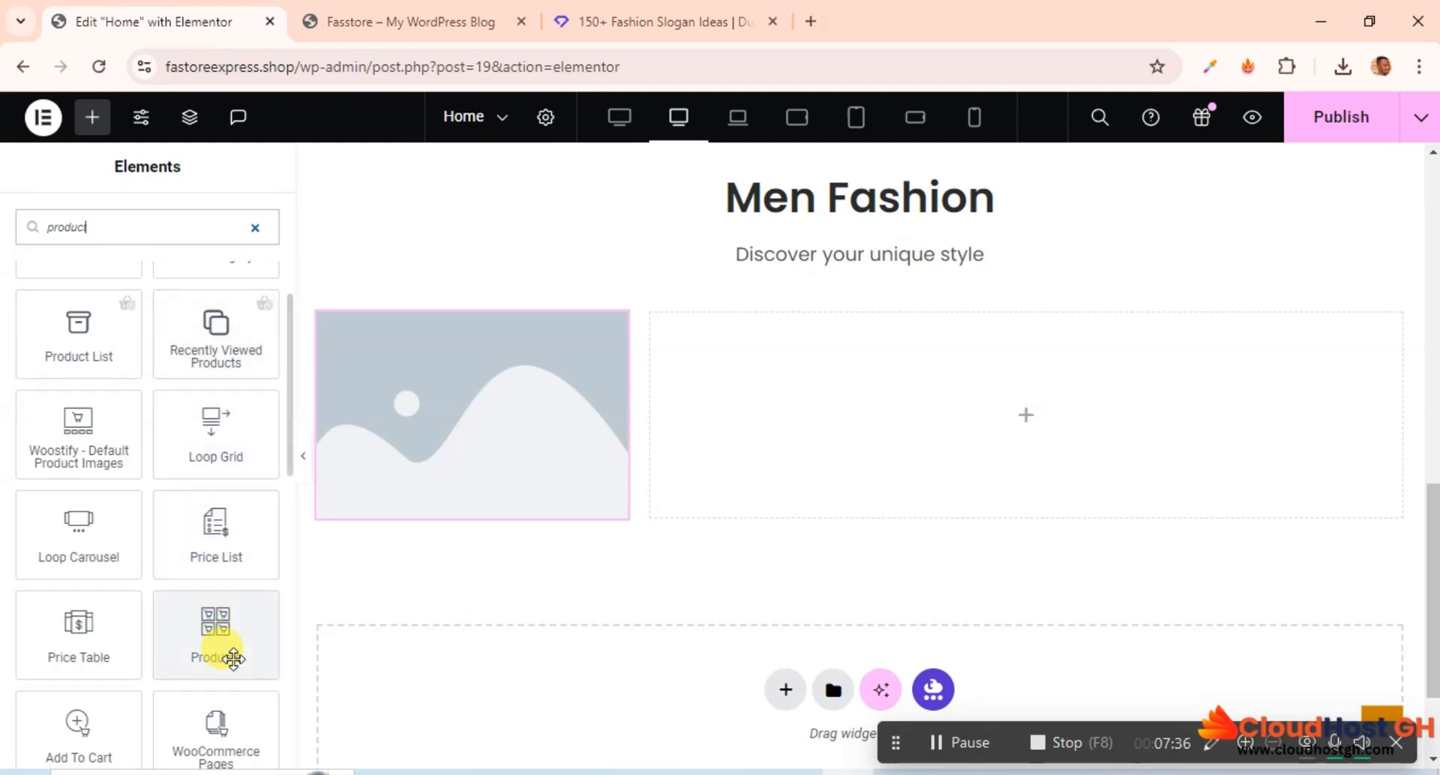
left_click_drag(220, 640, 1005, 420)
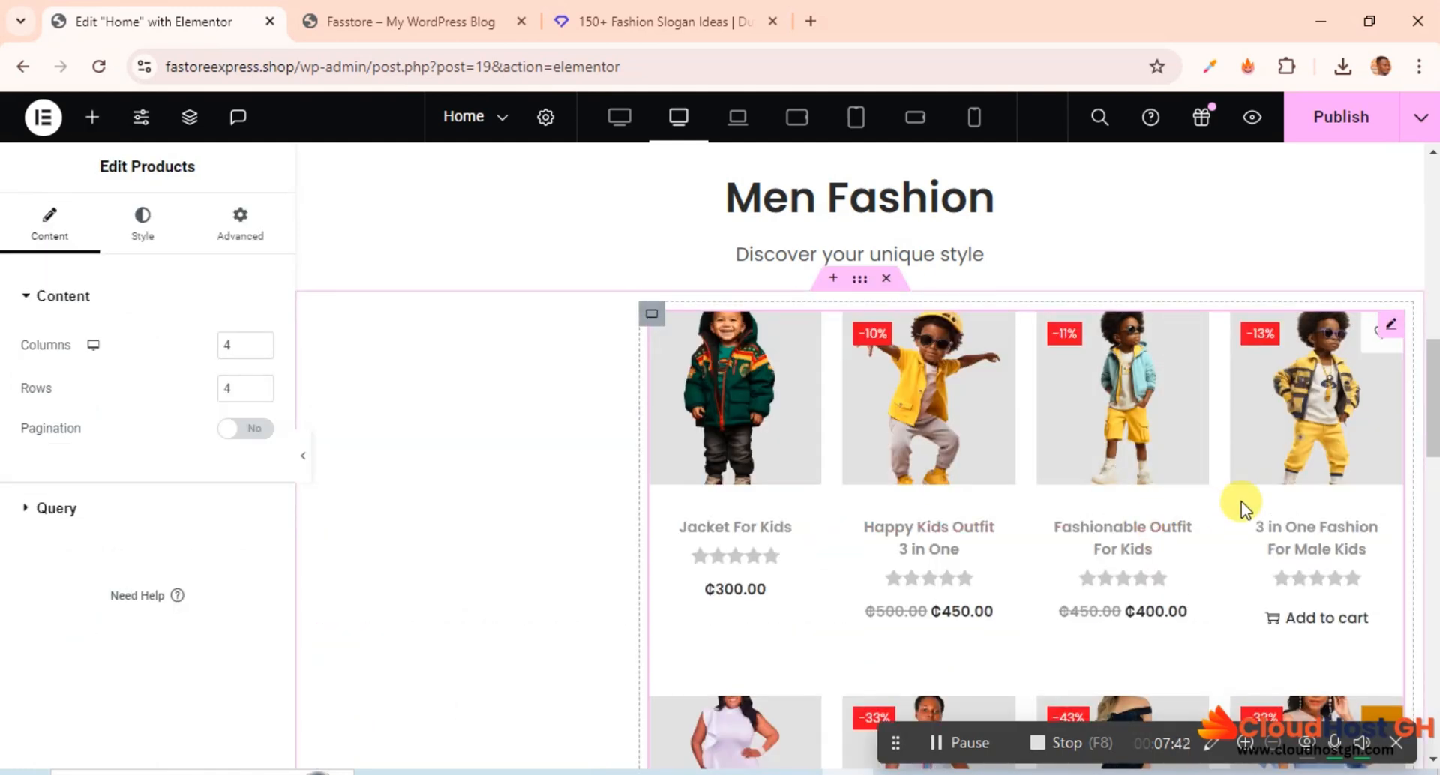
Review the whole product grid to examine its length and layout beside the placeholder image.
scroll(1240, 501, "down", 4)
scroll(1240, 503, "down", 7)
scroll(1240, 503, "up", 8)
scroll(1240, 507, "down", 13)
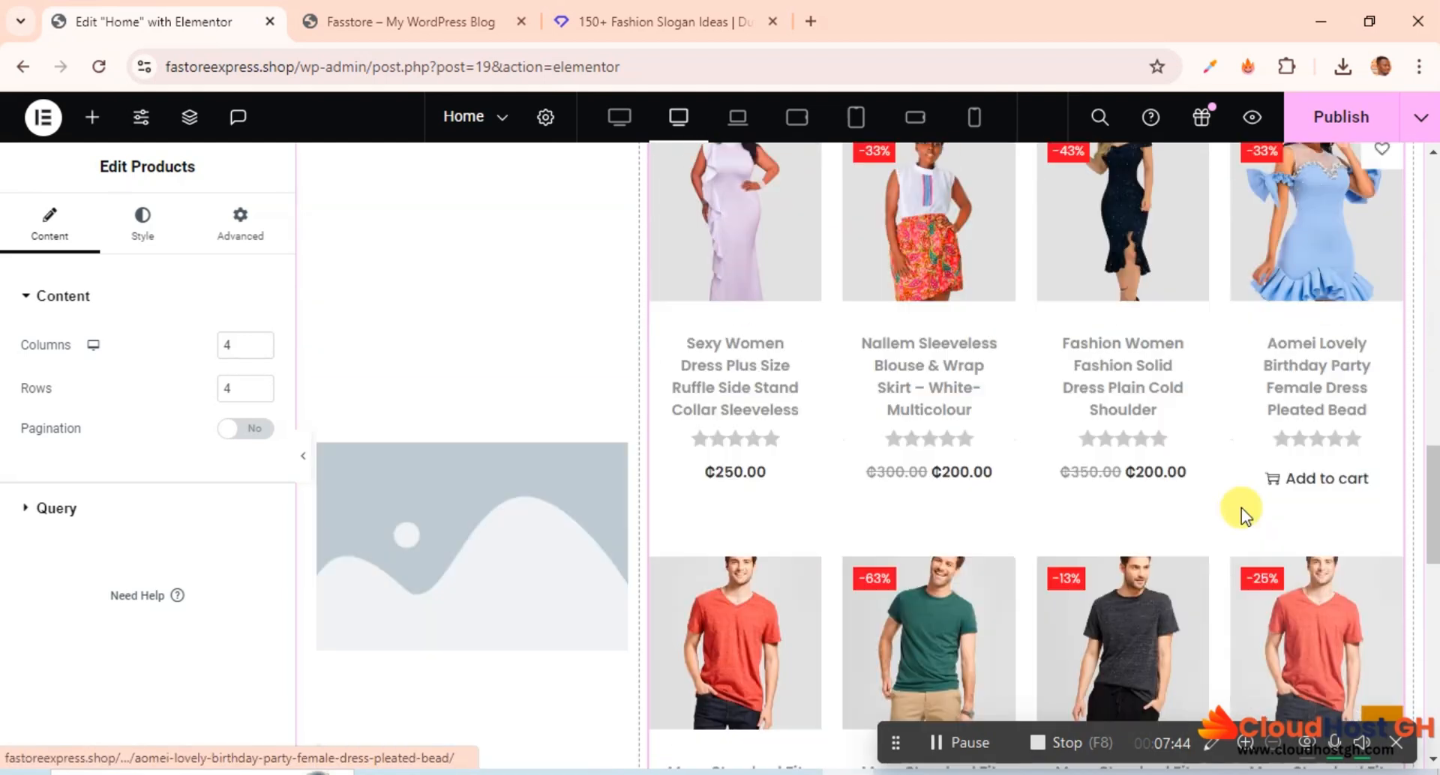
scroll(1240, 508, "down", 4)
scroll(1240, 508, "up", 15)
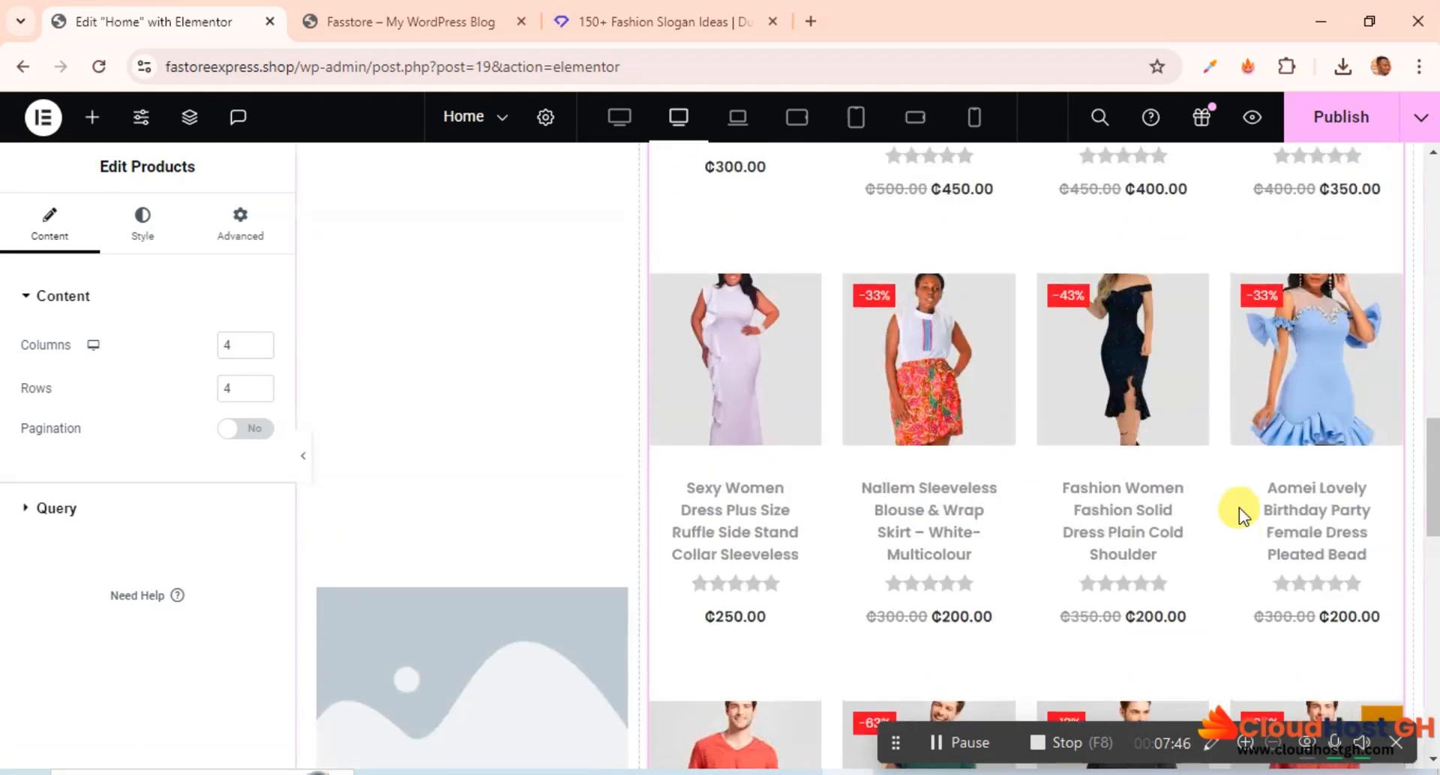
scroll(1239, 507, "up", 4)
scroll(1239, 508, "down", 3)
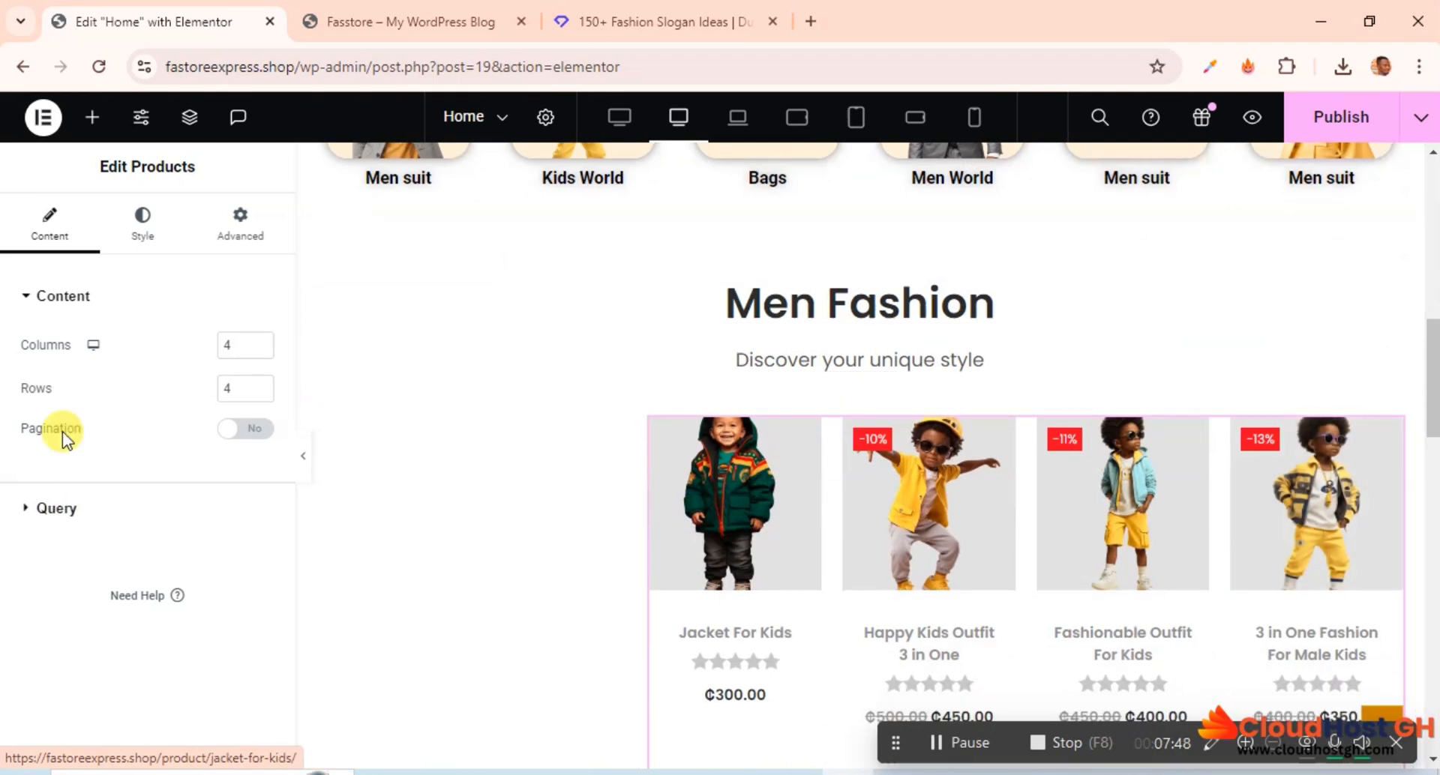
Set the Products widget to 3 columns and check the resized product cards.
left_click(260, 349)
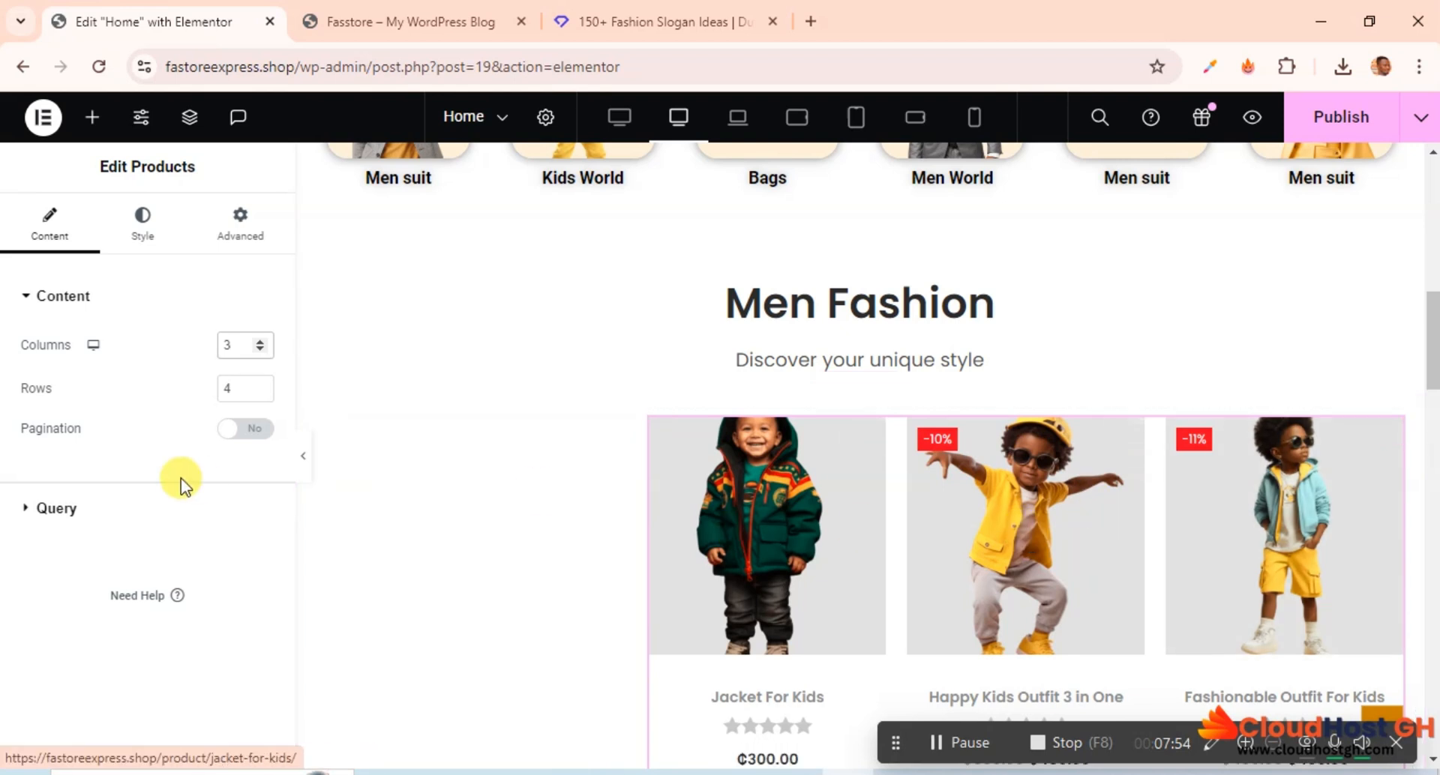
scroll(900, 495, "down", 4)
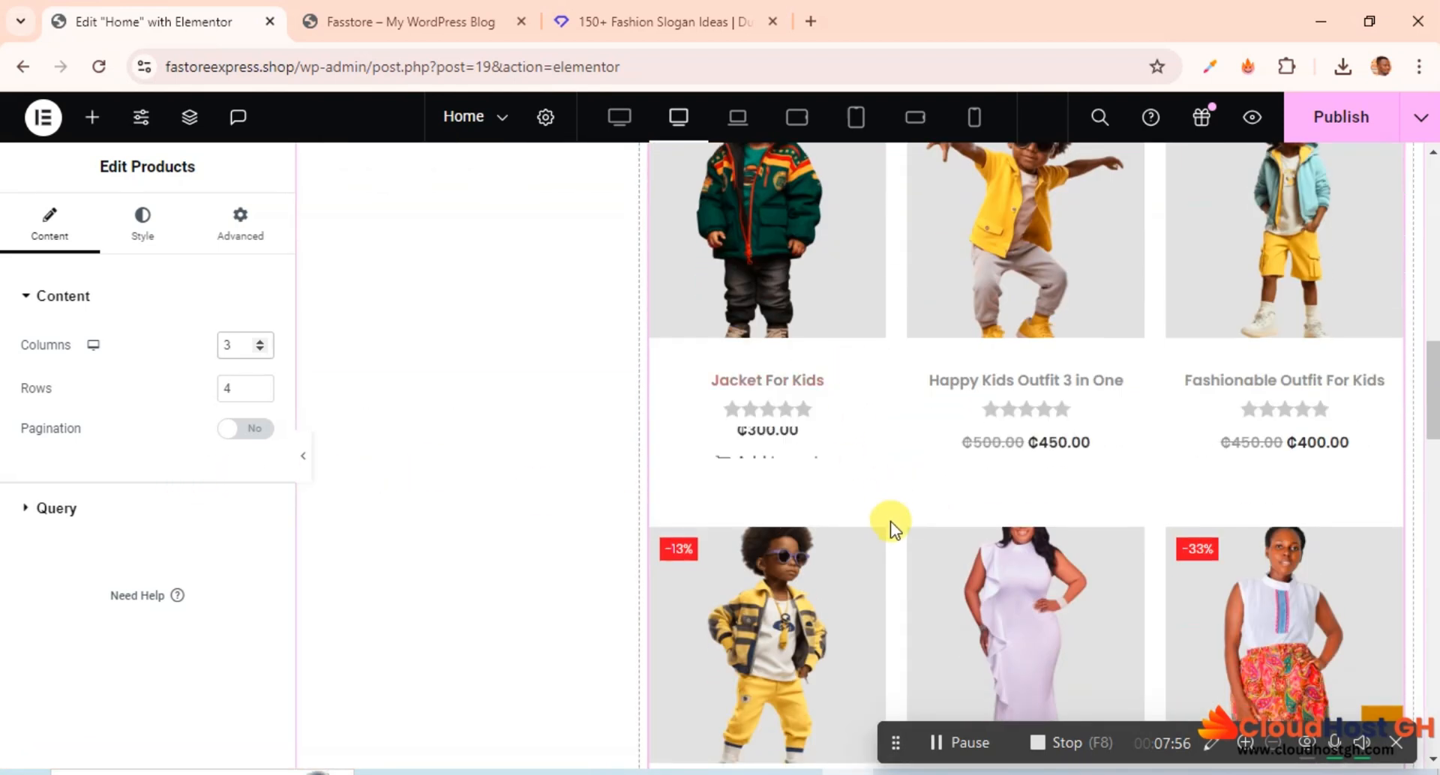
scroll(889, 517, "down", 3)
scroll(889, 517, "up", 4)
scroll(890, 517, "down", 4)
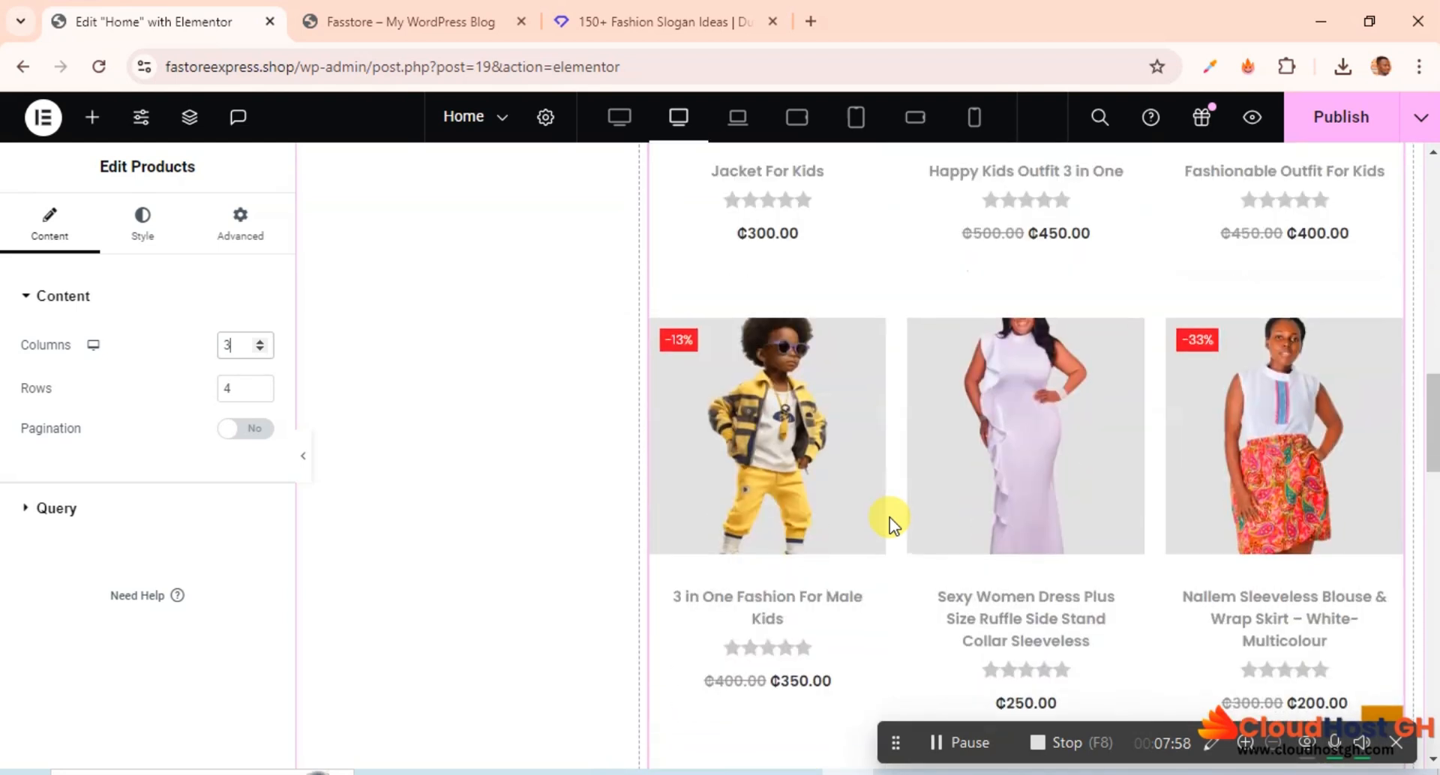
scroll(889, 517, "up", 4)
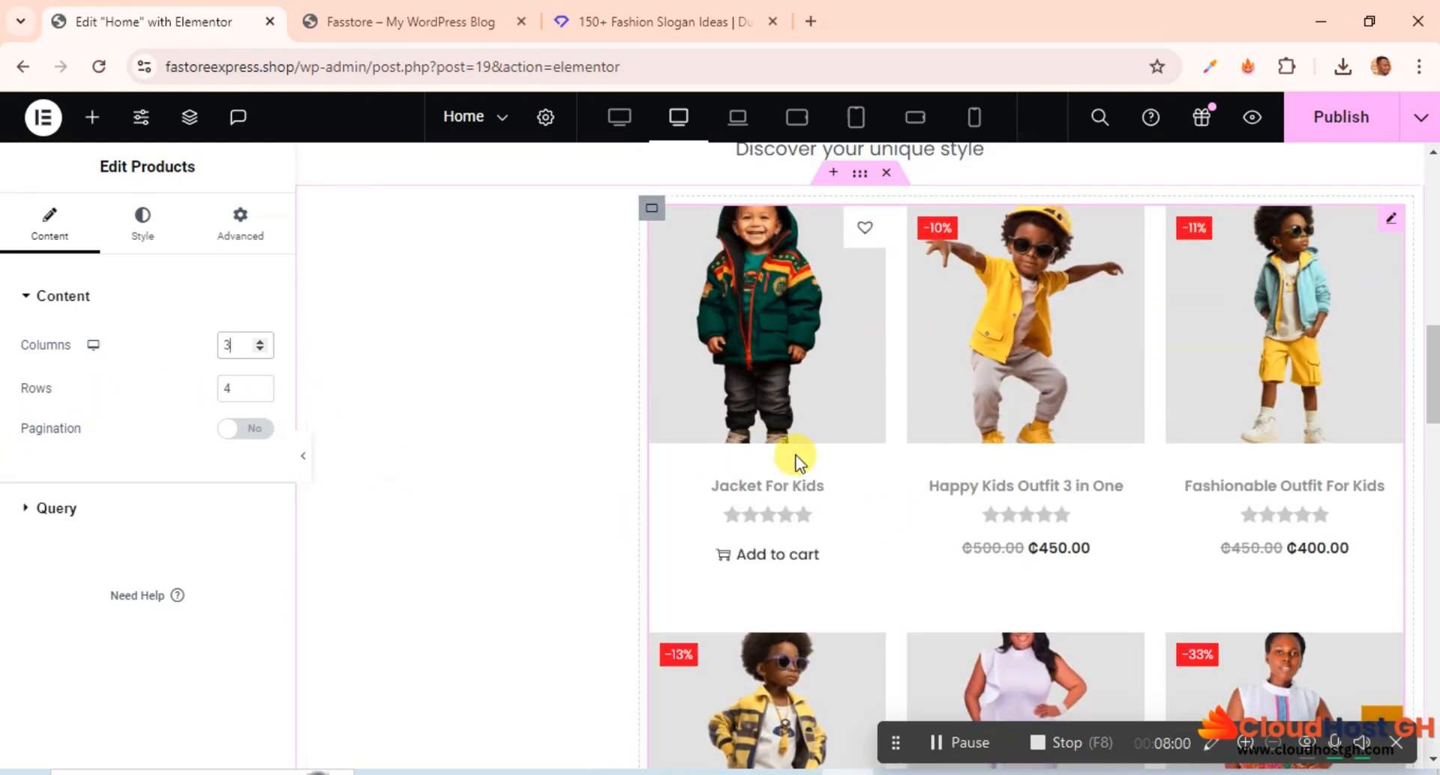
scroll(794, 458, "up", 1)
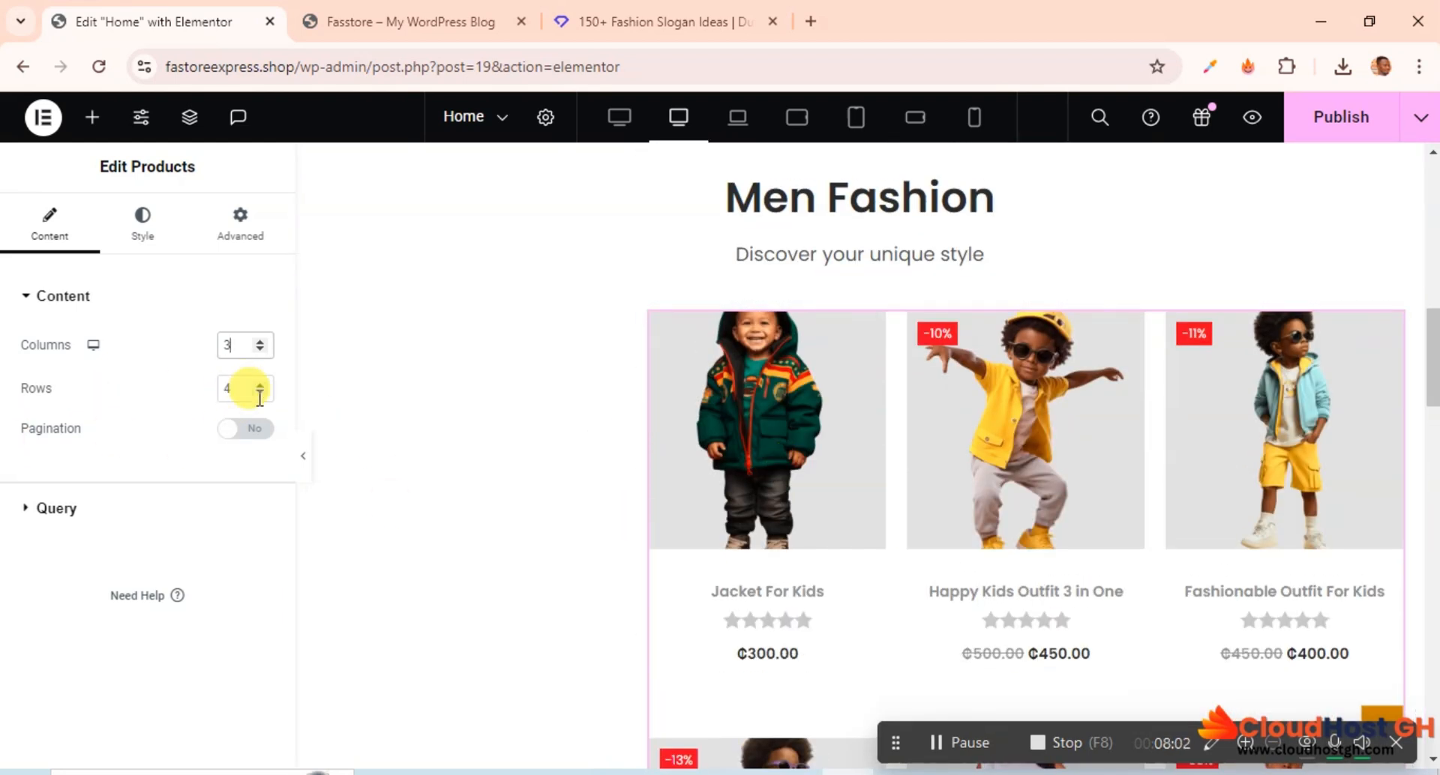
Reduce the number of rows in the Products widget to 2.
left_click(260, 392)
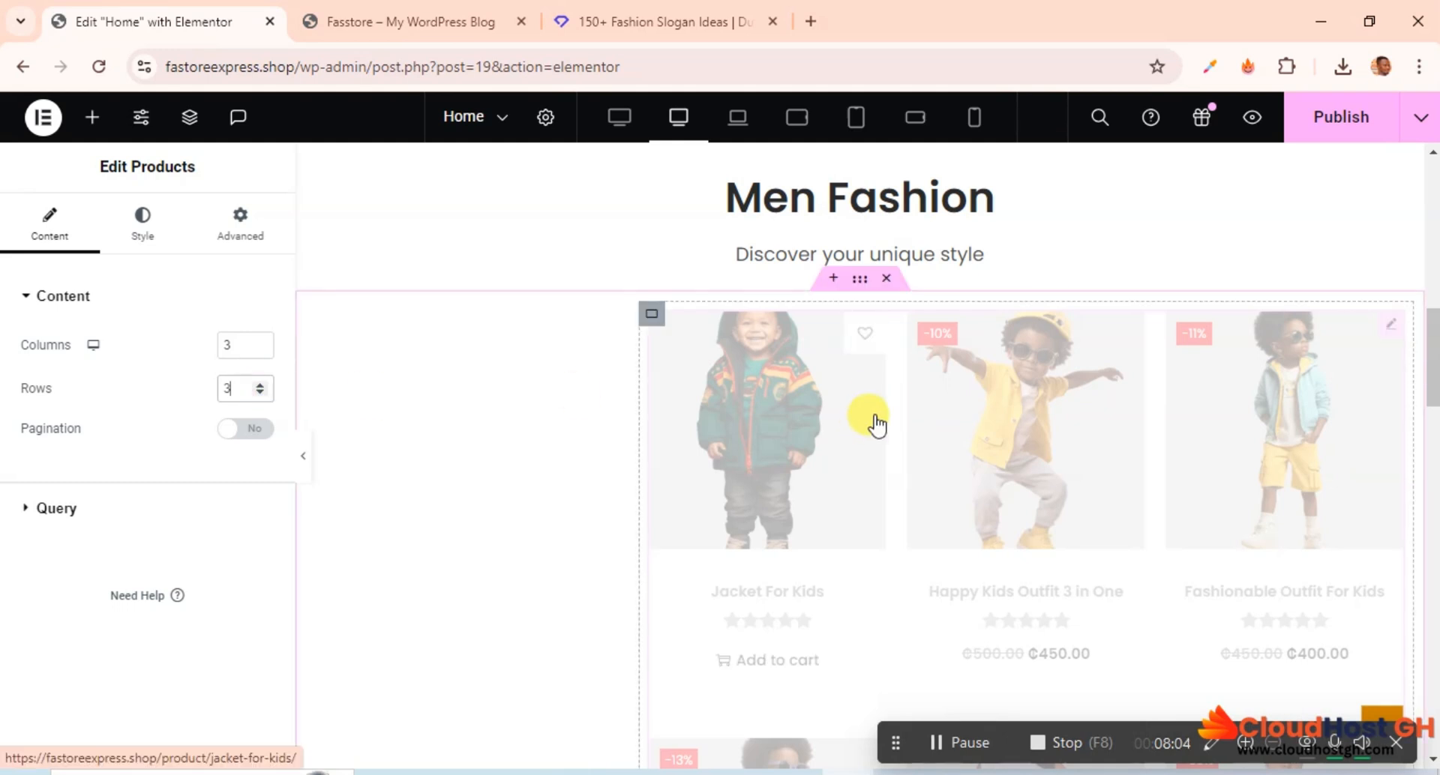
scroll(875, 425, "down", 10)
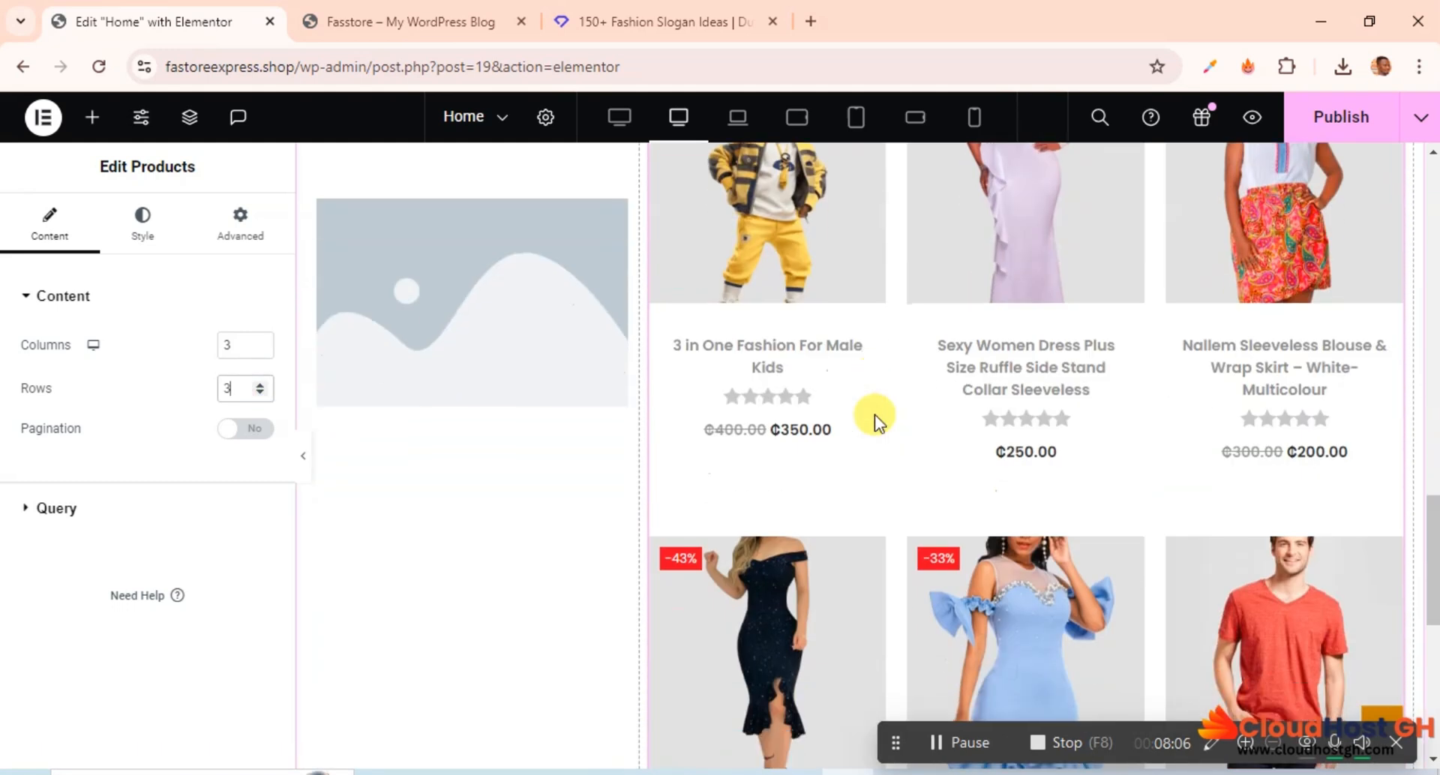
scroll(874, 417, "up", 10)
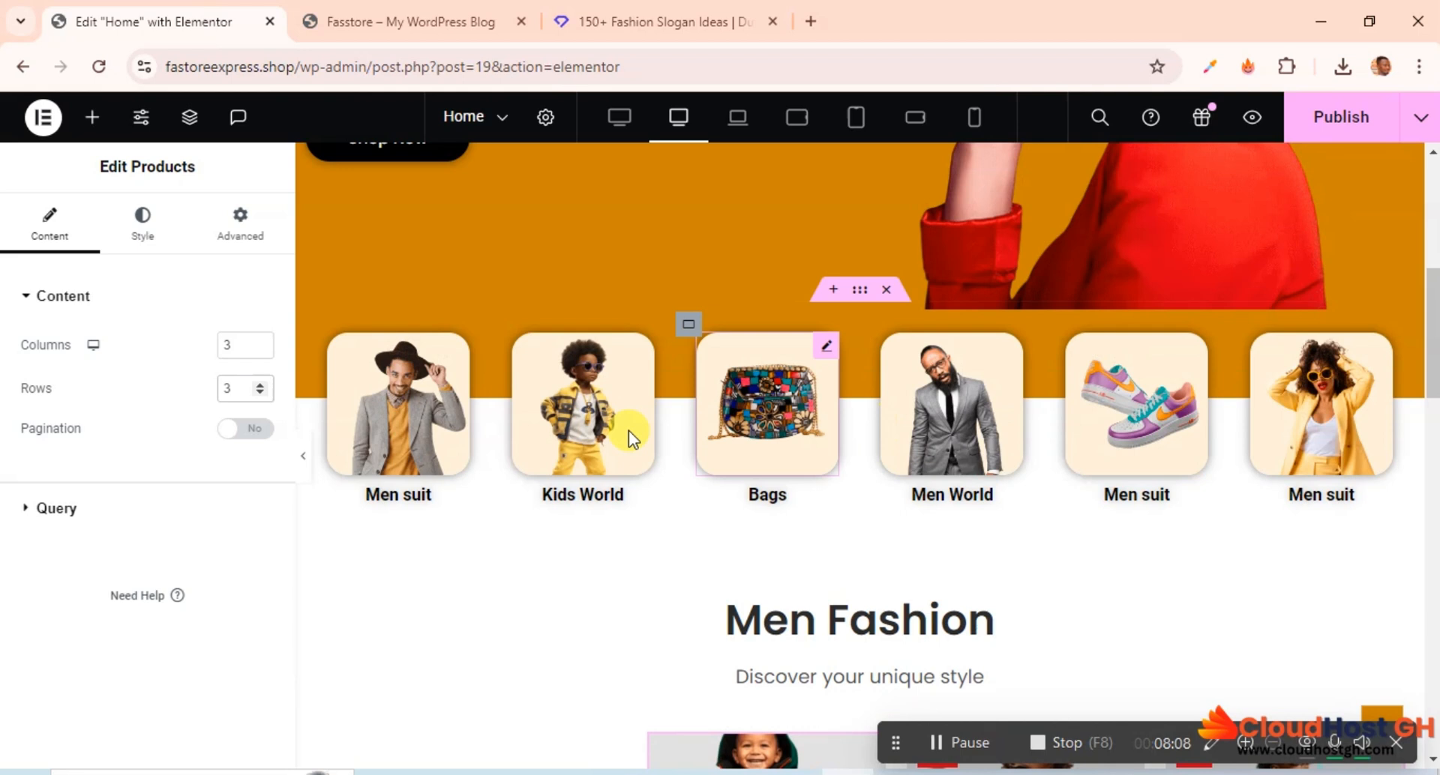
left_click(260, 392)
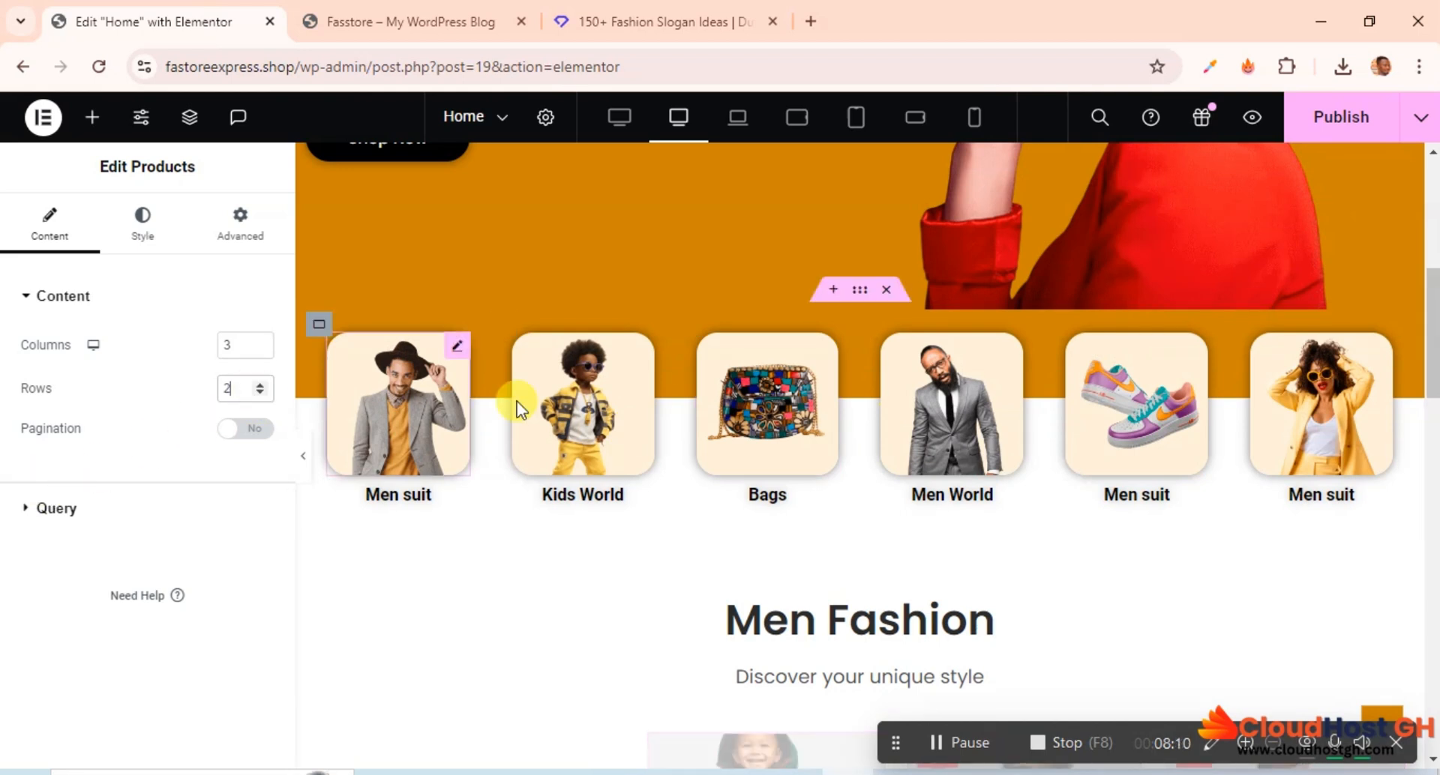
Examine how the shortened product grid fits next to the placeholder image under the Men Fashion heading.
scroll(776, 419, "down", 5)
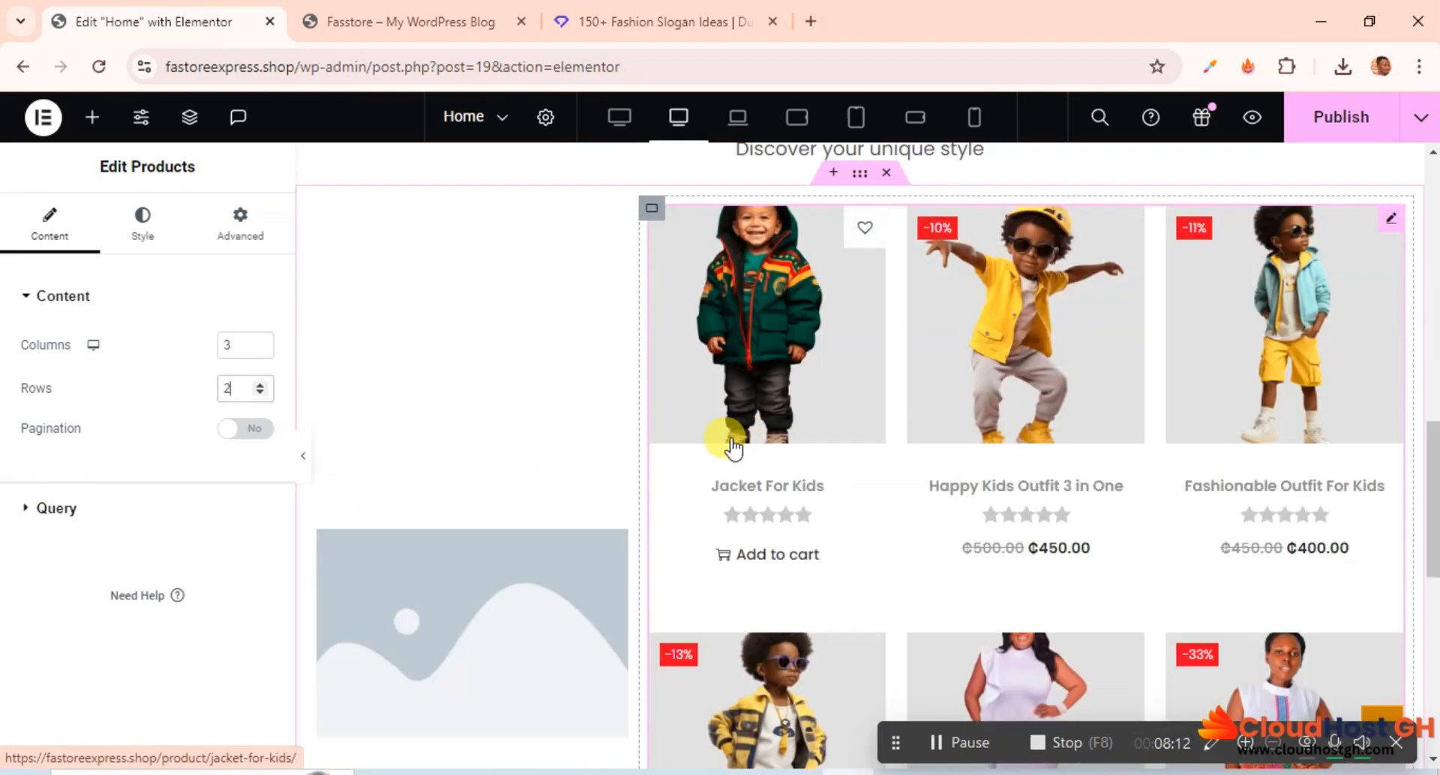
scroll(750, 442, "down", 5)
scroll(790, 450, "down", 1)
scroll(791, 451, "up", 10)
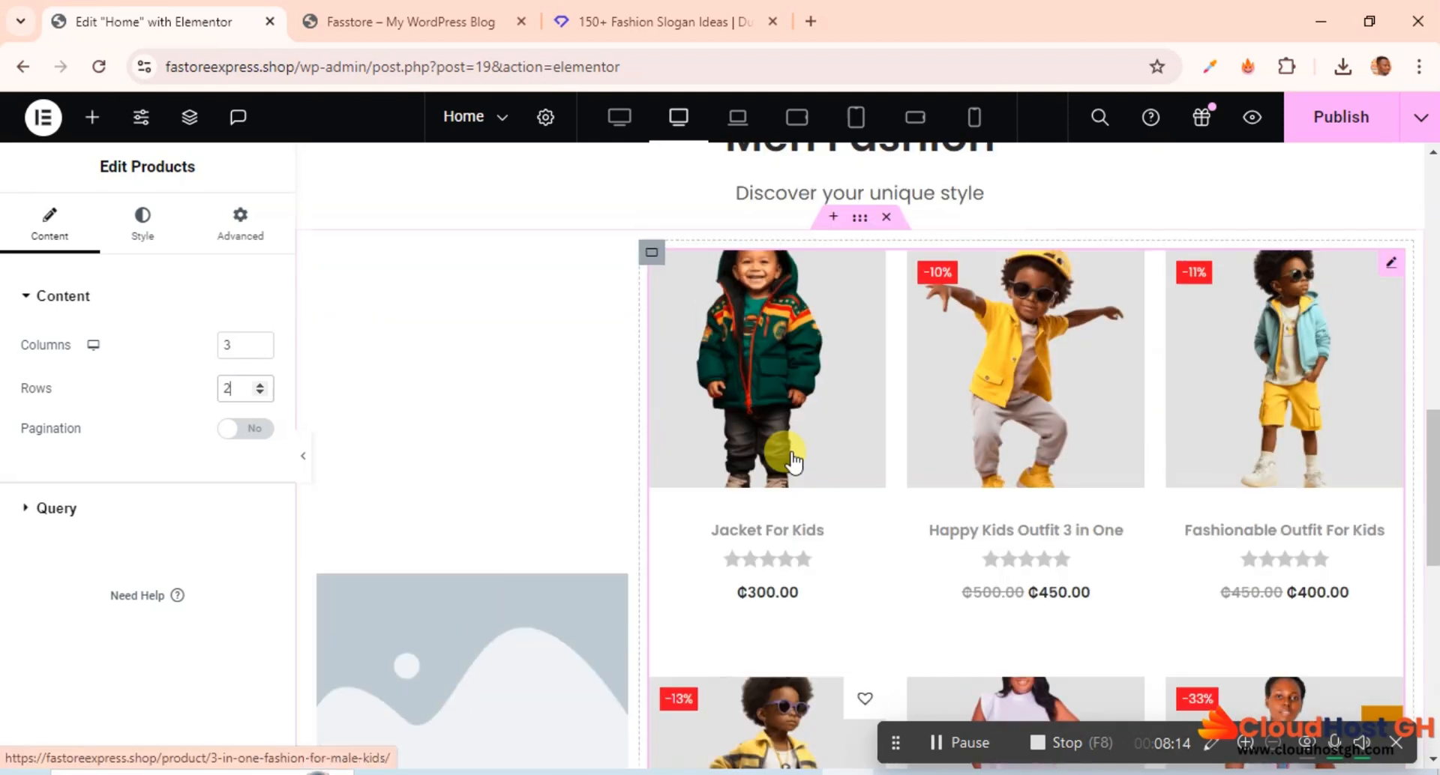
scroll(792, 457, "down", 5)
scroll(793, 463, "down", 1)
scroll(791, 457, "up", 5)
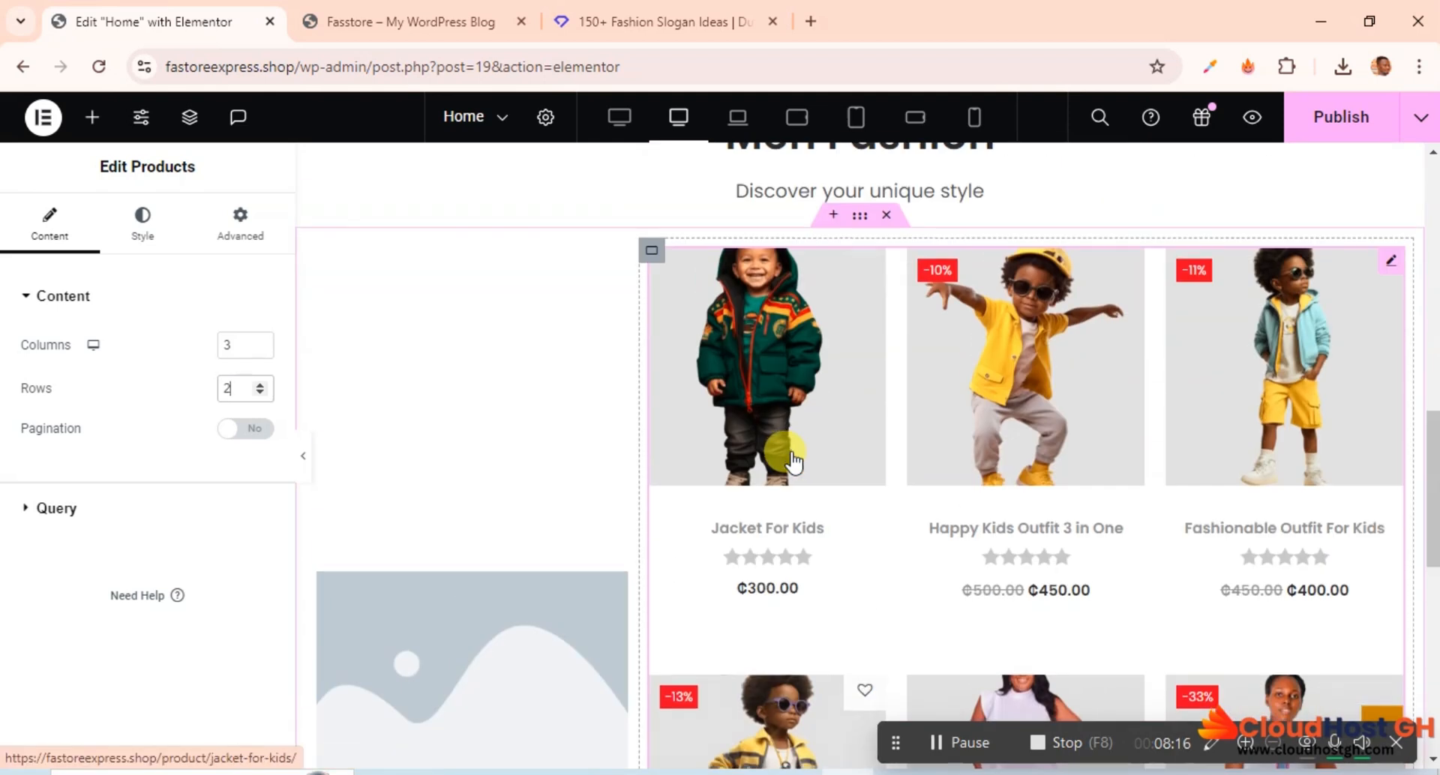
scroll(792, 457, "down", 4)
scroll(794, 457, "up", 4)
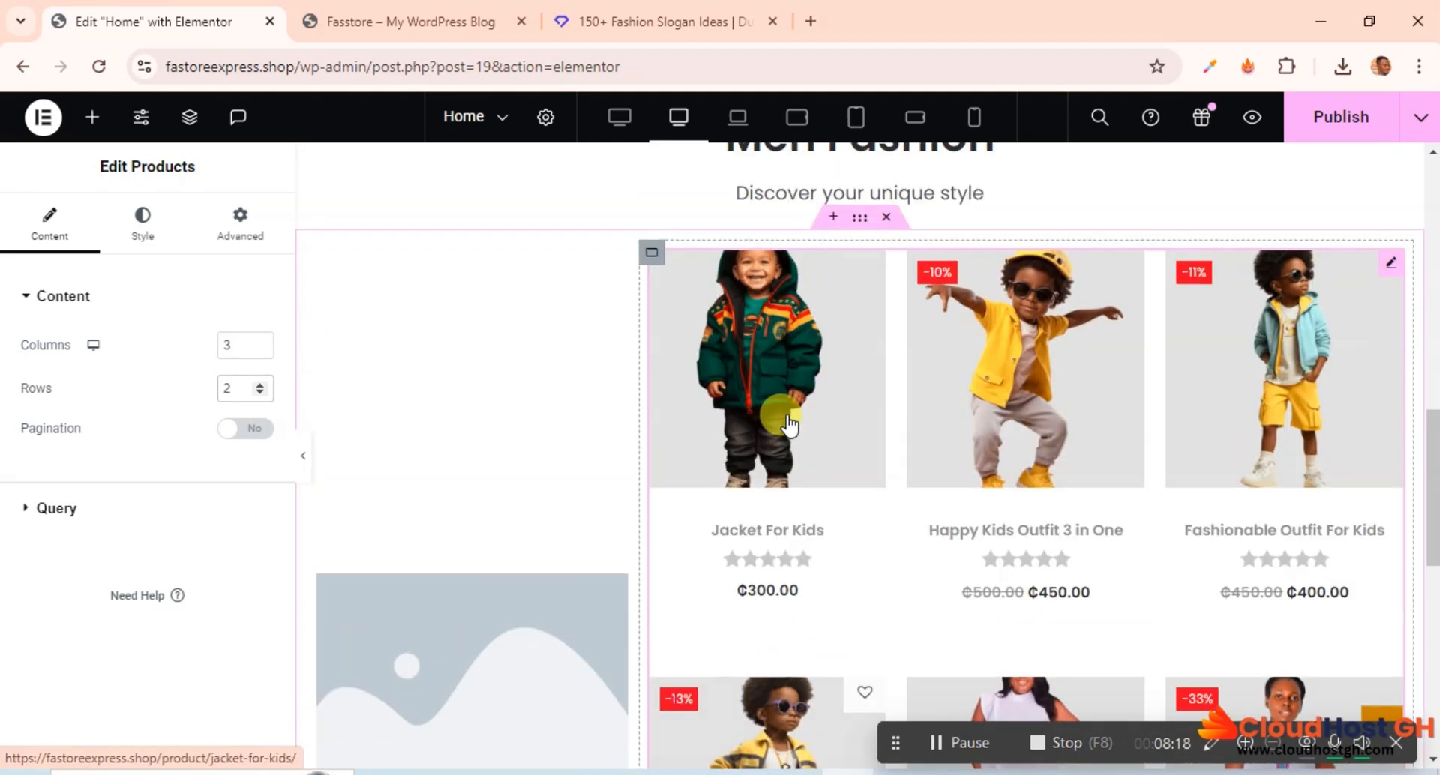
Try the Products widget with 1 row, restore it to 2 rows, and compare the grid with the placeholder image.
scroll(787, 420, "down", 3)
scroll(786, 420, "up", 2)
scroll(786, 420, "down", 3)
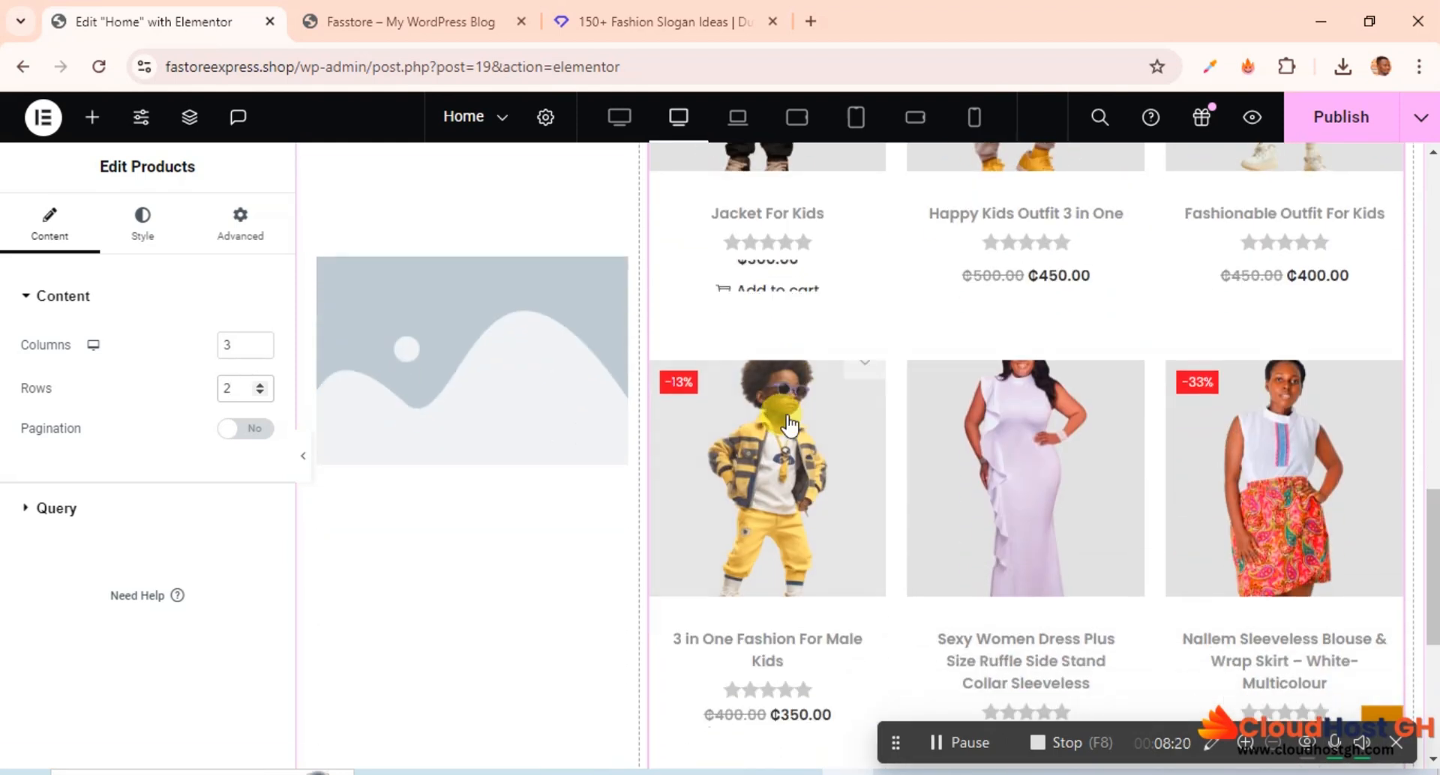
scroll(787, 422, "up", 4)
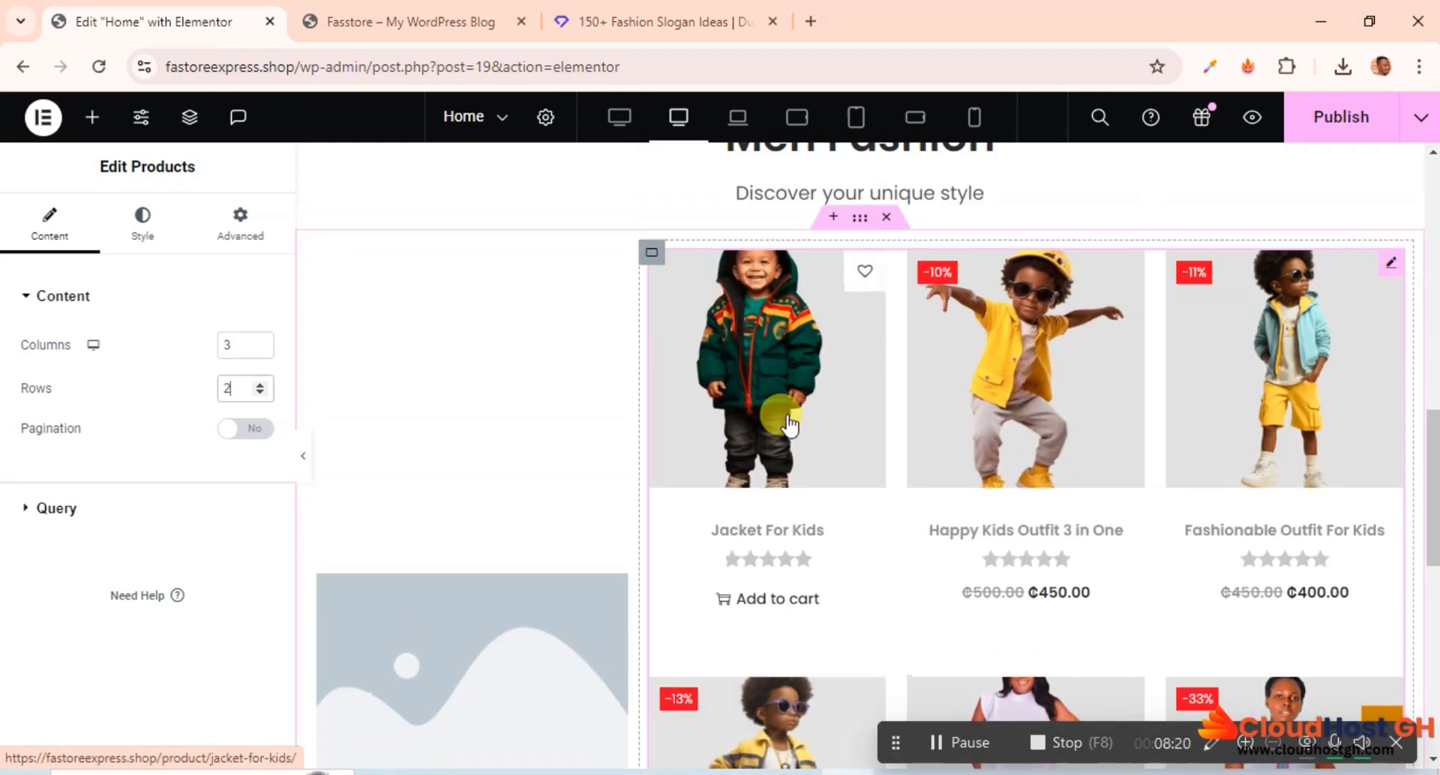
left_click(257, 393)
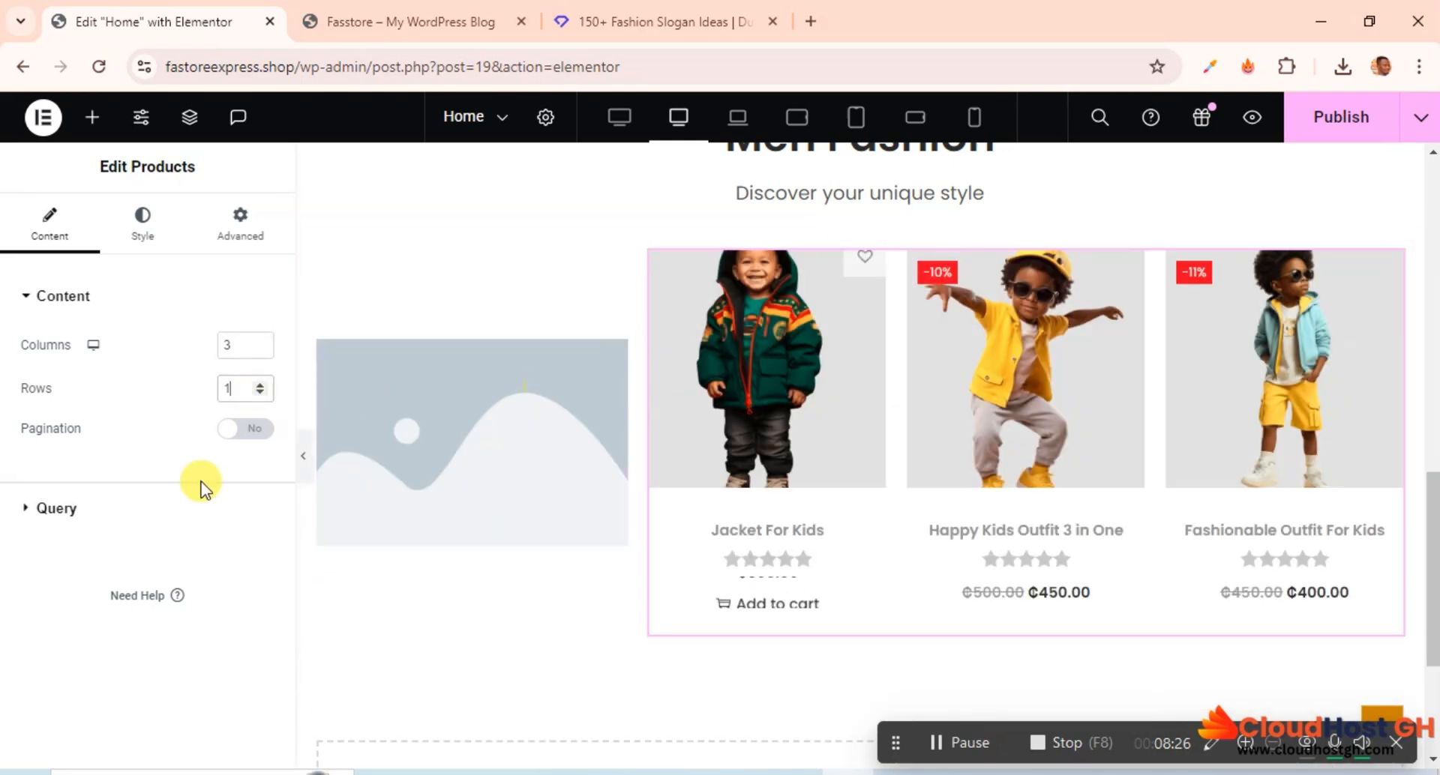
left_click(260, 384)
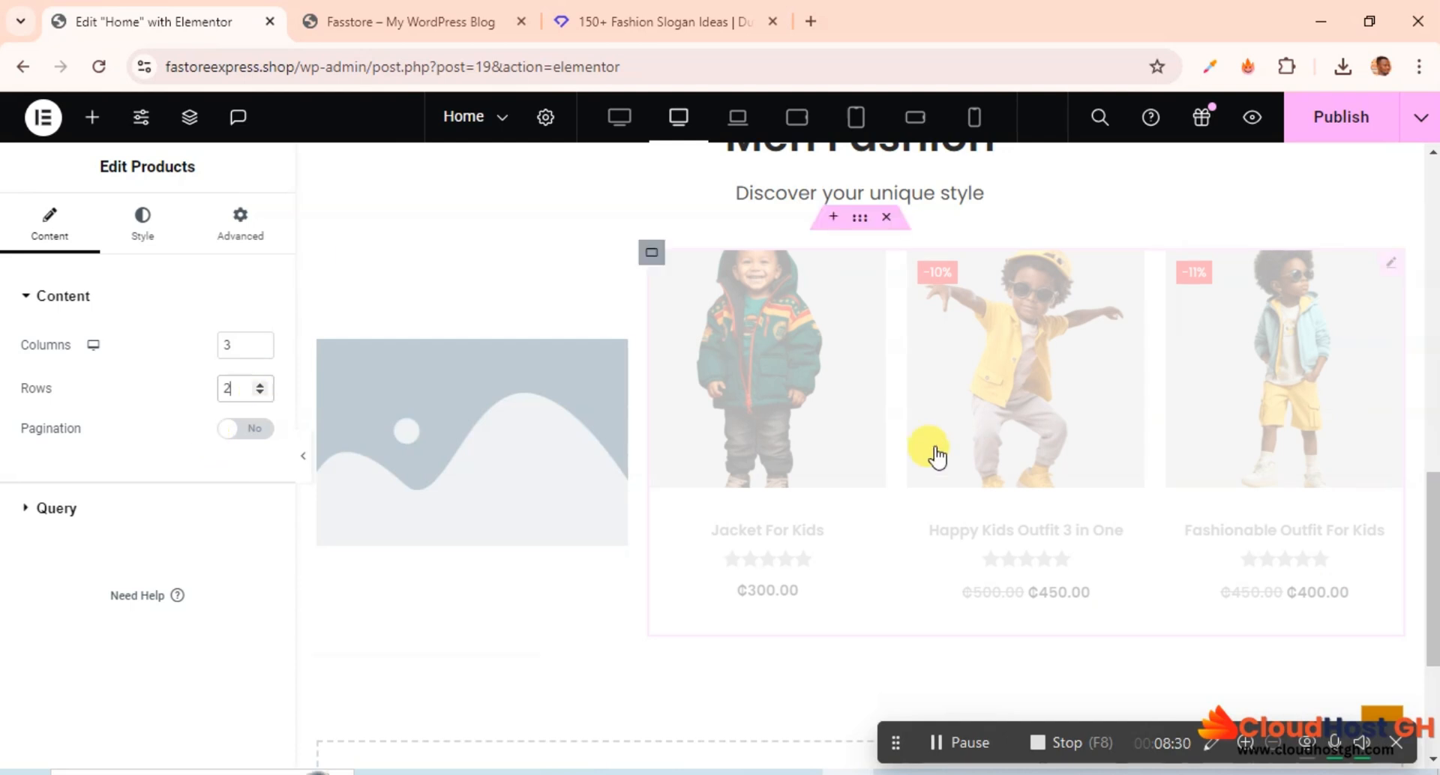
scroll(948, 556, "down", 3)
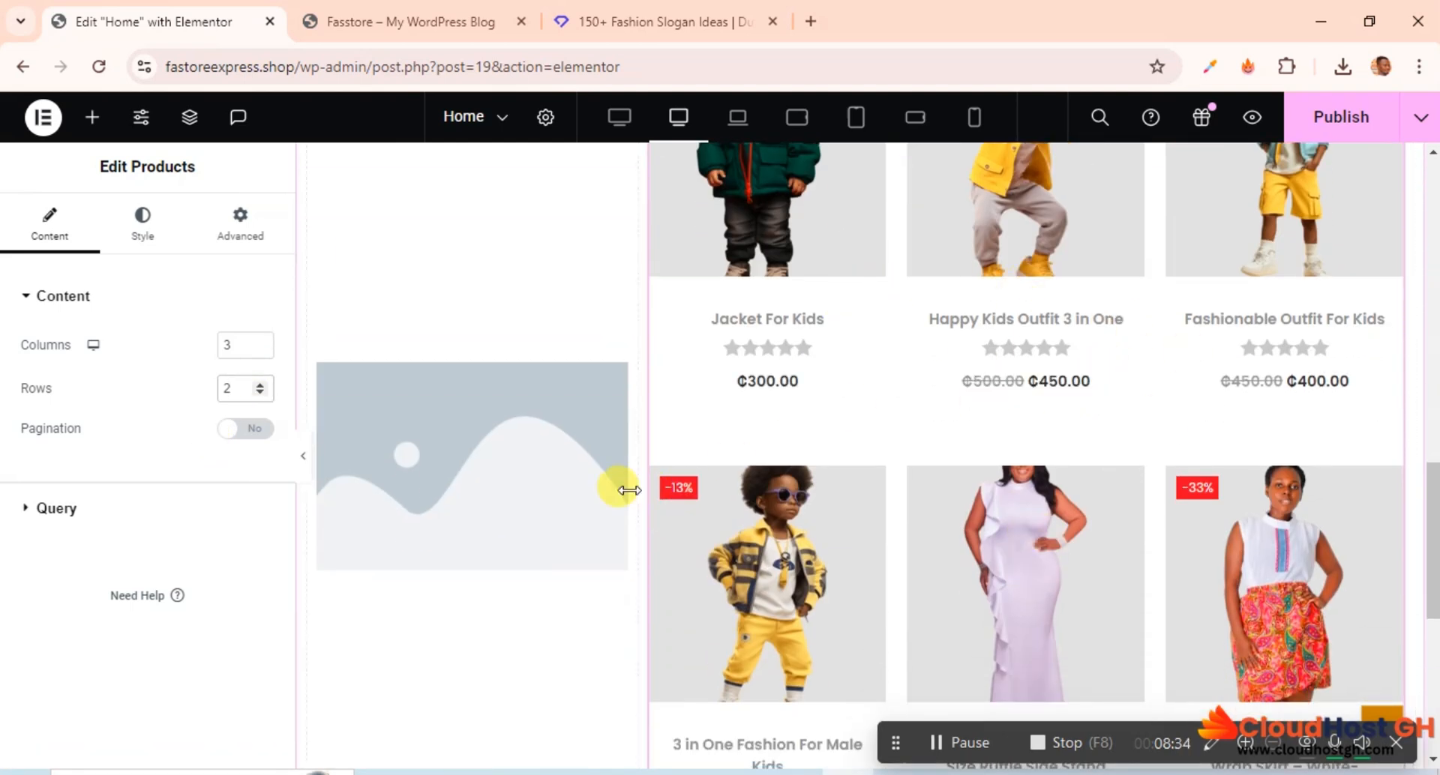
scroll(627, 489, "up", 2)
Set the Products widget's query source to Manual Selection and check its search and Include By options.
left_click(100, 510)
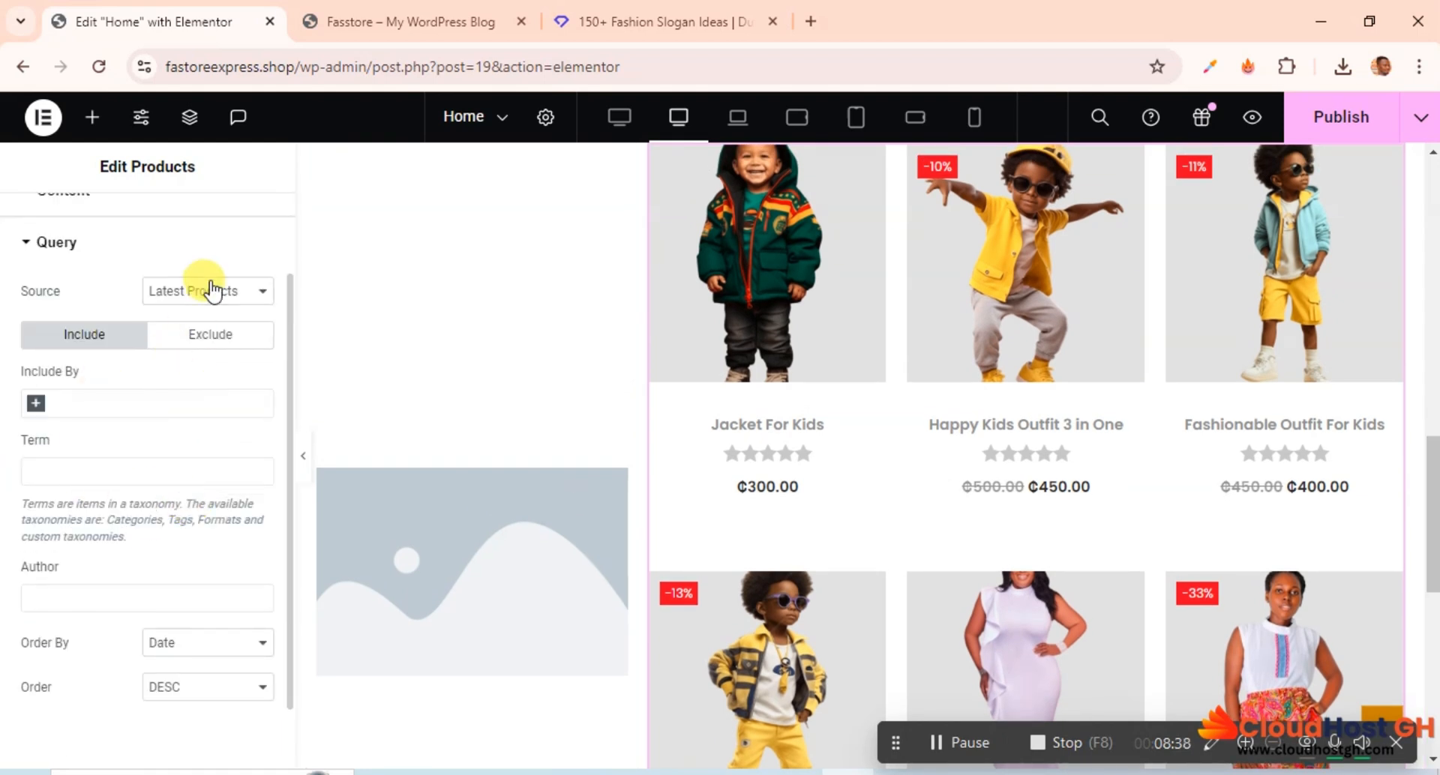
left_click(213, 290)
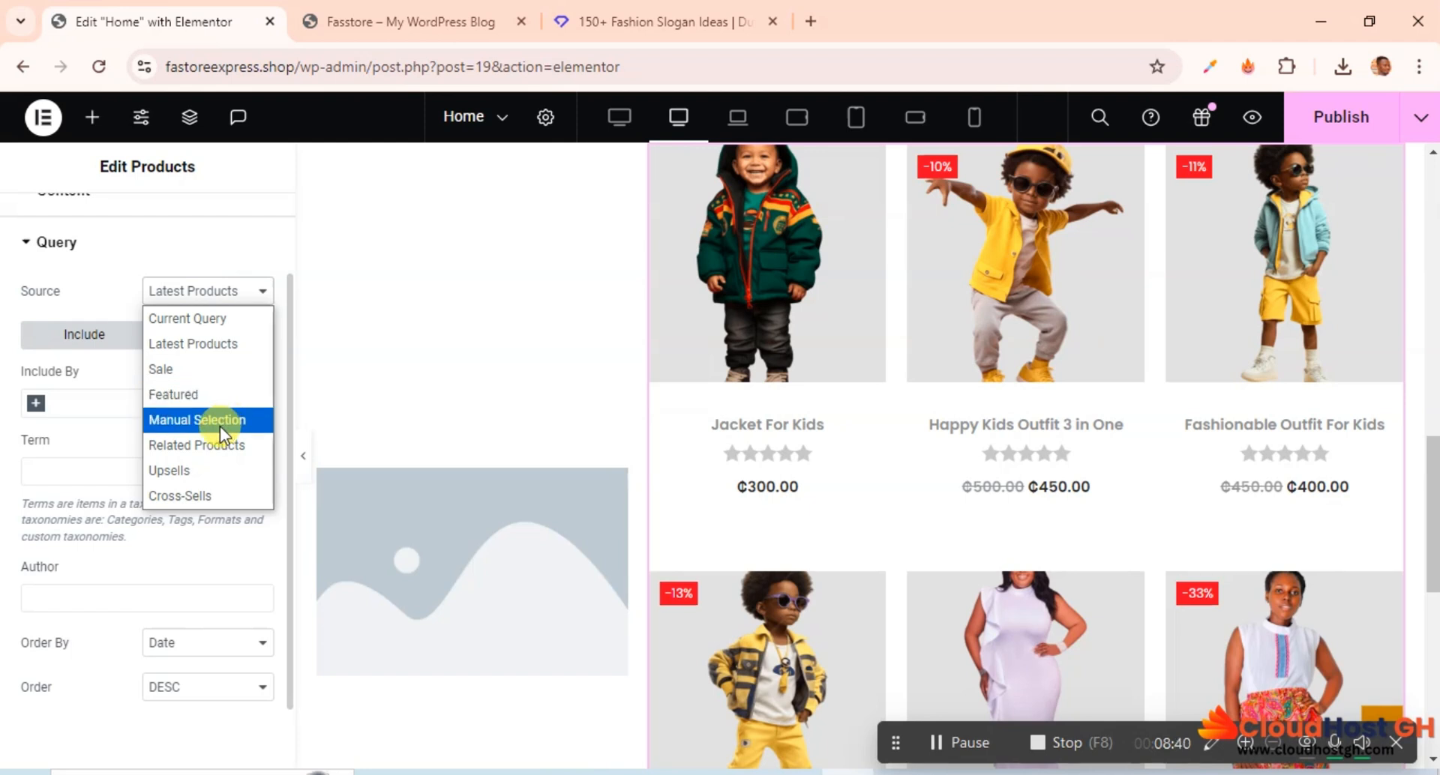
left_click(219, 424)
left_click(217, 294)
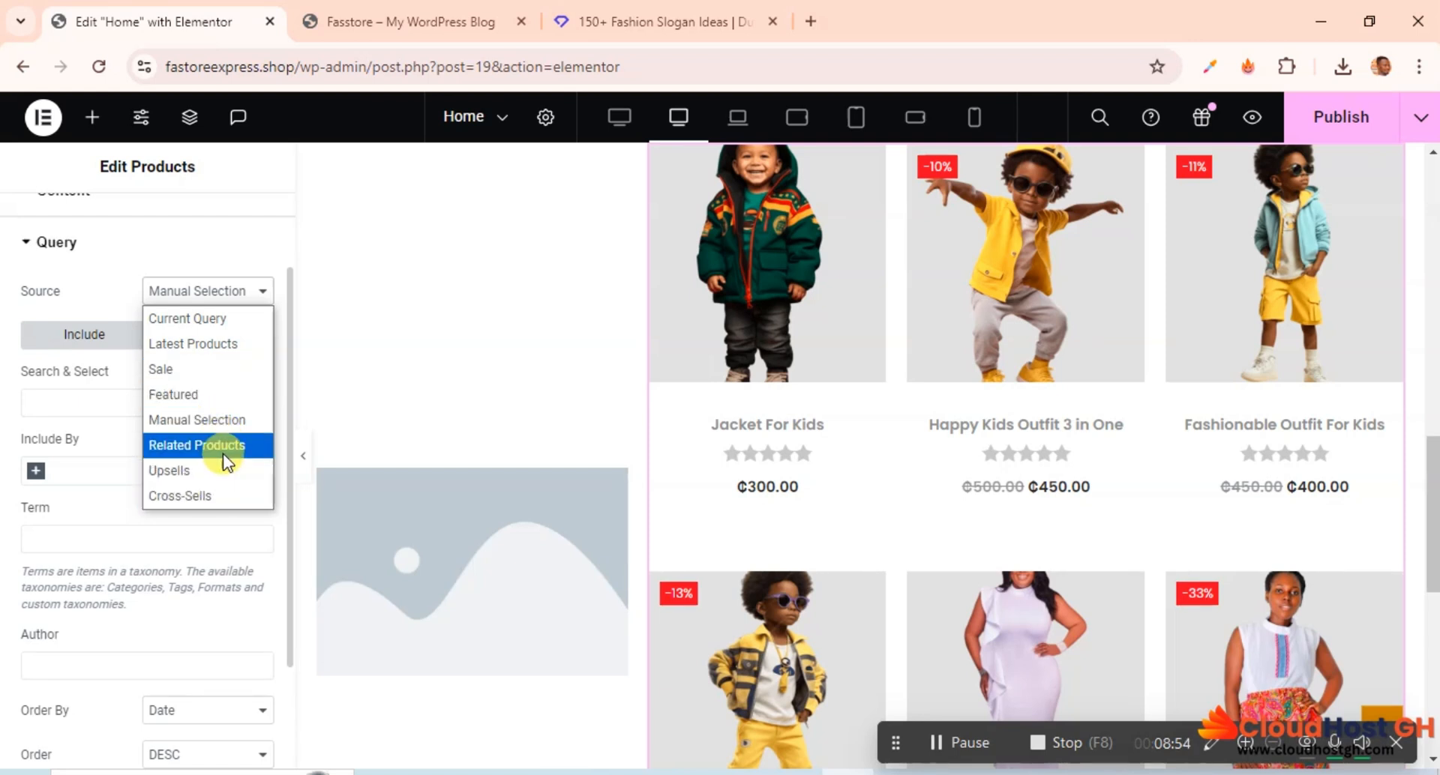
left_click(207, 419)
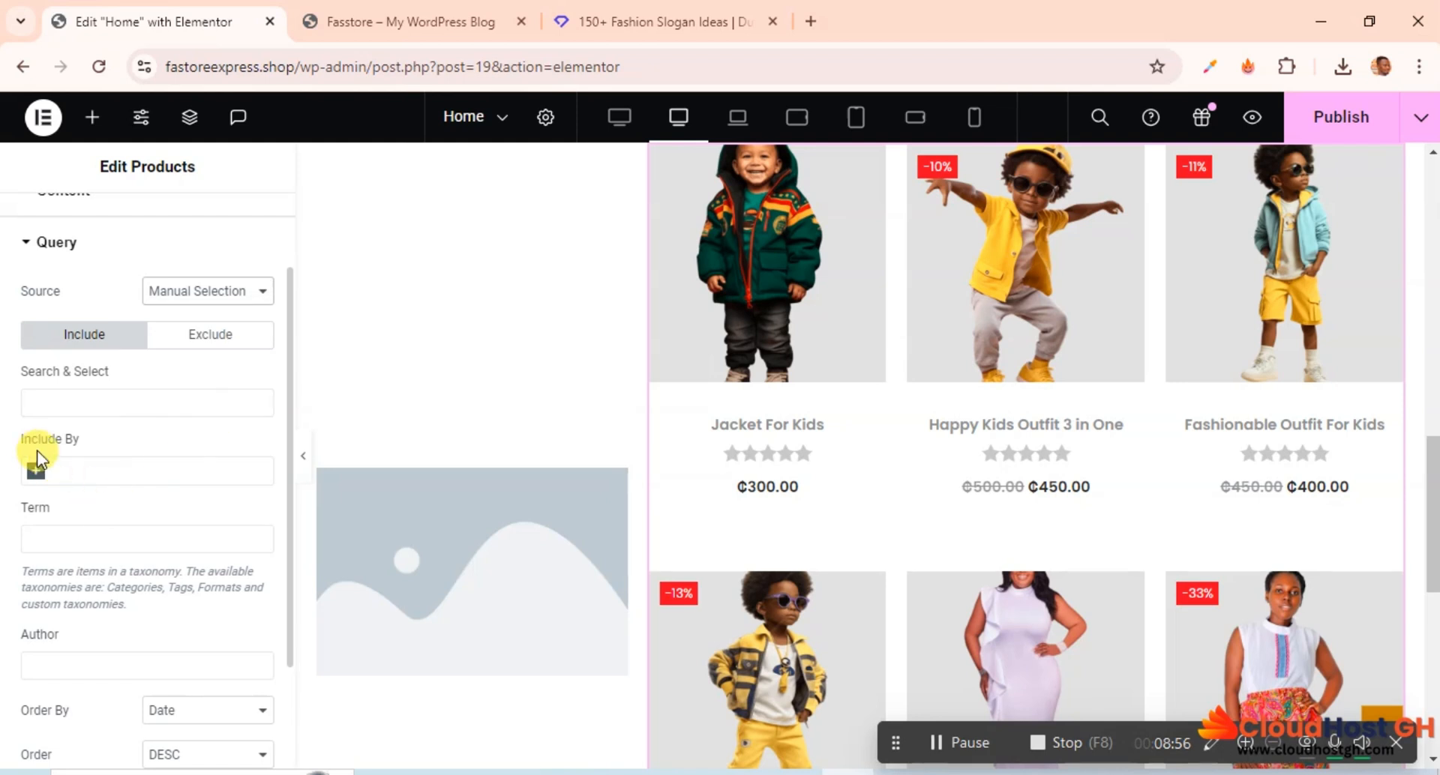
left_click(110, 396)
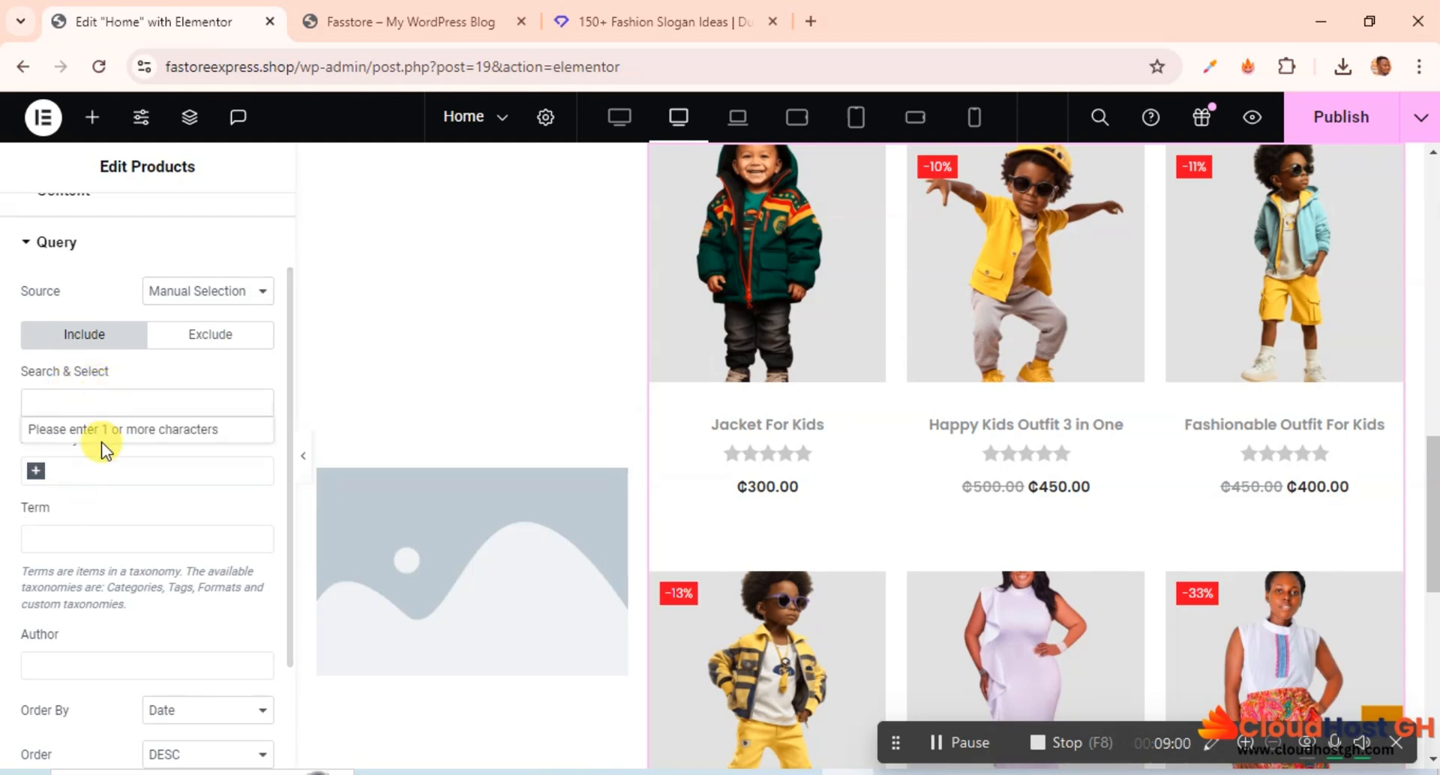
left_click(35, 474)
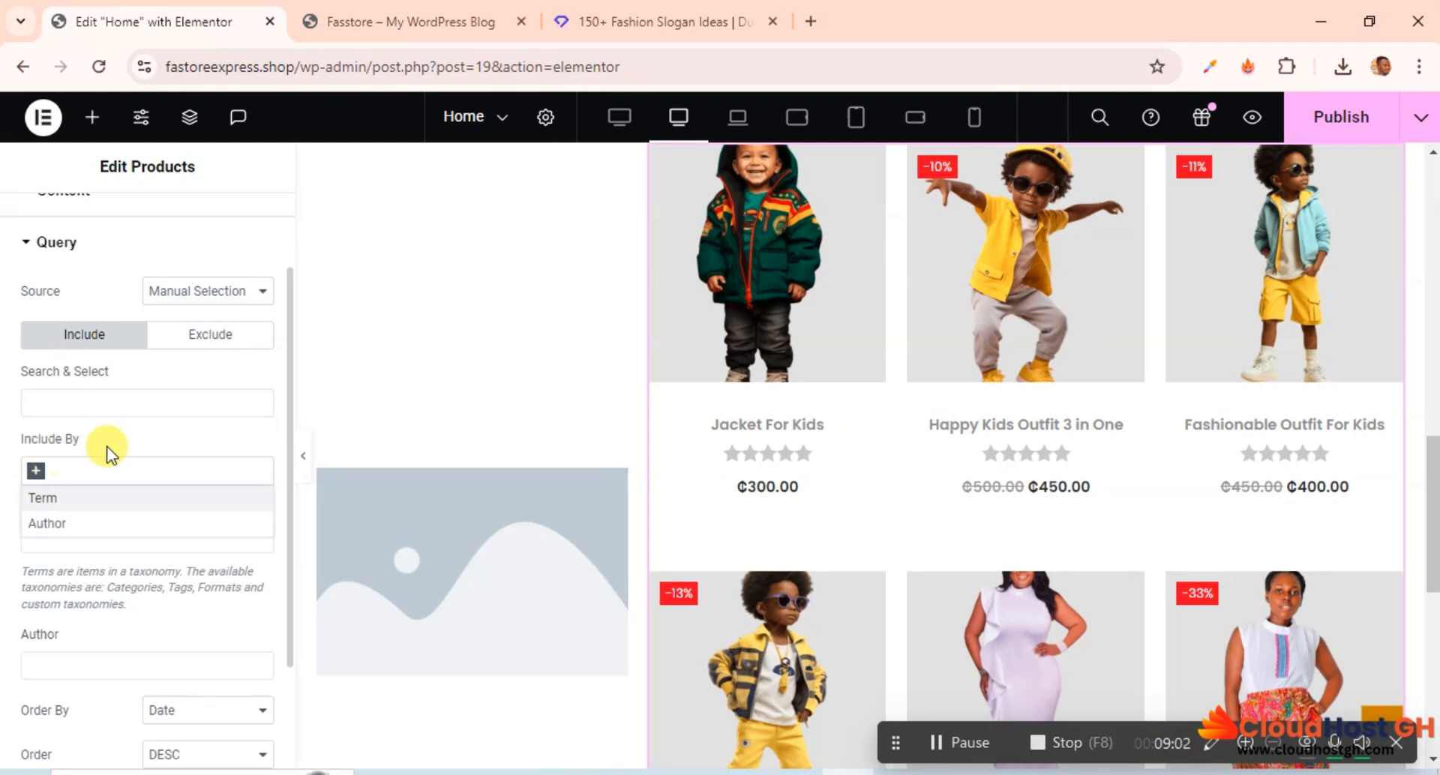
Search the manual selection for "men" and include the first Mens Standard Fit Heathered Short Sleeve V Neck T Shirt.
left_click(115, 395)
left_click(115, 395)
left_click(115, 396)
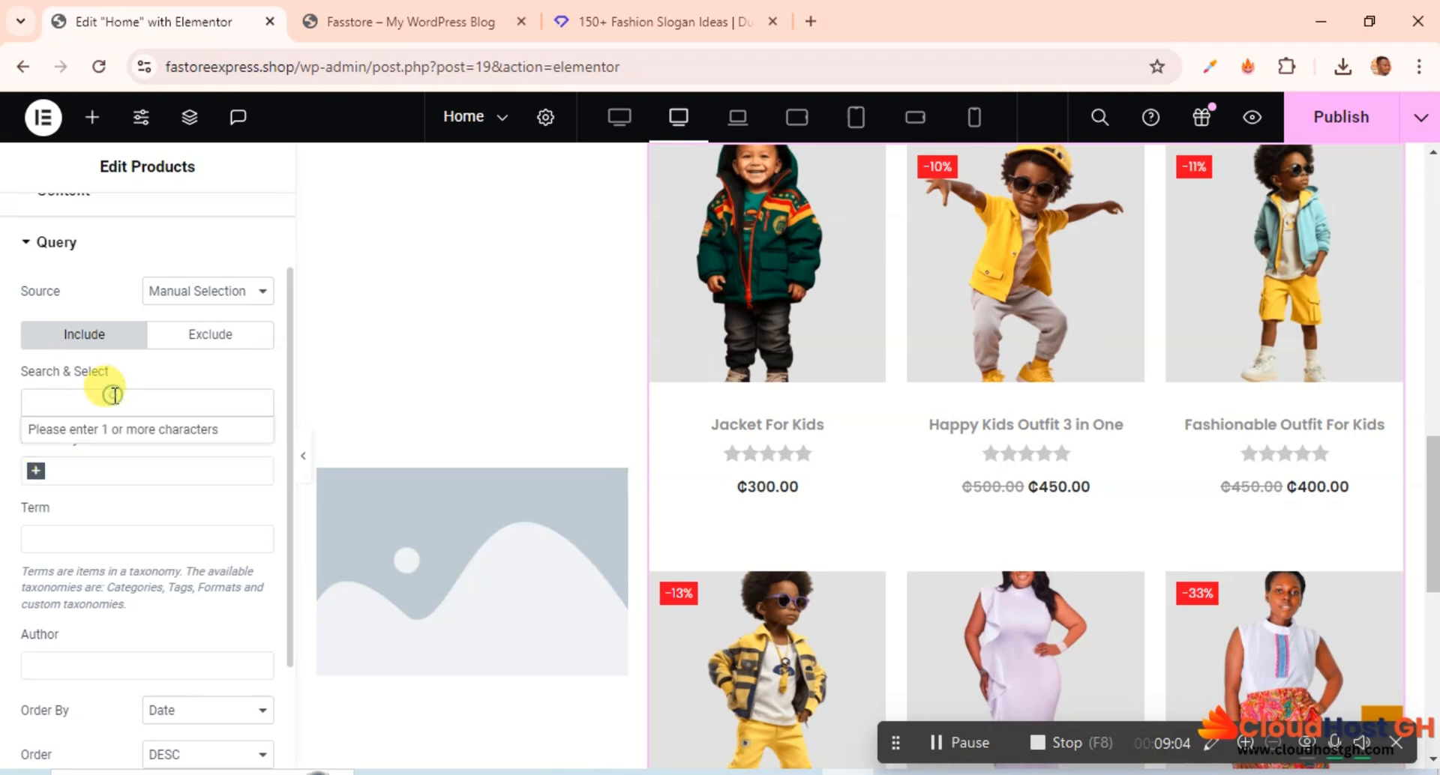
left_click(115, 395)
left_click(115, 395)
left_click(115, 395)
left_click(115, 395)
type("men")
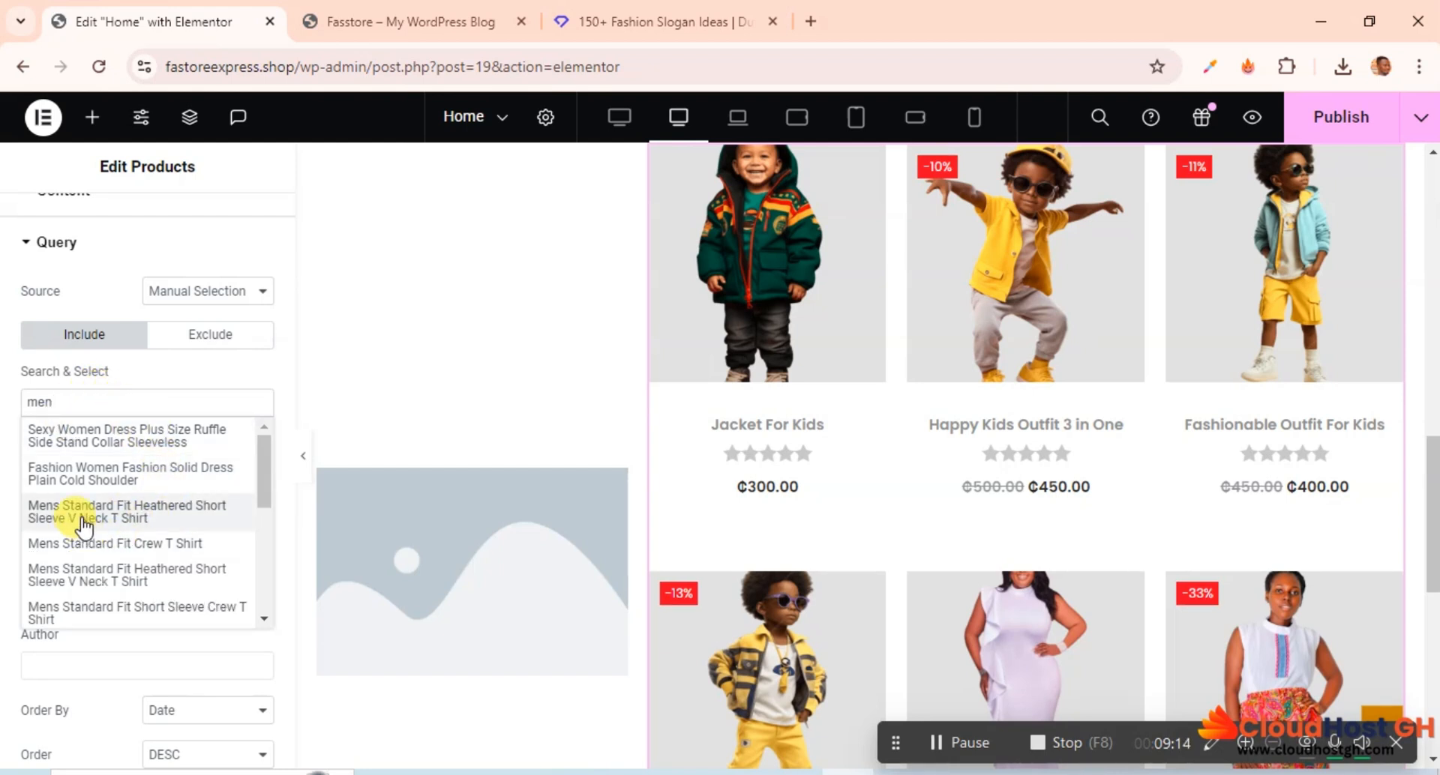
left_click(84, 527)
Search for "men" again and include the second Mens Standard Fit Heathered Short Sleeve V Neck T Shirt.
left_click(101, 428)
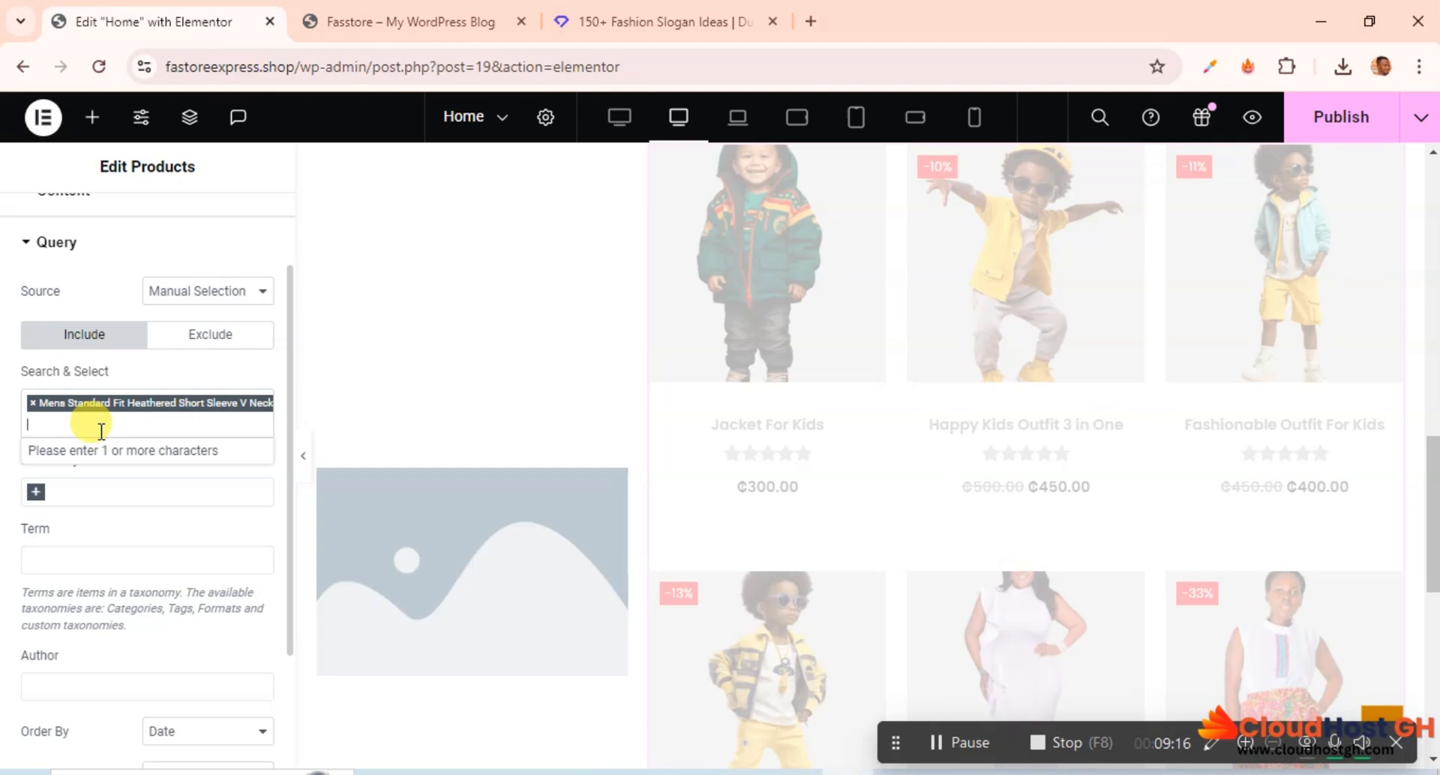
type("men")
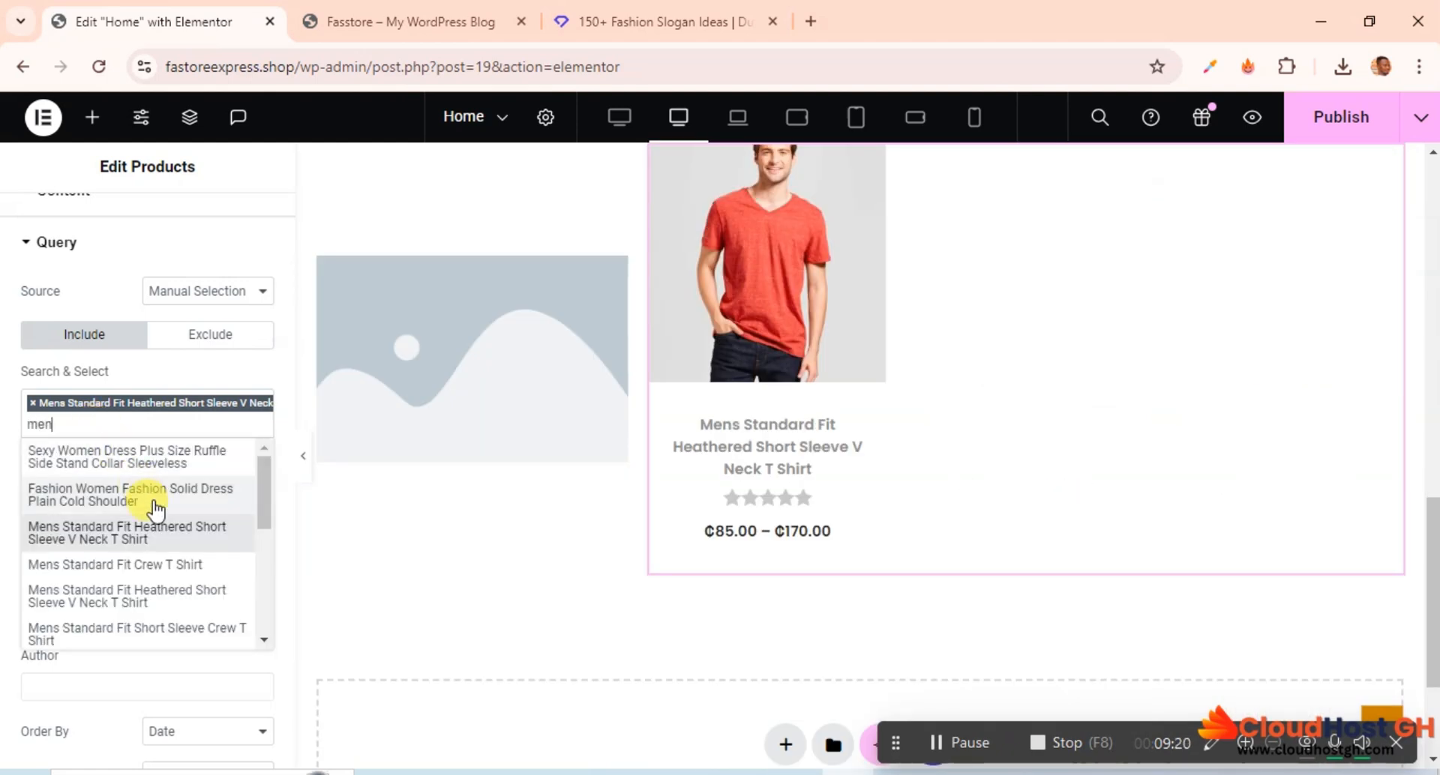
left_click(136, 537)
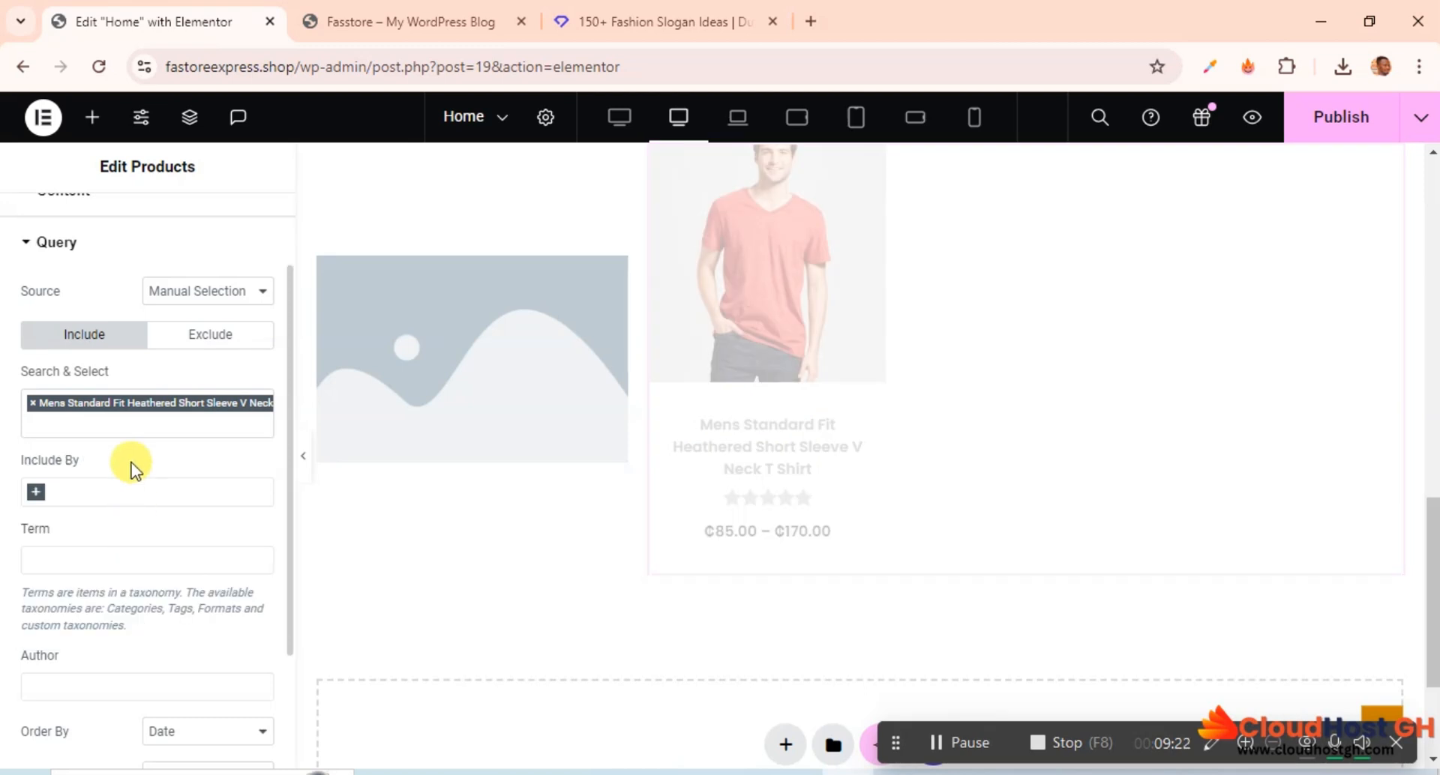
left_click(126, 421)
type("men")
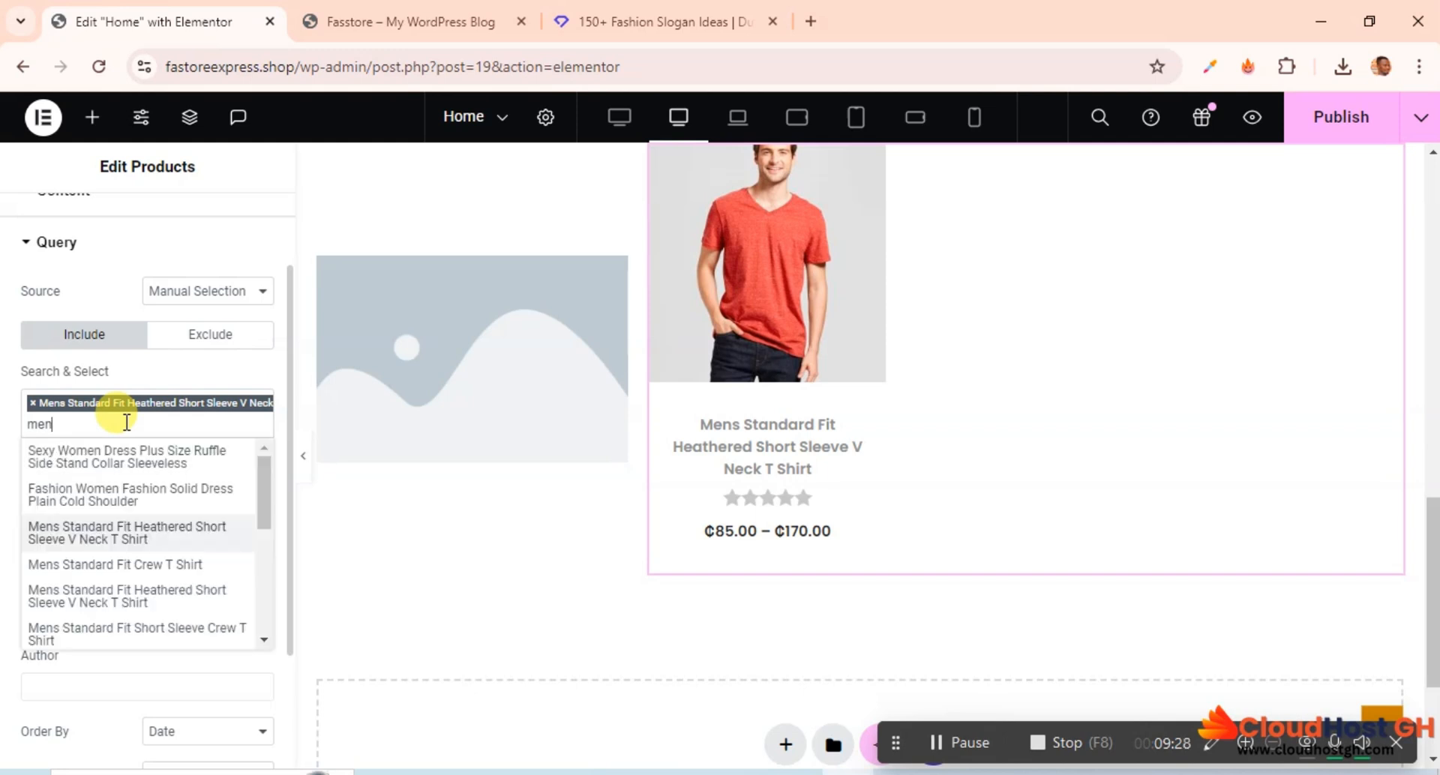
left_click(142, 603)
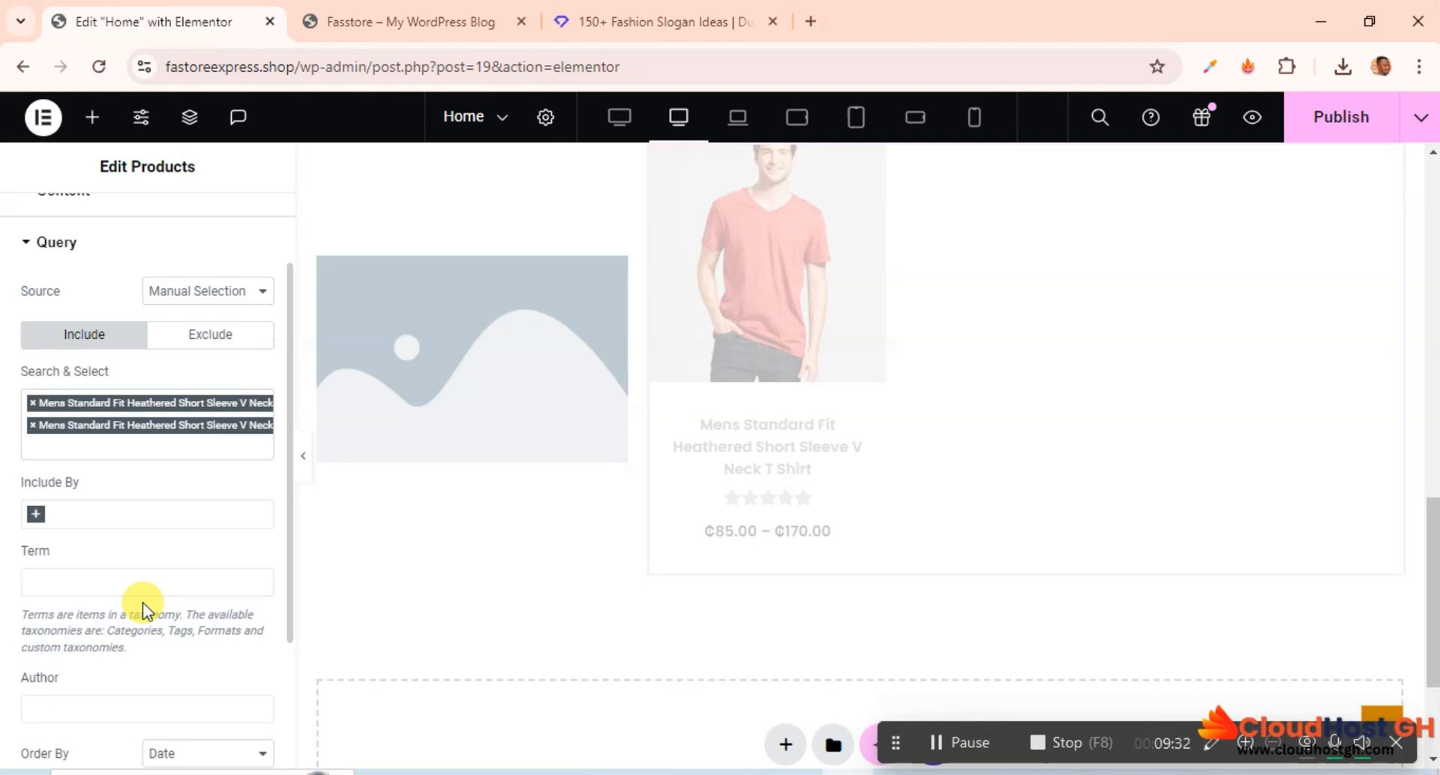
scroll(1019, 563, "up", 4)
scroll(1019, 568, "down", 4)
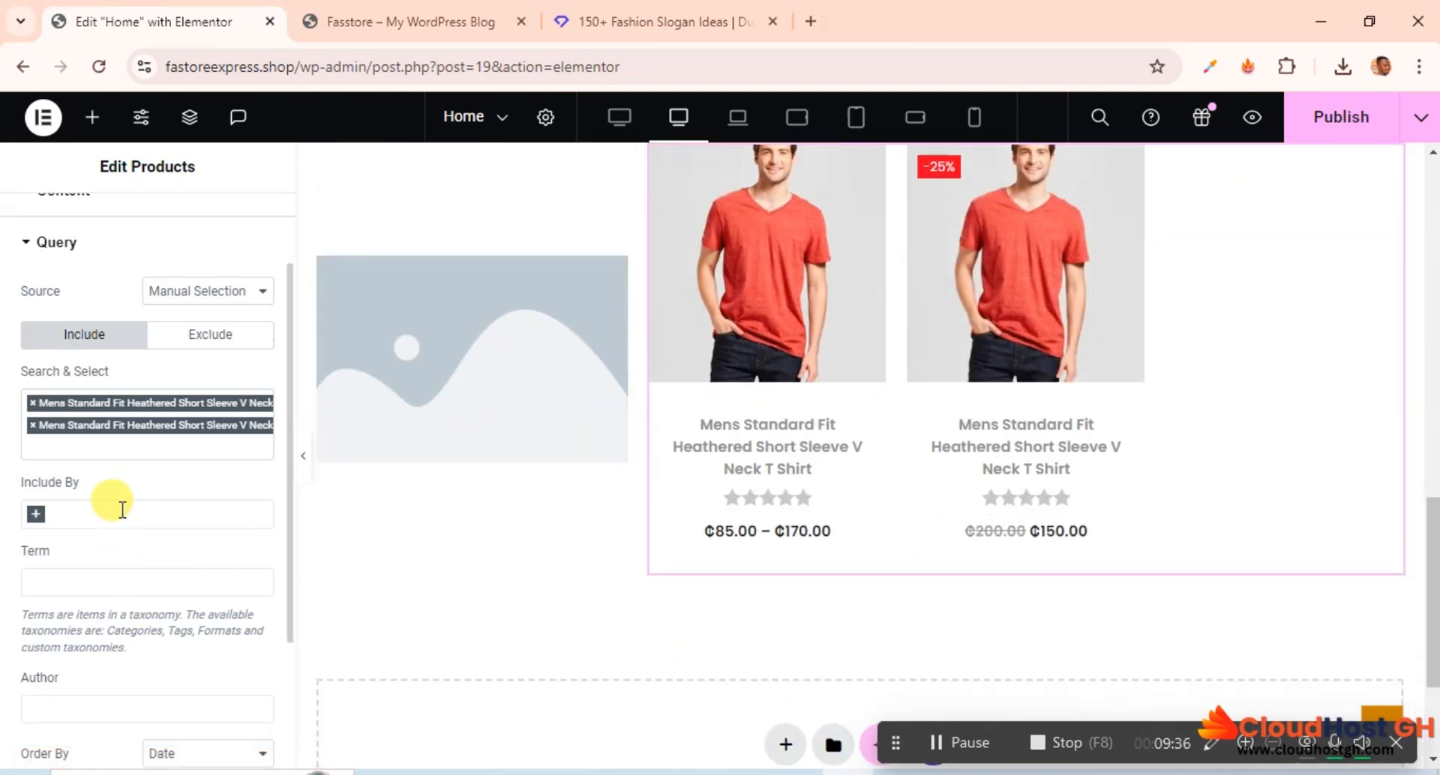
Add the Mens Standard Fit Short Sleeve Crew T Shirt to the manual product selection by searching for "men".
left_click(155, 448)
type("men")
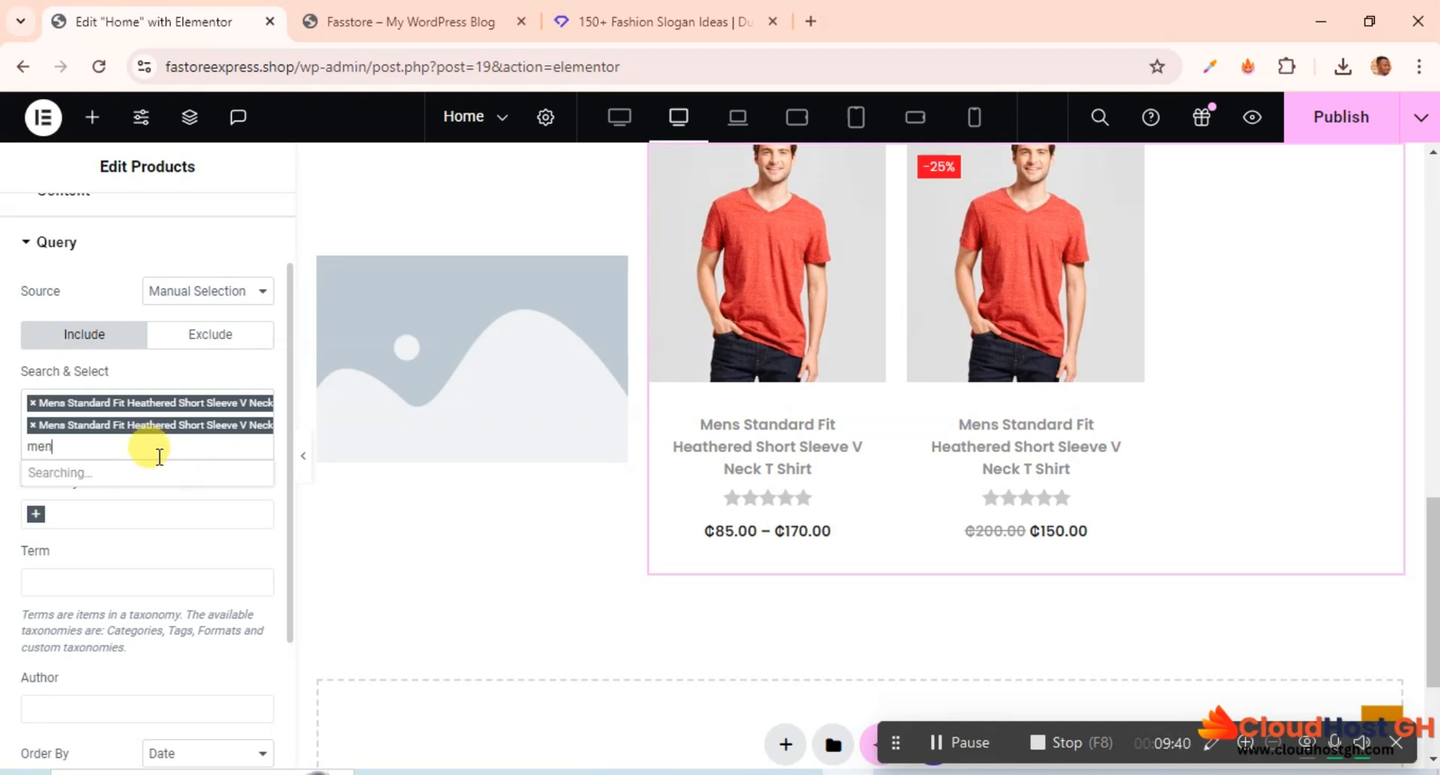
scroll(186, 558, "down", 3)
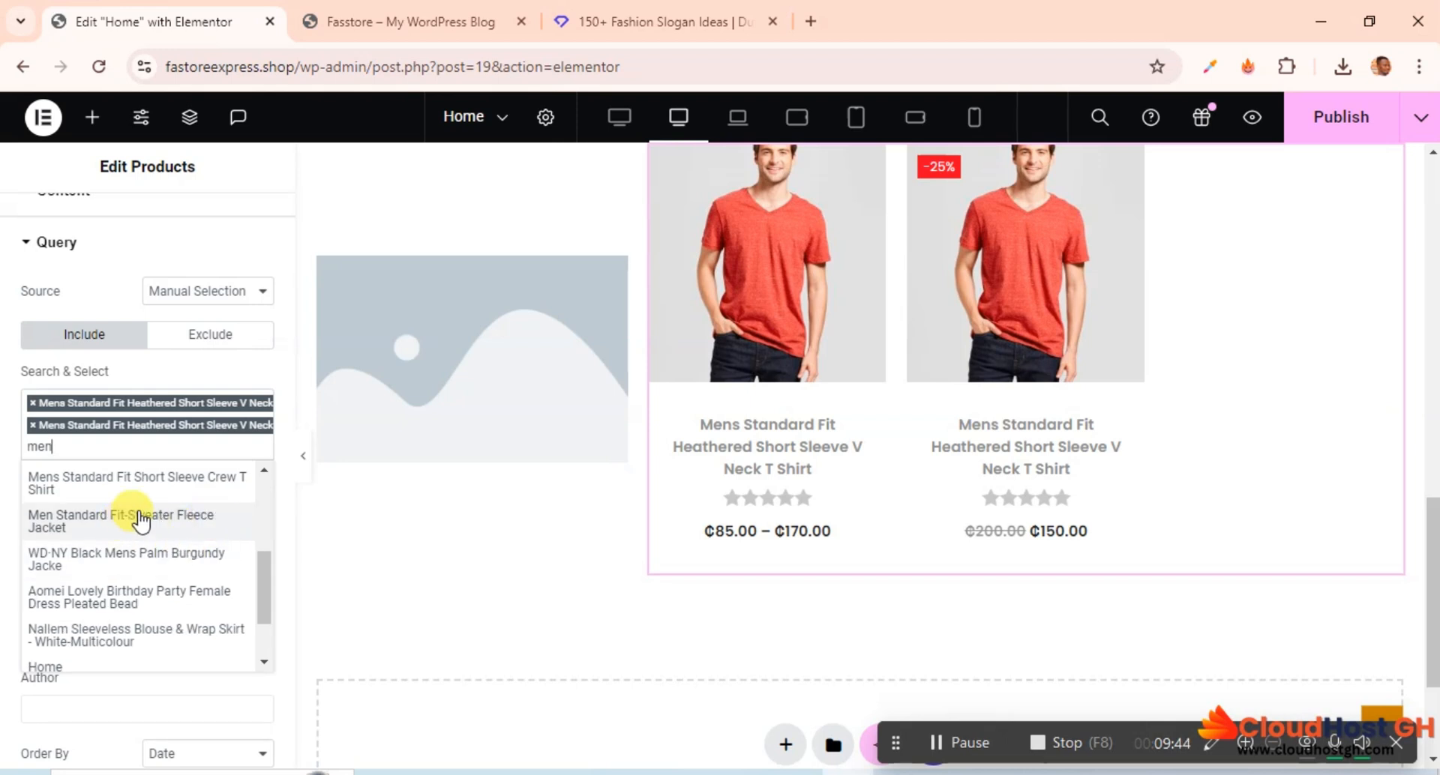
left_click(160, 482)
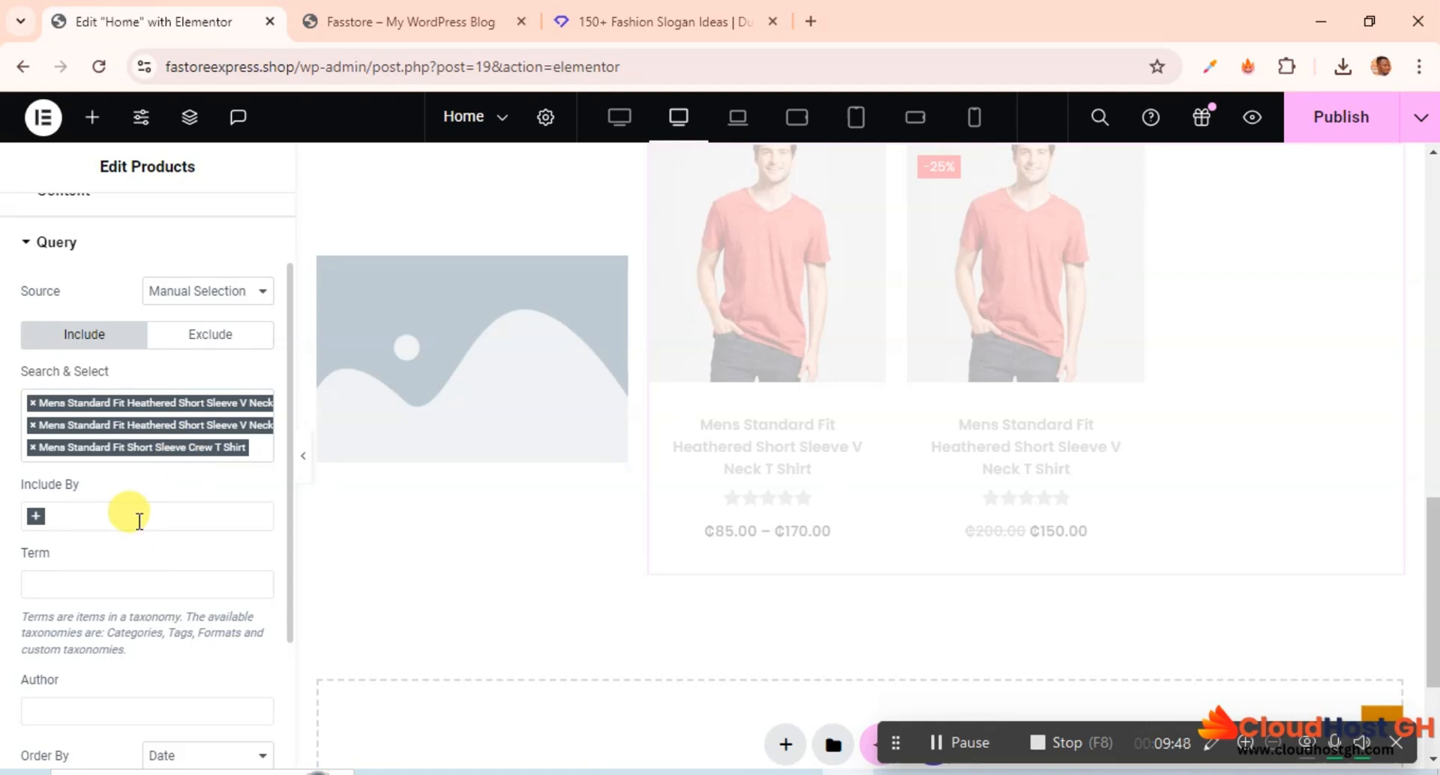
Try Current Query and Featured as the product source, and return the source to Latest Products.
left_click(196, 300)
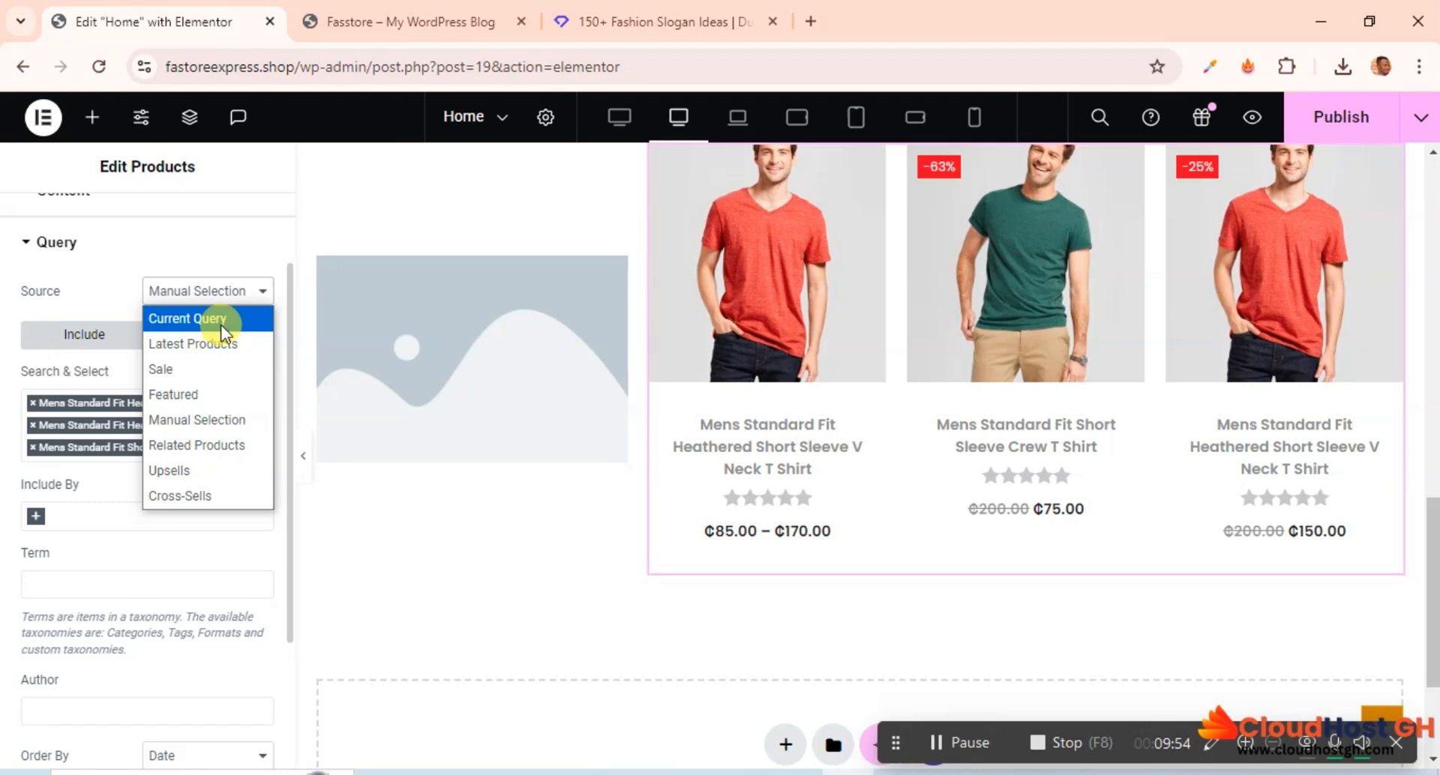
left_click(220, 326)
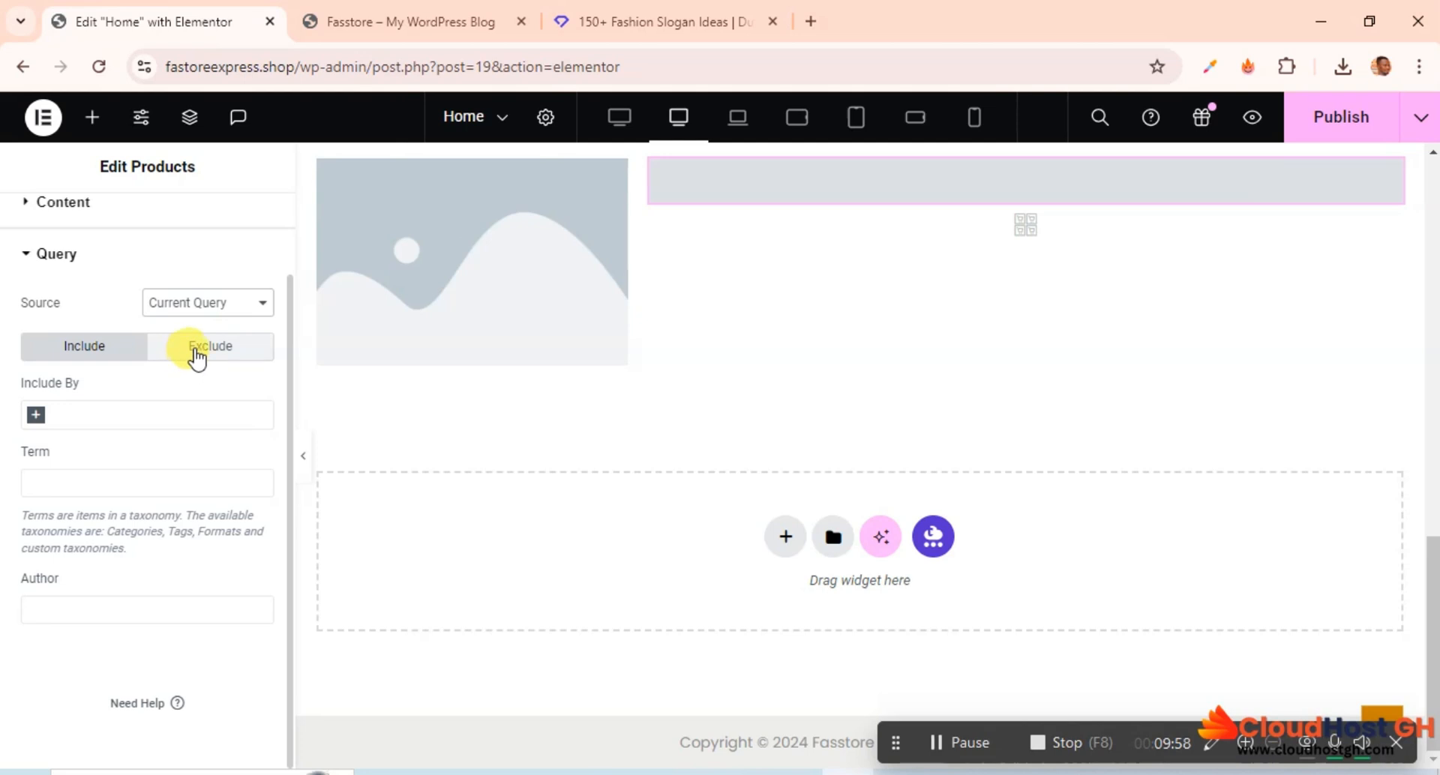
left_click(185, 307)
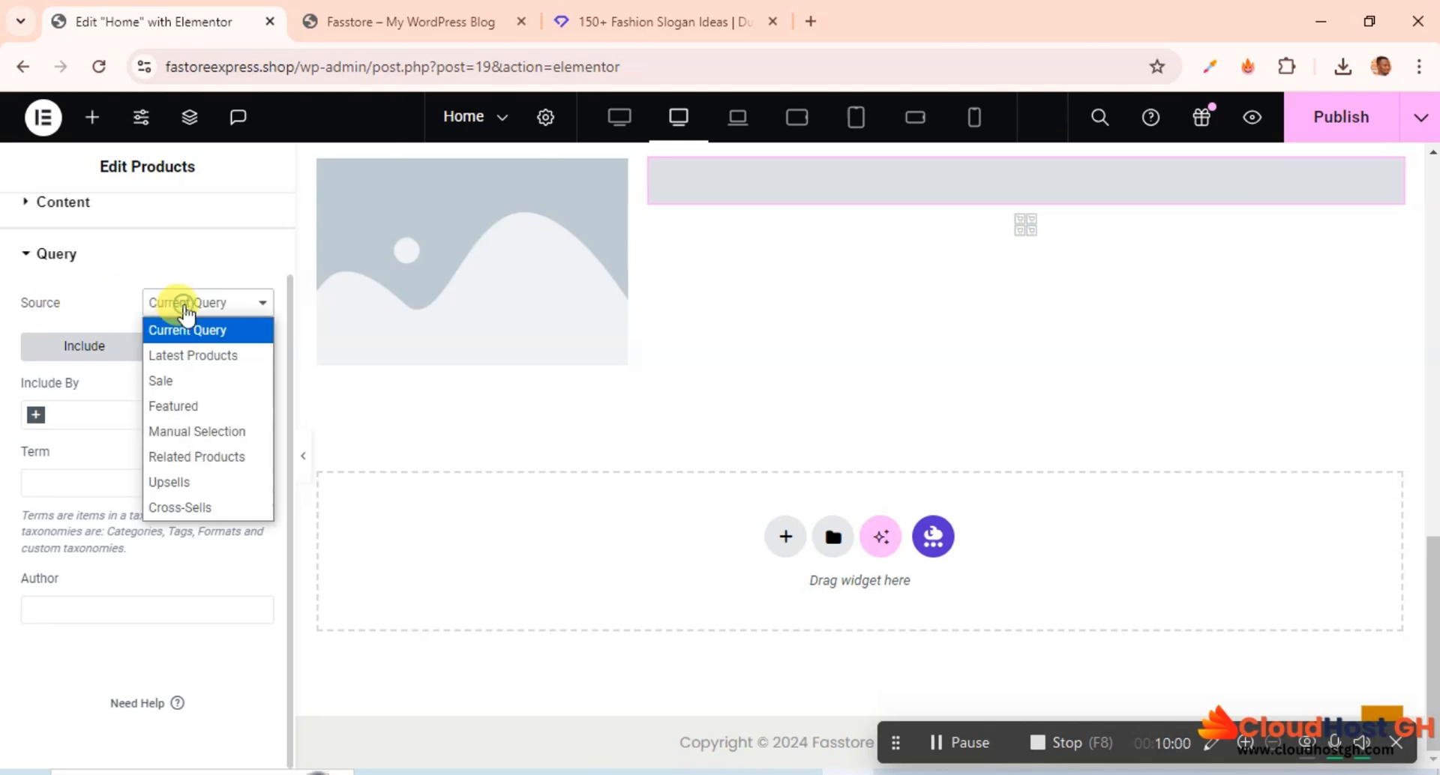
left_click(197, 411)
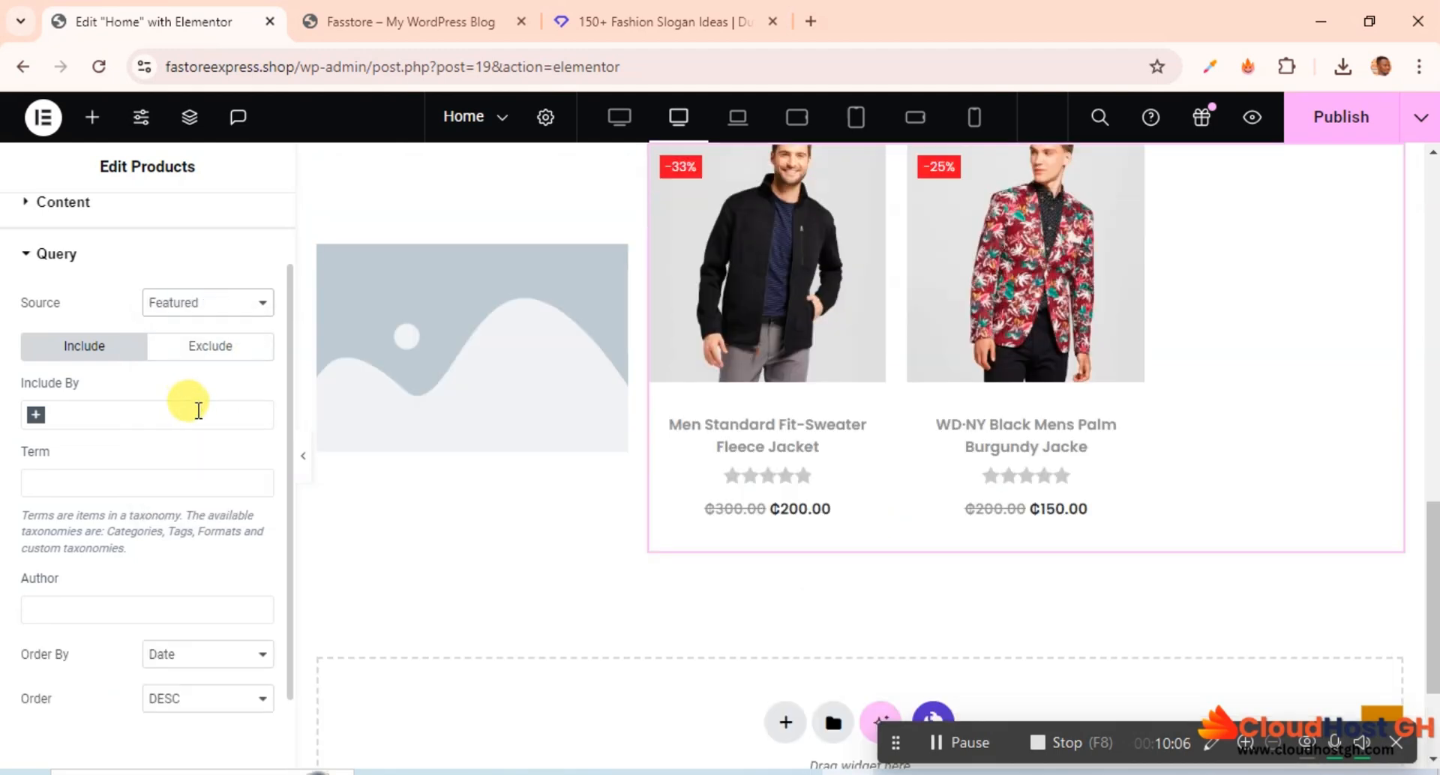
left_click(203, 302)
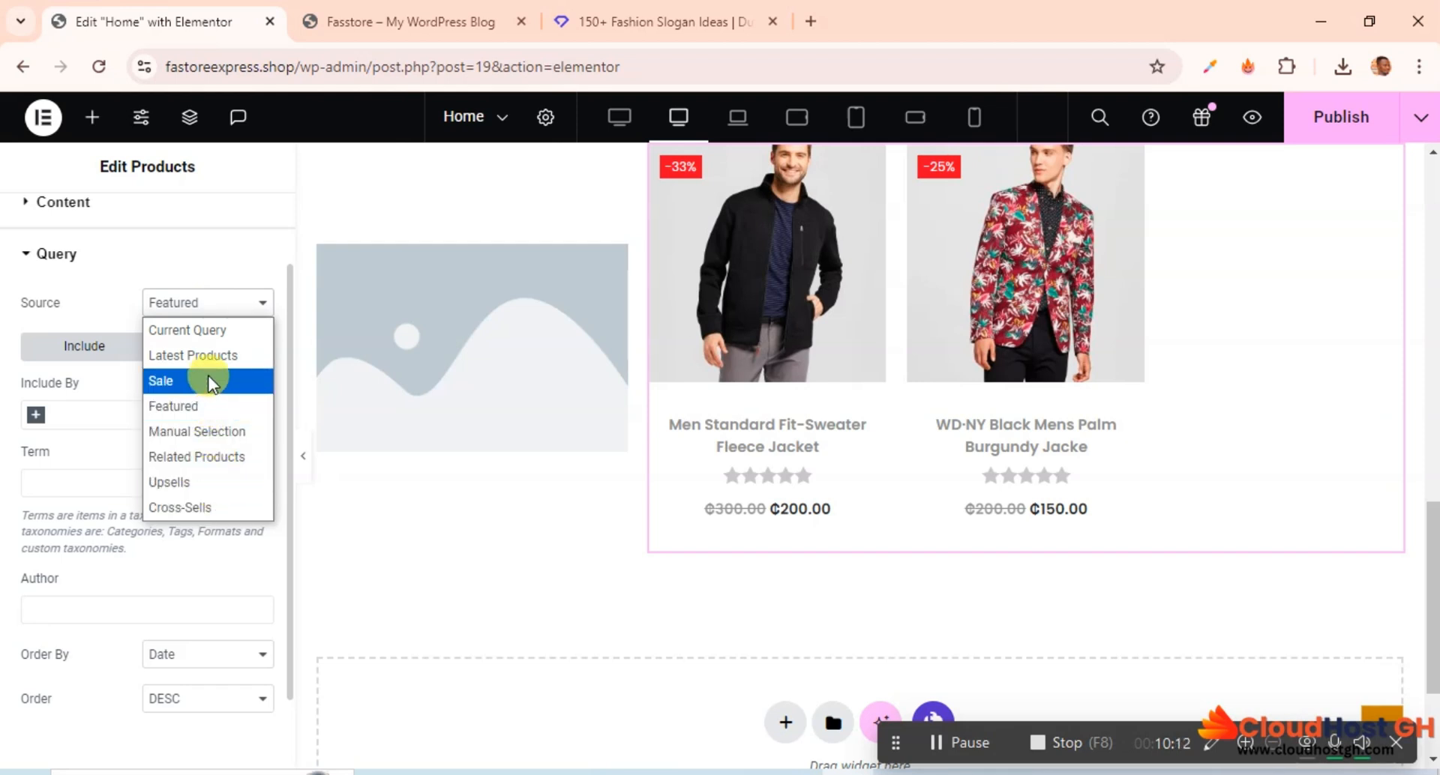
left_click(209, 356)
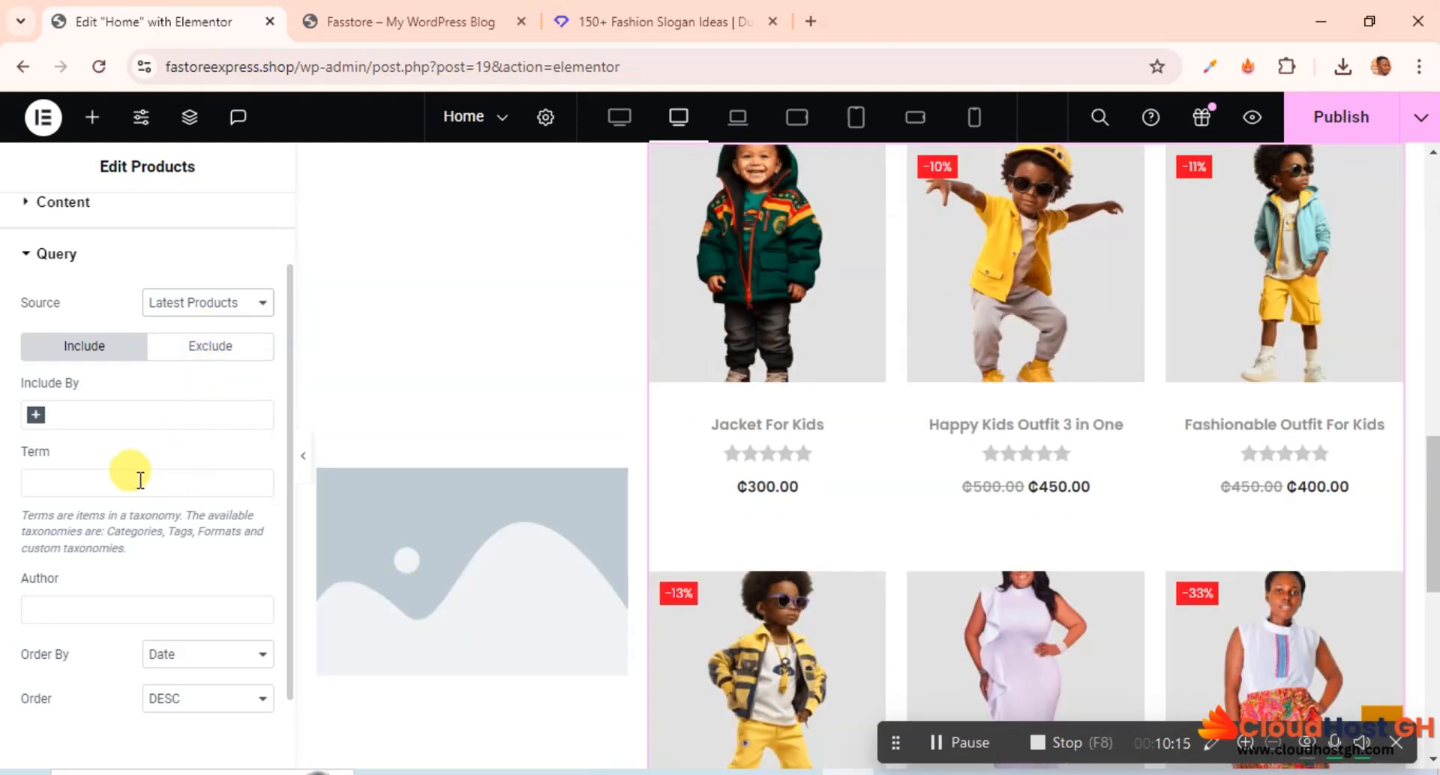
Examine the Products widget's Include By, Term and ordering options, and the product grid under the Men Fashion heading.
left_click(35, 417)
left_click(43, 442)
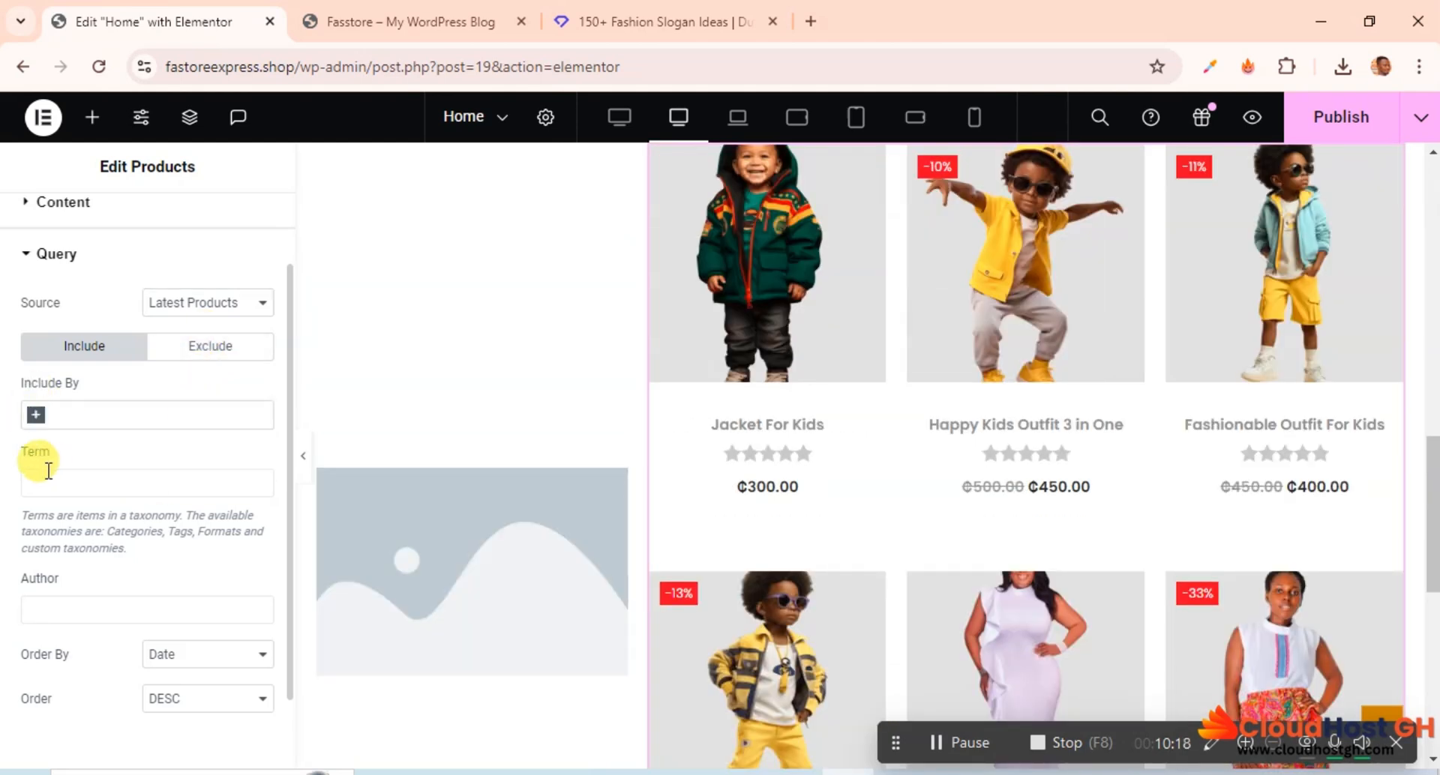
left_click(45, 476)
left_click(60, 484)
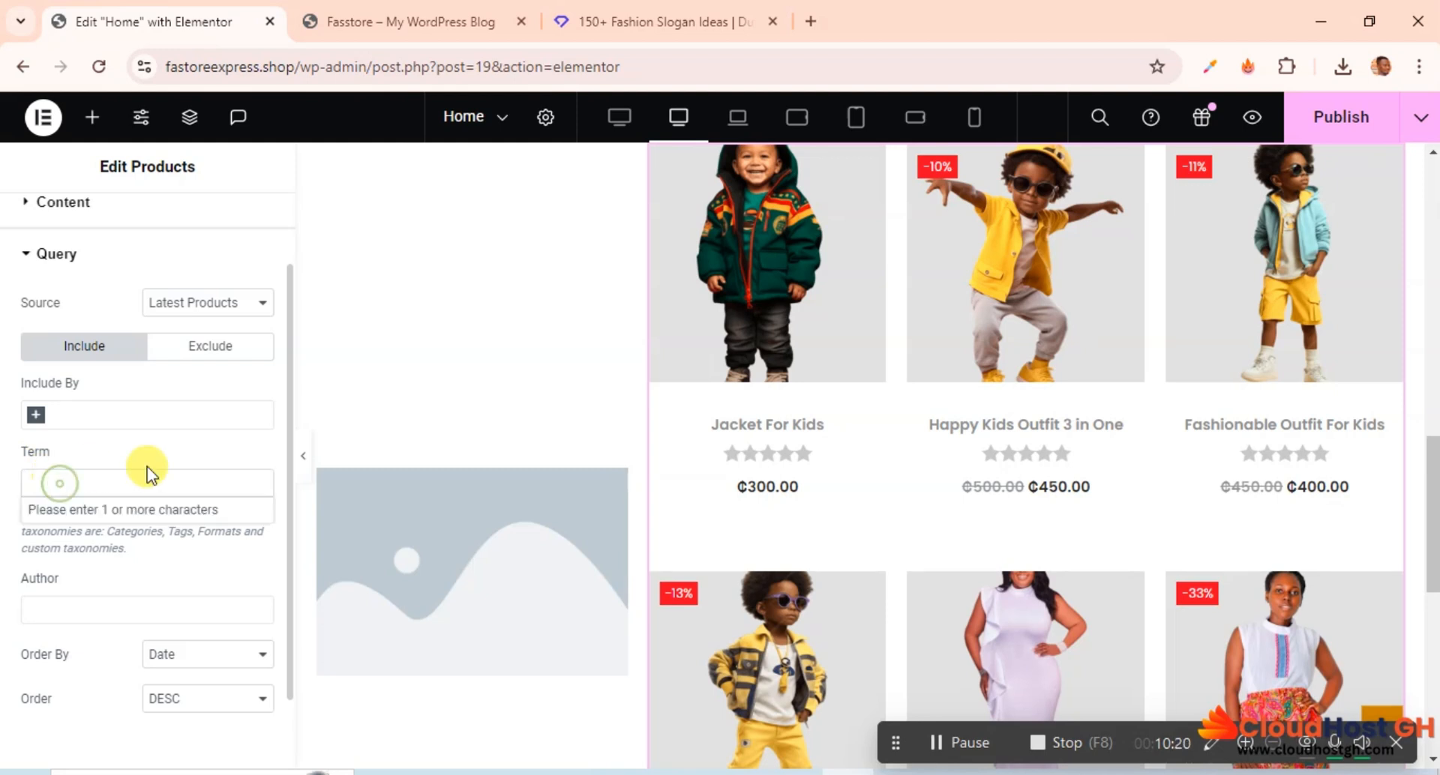
scroll(147, 466, "down", 2)
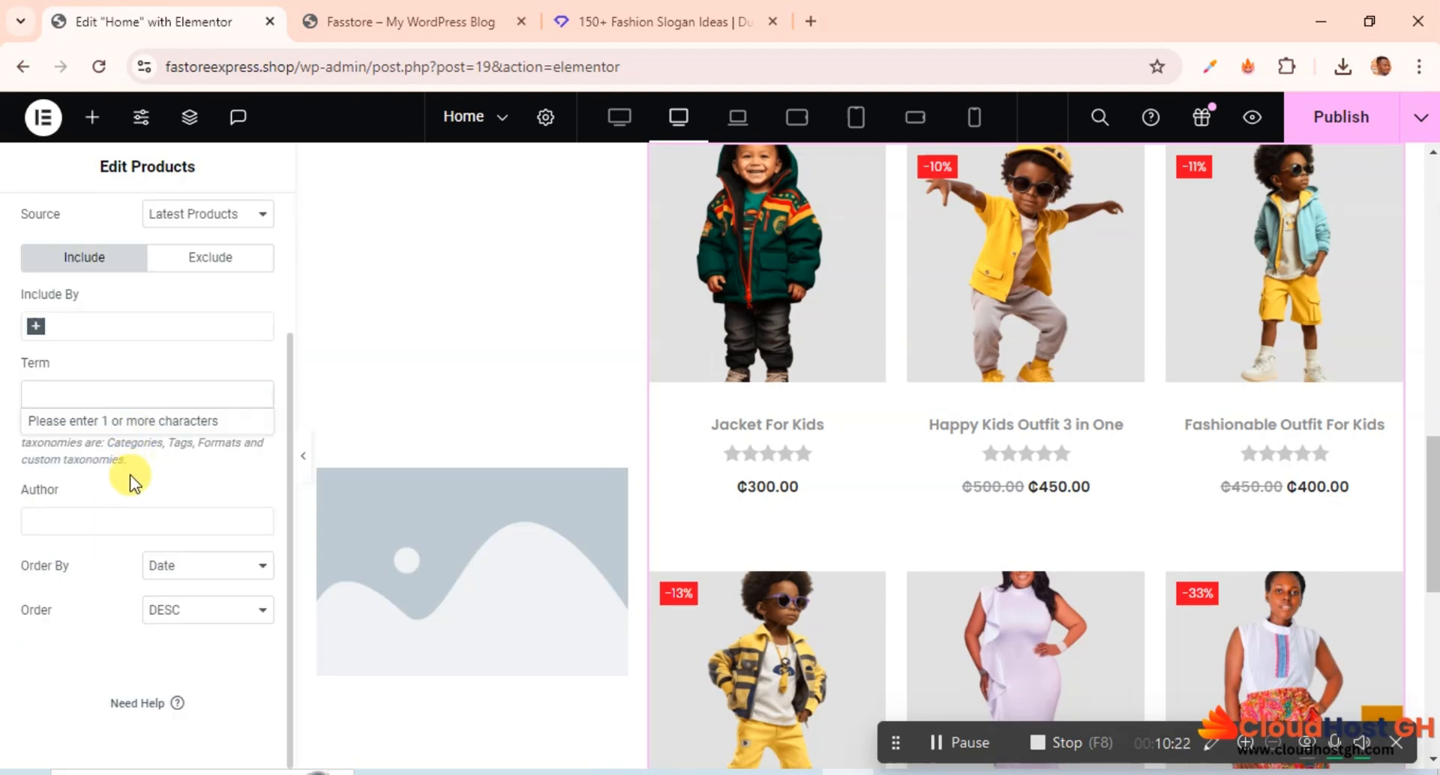
scroll(129, 474, "up", 4)
left_click(78, 312)
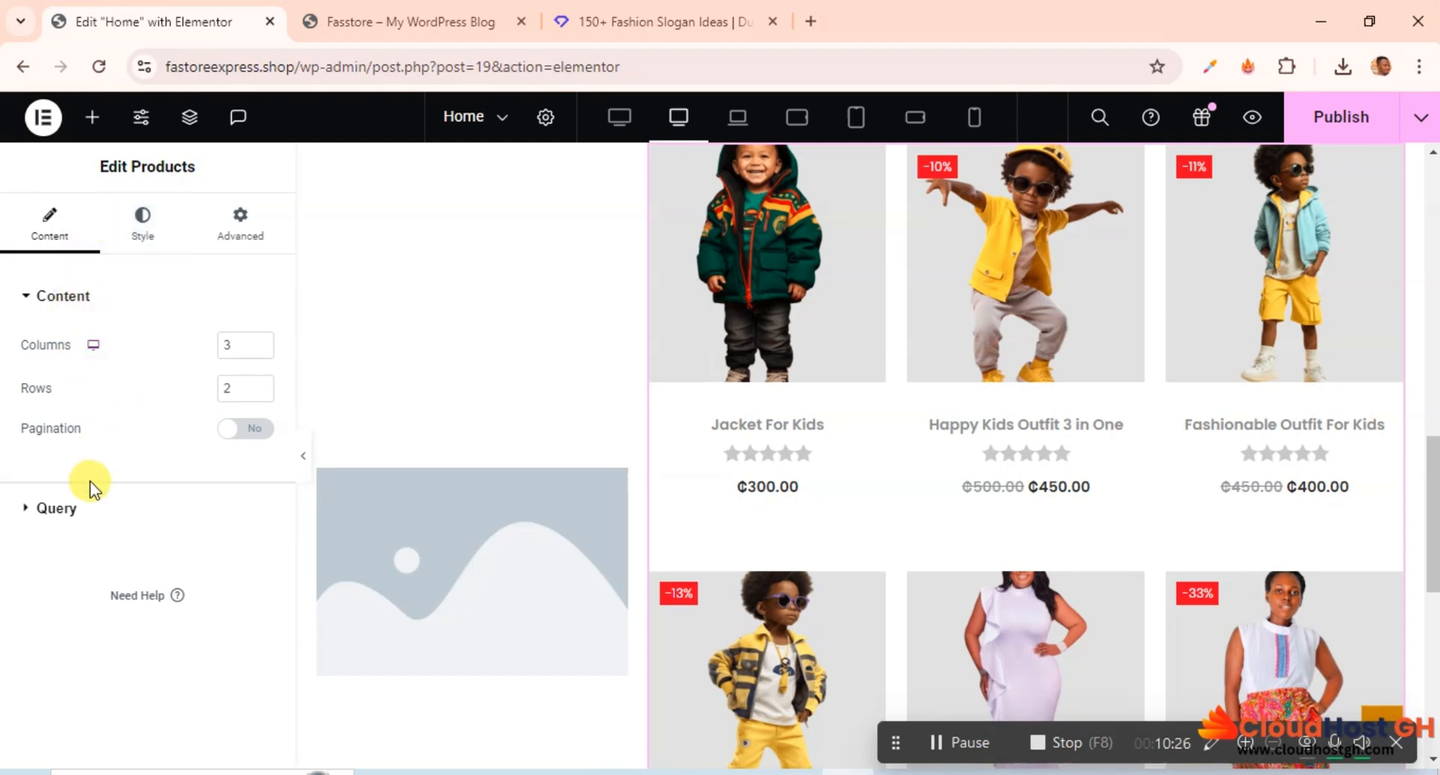
left_click(96, 515)
scroll(120, 492, "down", 3)
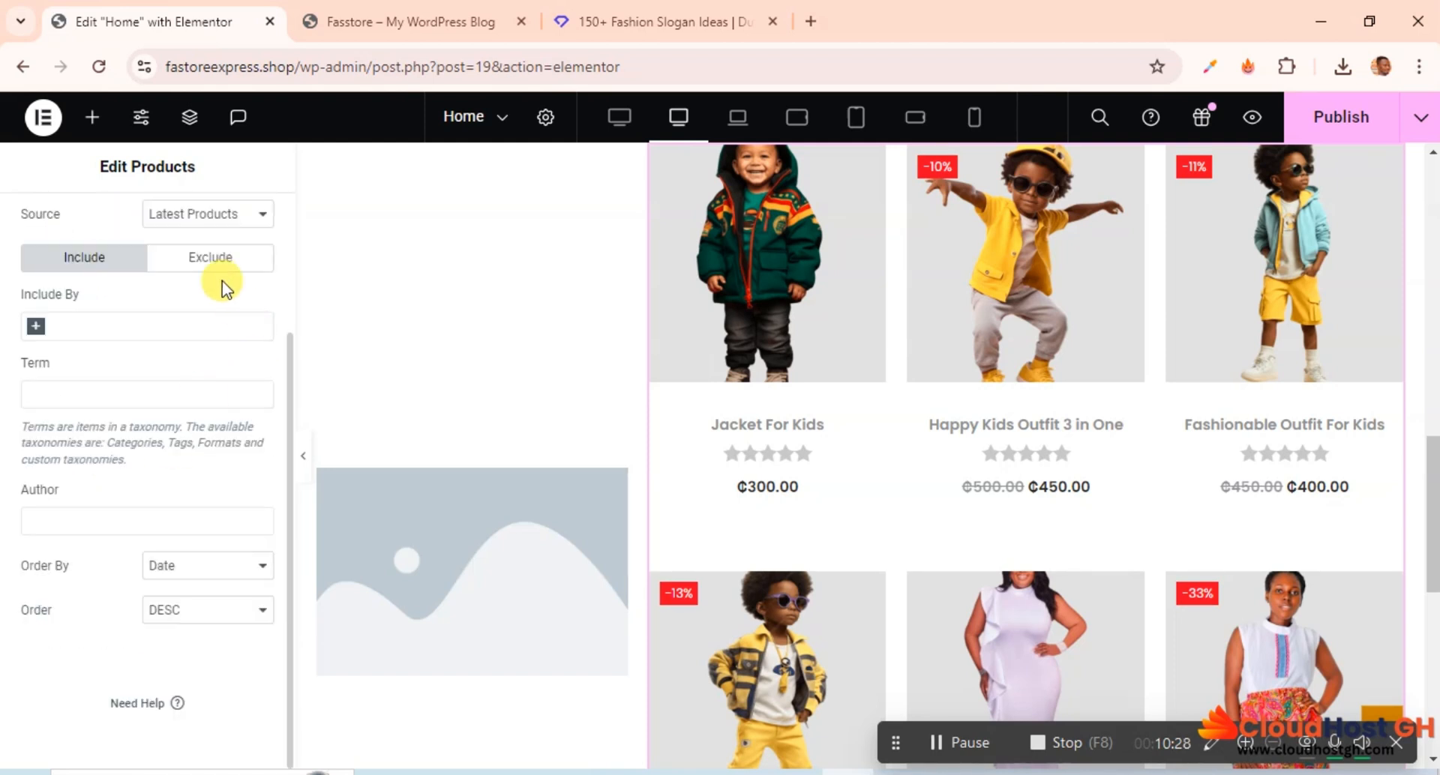
scroll(1003, 460, "up", 4)
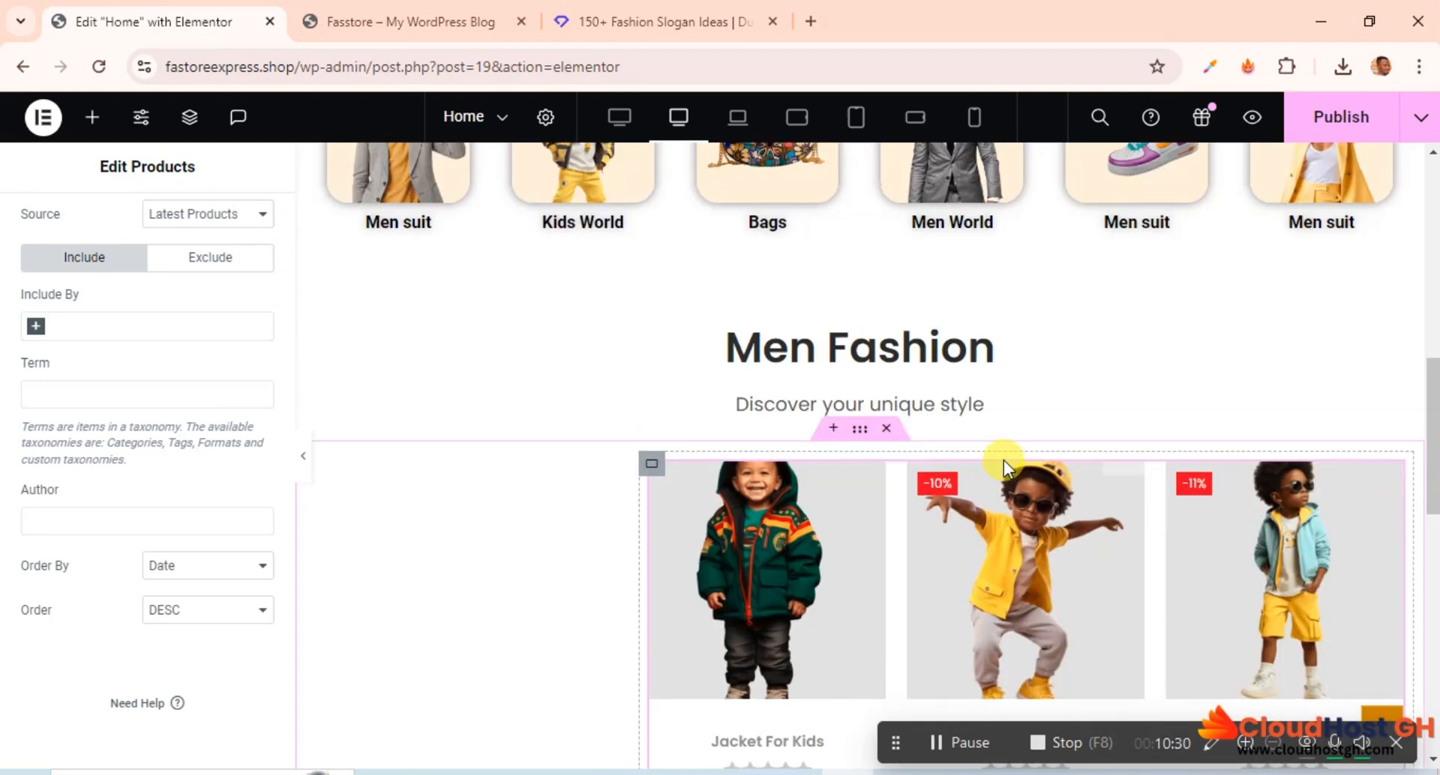
scroll(1004, 469, "down", 3)
scroll(1005, 474, "down", 5)
scroll(1001, 477, "up", 5)
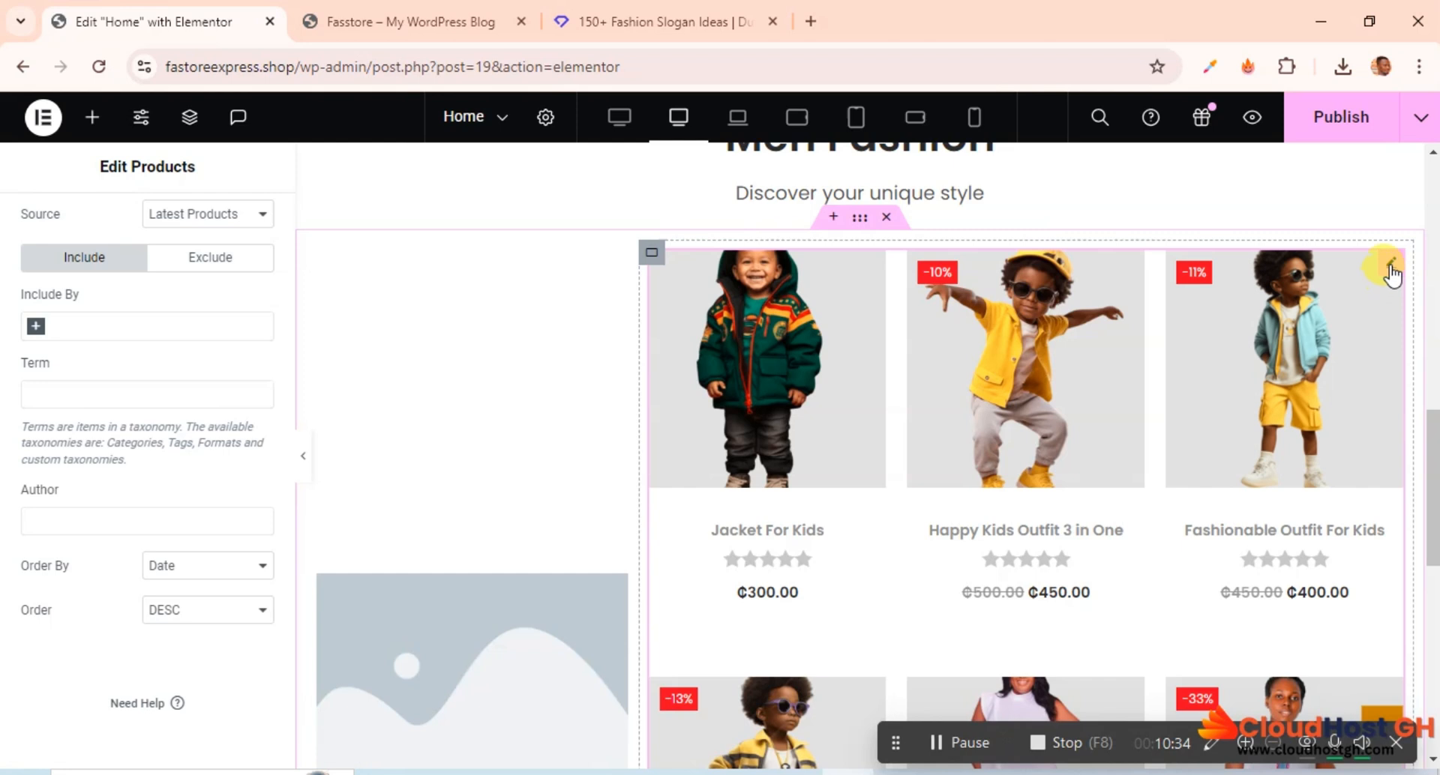
Delete the Products widget beside the image placeholder and search the widget library for "product".
right_click(1389, 274)
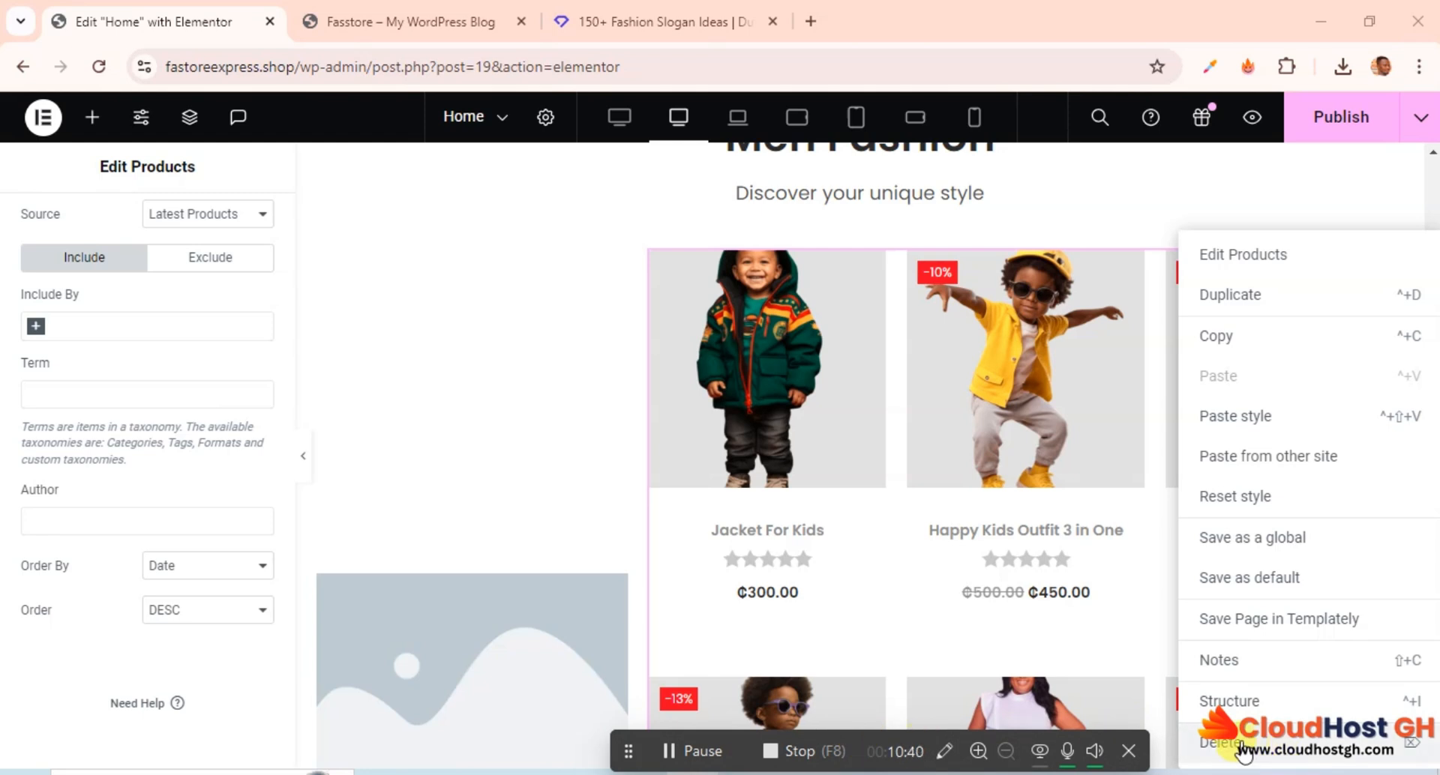
left_click(1243, 746)
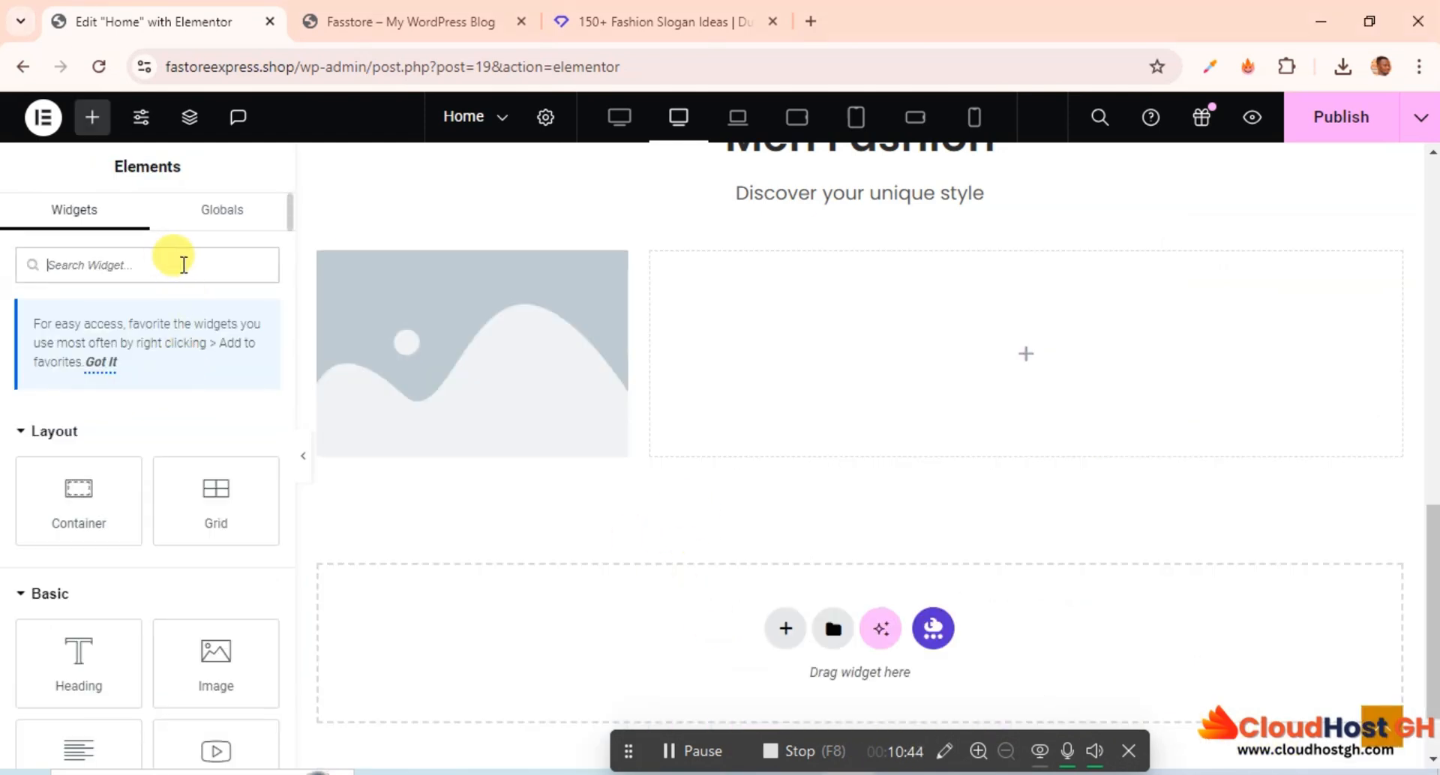
type("product")
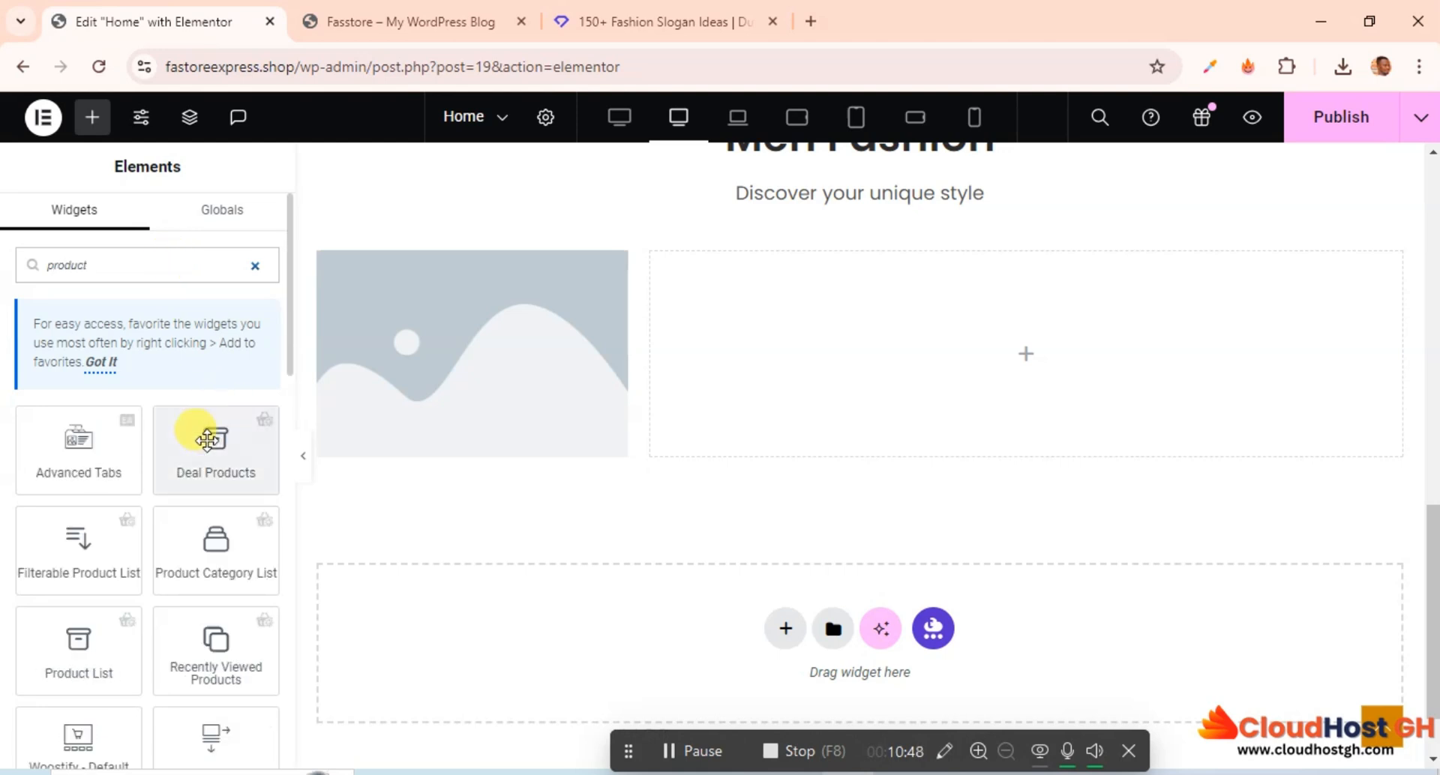
Look through the product-related widgets for one suited to the empty container beside the image placeholder.
scroll(199, 427, "down", 3)
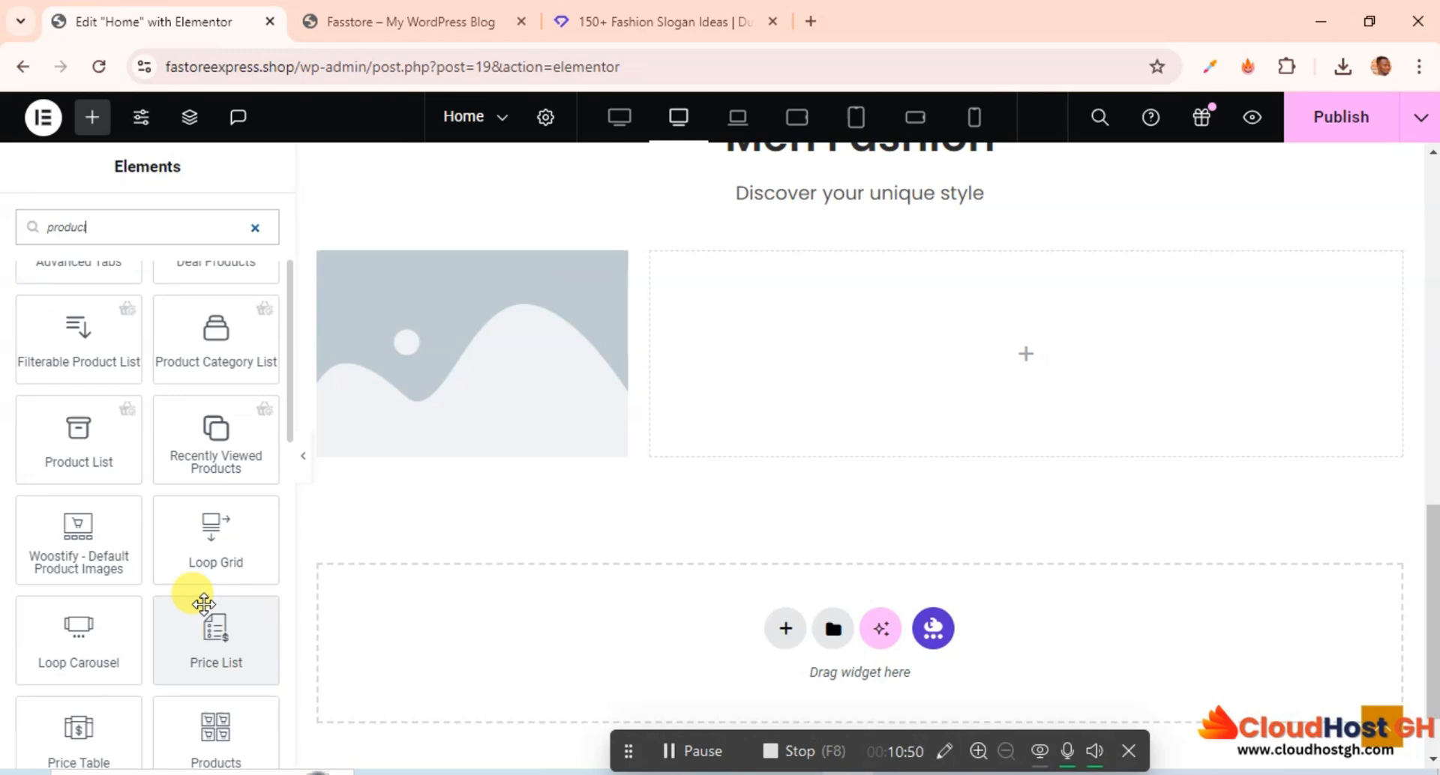
scroll(199, 609, "down", 1)
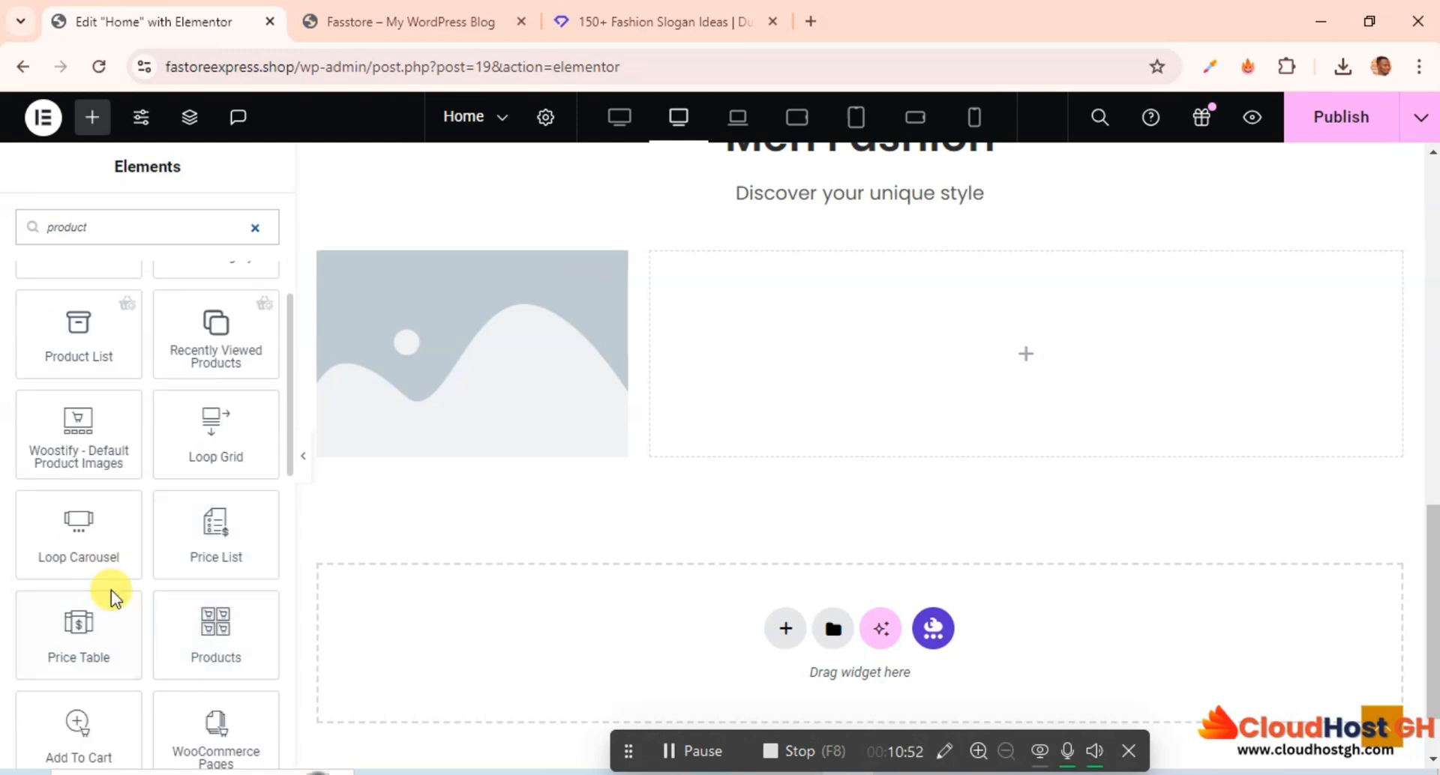
scroll(111, 598, "down", 2)
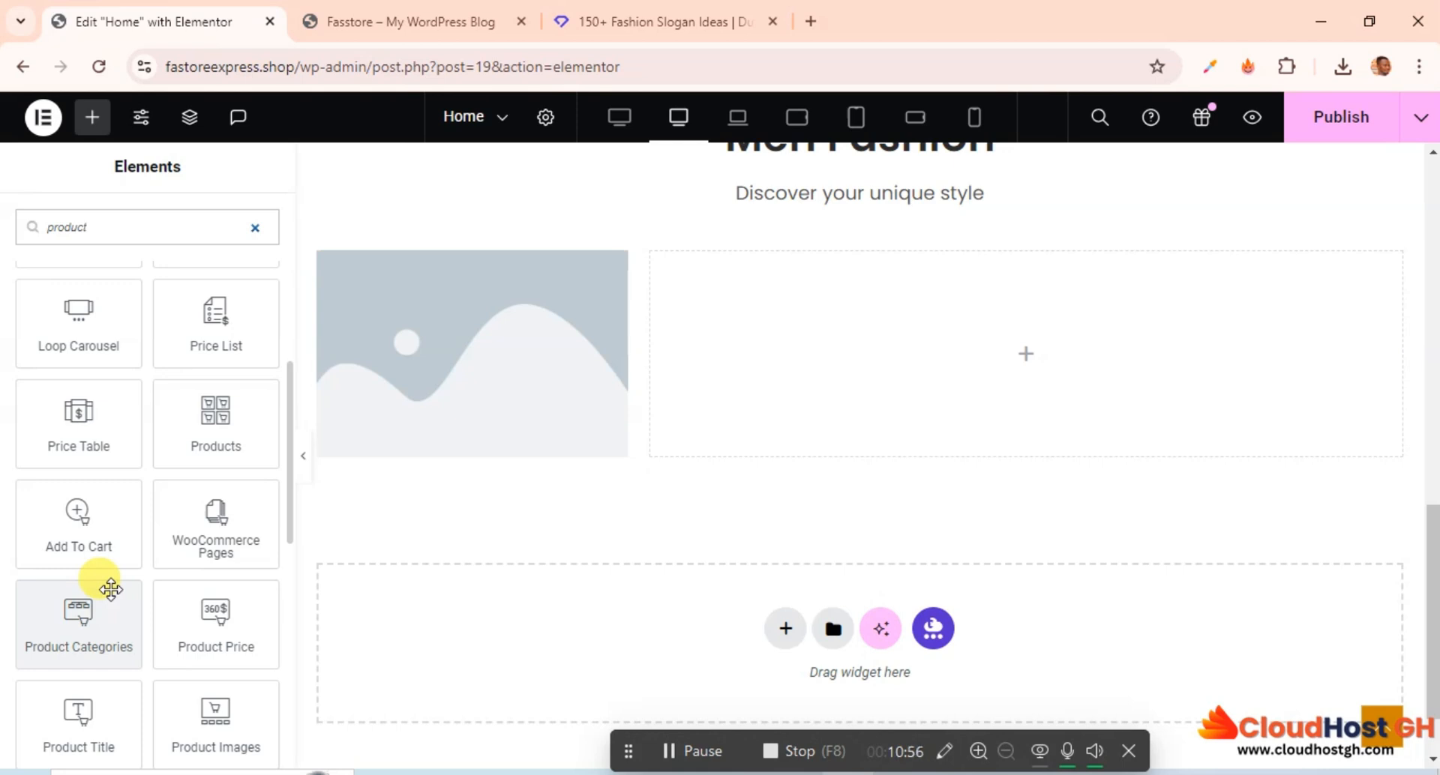
scroll(111, 590, "down", 2)
scroll(111, 590, "down", 4)
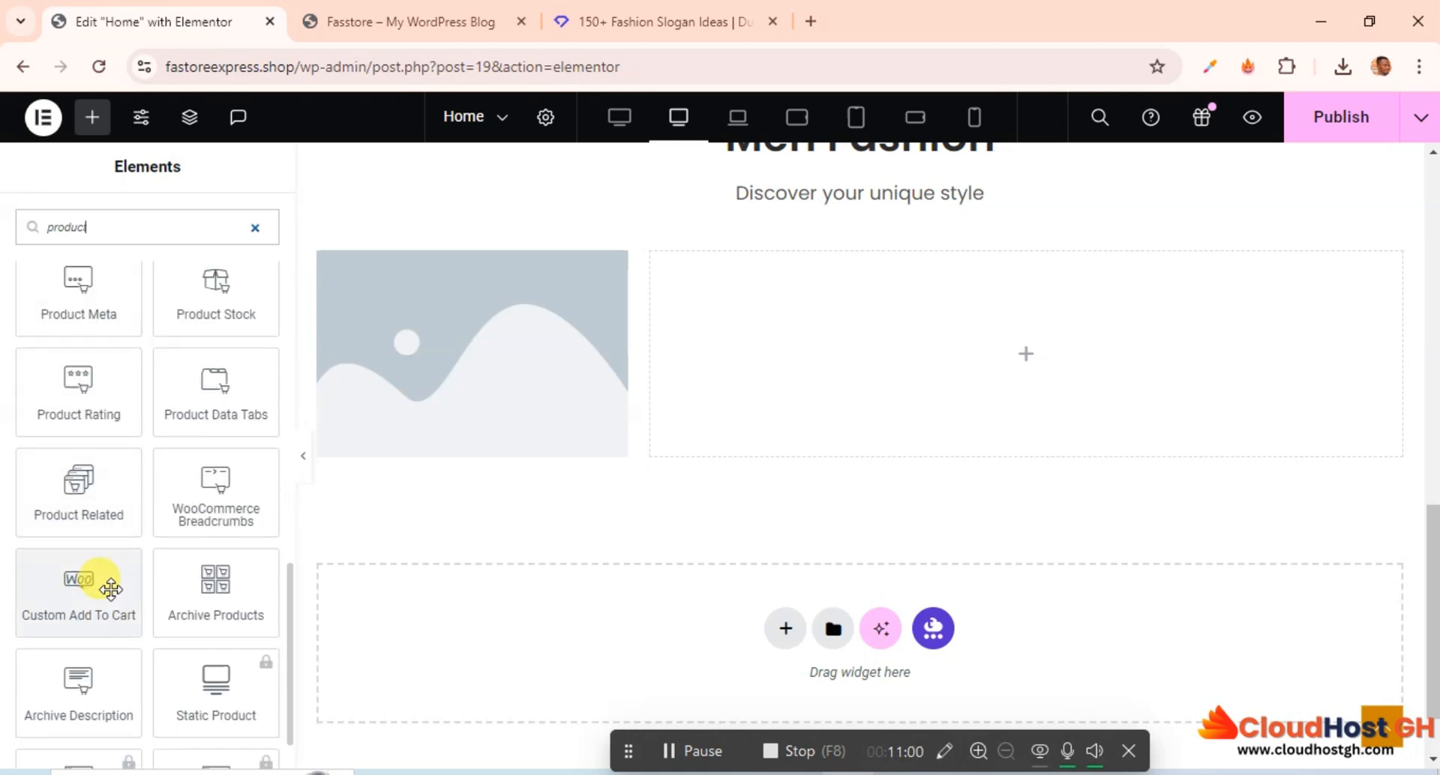
scroll(111, 590, "down", 1)
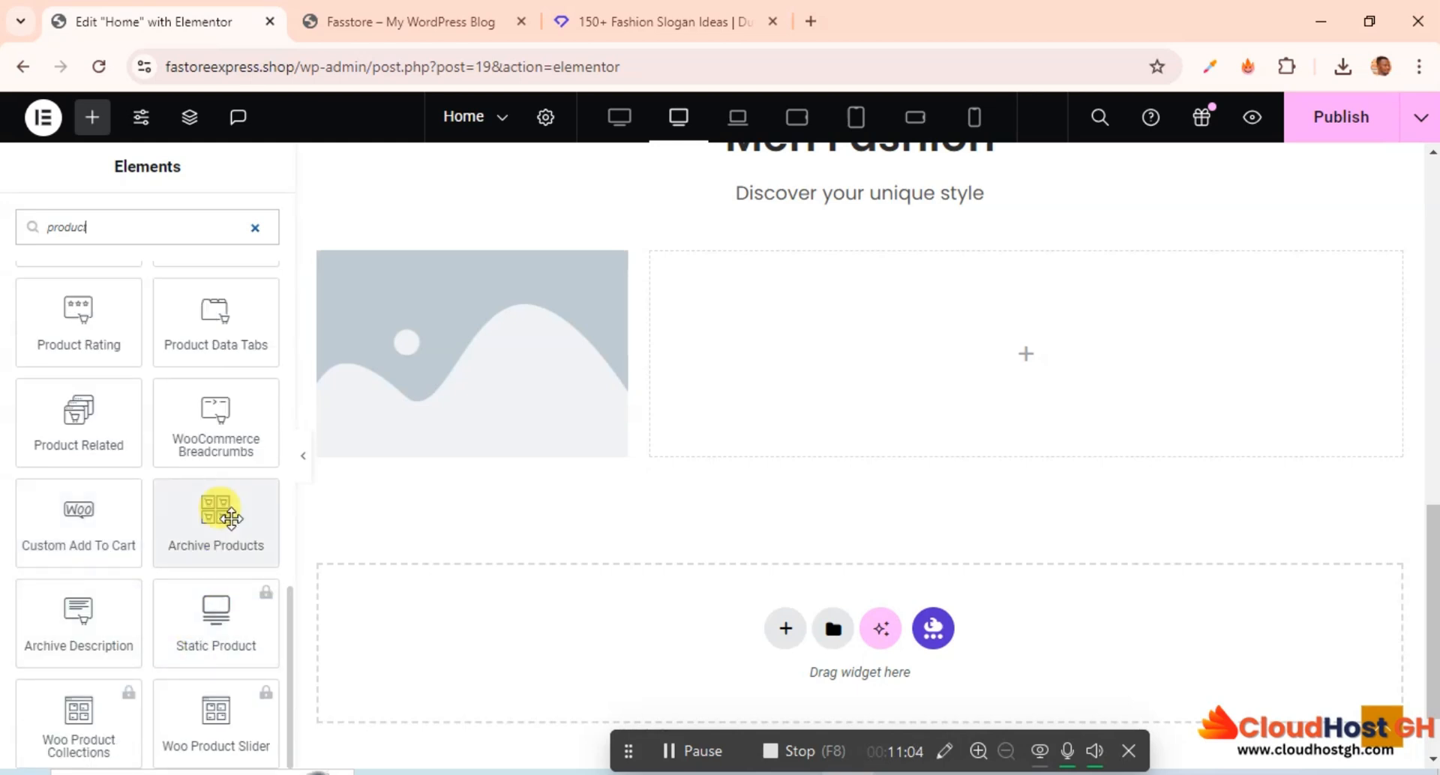
scroll(231, 518, "up", 12)
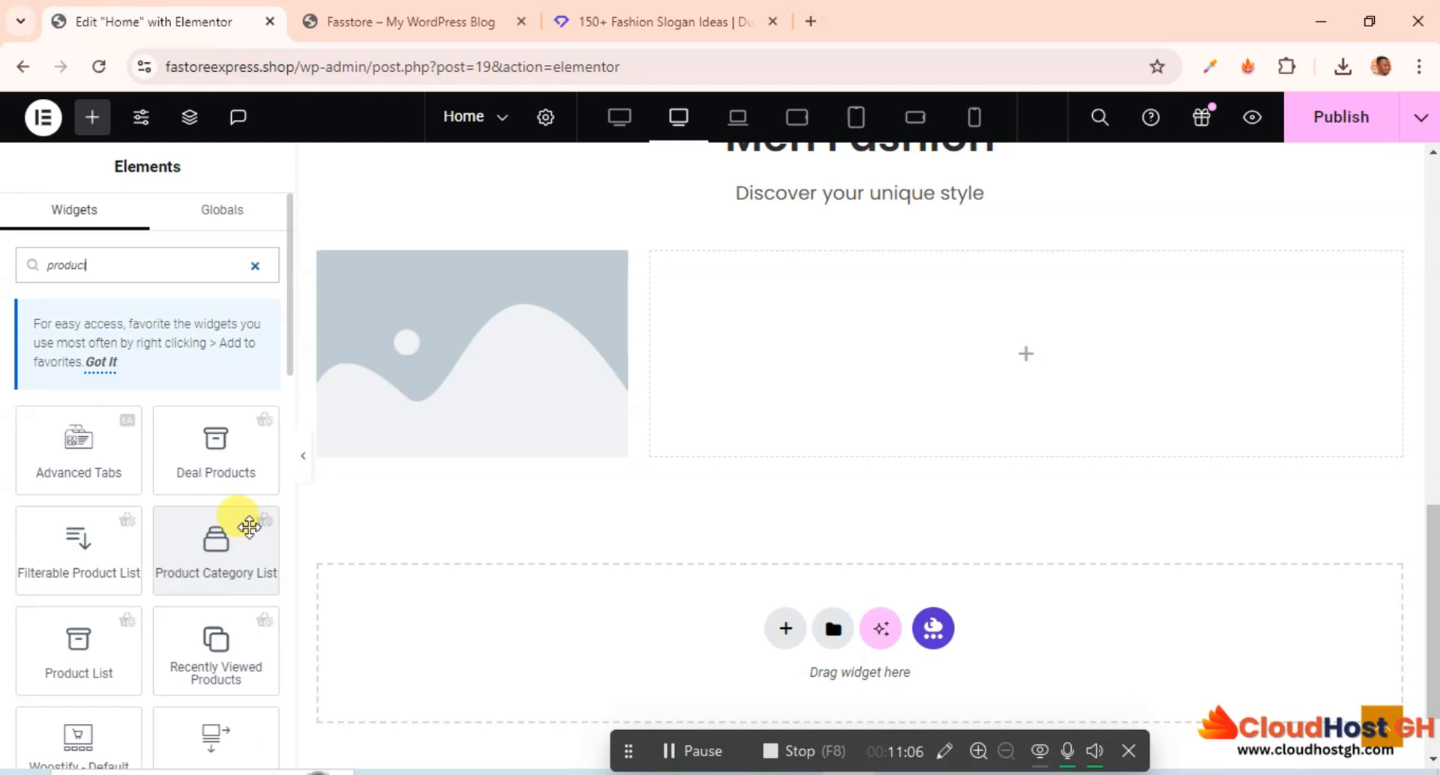
scroll(123, 570, "down", 2)
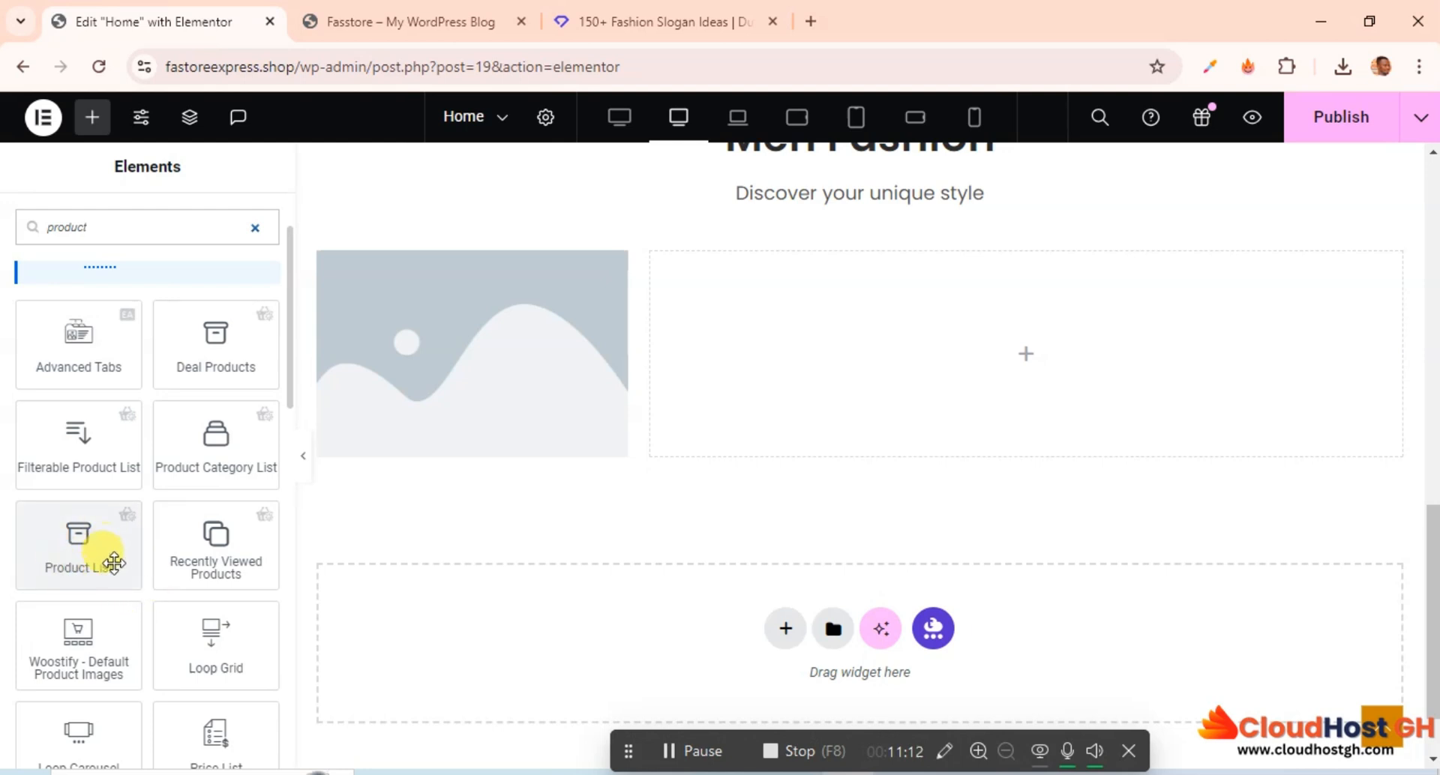
Switch to the Fasstore site tab, open the installed plugins page from the dashboard and look through the plugin list.
left_click(363, 19)
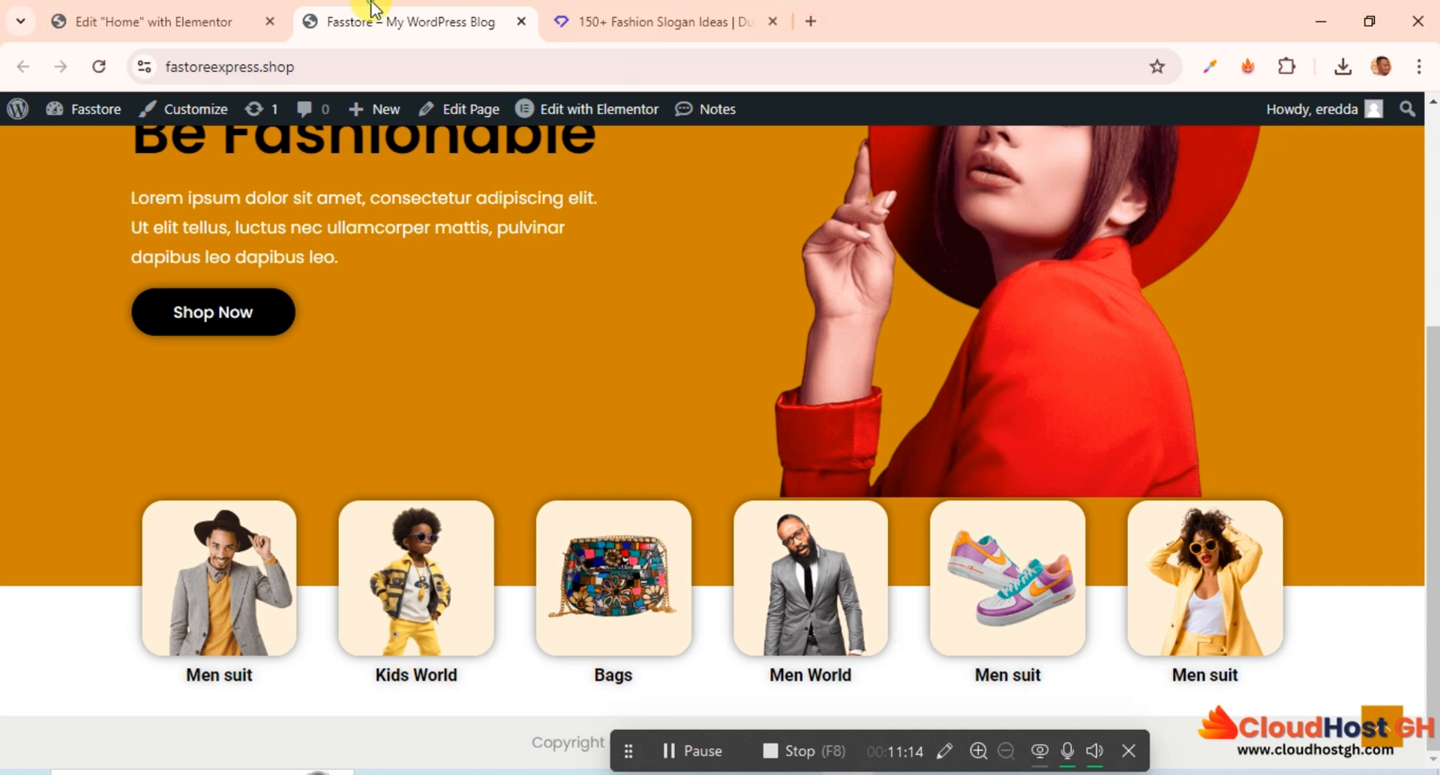
mouse_move(86, 120)
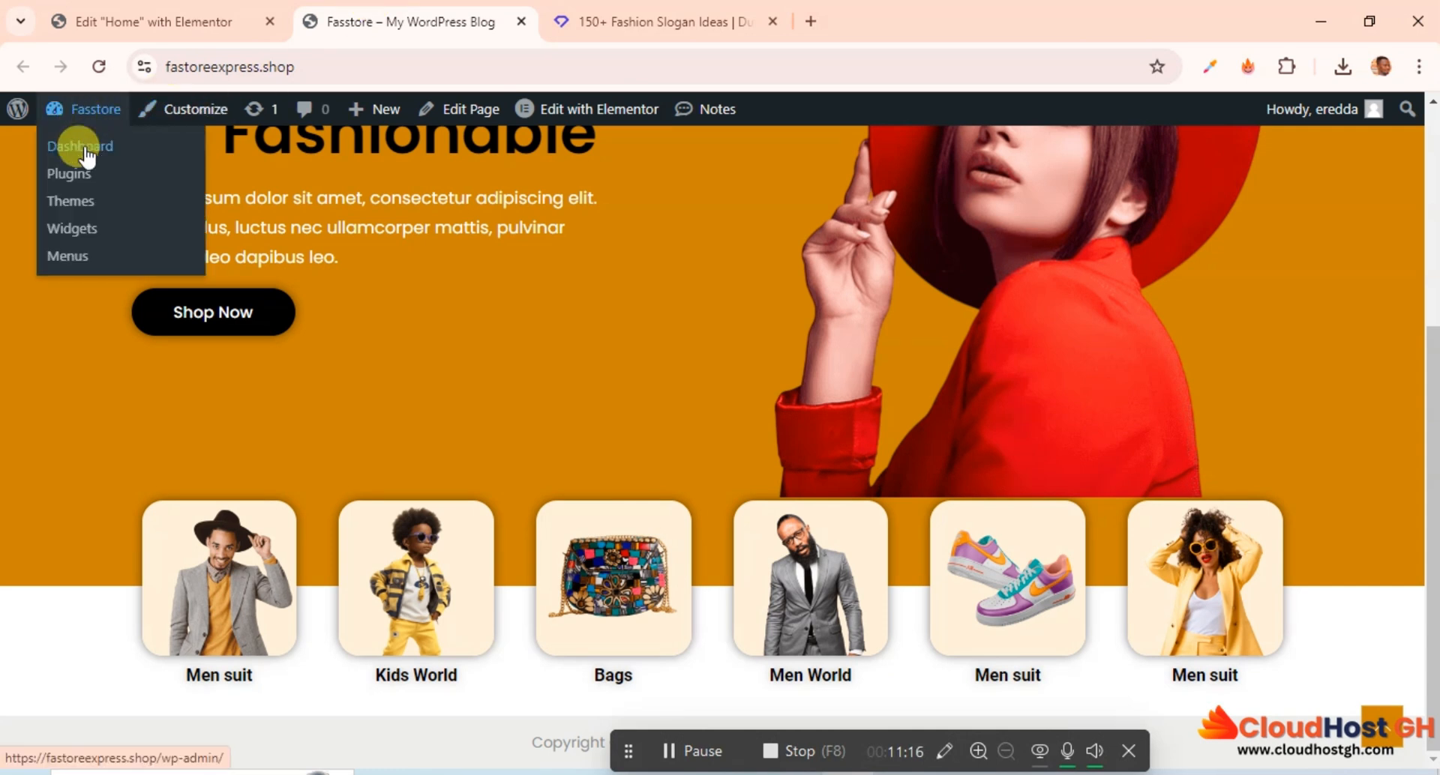
left_click(93, 150)
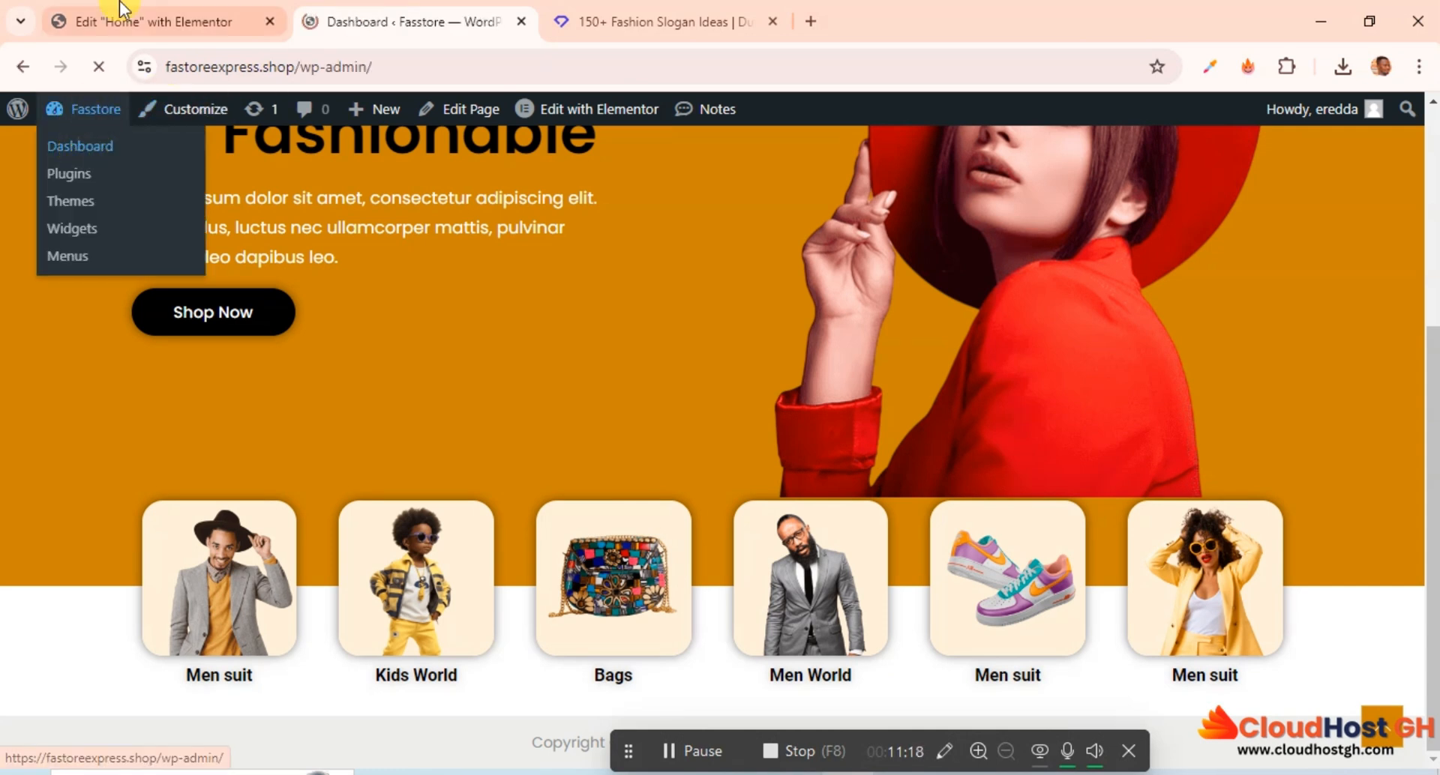
scroll(147, 487, "down", 3)
scroll(147, 487, "up", 4)
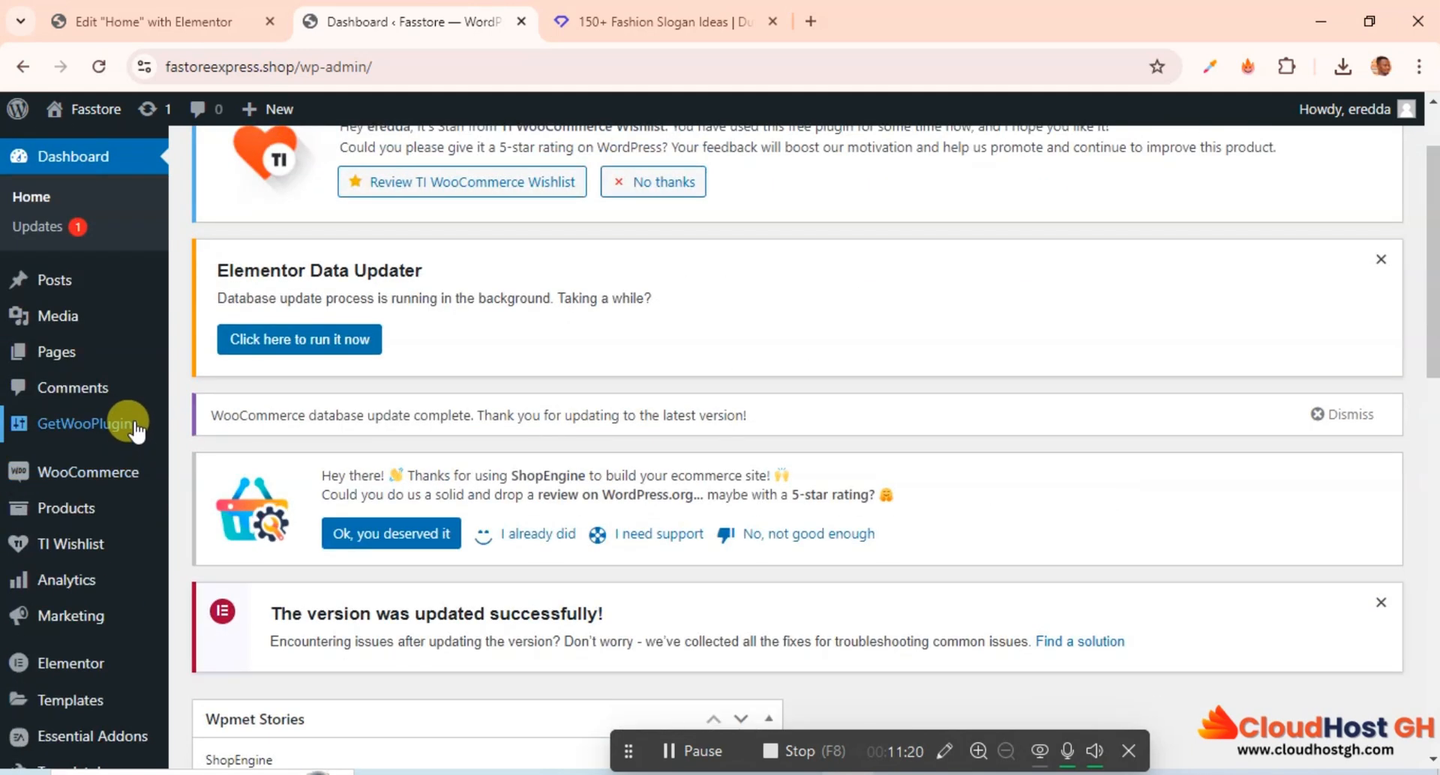
mouse_move(97, 505)
mouse_move(108, 477)
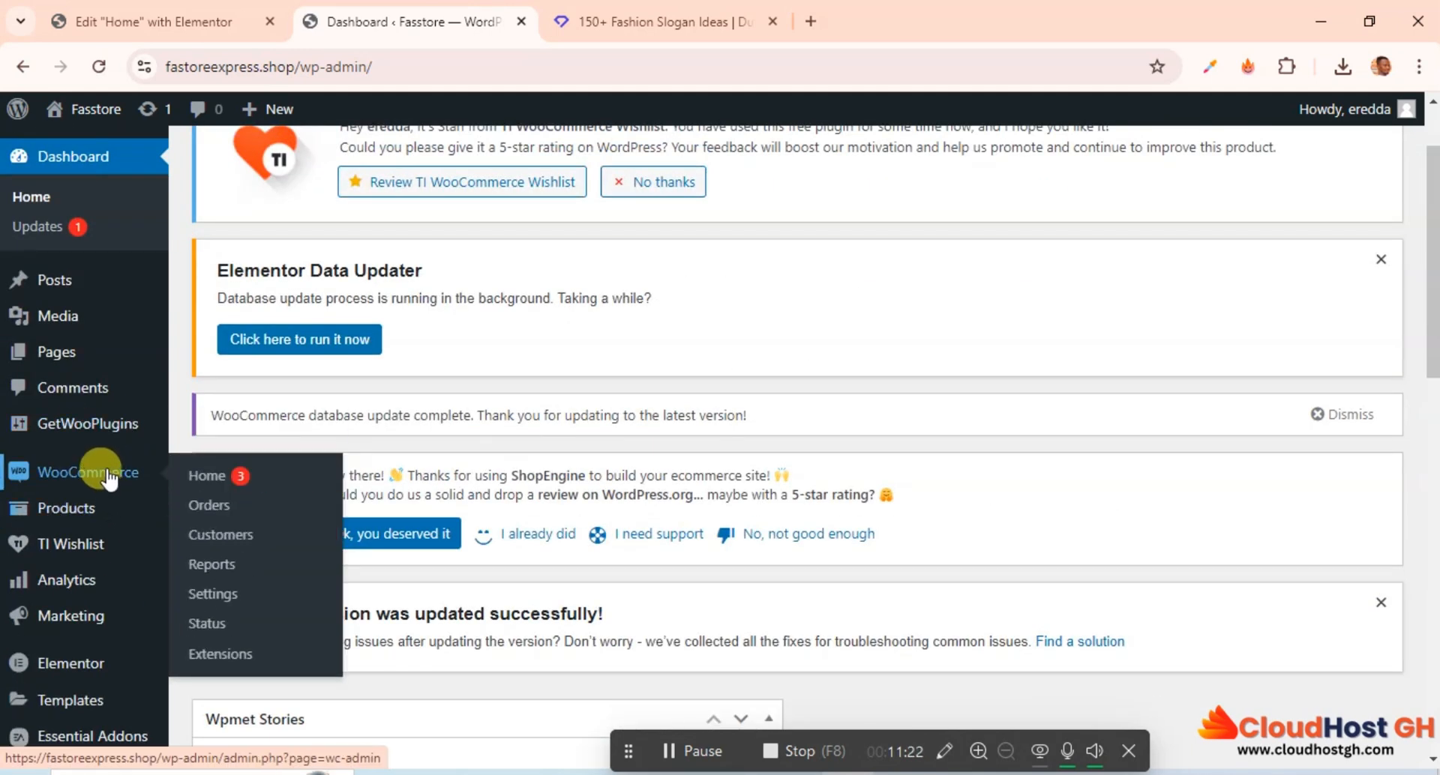
scroll(97, 460, "down", 4)
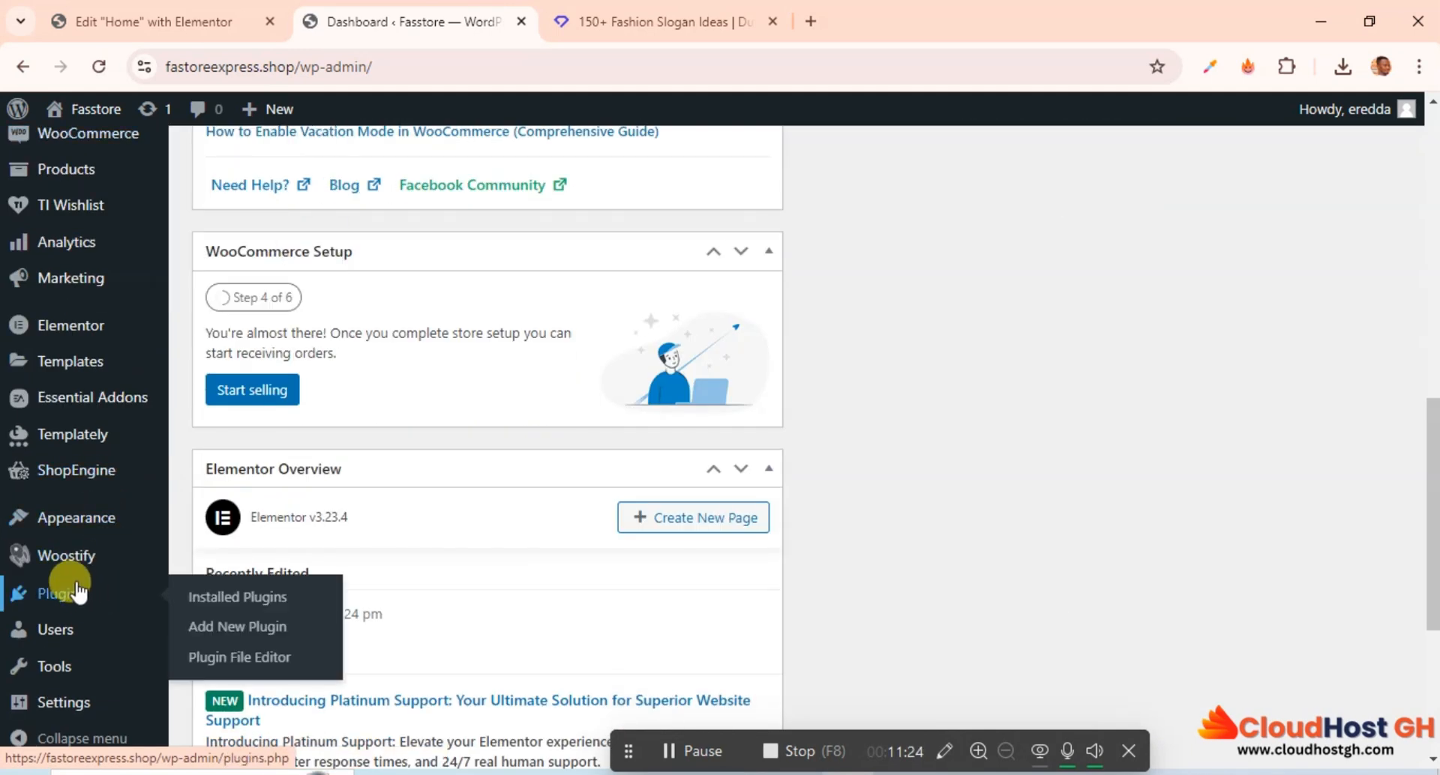
left_click(74, 607)
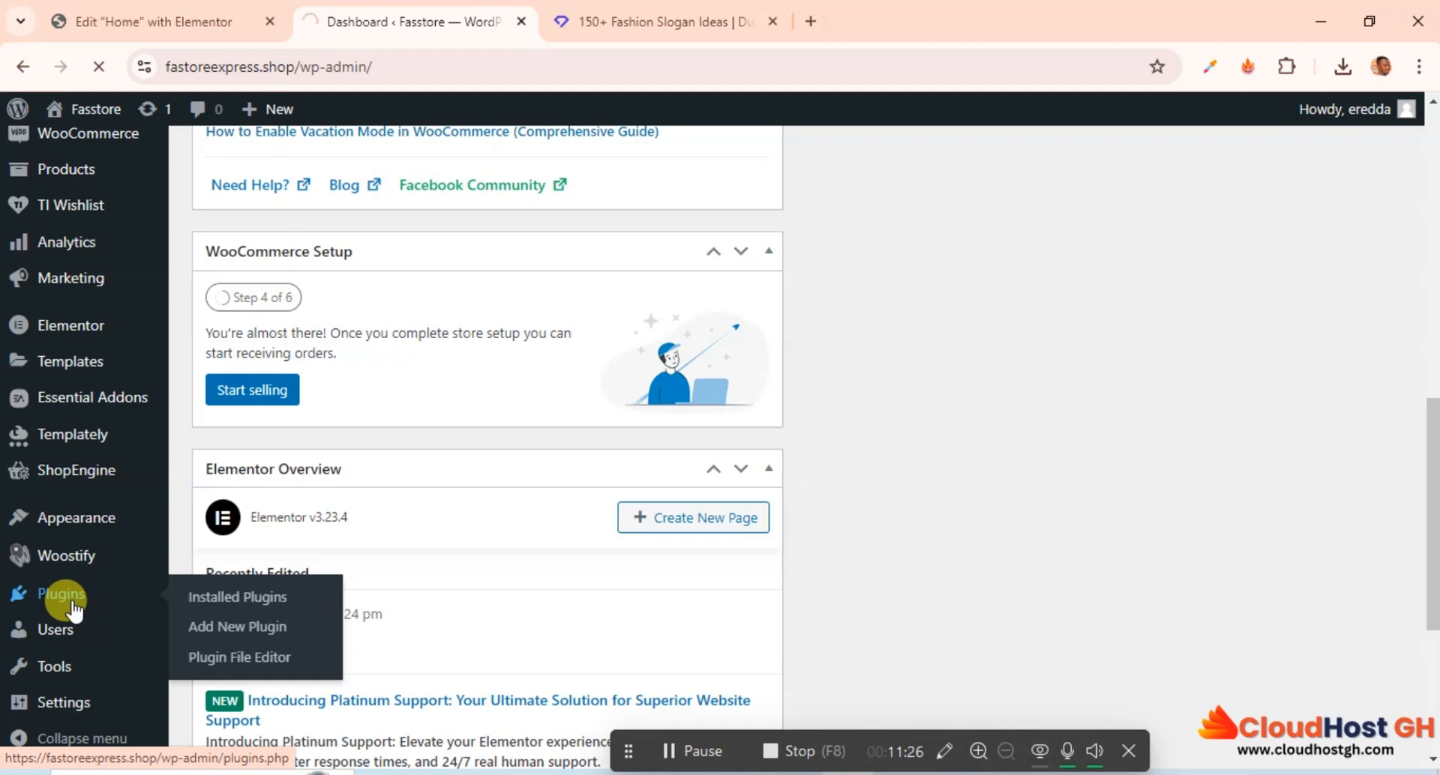
scroll(614, 586, "down", 10)
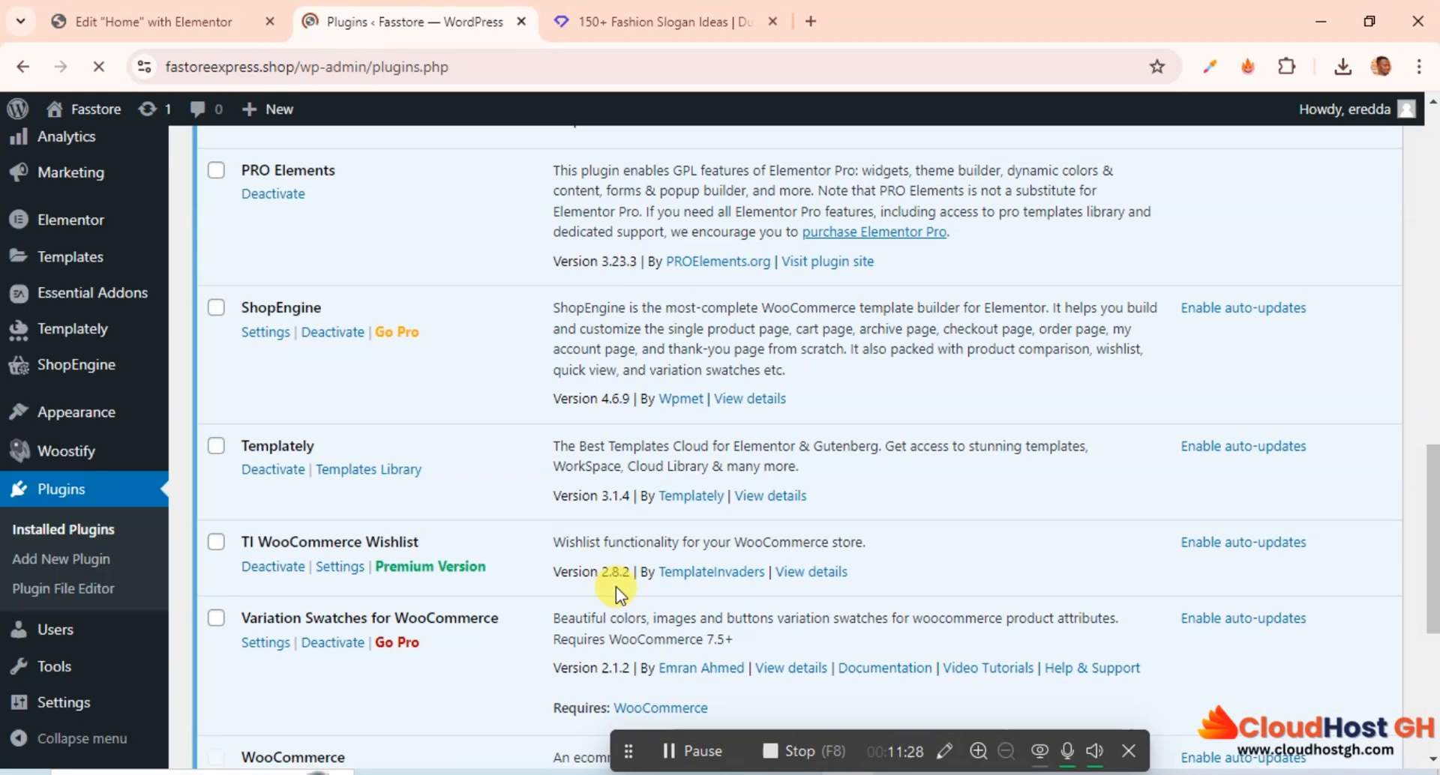
scroll(615, 586, "down", 5)
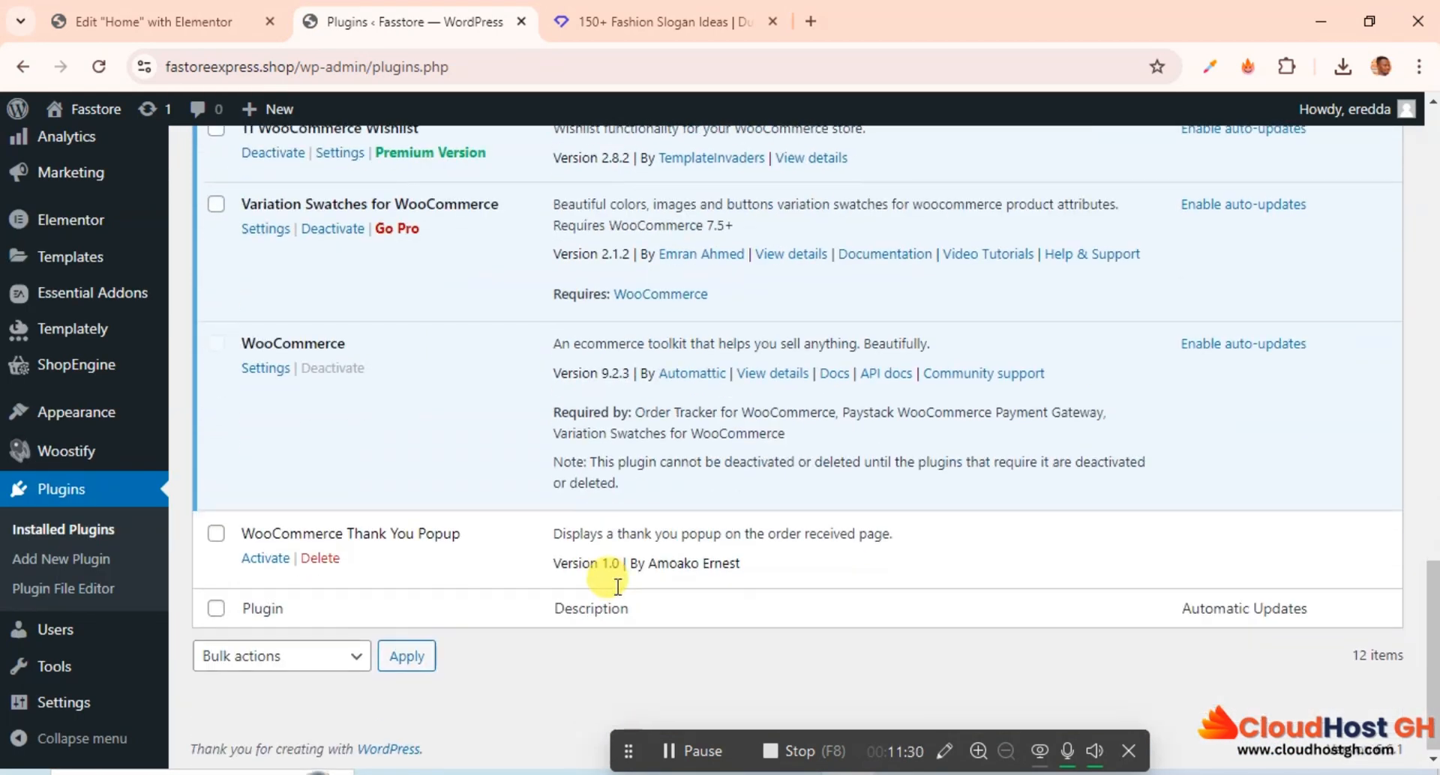
scroll(616, 586, "up", 7)
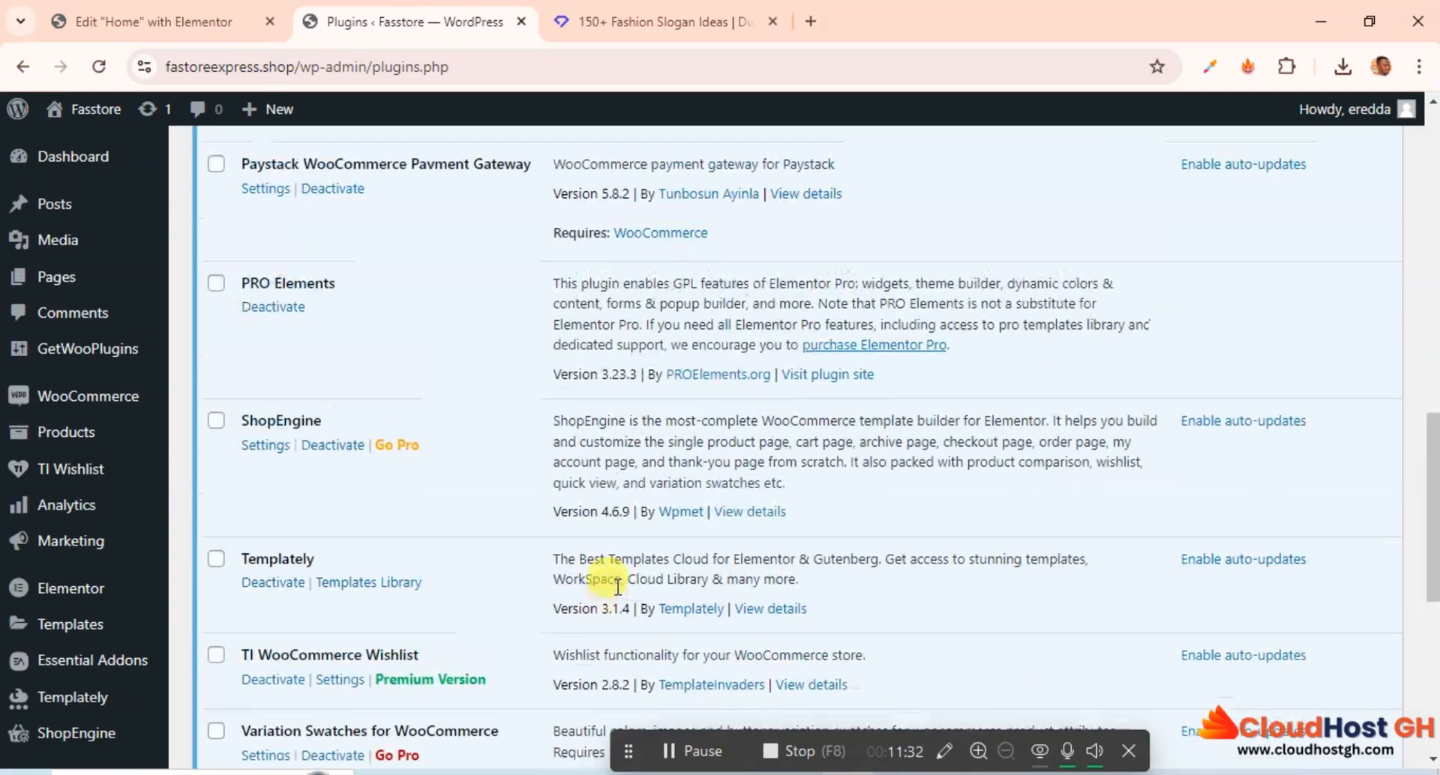
Return to the Elementor editor and add a Product List widget to the empty container beside the image placeholder.
left_click(183, 15)
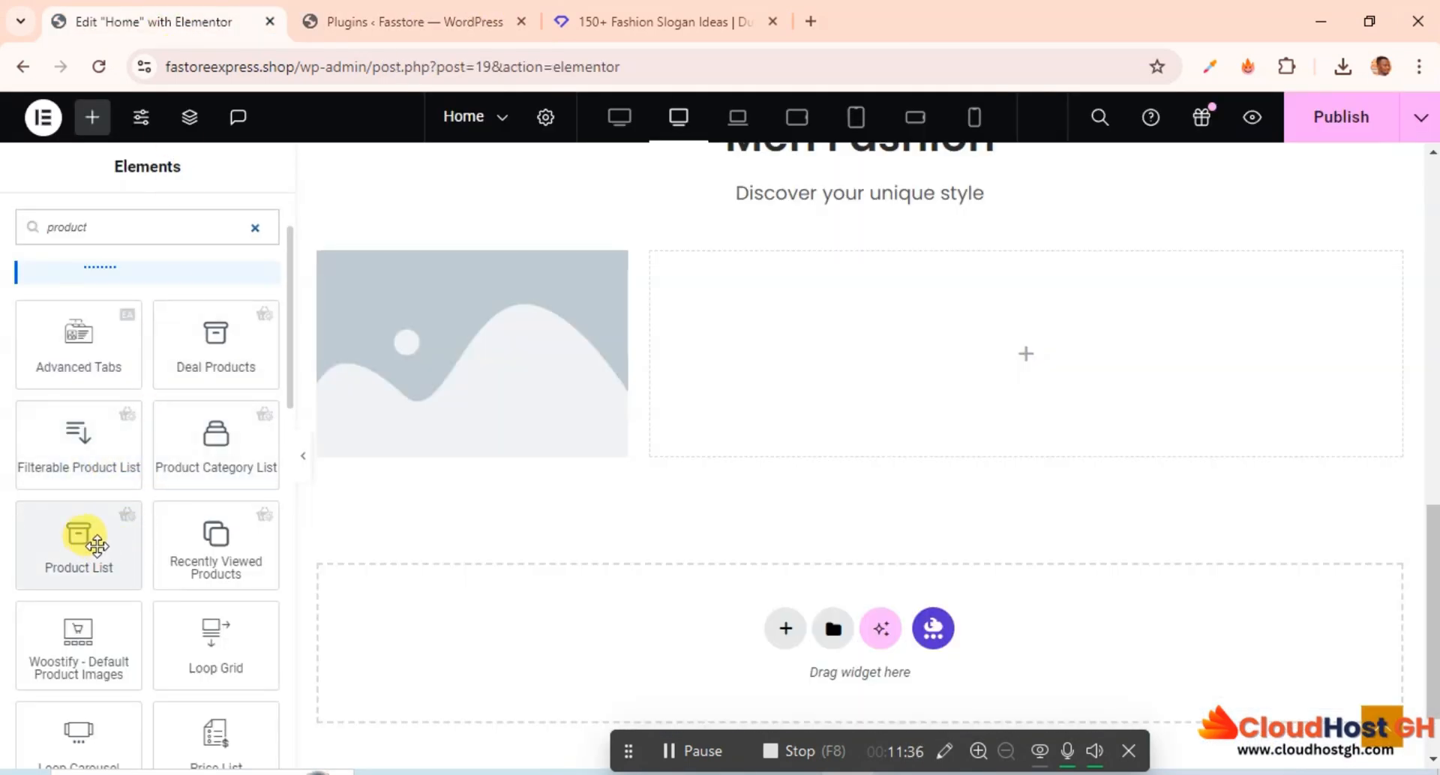
left_click_drag(72, 545, 1050, 409)
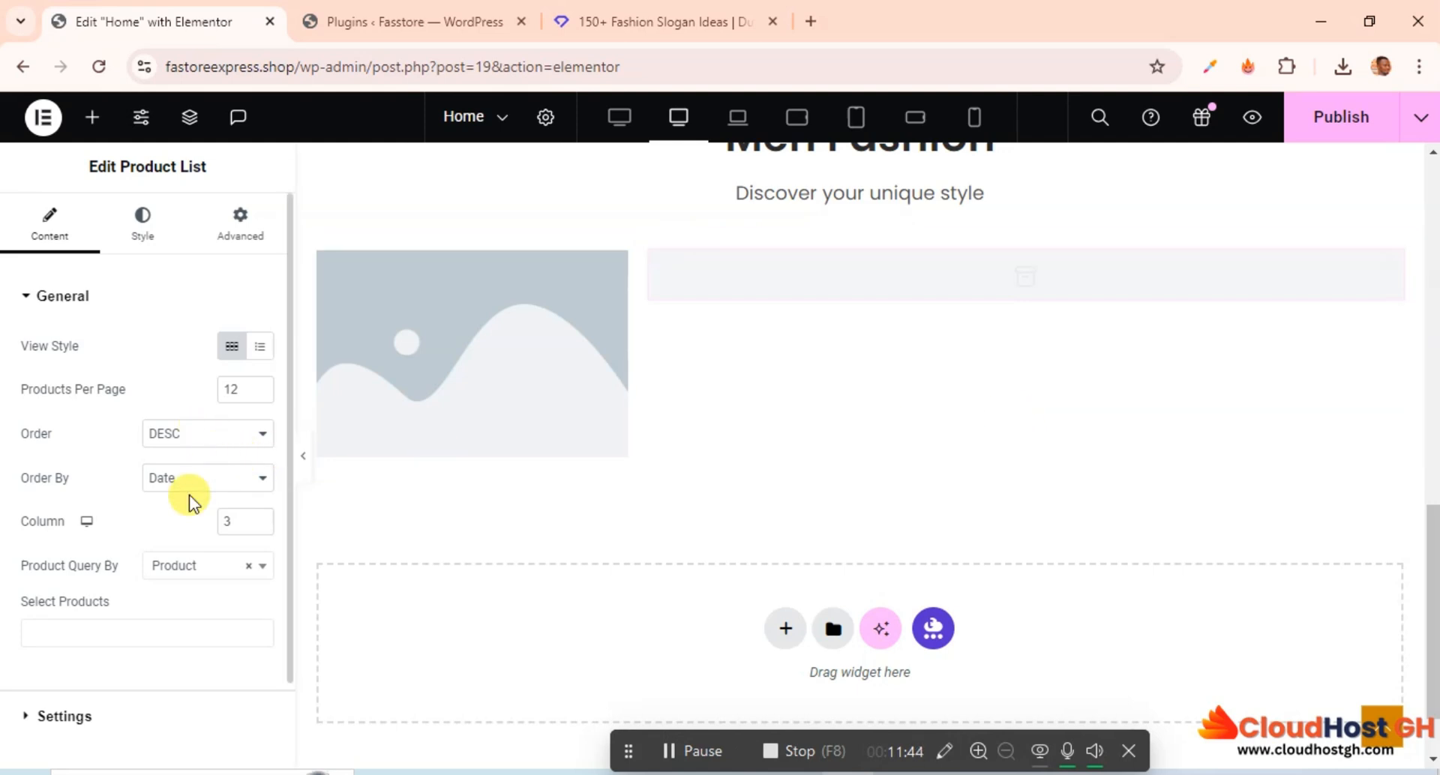
scroll(772, 473, "down", 2)
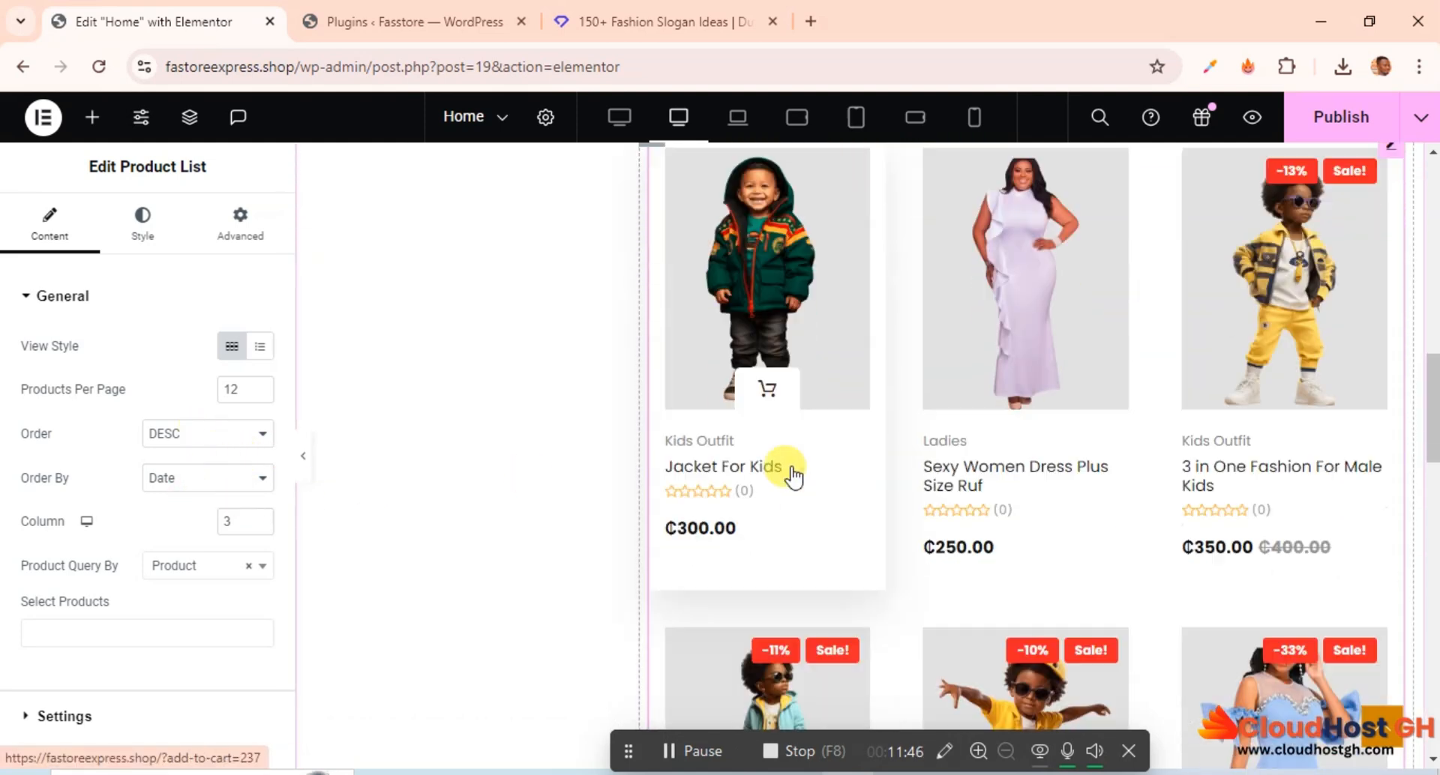
scroll(793, 474, "down", 9)
scroll(794, 476, "up", 7)
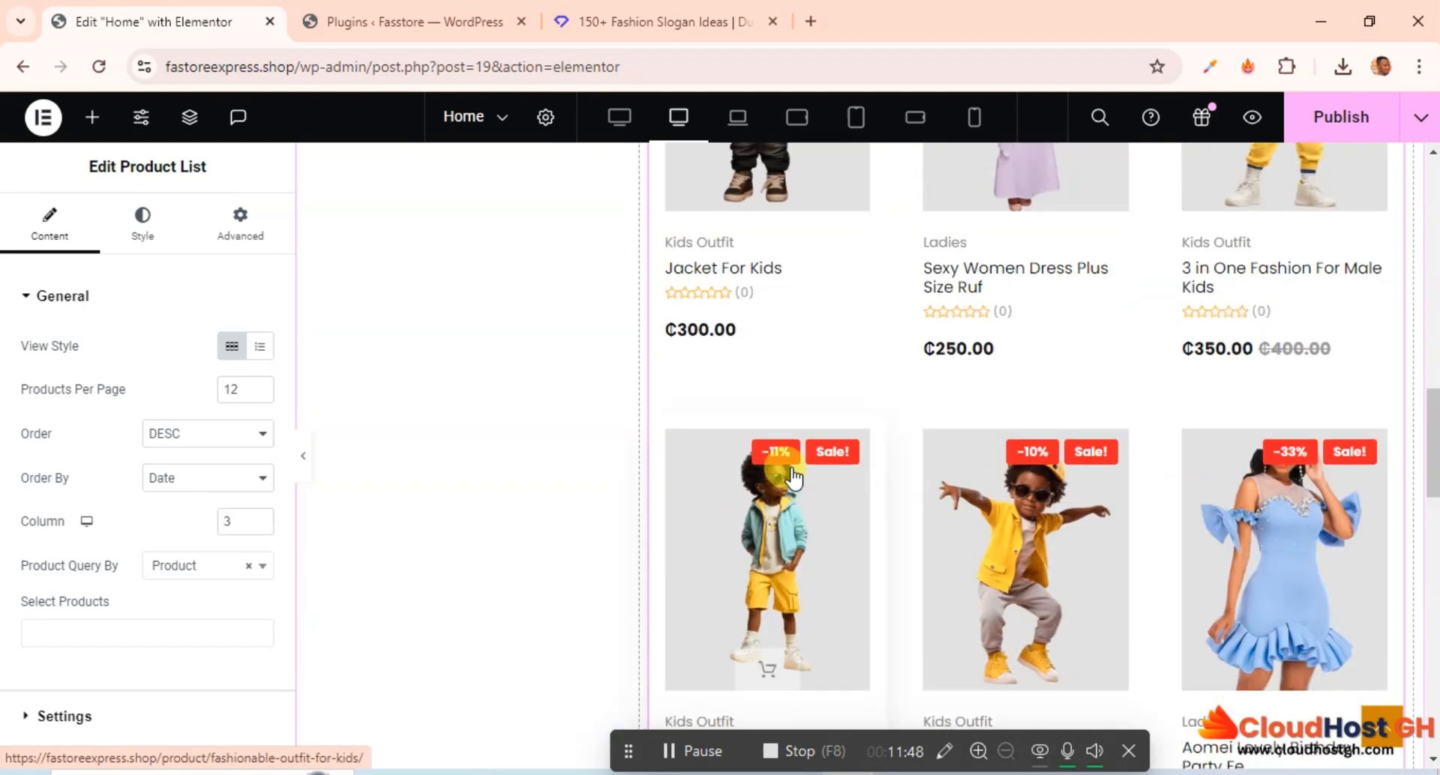
scroll(794, 477, "up", 3)
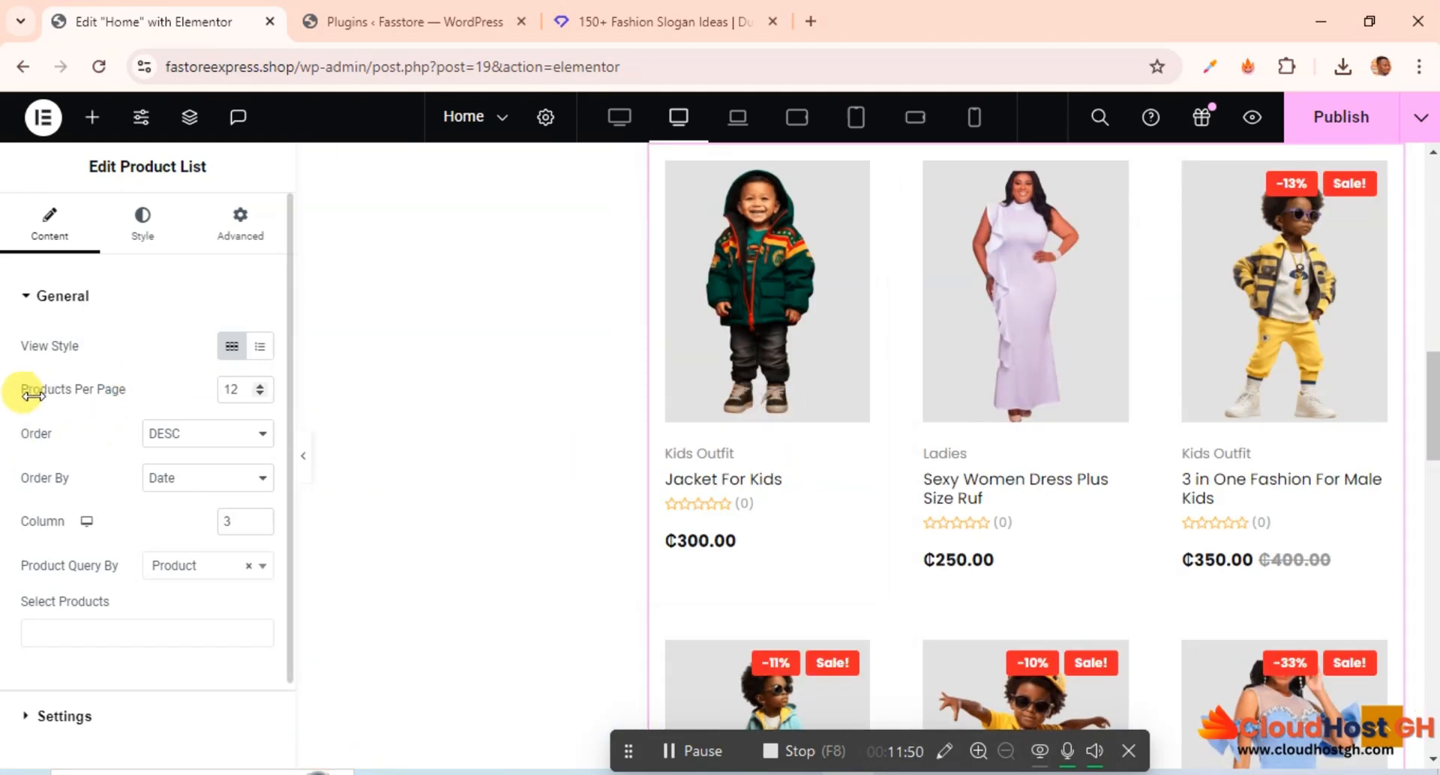
Set the Product List widget to show 3 products per page and check the grid beside the image.
left_click(259, 395)
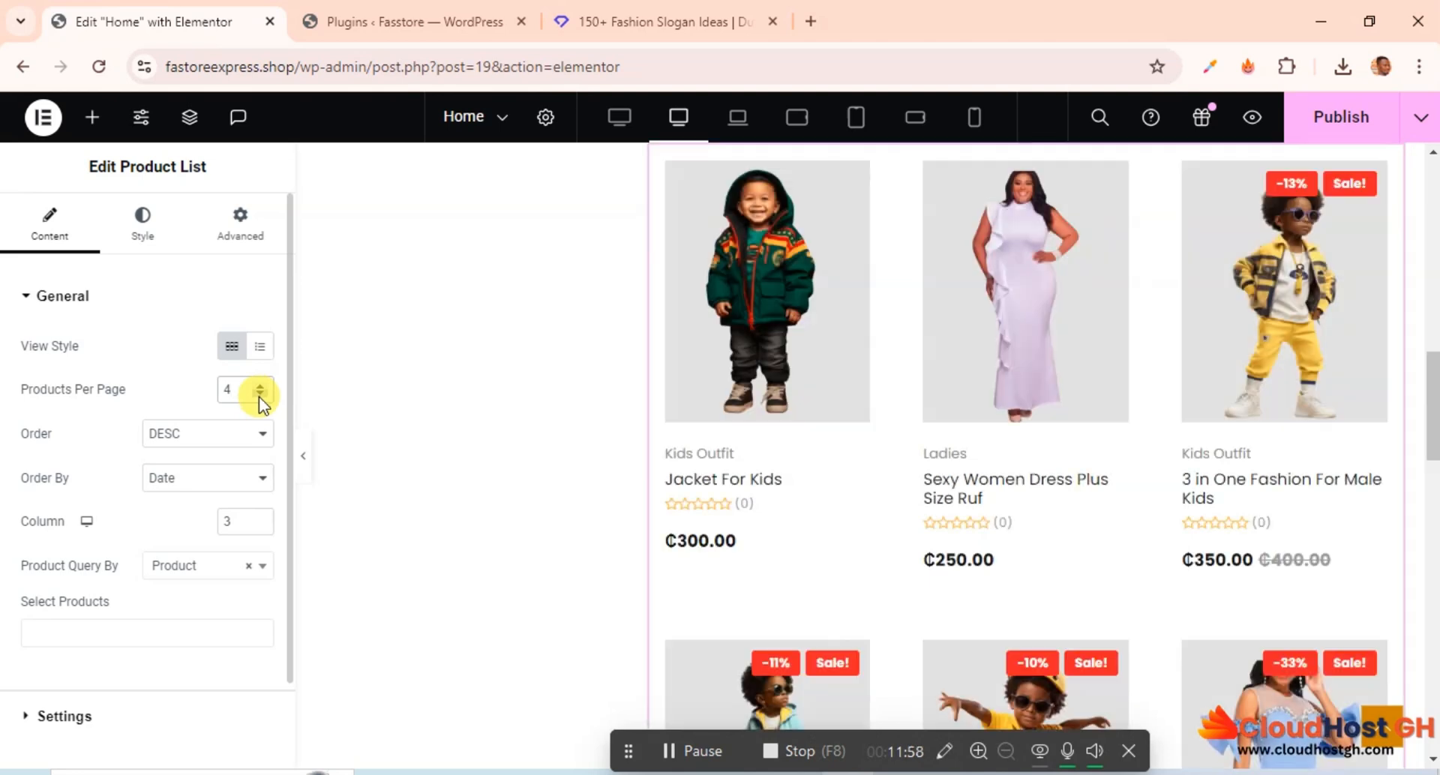
left_click(260, 395)
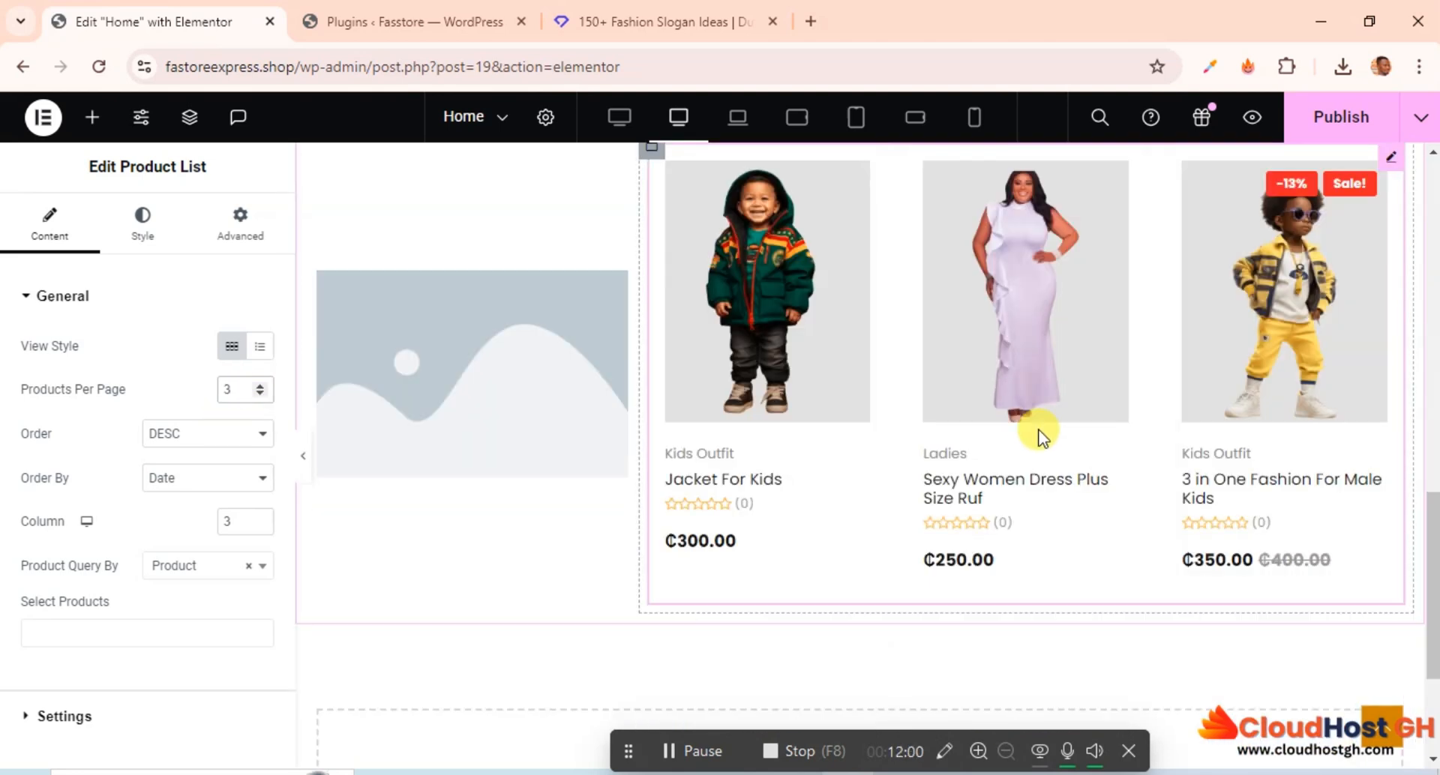
scroll(1038, 429, "up", 3)
scroll(1037, 429, "down", 2)
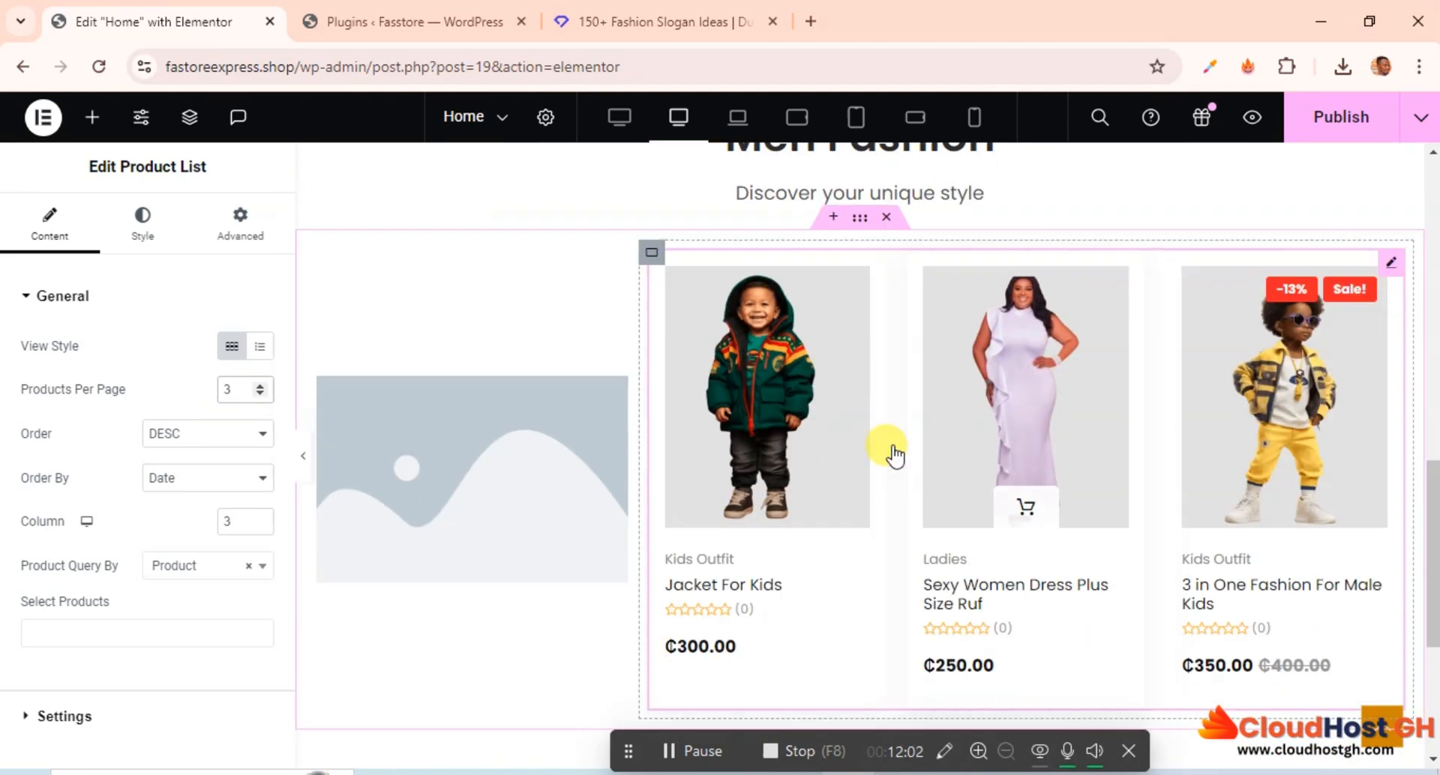
scroll(611, 462, "down", 2)
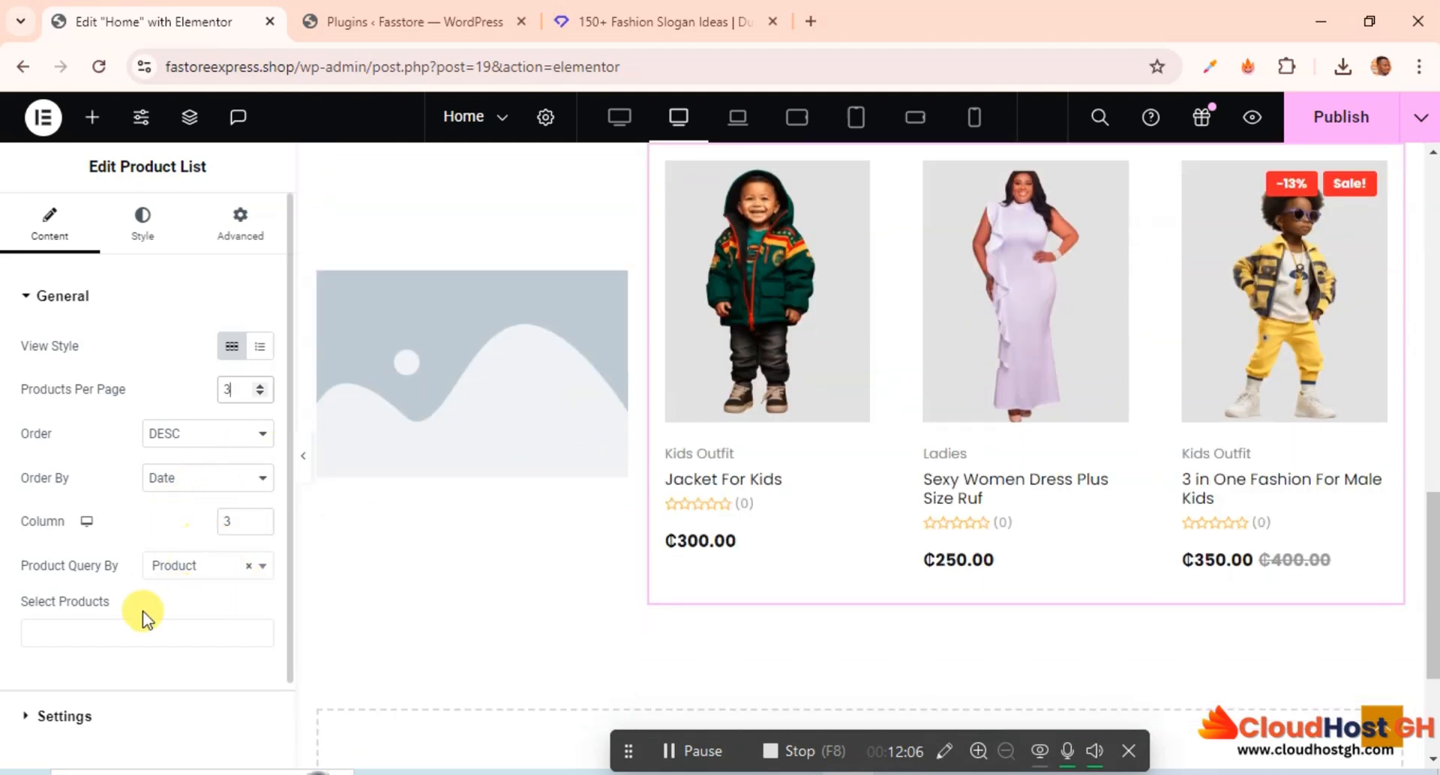
Query the Product List by Category and select the T-Shirt category.
scroll(150, 615, "down", 1)
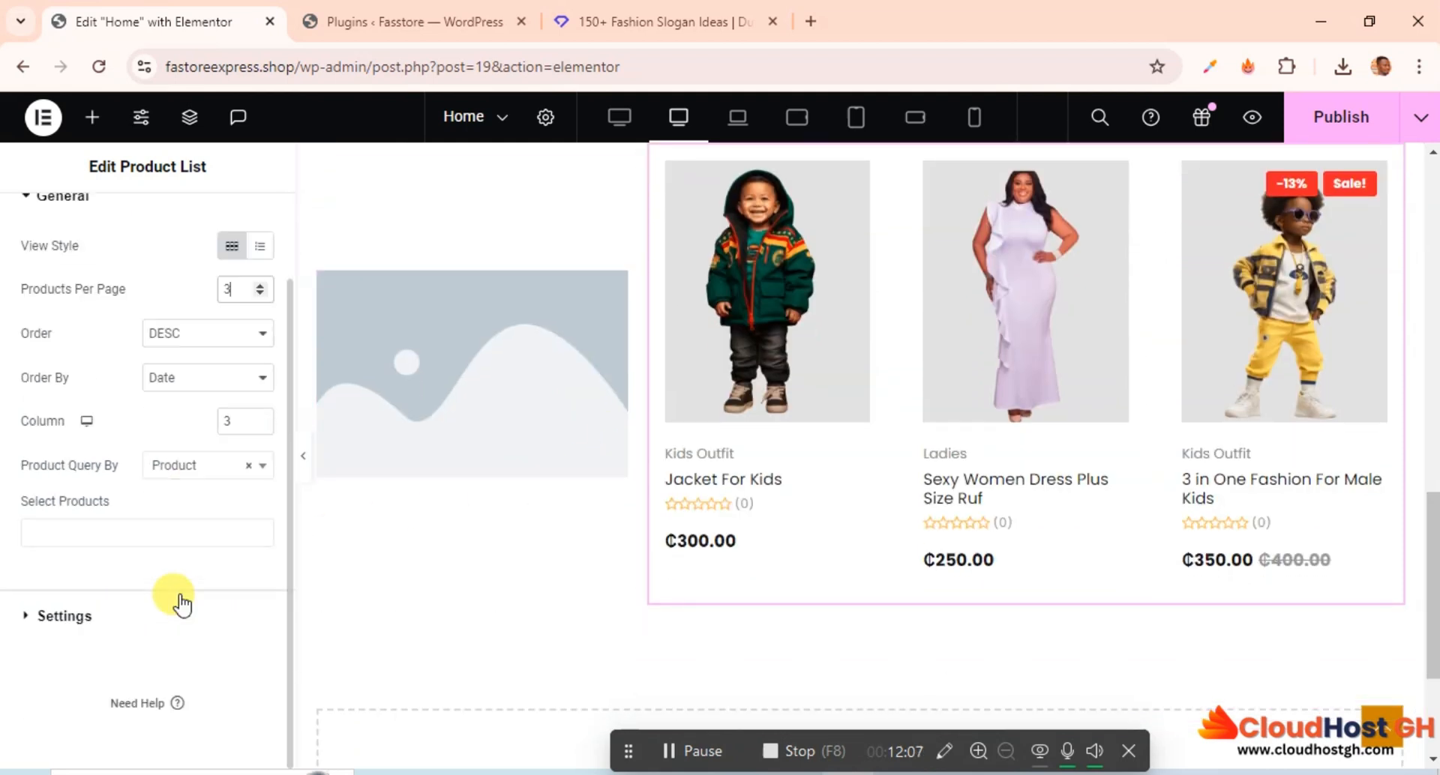
left_click(186, 466)
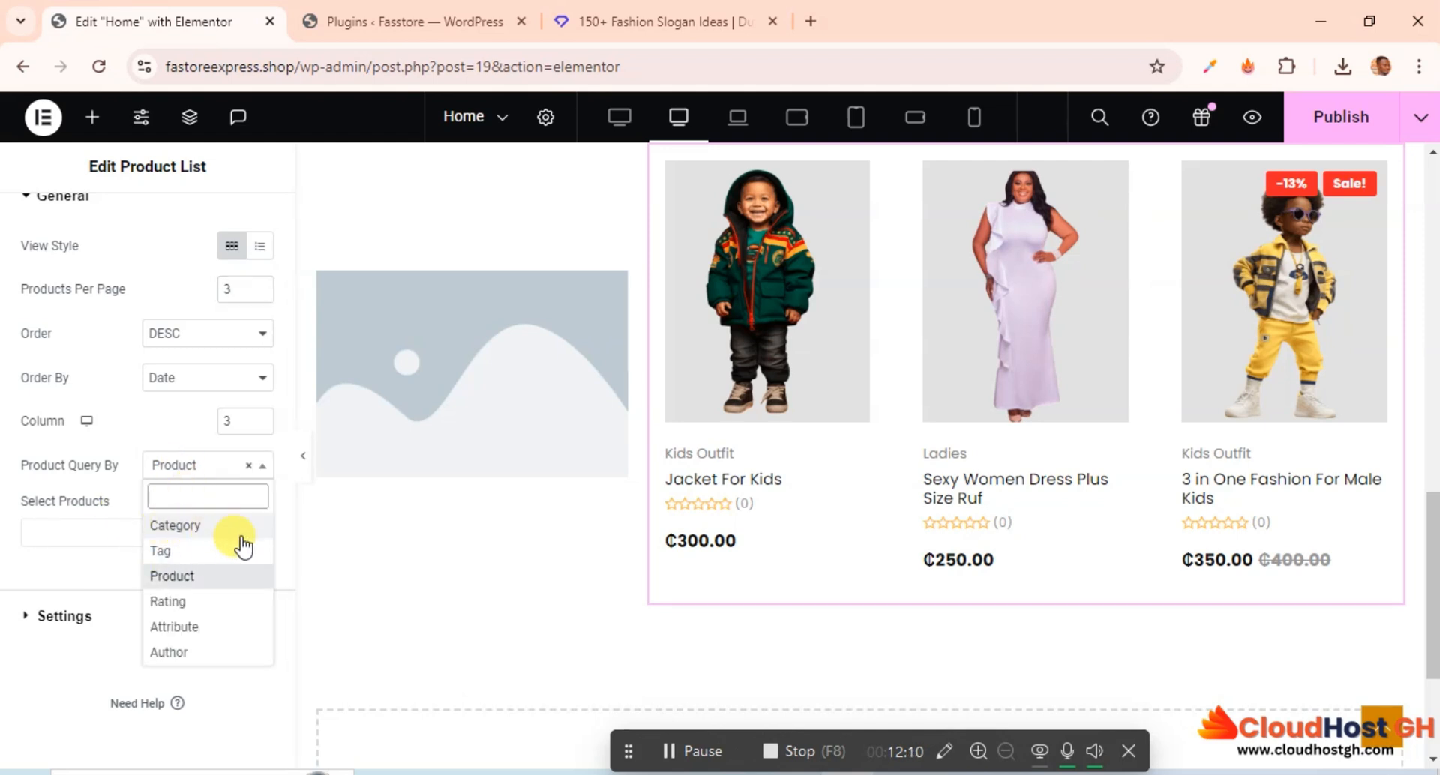
left_click(180, 526)
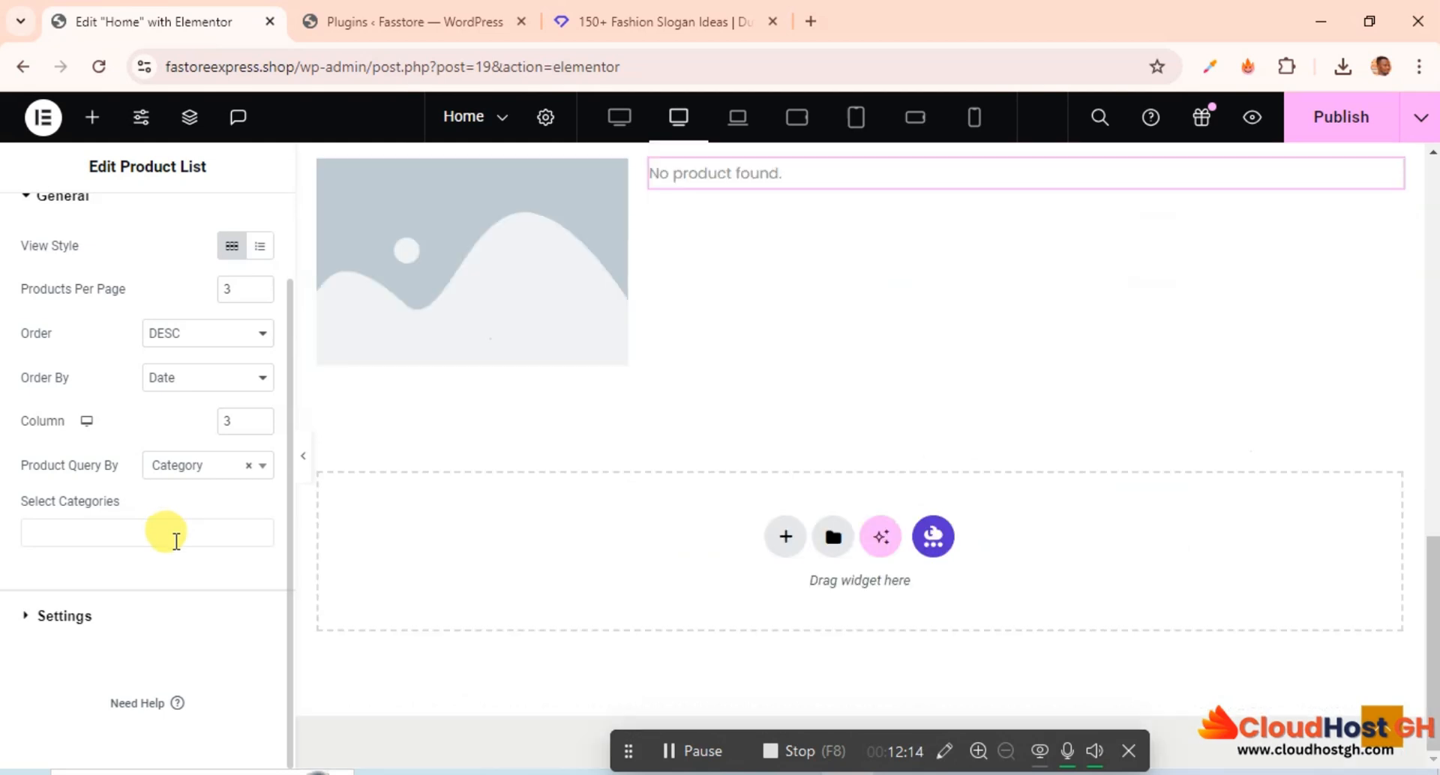
left_click(154, 529)
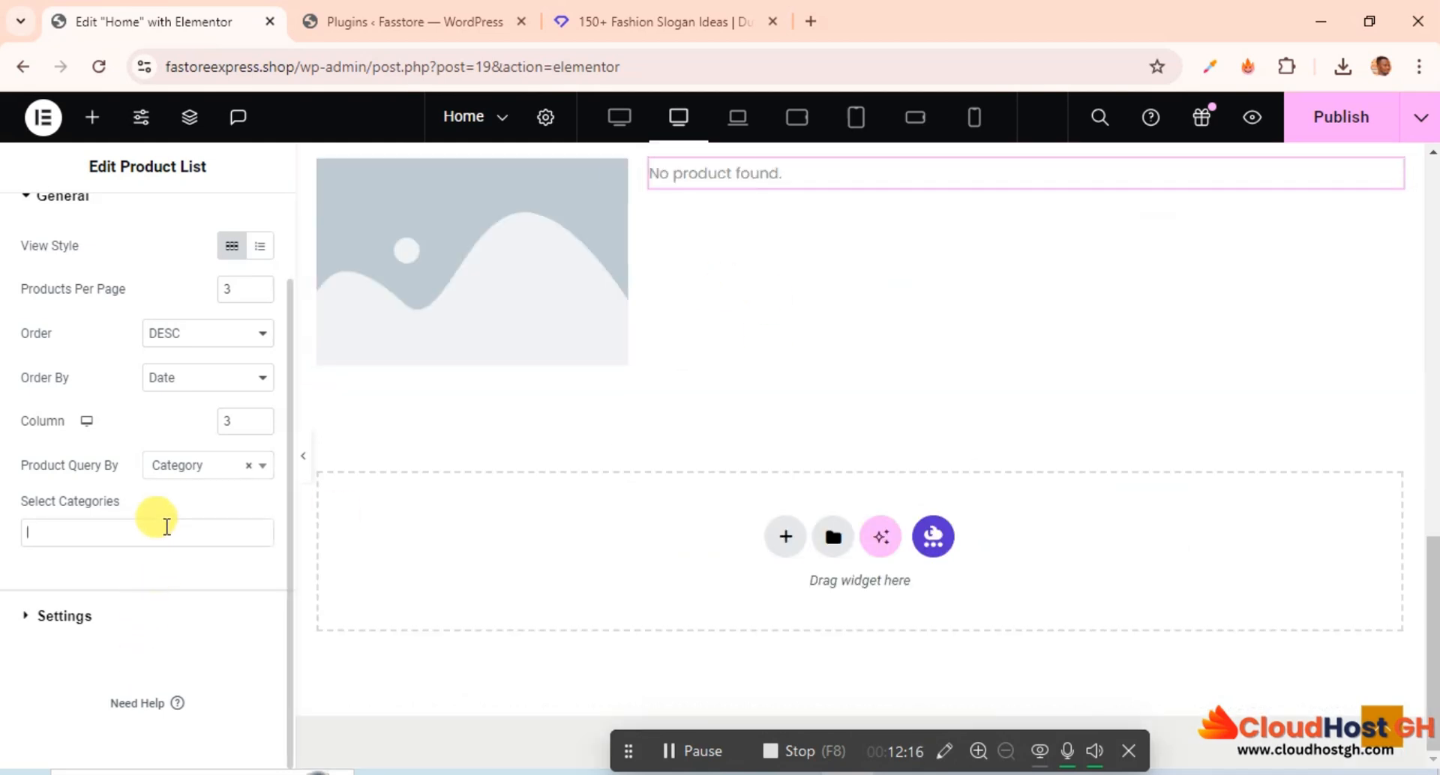
left_click(165, 525)
left_click(157, 535)
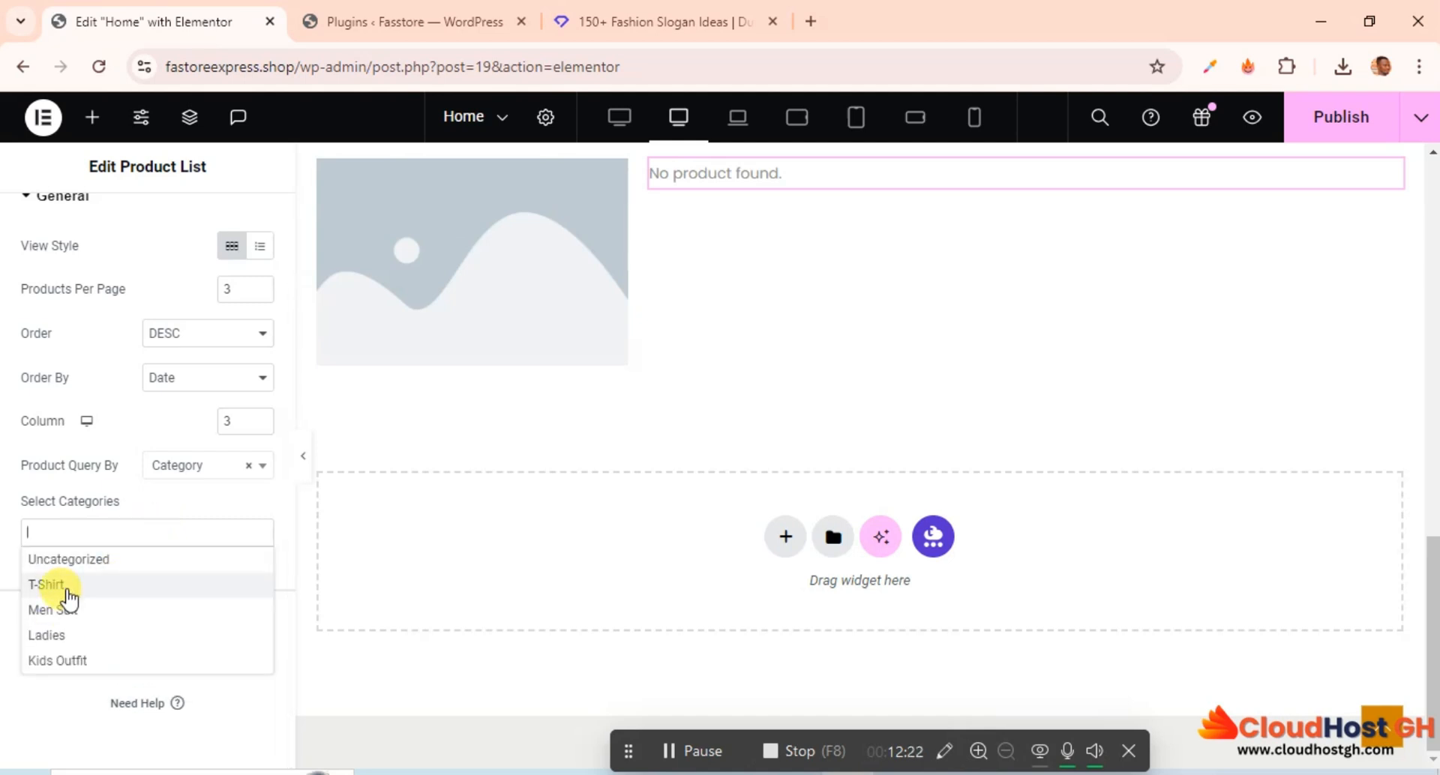
left_click(64, 586)
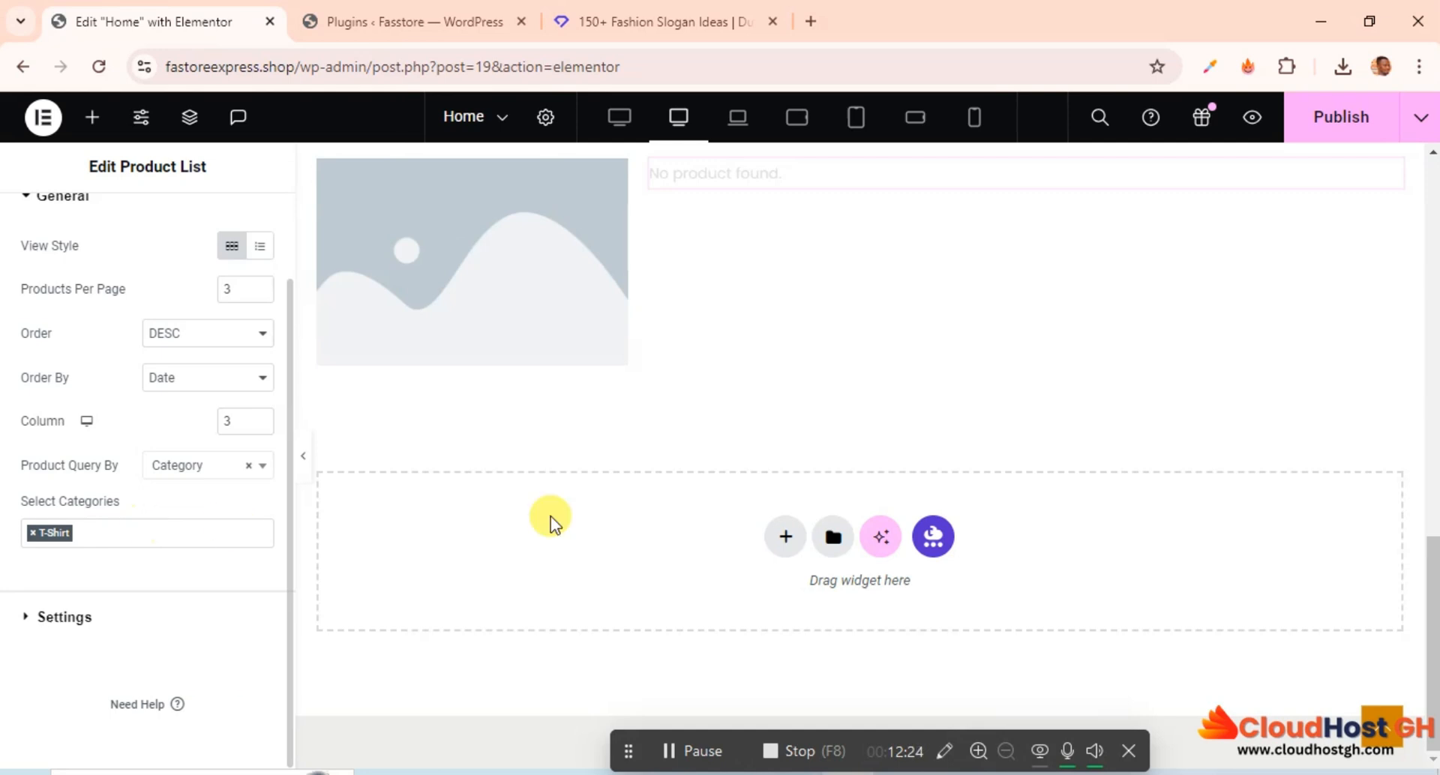
Add the Men Suit category to the Product List's category selection alongside T-Shirt and check the product grid.
scroll(948, 469, "down", 3)
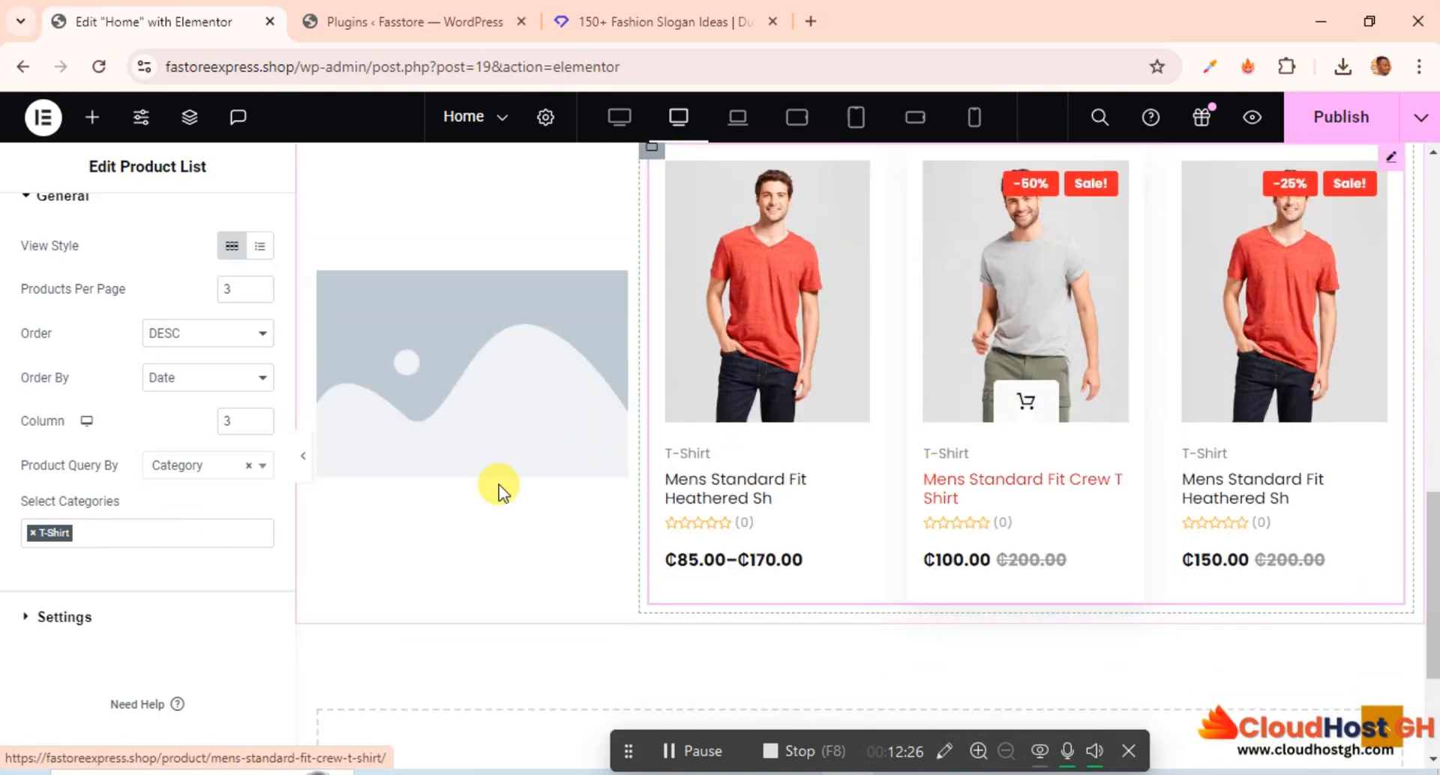
left_click(134, 539)
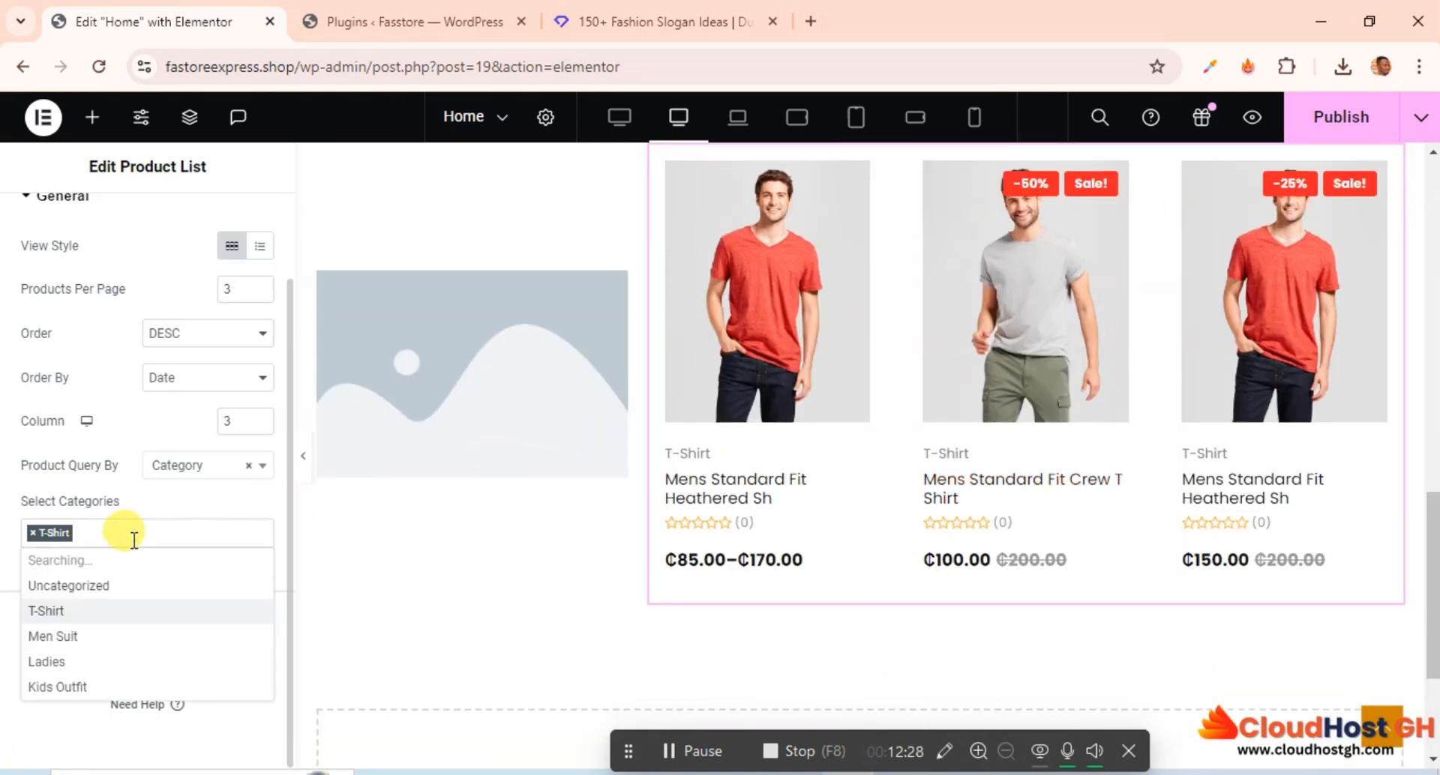
left_click(82, 637)
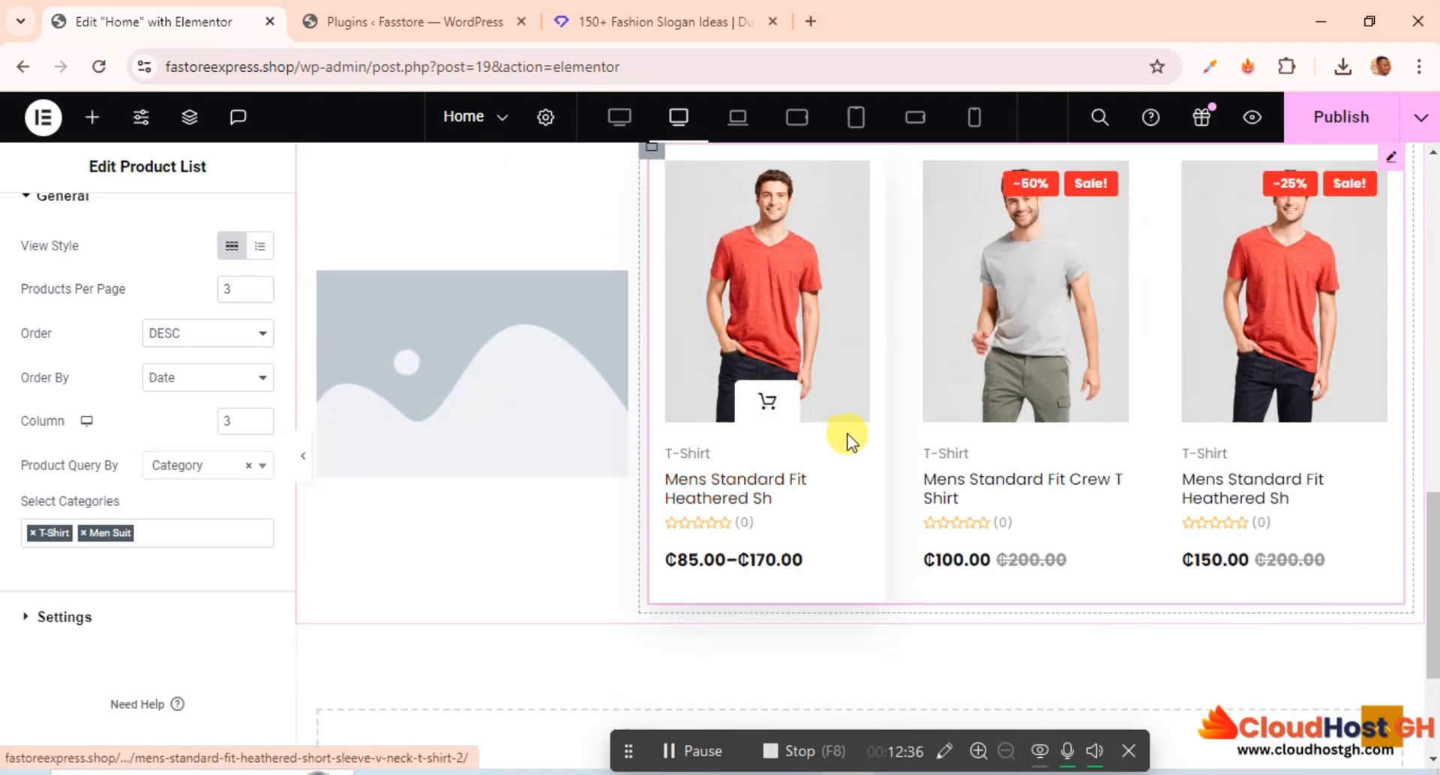
scroll(1046, 360, "up", 4)
scroll(1047, 360, "down", 3)
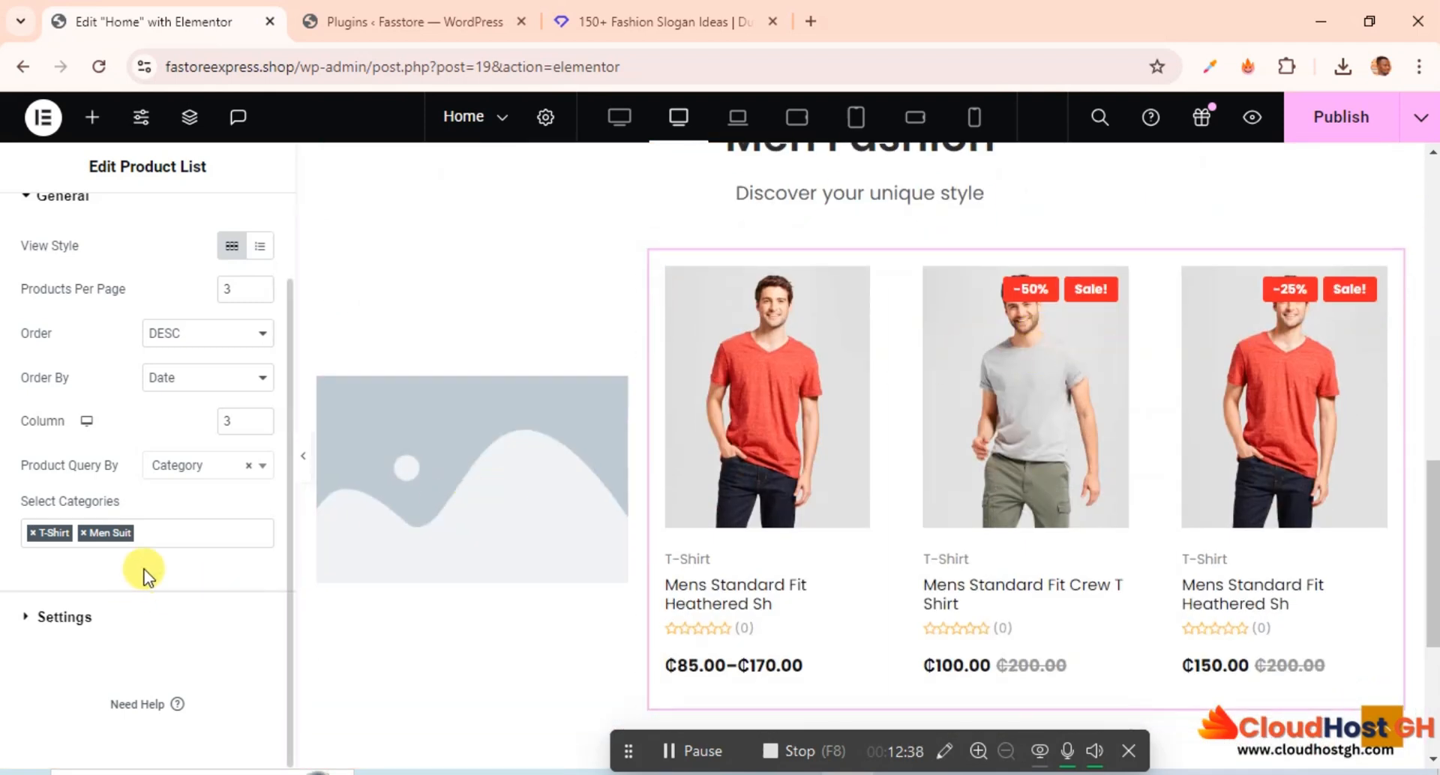
left_click(154, 538)
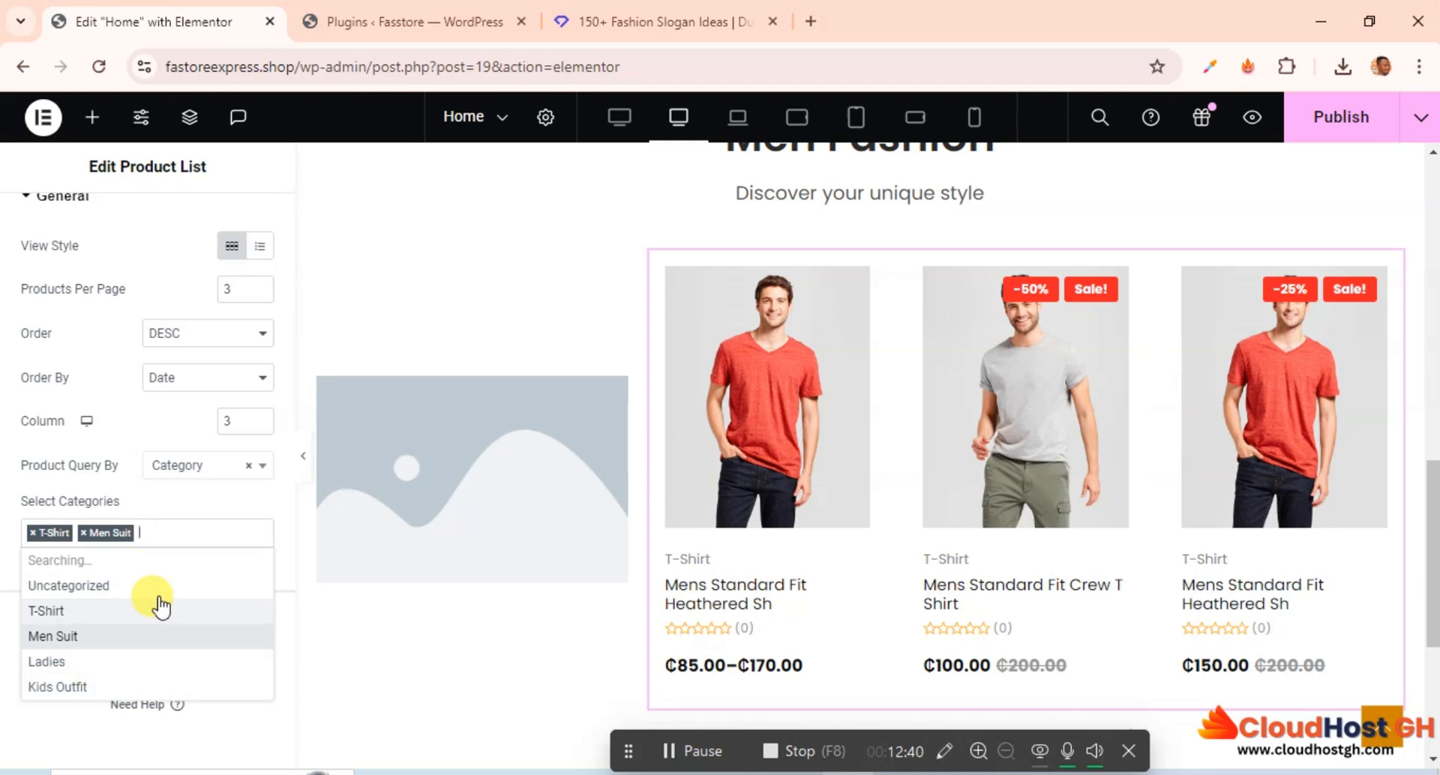
left_click(192, 501)
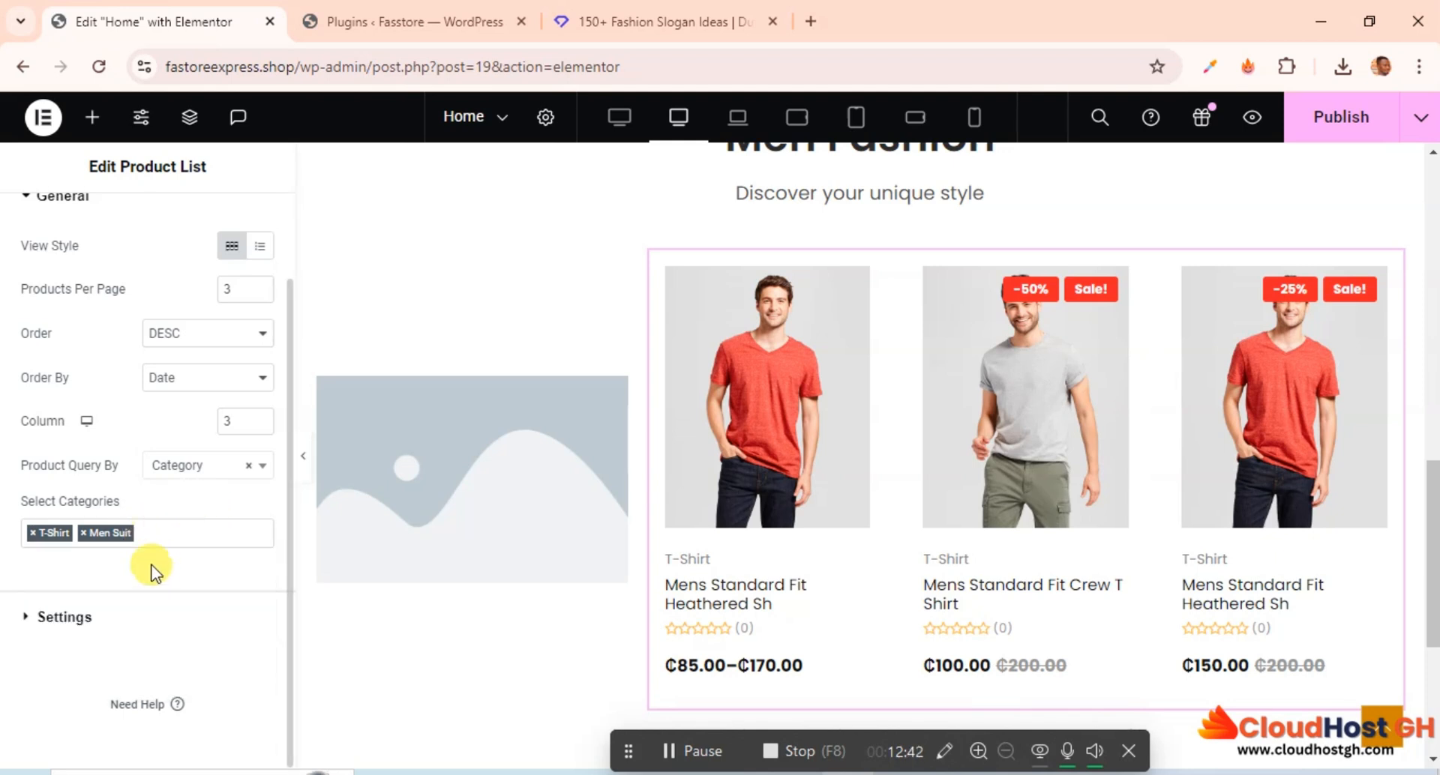
Review the Product List's badge settings and set the Product Wrap content alignment to center.
left_click(65, 618)
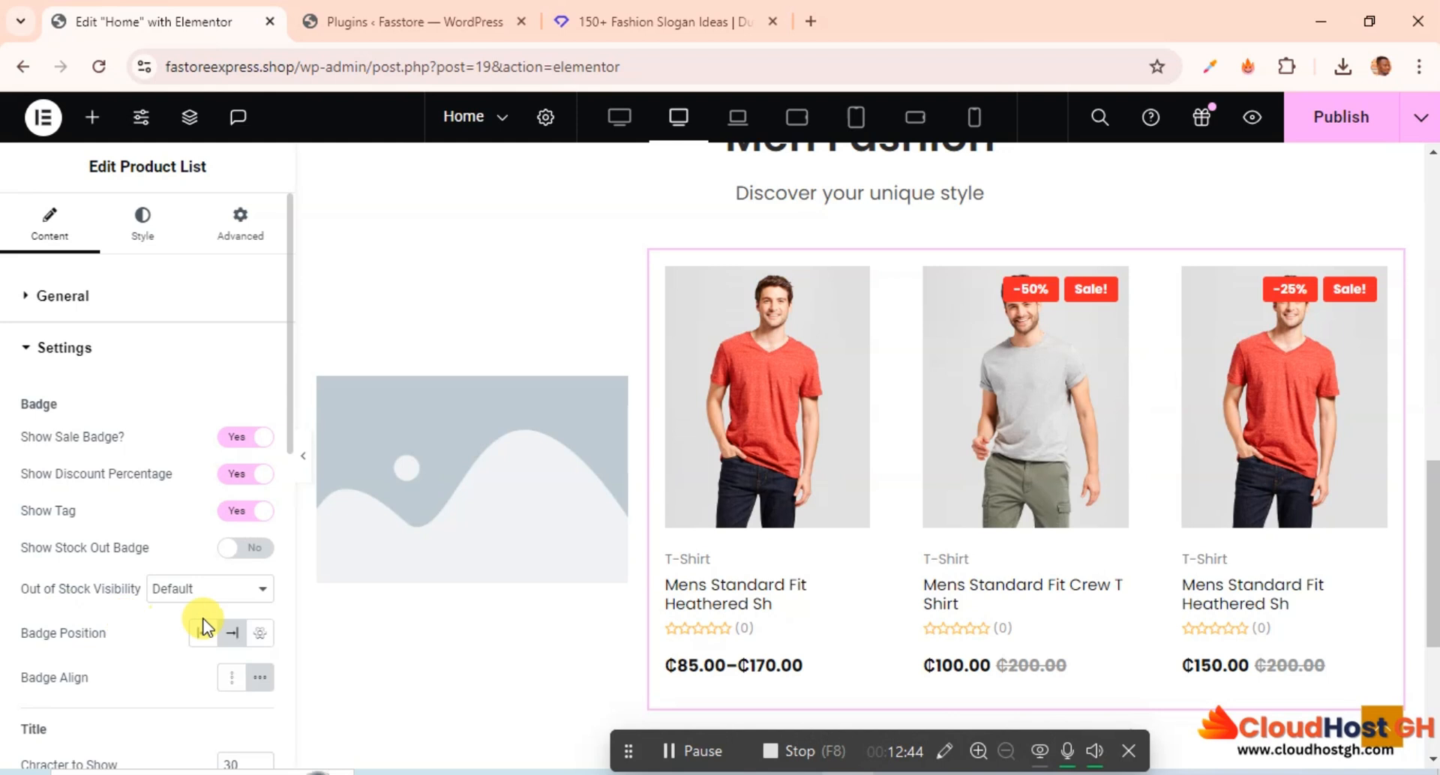
scroll(883, 507, "down", 3)
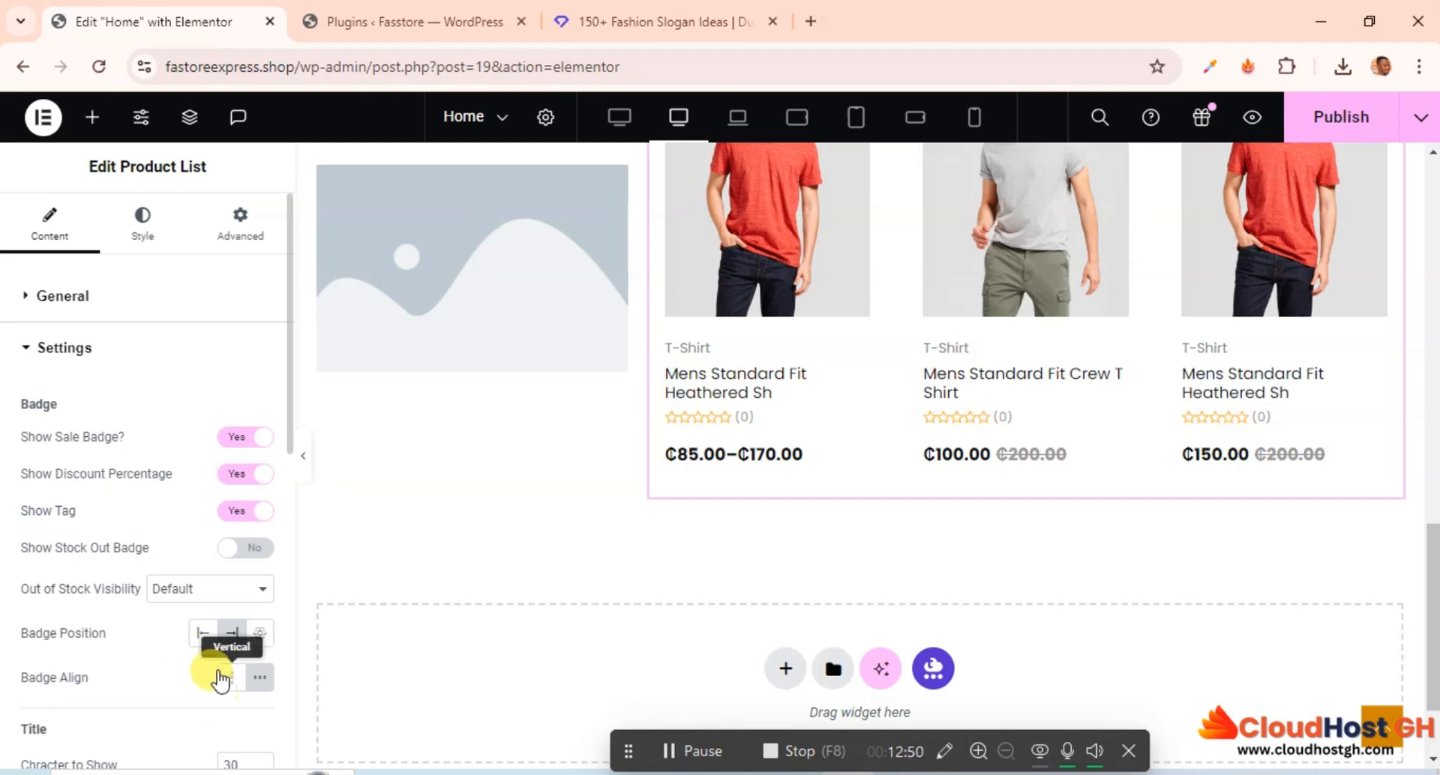
scroll(1129, 399, "up", 2)
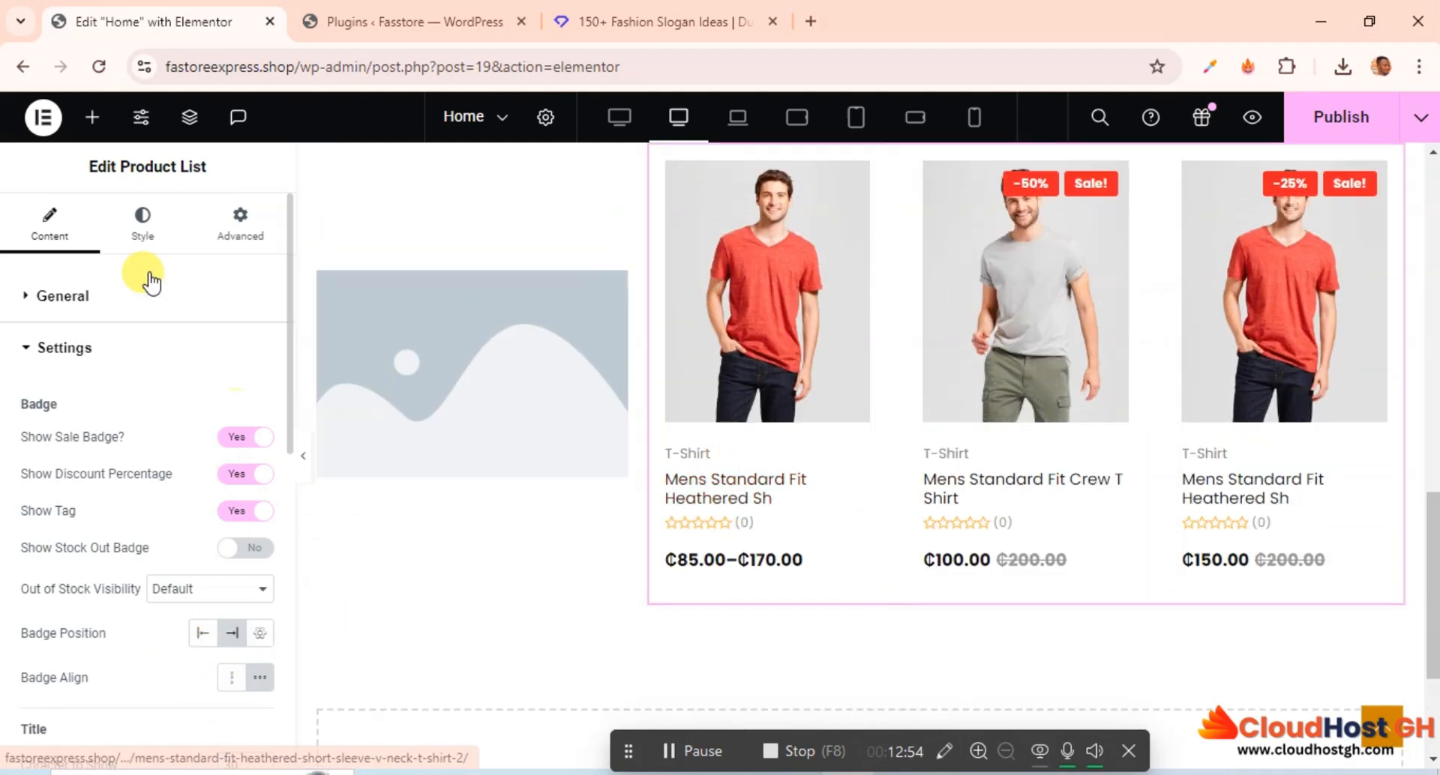
left_click(150, 234)
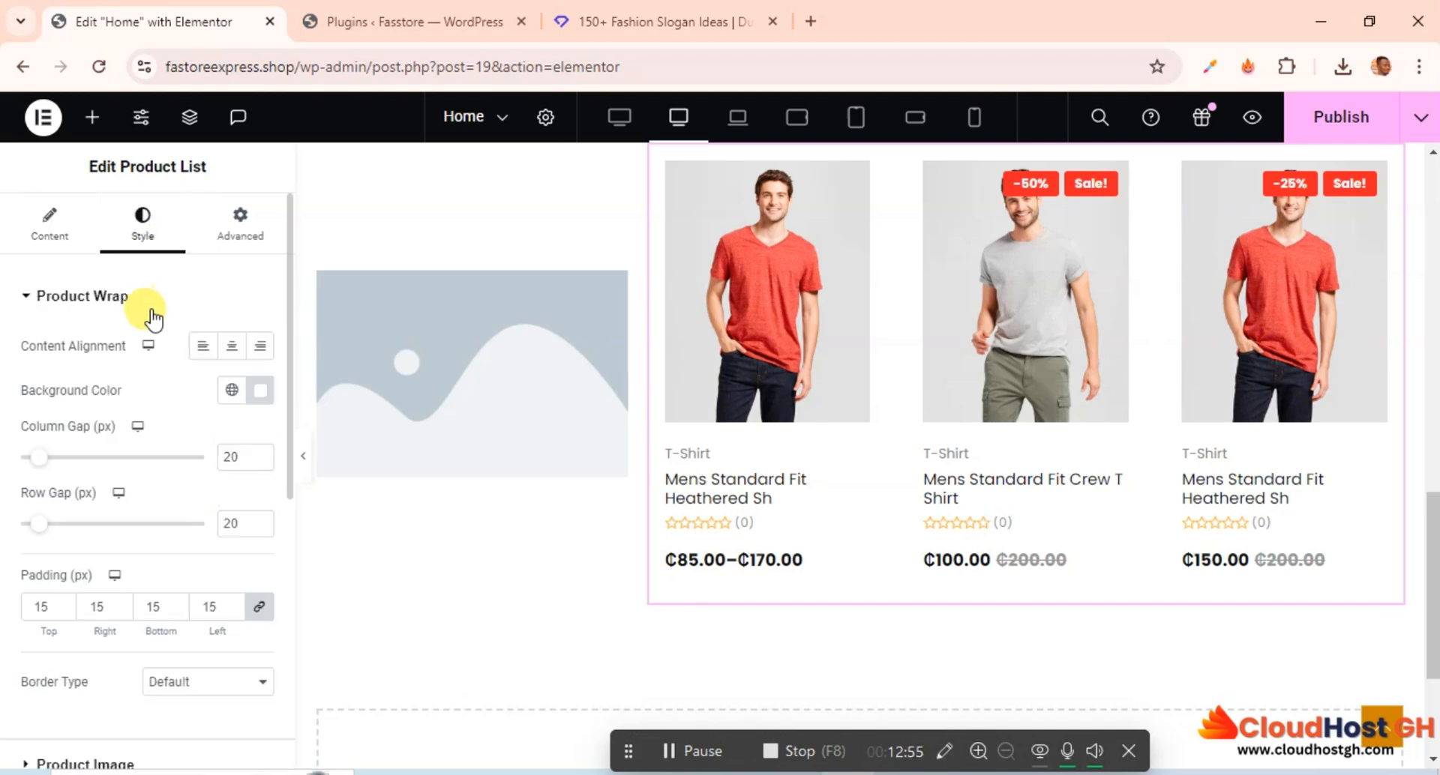
left_click(230, 347)
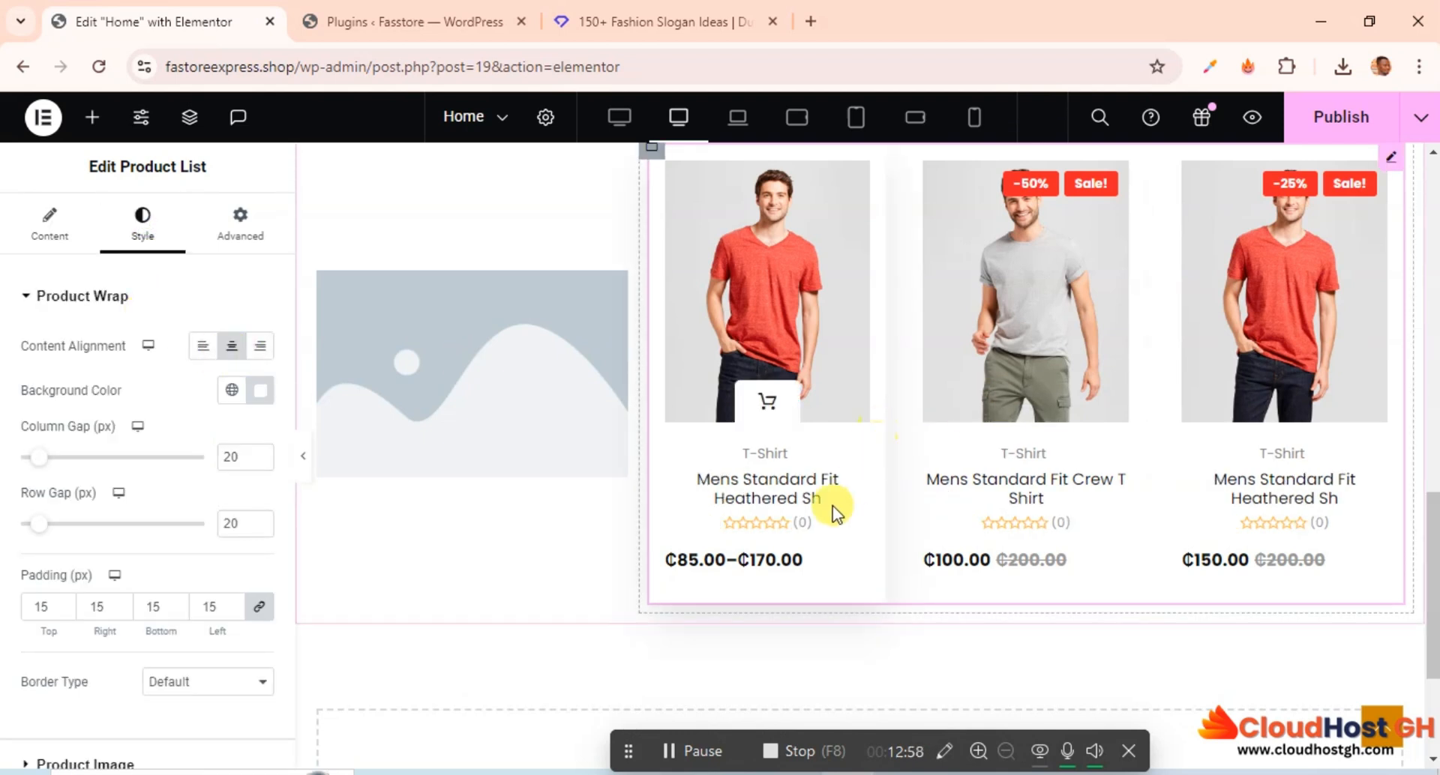
Examine the Product Price style options of the Product List for a way to align the prices.
scroll(167, 450, "down", 4)
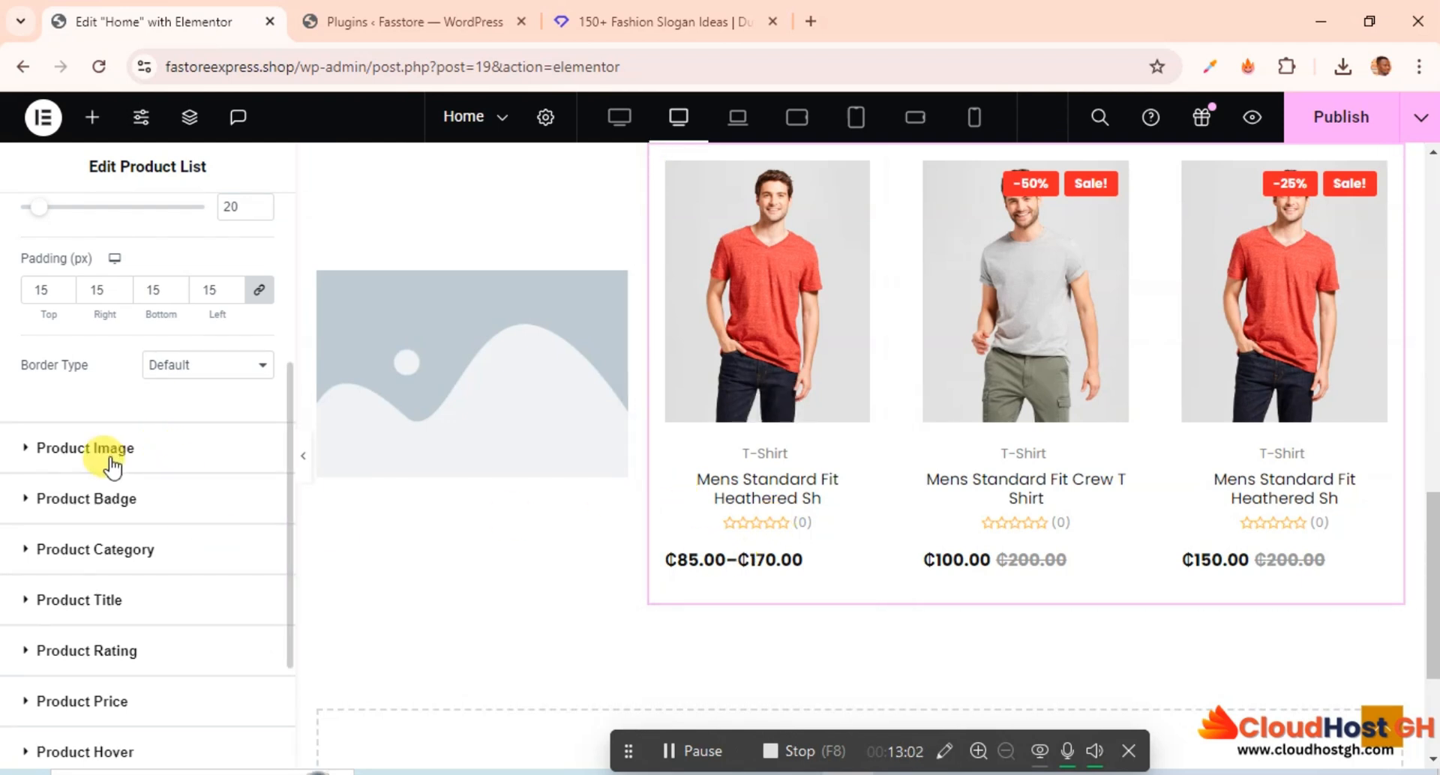
scroll(113, 459, "down", 3)
left_click(112, 515)
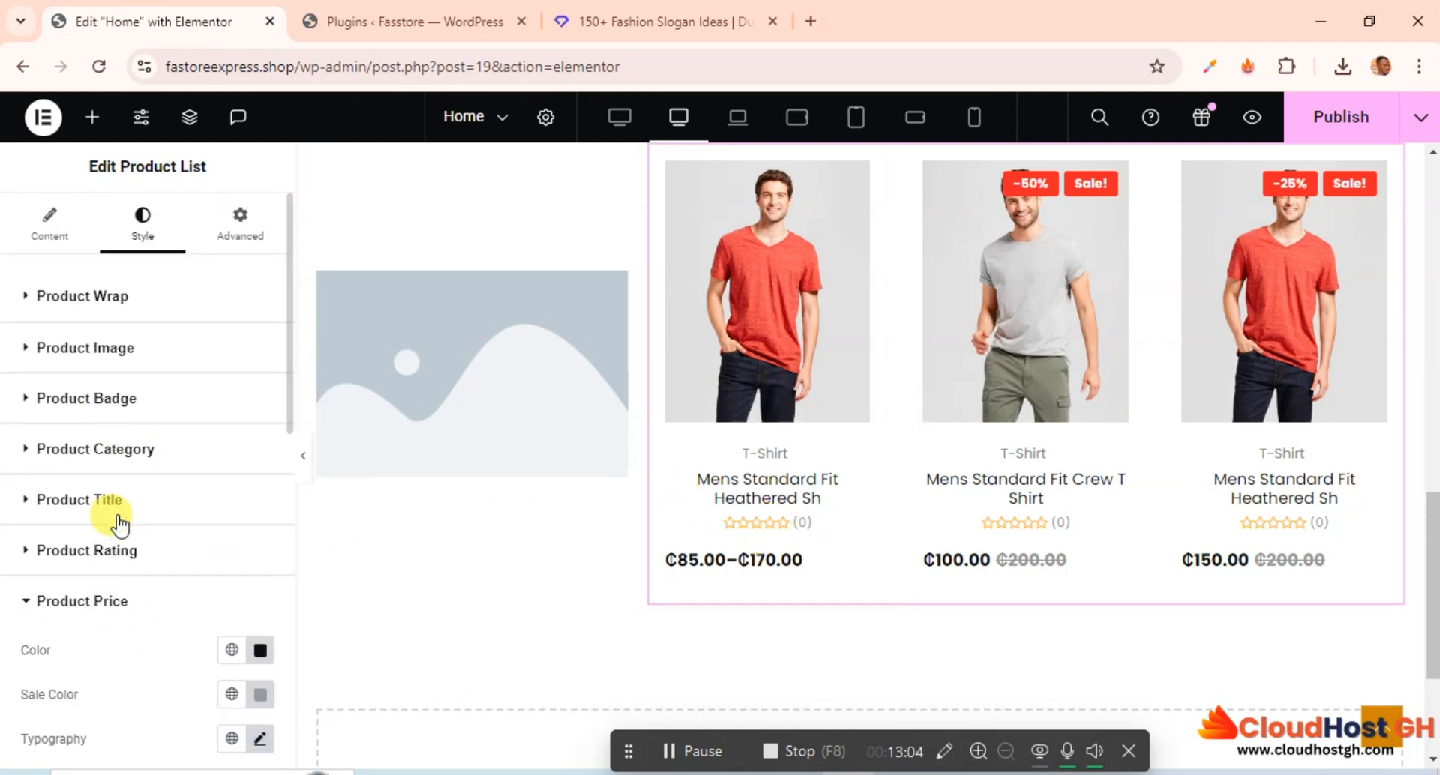
scroll(201, 520, "down", 6)
scroll(201, 521, "down", 3)
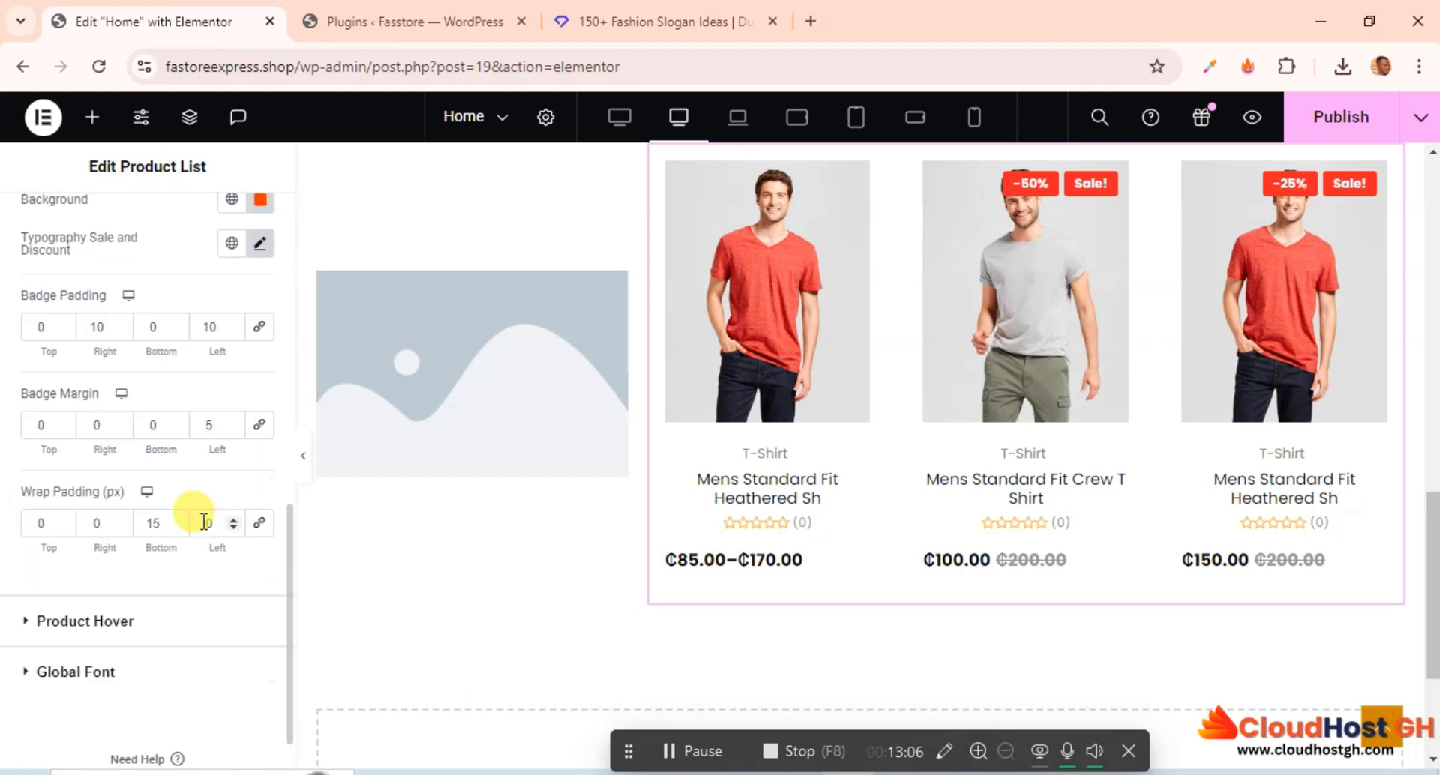
scroll(201, 520, "up", 5)
scroll(201, 520, "up", 3)
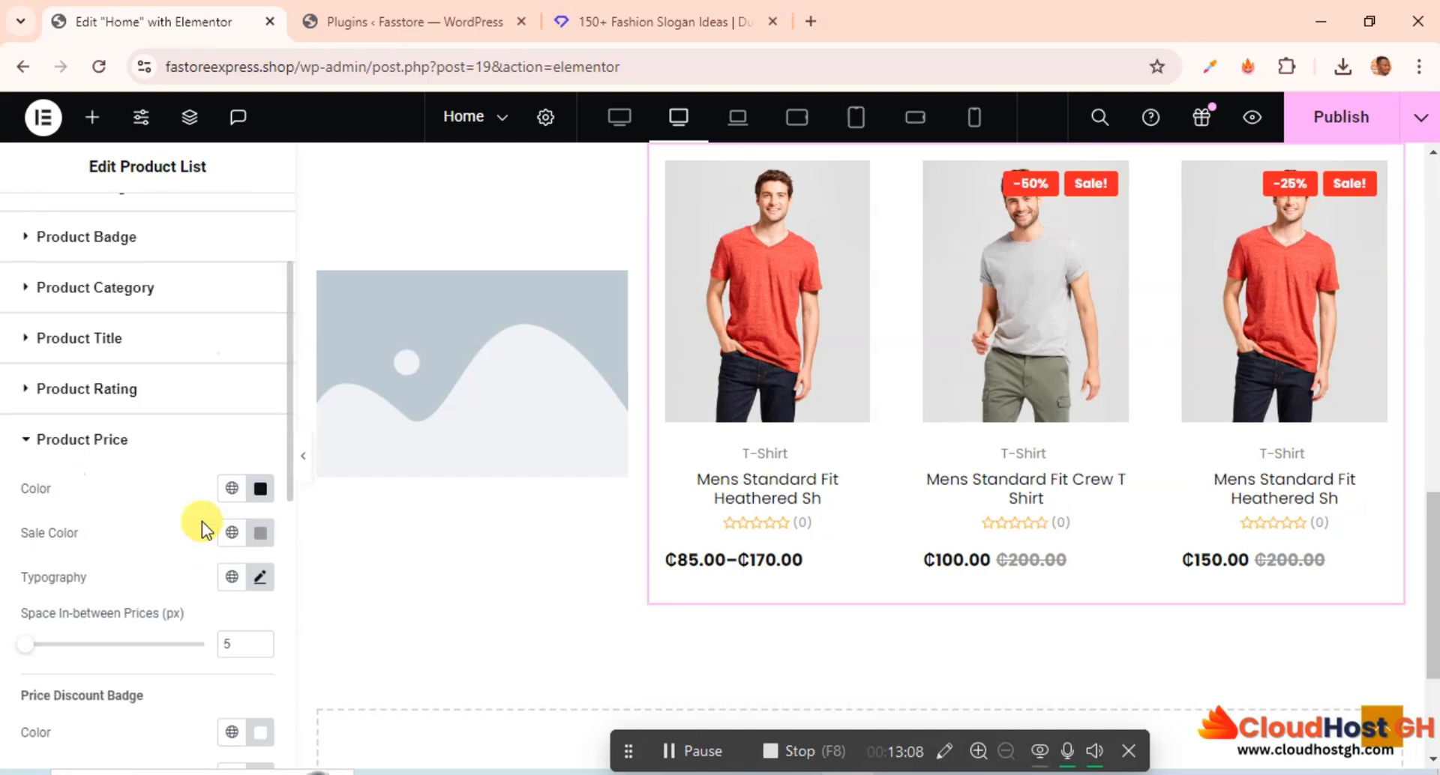
scroll(202, 525, "down", 3)
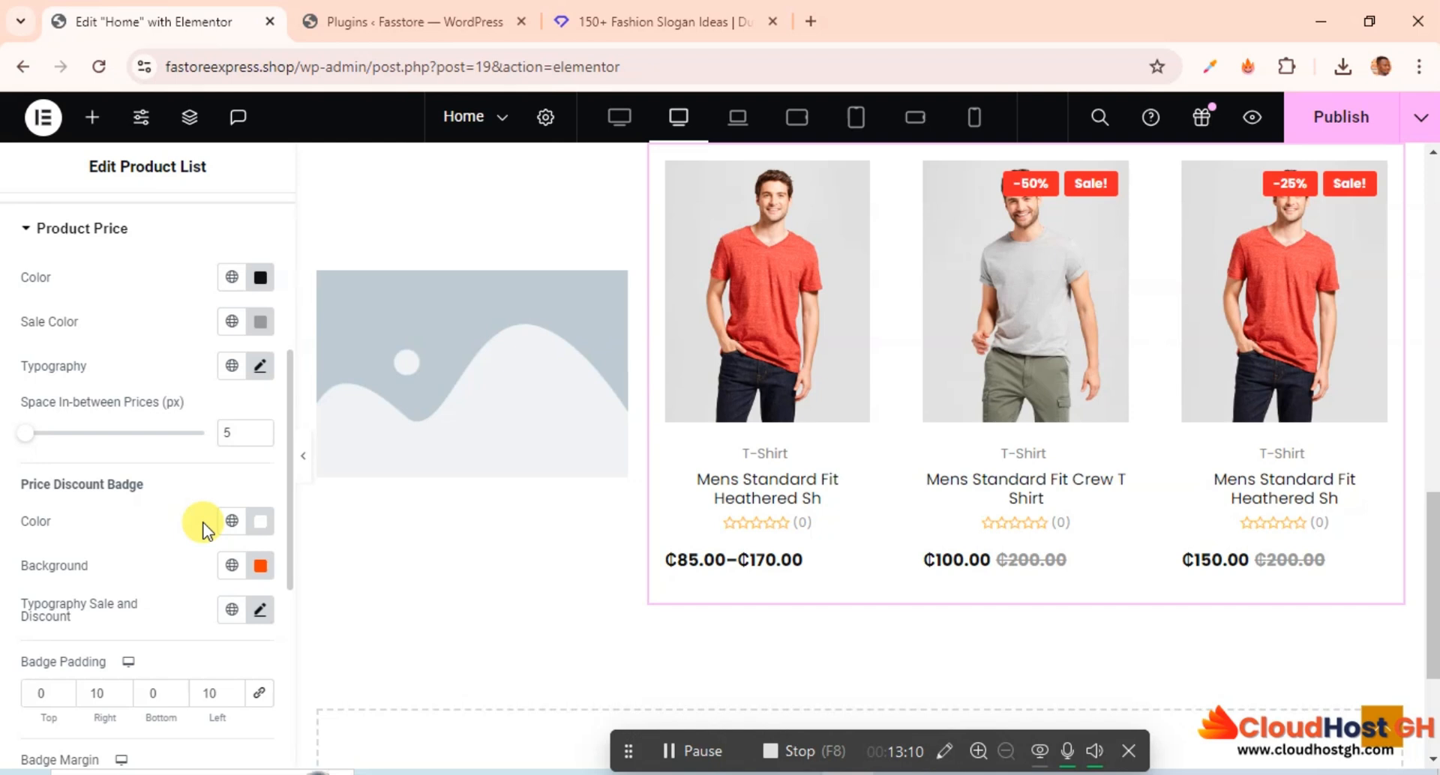
scroll(201, 517, "down", 3)
scroll(199, 514, "up", 8)
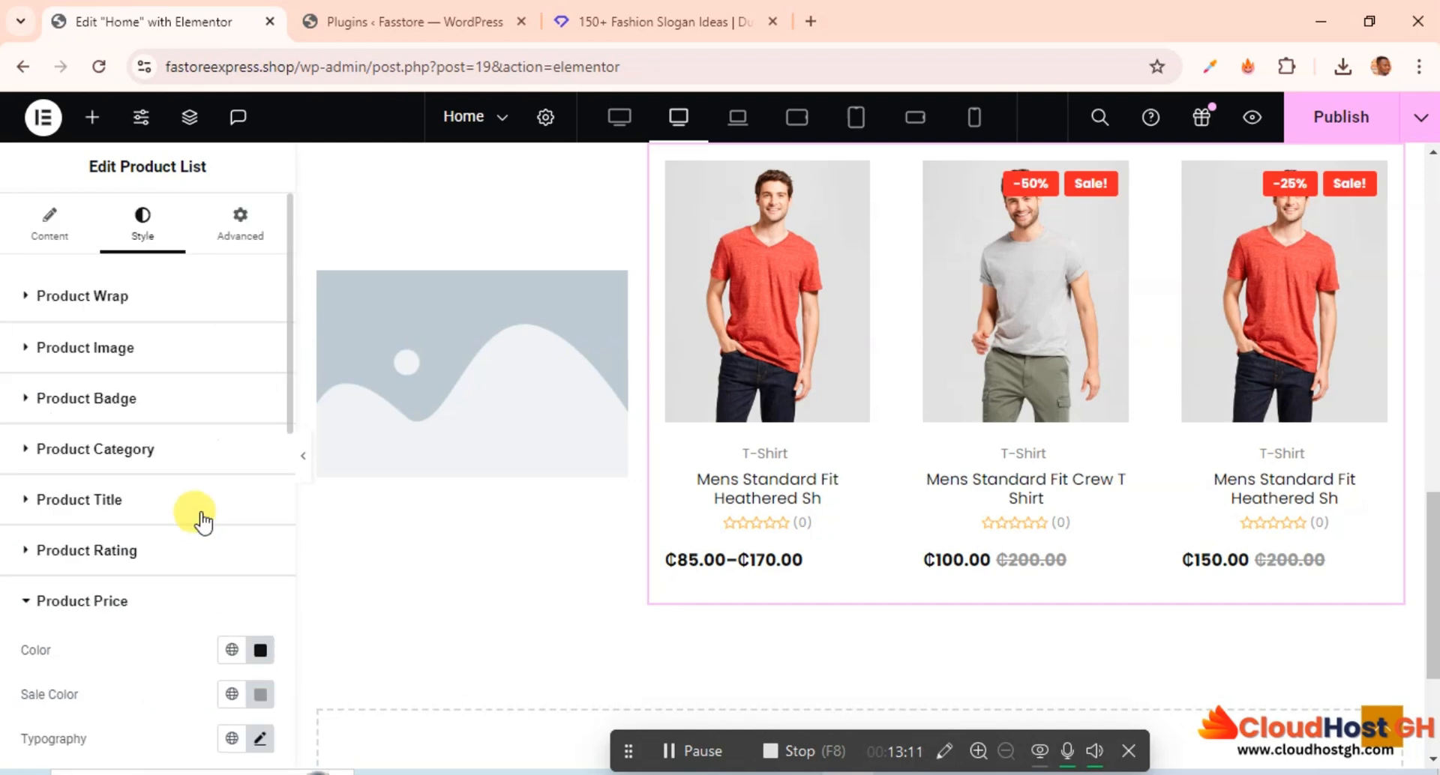
Look through the Product List's content settings for badge, title, product hover, price, category and rating.
left_click(51, 247)
scroll(120, 390, "down", 1)
left_click(128, 613)
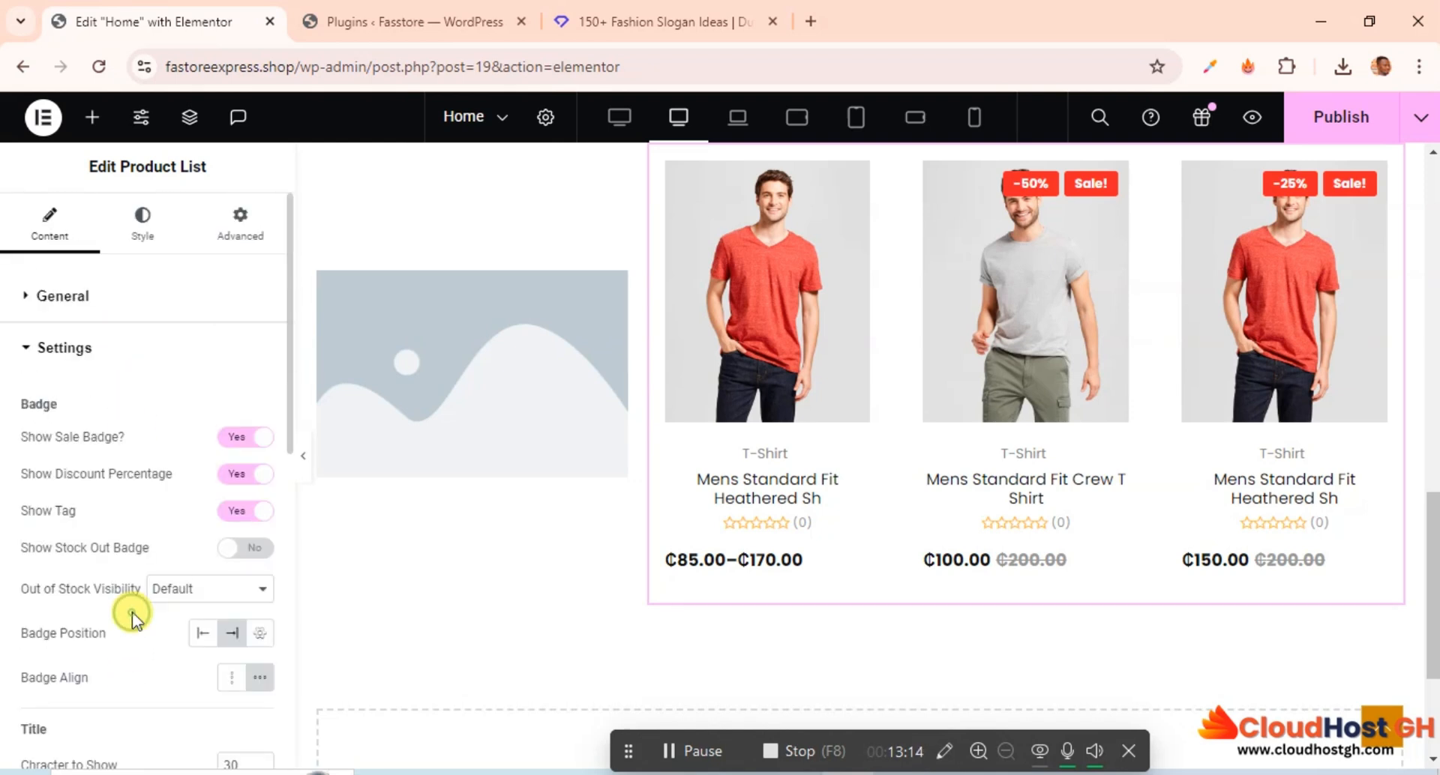
scroll(132, 611, "down", 4)
scroll(186, 556, "down", 4)
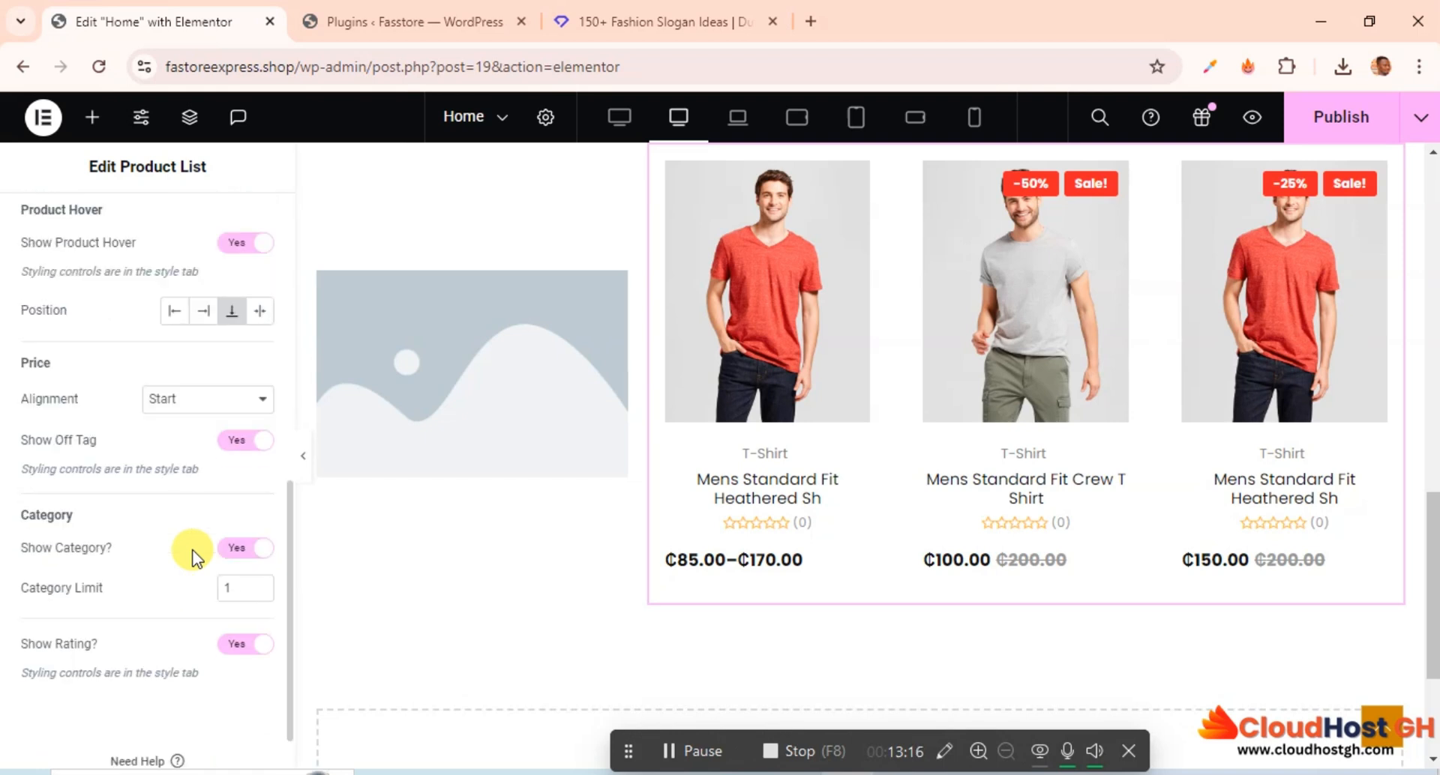
scroll(172, 592, "down", 1)
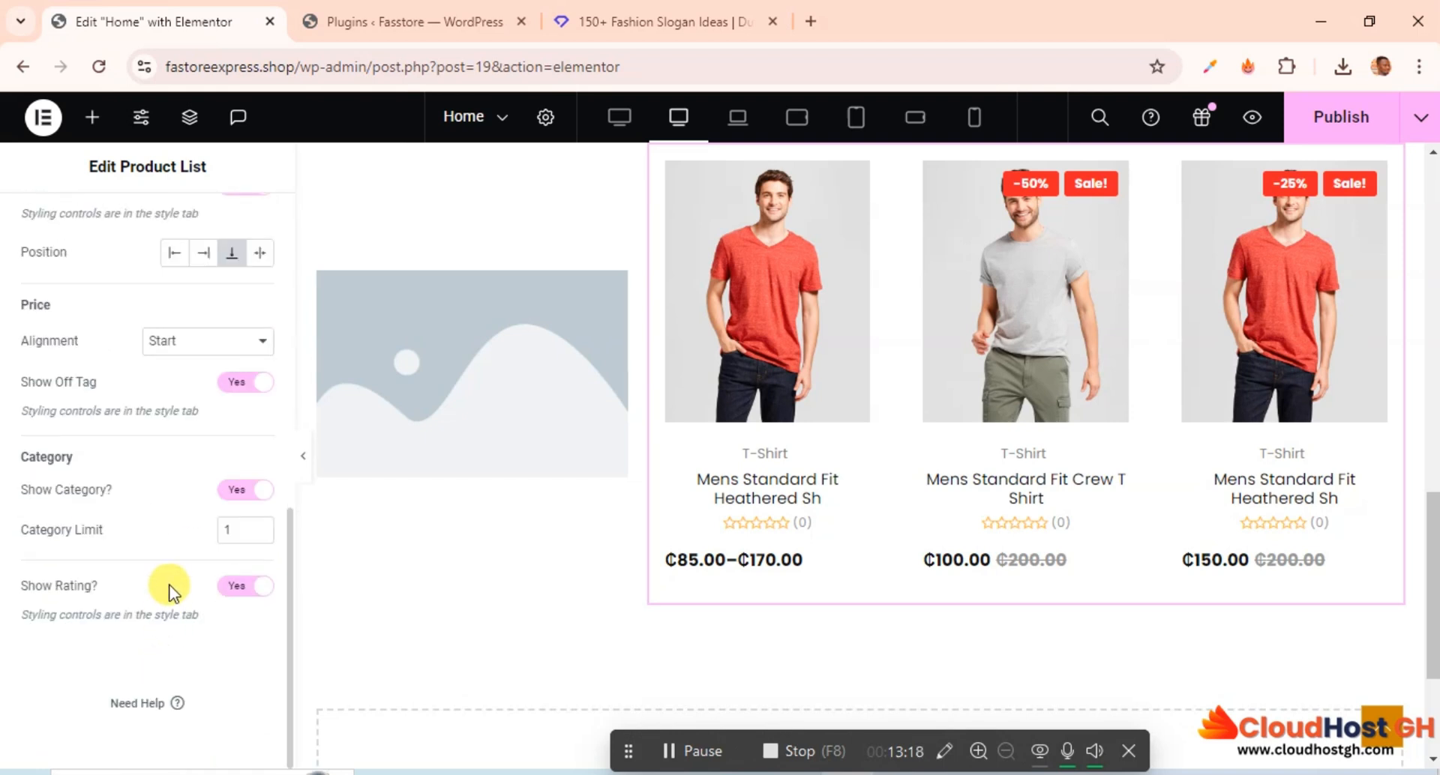
scroll(172, 592, "up", 6)
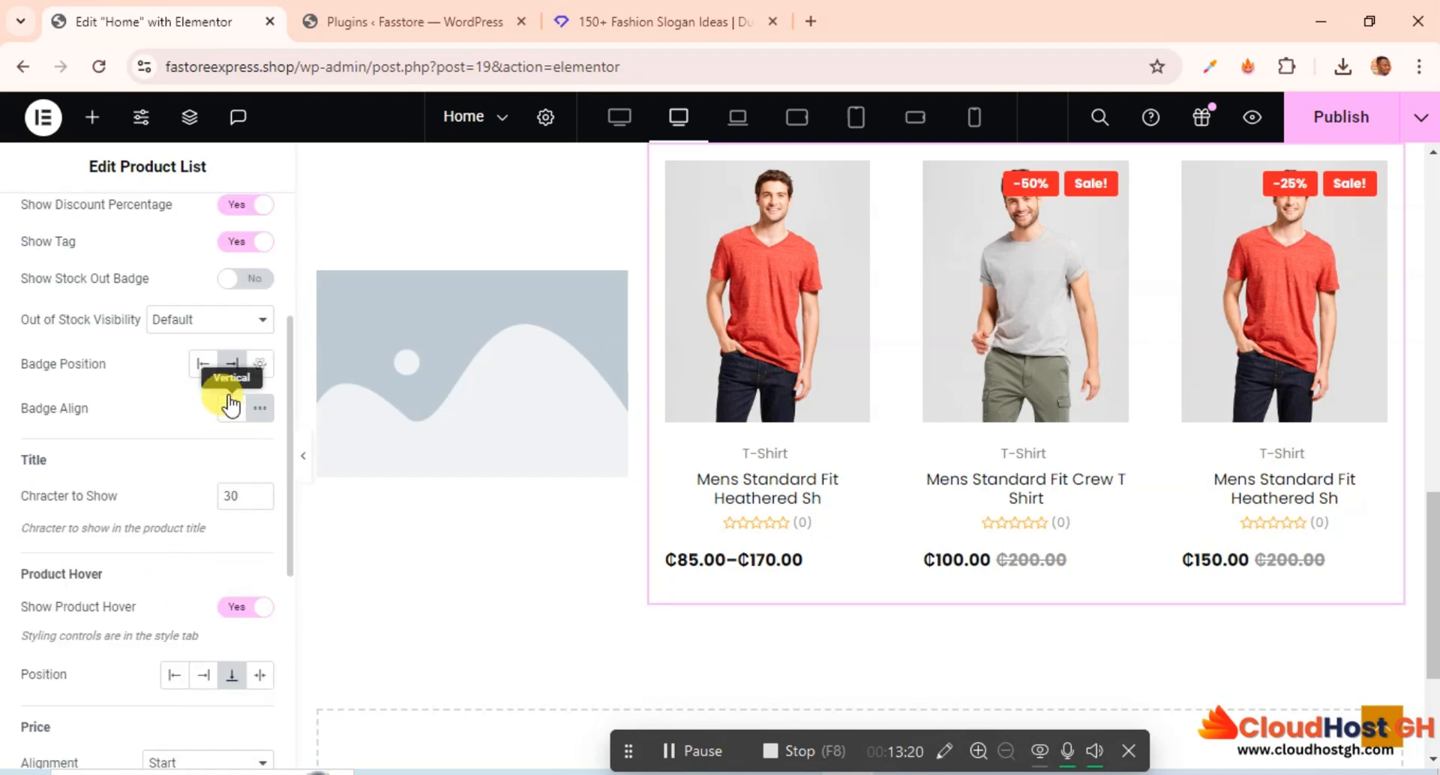
Try the left badge position on the product images, return it to right, and review the product hover position.
left_click(209, 365)
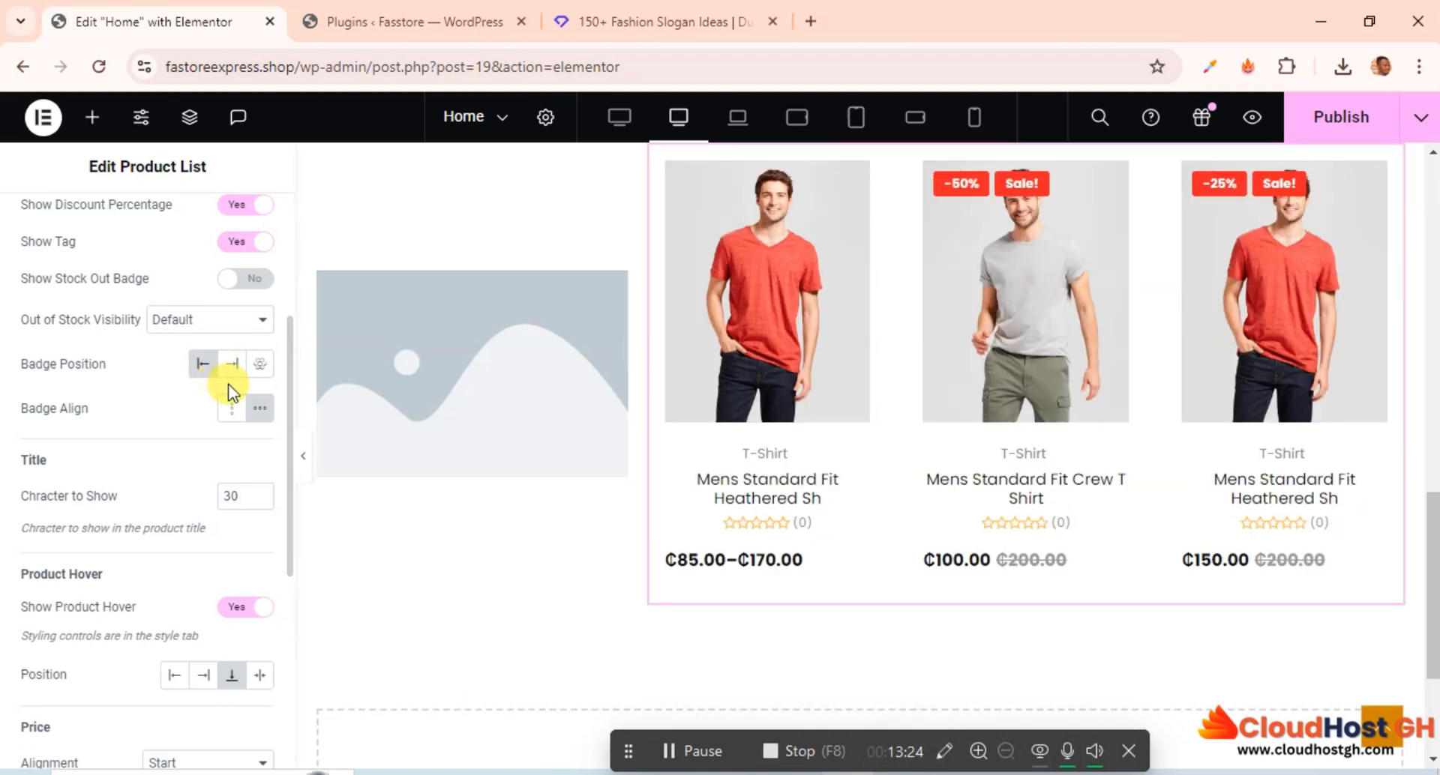
left_click(231, 366)
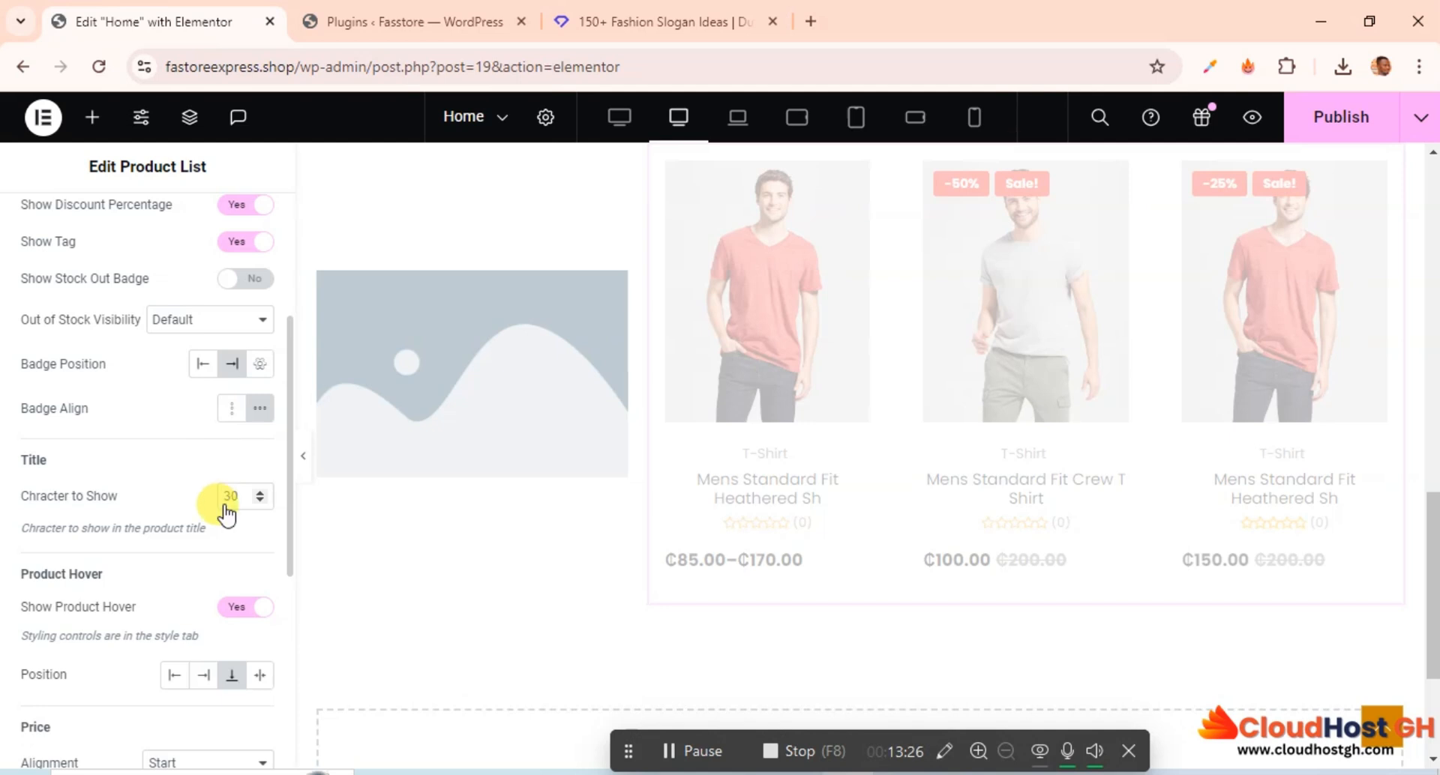
scroll(225, 505, "down", 1)
scroll(225, 506, "down", 2)
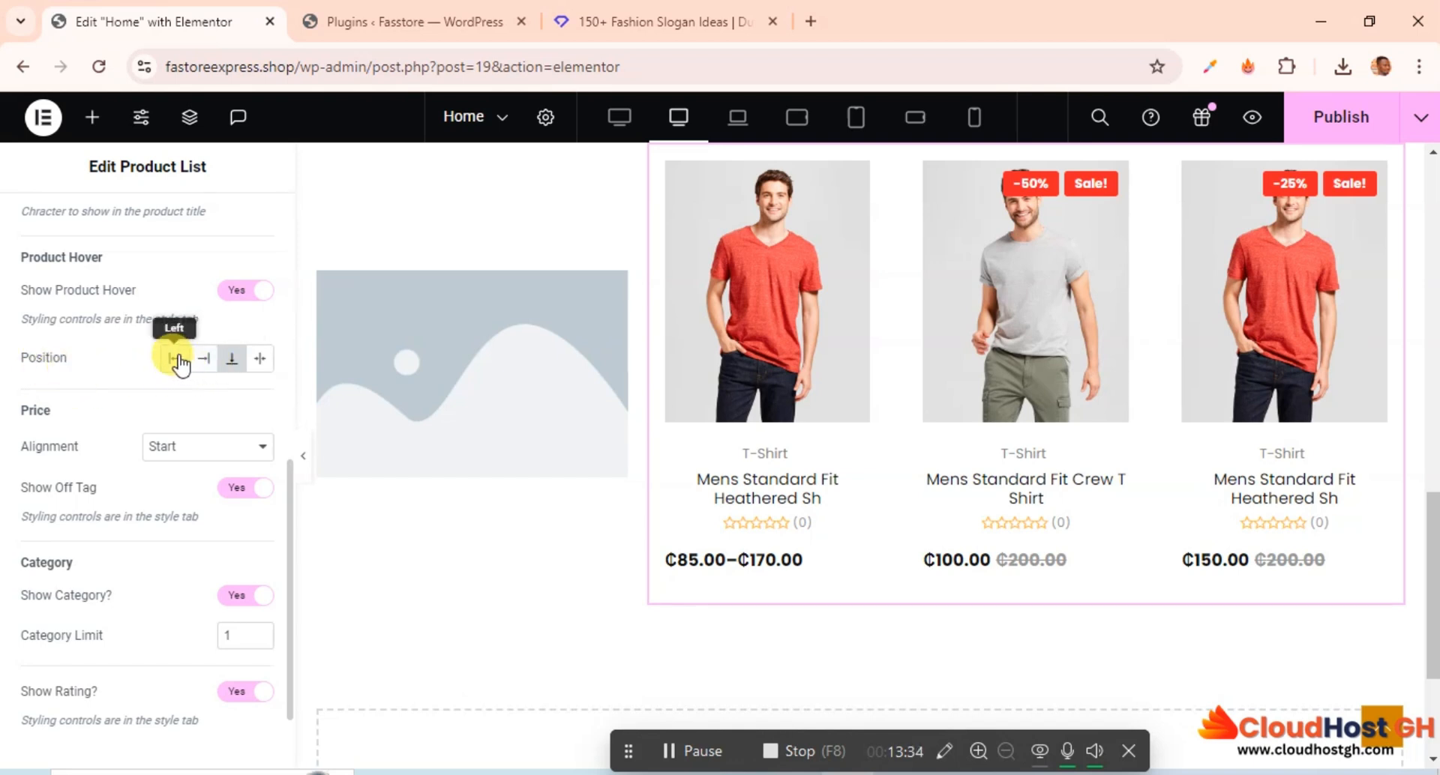
left_click(228, 365)
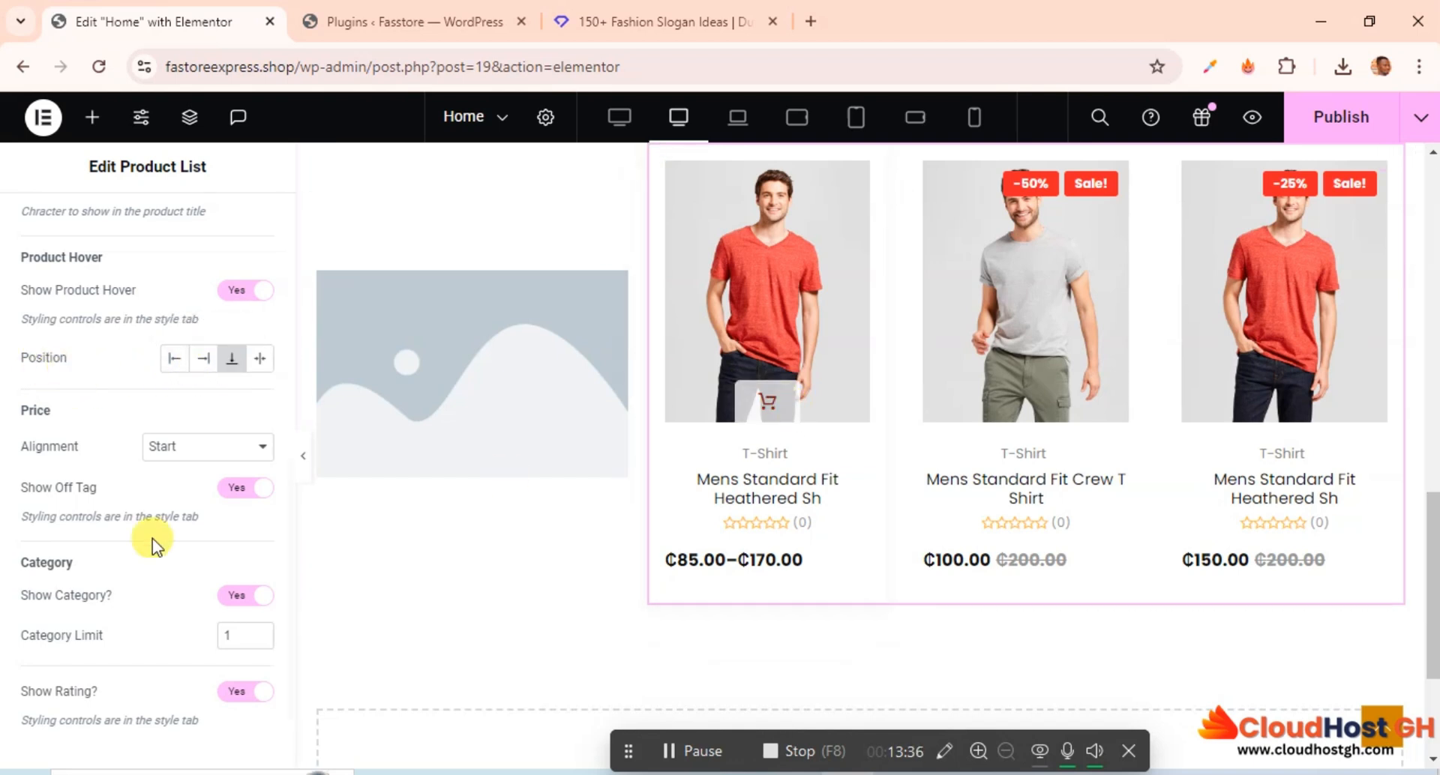
Set the Product Wrap content alignment to left and check the Men Fashion product grid.
scroll(118, 546, "up", 2)
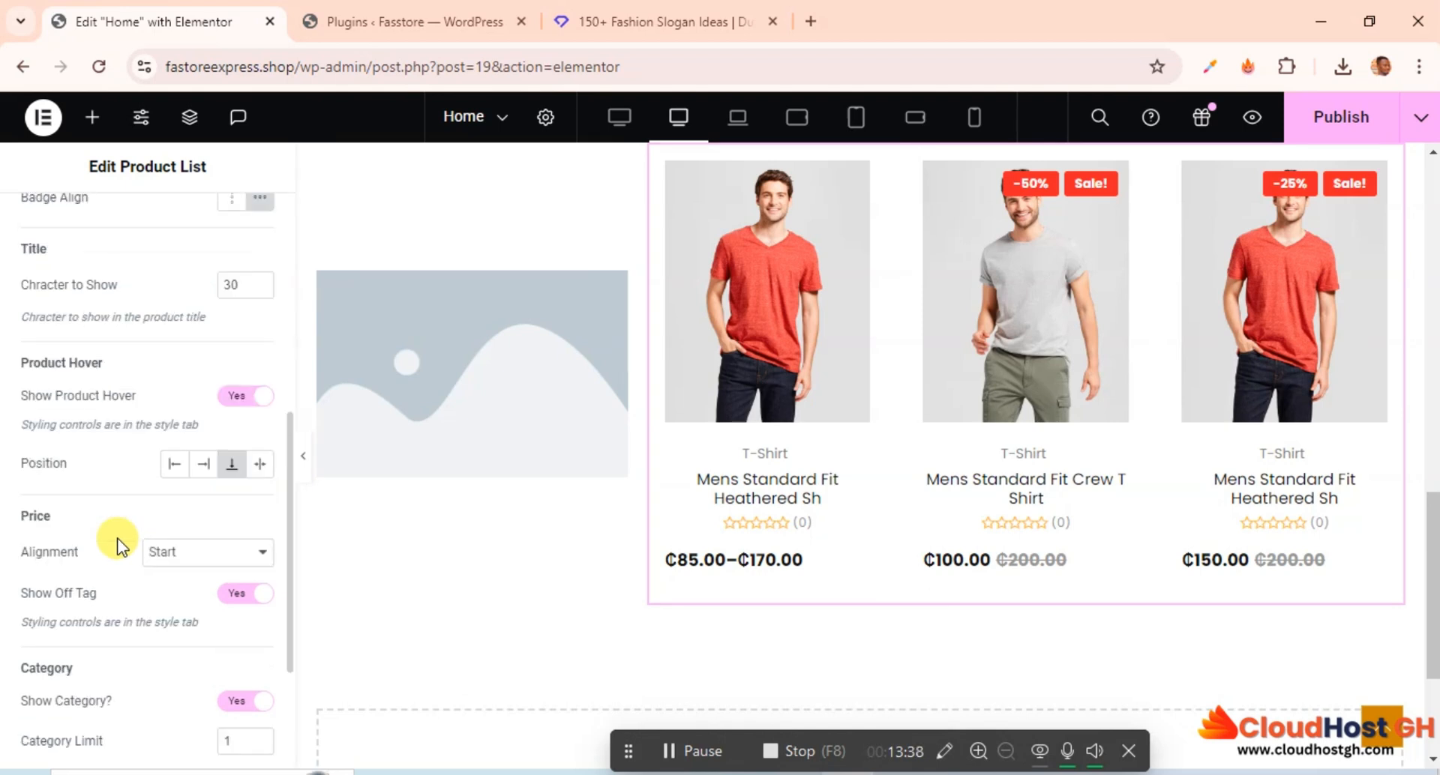
scroll(118, 546, "down", 3)
scroll(118, 546, "up", 8)
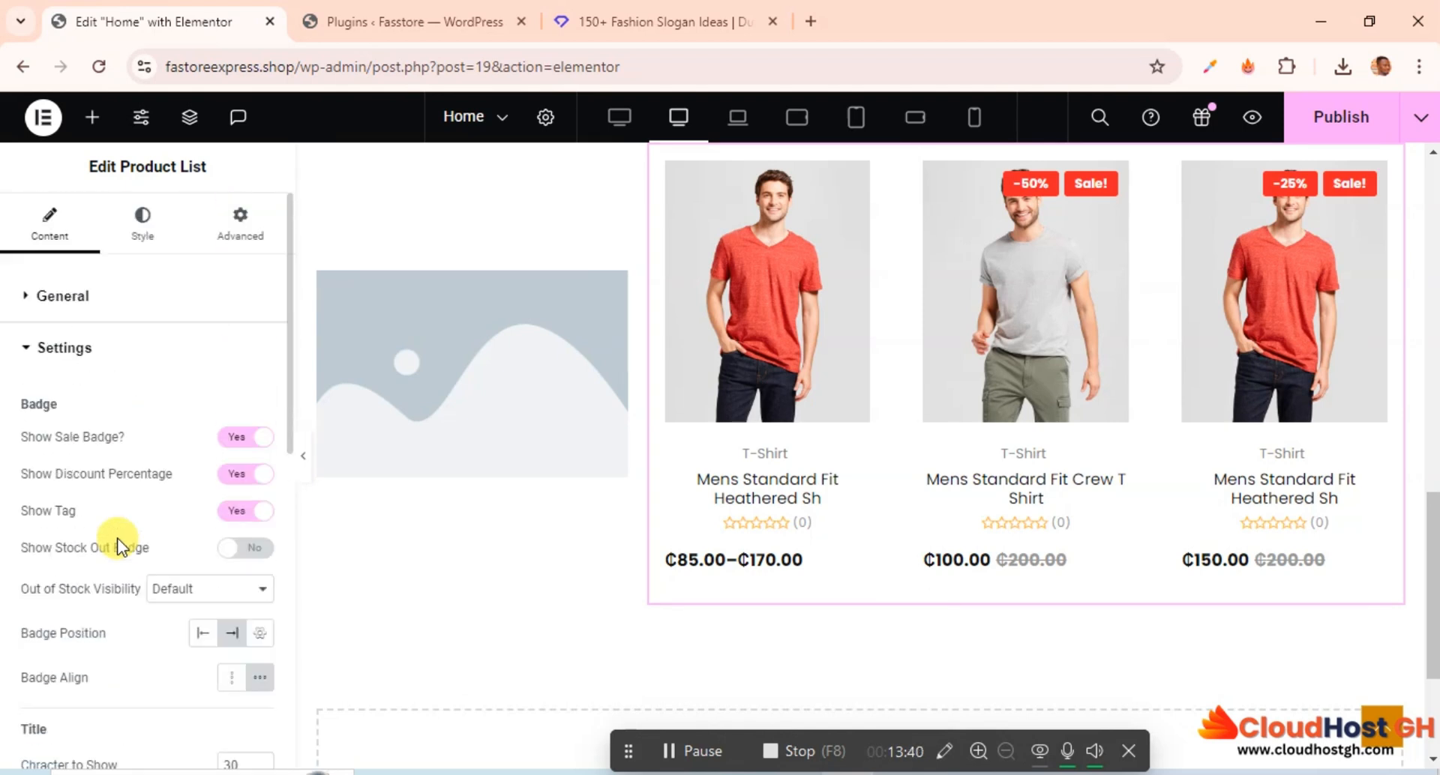
left_click(139, 234)
left_click(200, 348)
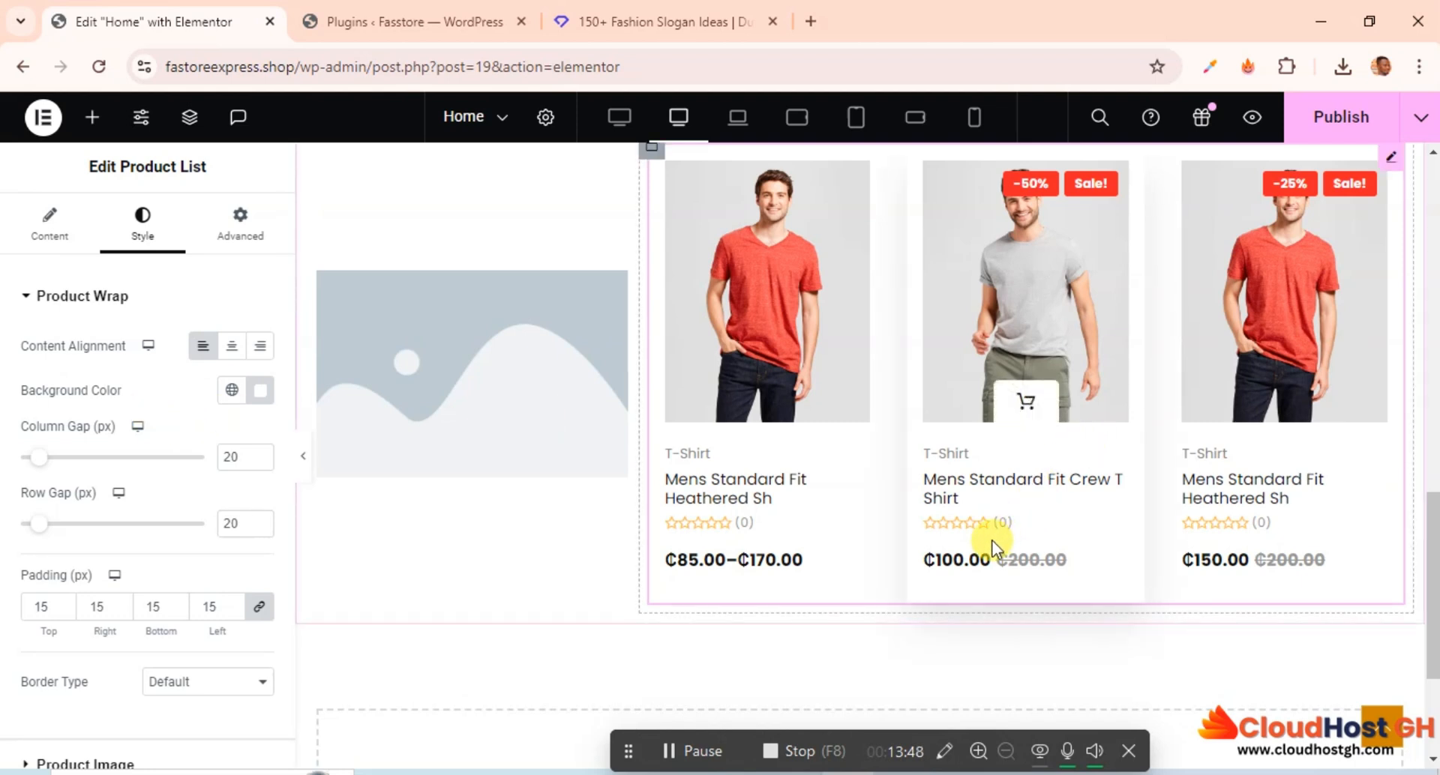
scroll(937, 496, "up", 3)
scroll(934, 491, "down", 1)
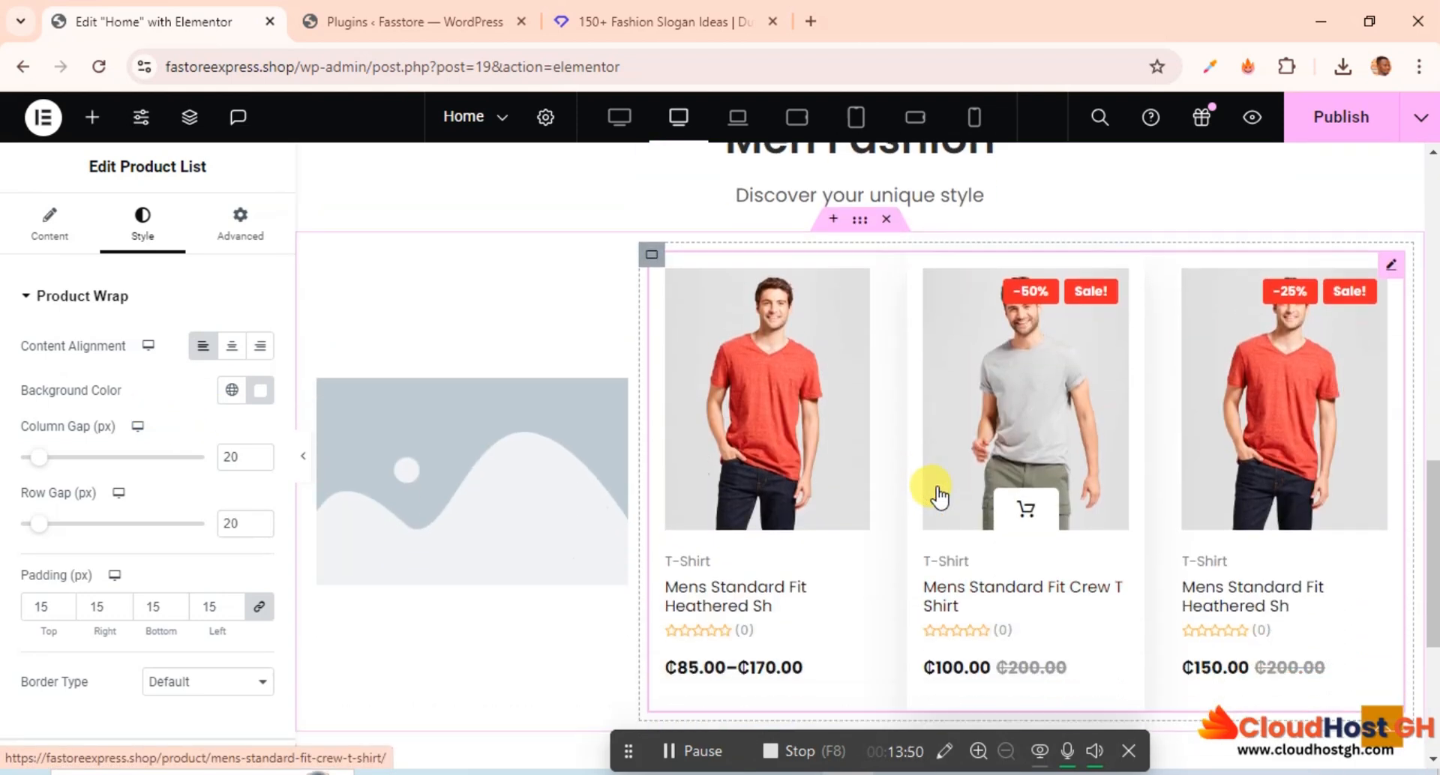
scroll(75, 502, "down", 5)
scroll(83, 499, "up", 5)
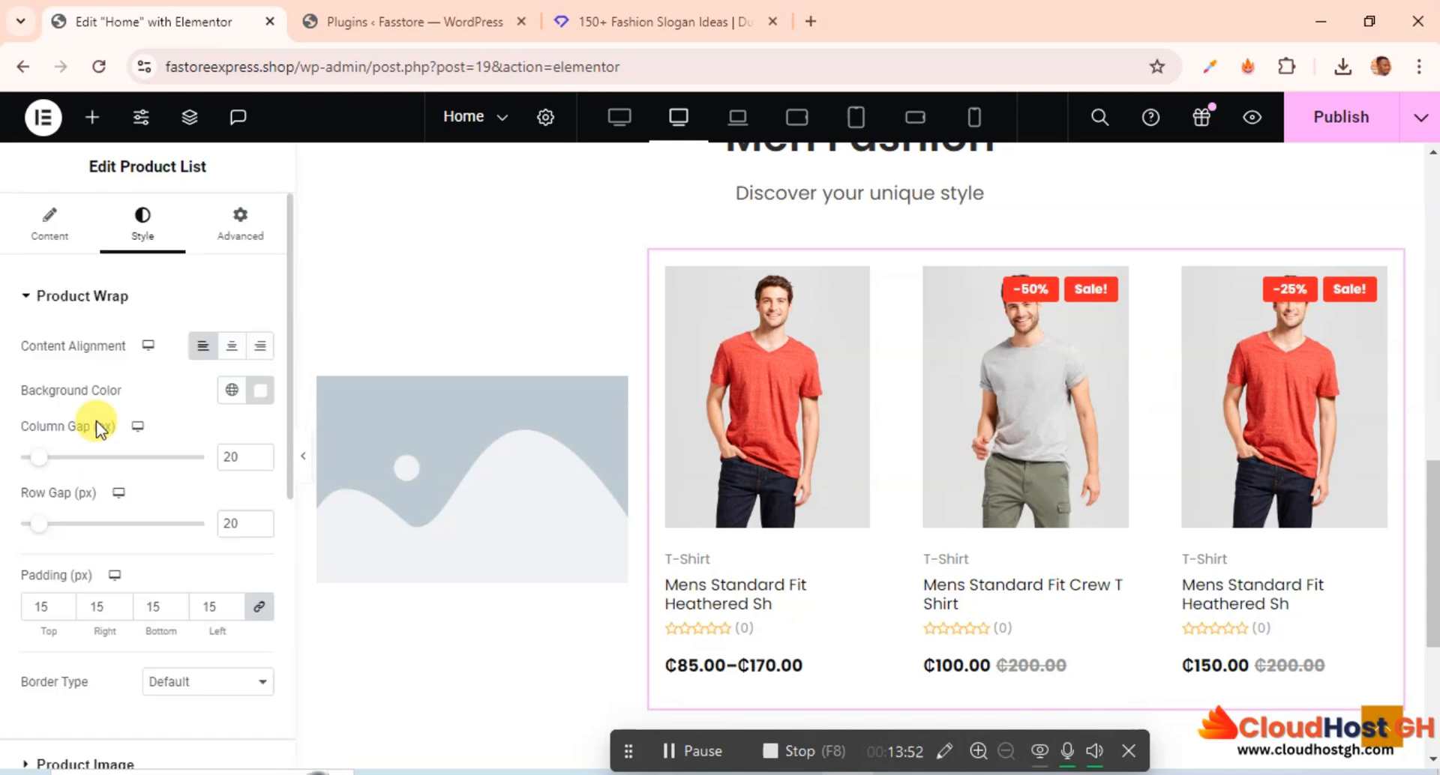
Set the Product Wrap border type to Solid and check the borders around the product cards.
scroll(157, 451, "down", 3)
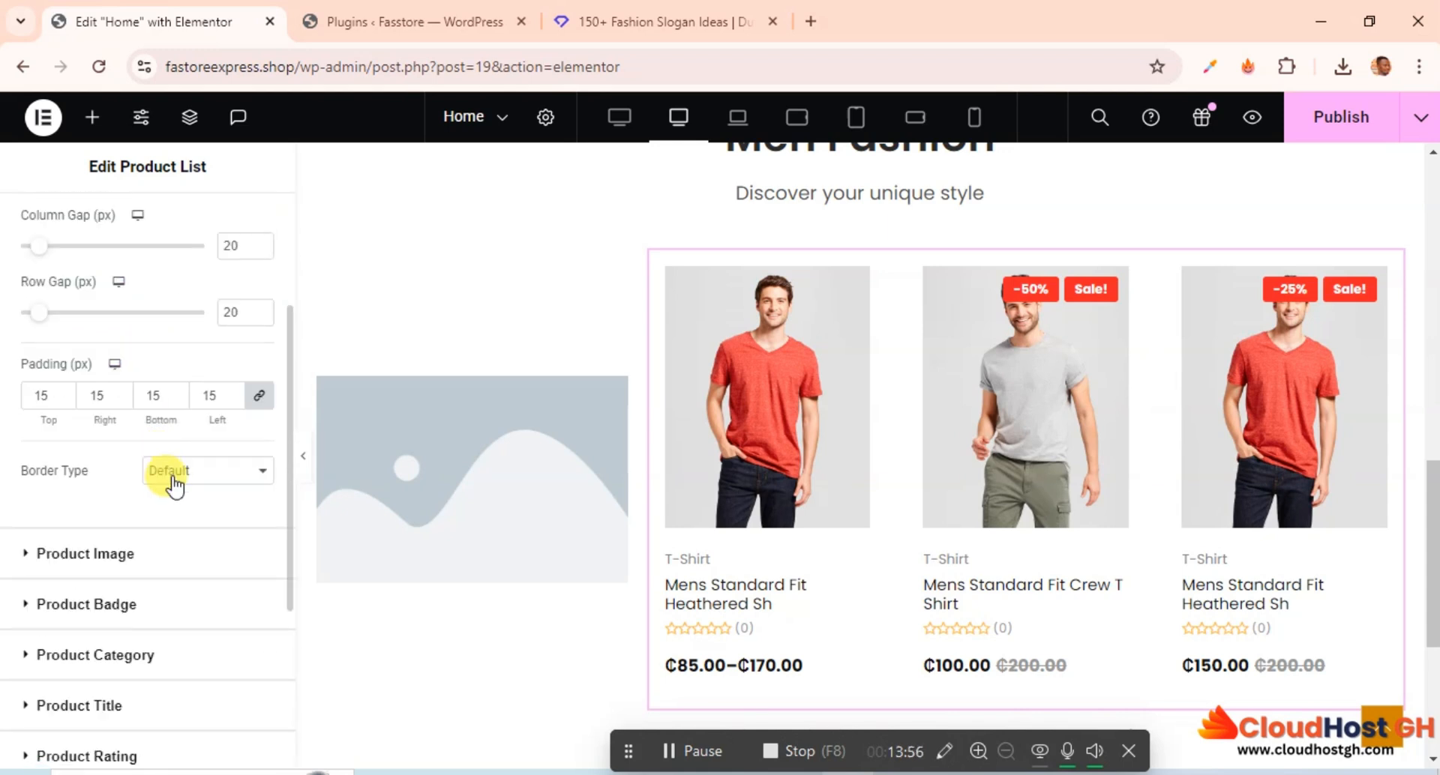
left_click(173, 480)
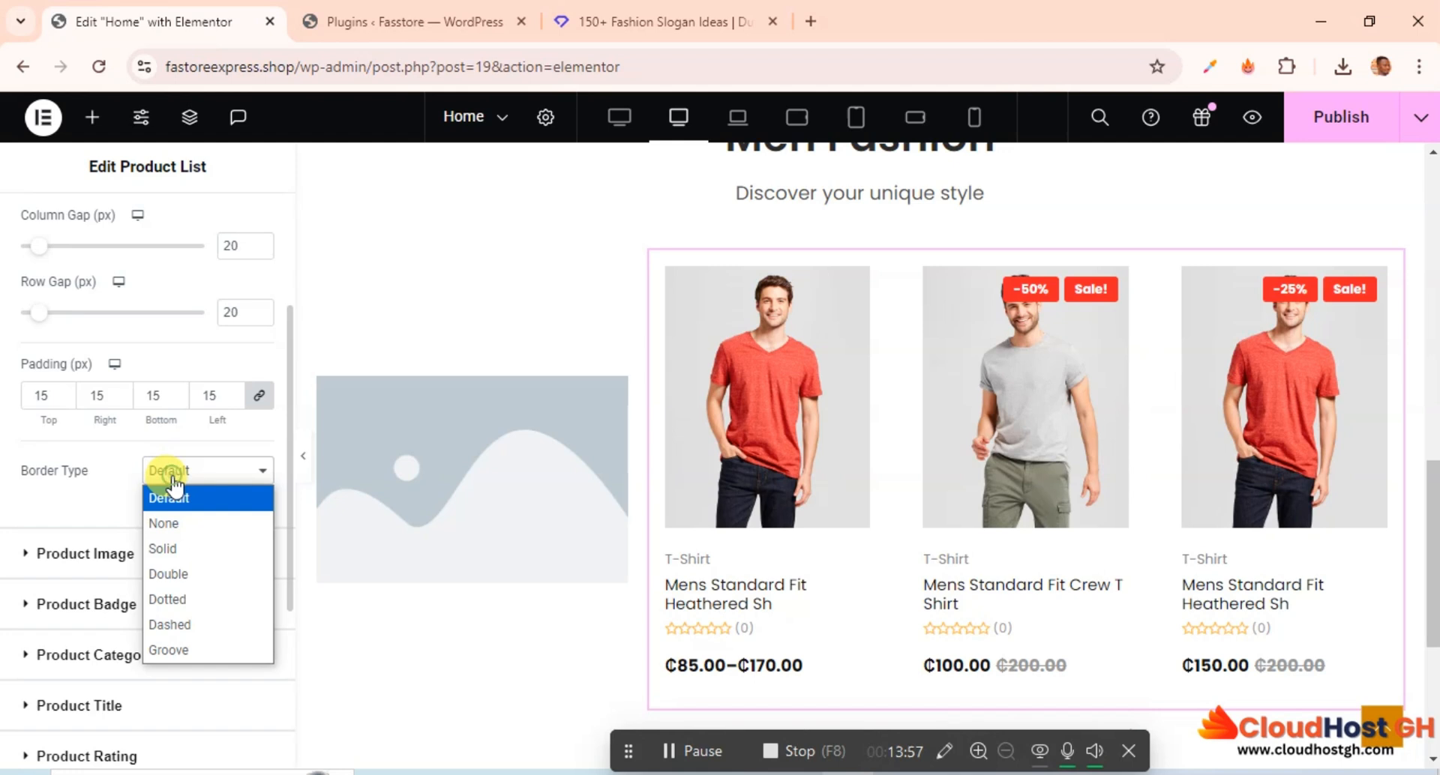
left_click(173, 542)
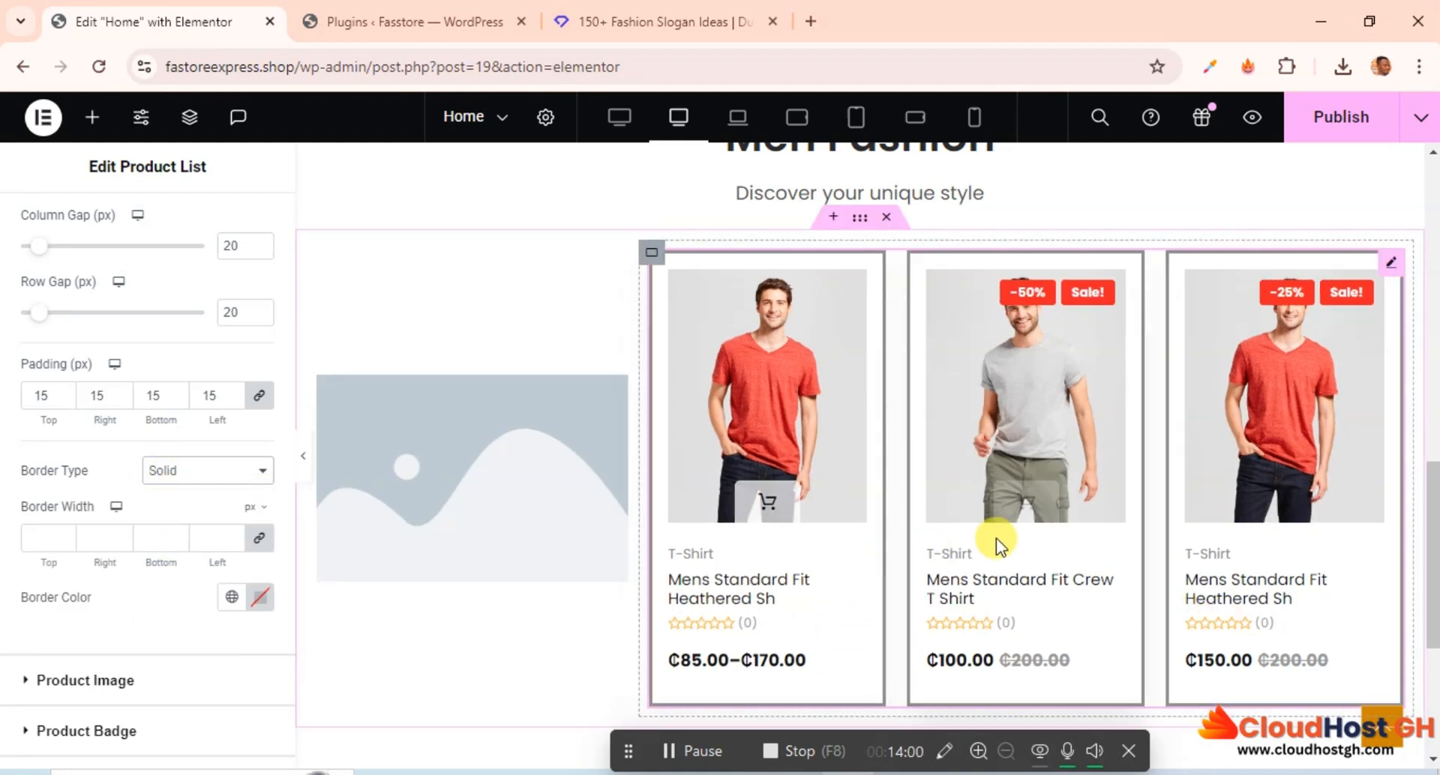
scroll(997, 544, "down", 4)
scroll(1001, 553, "up", 4)
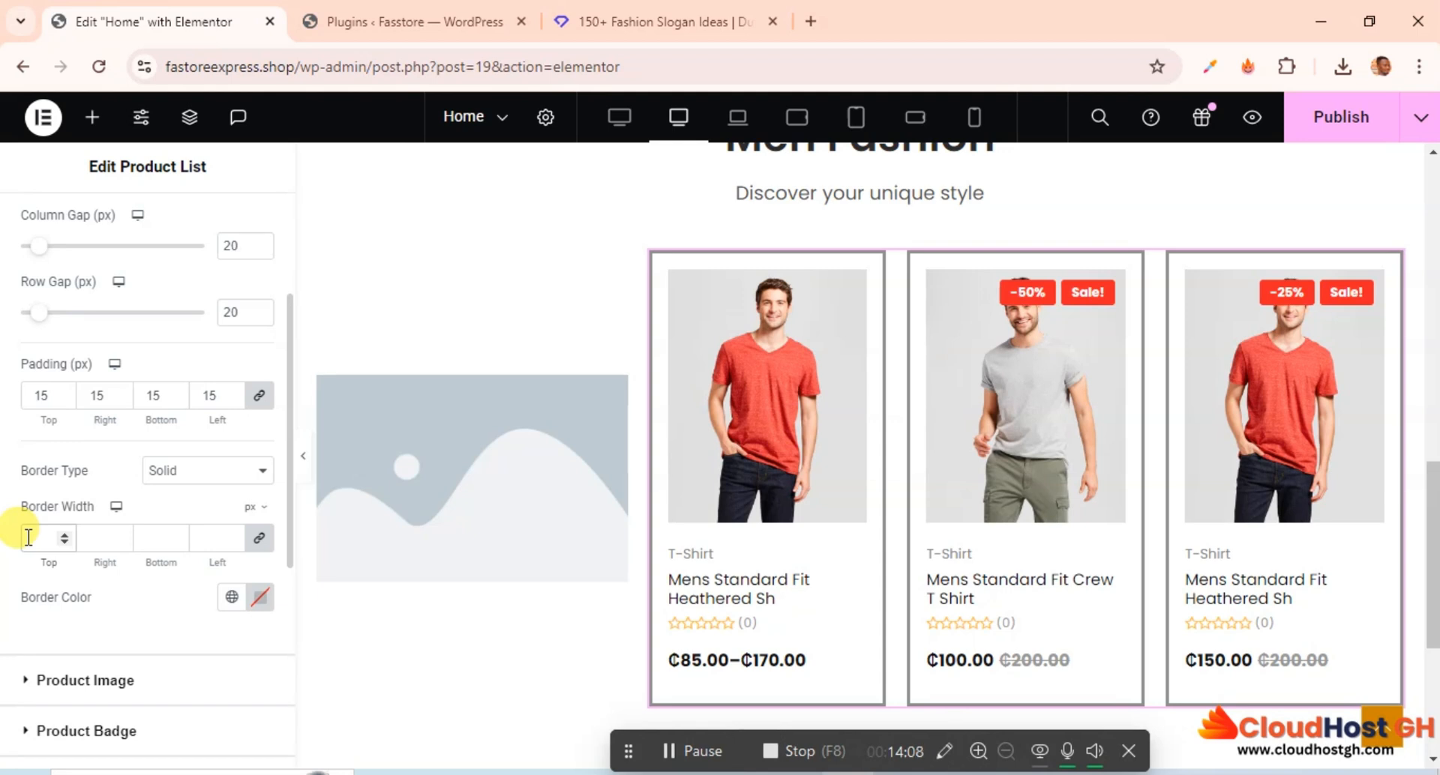
scroll(75, 579, "down", 1)
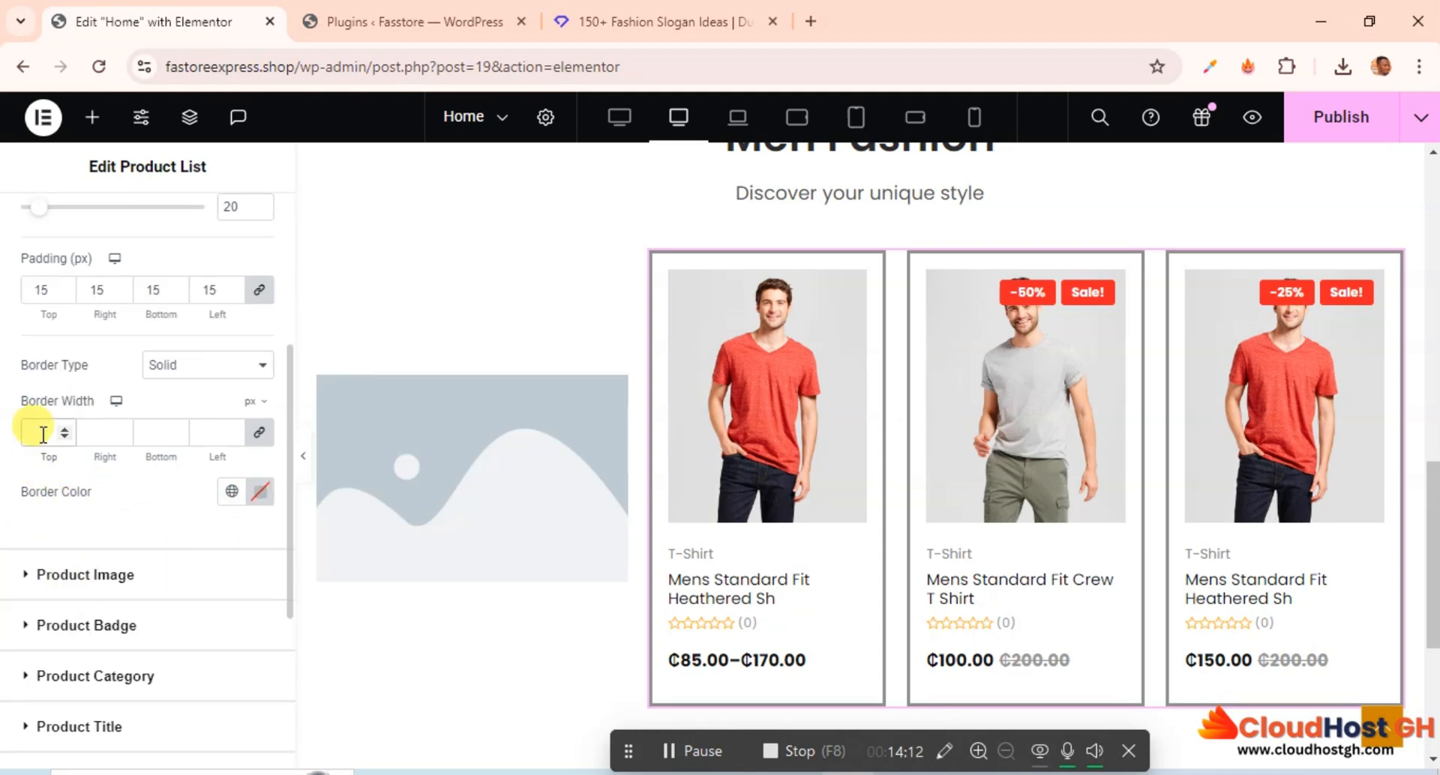
Try a border width of 20 px on the product cards, clear it again, and review the border type options.
type("20")
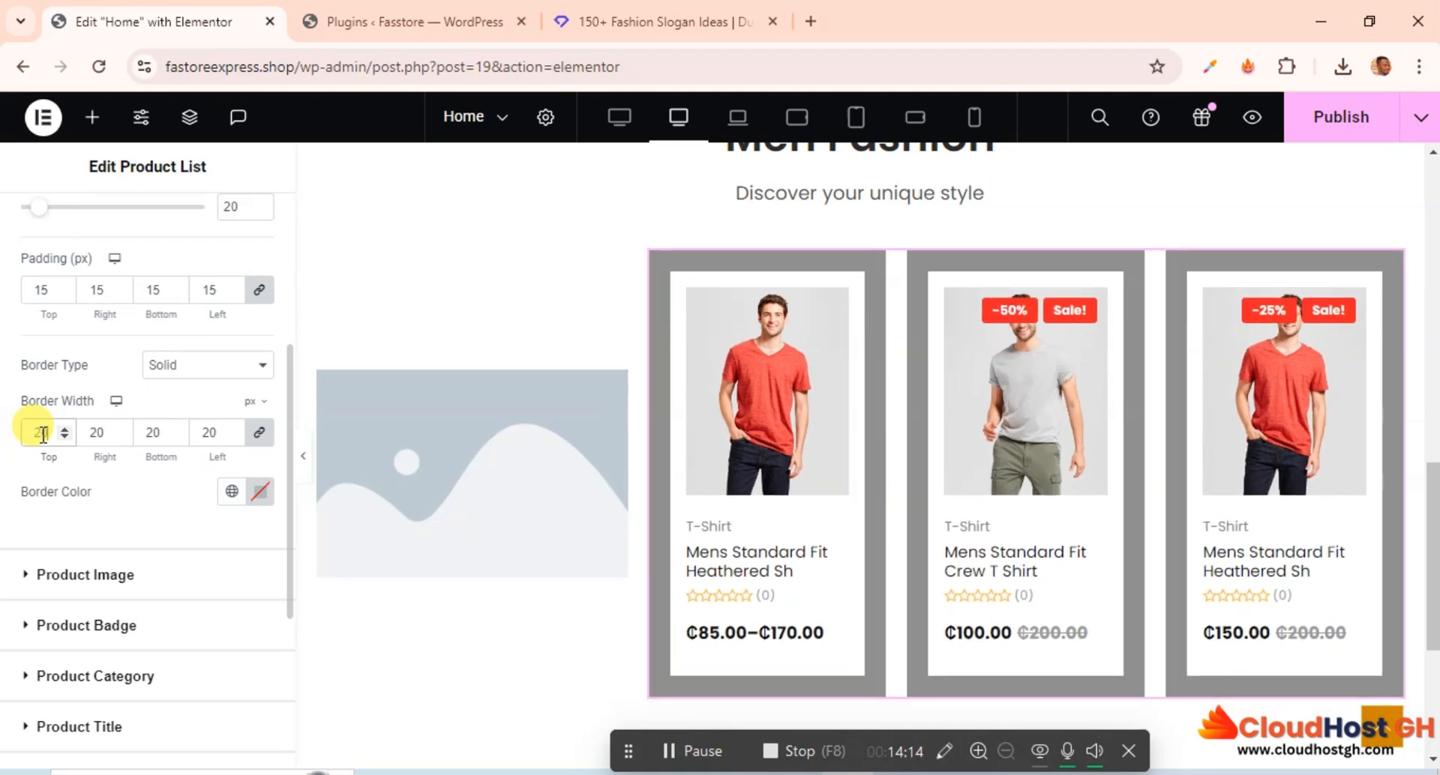
key("BackSpace")
key("BackSpace")
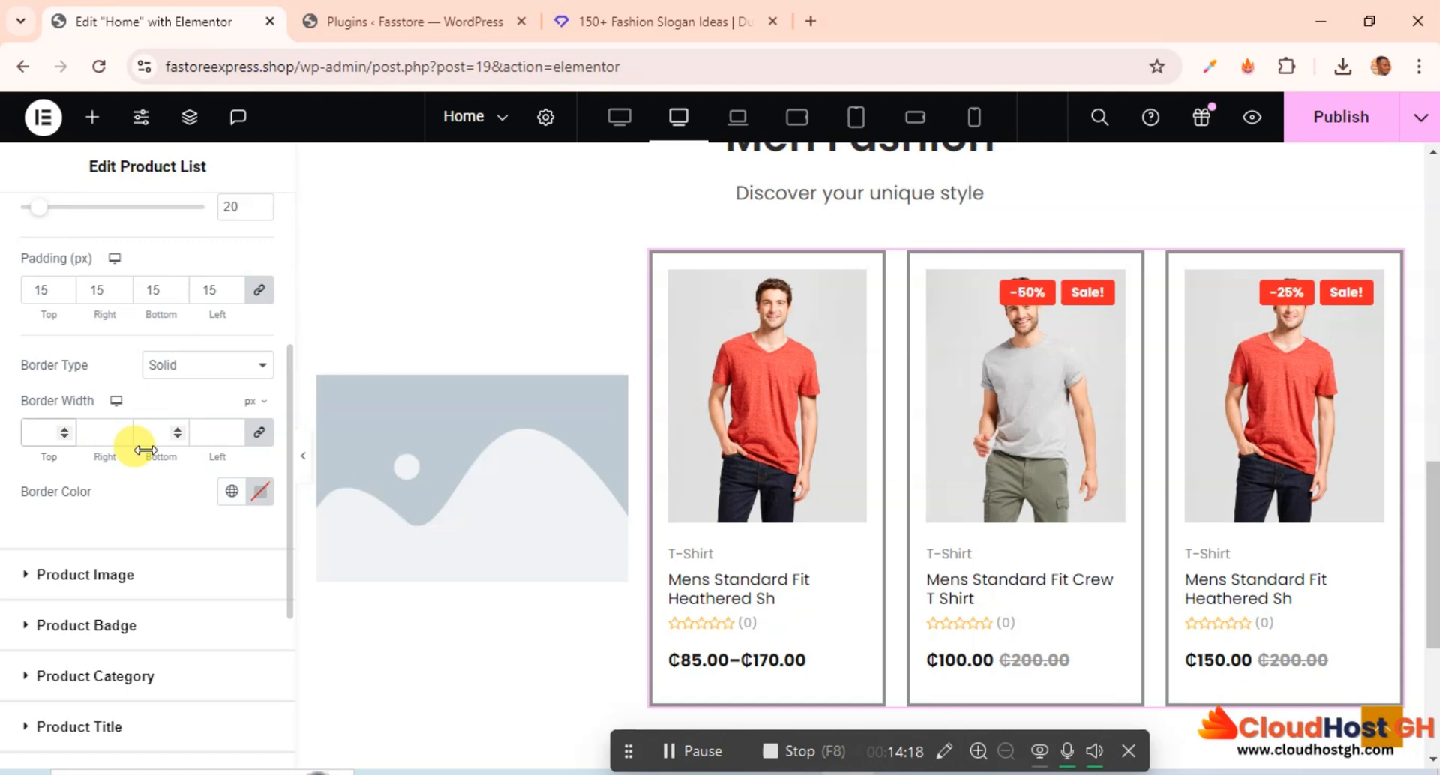
scroll(135, 450, "down", 1)
scroll(143, 453, "up", 4)
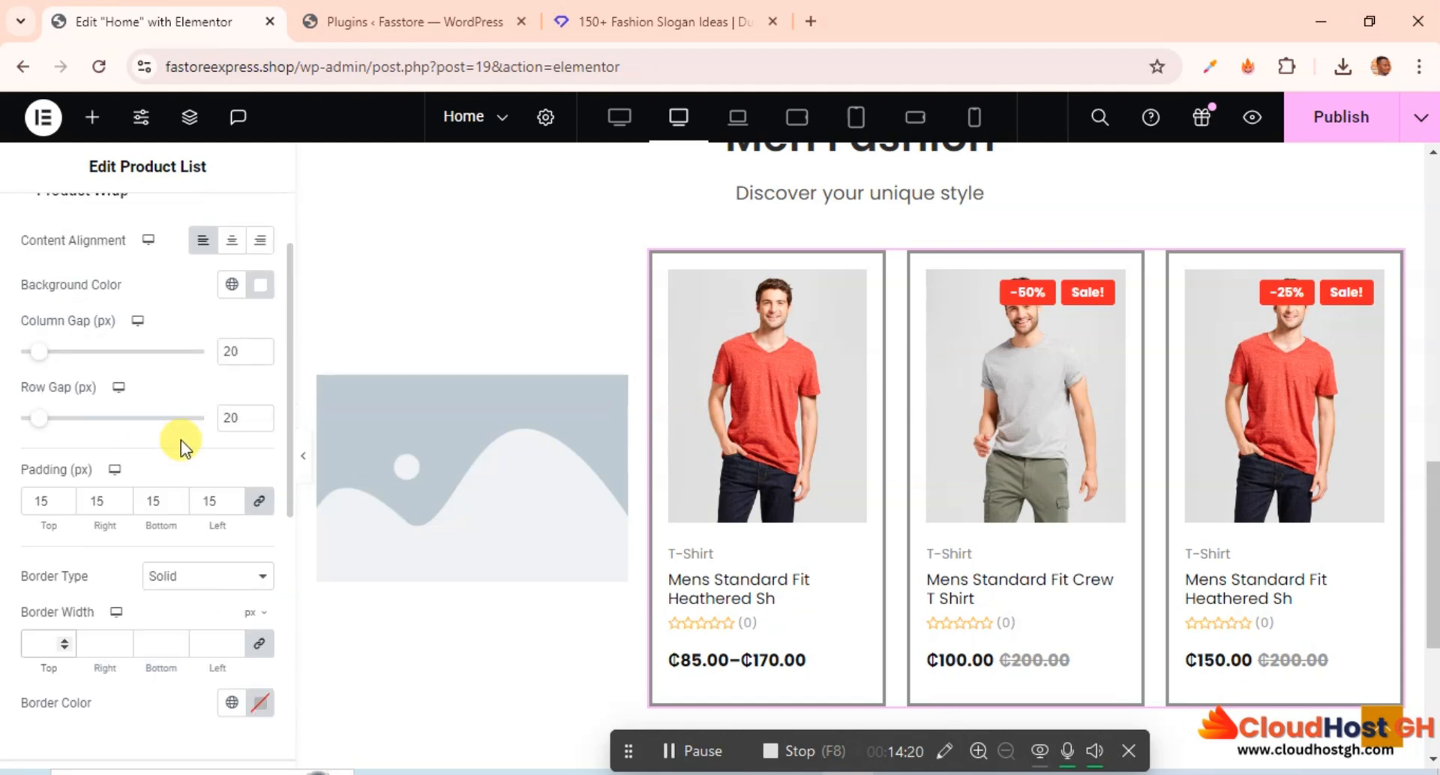
scroll(181, 439, "down", 3)
left_click(183, 368)
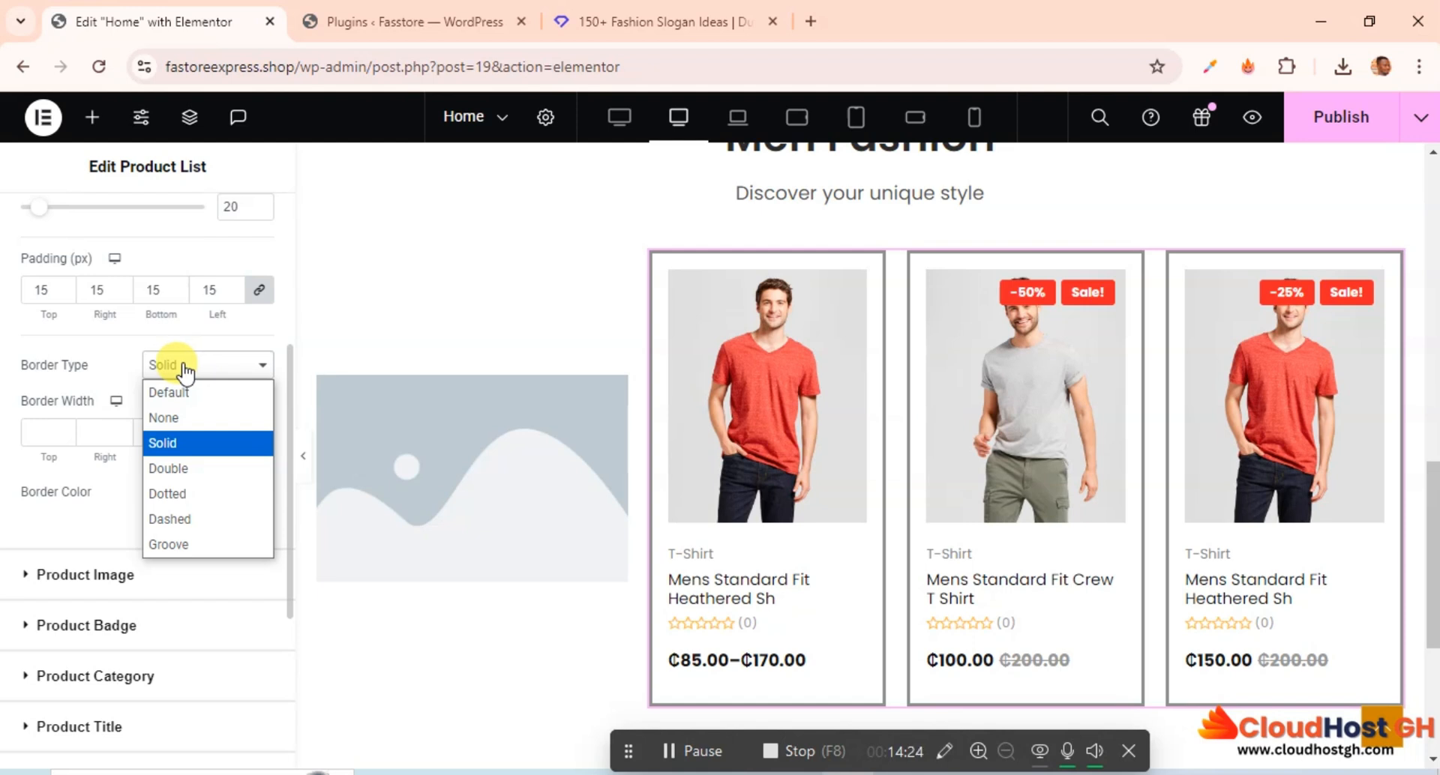
left_click(107, 370)
Publish the home page and check the bordered Men Fashion products on the live Fasstore site.
left_click(1314, 122)
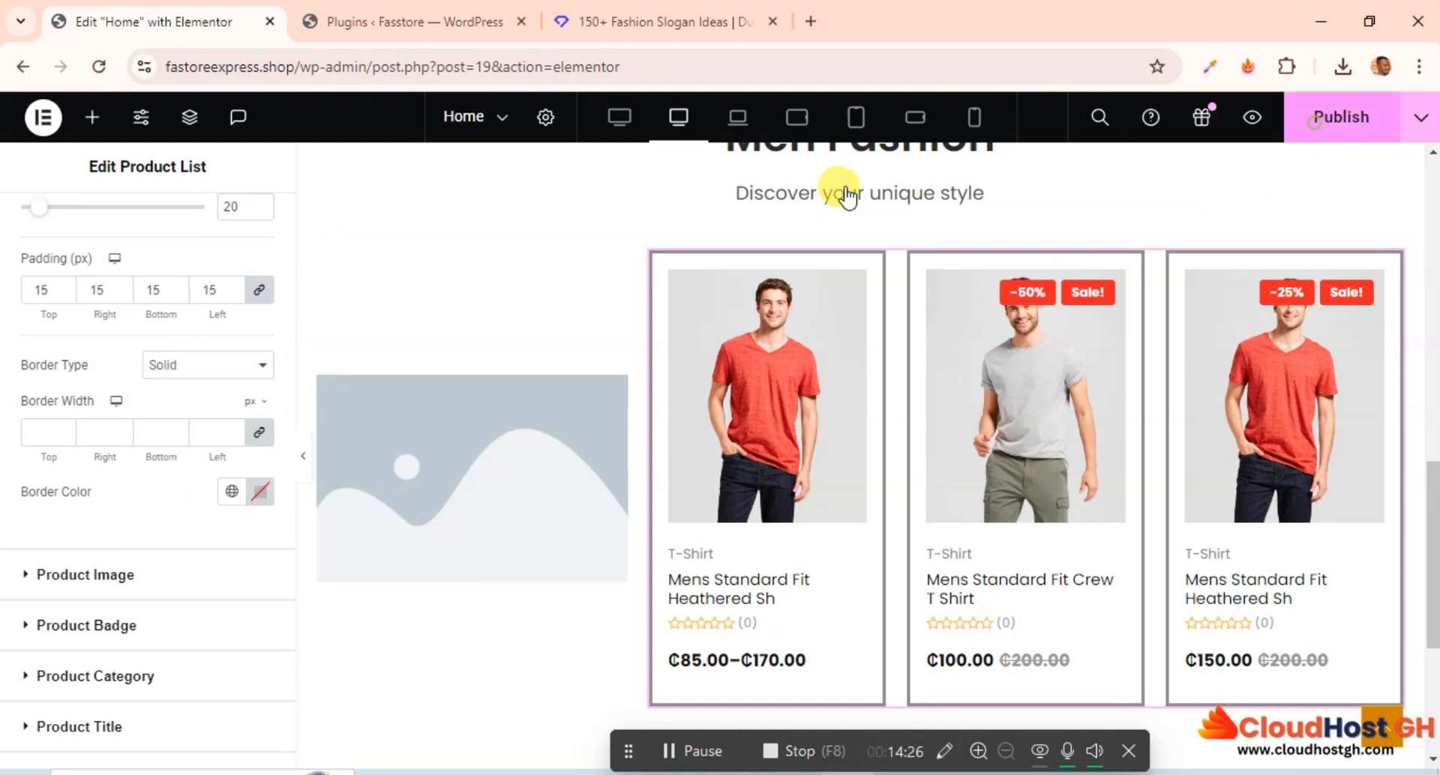
left_click(416, 11)
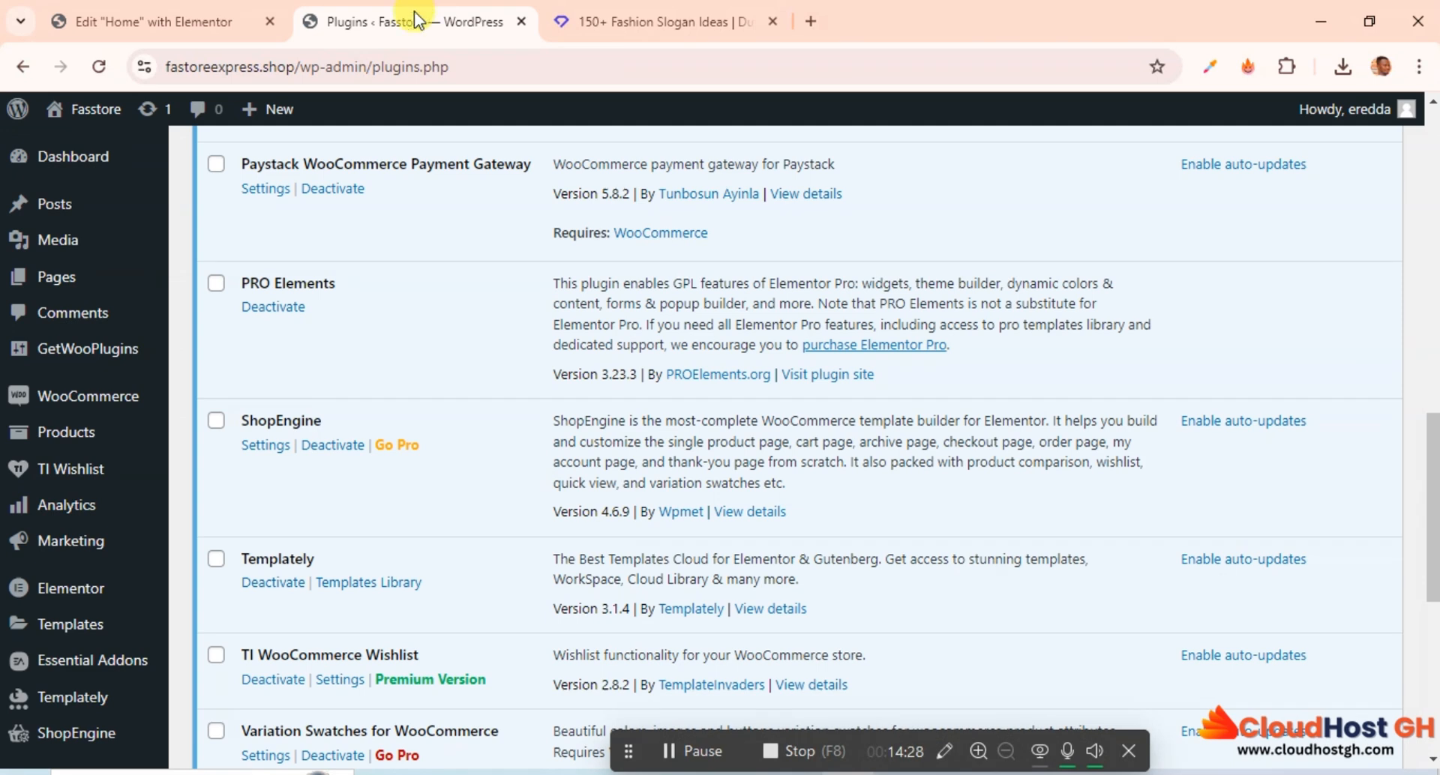
scroll(225, 127, "up", 4)
left_click(111, 105)
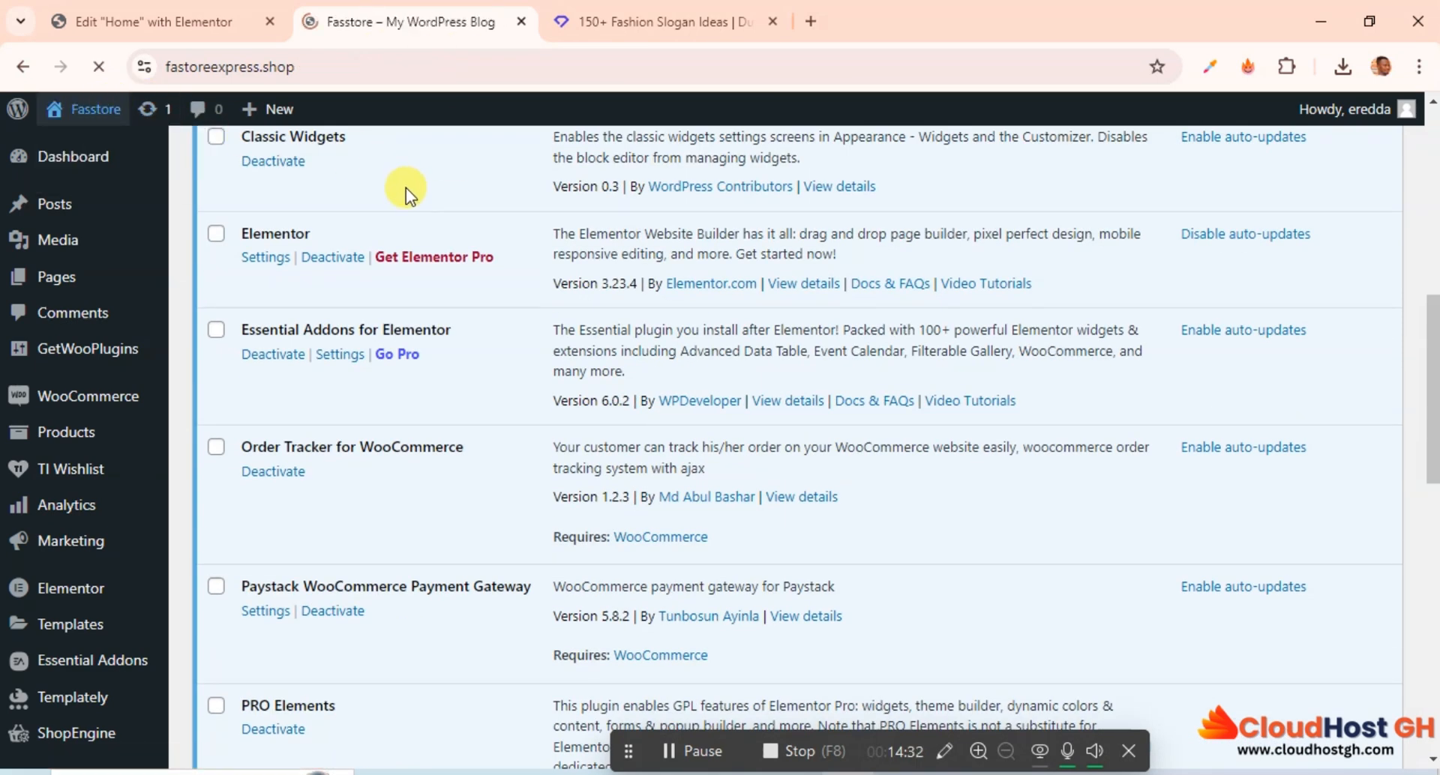
scroll(457, 242, "down", 8)
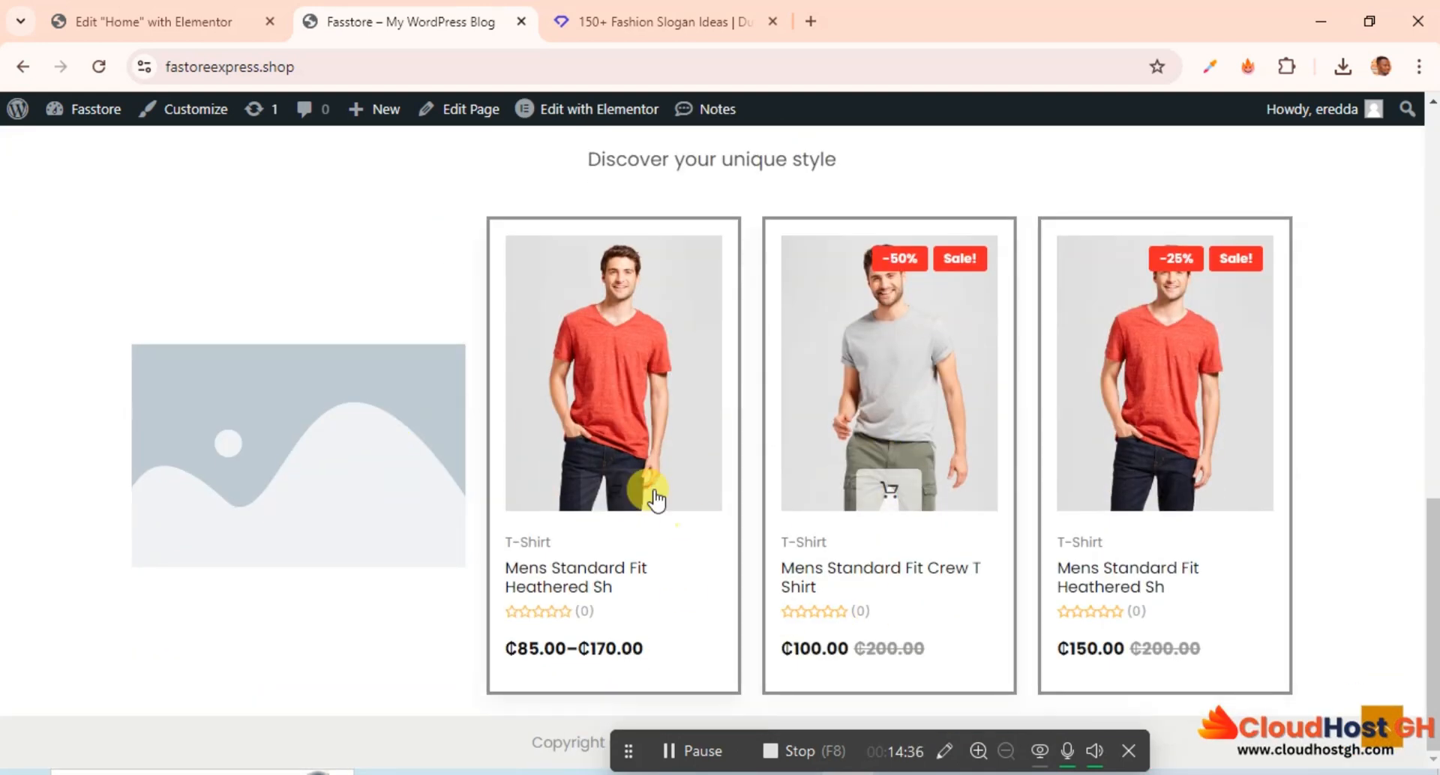
Return to the Elementor editor, open the media library for the placeholder image beside the products, and look through the existing pictures.
left_click(152, 20)
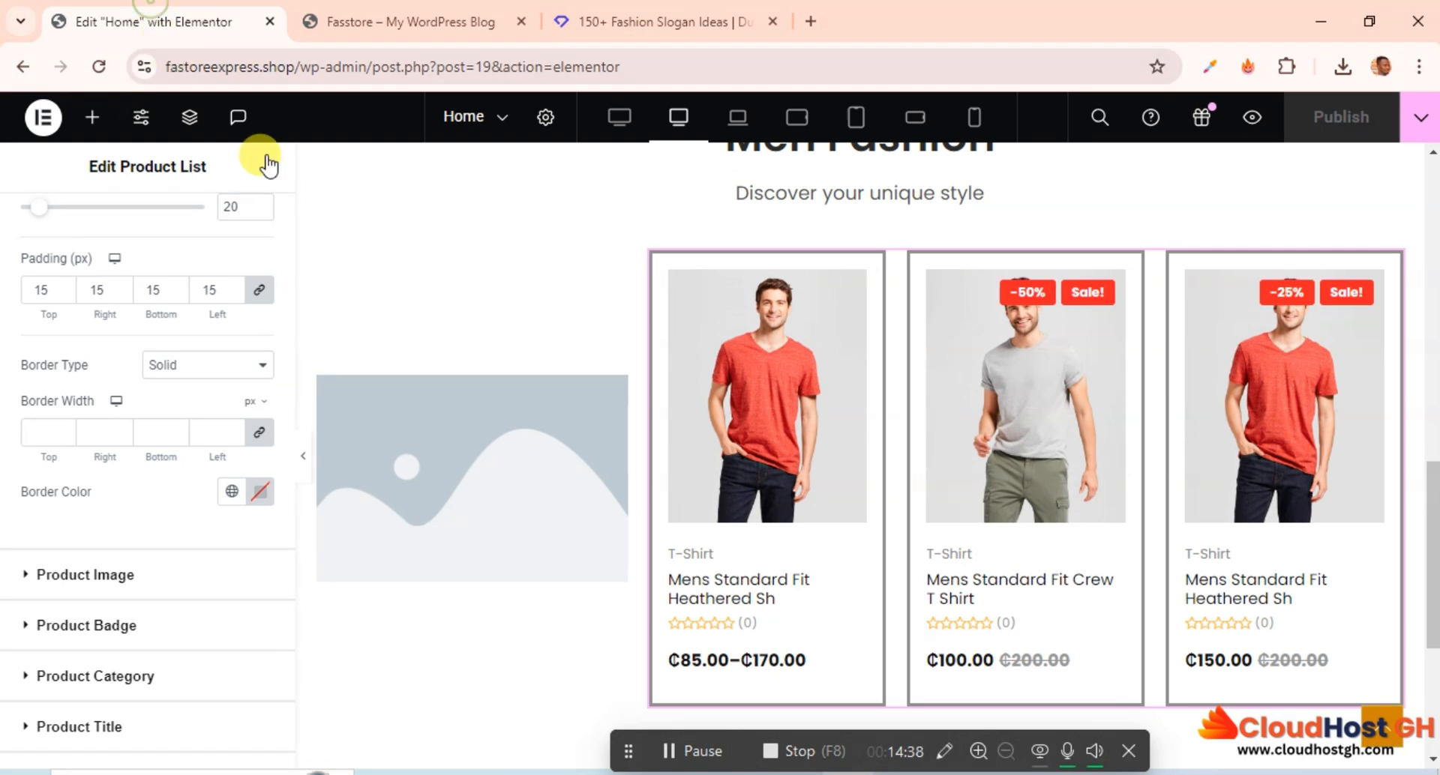
left_click(401, 459)
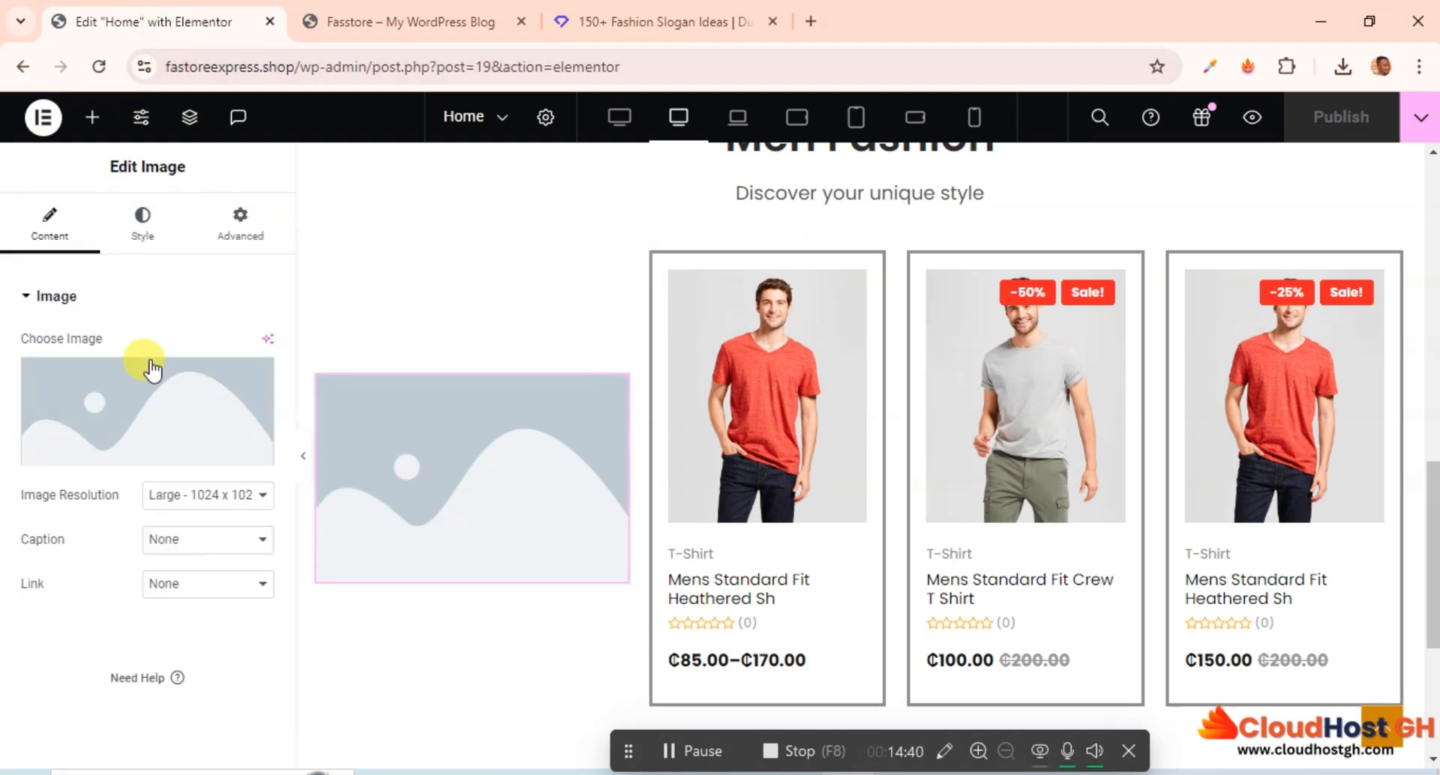
left_click(145, 405)
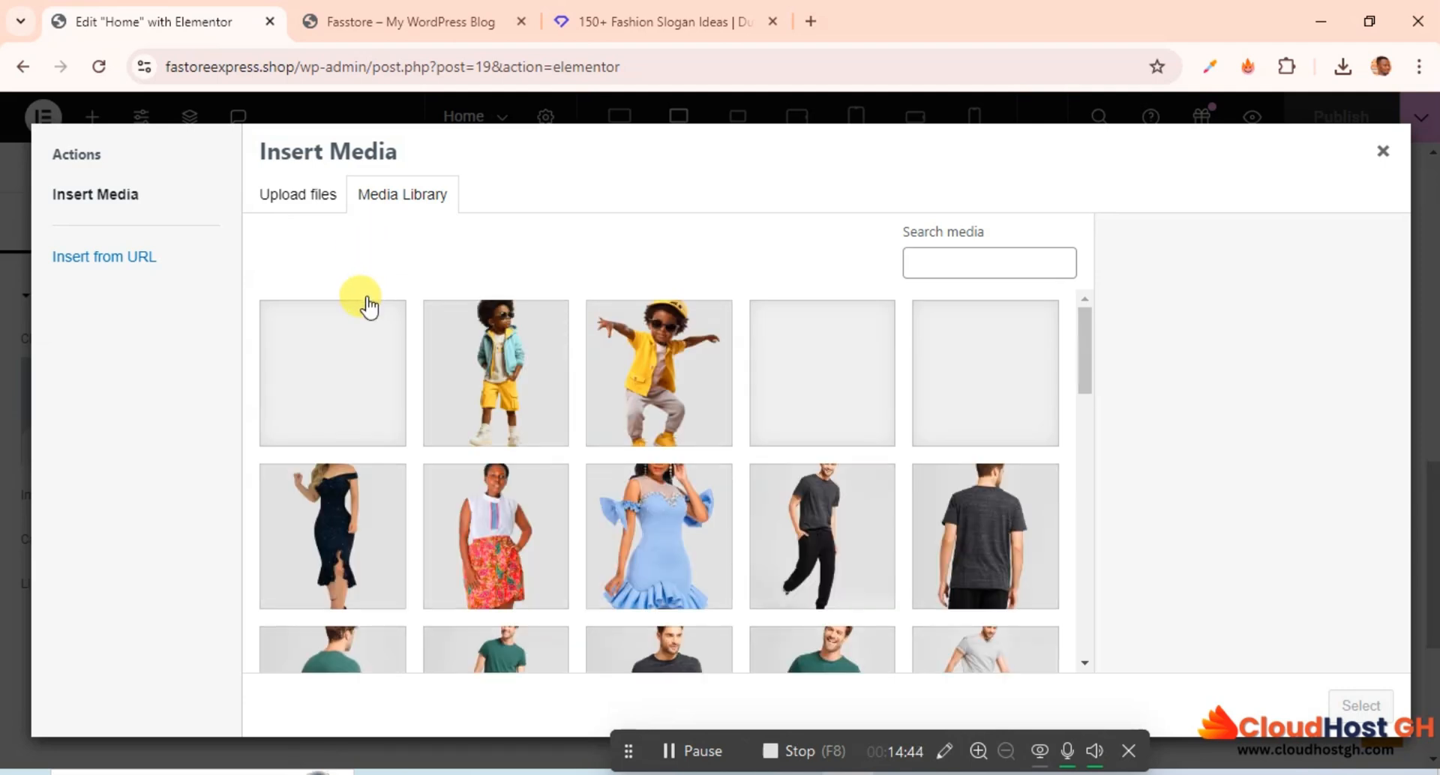
scroll(585, 388, "down", 12)
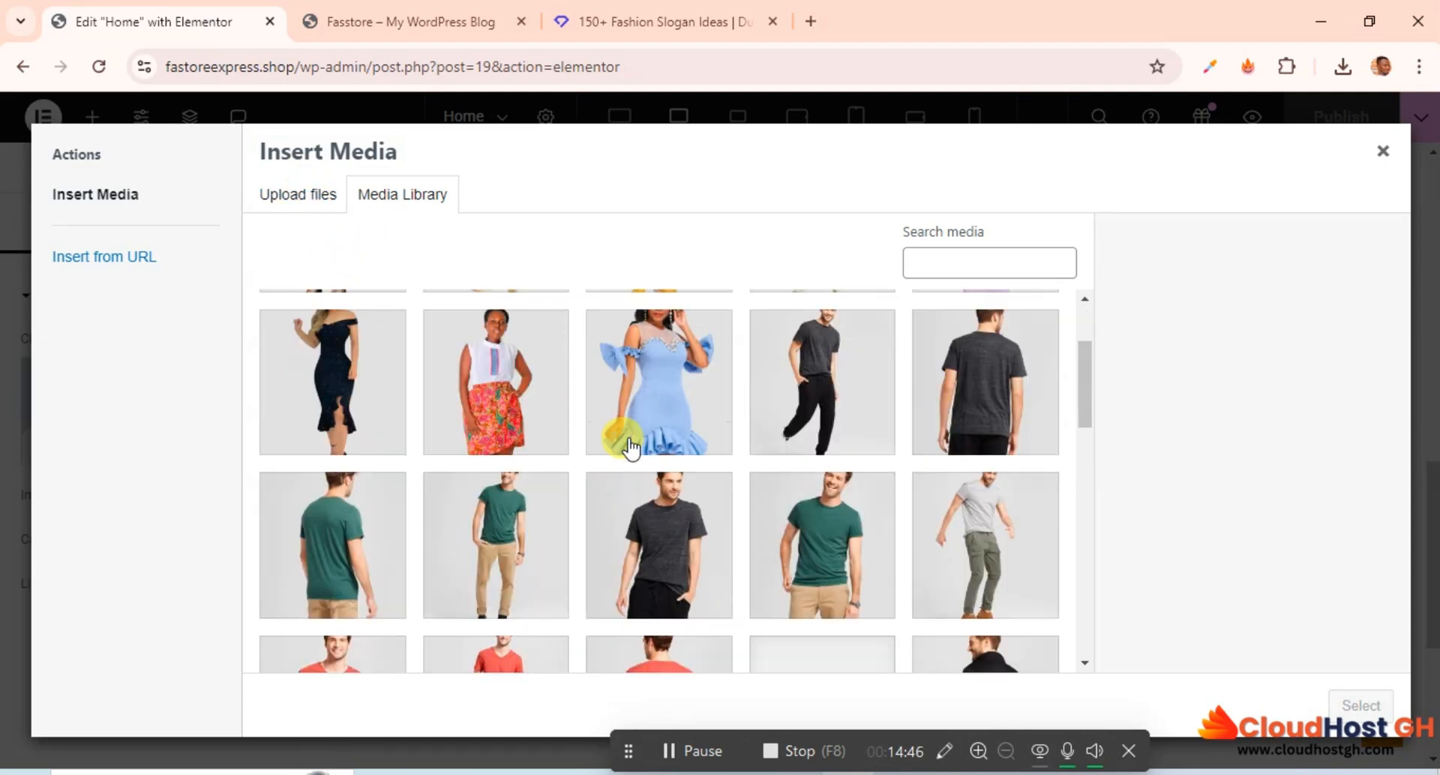
scroll(620, 434, "up", 2)
scroll(628, 447, "up", 5)
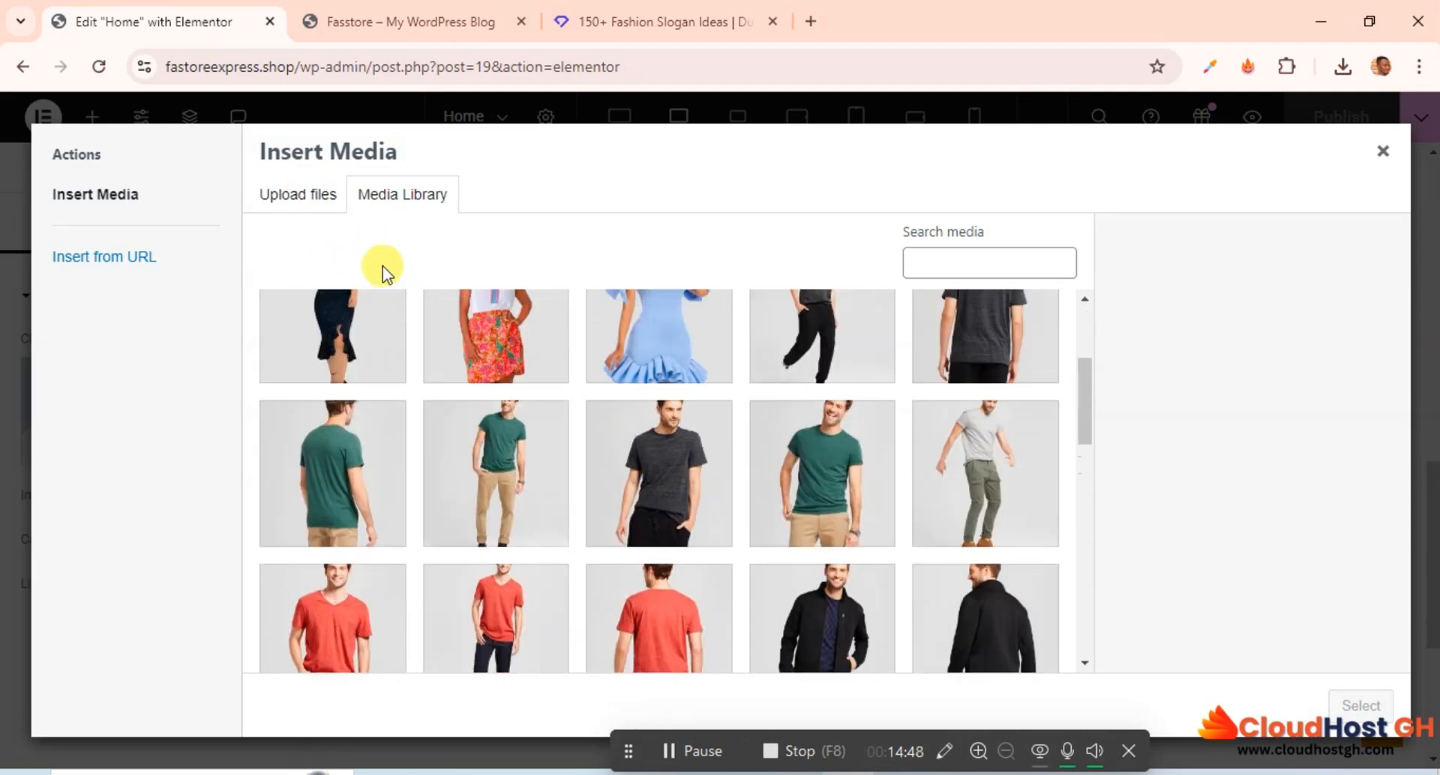
Start a file upload and open the e-Commerce website folder inside Downloads > eCommerce Training.
left_click(296, 193)
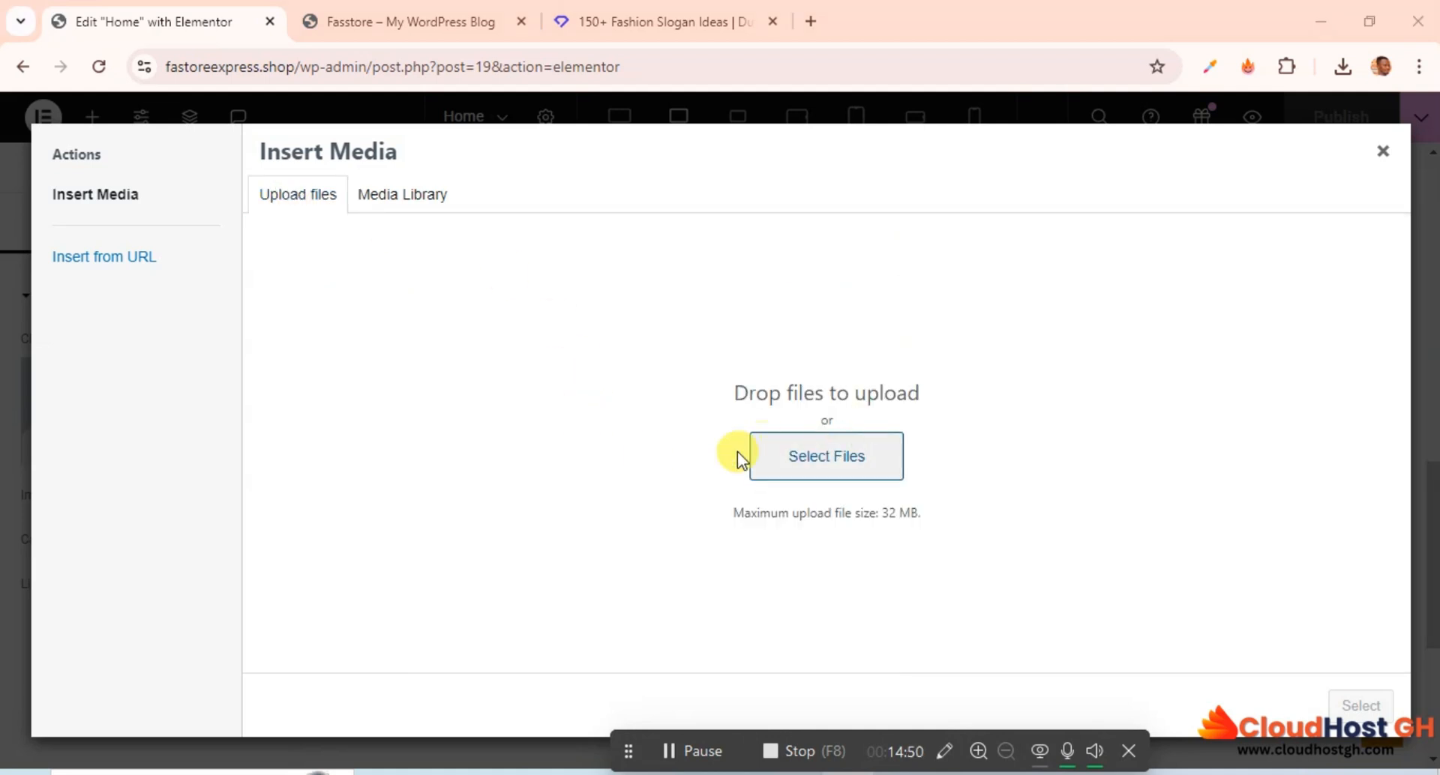
left_click(742, 455)
left_click(120, 425)
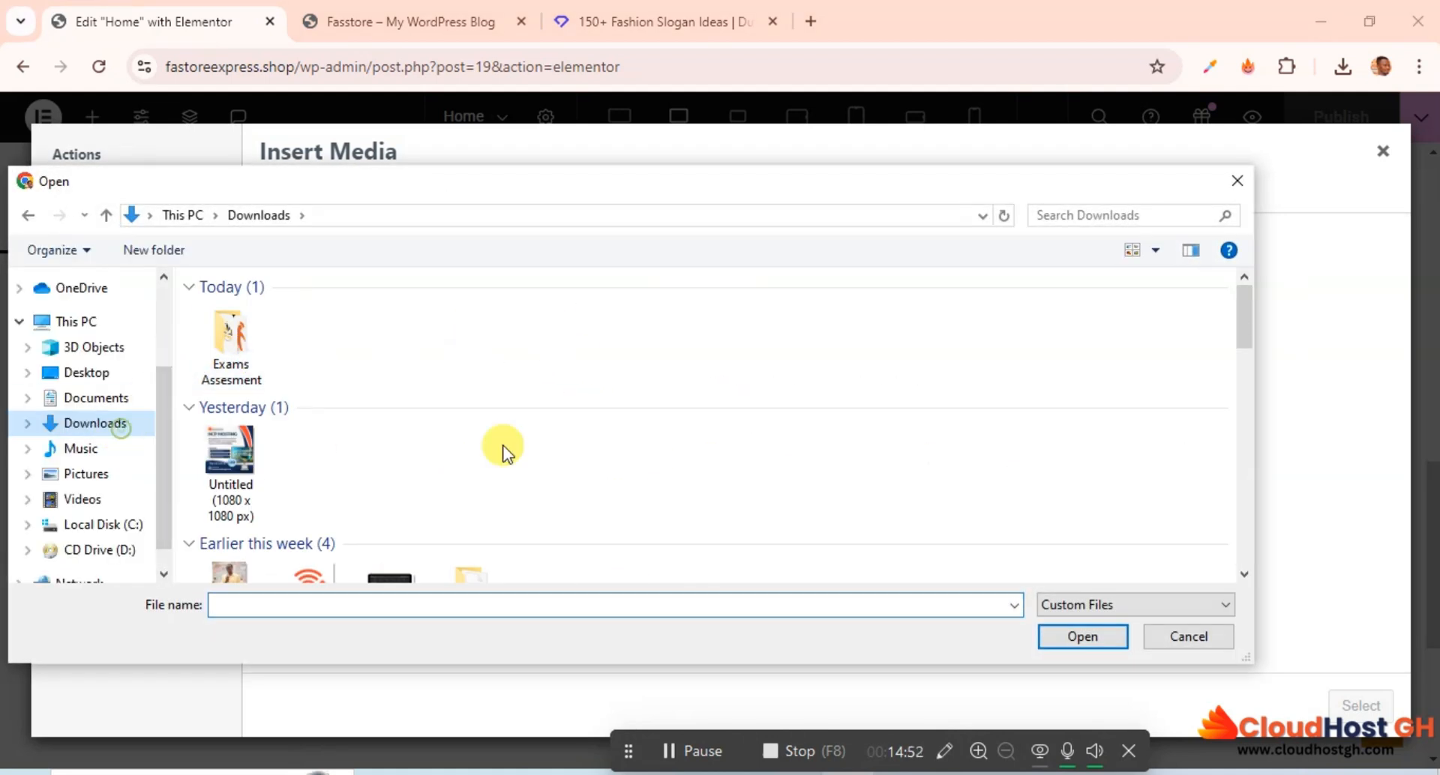
left_click_drag(1249, 315, 1248, 408)
double_click(563, 412)
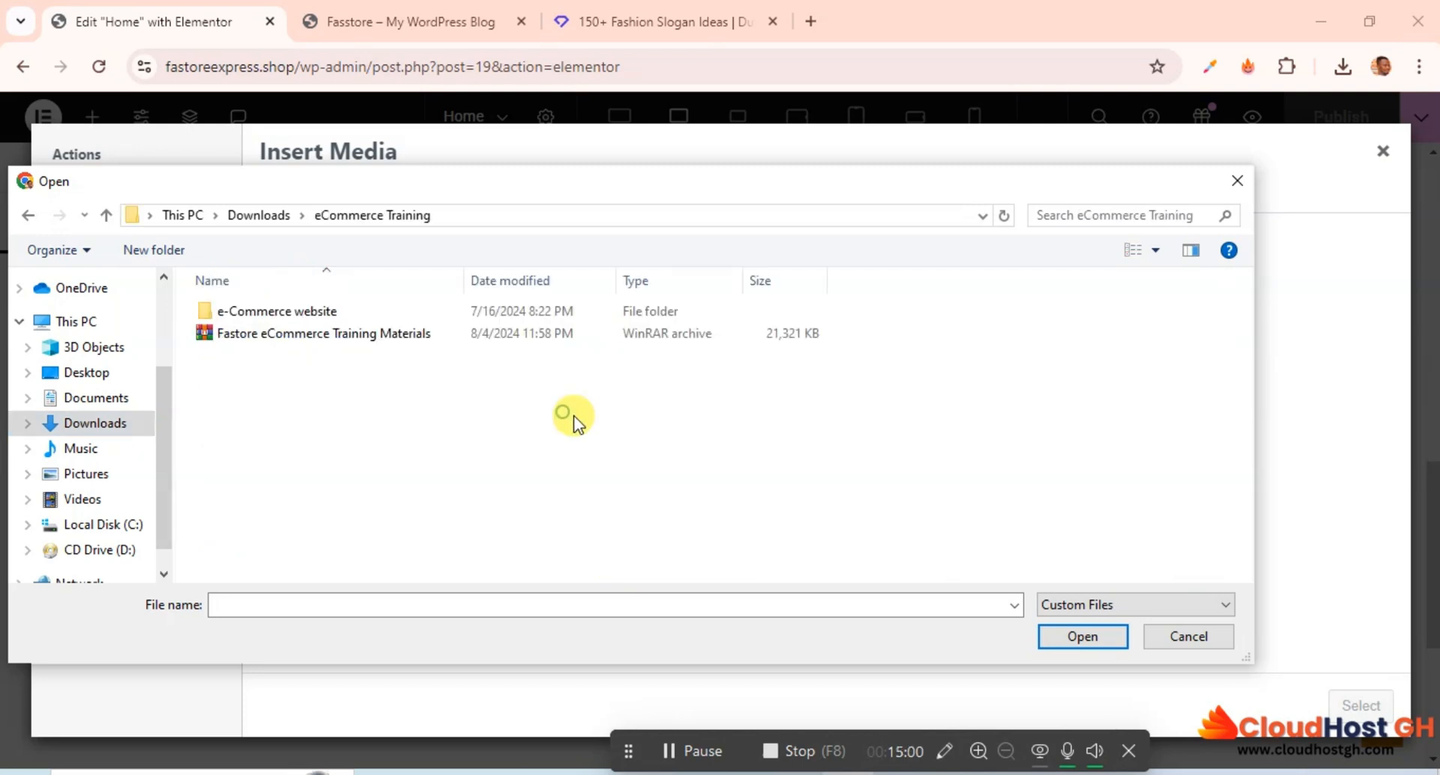
double_click(271, 311)
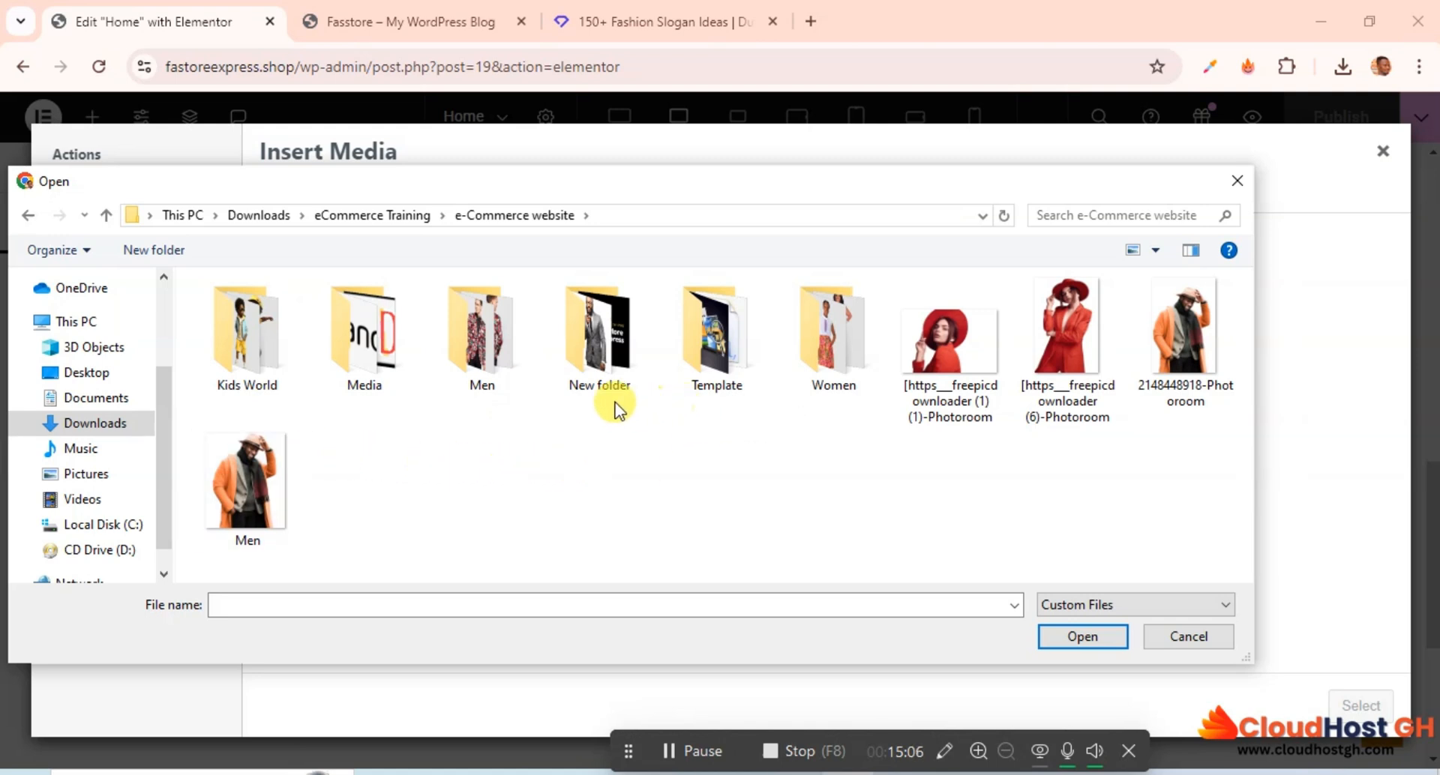
Look through the Kids World, Women and New folder subfolders for a picture suited to the Men Fashion section.
double_click(269, 344)
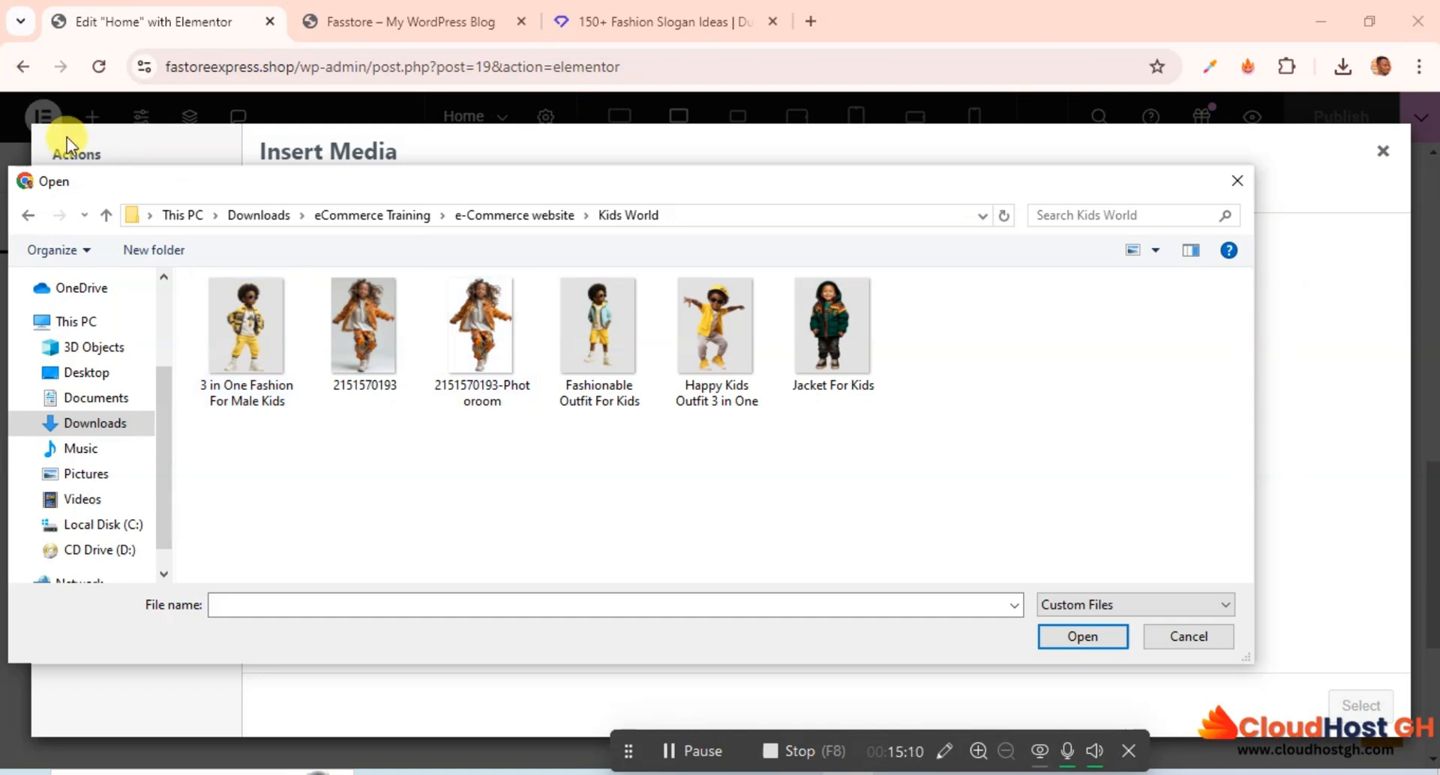
left_click(37, 218)
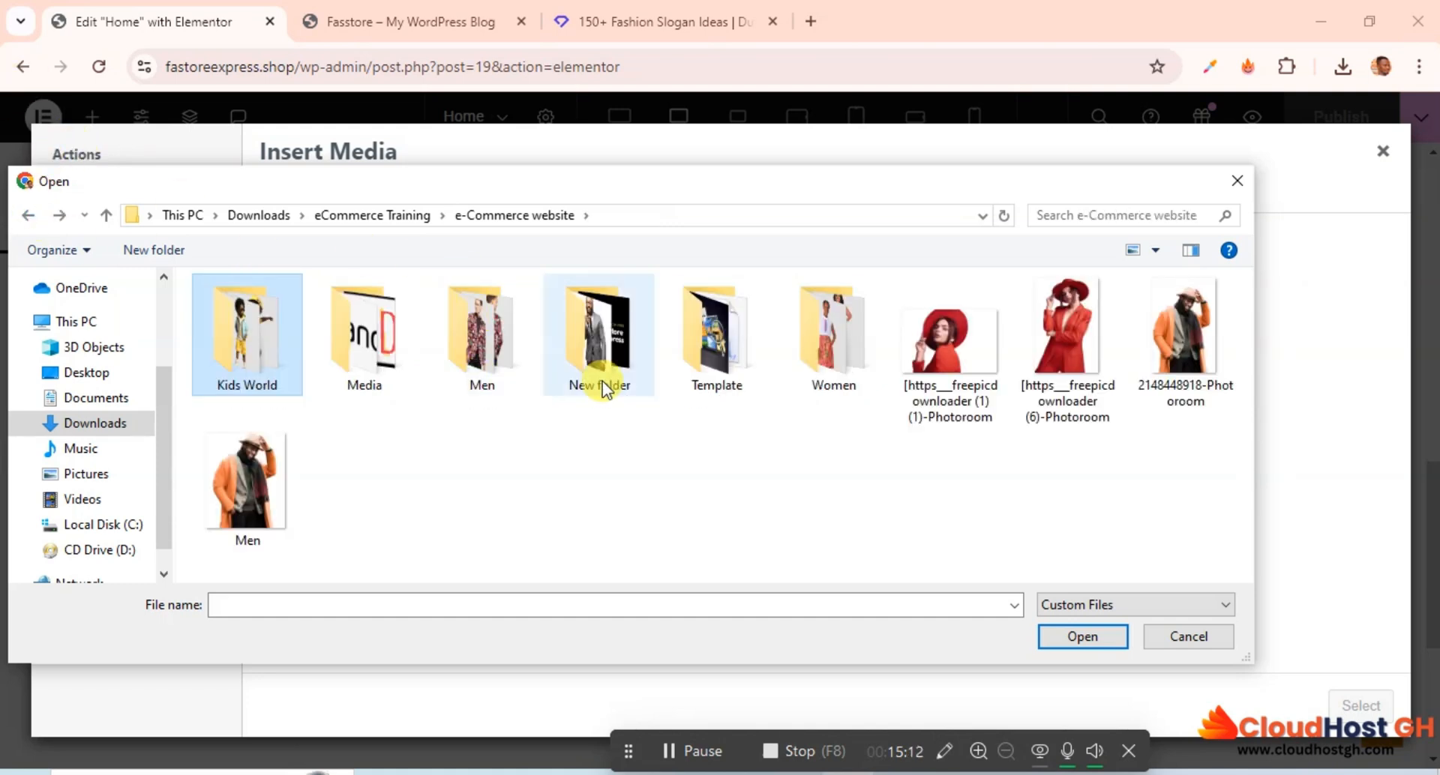
double_click(828, 366)
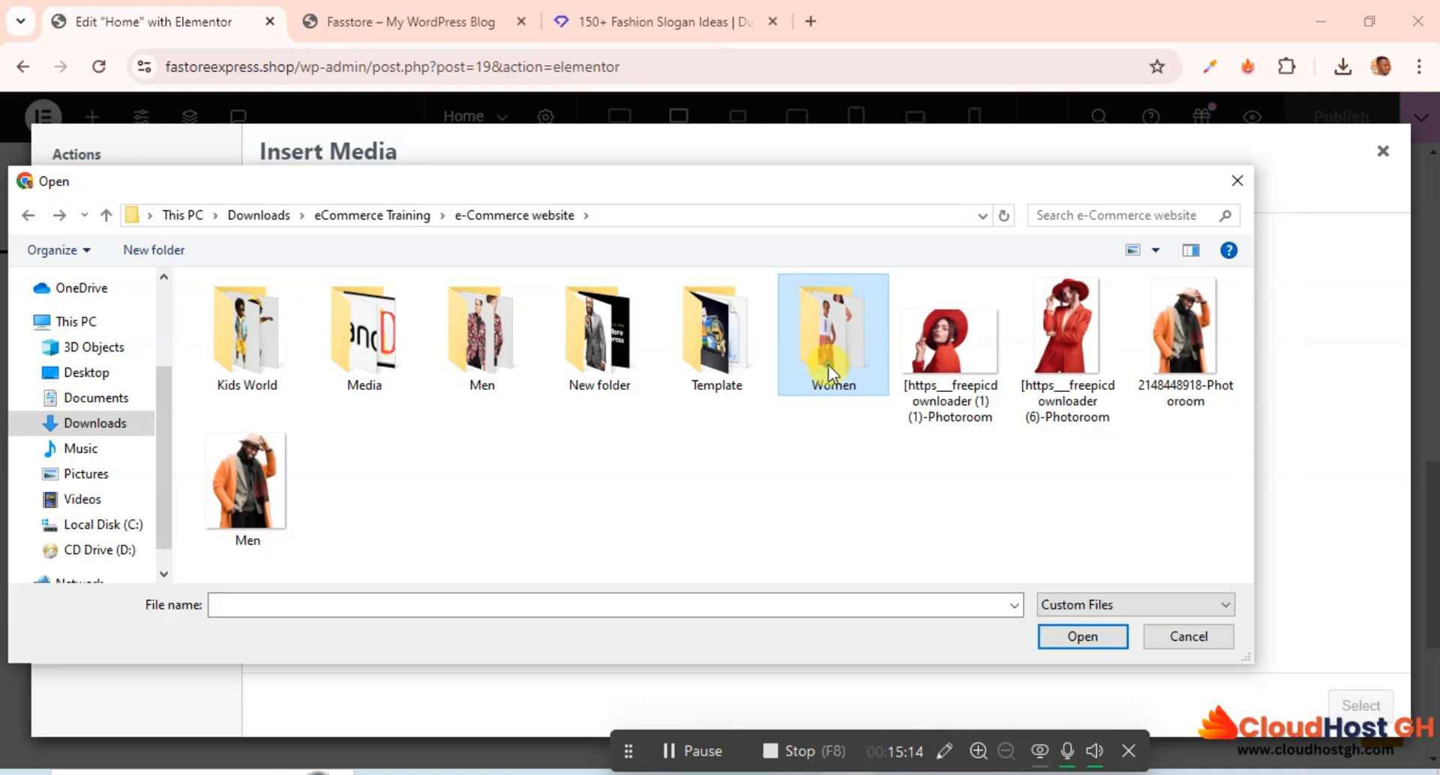
left_click(30, 219)
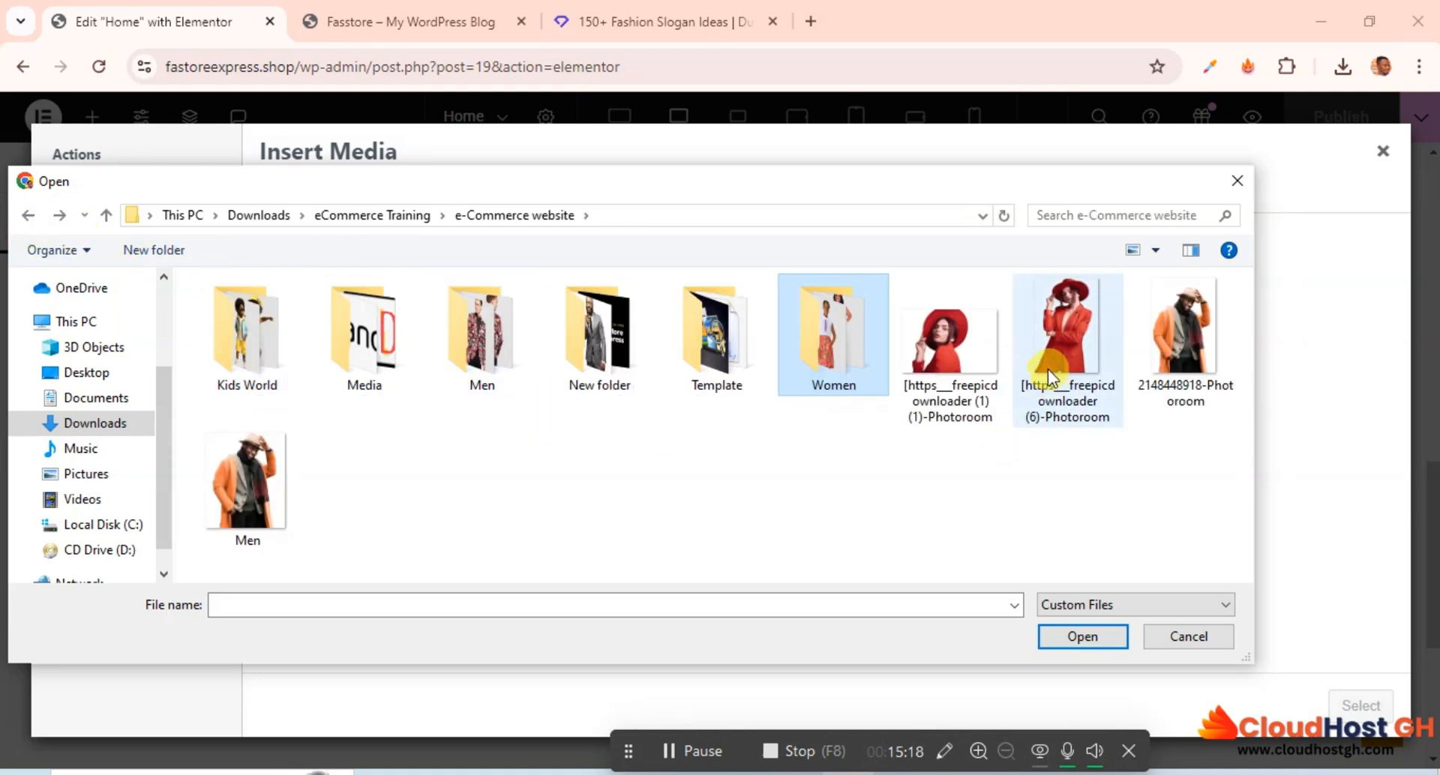
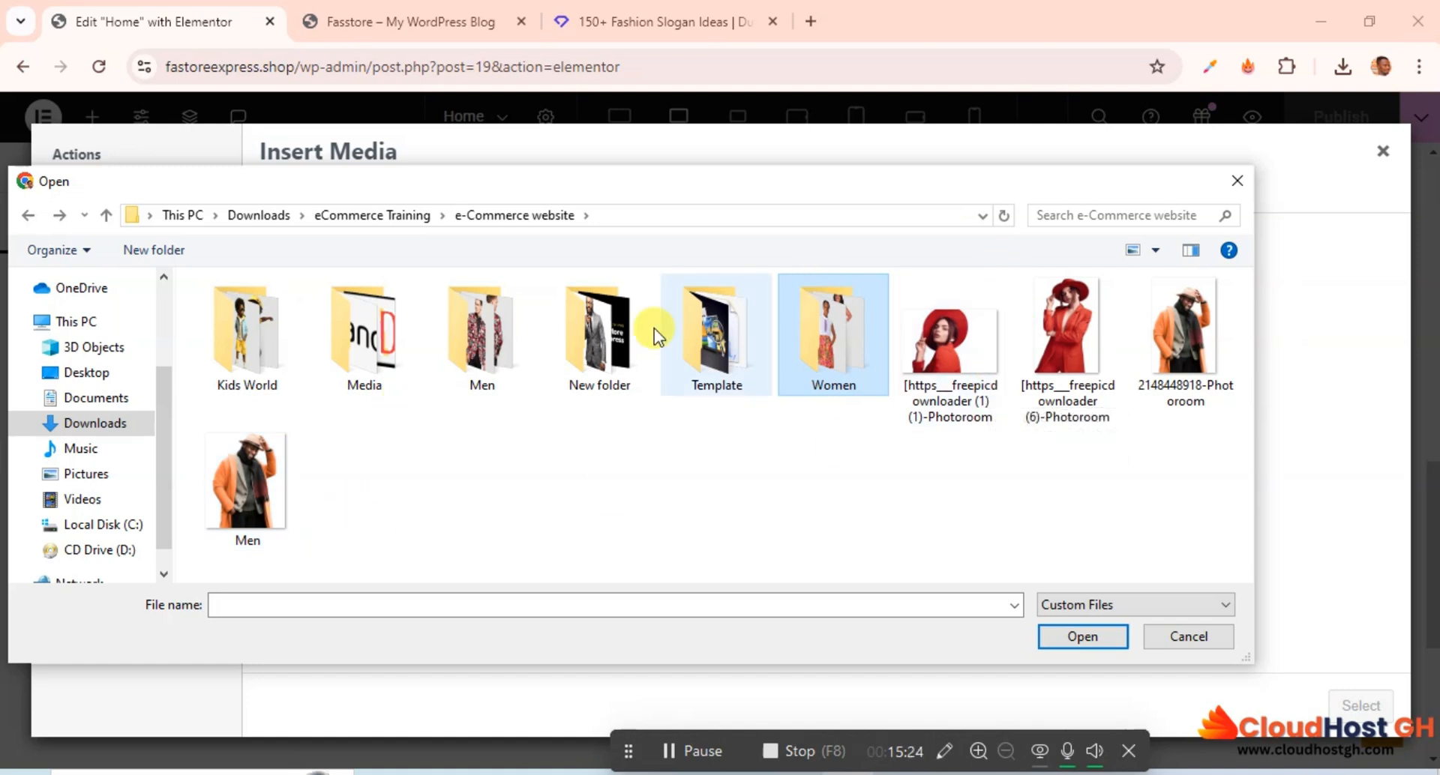
double_click(606, 340)
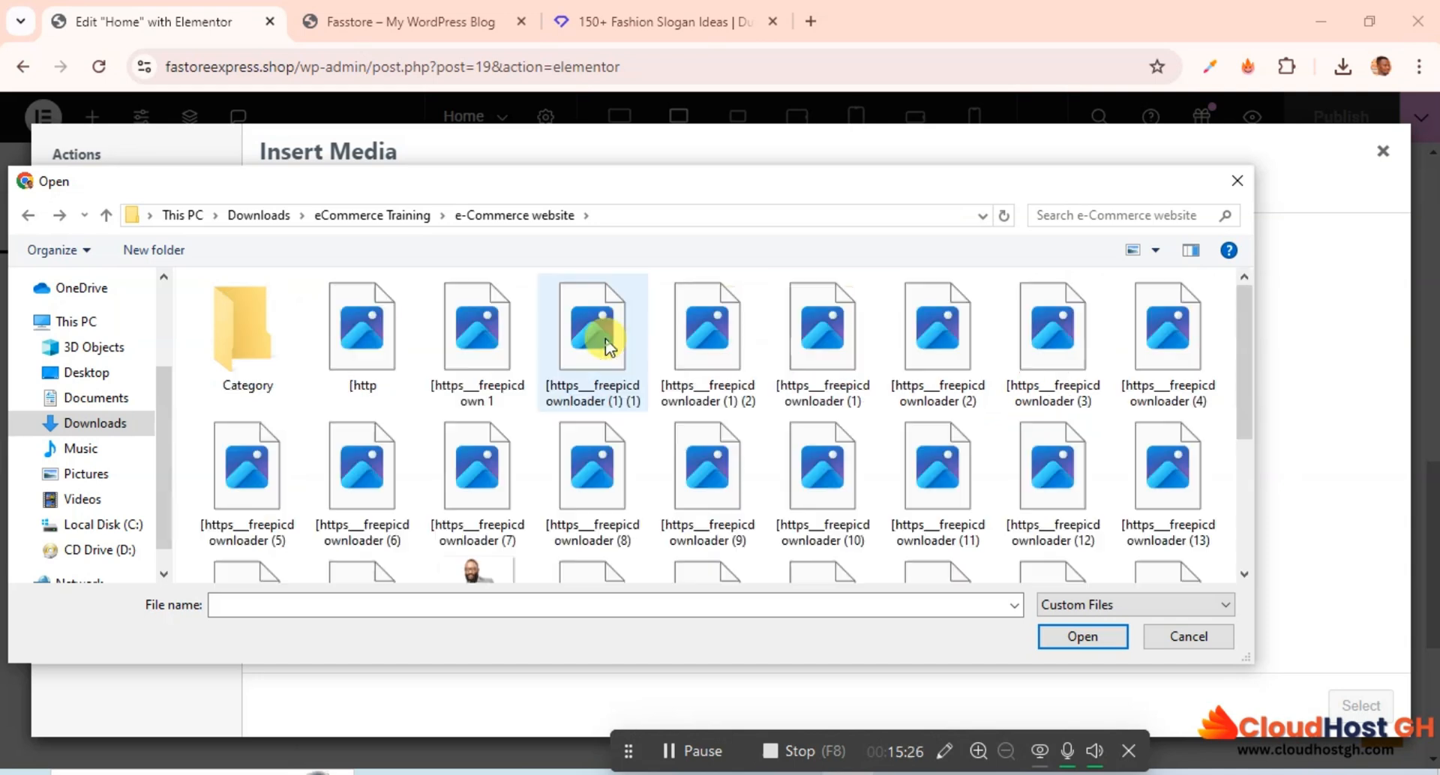
scroll(619, 345, "down", 3)
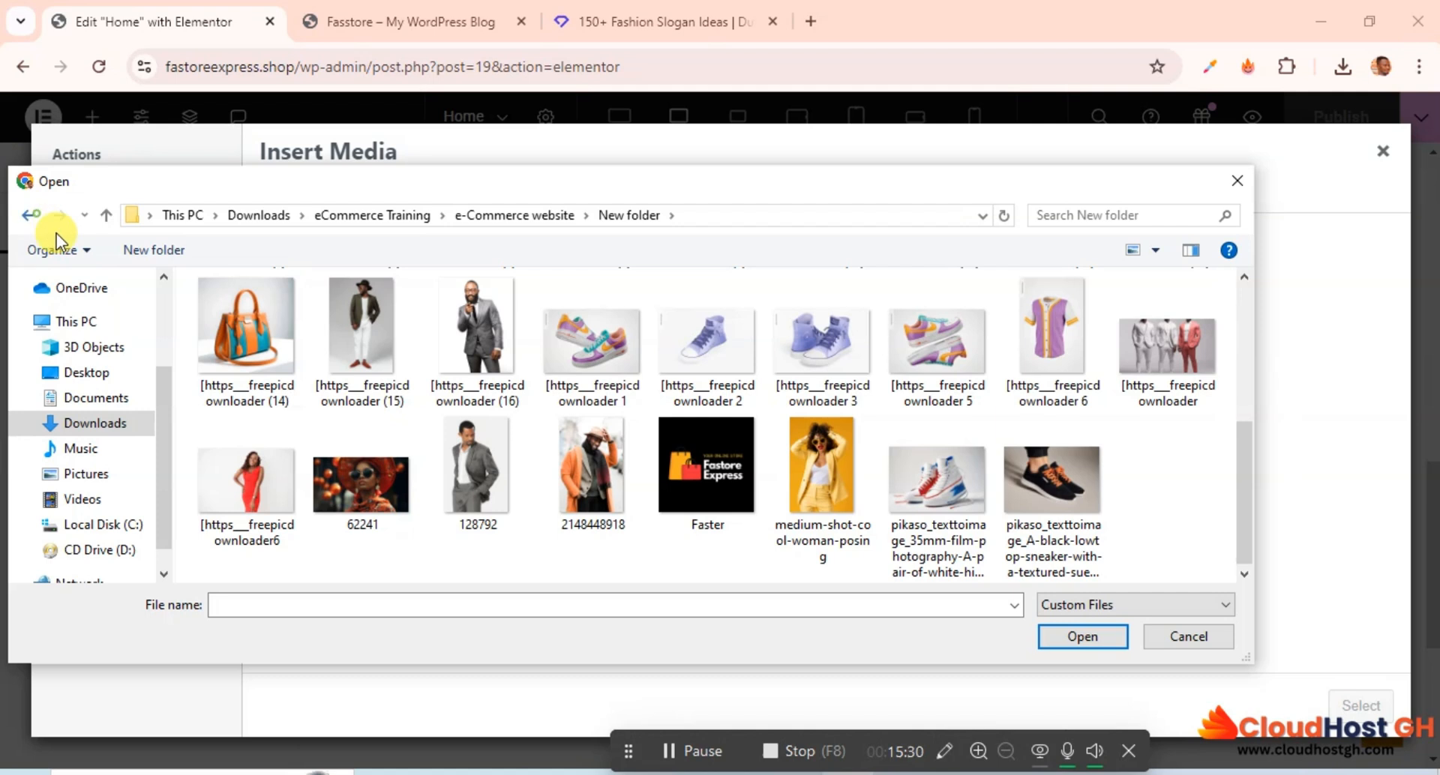
left_click(30, 215)
left_click(1202, 343)
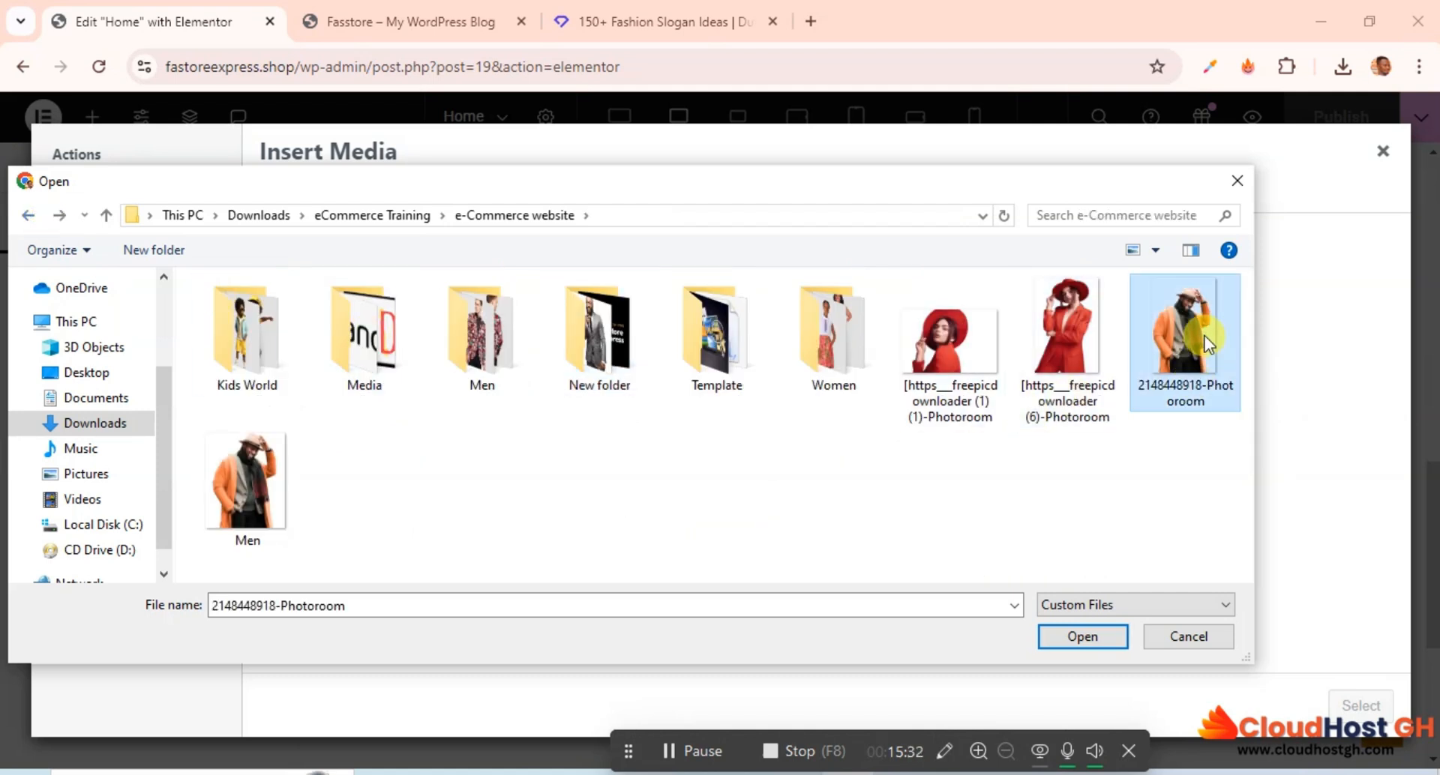
left_click_drag(808, 196, 527, 498)
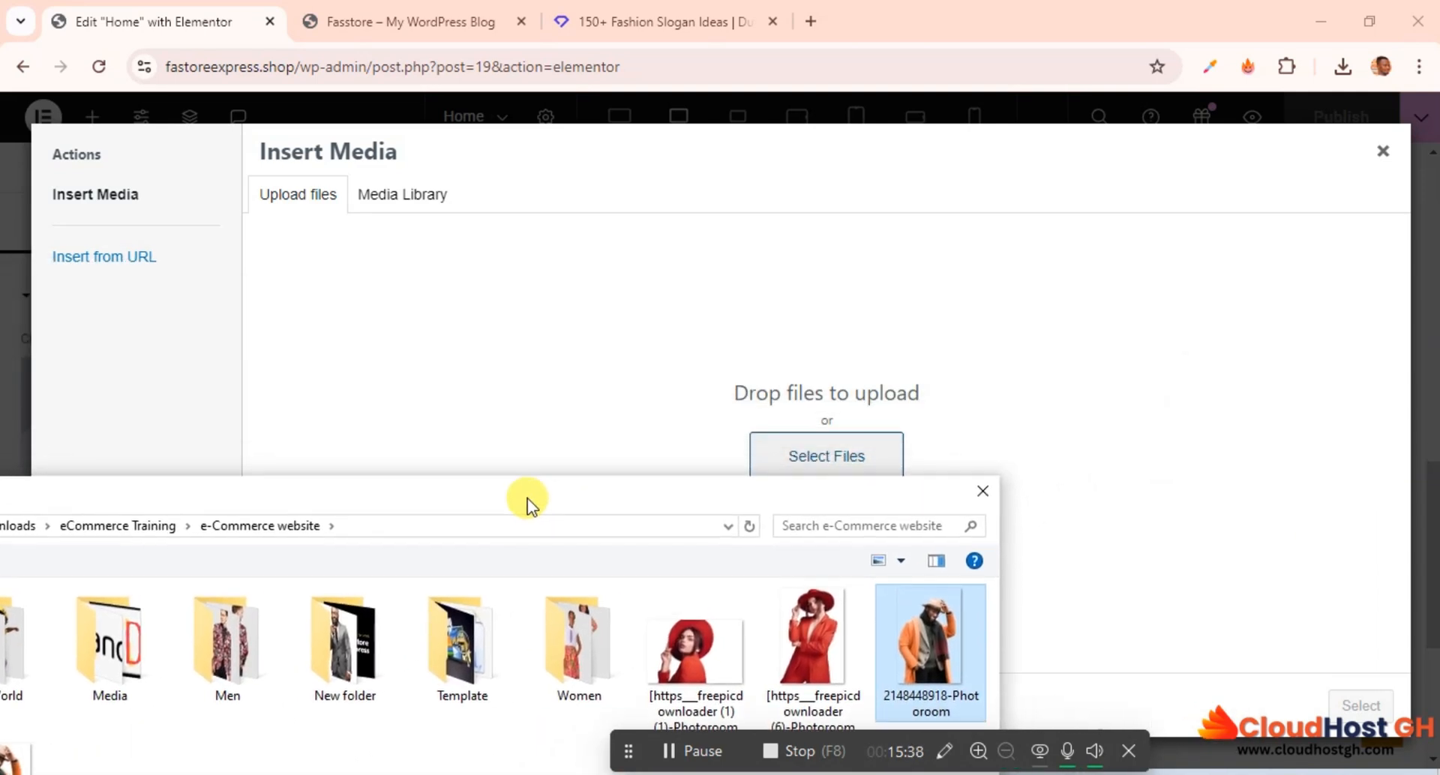
left_click_drag(938, 628, 820, 214)
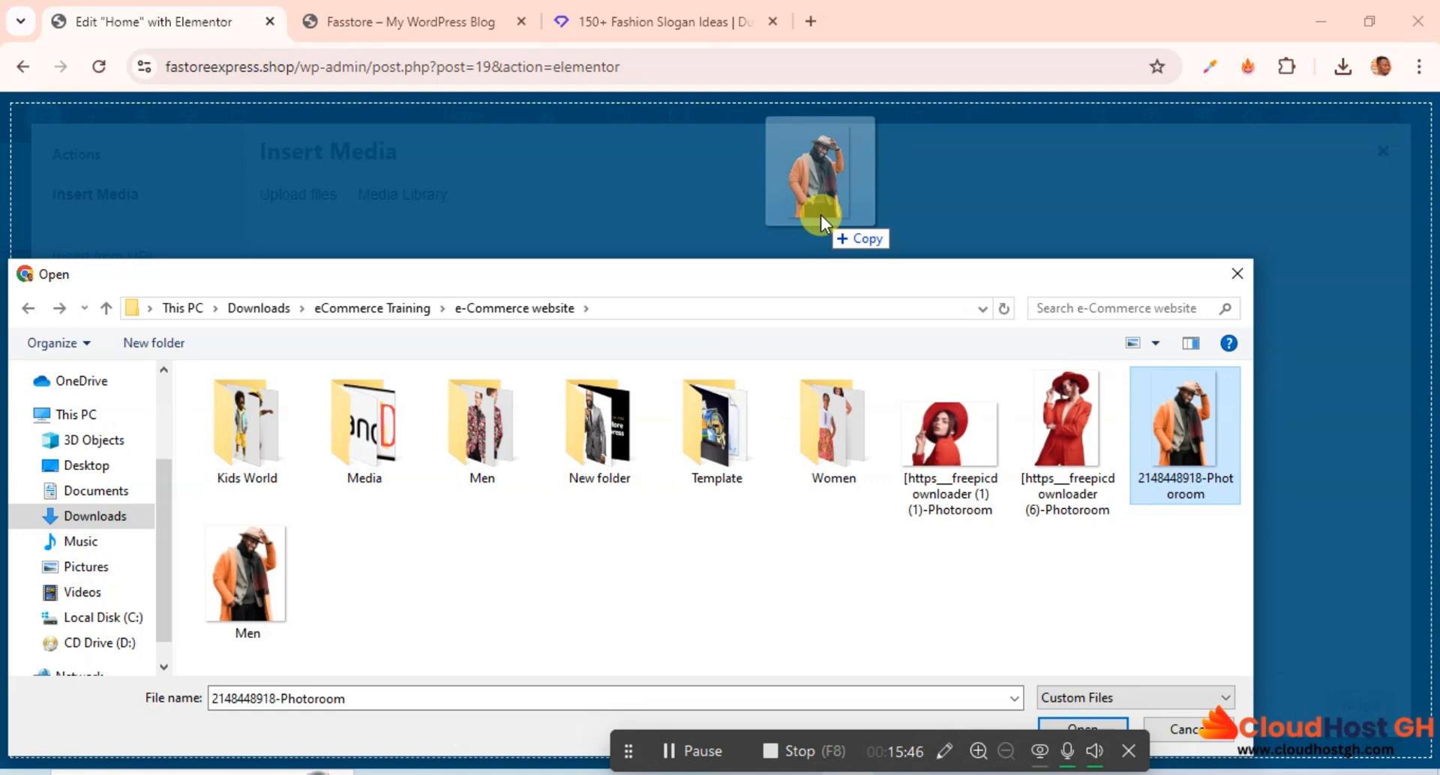
left_click_drag(820, 214, 821, 214)
left_click_drag(892, 274, 870, 401)
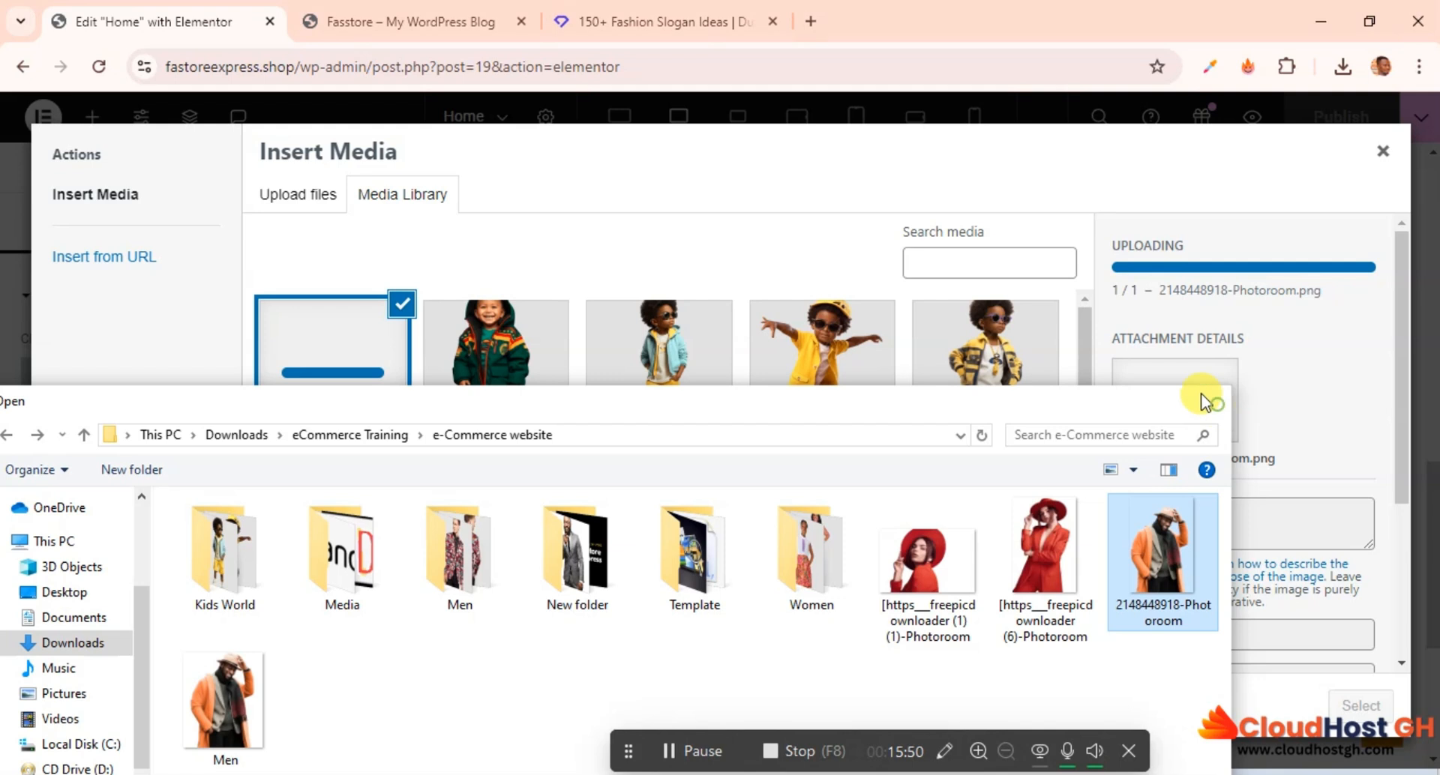
left_click(1222, 405)
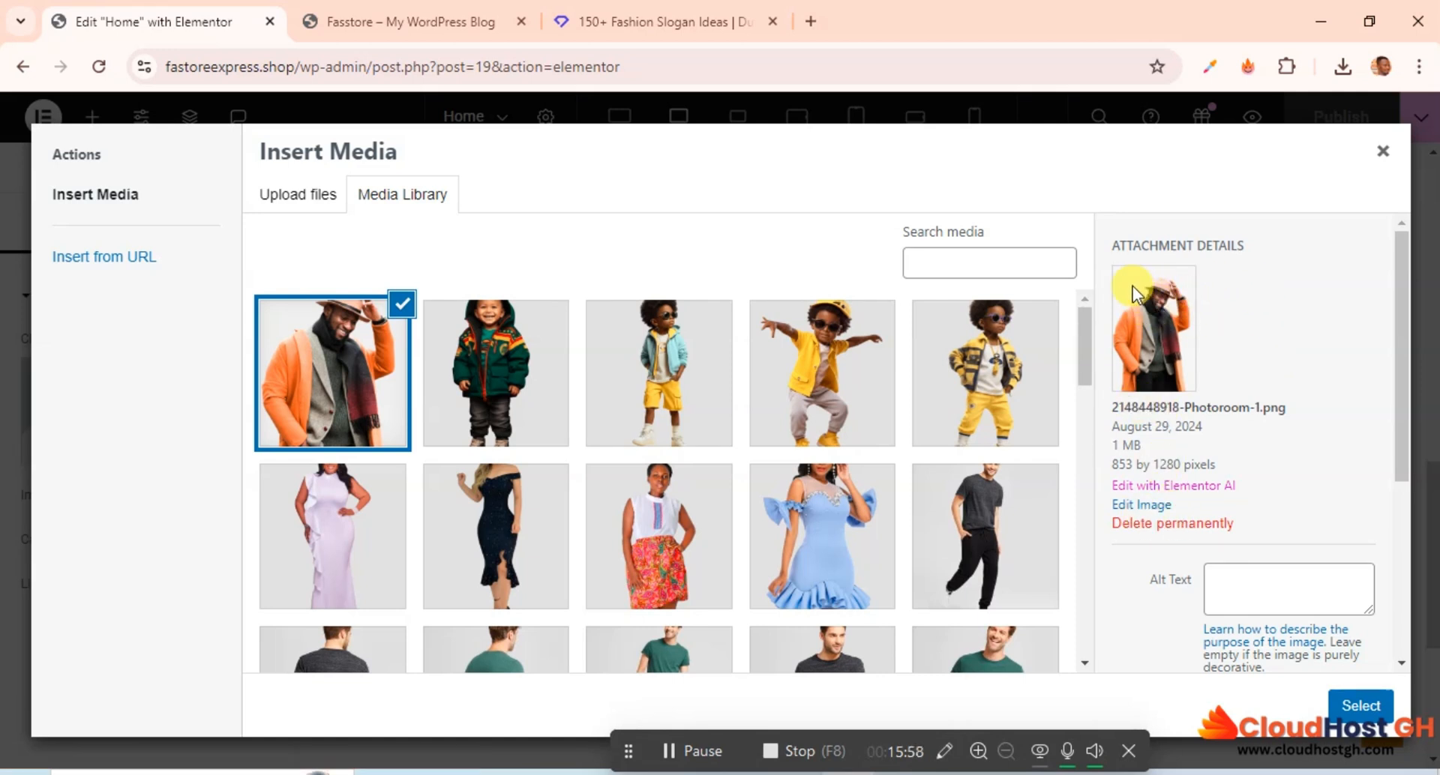
Crop the uploaded man's photo at its upper and lower edges to 853 × 1050 pixels, starting at coordinates 0, 83.
left_click(1141, 505)
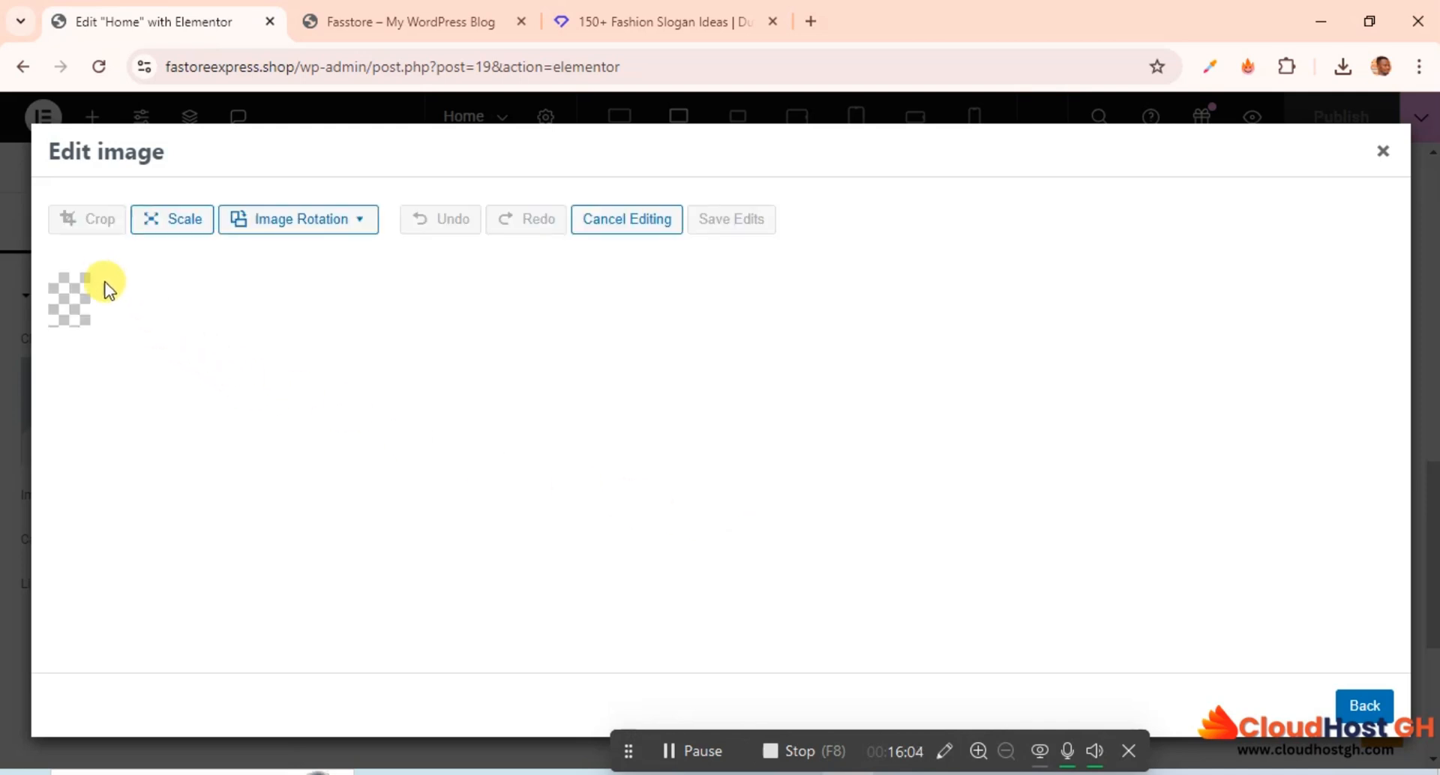
left_click(92, 227)
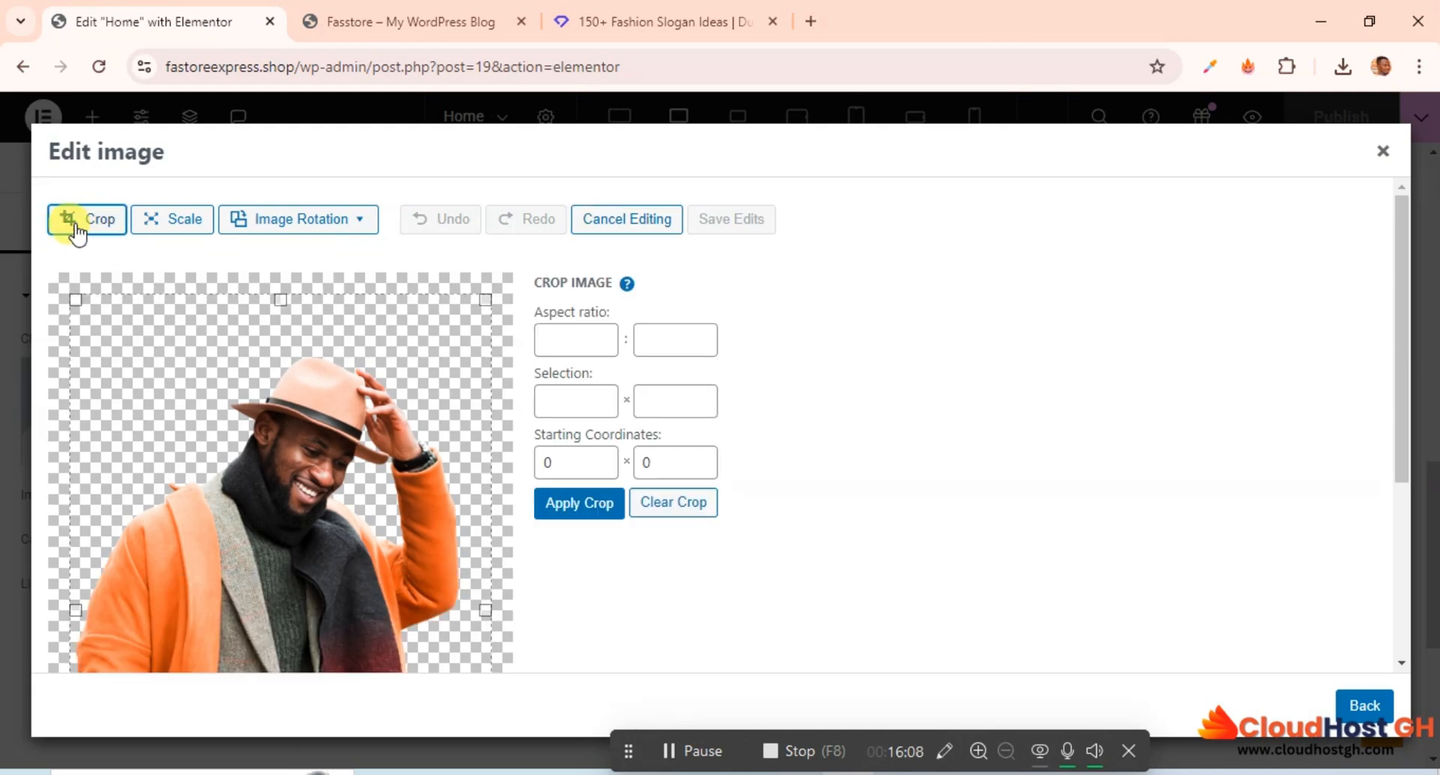
left_click_drag(282, 300, 396, 337)
scroll(794, 438, "down", 3)
scroll(794, 438, "down", 1)
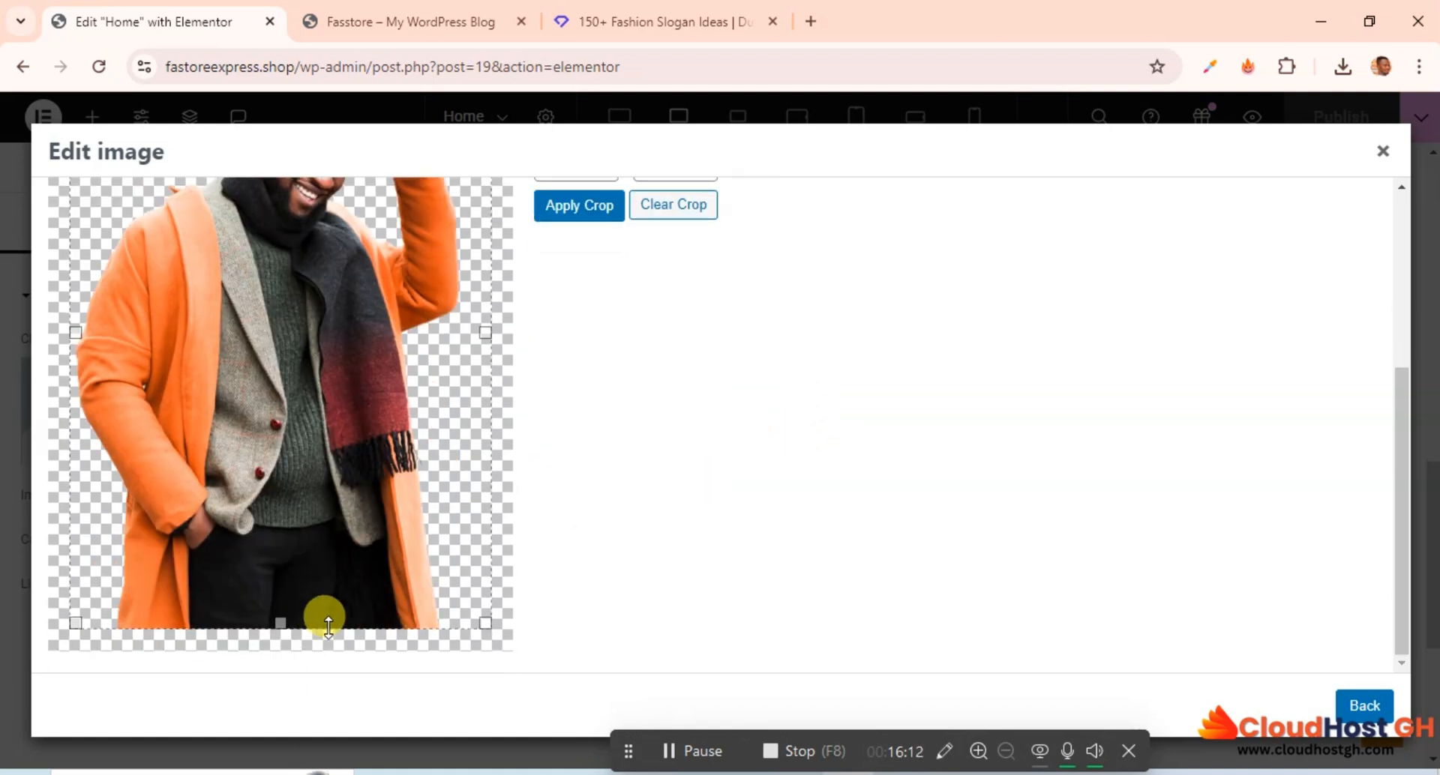
left_click_drag(283, 623, 289, 547)
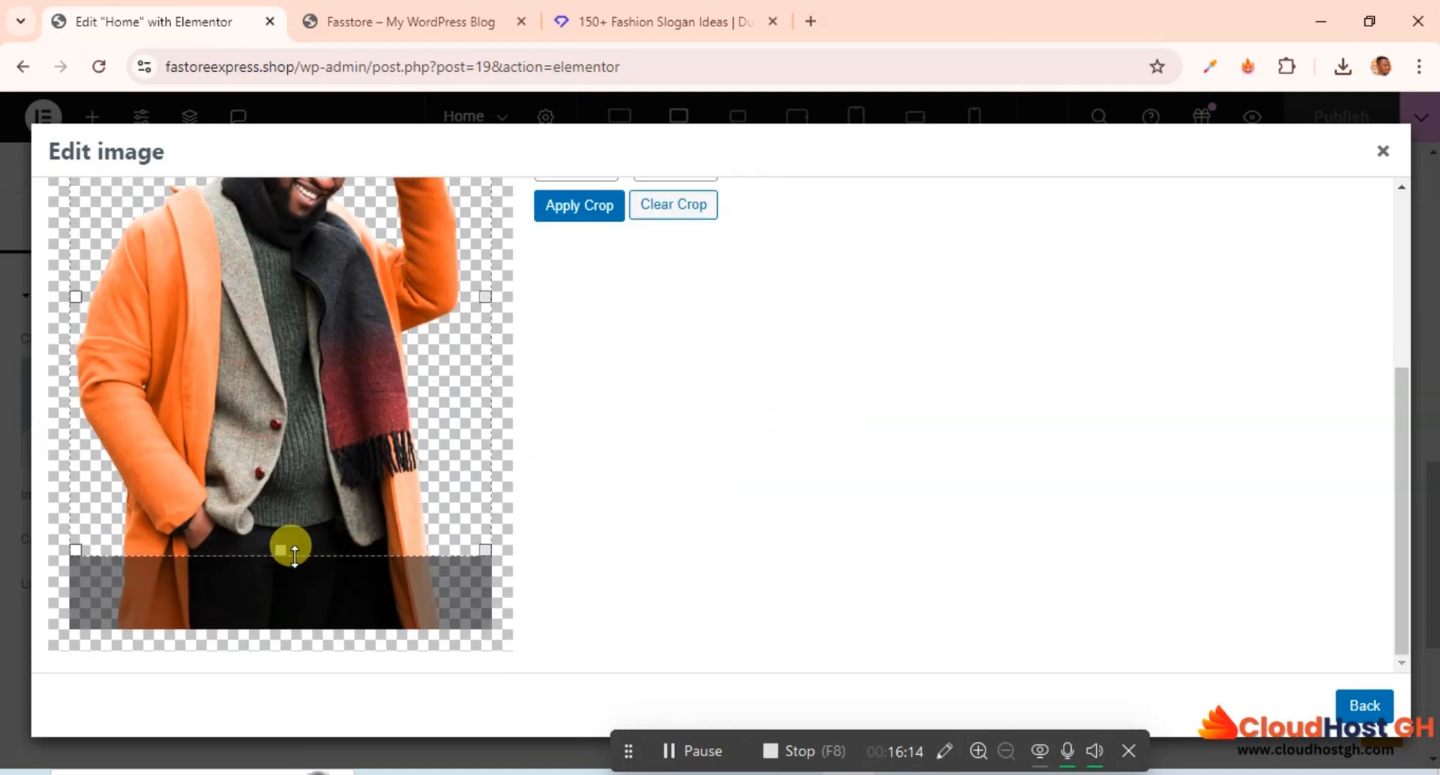
scroll(847, 547, "up", 4)
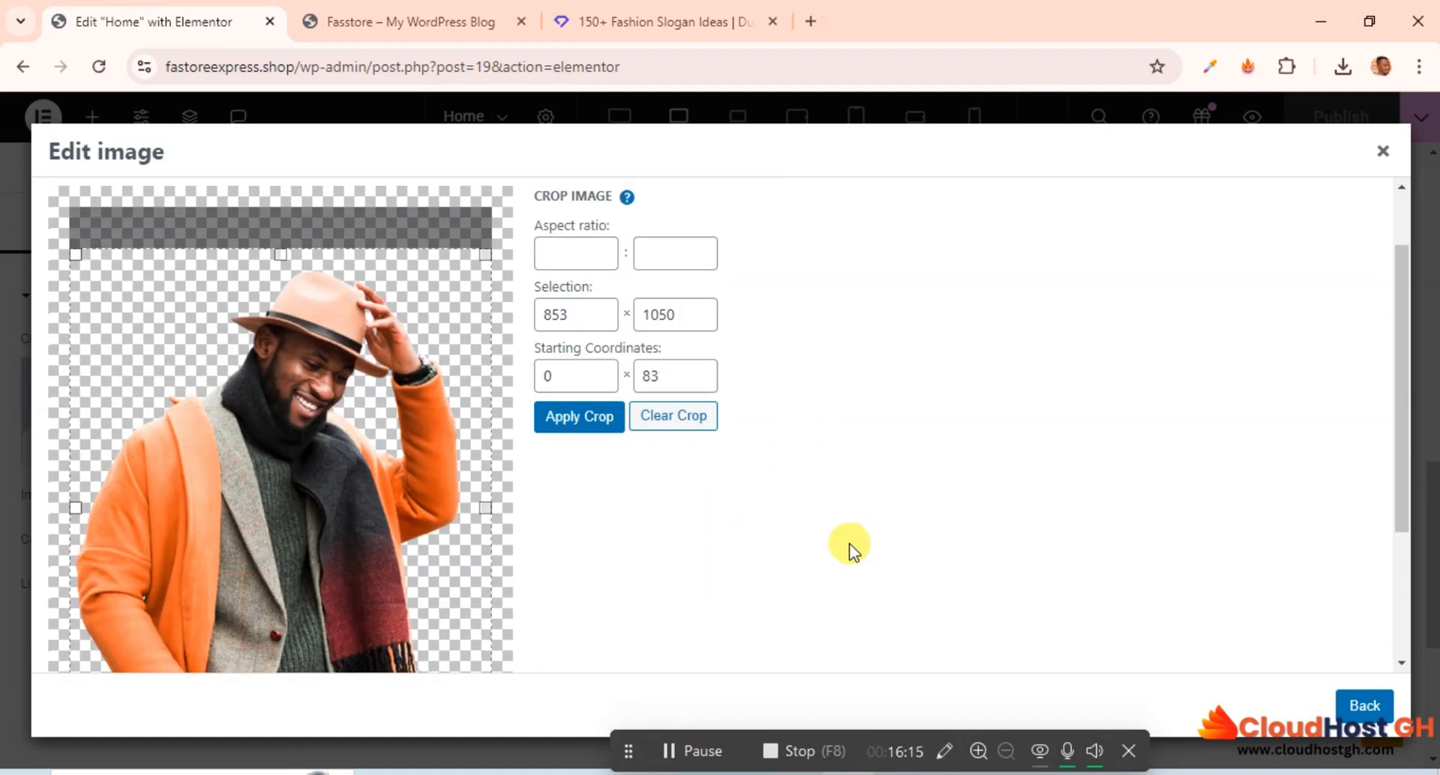
left_click(570, 417)
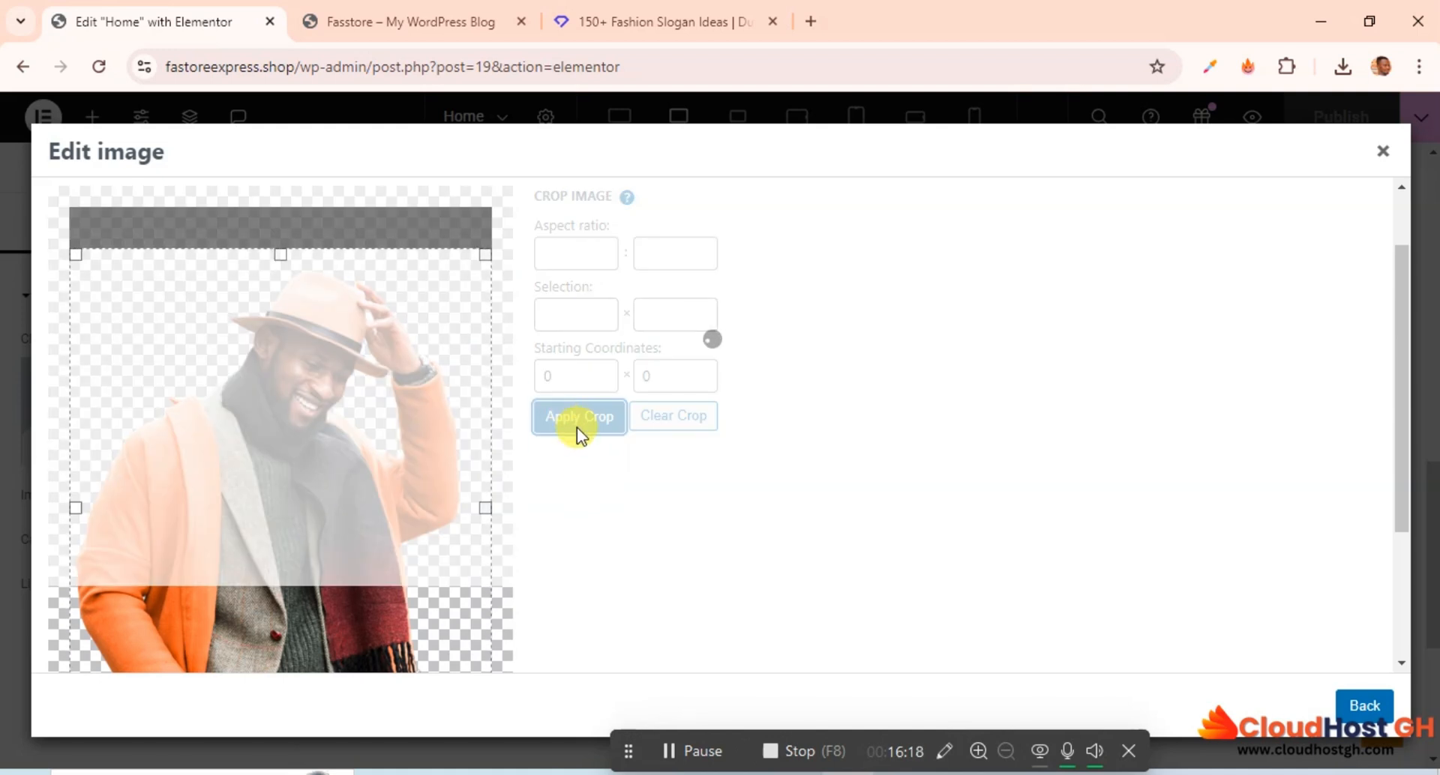
Finish the crop, insert the cropped man's photo into the Men Fashion image widget and preview the section at full width.
left_click(717, 219)
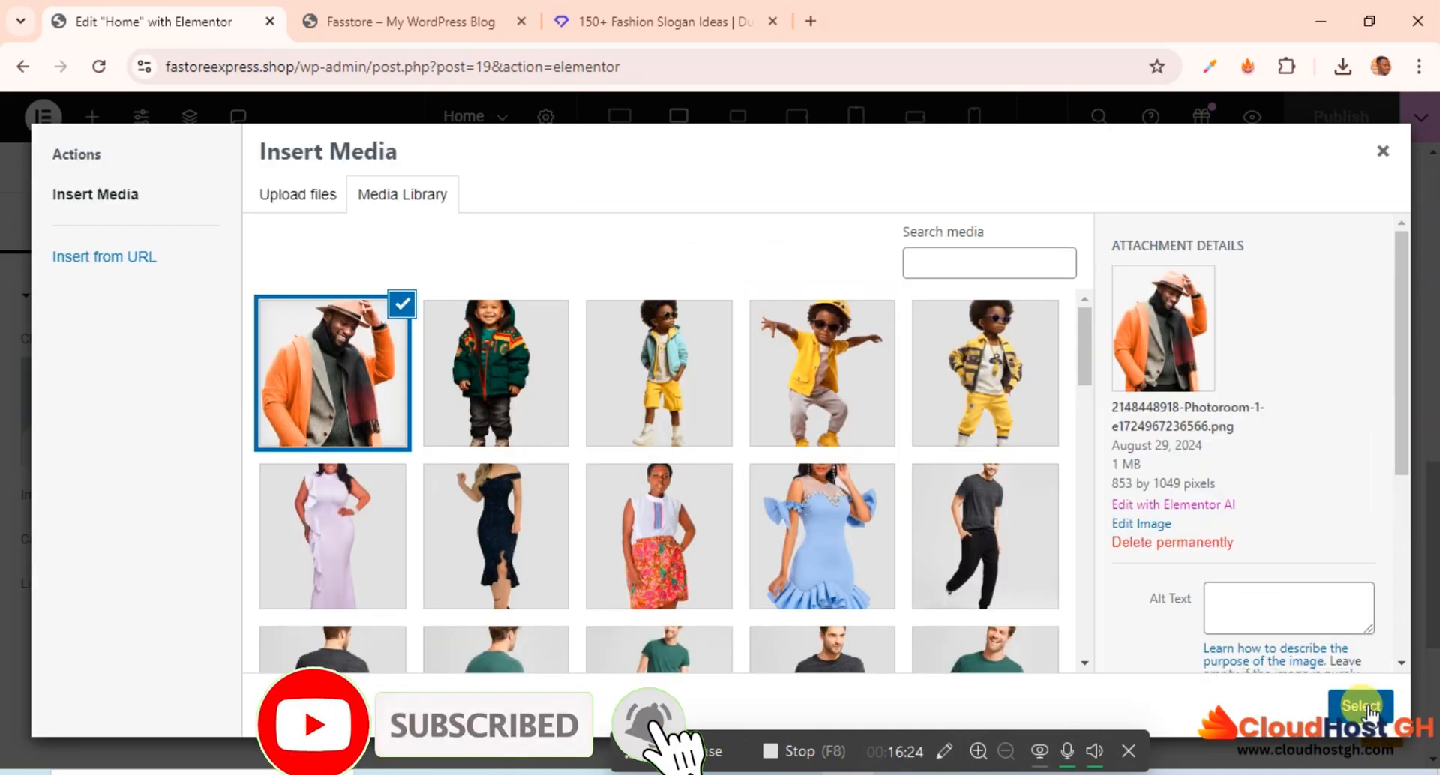
left_click(1363, 707)
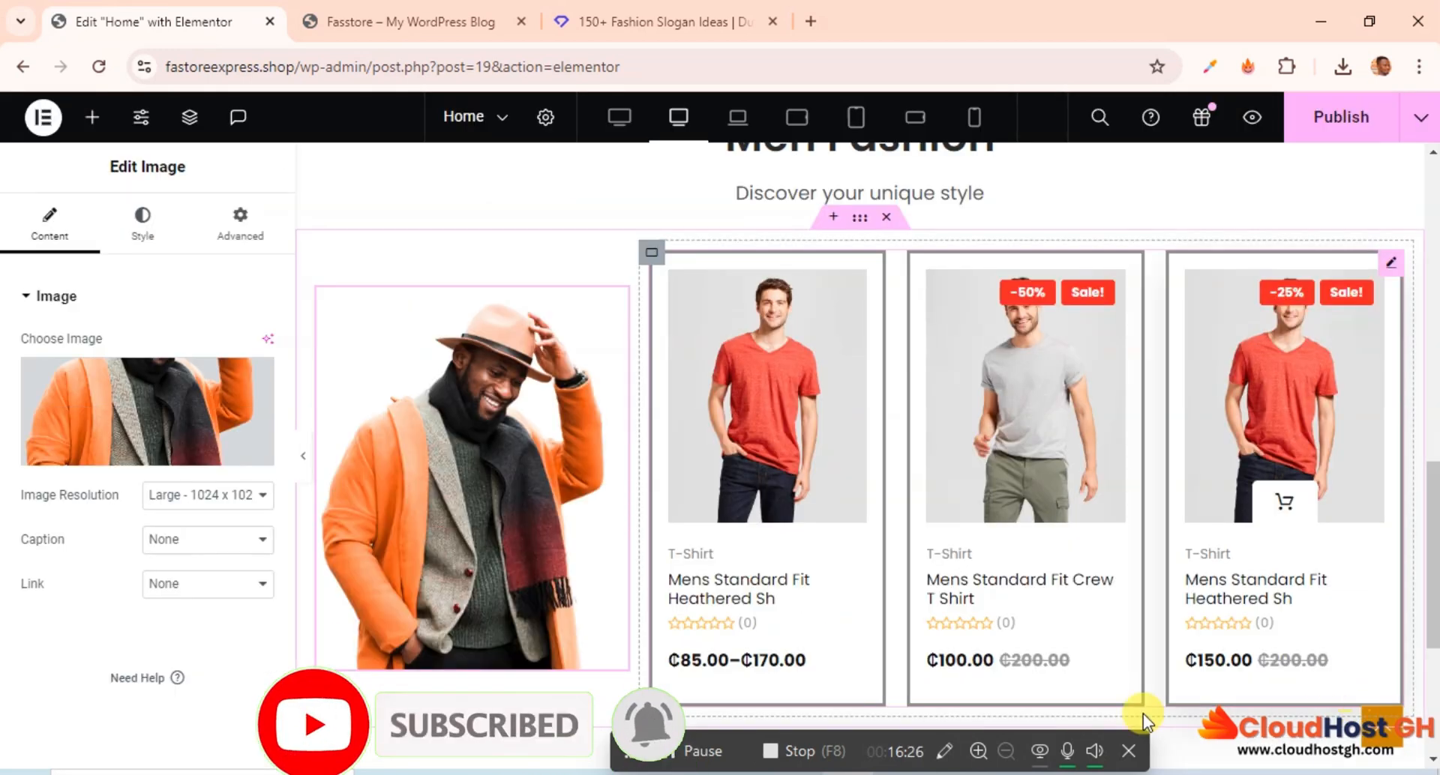
scroll(385, 542, "down", 6)
scroll(385, 541, "up", 9)
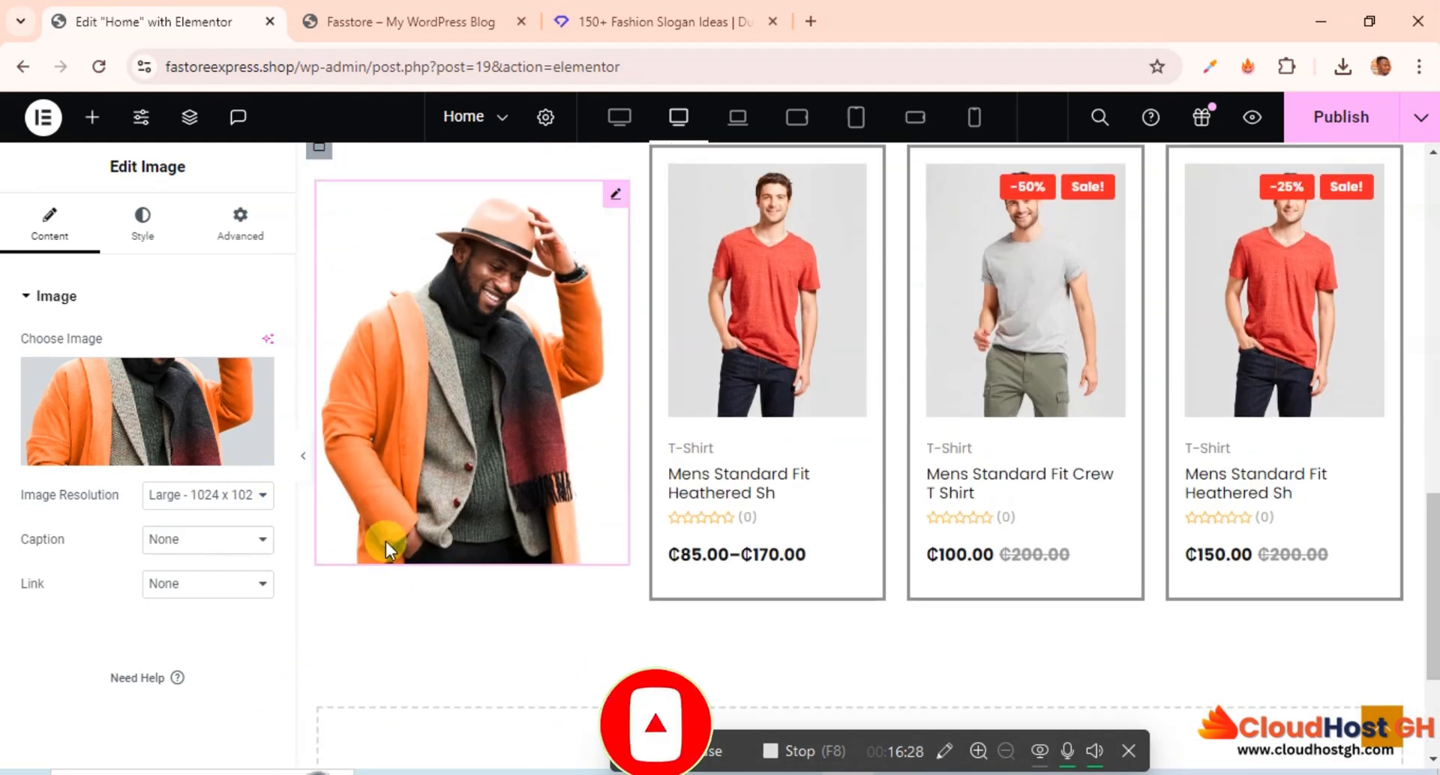
scroll(385, 542, "down", 3)
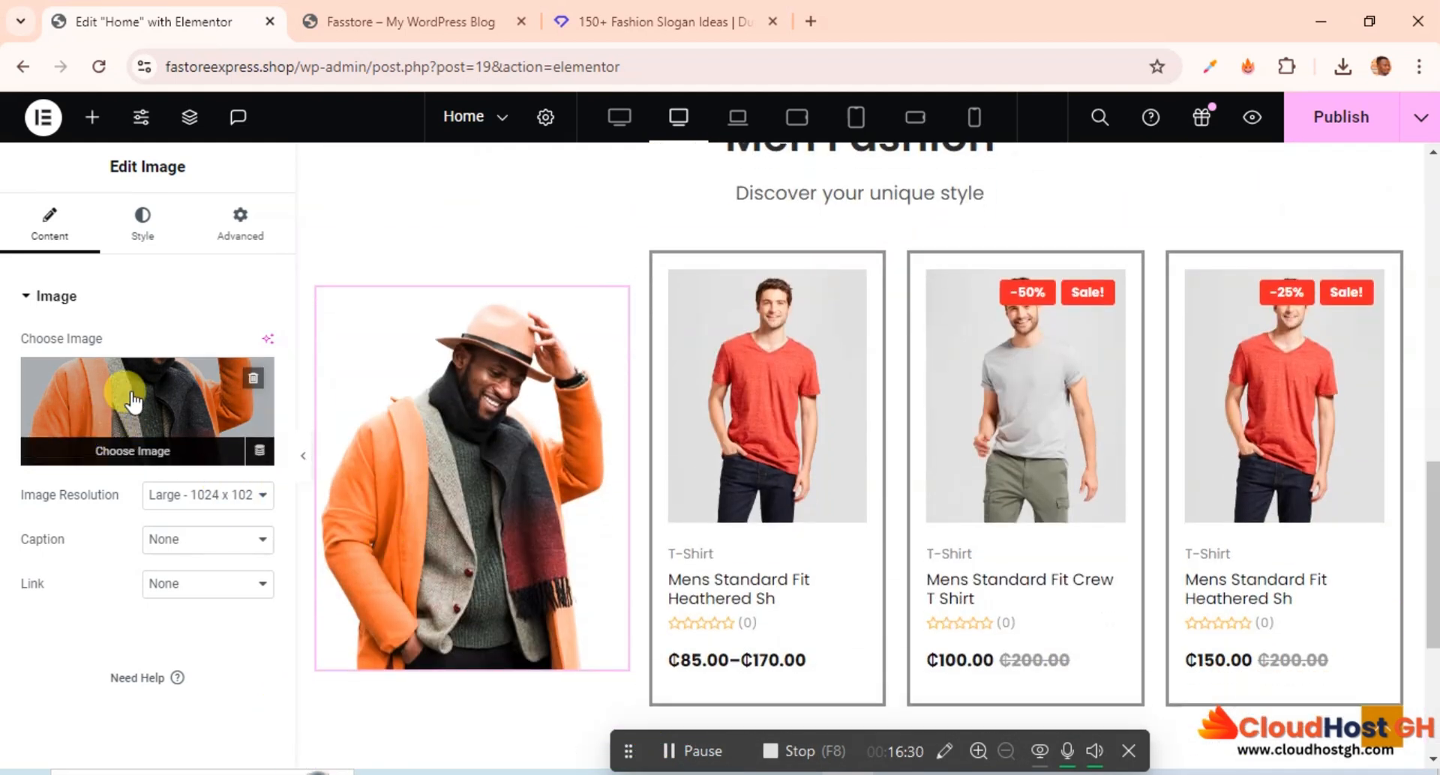
left_click(294, 458)
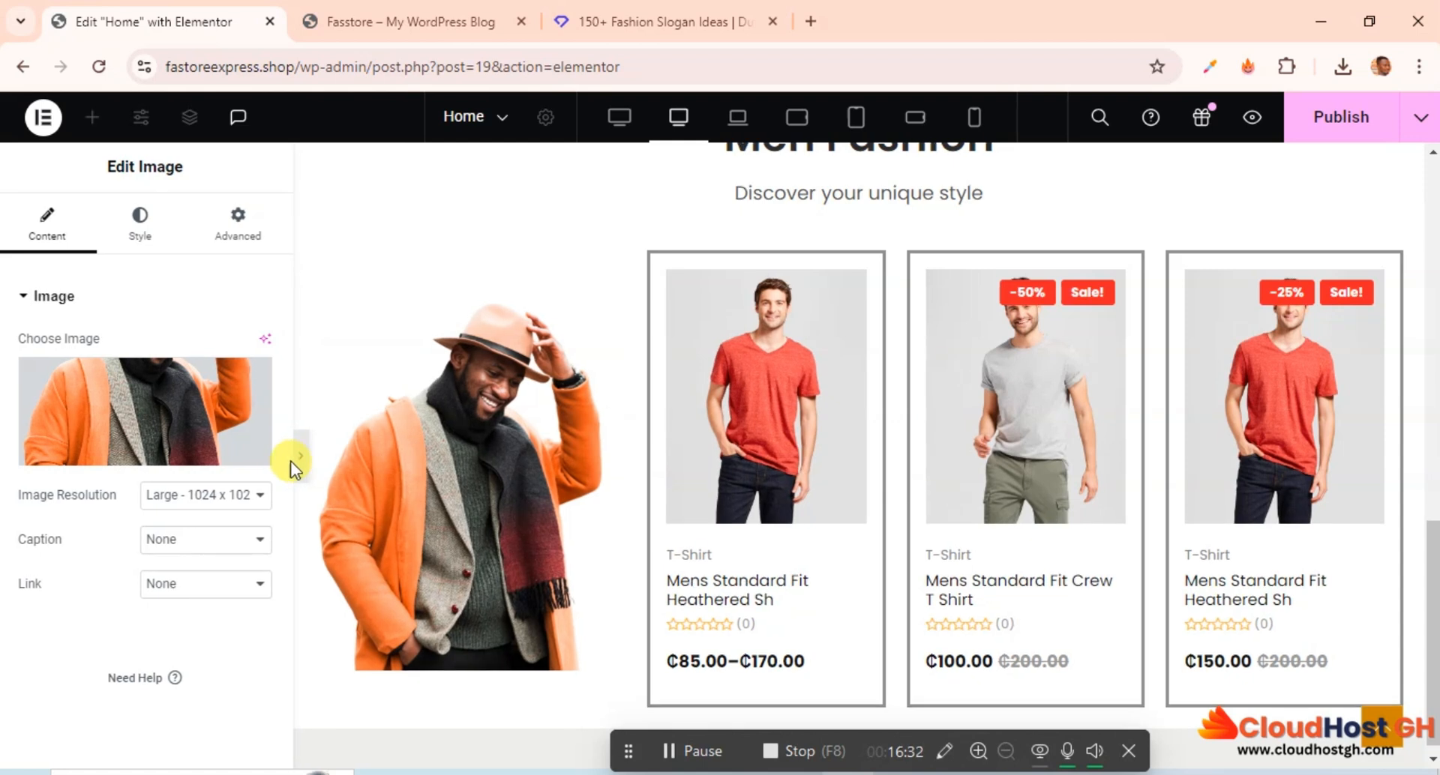
left_click(9, 454)
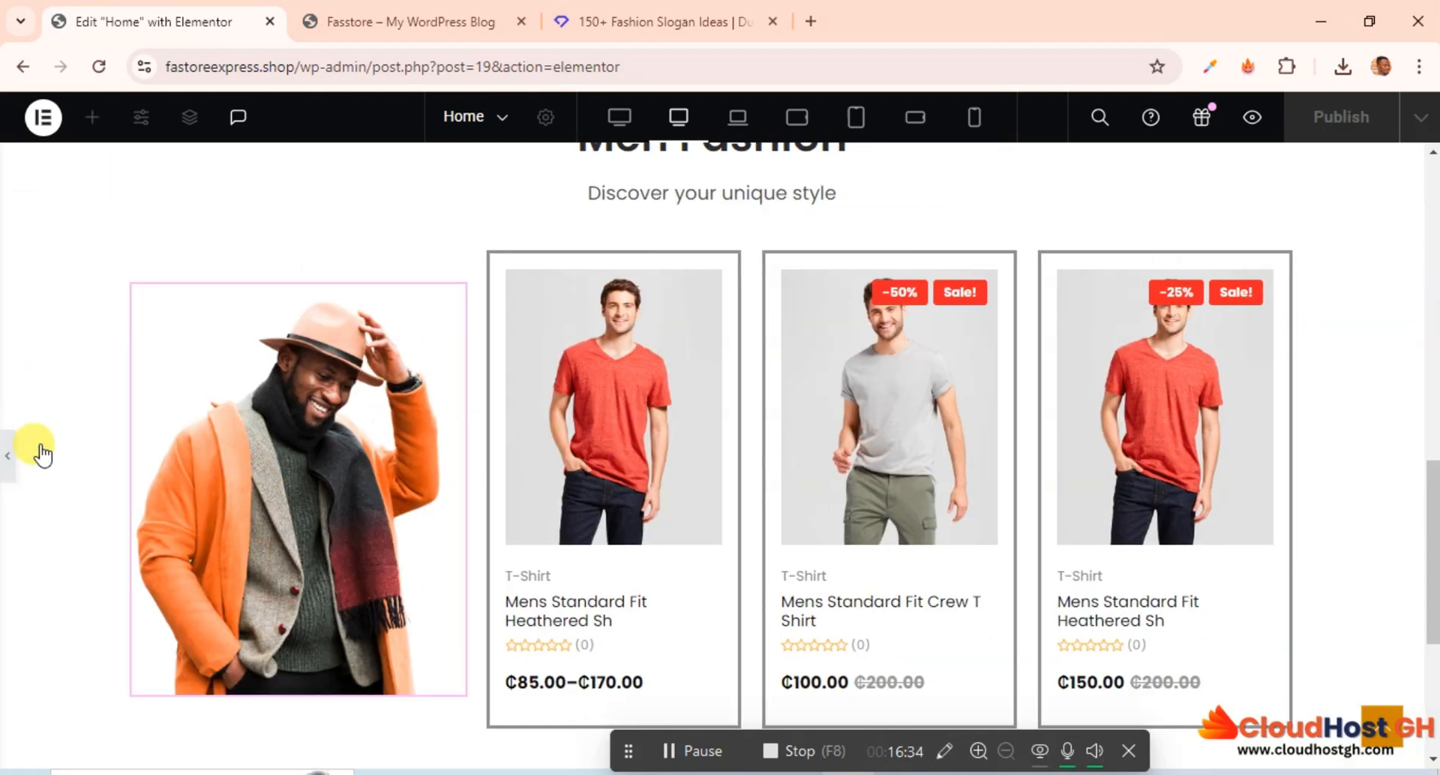
Start replacing the widget's image with a new file upload and open the e-Commerce website folder inside Downloads > eCommerce Training.
left_click(155, 404)
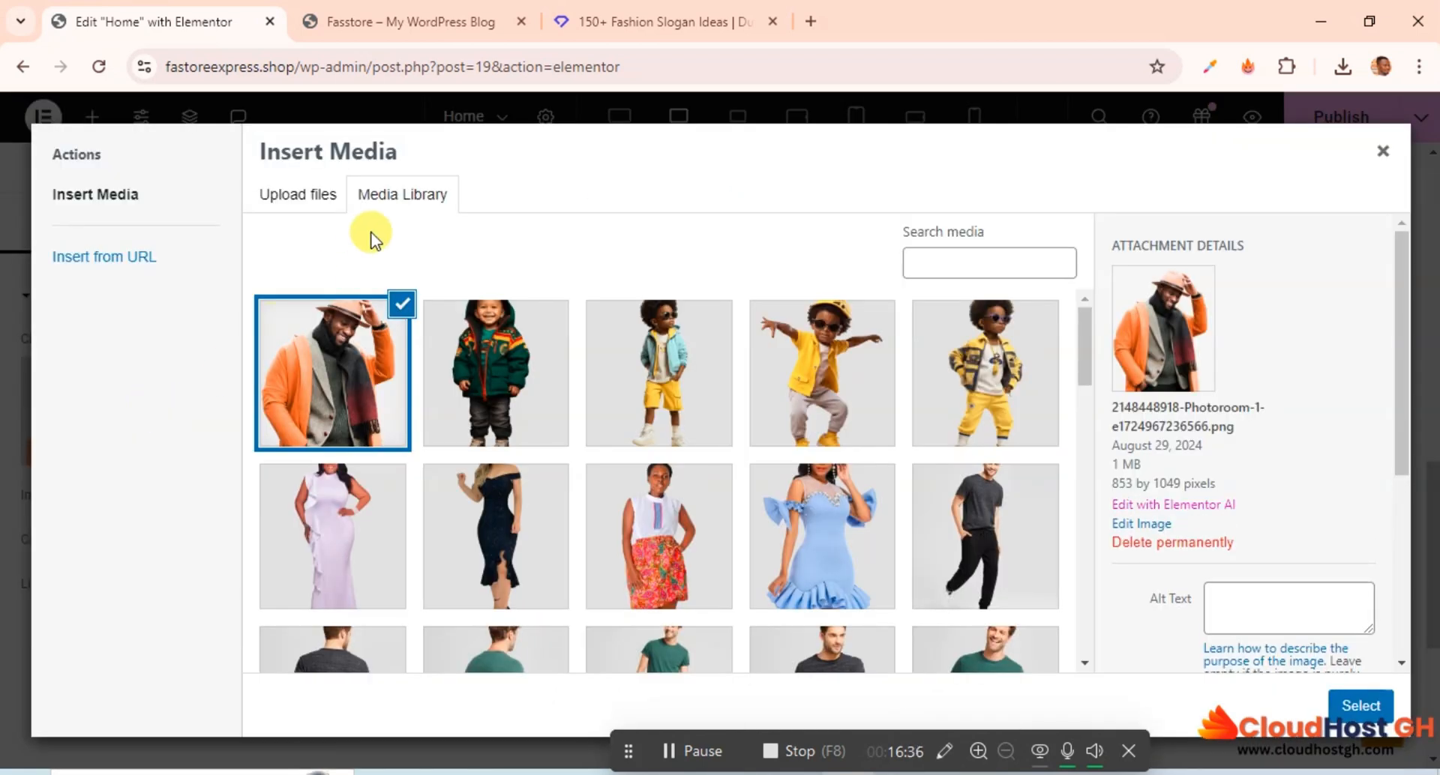
left_click(294, 203)
left_click(759, 450)
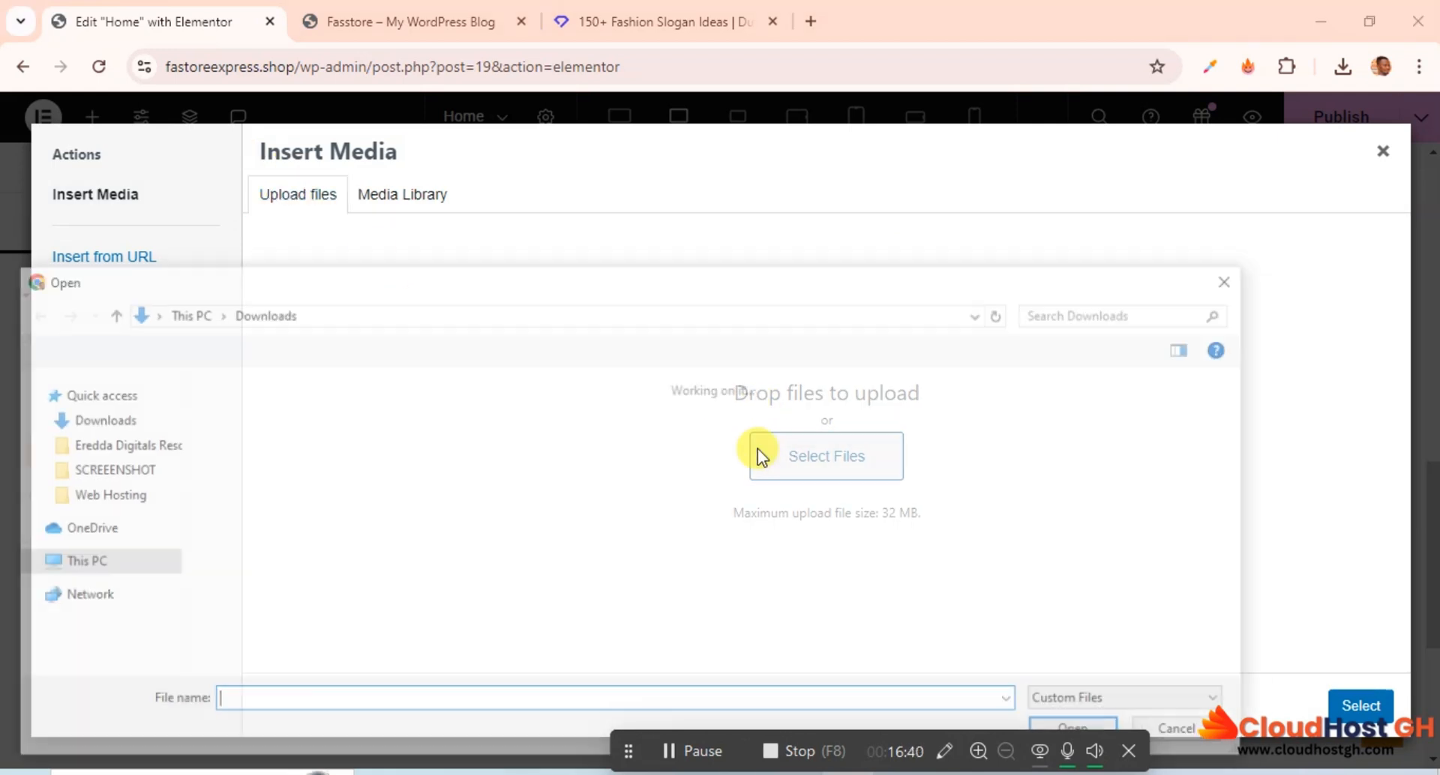
scroll(466, 532, "down", 2)
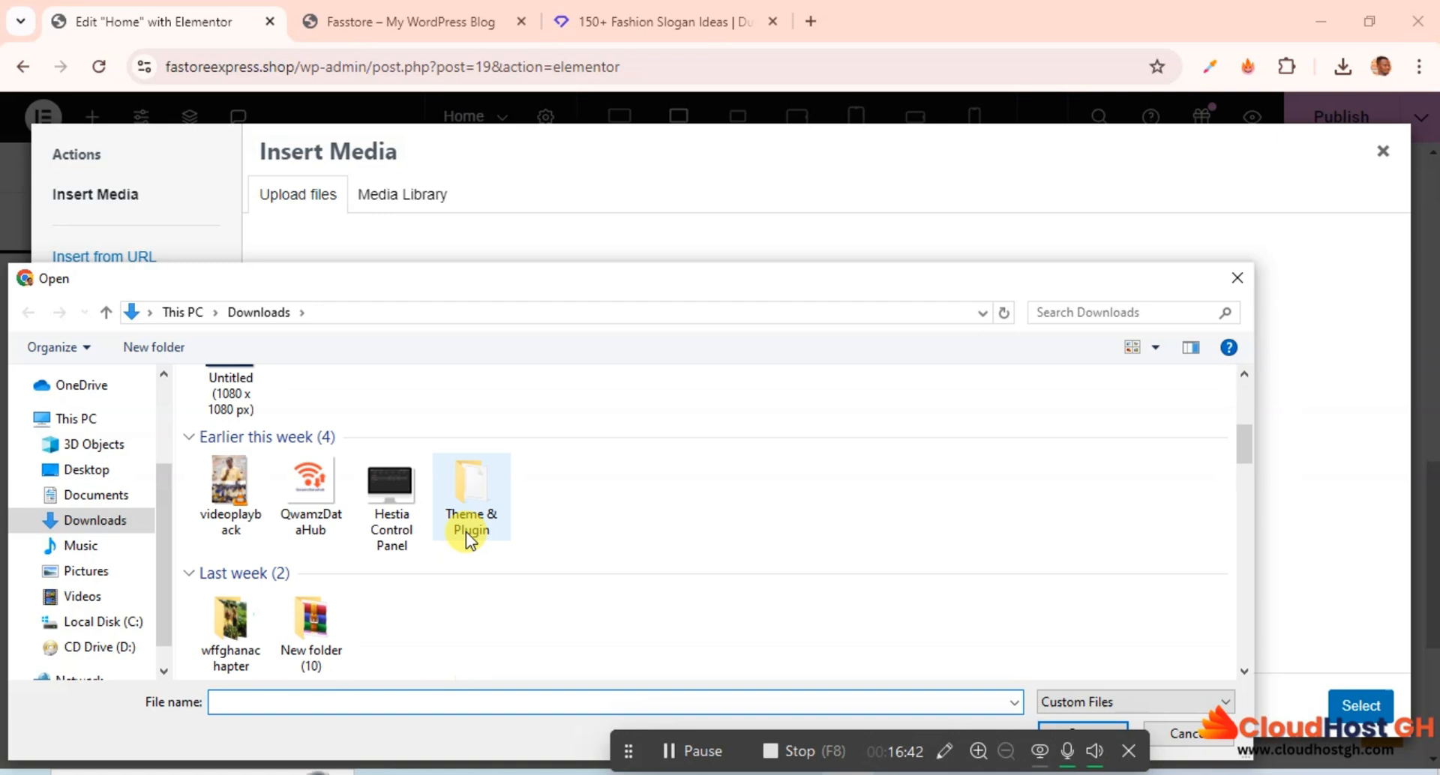
scroll(402, 531, "down", 5)
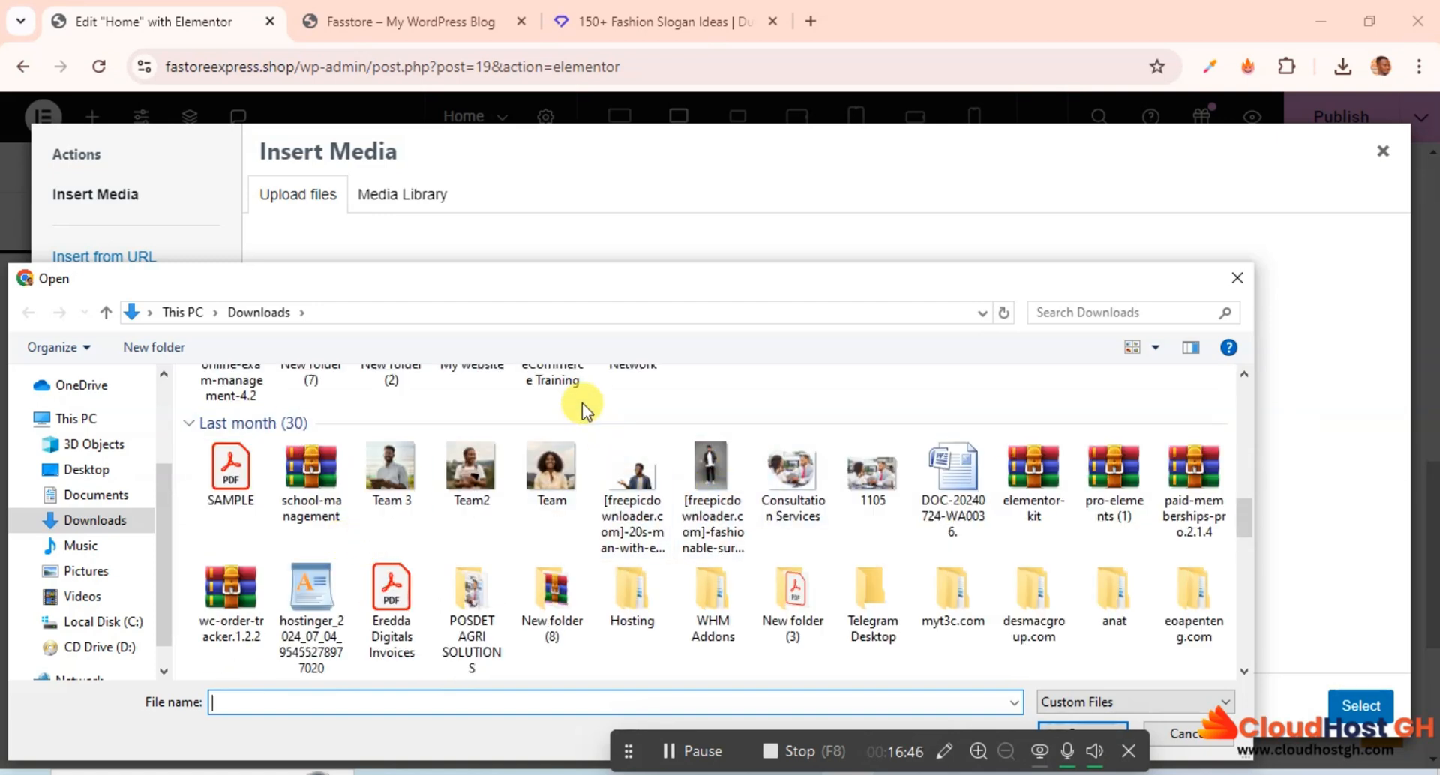
scroll(582, 403, "up", 1)
double_click(562, 409)
left_click(279, 403)
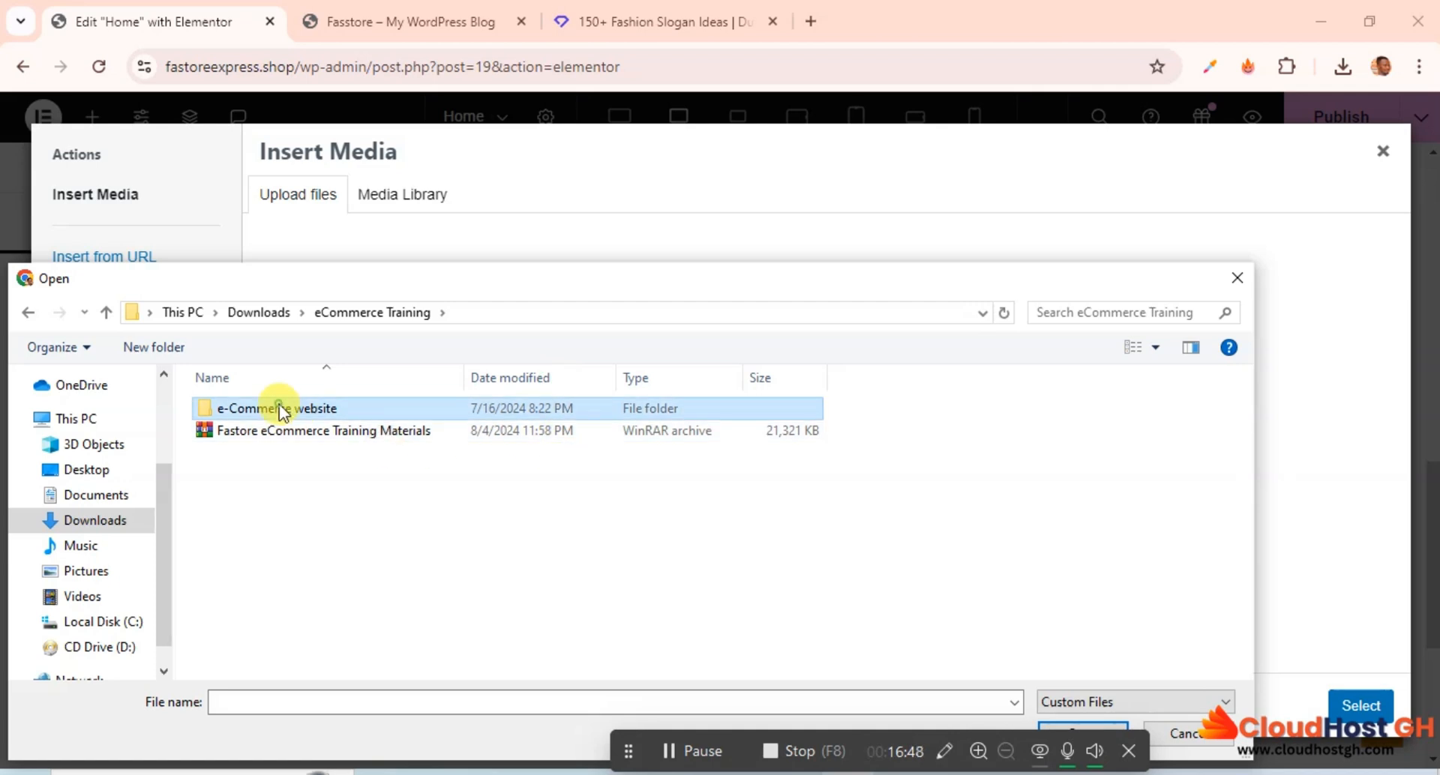
double_click(279, 403)
Upload the Men picture and insert it into the Men Fashion image widget.
left_click(245, 572)
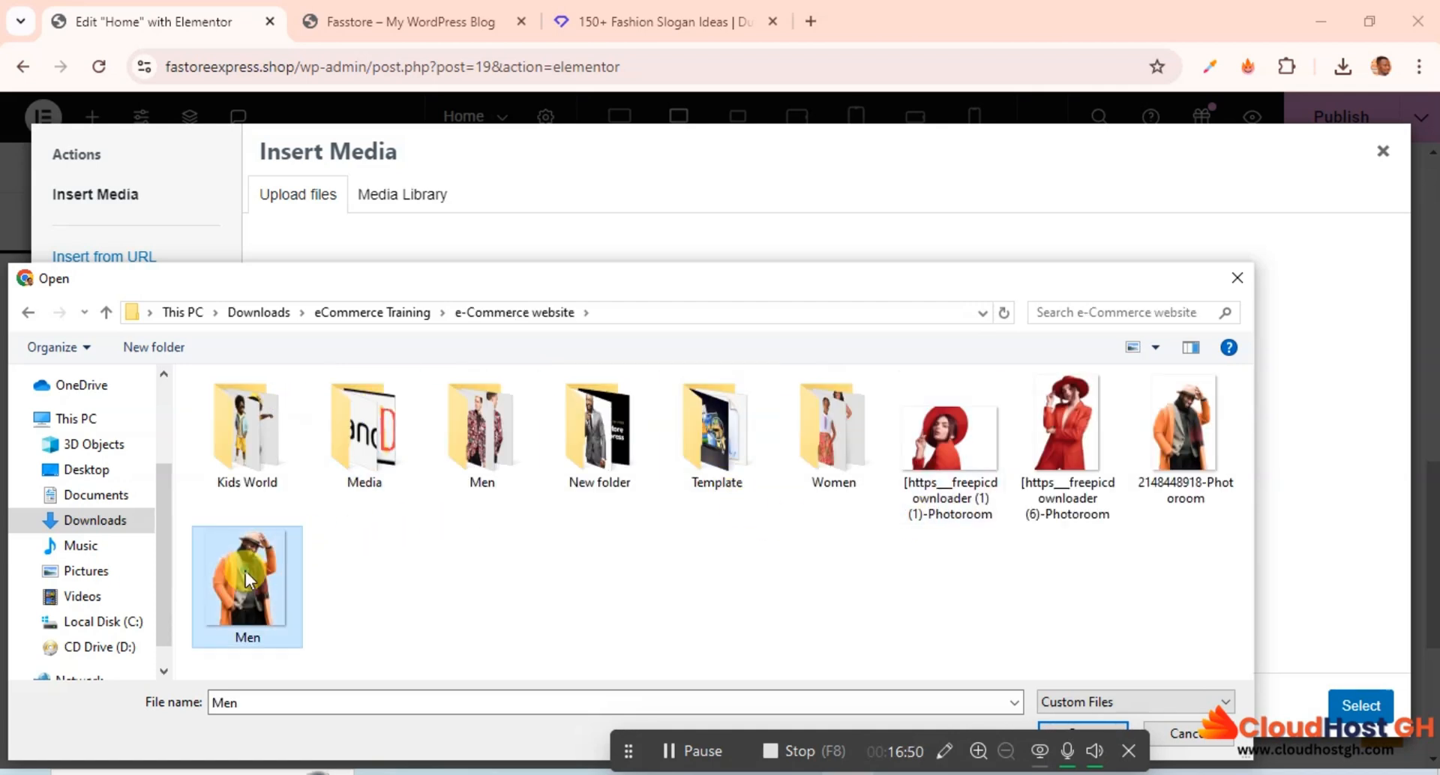
left_click(1090, 726)
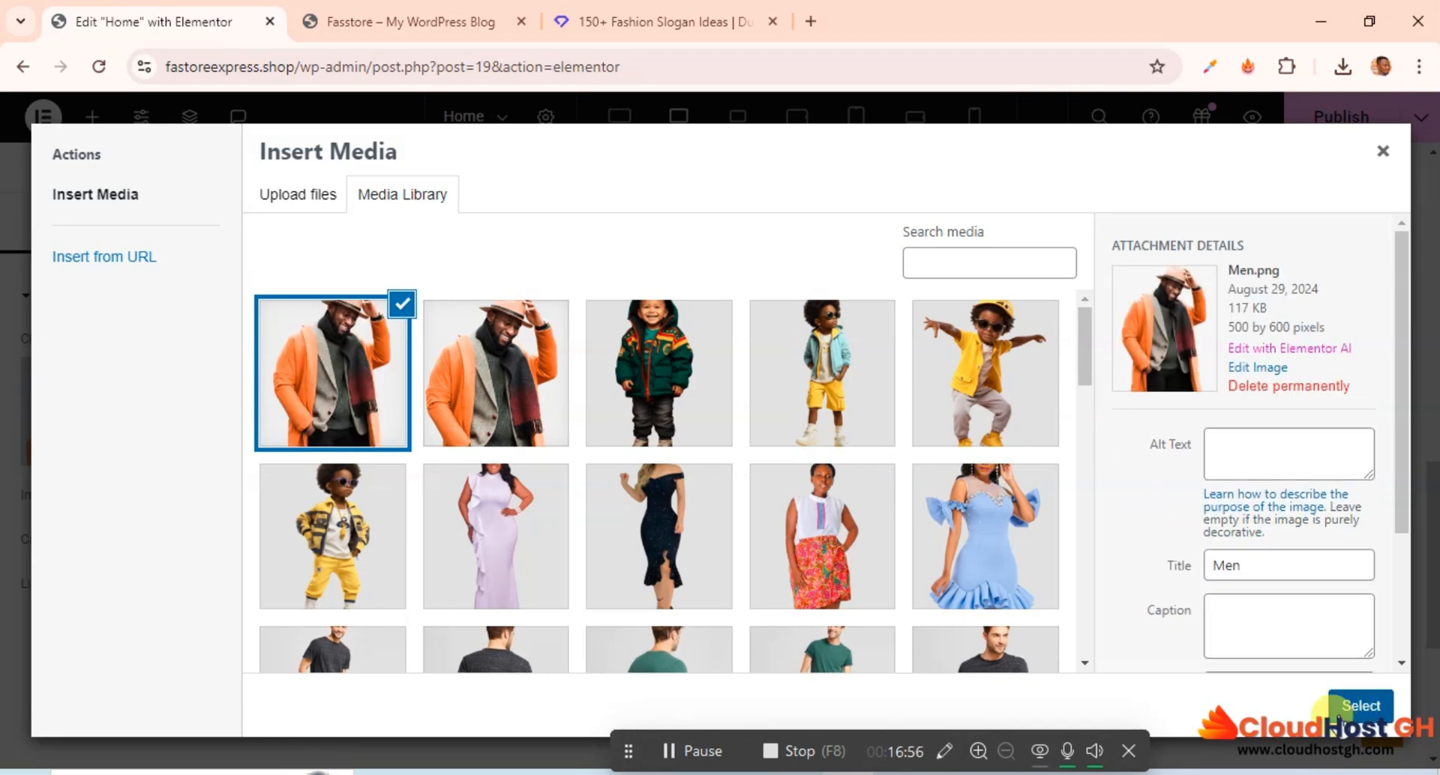
left_click(1348, 701)
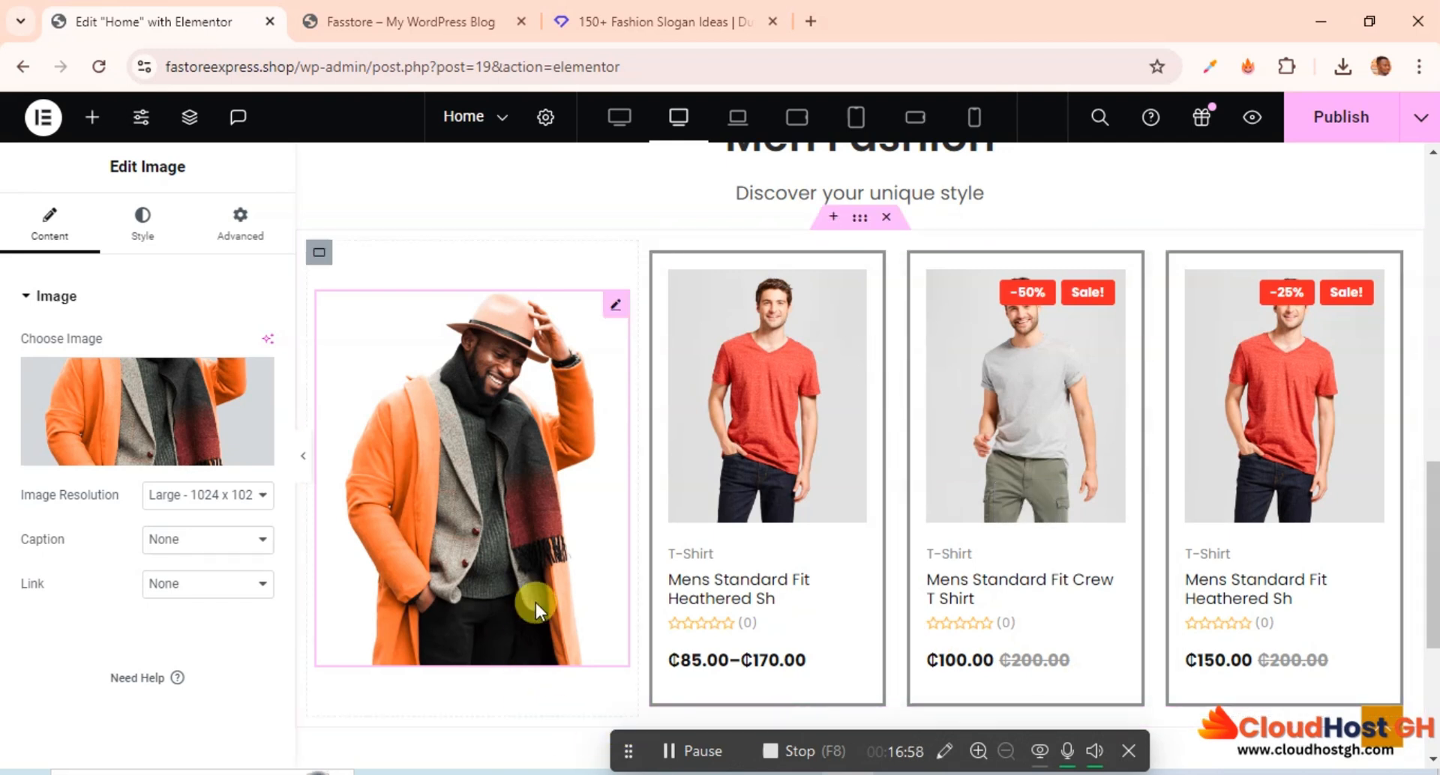
Set the man's image resolution to Full and its height to 434 px.
left_click(225, 496)
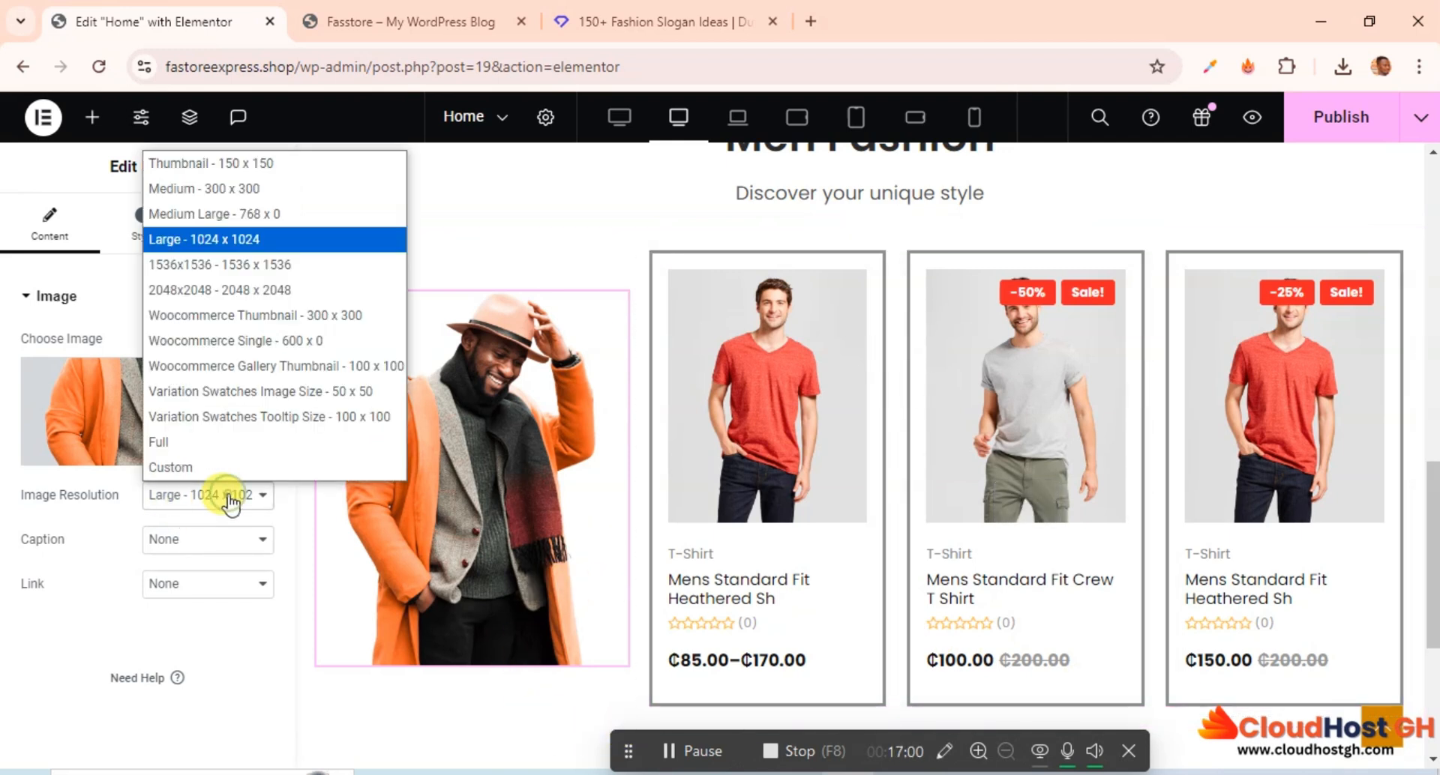
left_click(199, 444)
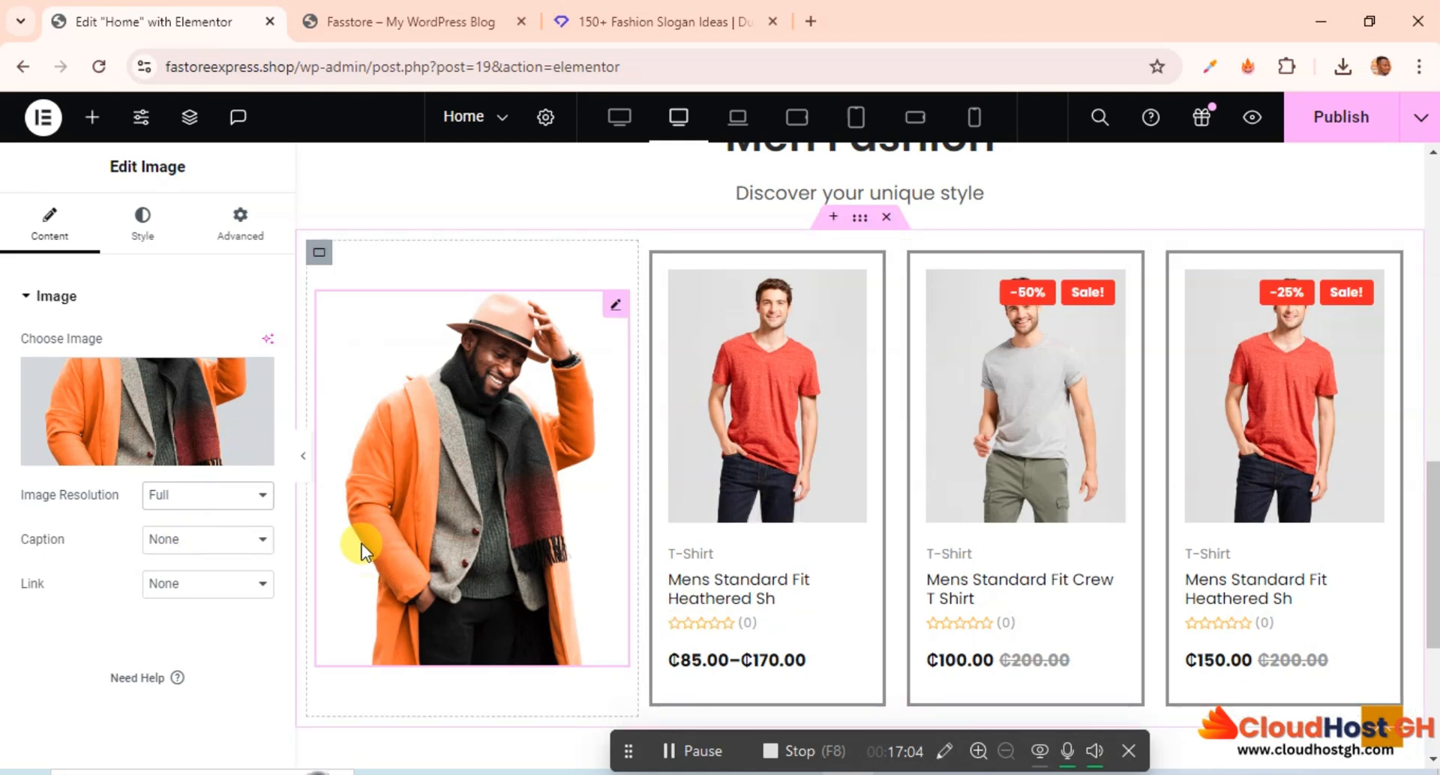
left_click(142, 225)
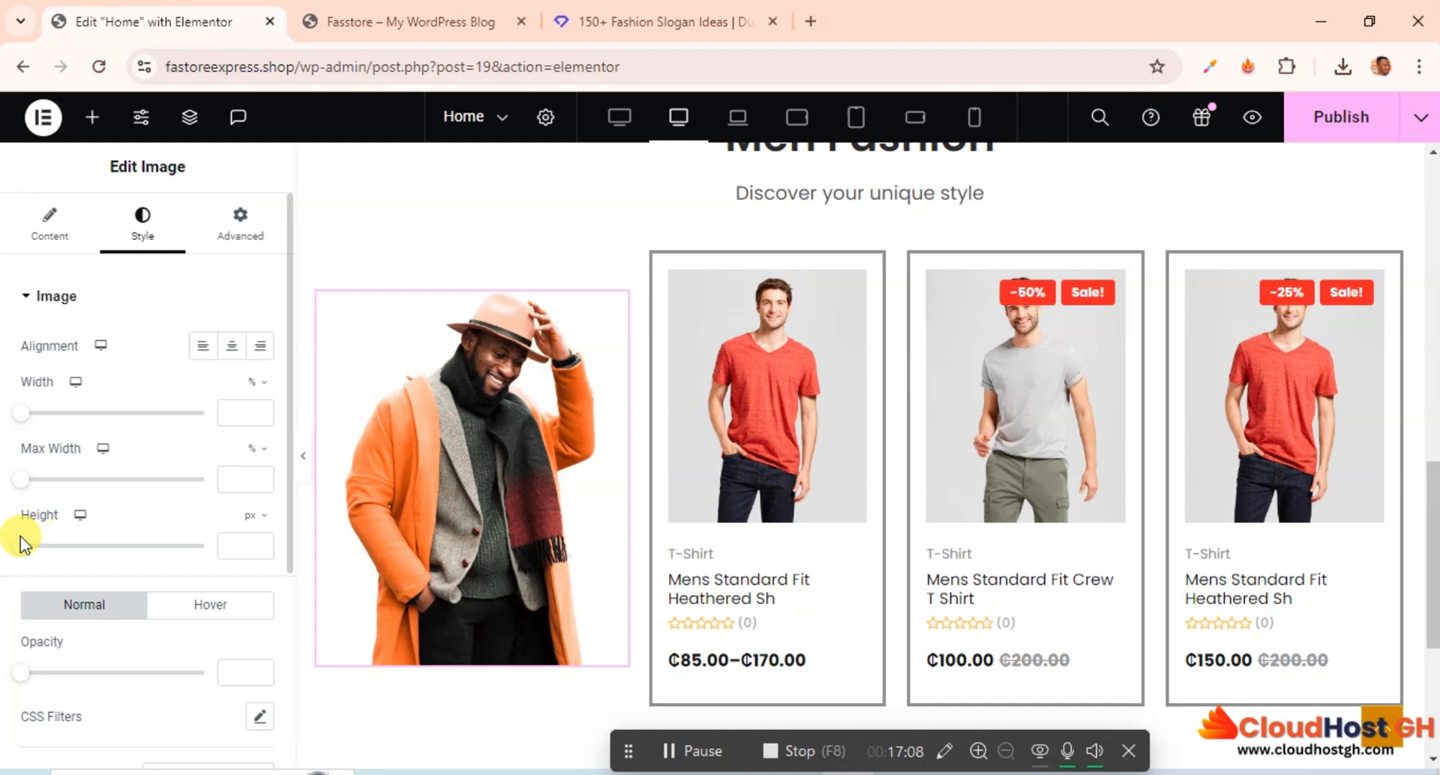
left_click_drag(24, 556, 183, 537)
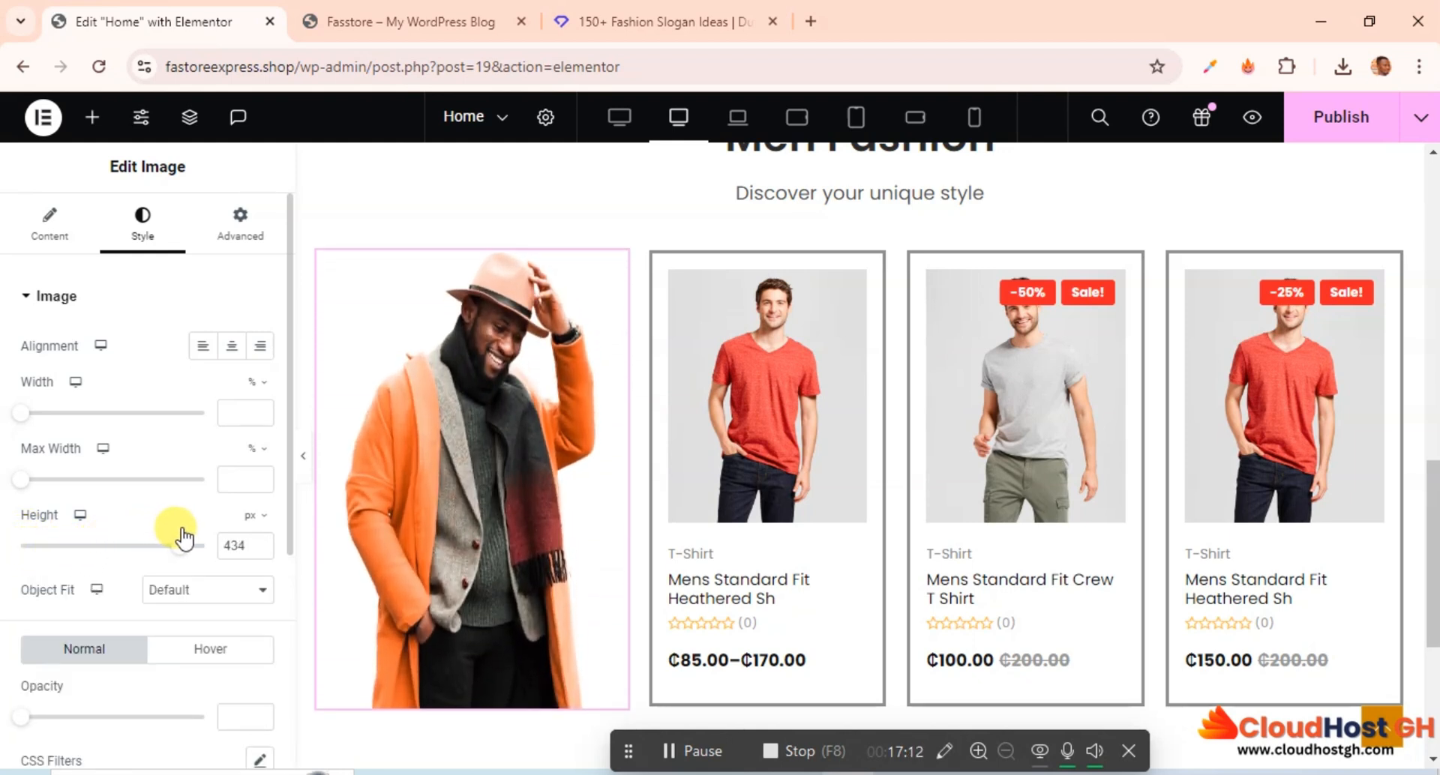
Publish the home page and reload the live Fasstore site to check the Men Fashion section.
left_click(1338, 117)
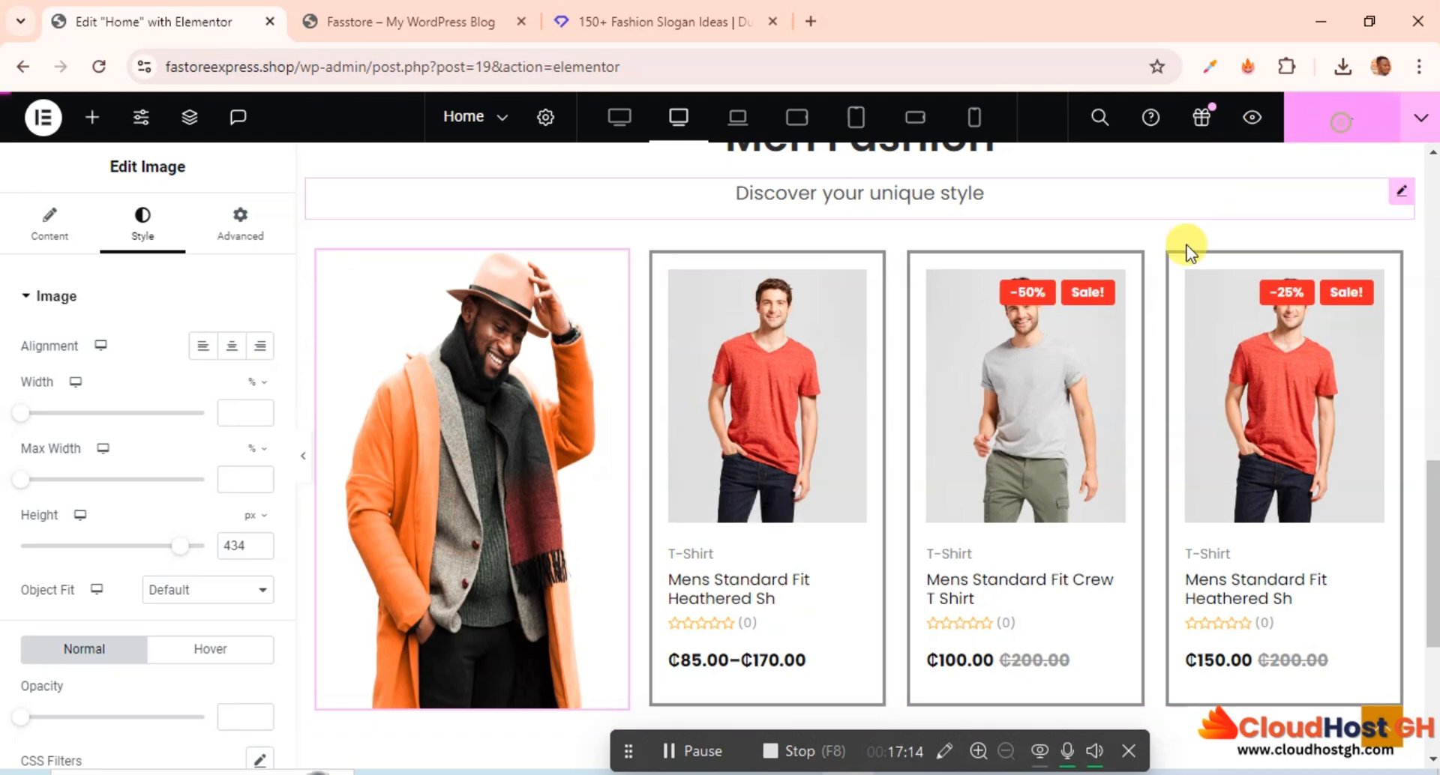
left_click(417, 11)
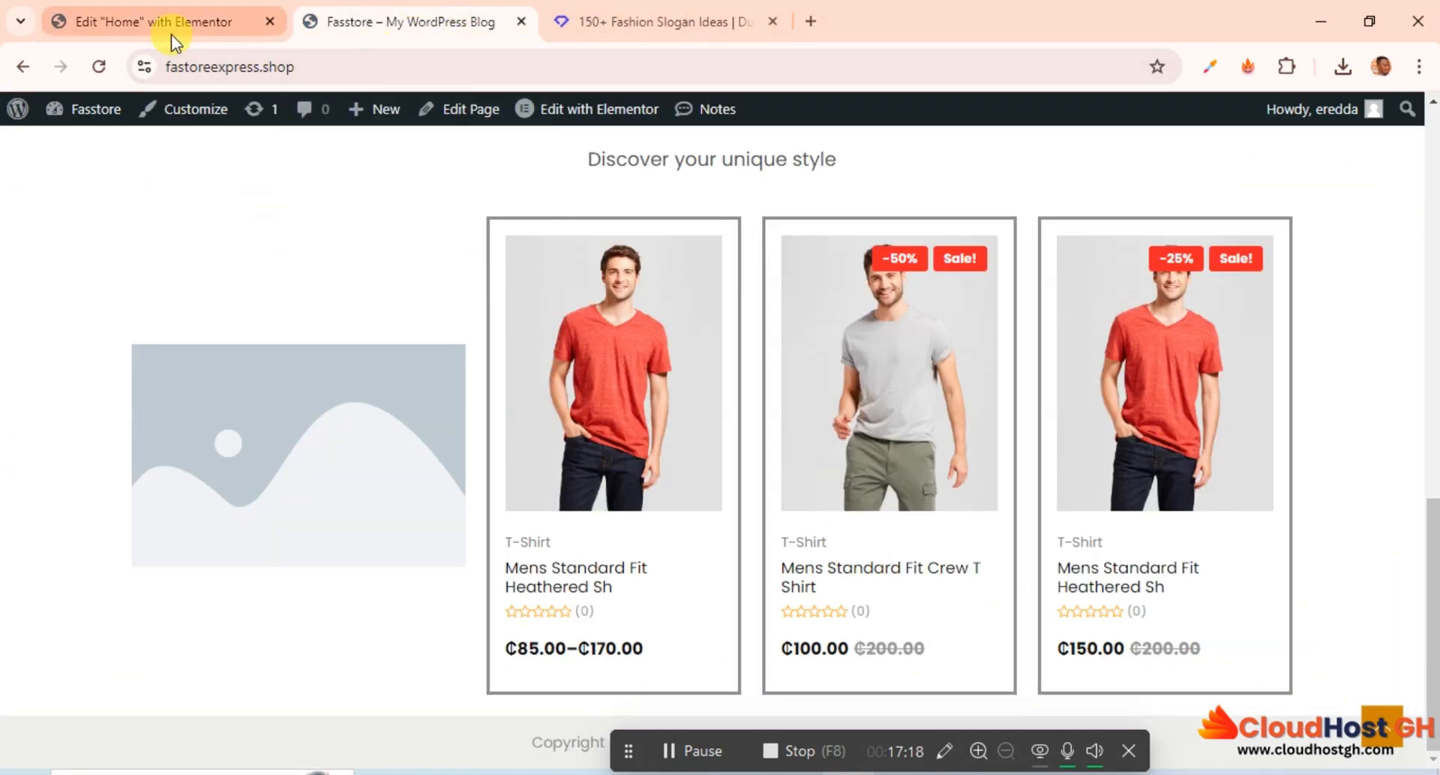
left_click(101, 67)
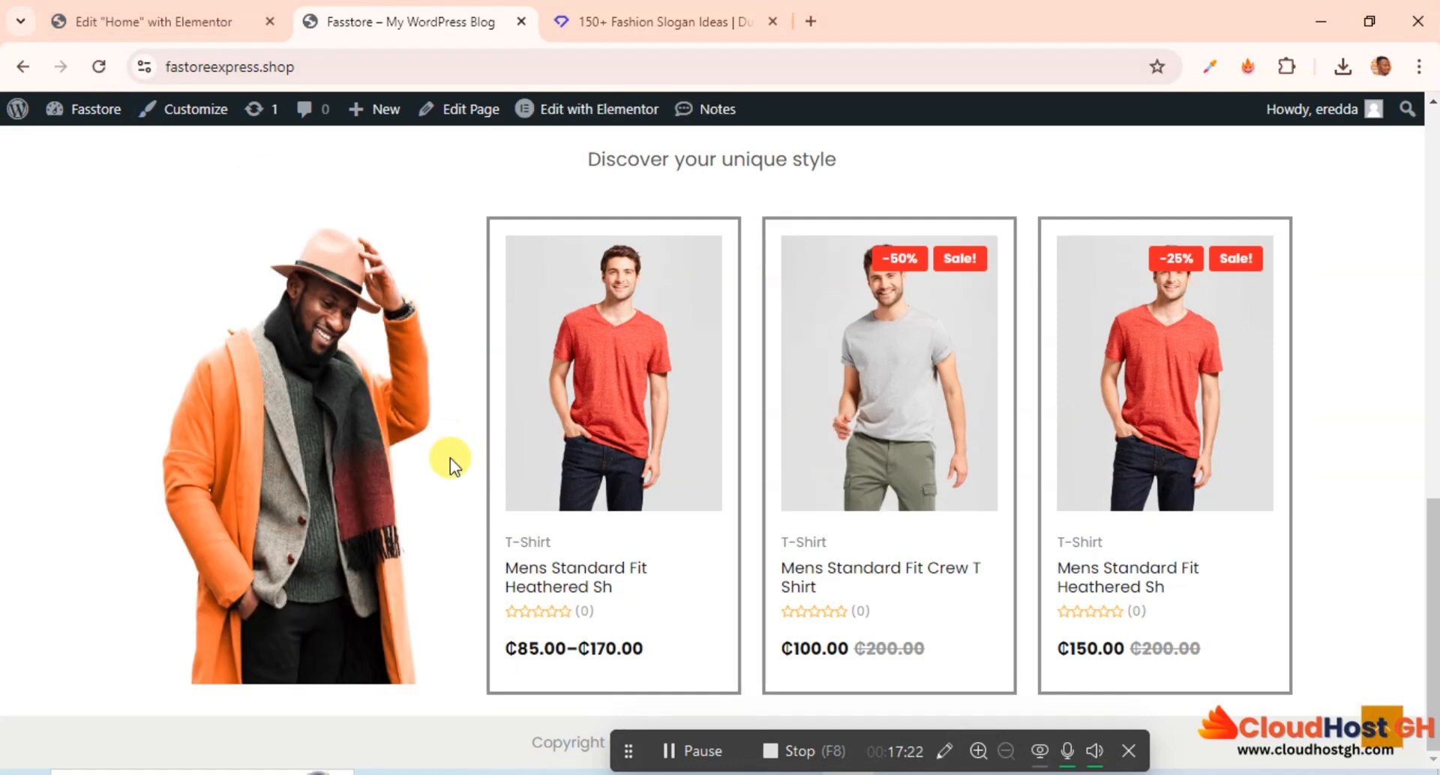
scroll(450, 457, "up", 5)
scroll(450, 457, "down", 5)
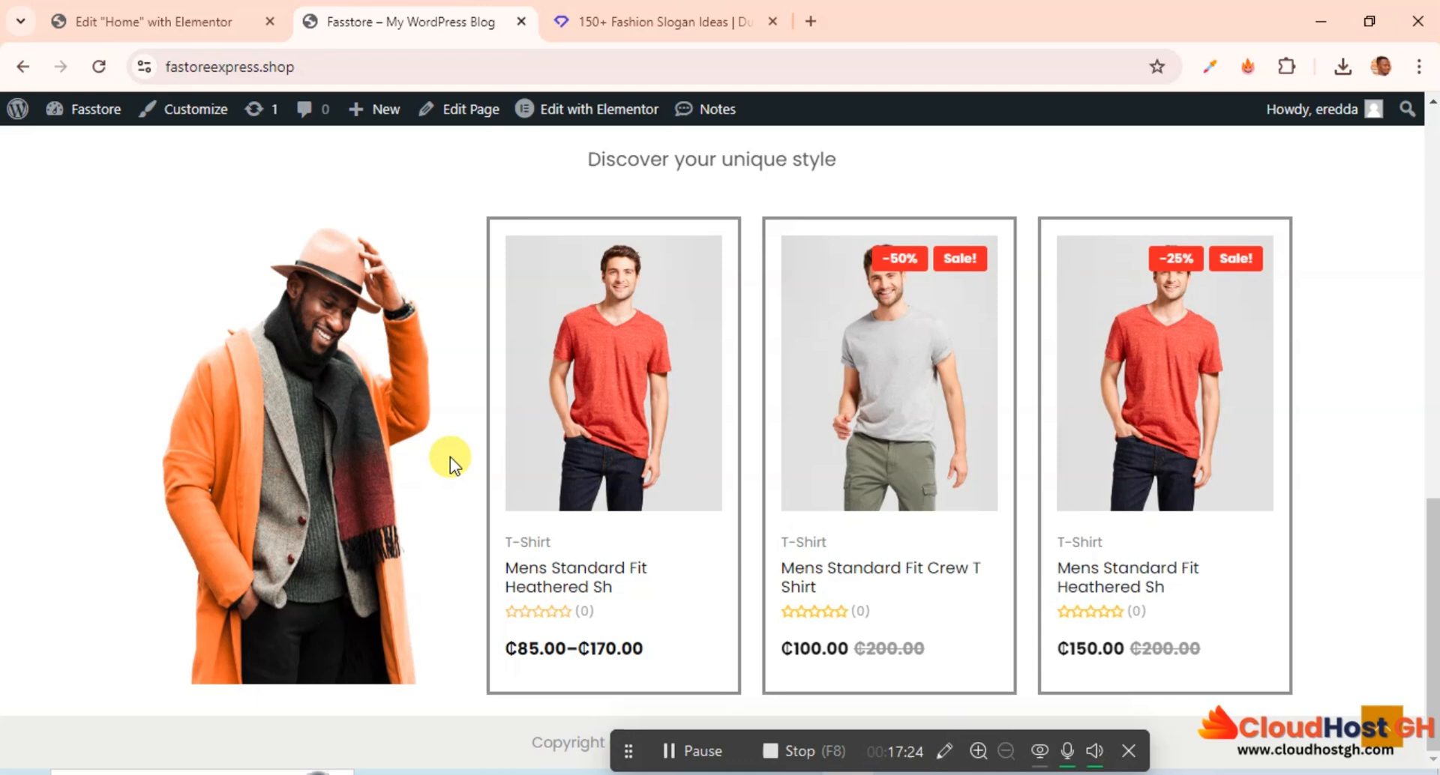
Return to the Elementor editor and preview the Men Fashion section in laptop view without the editing panel.
left_click(240, 15)
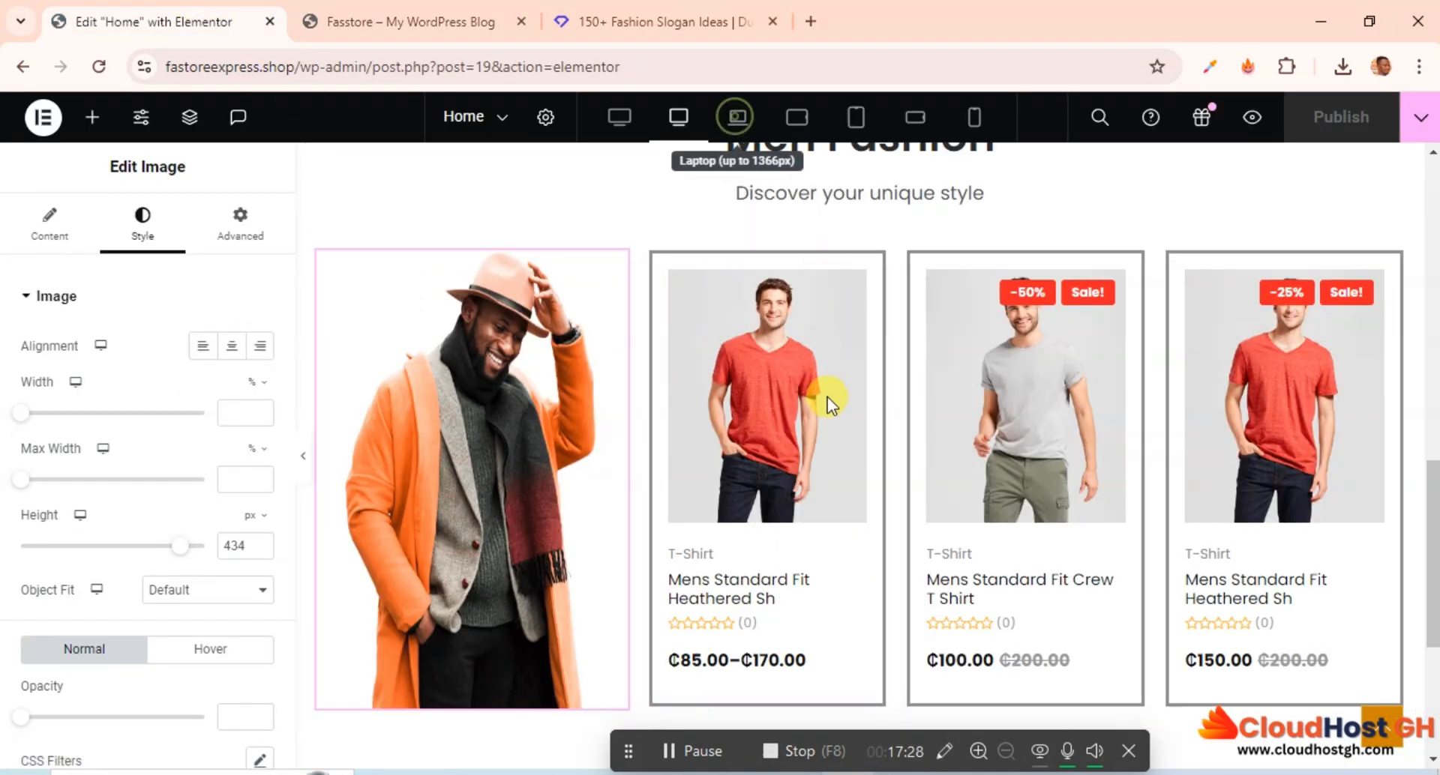
left_click(738, 116)
scroll(600, 450, "down", 3)
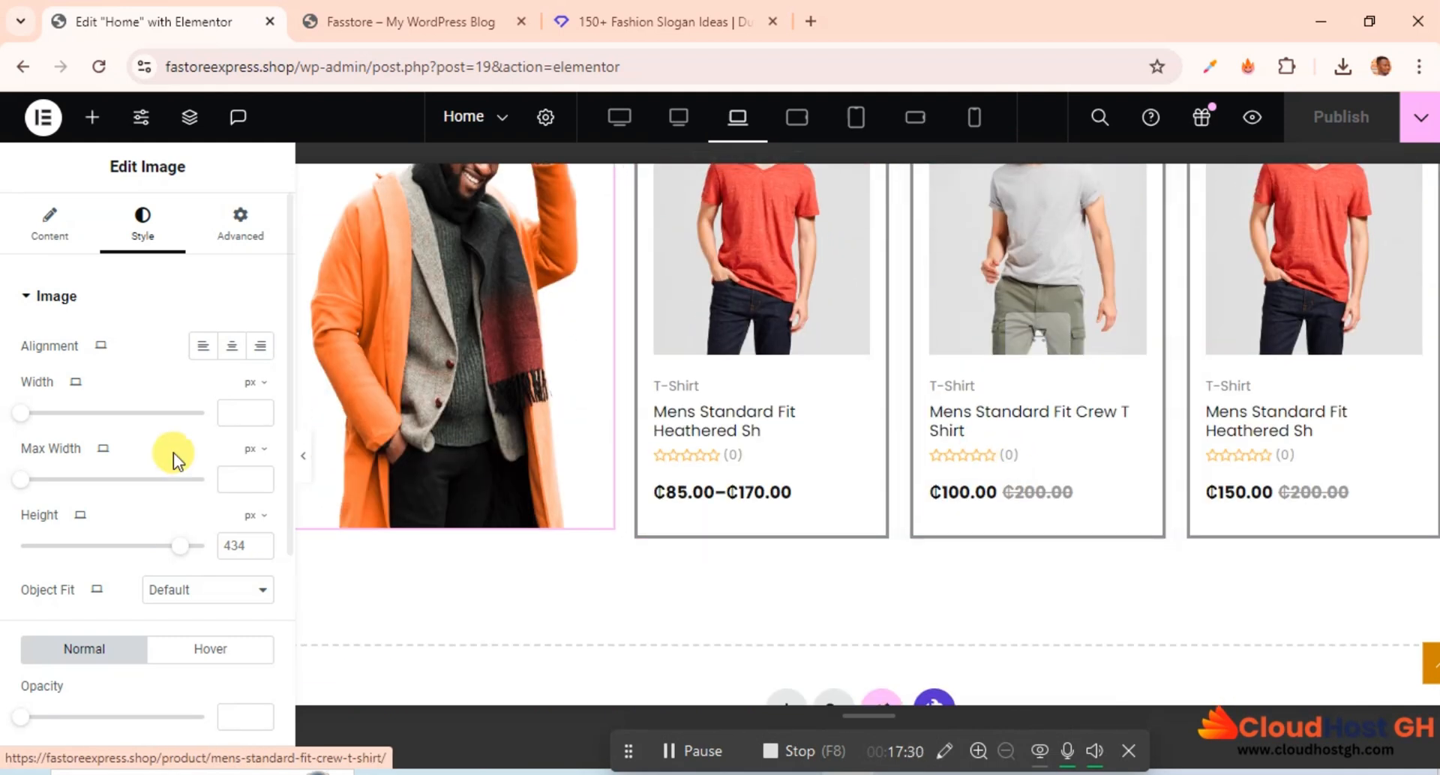
left_click(302, 459)
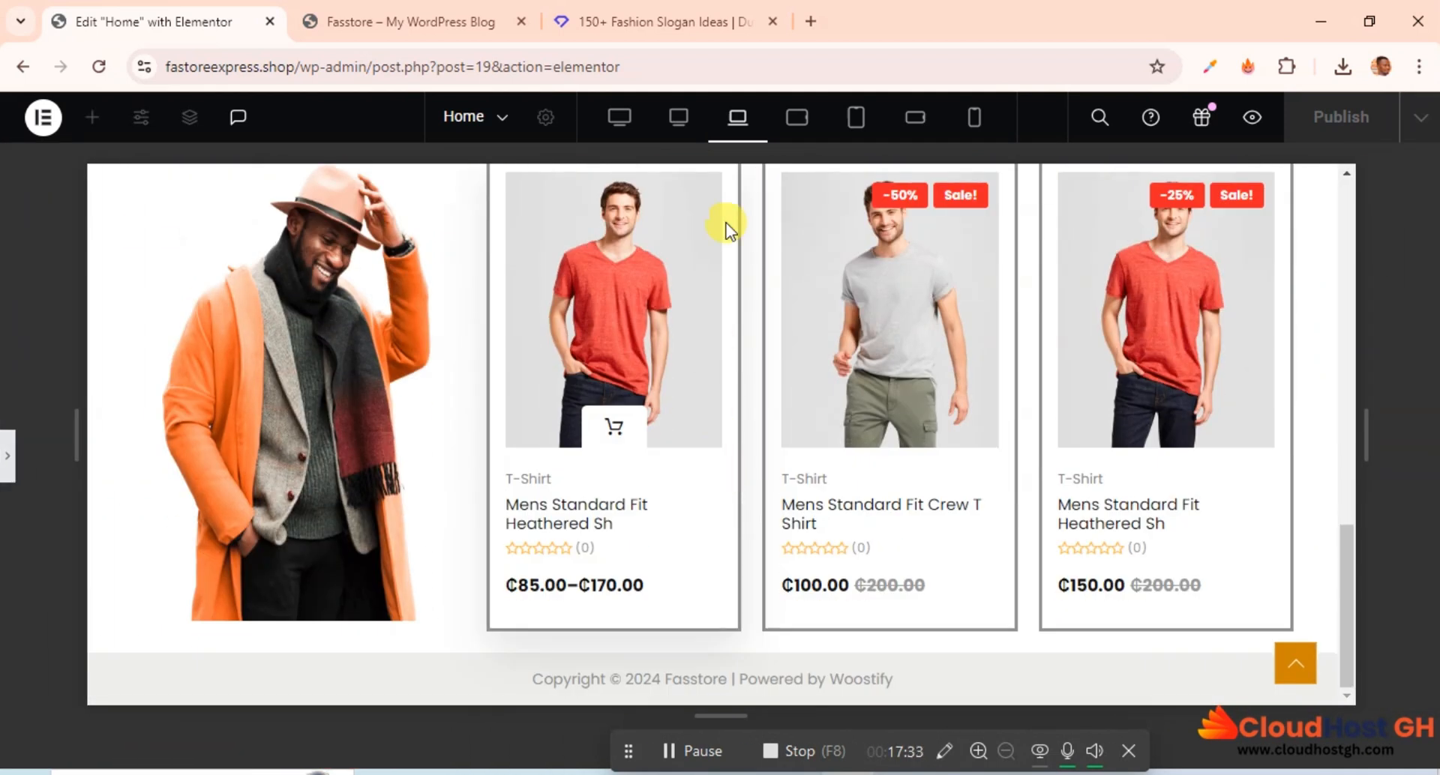
Set the man's image height to 400 px for the landscape tablet view and check the Men Fashion section there.
left_click(796, 117)
scroll(809, 466, "up", 2)
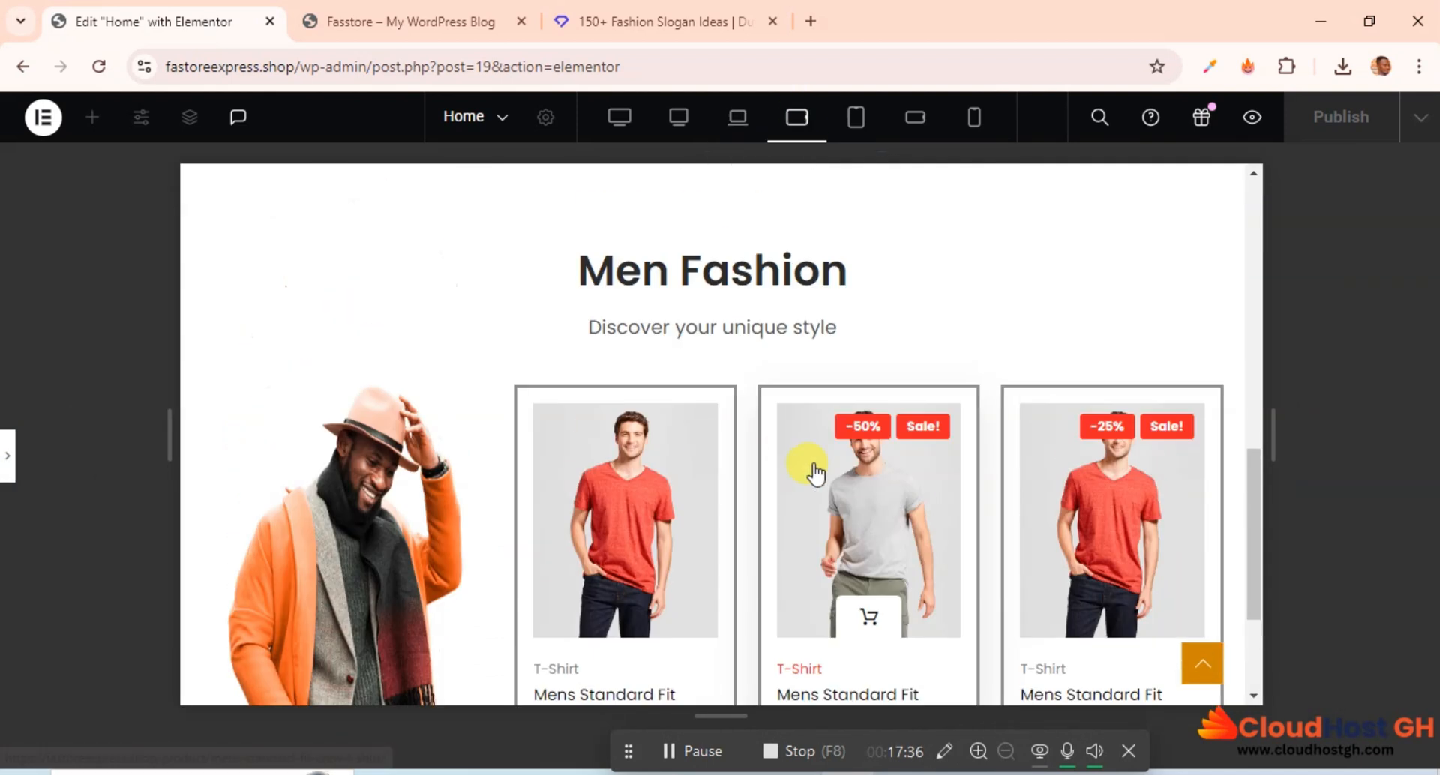
scroll(810, 472, "down", 2)
scroll(810, 473, "up", 1)
scroll(810, 472, "down", 1)
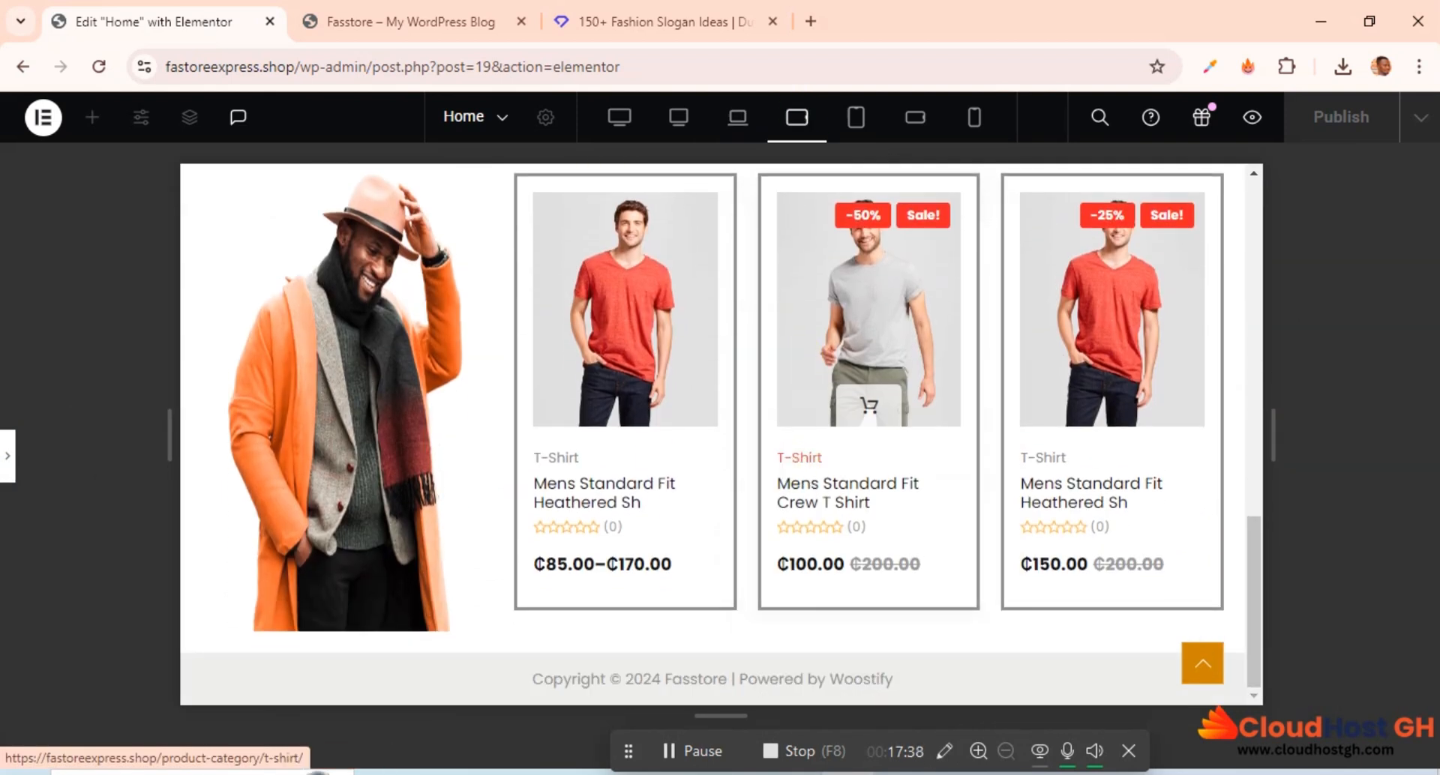
left_click(9, 459)
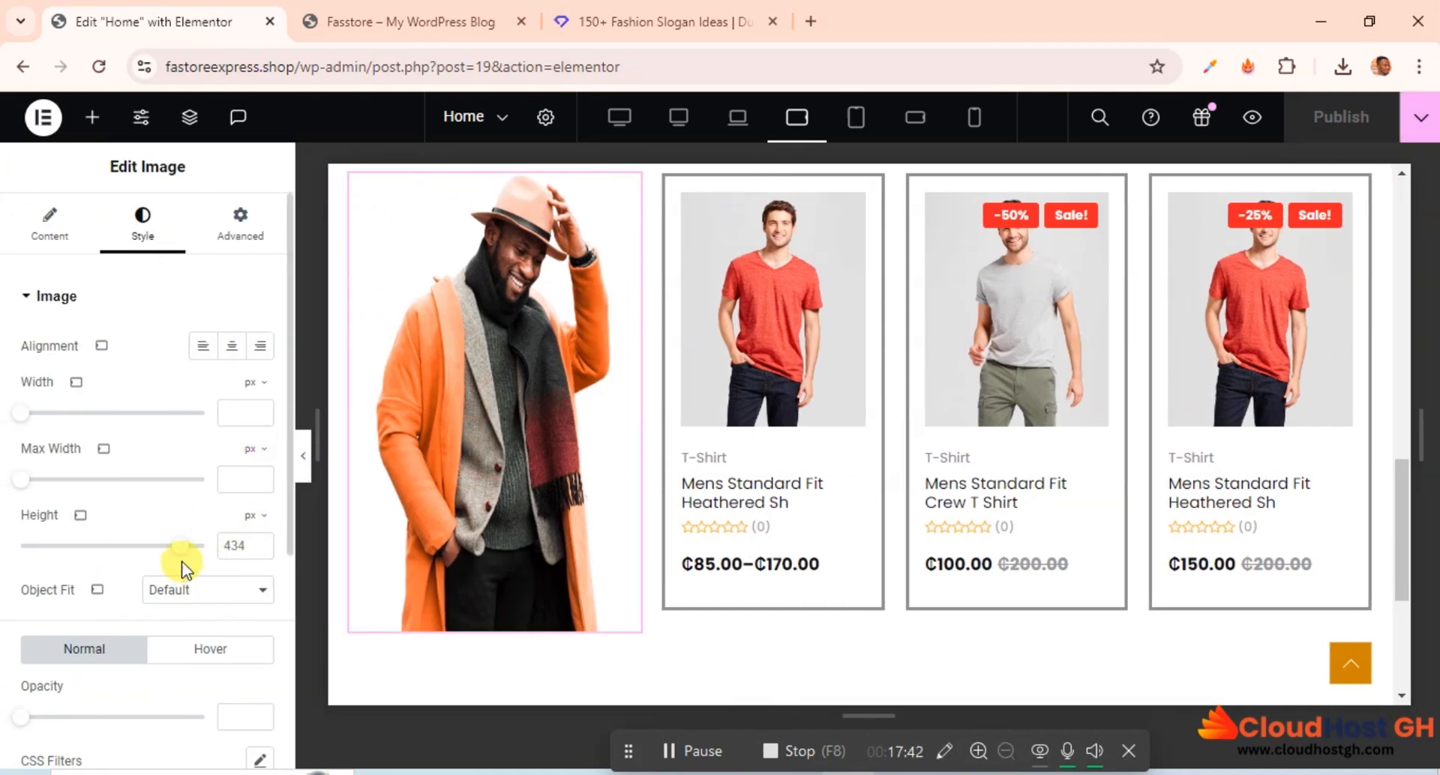
left_click_drag(180, 557, 171, 553)
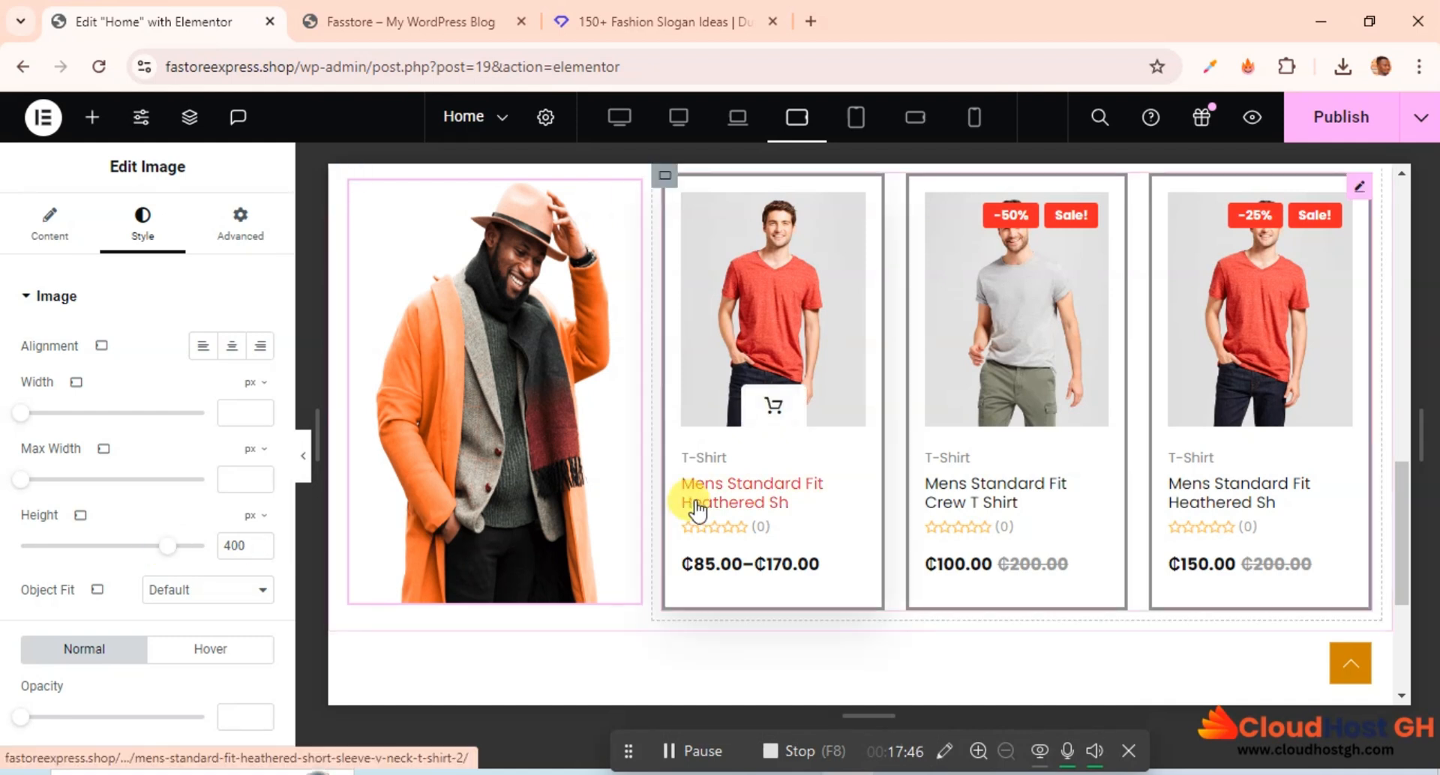
scroll(685, 498, "up", 3)
scroll(996, 198, "down", 1)
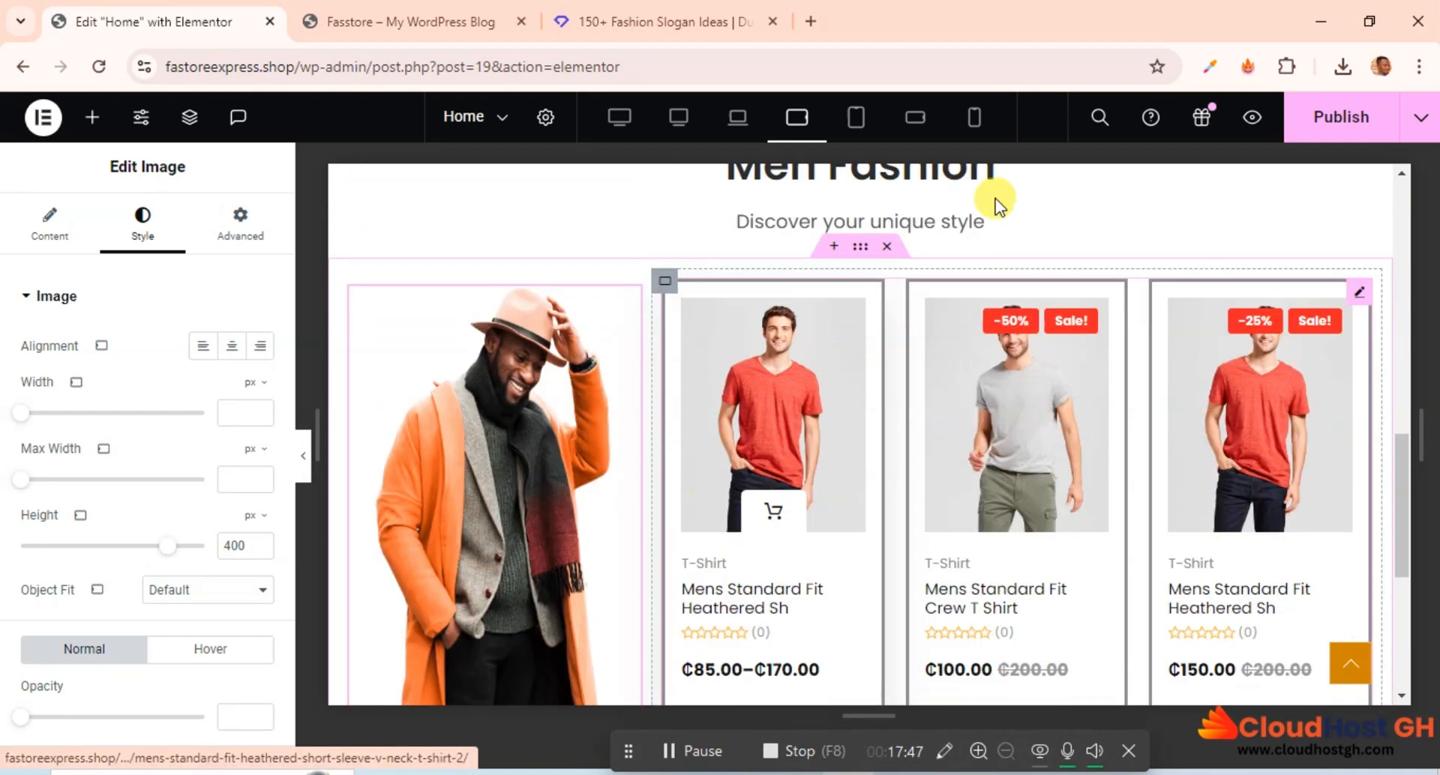
Examine how the man's image and the product cards are laid out in the portrait tablet view.
left_click(856, 117)
scroll(909, 332, "down", 8)
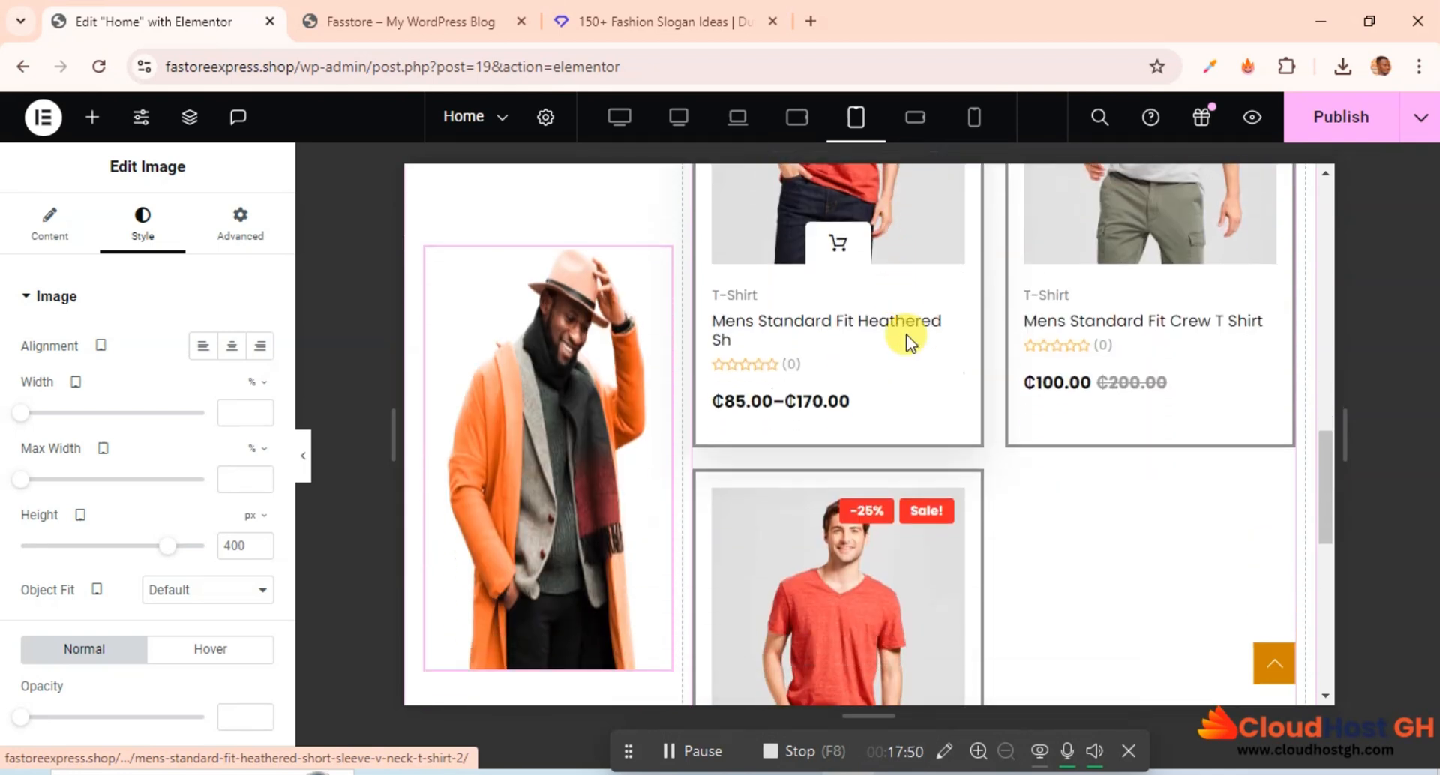
scroll(905, 338, "up", 5)
scroll(905, 345, "up", 5)
scroll(906, 345, "down", 5)
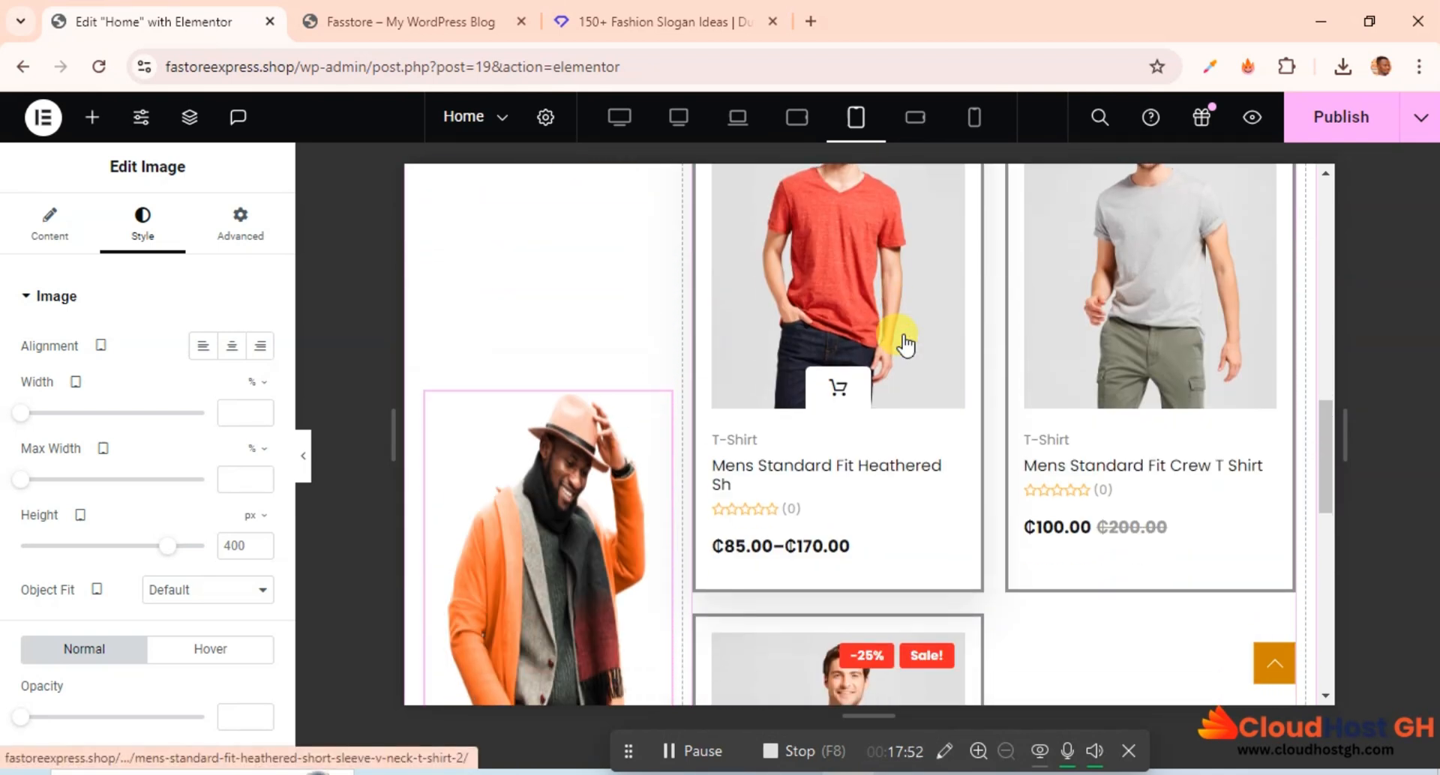
scroll(902, 343, "down", 3)
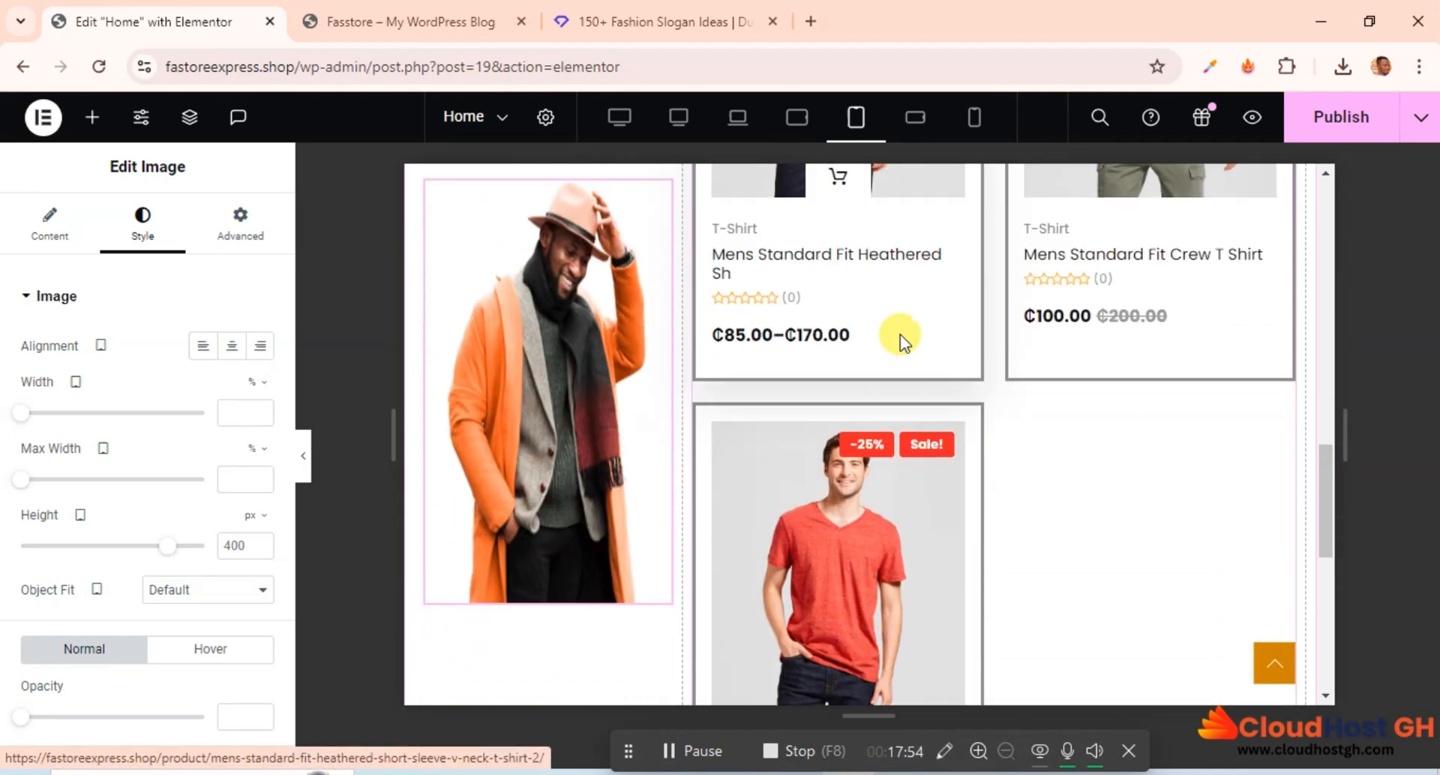
scroll(902, 344, "up", 7)
scroll(900, 335, "down", 4)
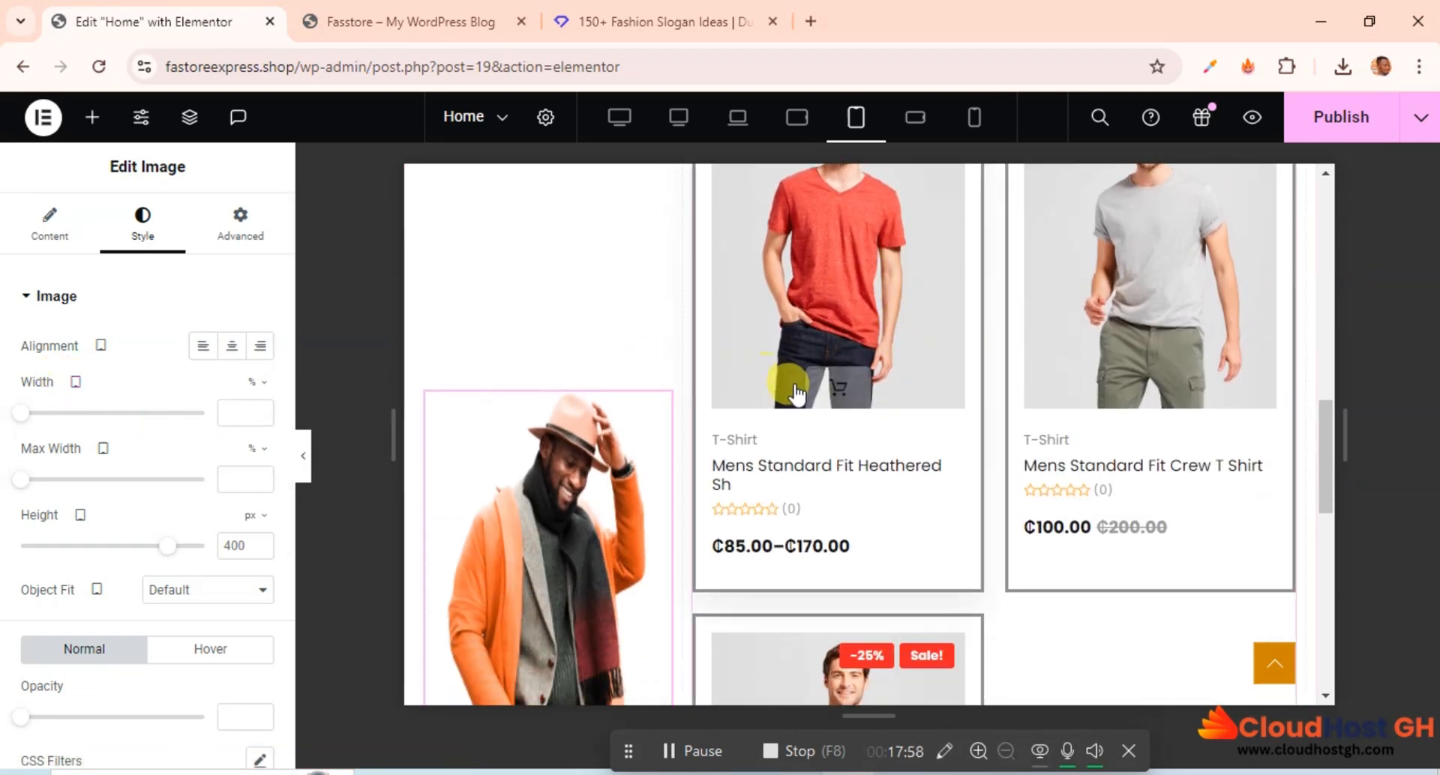
scroll(794, 385, "up", 1)
scroll(794, 384, "down", 2)
scroll(794, 385, "up", 1)
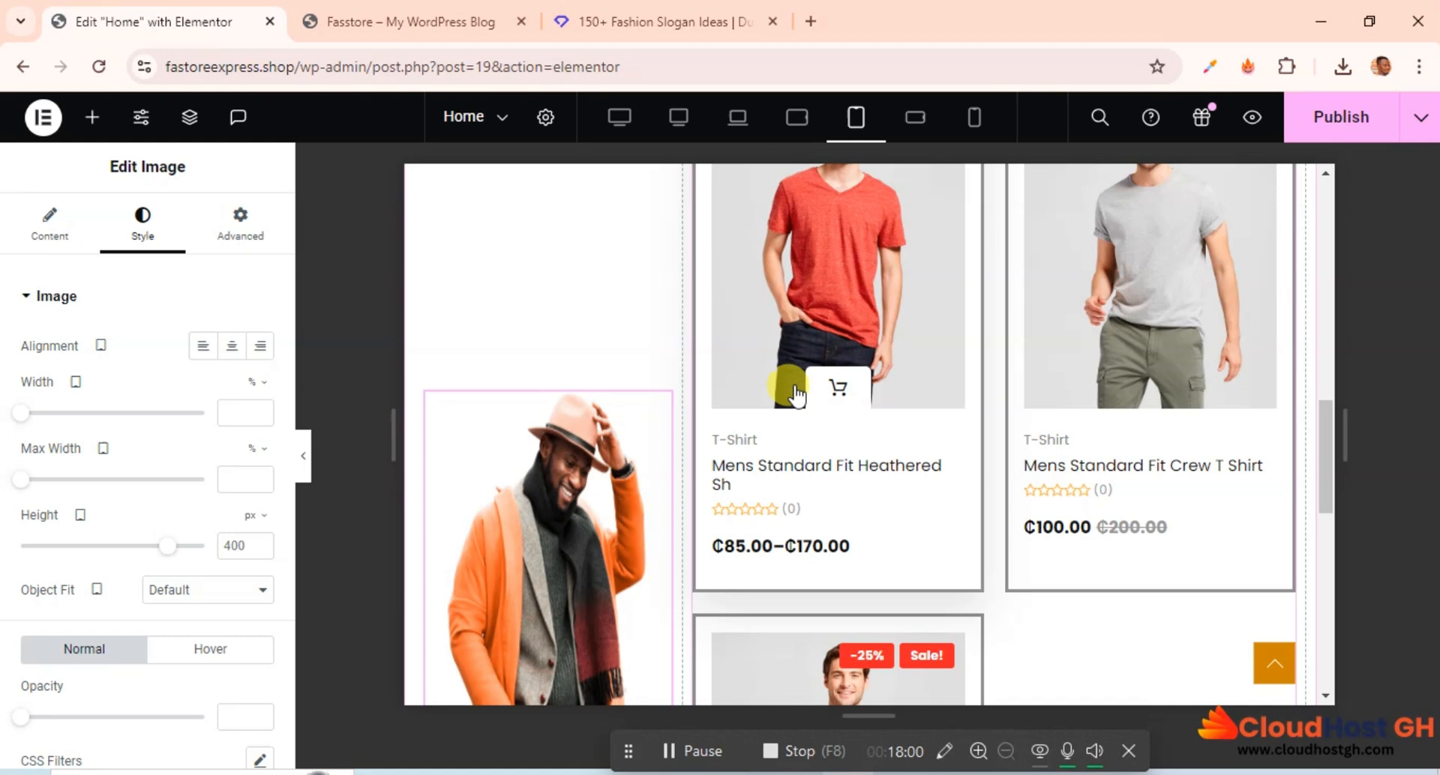
Set the Men Fashion product list to 2 products per page and check it in the portrait tablet view.
scroll(794, 384, "down", 2)
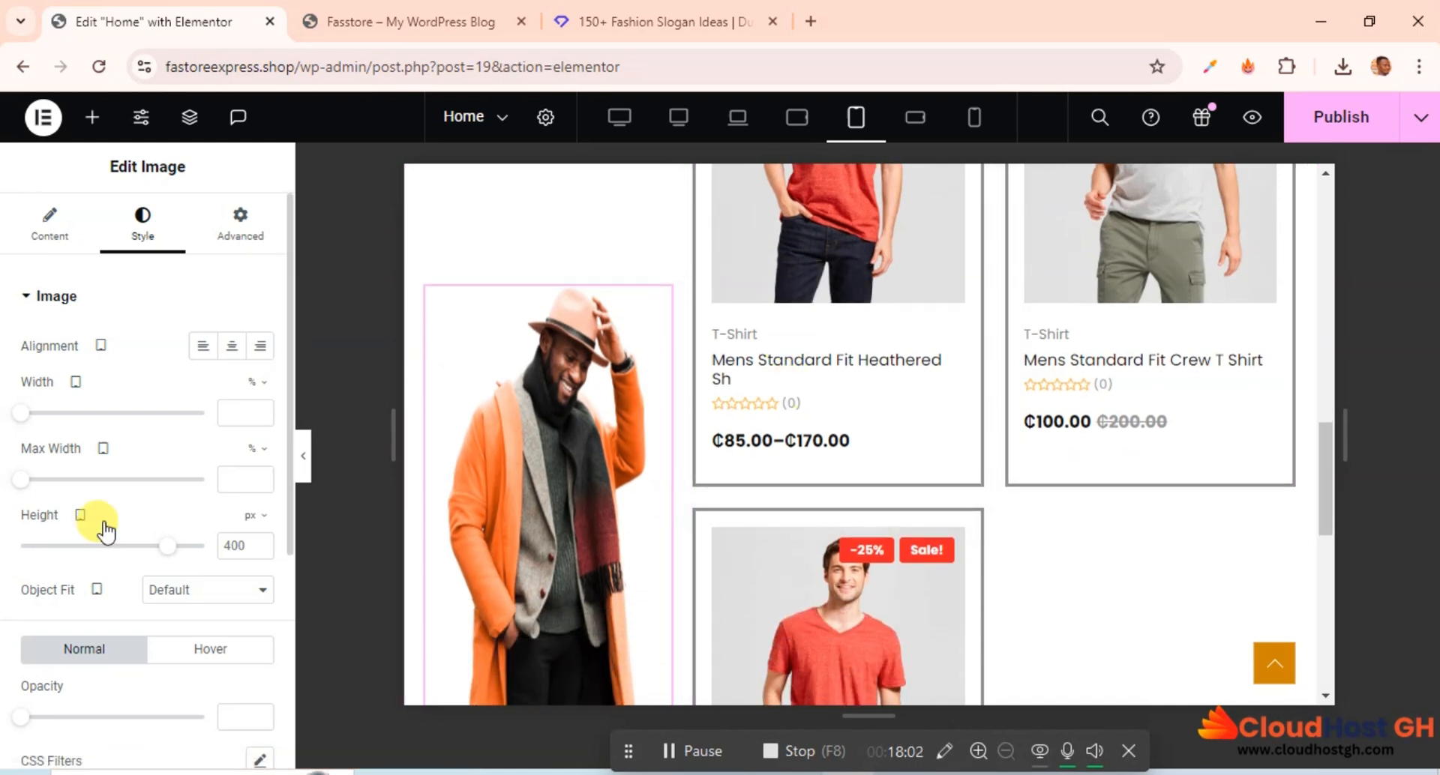
scroll(150, 482, "down", 5)
scroll(161, 501, "up", 5)
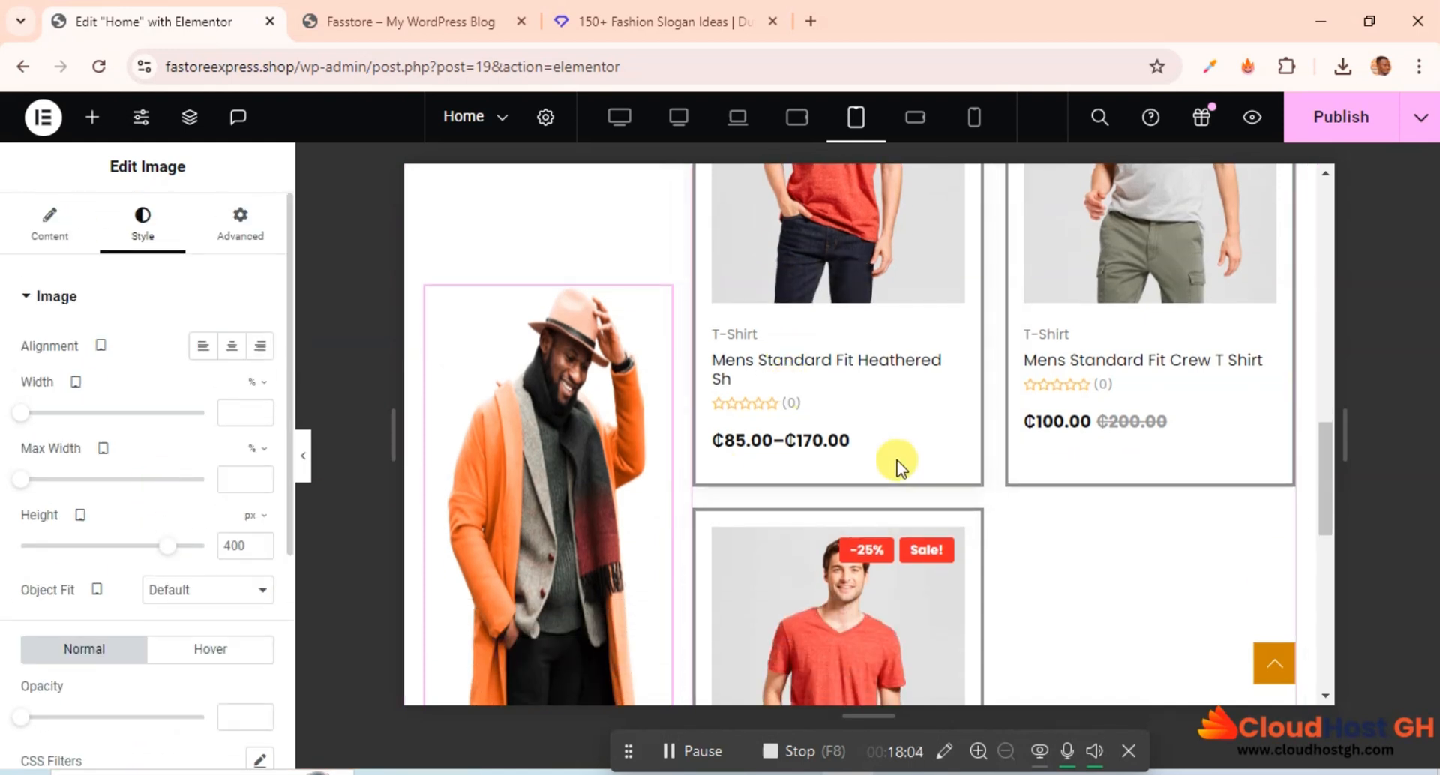
scroll(961, 484, "up", 4)
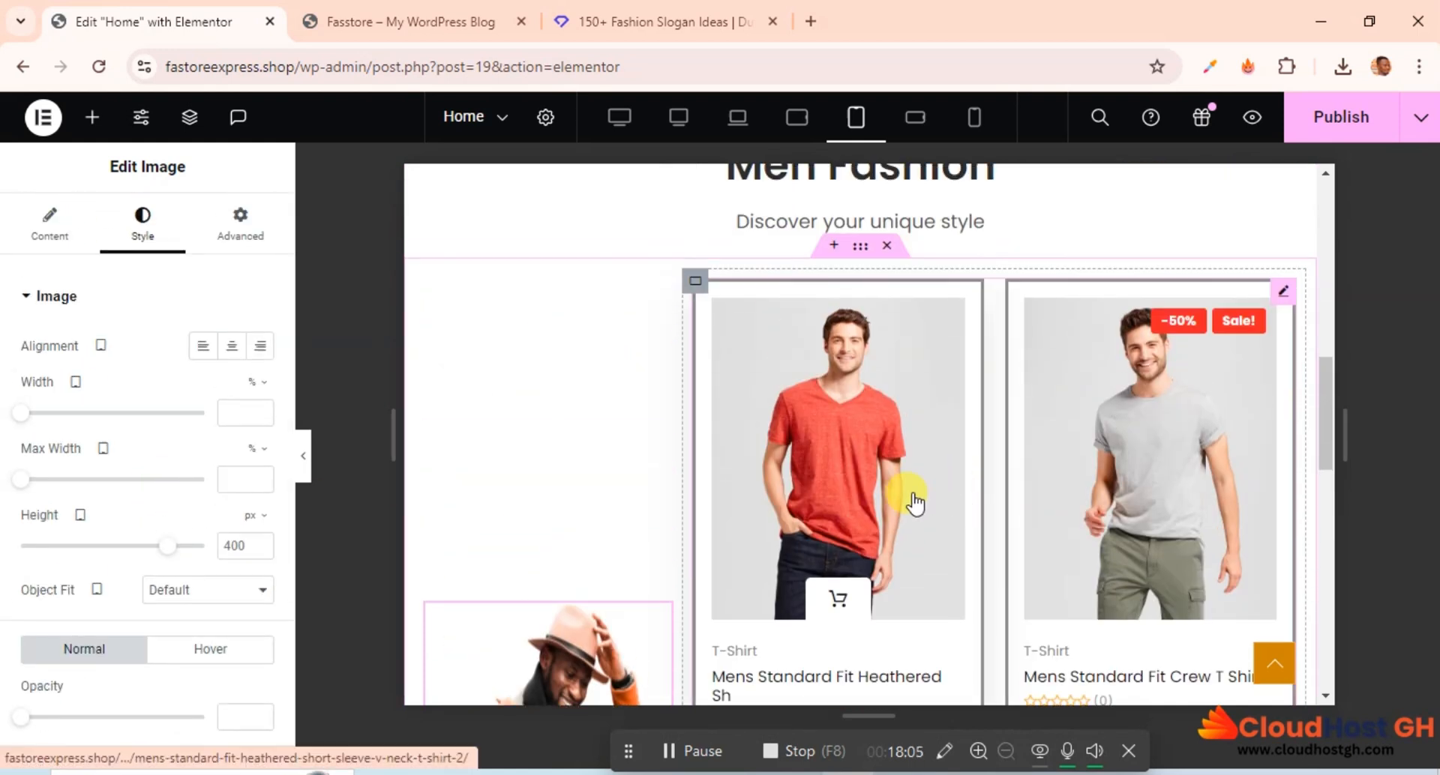
left_click(1253, 320)
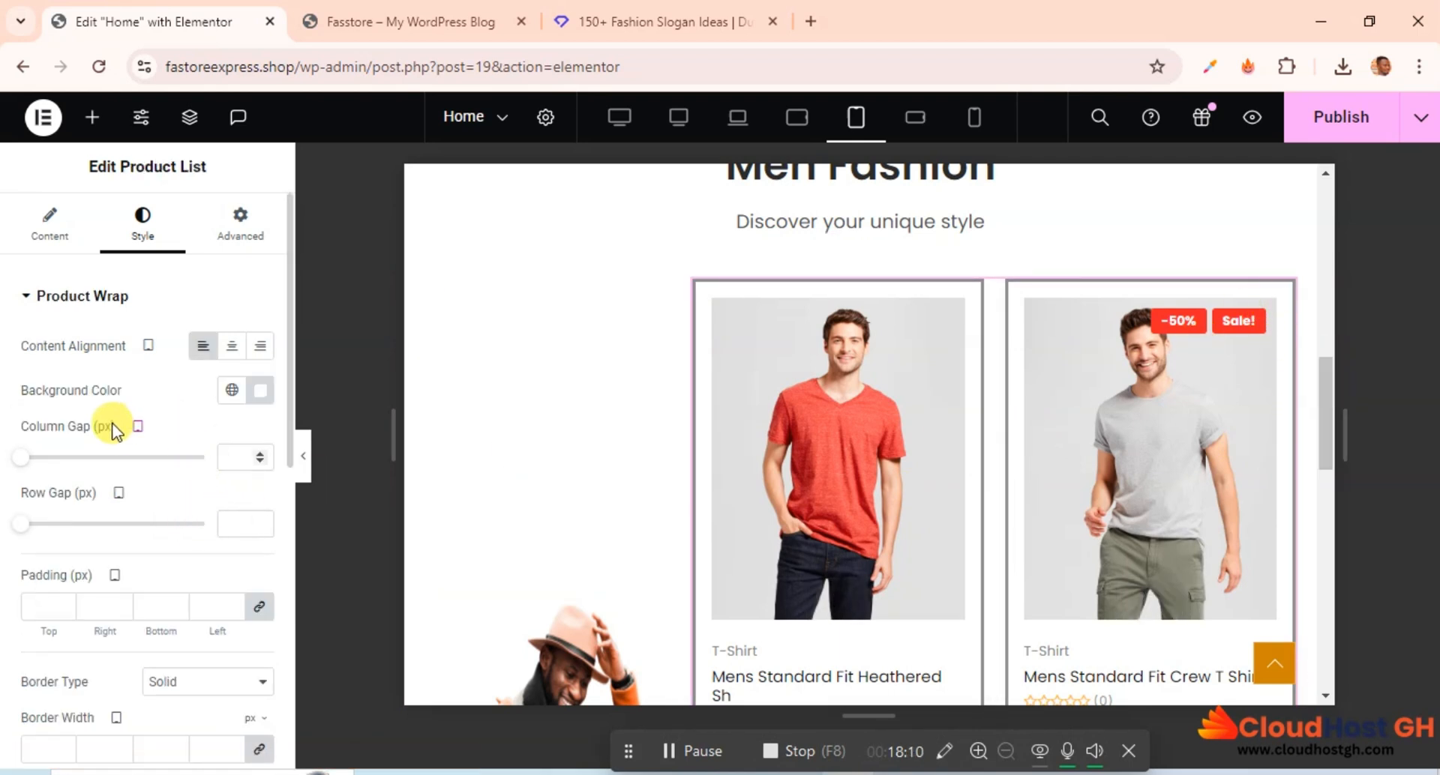
left_click(49, 237)
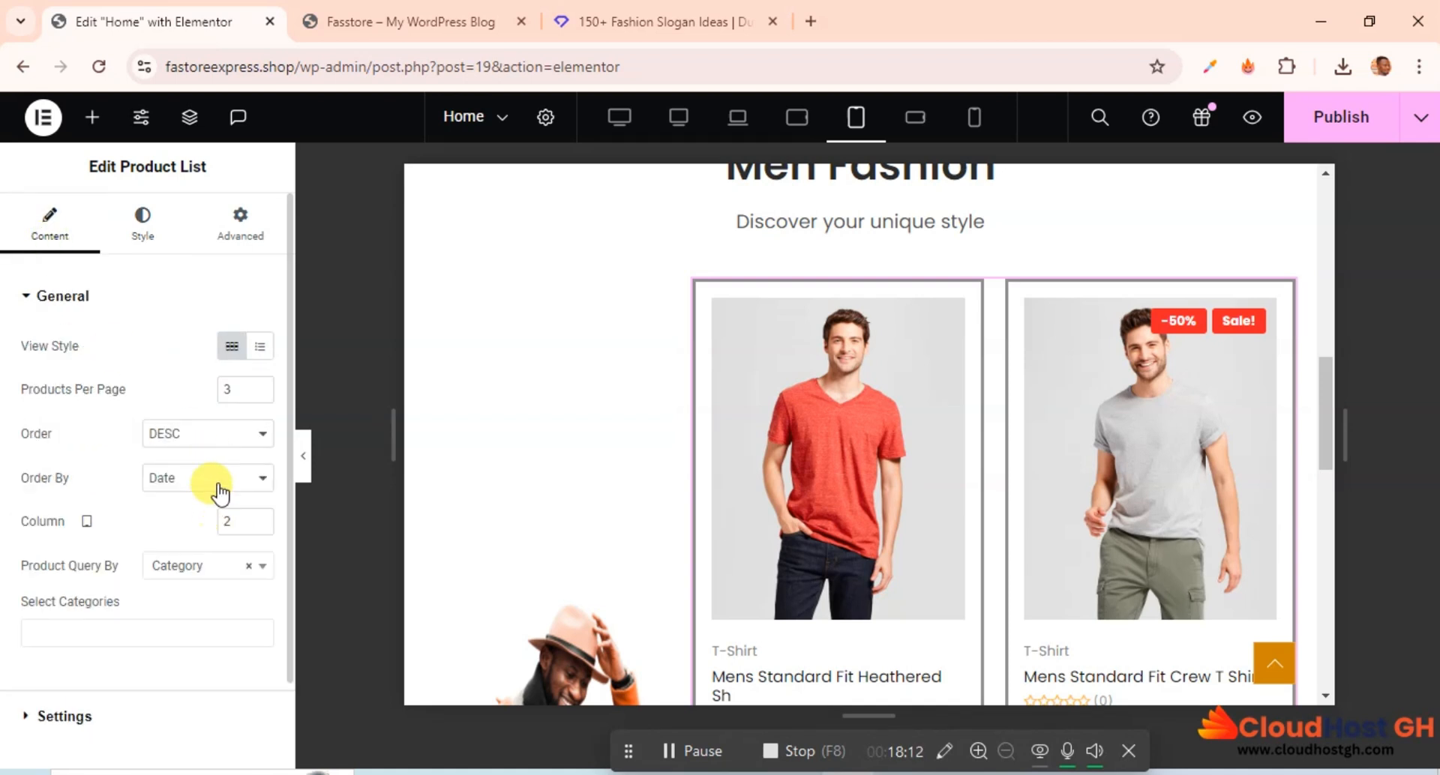
left_click(258, 395)
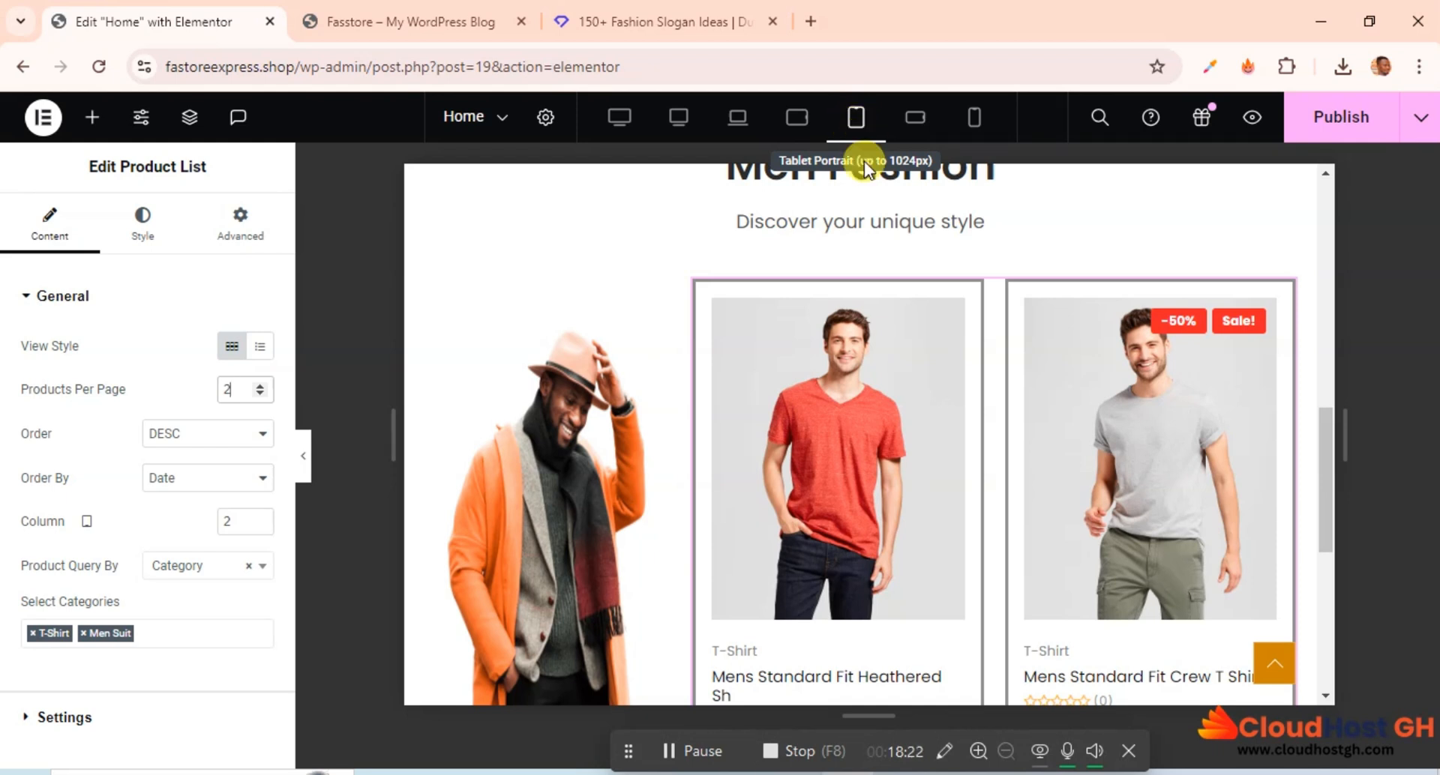
scroll(820, 402, "down", 5)
scroll(820, 402, "up", 3)
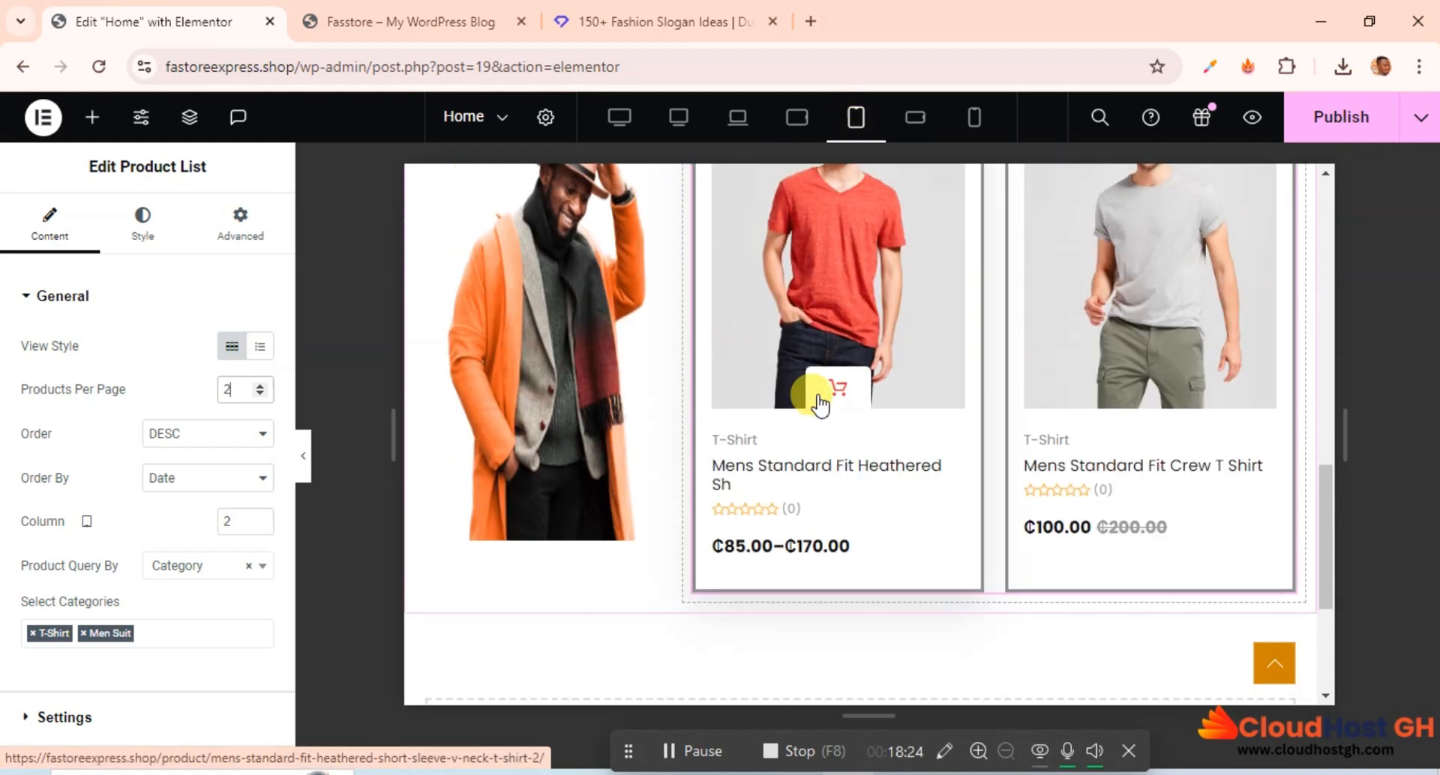
scroll(820, 402, "up", 2)
Check the product list in the landscape tablet view and set its products per page back to 3.
left_click(796, 116)
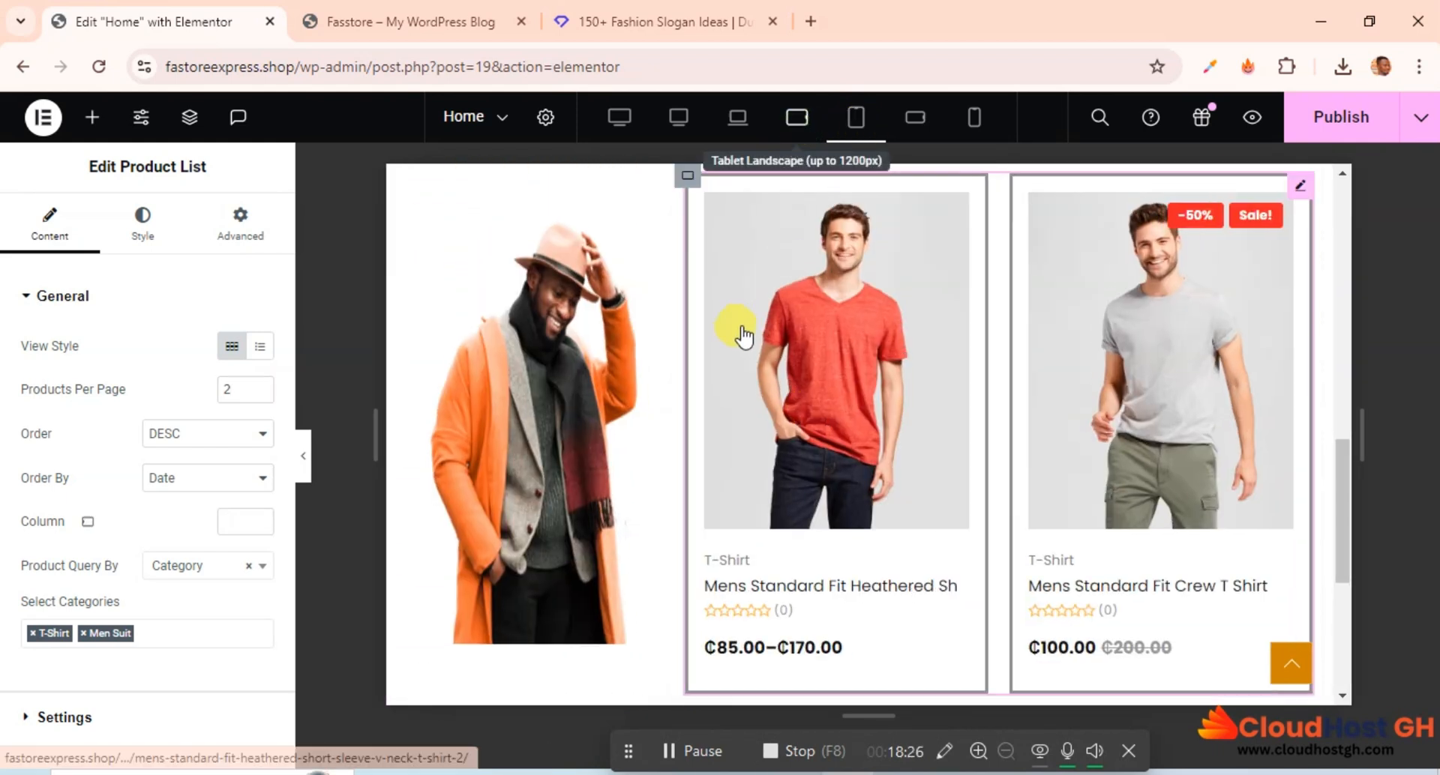
scroll(852, 387, "down", 2)
scroll(848, 389, "up", 3)
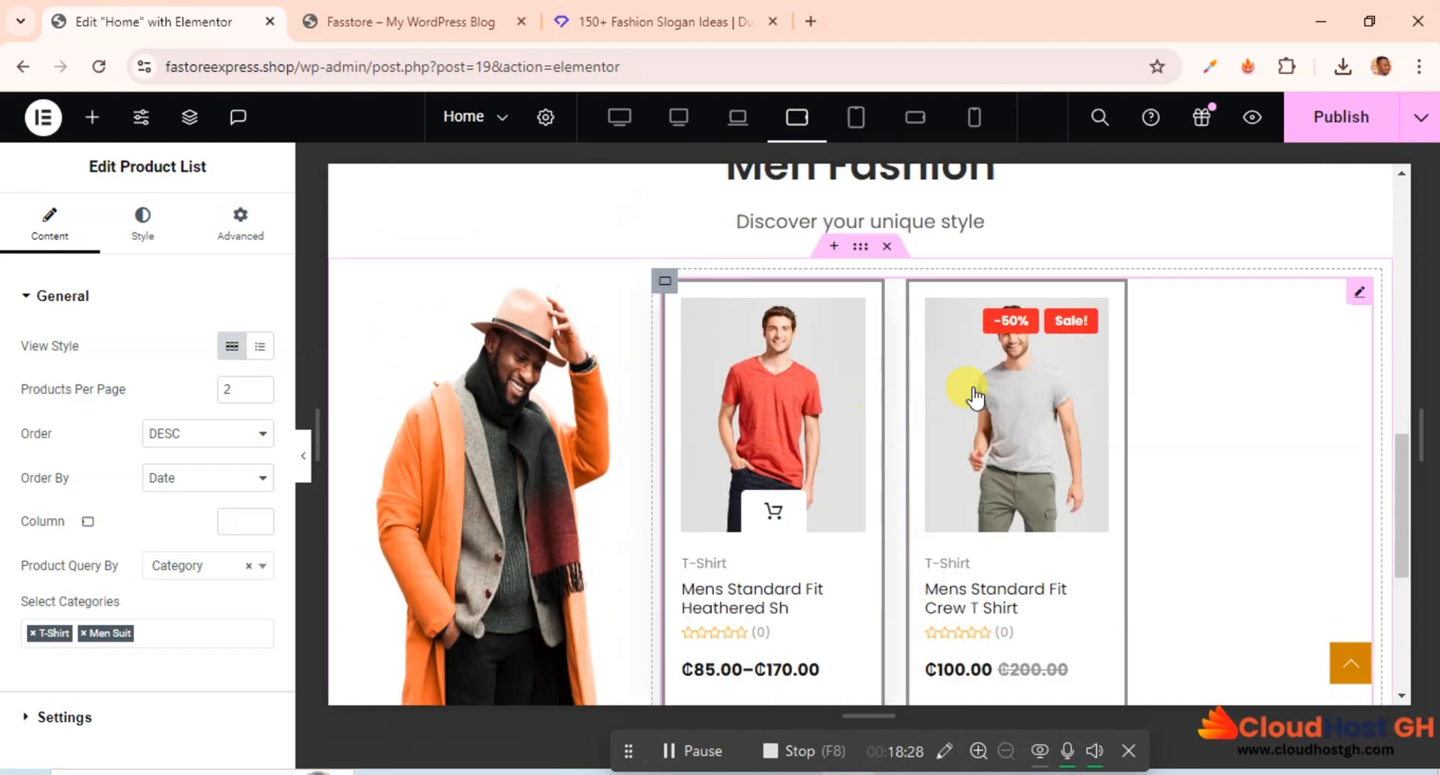
left_click(261, 385)
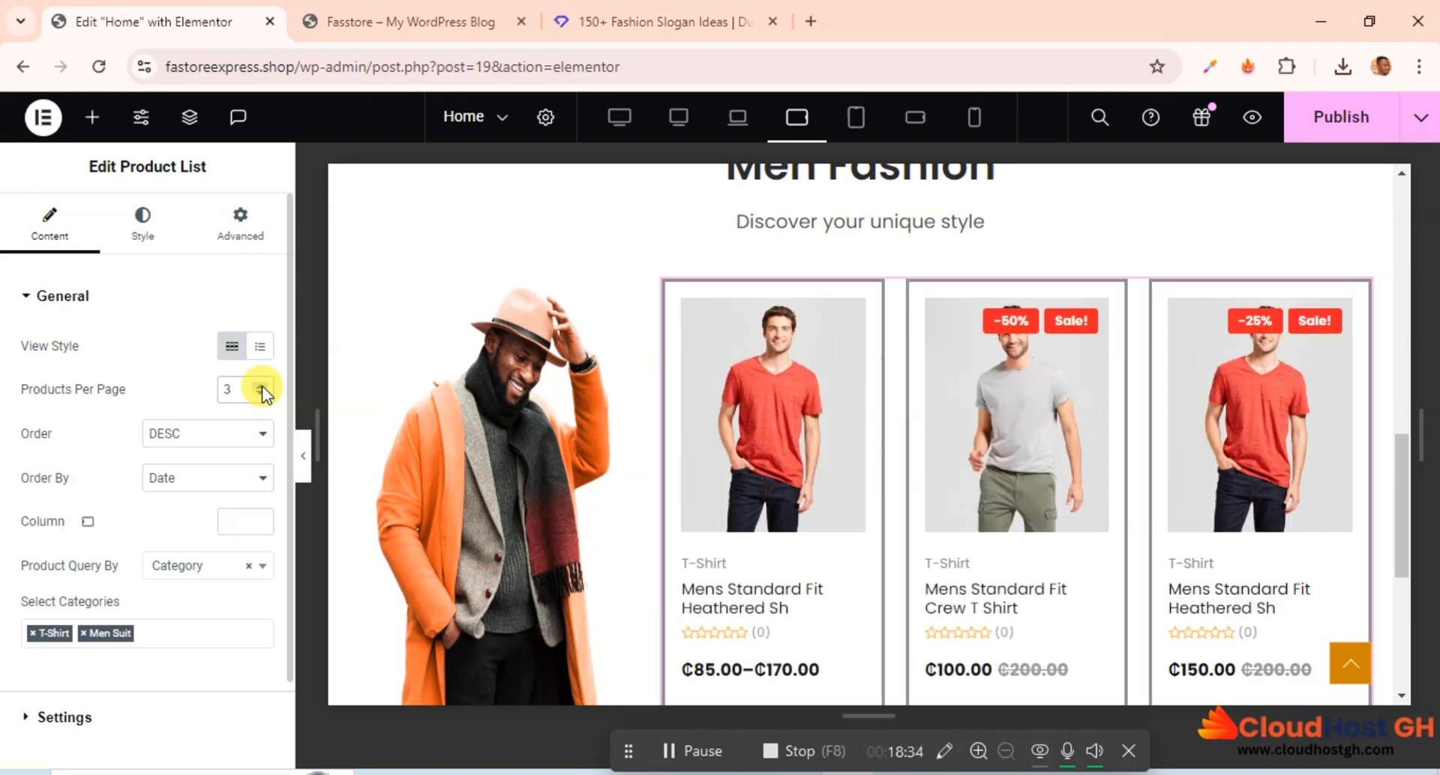
scroll(785, 434, "down", 3)
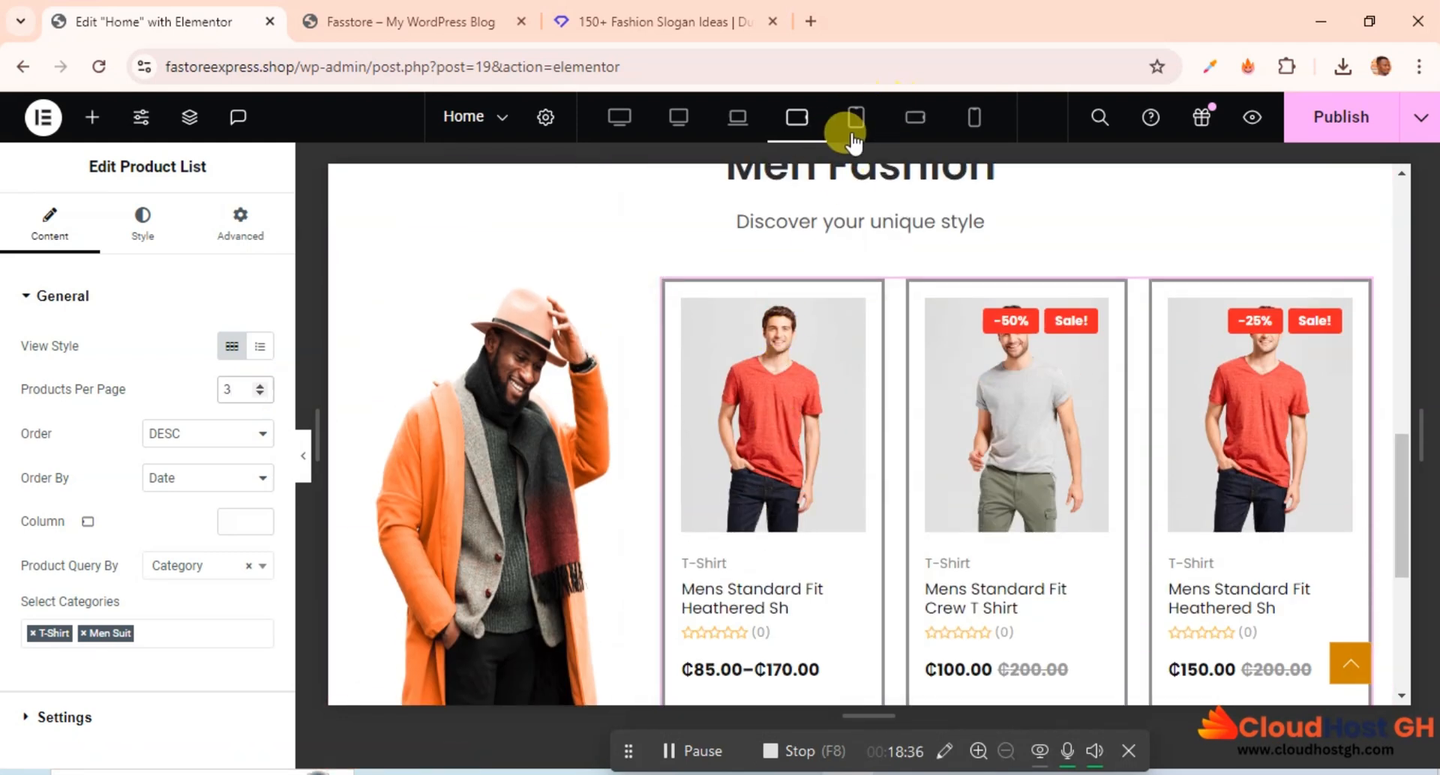
Return to the portrait tablet view and examine how the product cards are arranged beside the man's image.
left_click(856, 120)
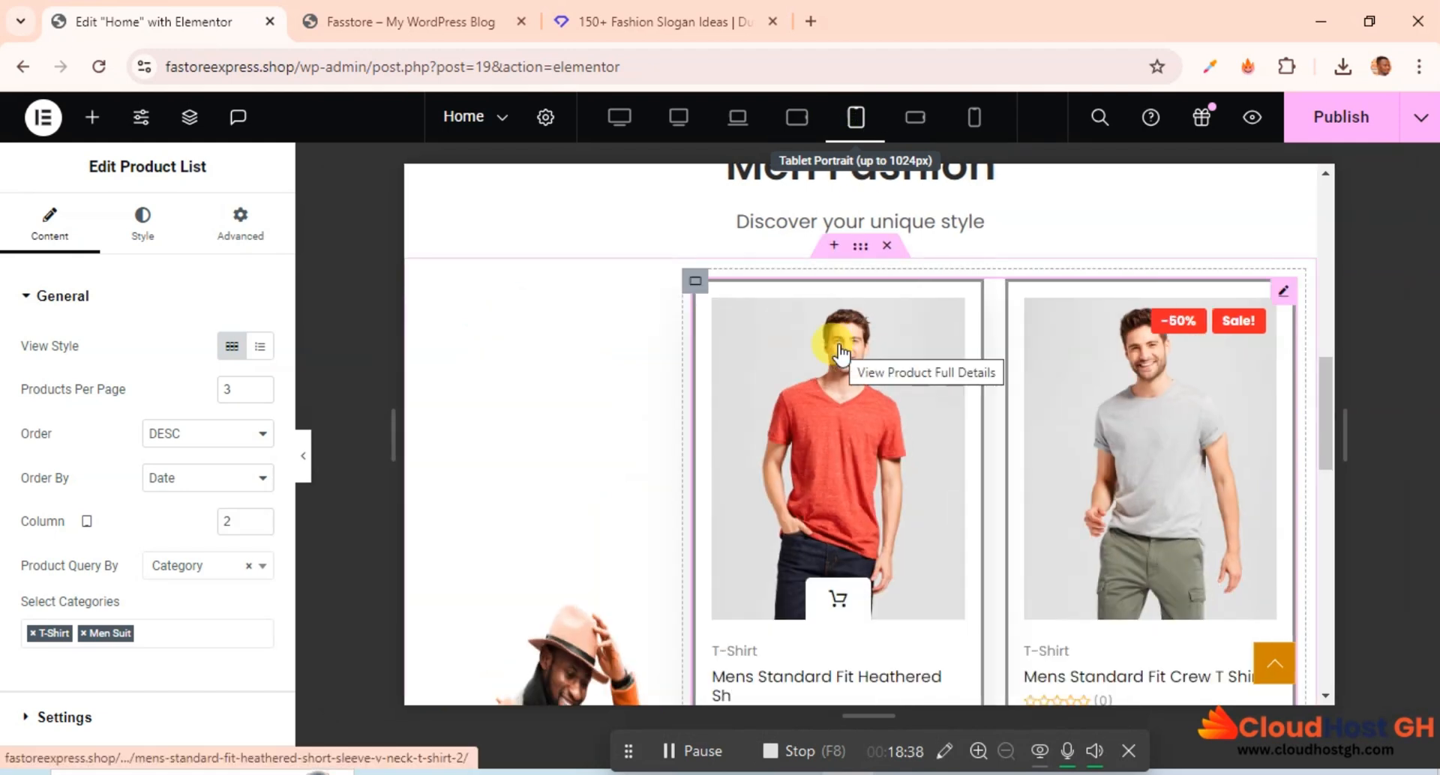
scroll(838, 343, "down", 5)
scroll(839, 343, "up", 4)
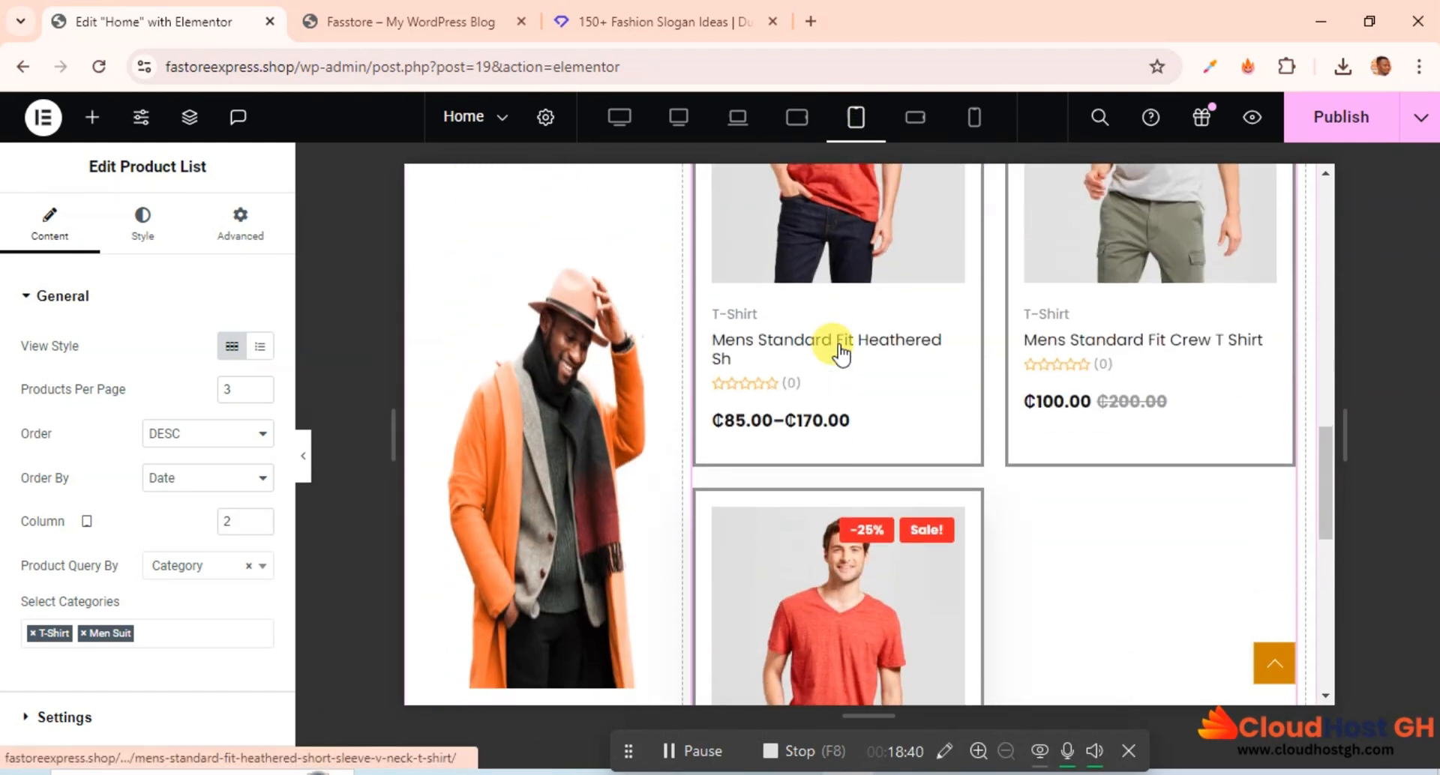
scroll(838, 343, "down", 3)
scroll(838, 344, "up", 3)
scroll(838, 344, "up", 2)
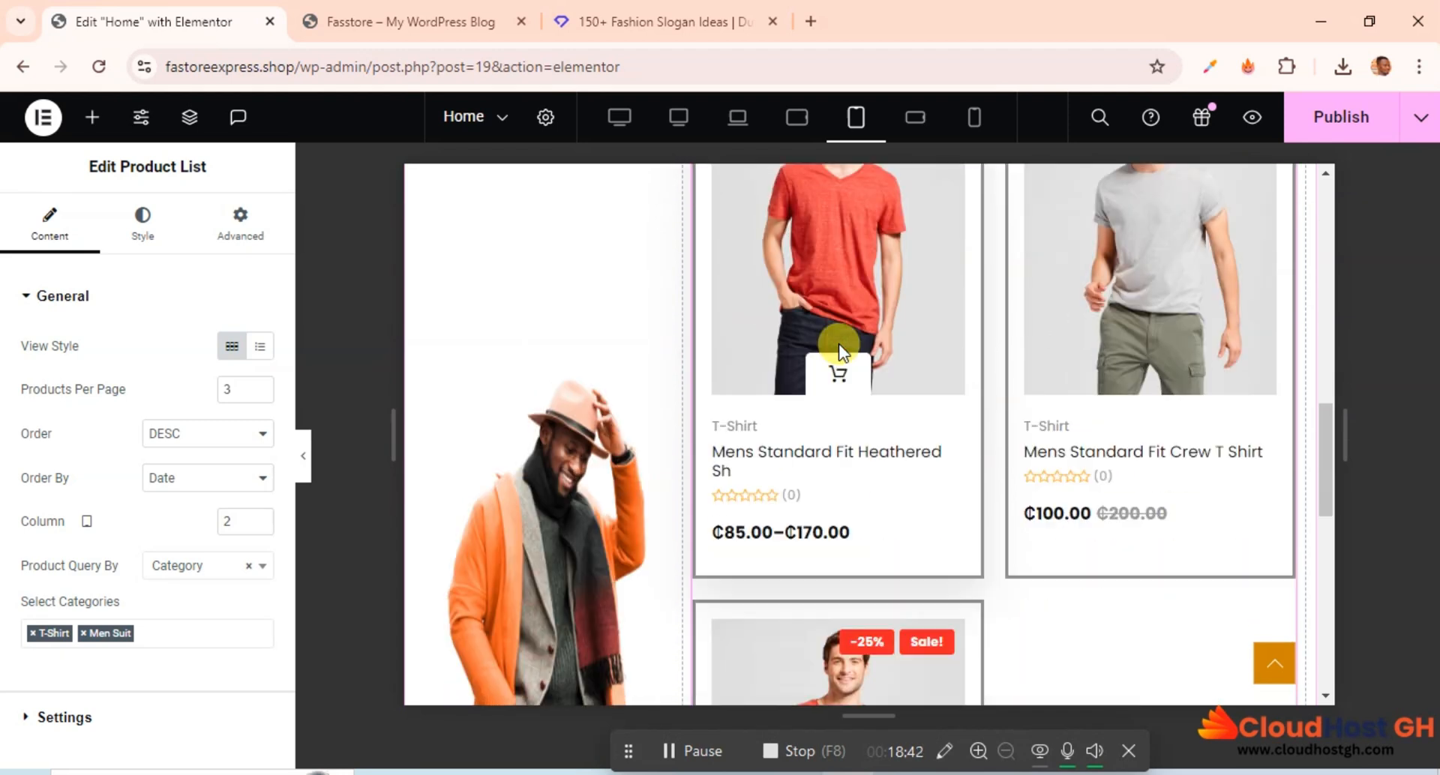
scroll(839, 343, "down", 5)
scroll(838, 344, "up", 6)
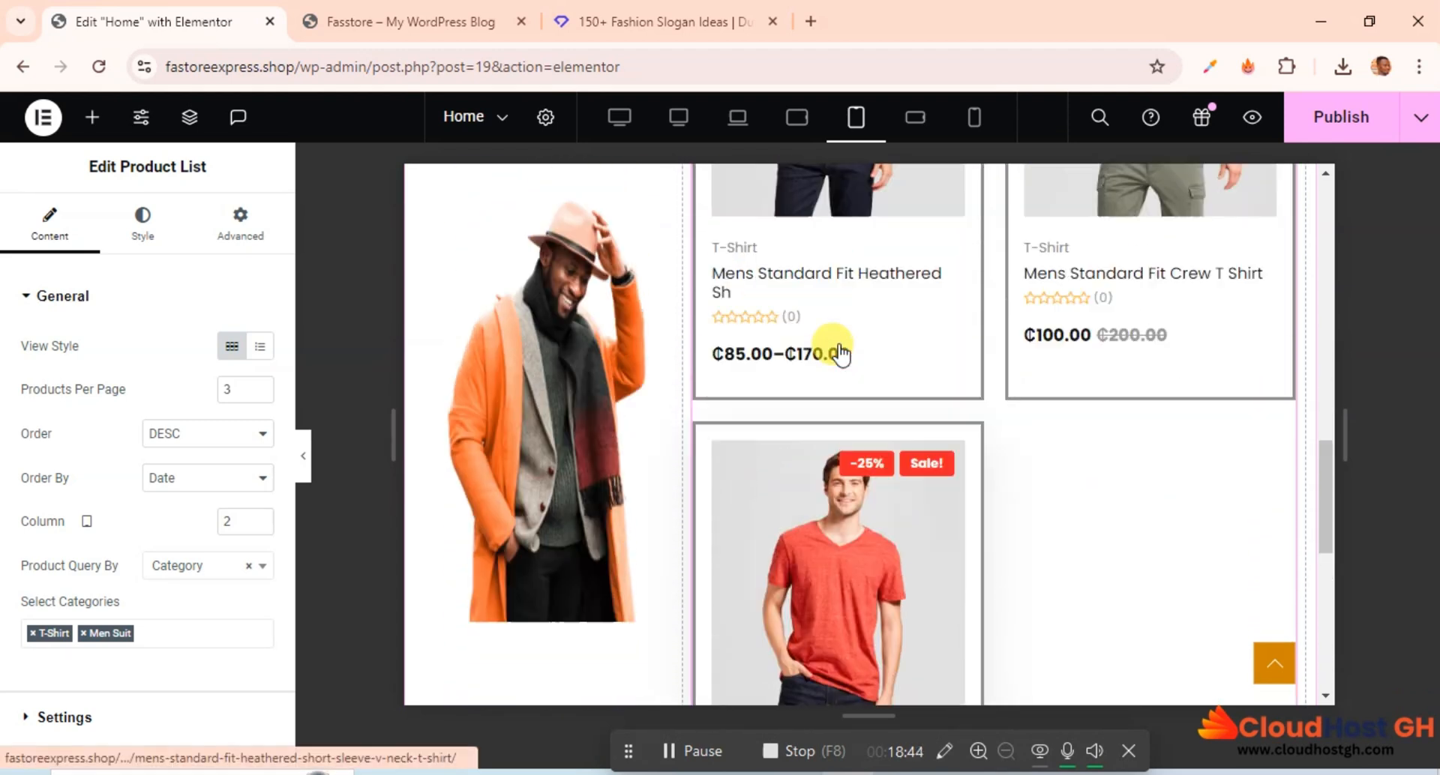
scroll(840, 351, "up", 1)
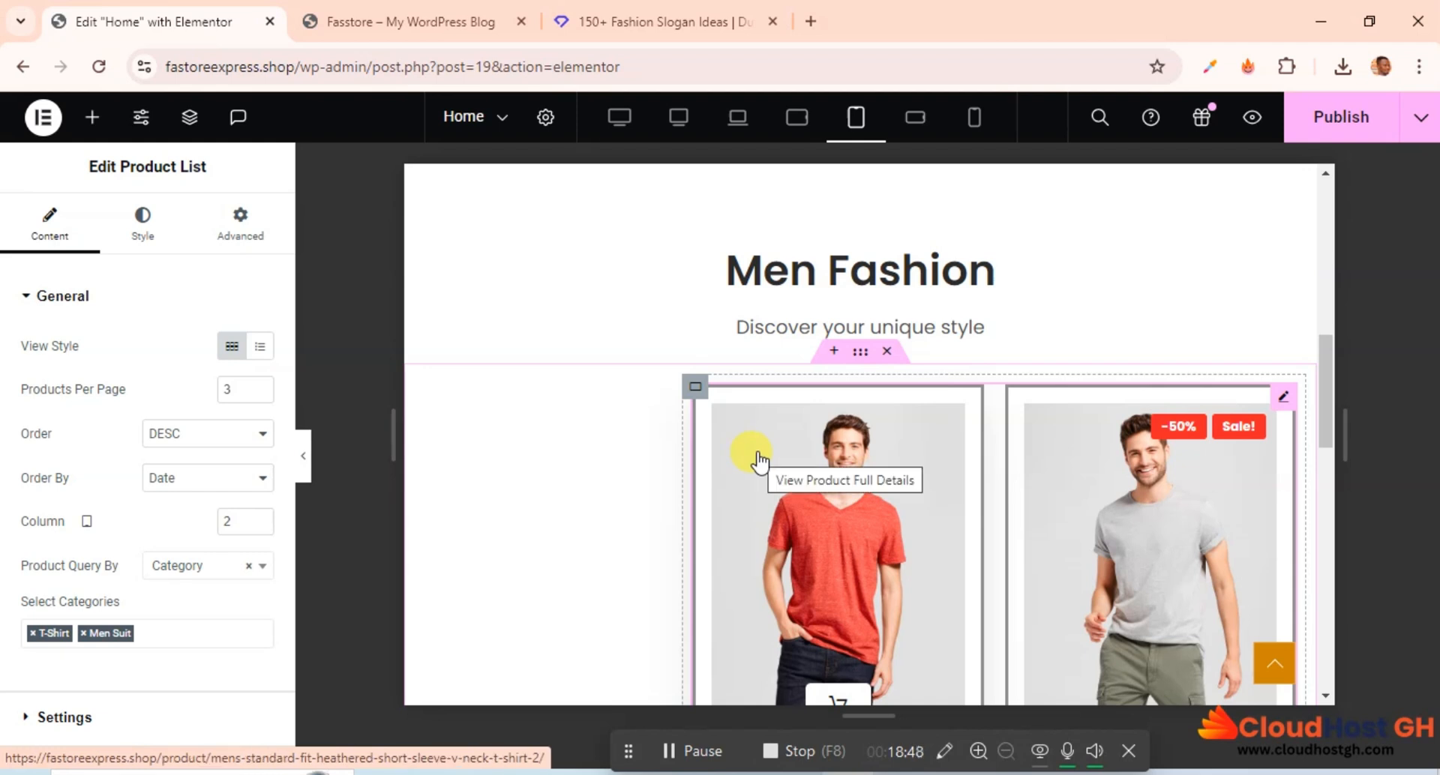
scroll(720, 428, "down", 4)
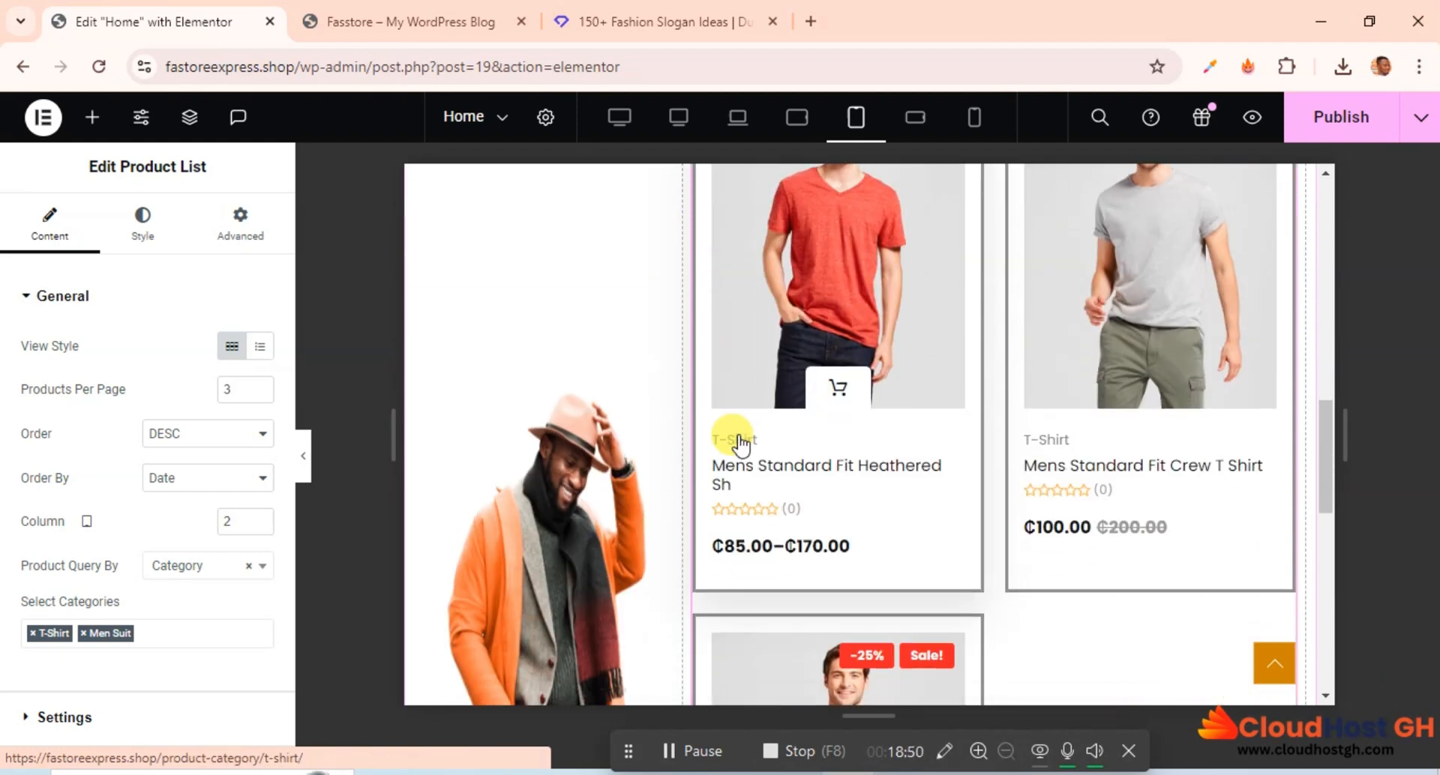
scroll(740, 445, "up", 1)
scroll(741, 445, "down", 2)
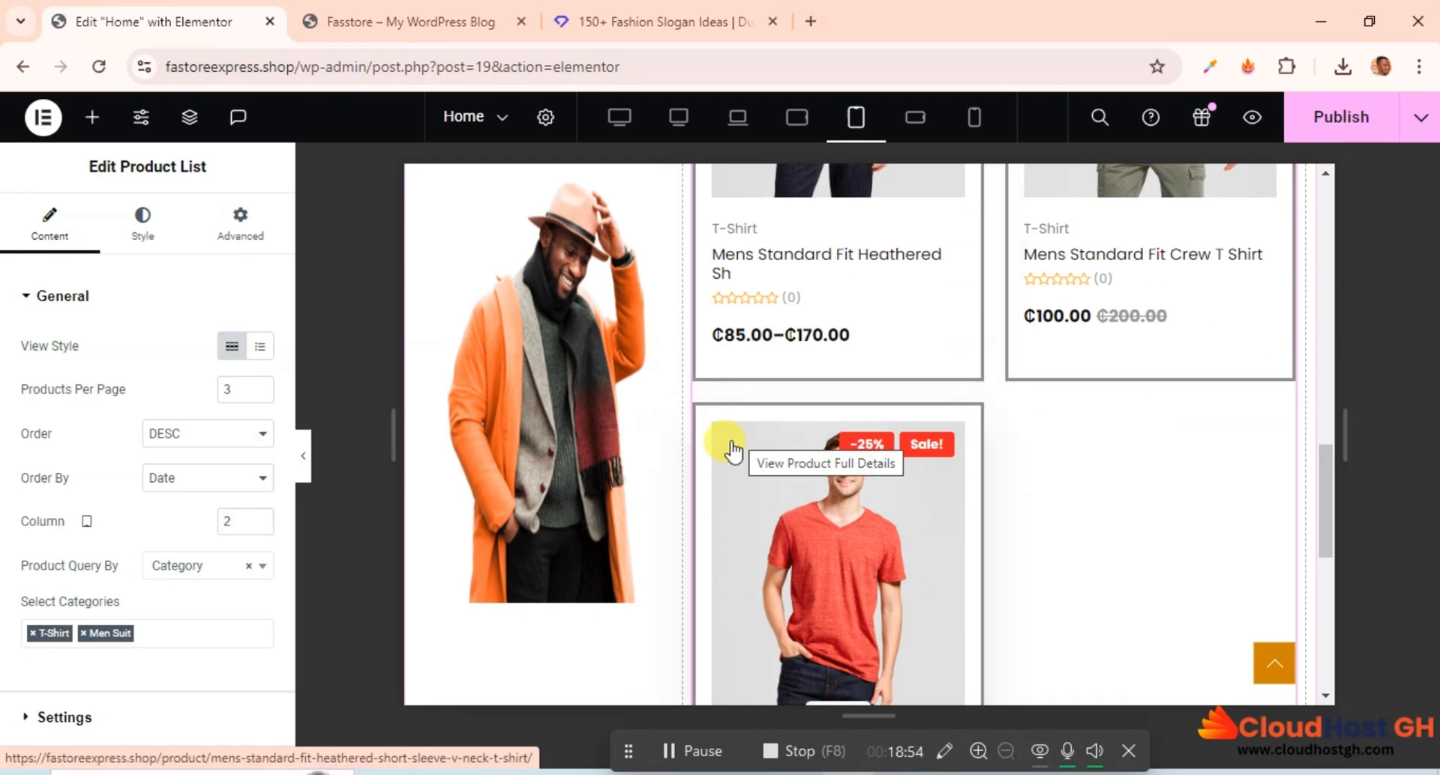
Set the Men Fashion product list to 3 columns for the portrait tablet view.
left_click(259, 525)
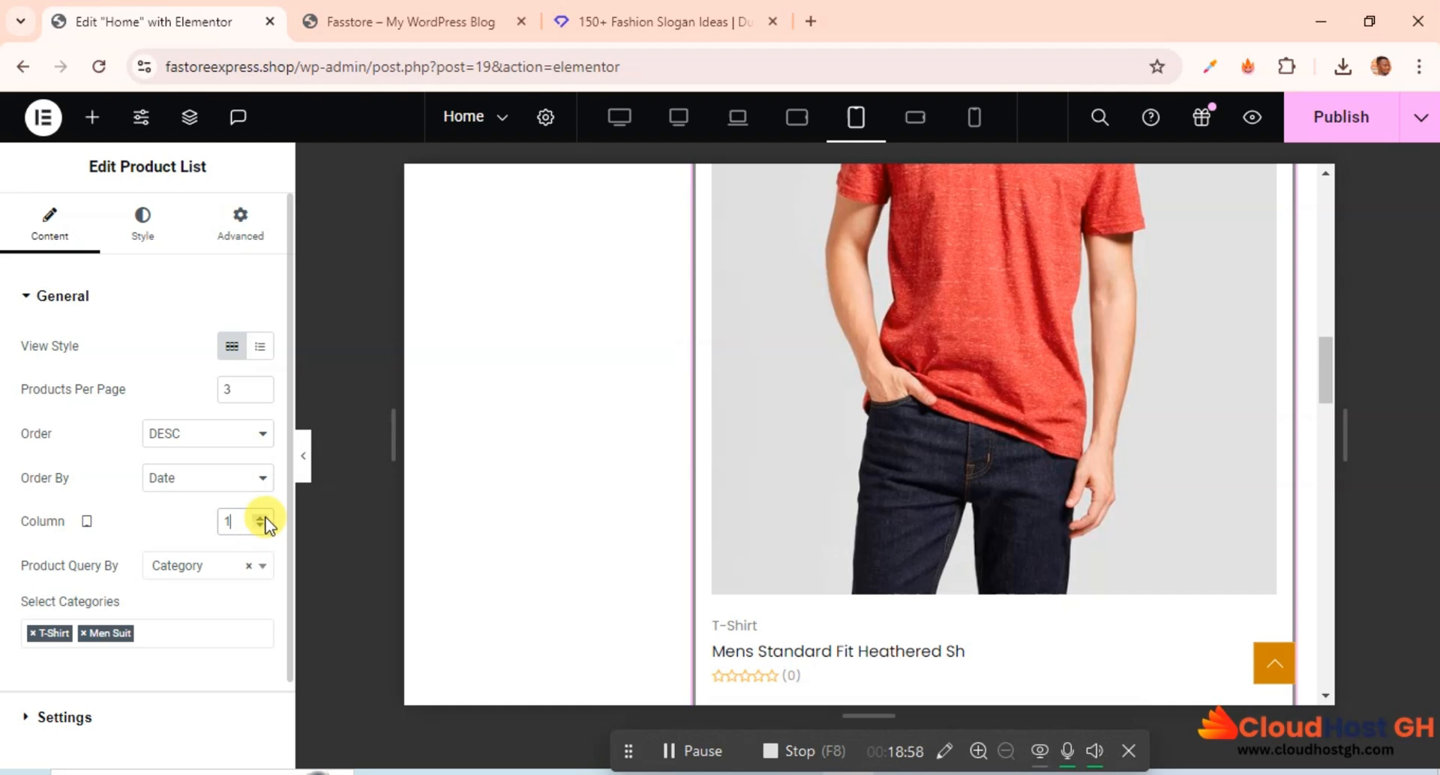
left_click(264, 517)
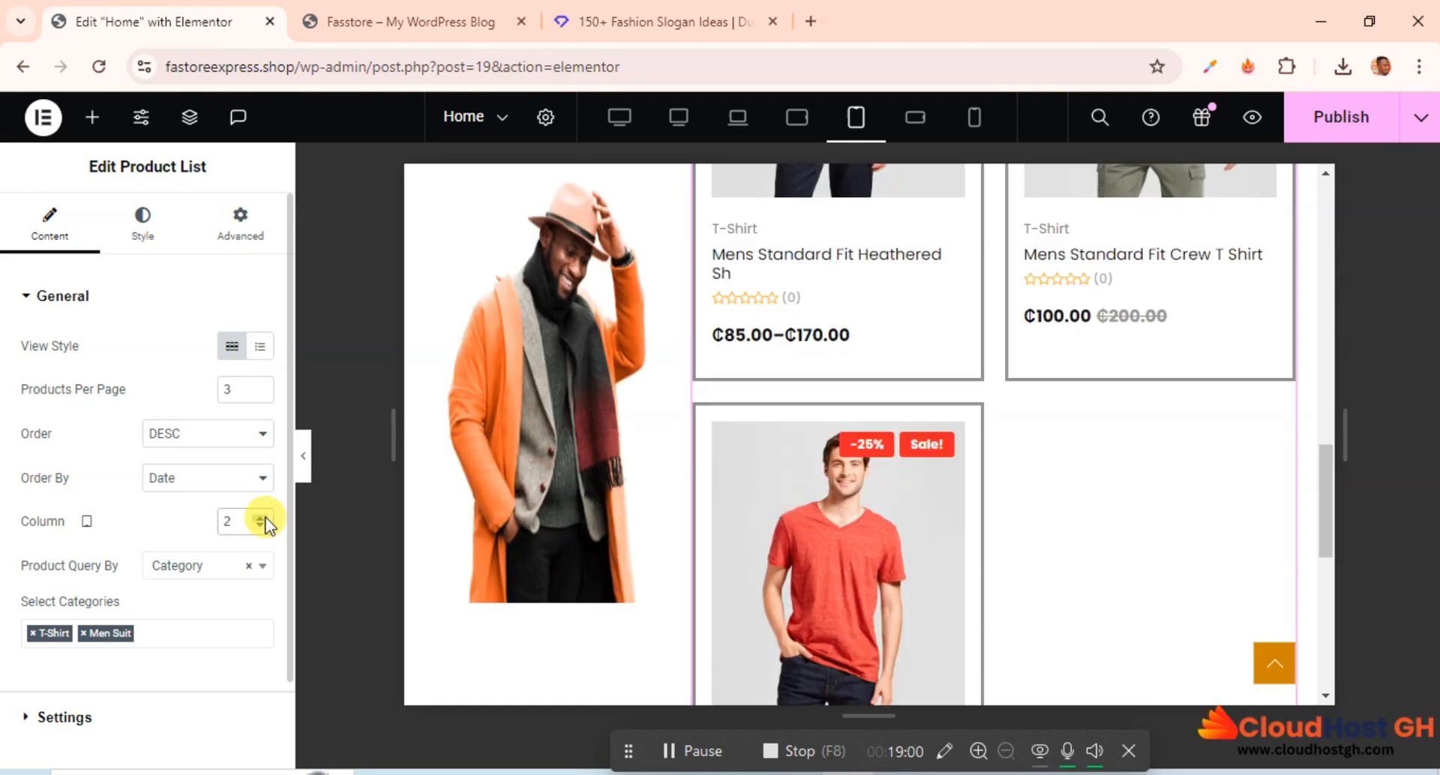
left_click(261, 516)
scroll(732, 447, "up", 8)
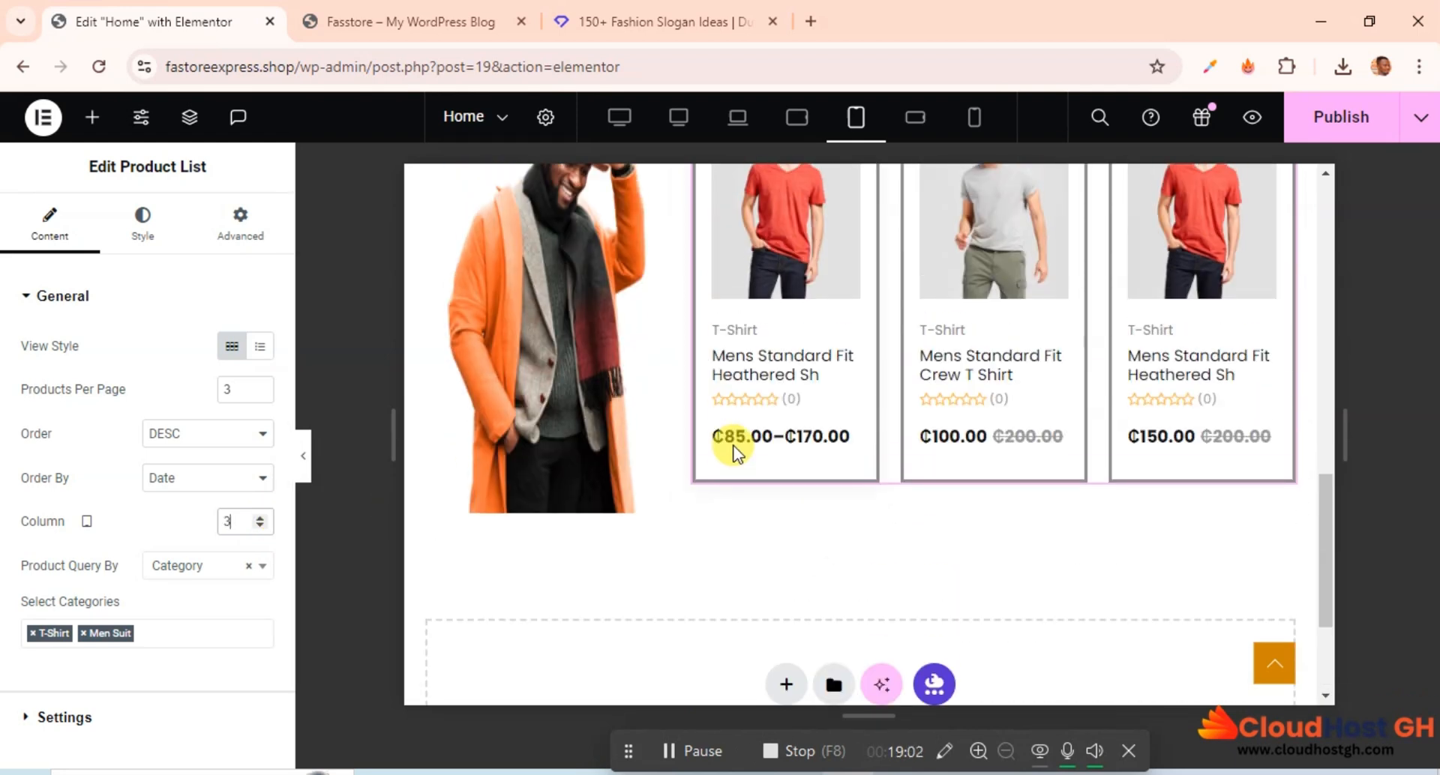
Compare the Men Fashion section's layout across the landscape tablet, laptop and portrait tablet views.
left_click(796, 120)
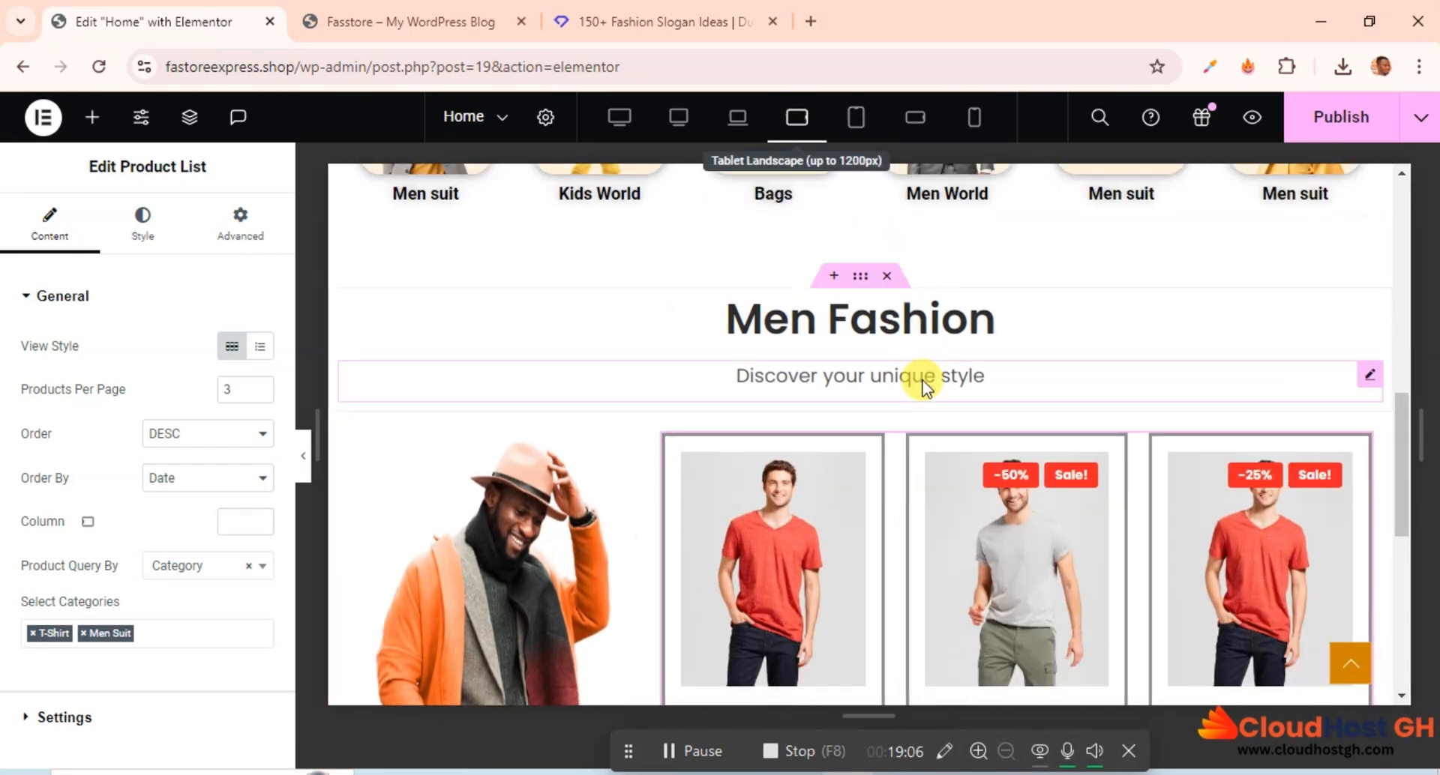
scroll(924, 382, "down", 5)
scroll(924, 386, "up", 5)
scroll(922, 388, "down", 2)
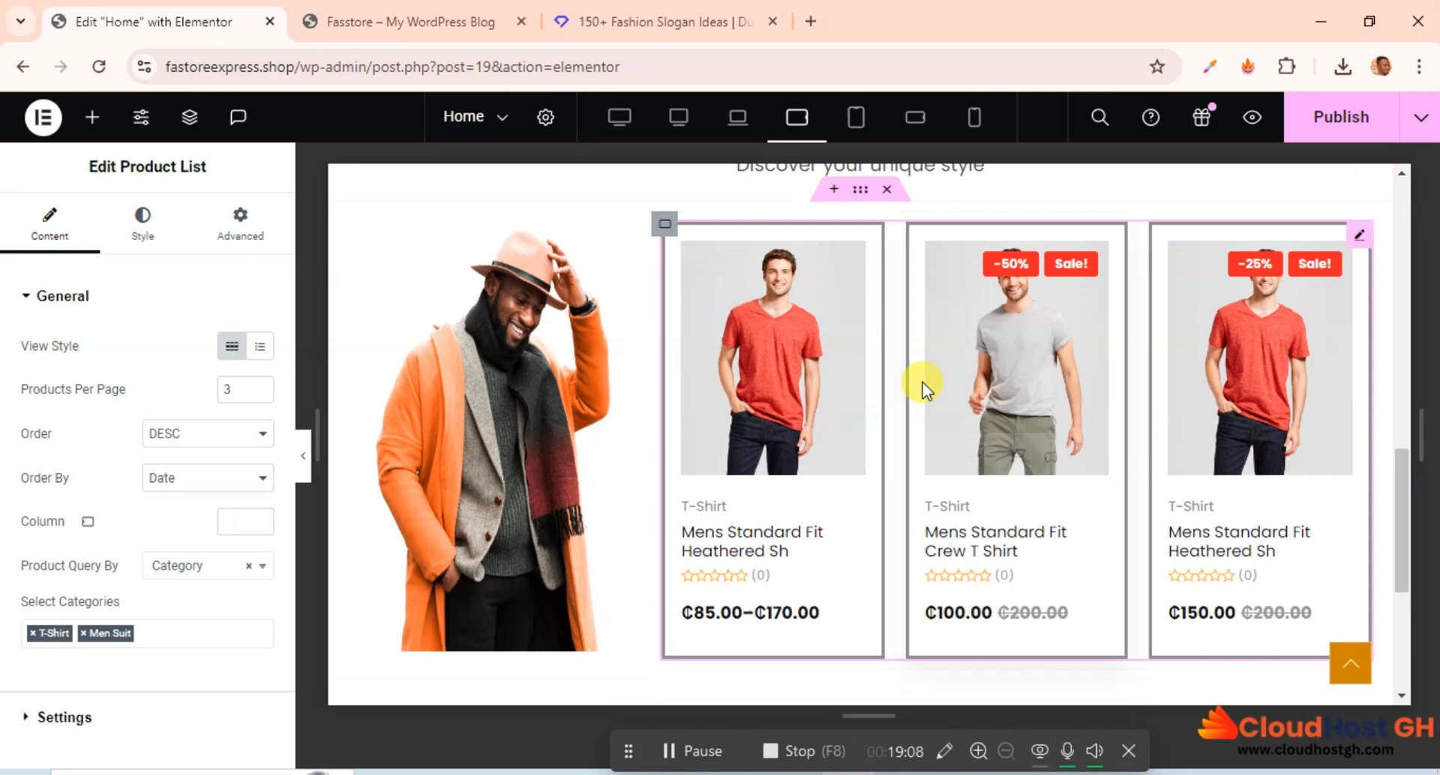
left_click(738, 120)
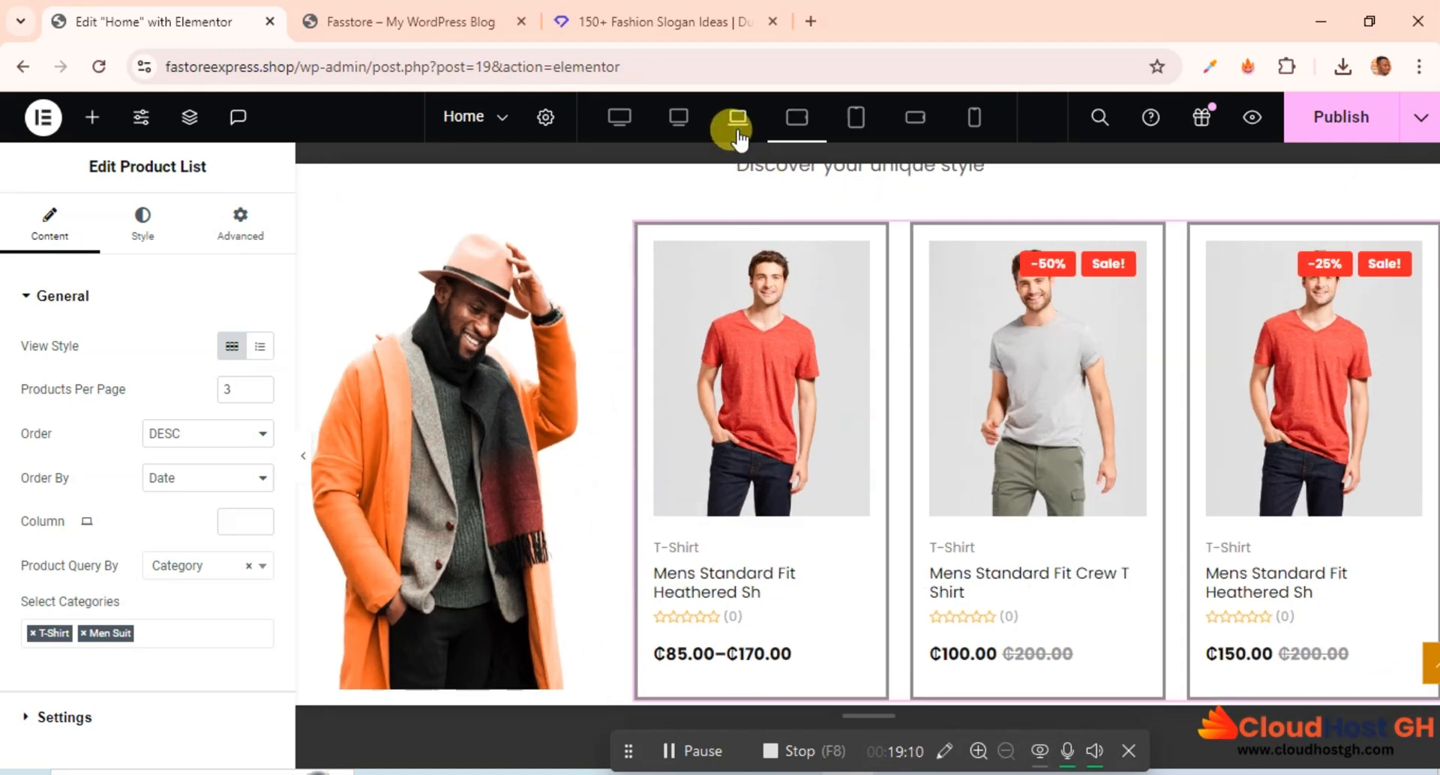
left_click(797, 120)
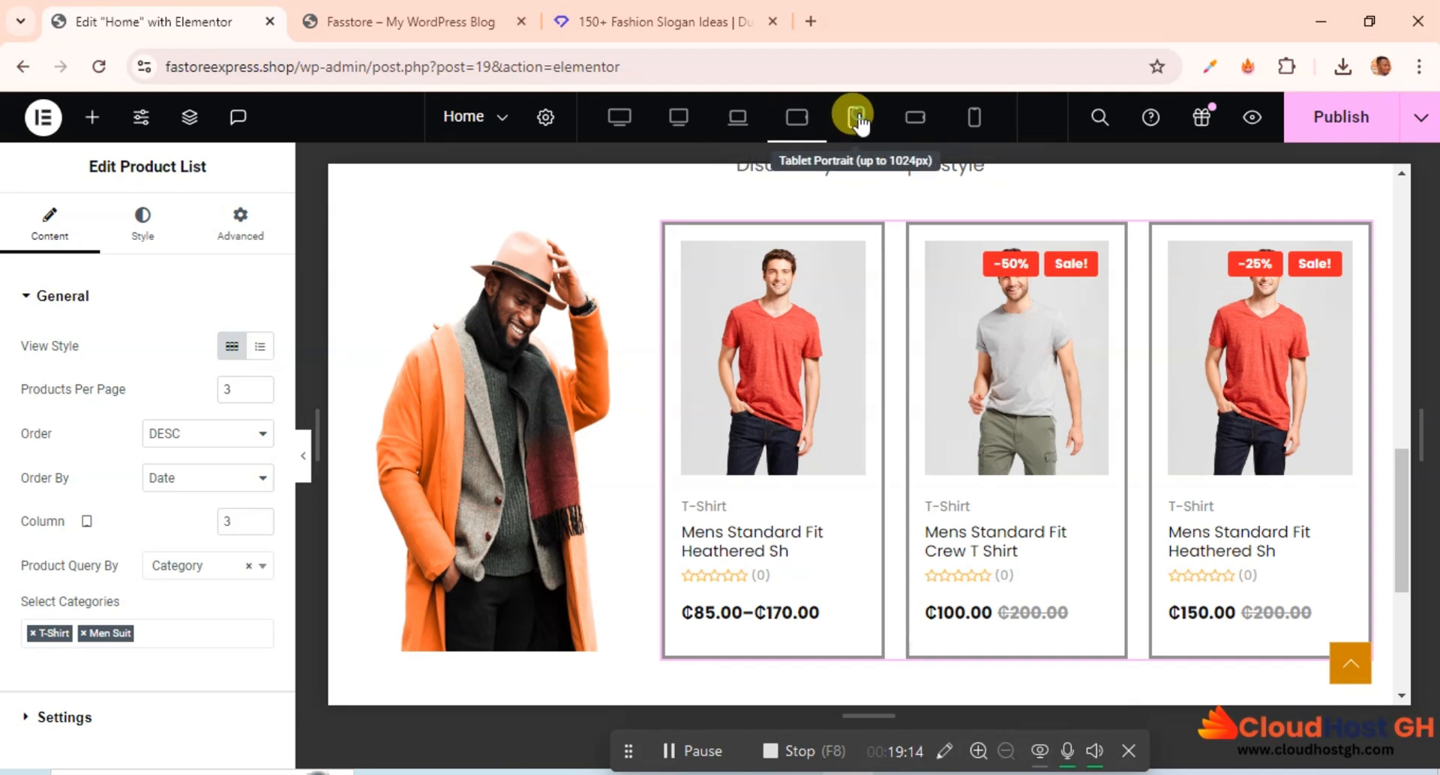
left_click(857, 117)
scroll(1016, 315, "up", 3)
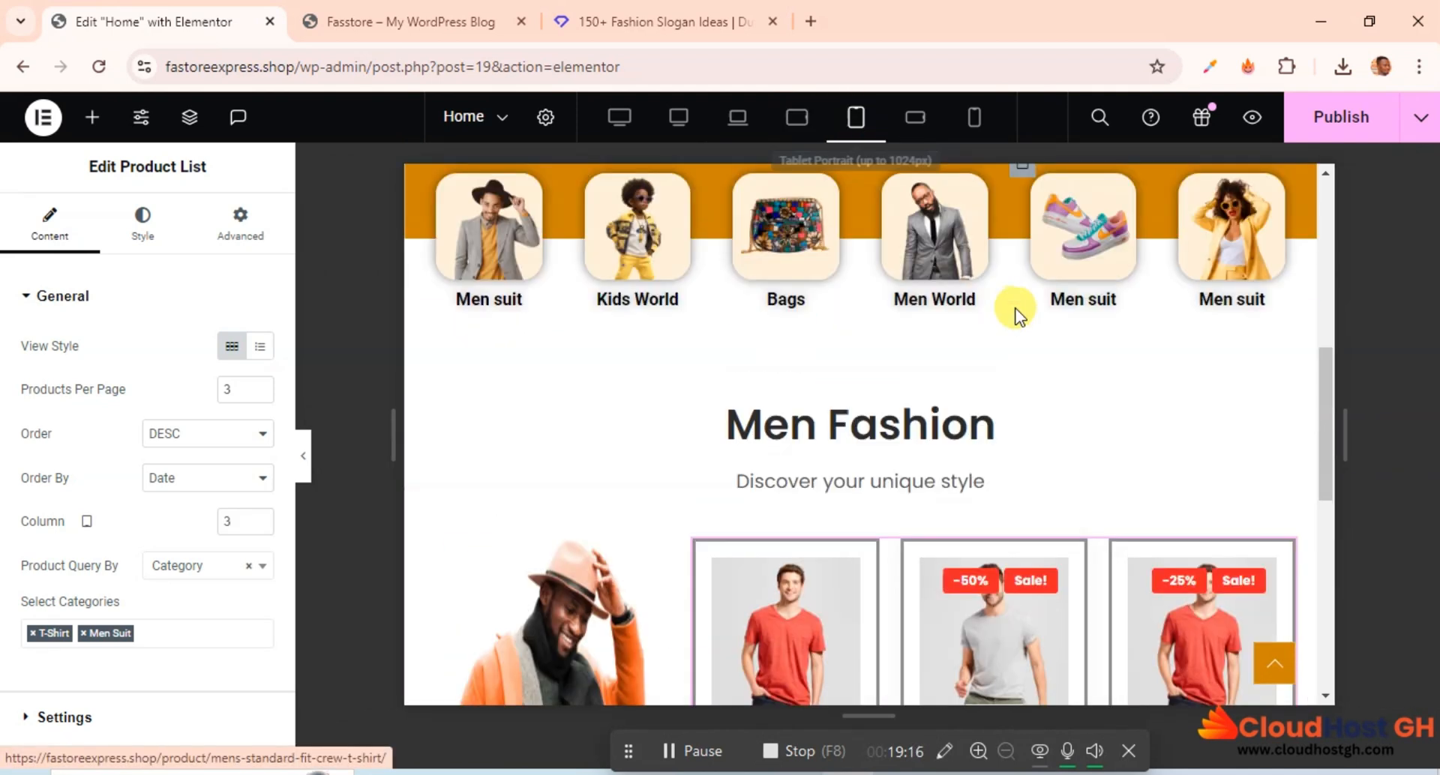
scroll(1016, 315, "down", 4)
Set the man's image height to 351 px for the landscape mobile view and publish the home page.
left_click(915, 120)
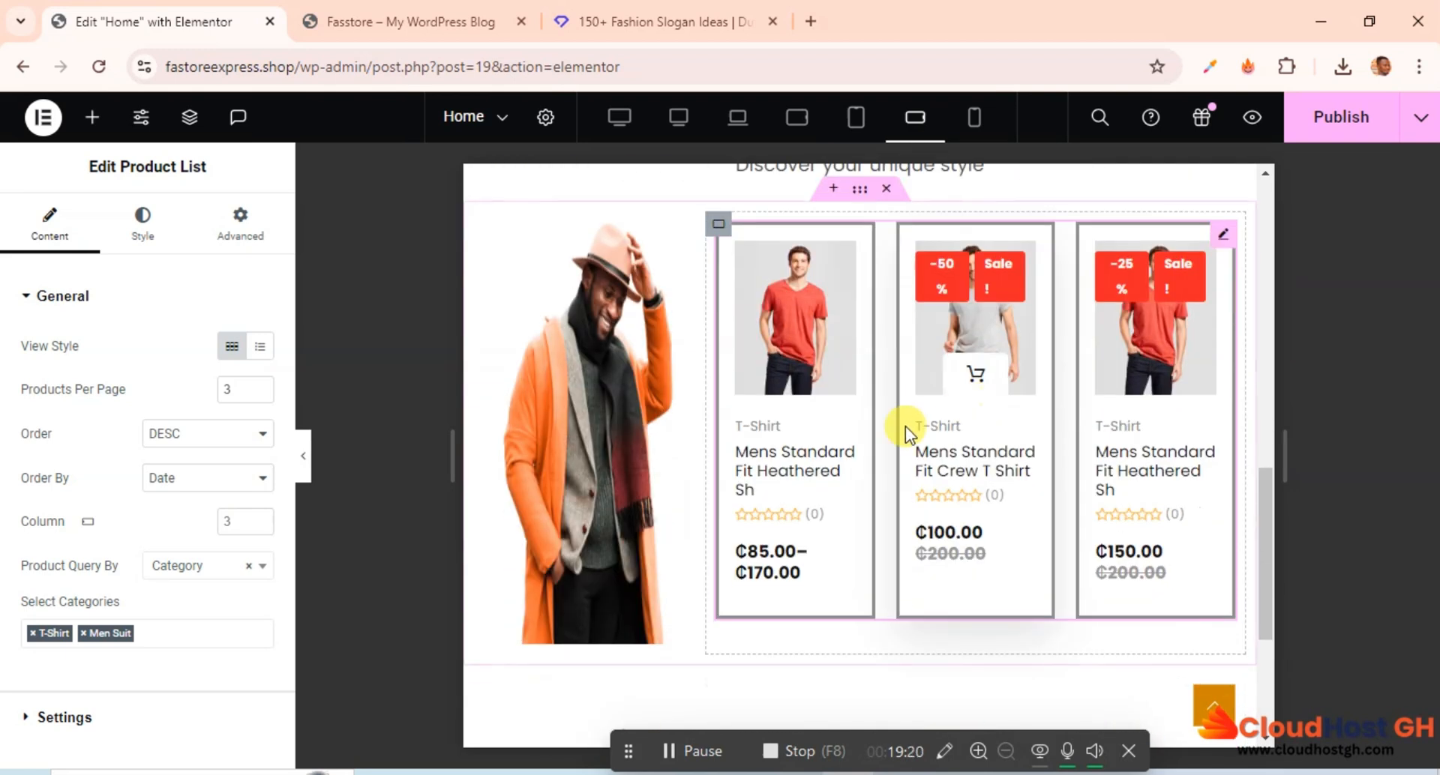
left_click(579, 434)
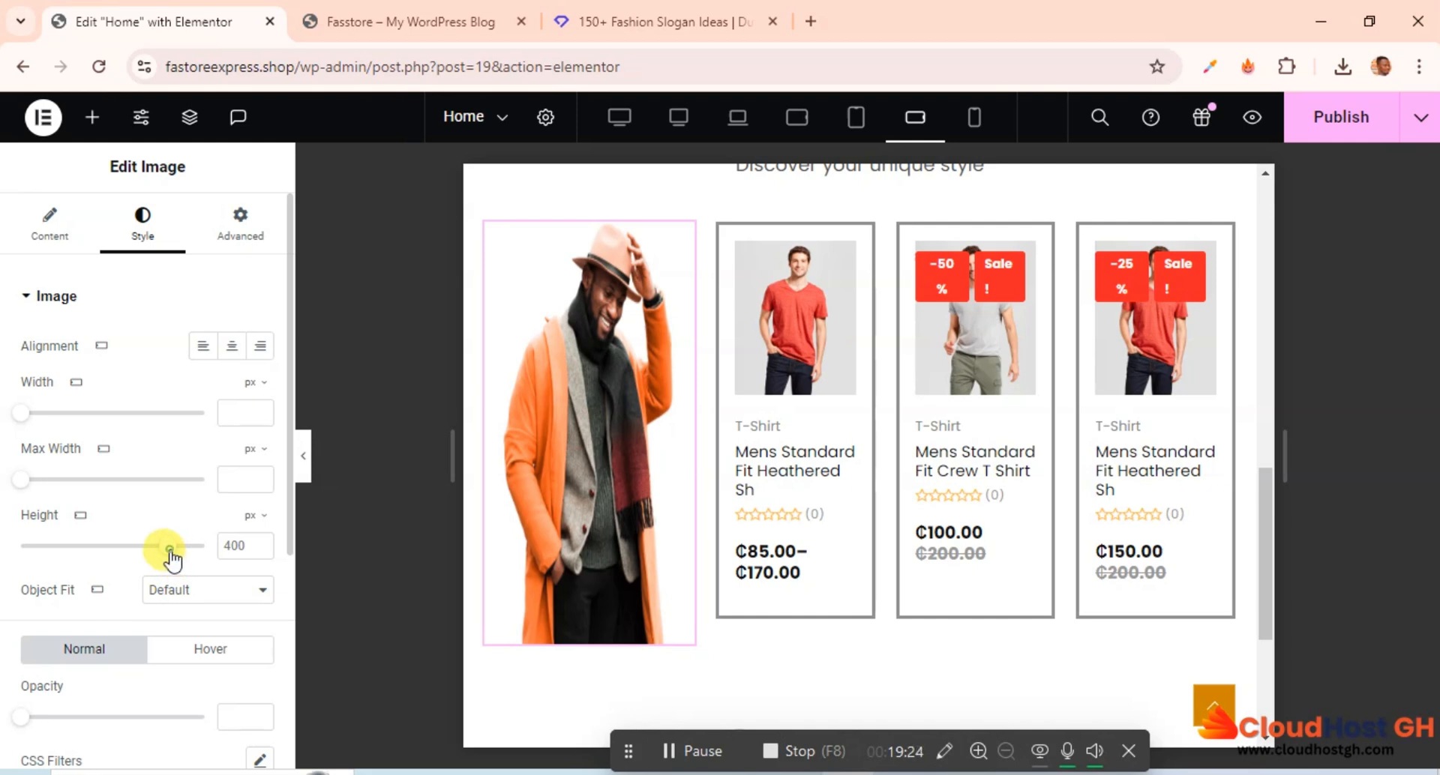
left_click_drag(171, 555, 153, 559)
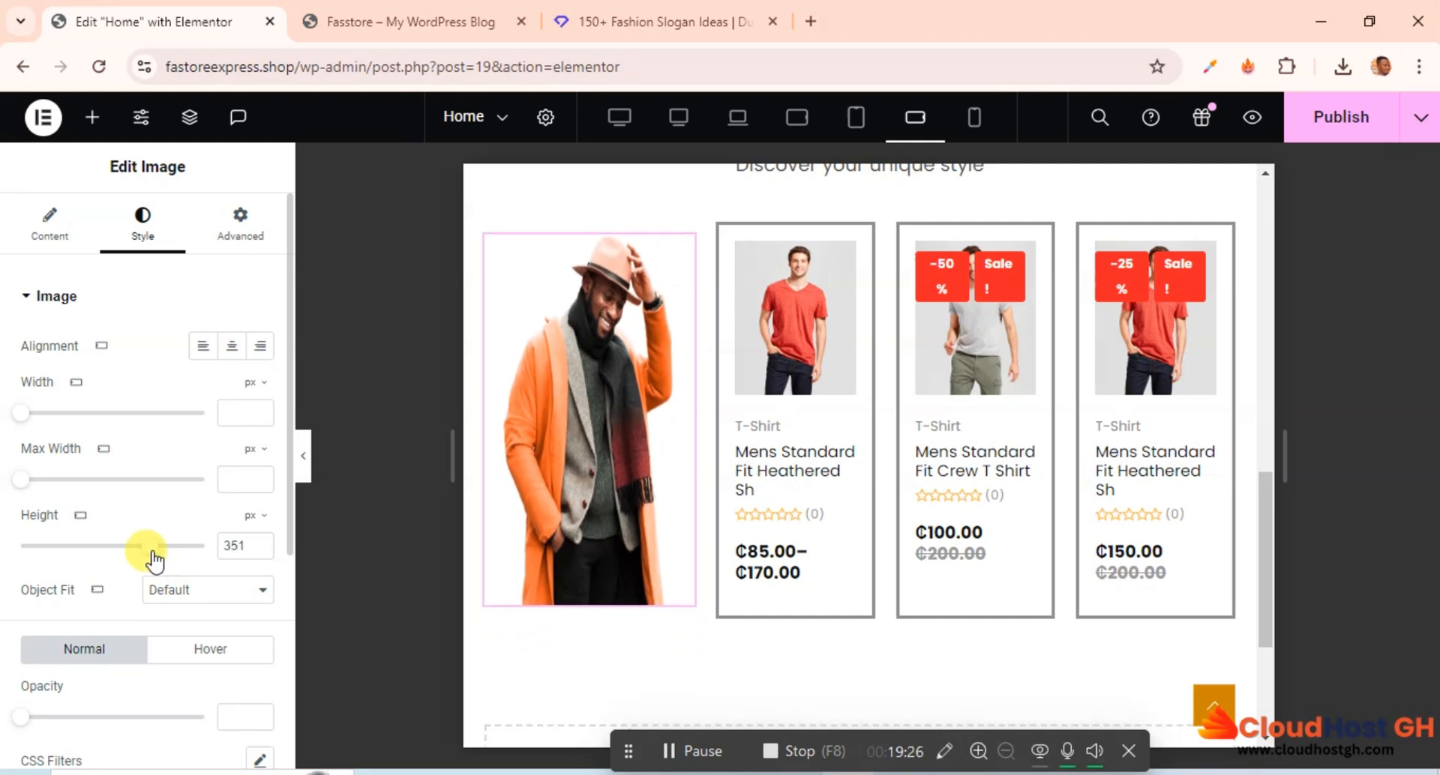
left_click(1330, 135)
scroll(1032, 380, "up", 3)
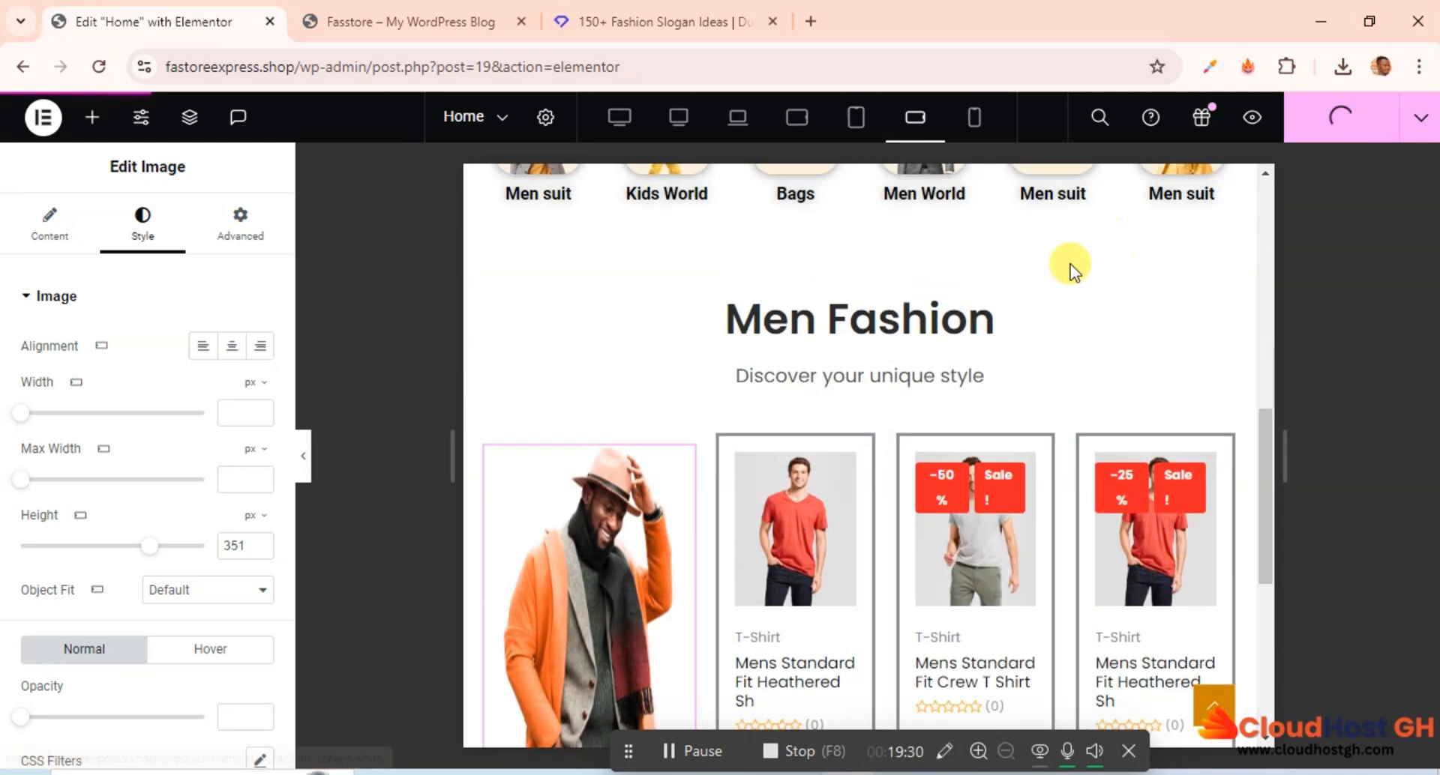
Examine how the man's image and product cards stack in the Men Fashion section in the portrait mobile view.
left_click(972, 117)
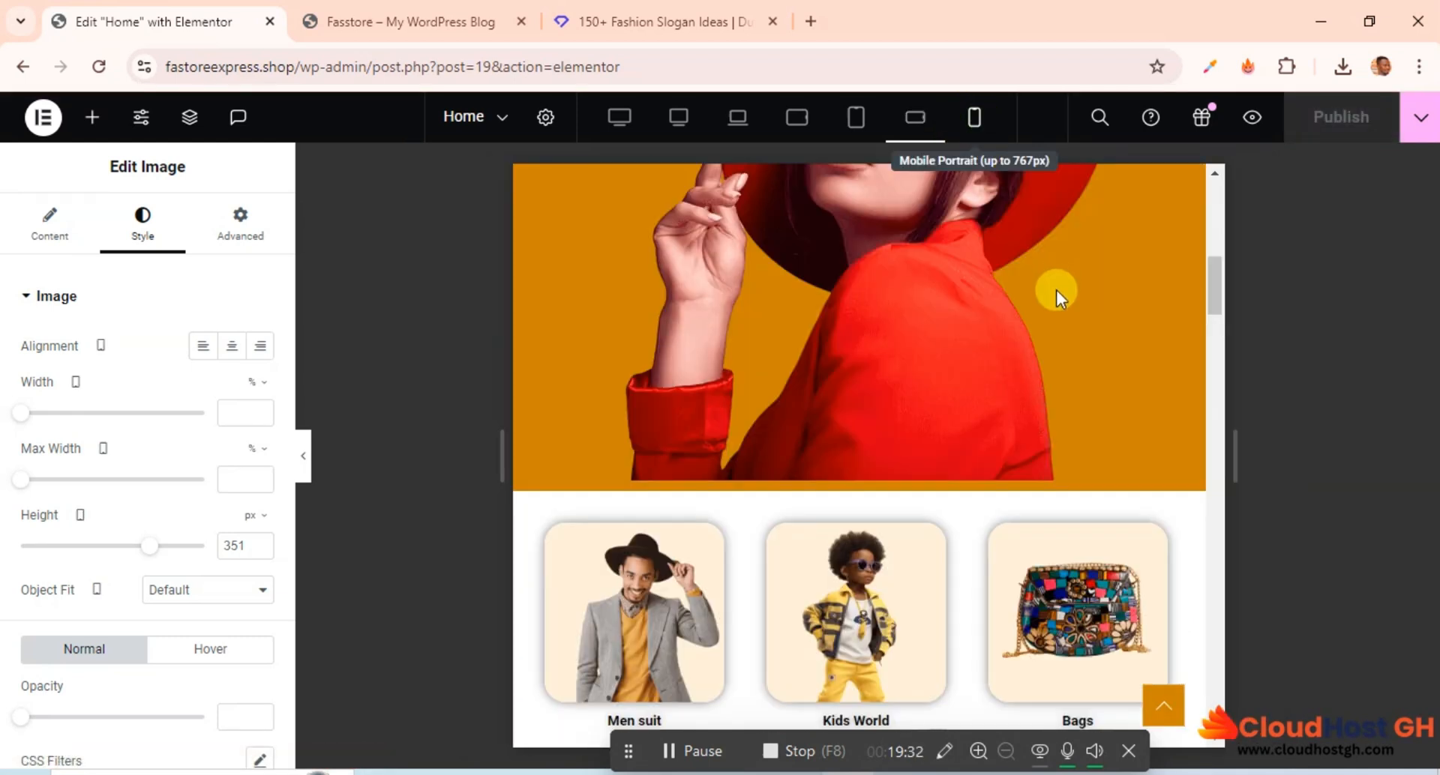
scroll(1053, 326, "down", 10)
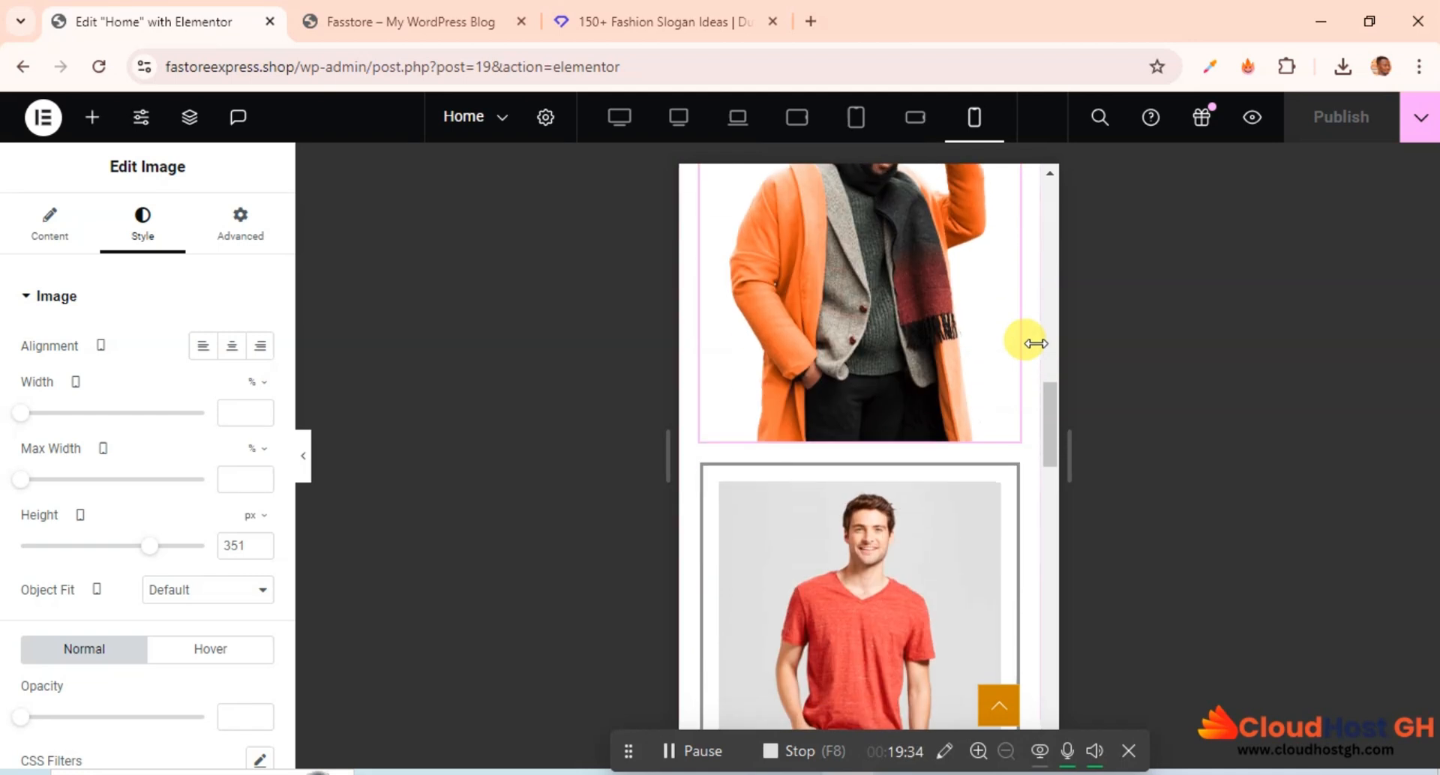
scroll(1028, 339, "down", 5)
scroll(1028, 339, "up", 10)
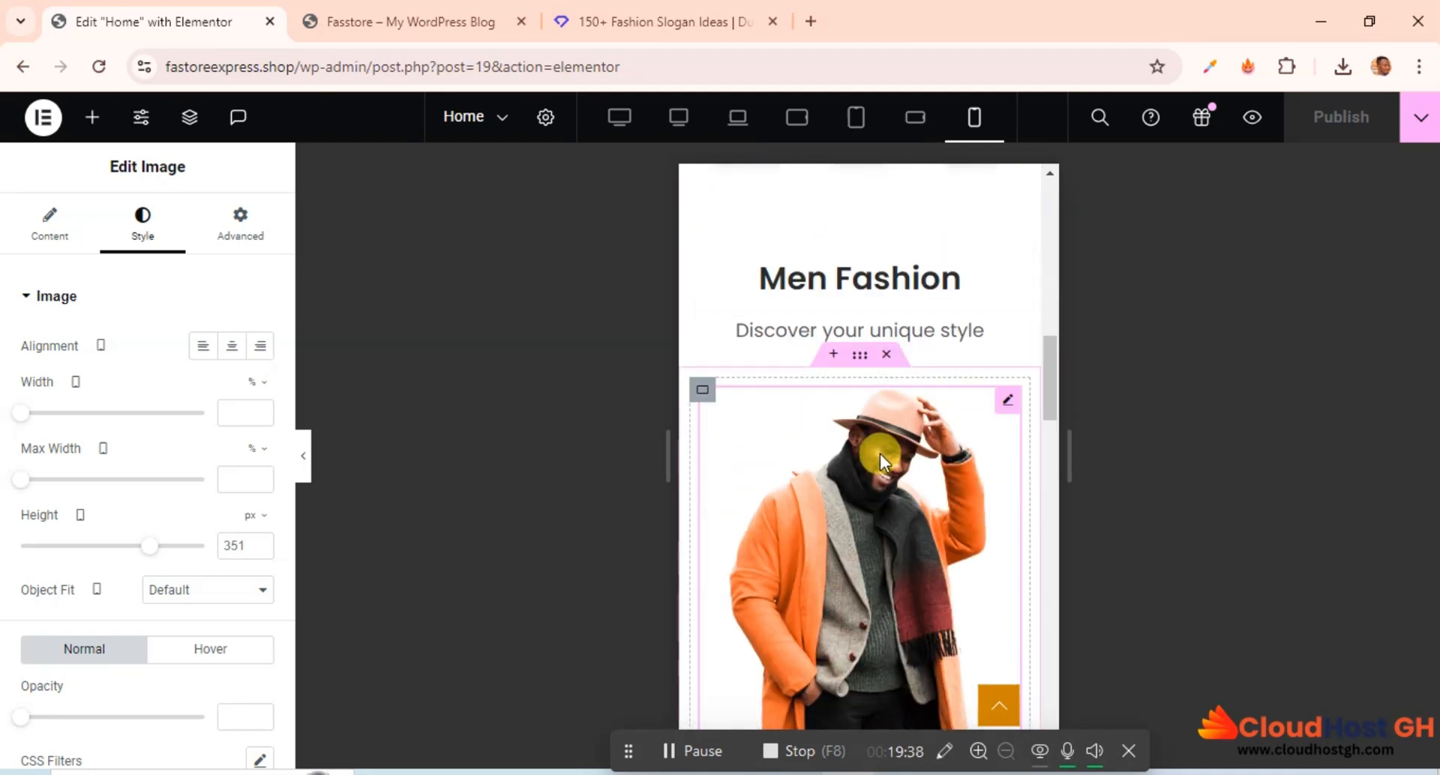
scroll(879, 453, "down", 8)
scroll(884, 448, "up", 4)
scroll(888, 445, "up", 3)
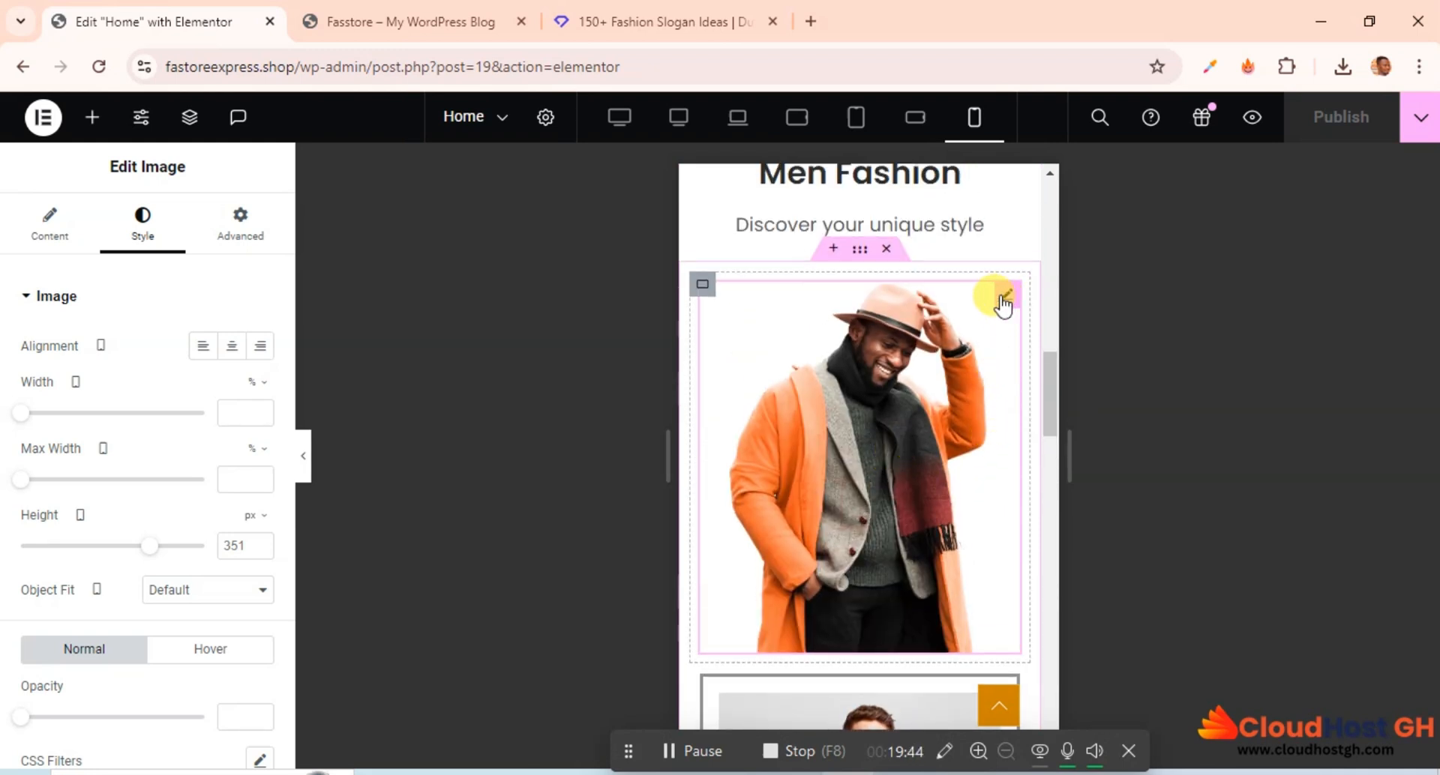
Hide the man's image on portrait mobile through its responsive visibility settings.
left_click(241, 228)
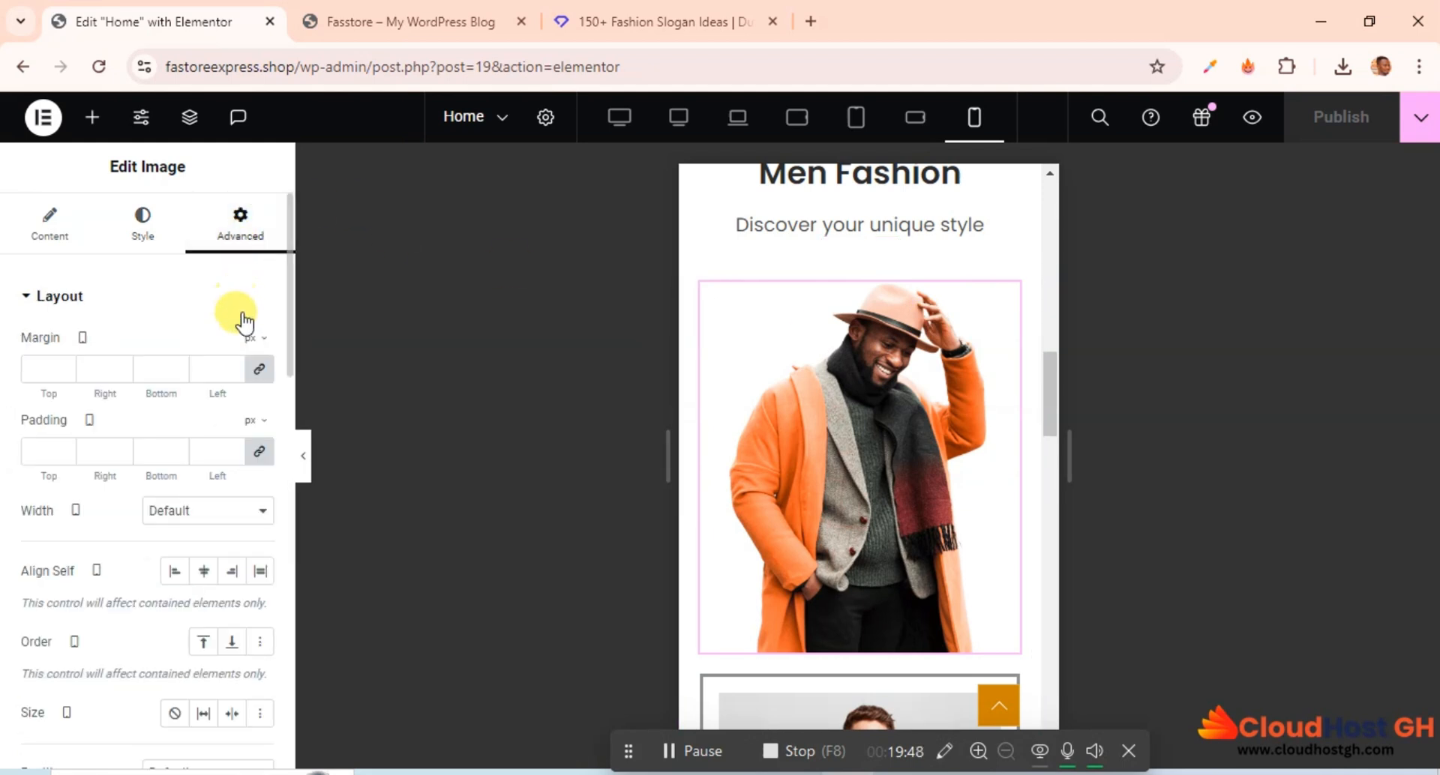
scroll(242, 322, "down", 10)
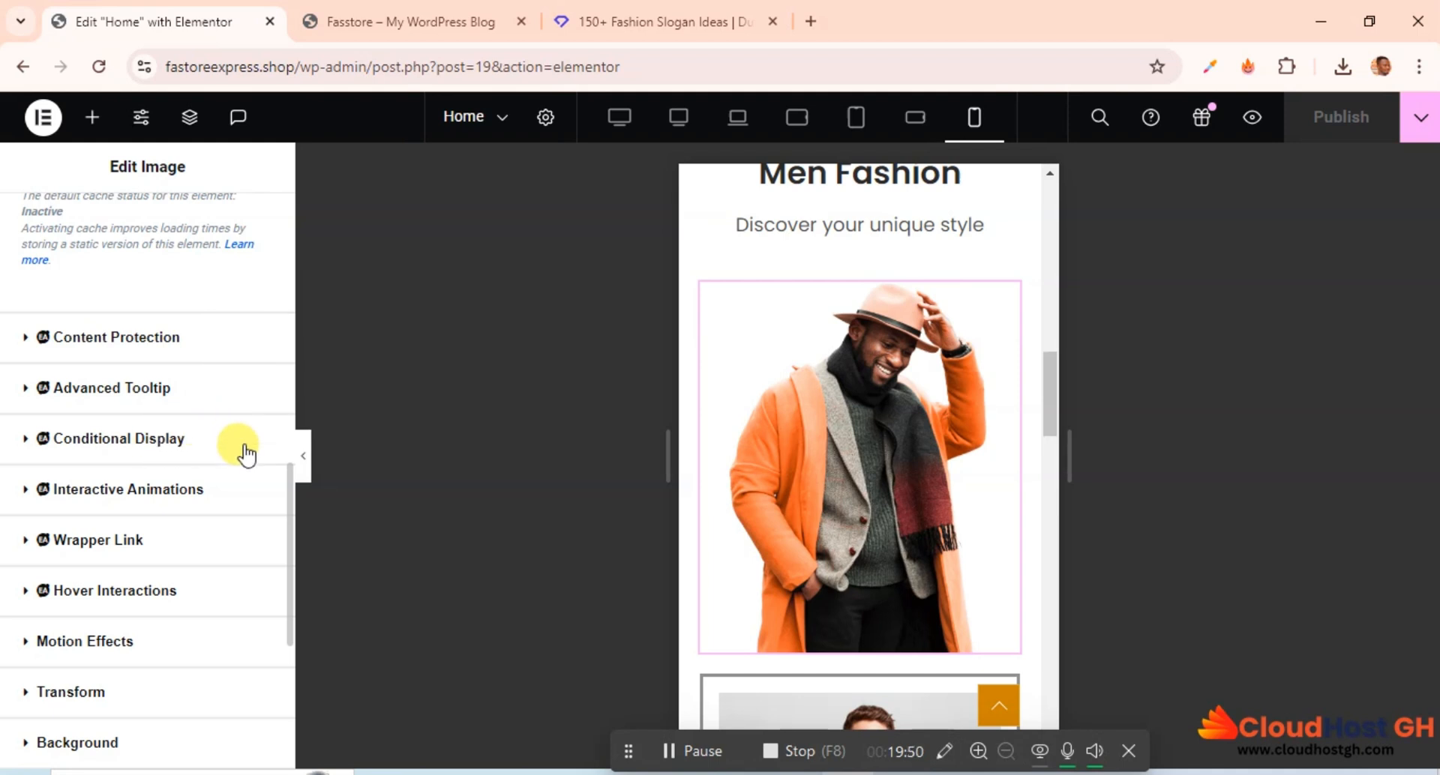
scroll(191, 554, "down", 3)
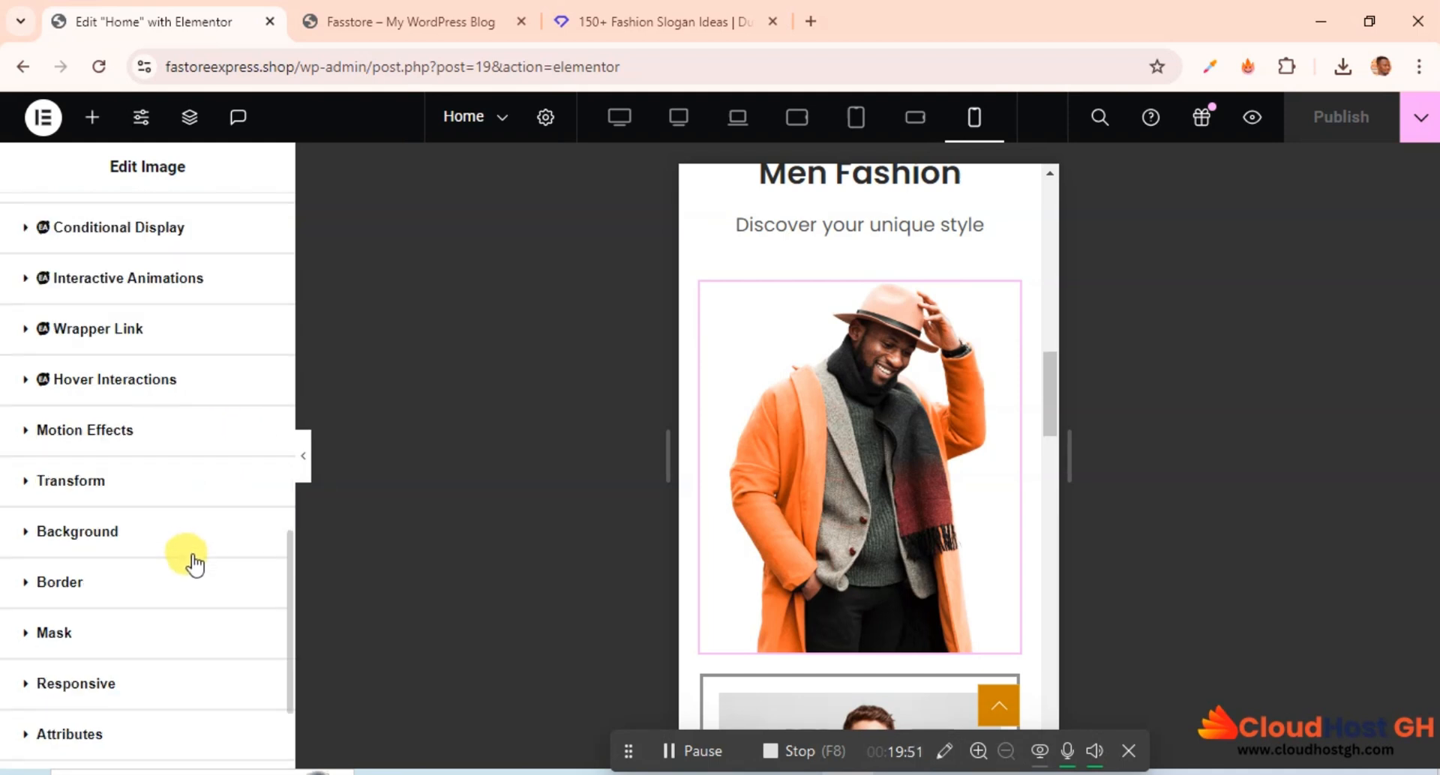
left_click(96, 684)
scroll(213, 624, "down", 4)
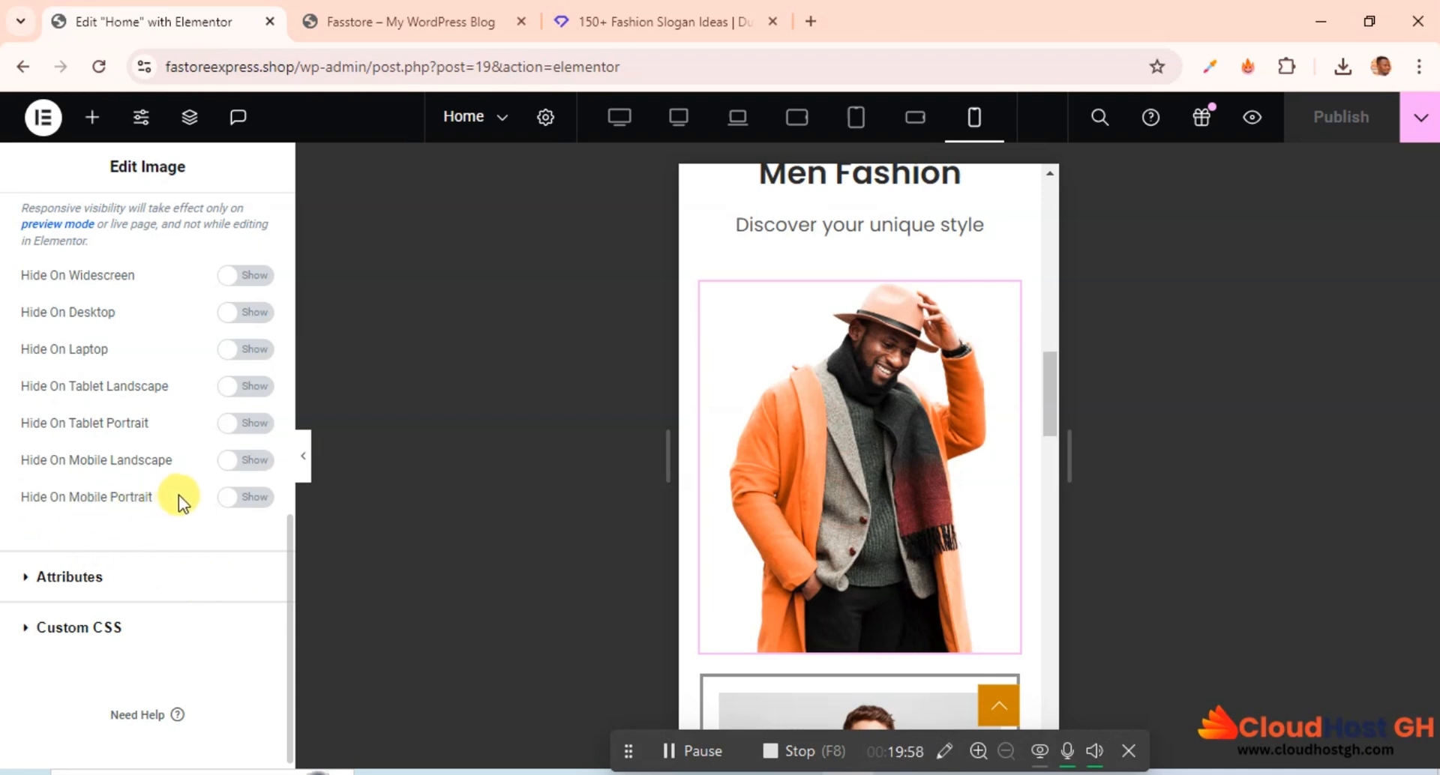
left_click(245, 498)
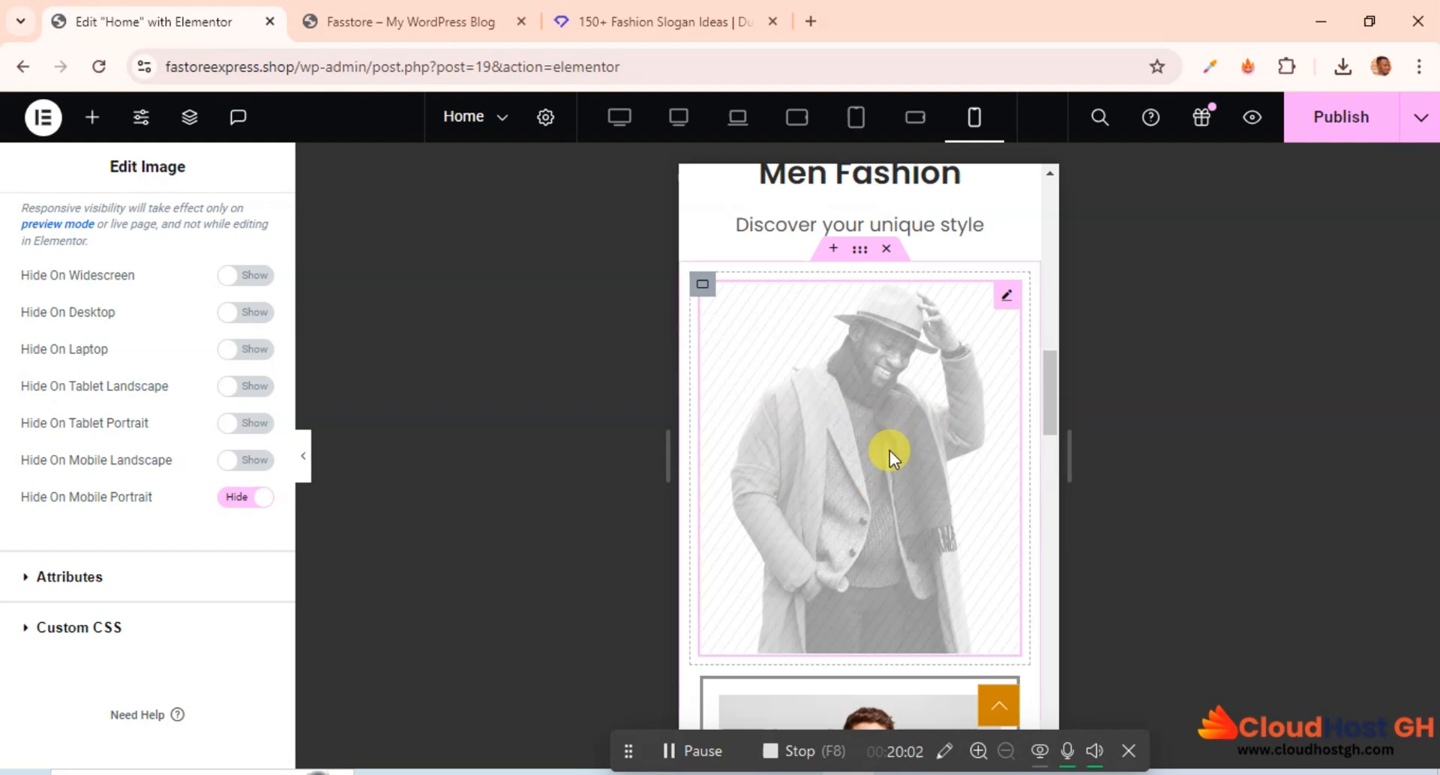
scroll(889, 454, "down", 5)
scroll(890, 469, "up", 6)
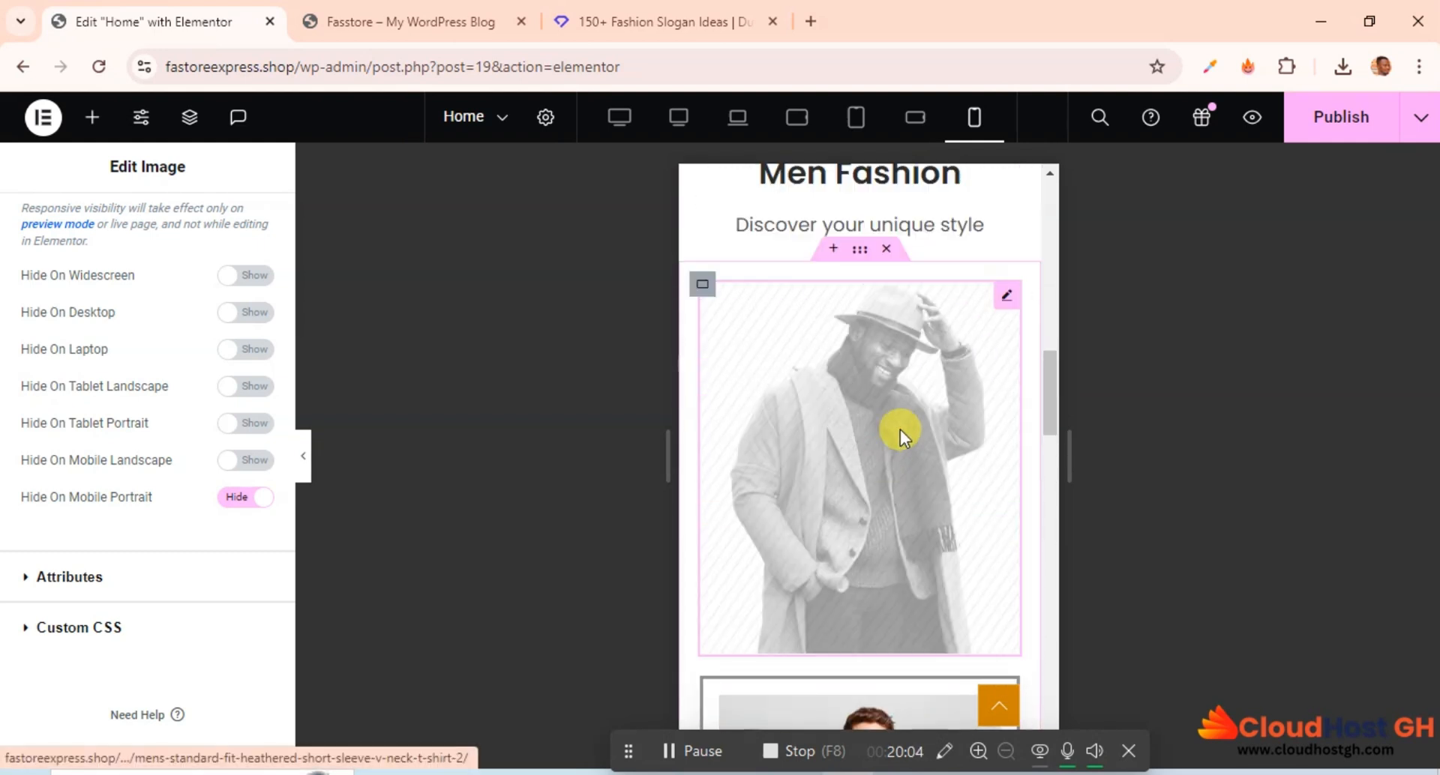
scroll(891, 536, "down", 1)
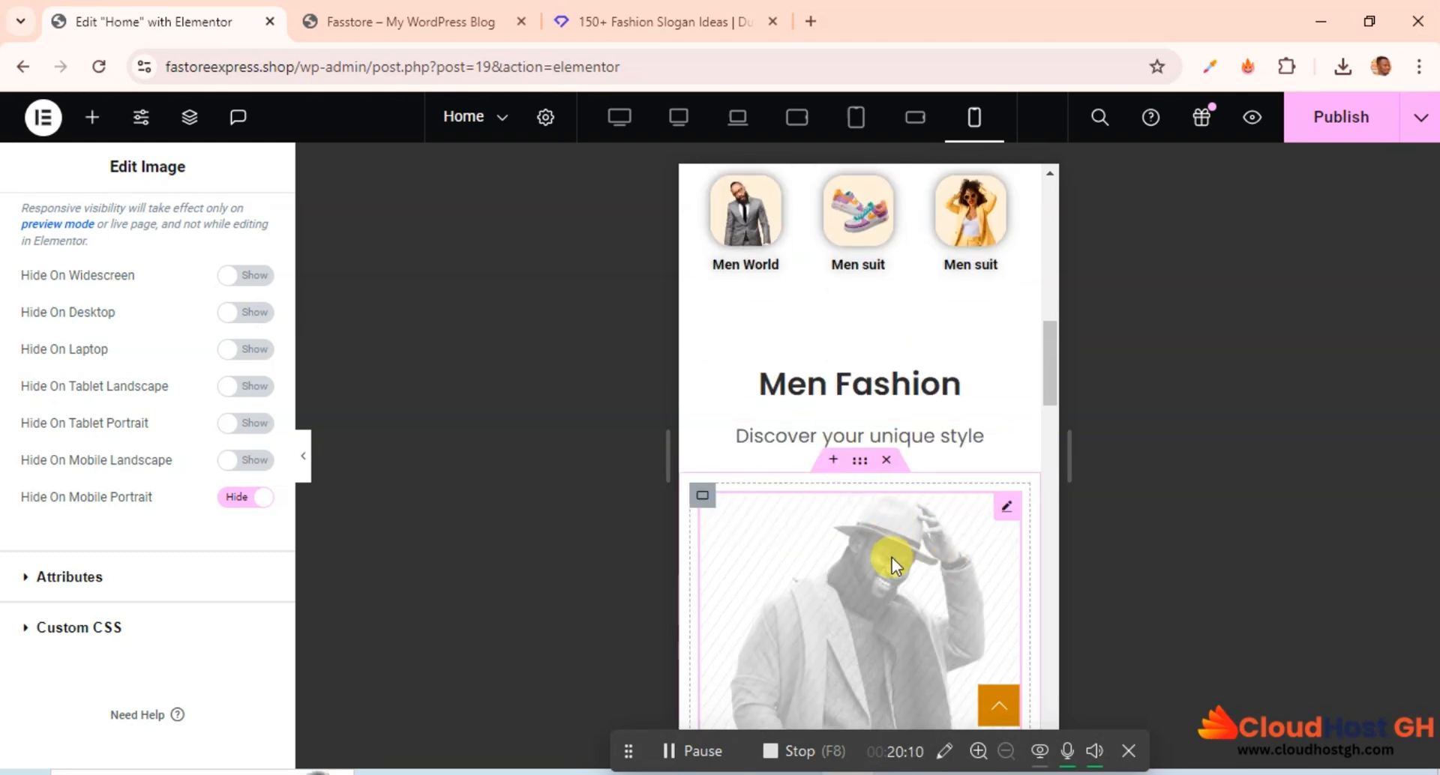
Switch to the live Fasstore page and narrow the browser window to roughly phone width.
left_click(371, 18)
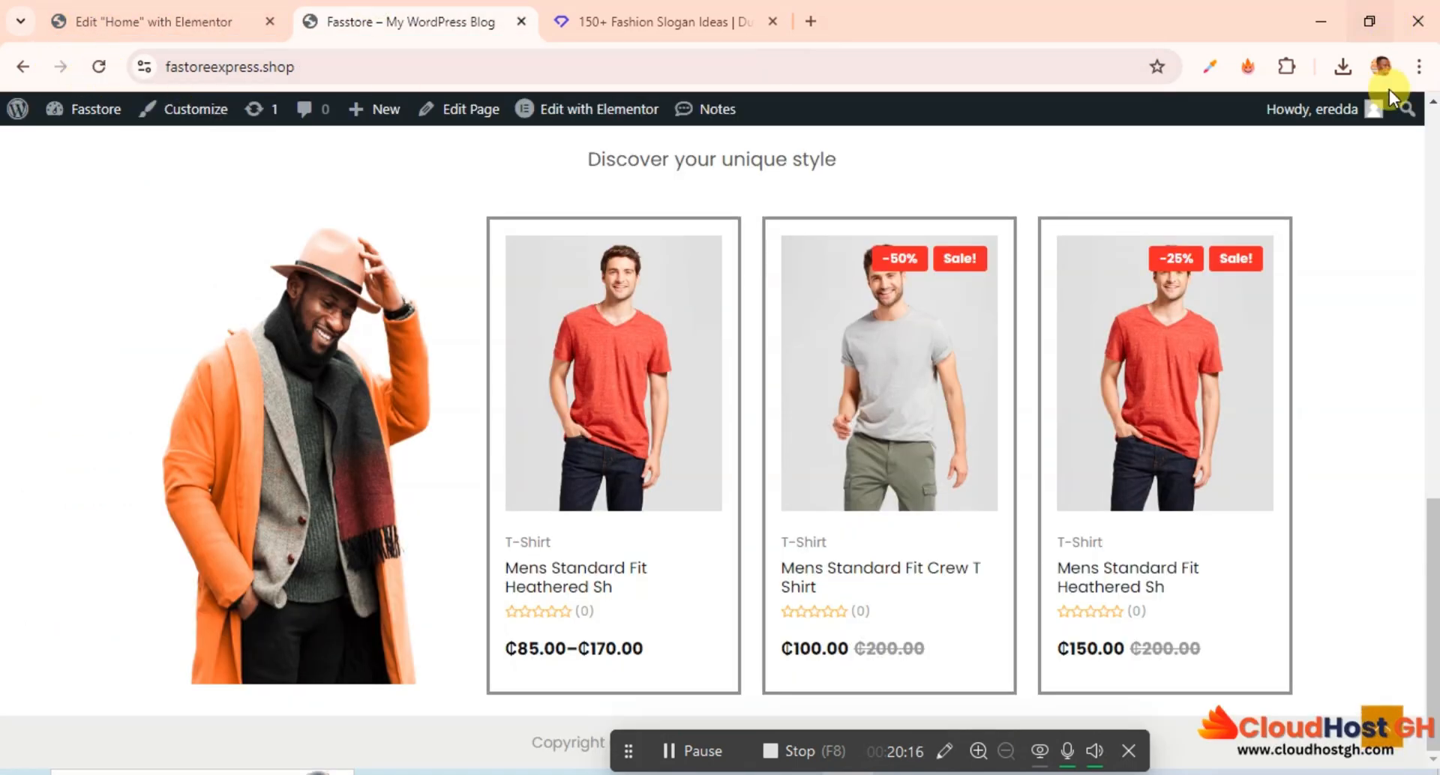
left_click(1361, 27)
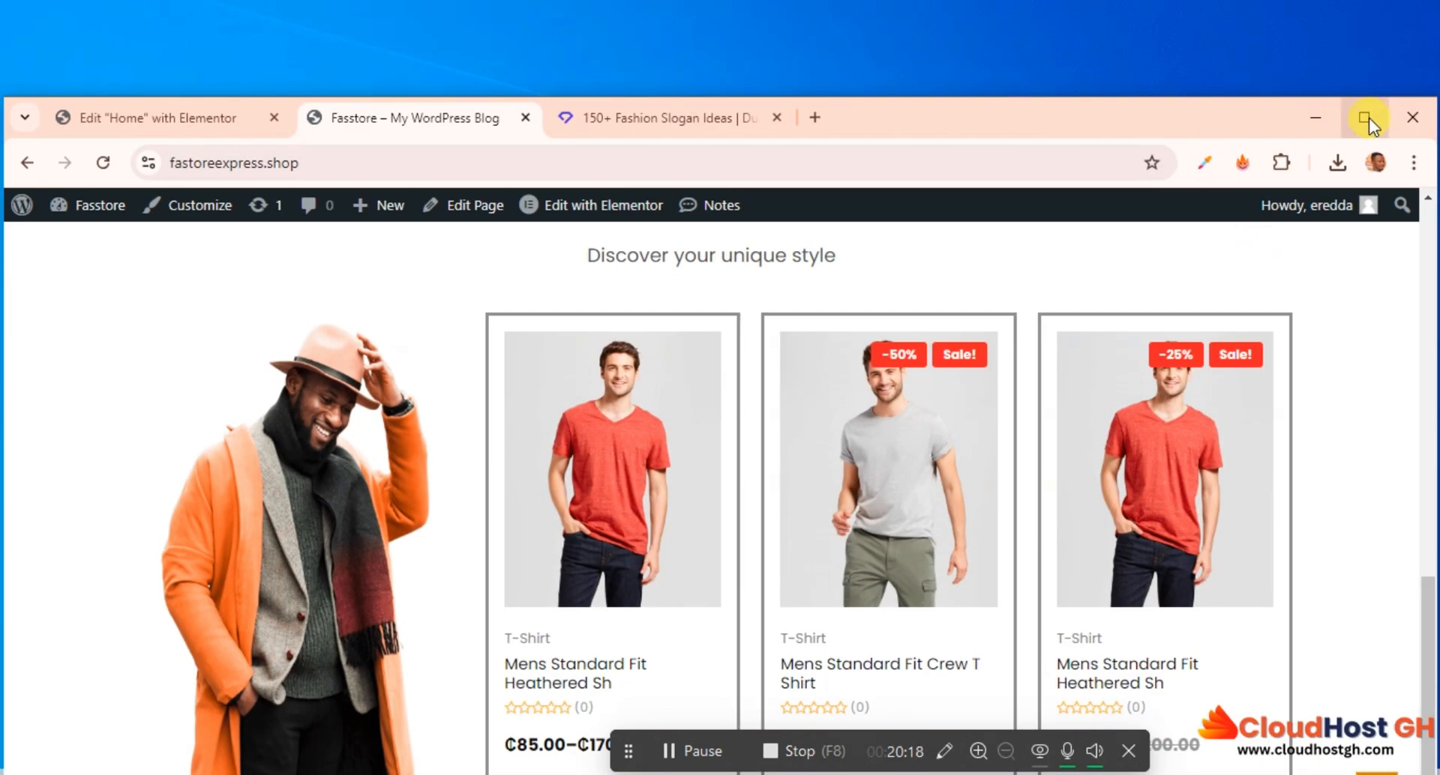
left_click(1366, 119)
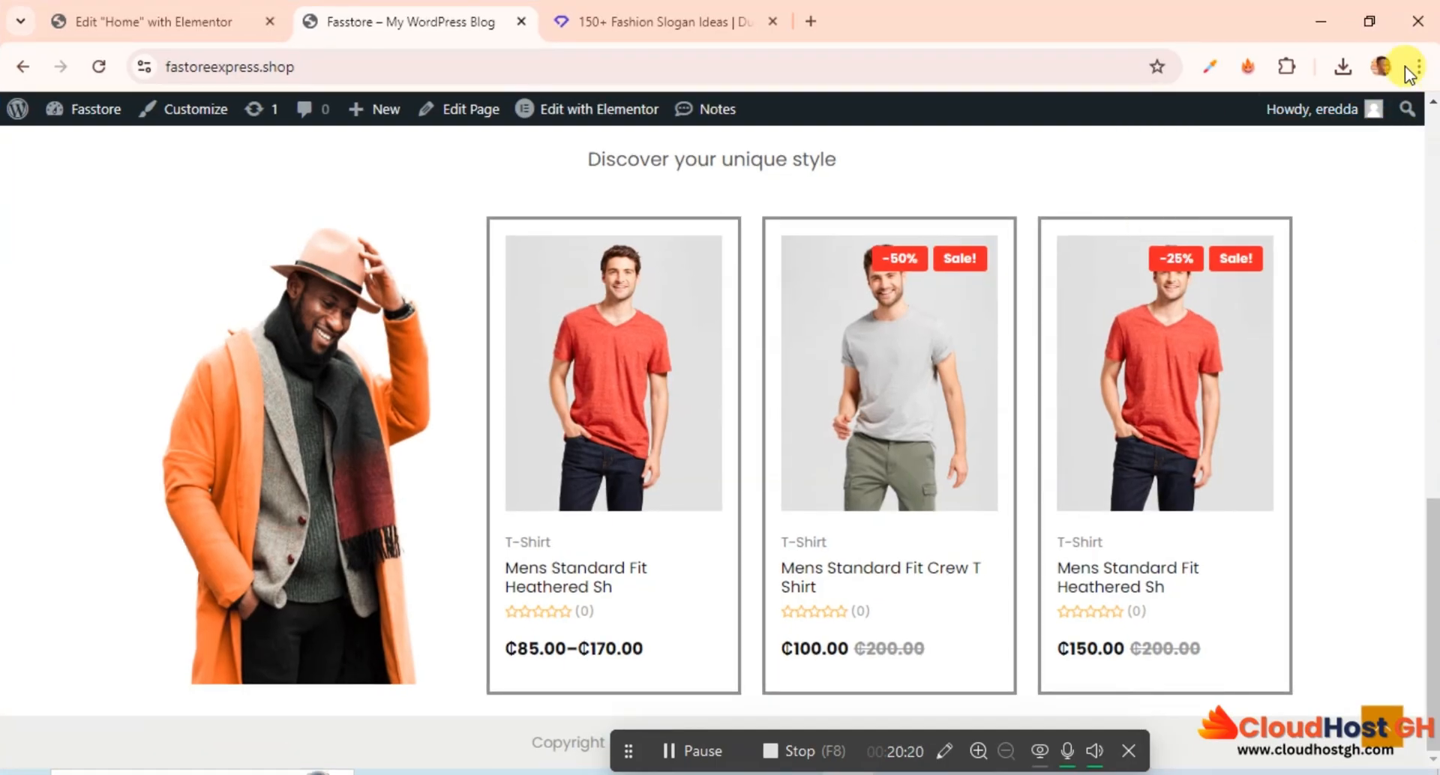
left_click_drag(1260, 30, 1162, 42)
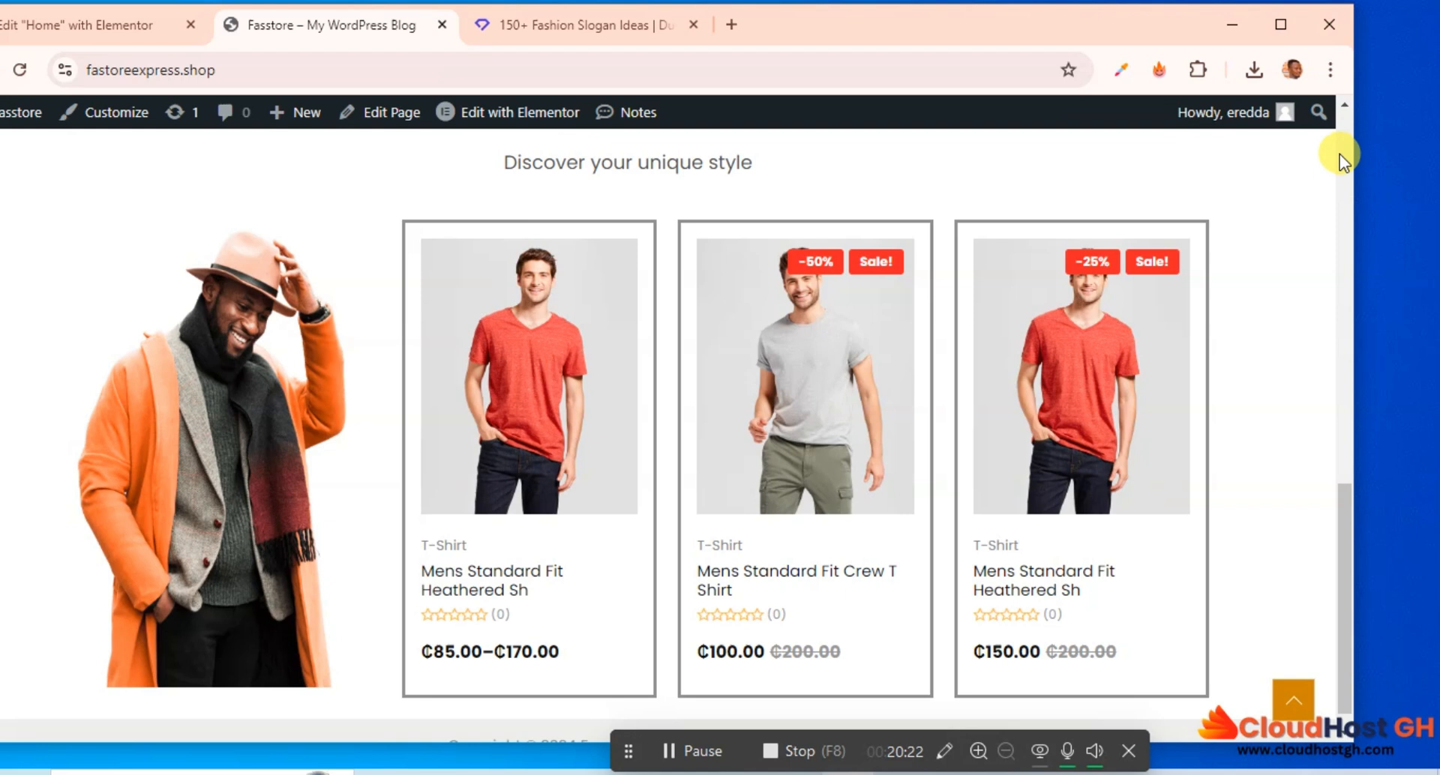
left_click_drag(1353, 167, 527, 289)
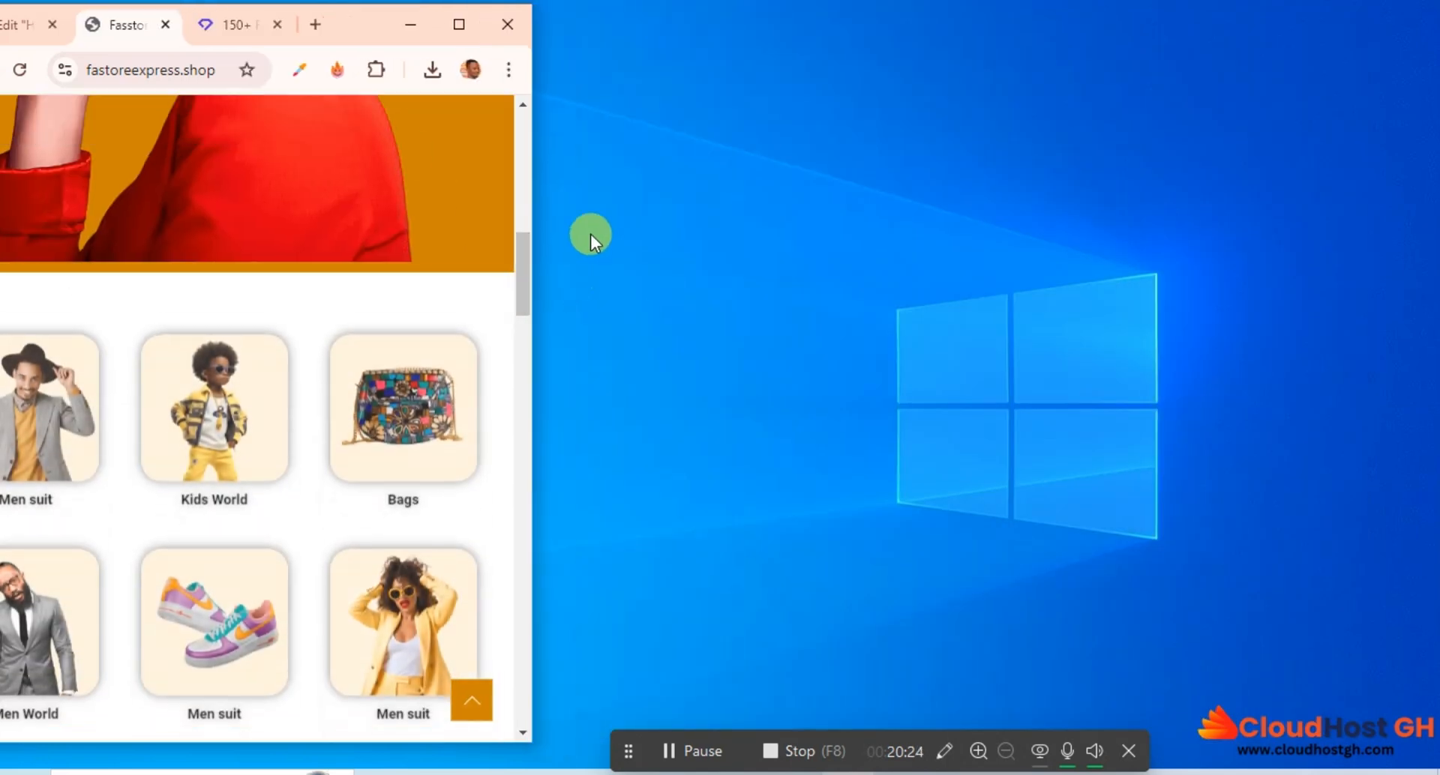
left_click_drag(345, 34, 572, 33)
Examine the live Men Fashion section at narrow window widths and restore the browser to full size.
scroll(628, 318, "down", 9)
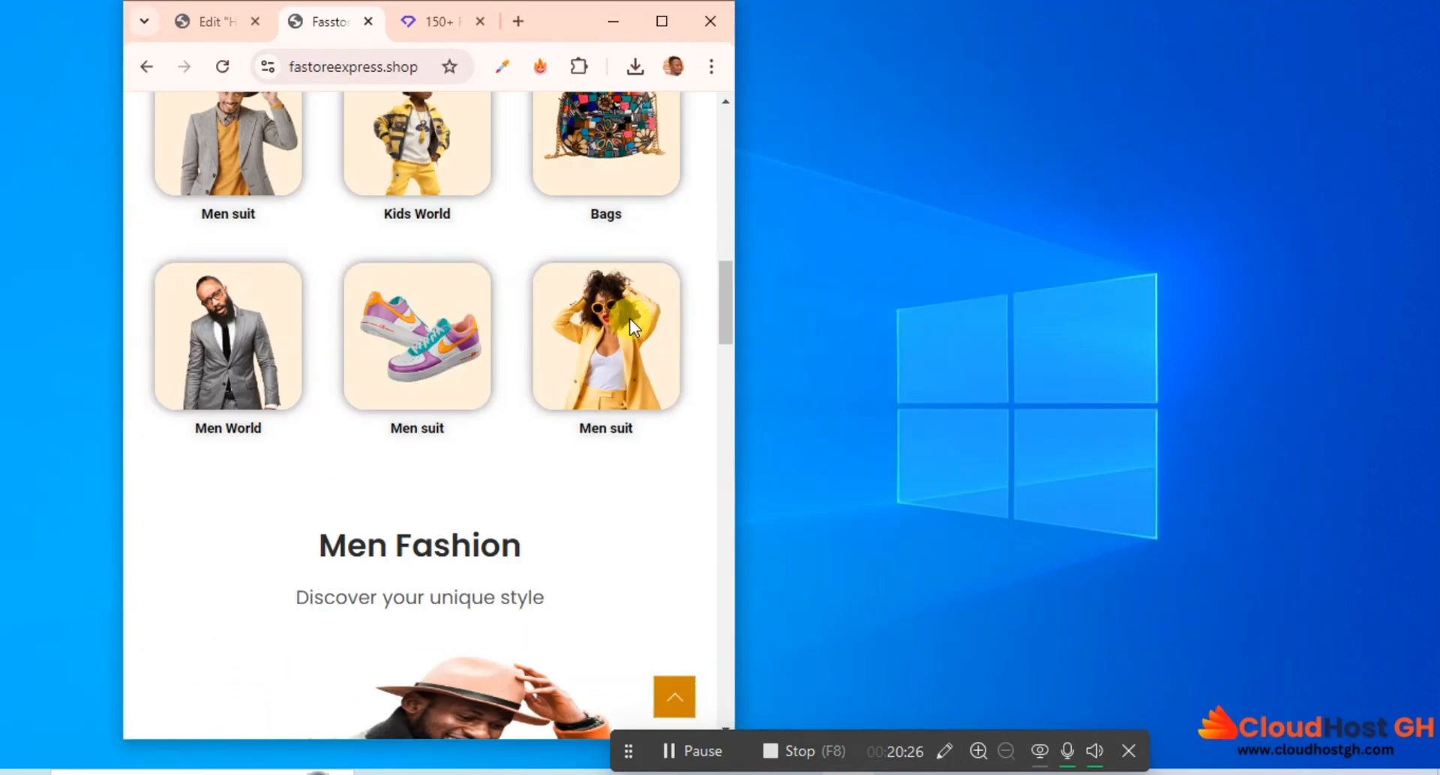
scroll(630, 324, "down", 2)
scroll(633, 321, "up", 4)
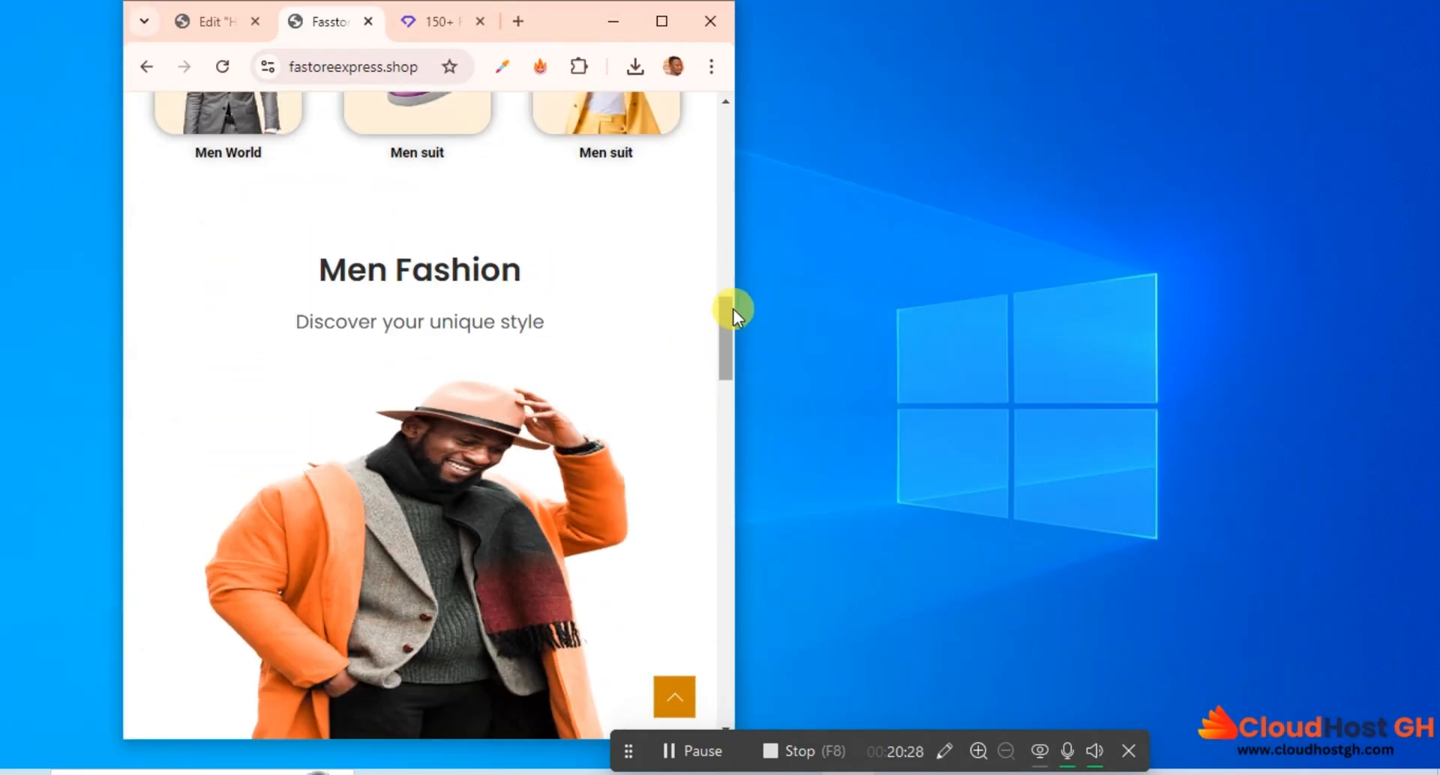
left_click_drag(734, 293, 650, 294)
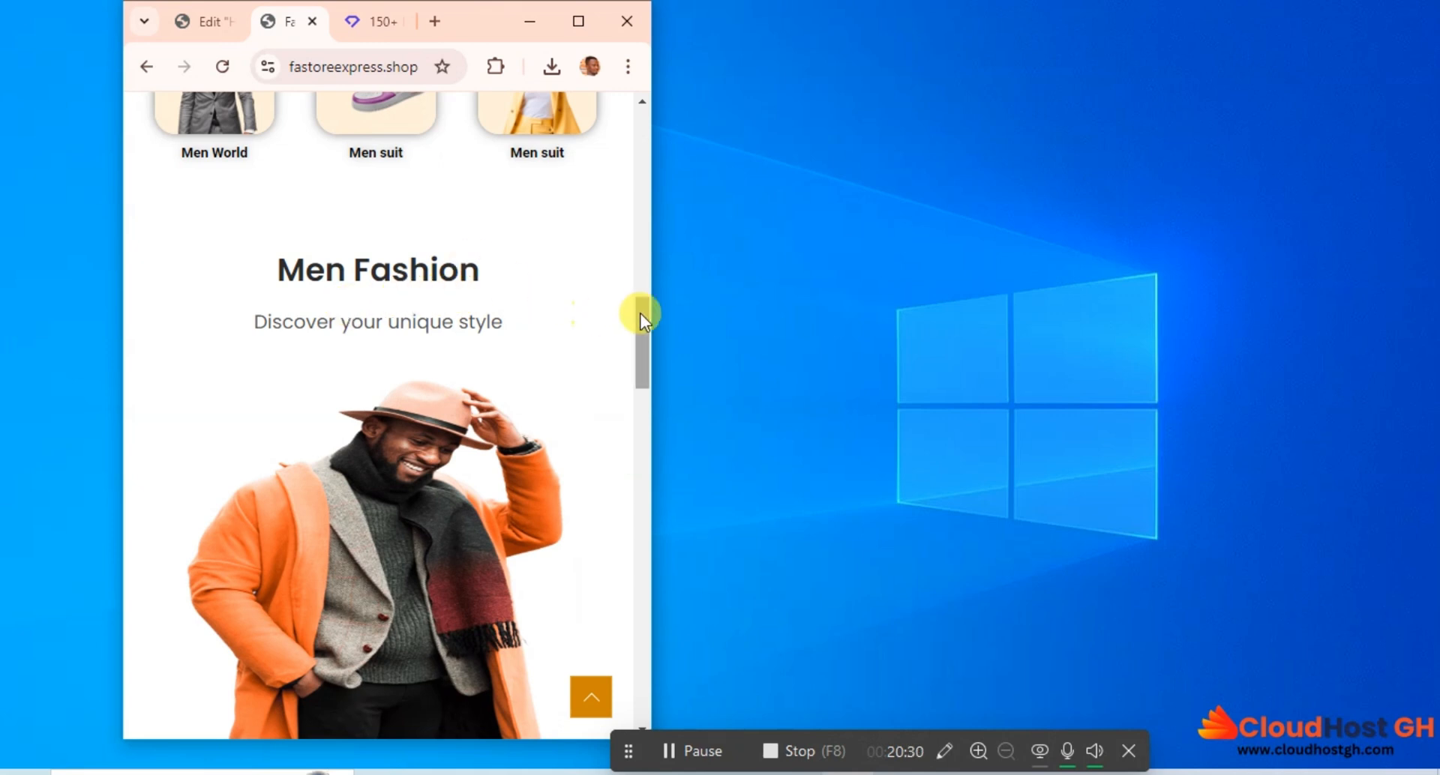
scroll(641, 313, "up", 3)
scroll(644, 357, "down", 8)
scroll(630, 322, "up", 5)
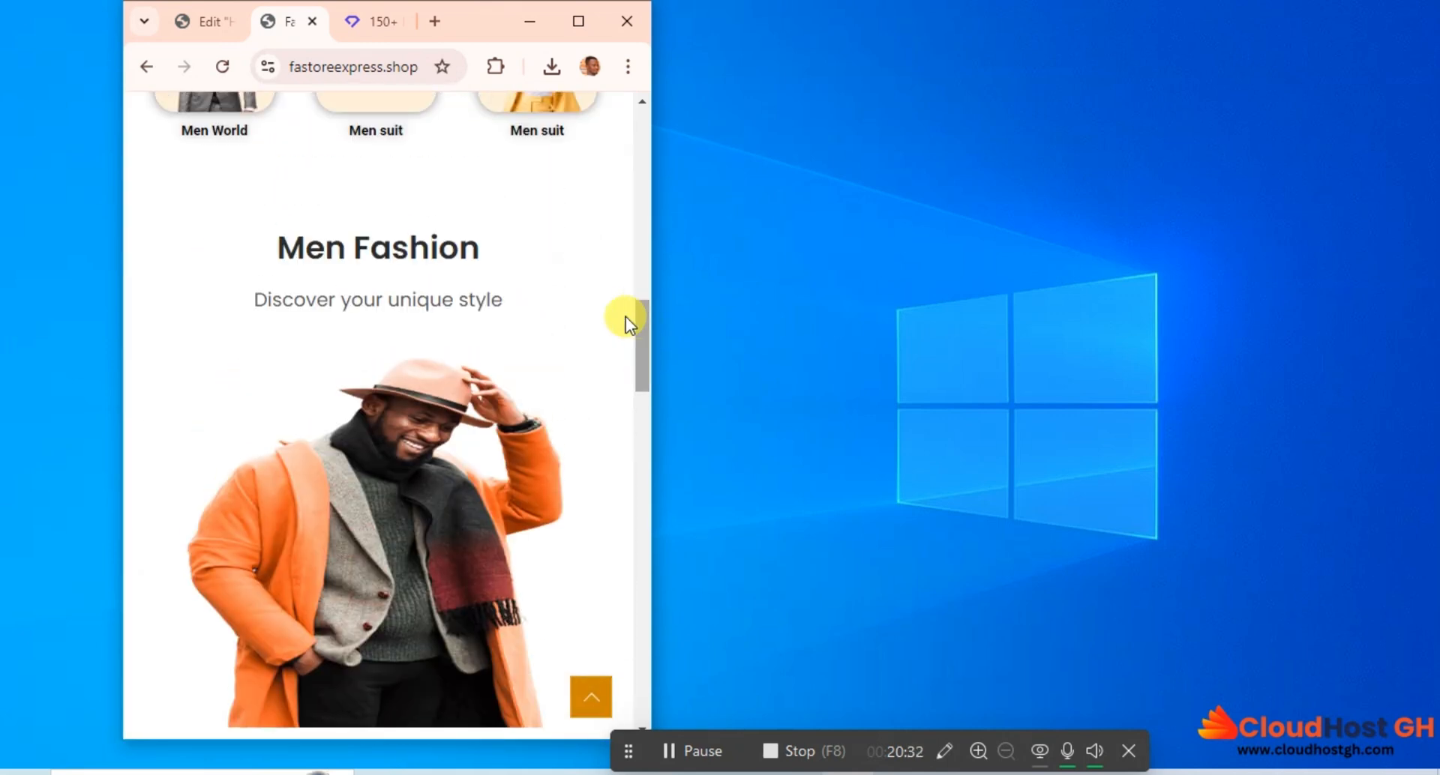
left_click(568, 28)
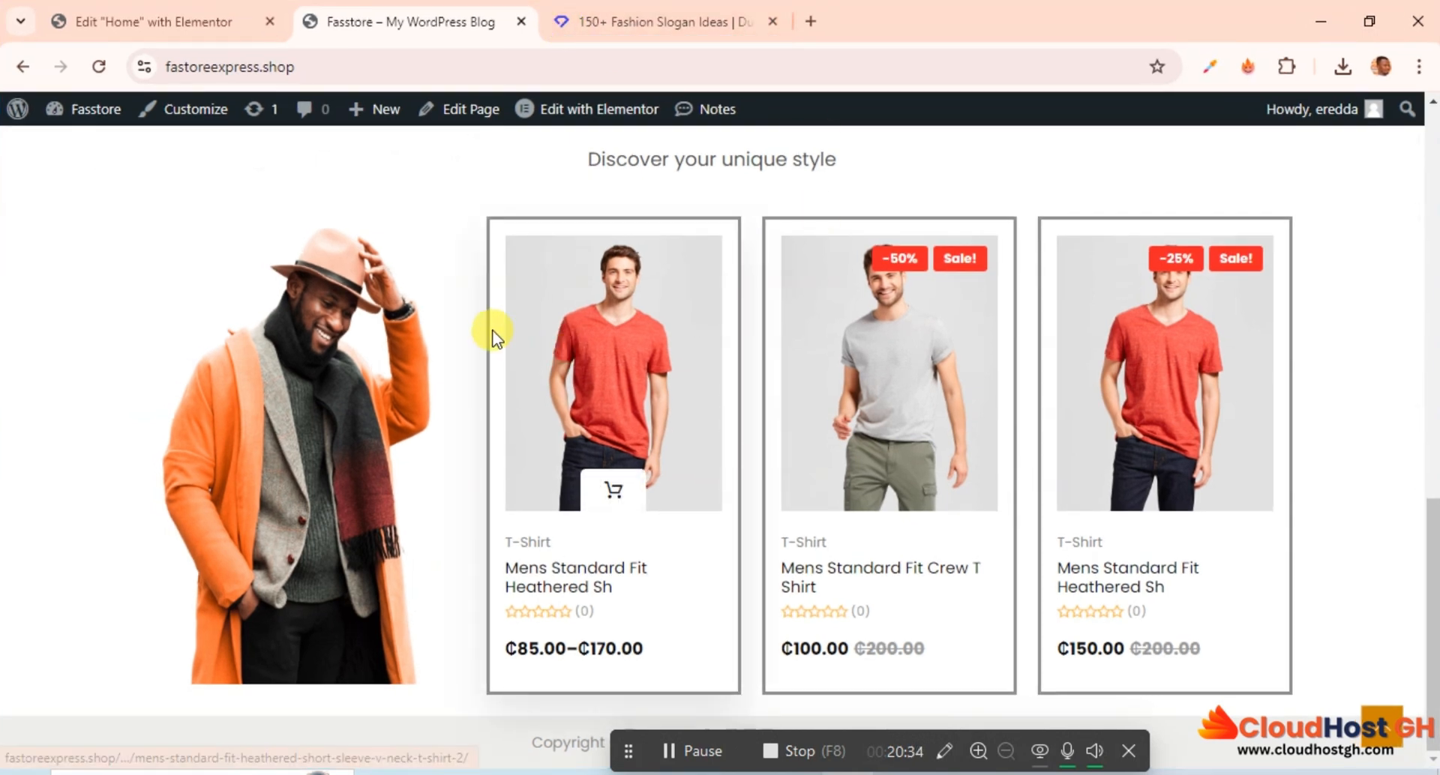
Return to the Elementor editor and make the man's image visible on landscape mobile.
left_click(183, 15)
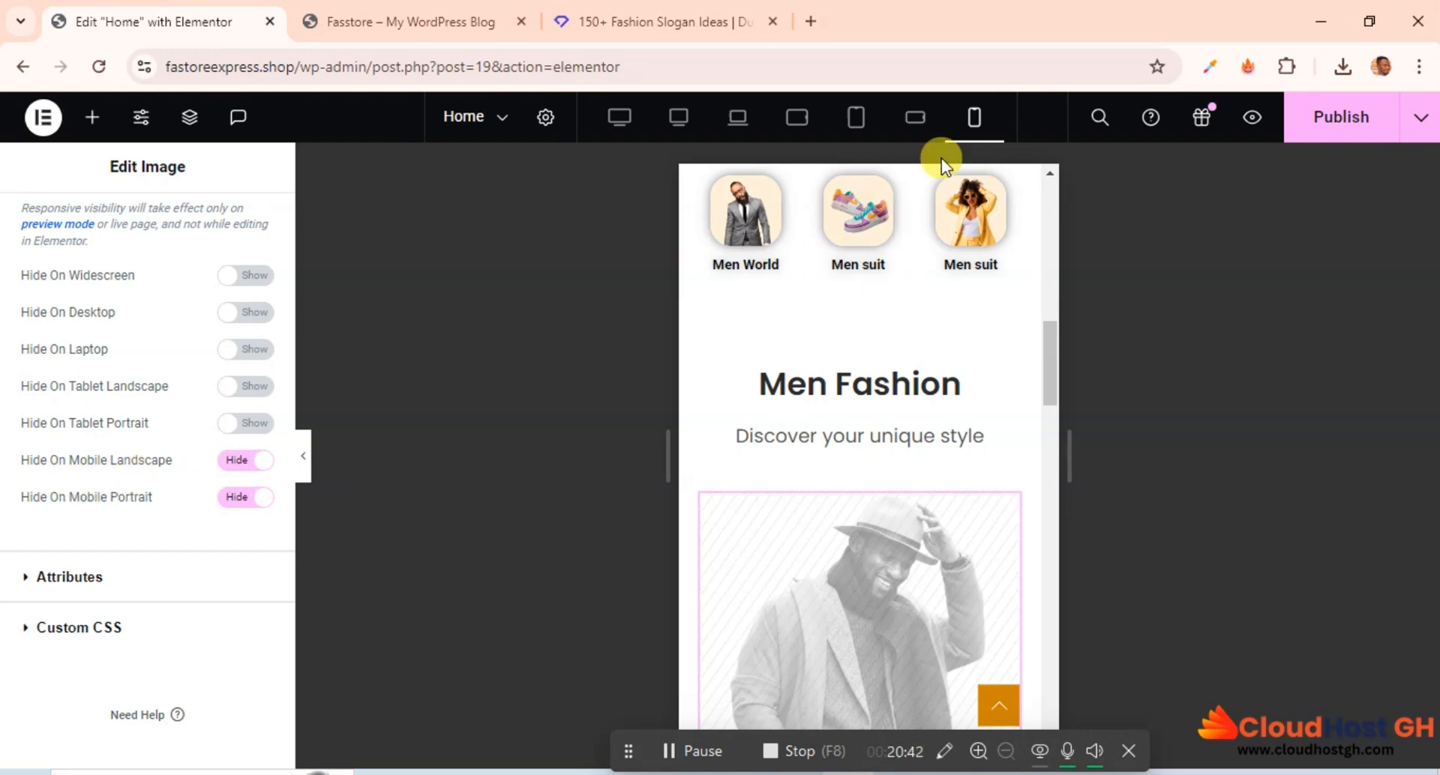
left_click(927, 126)
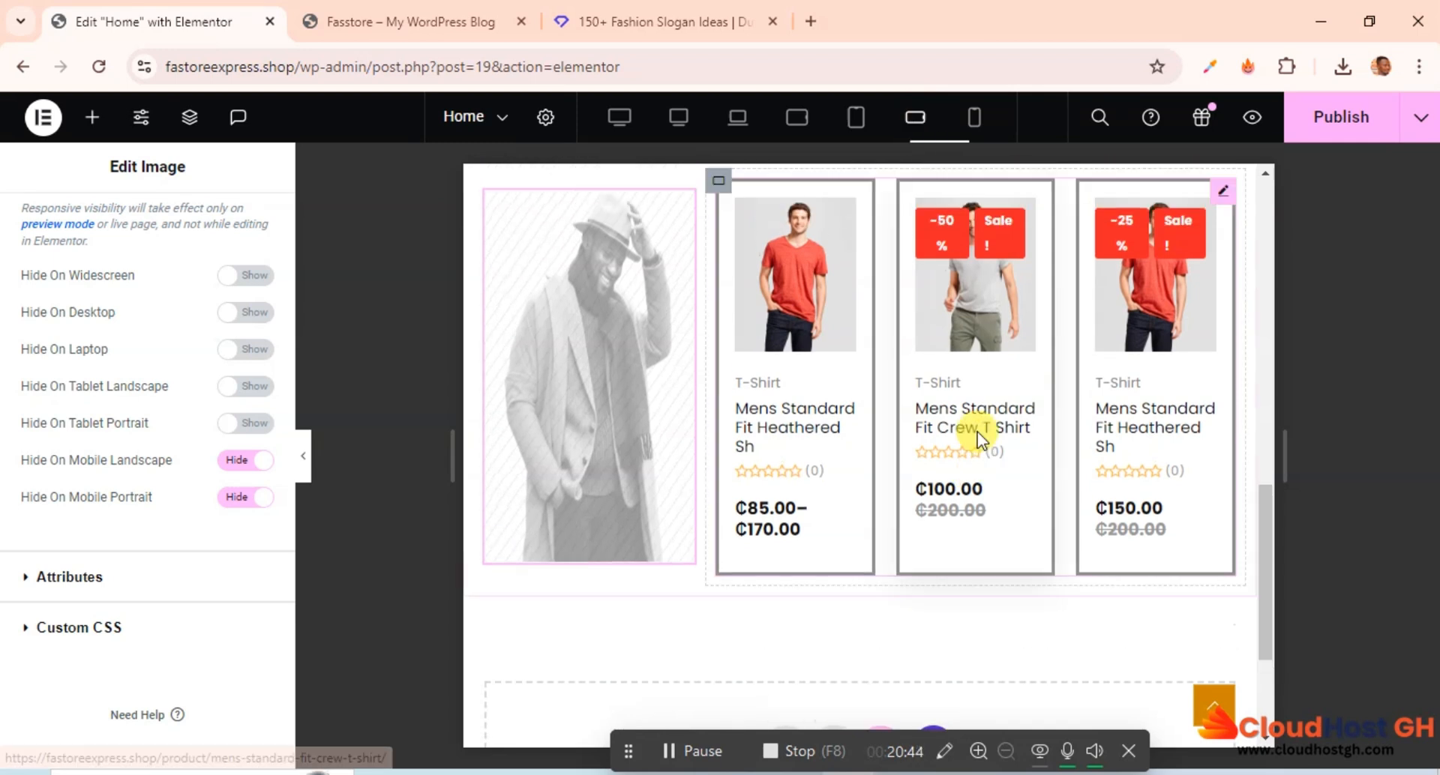
scroll(978, 432, "down", 2)
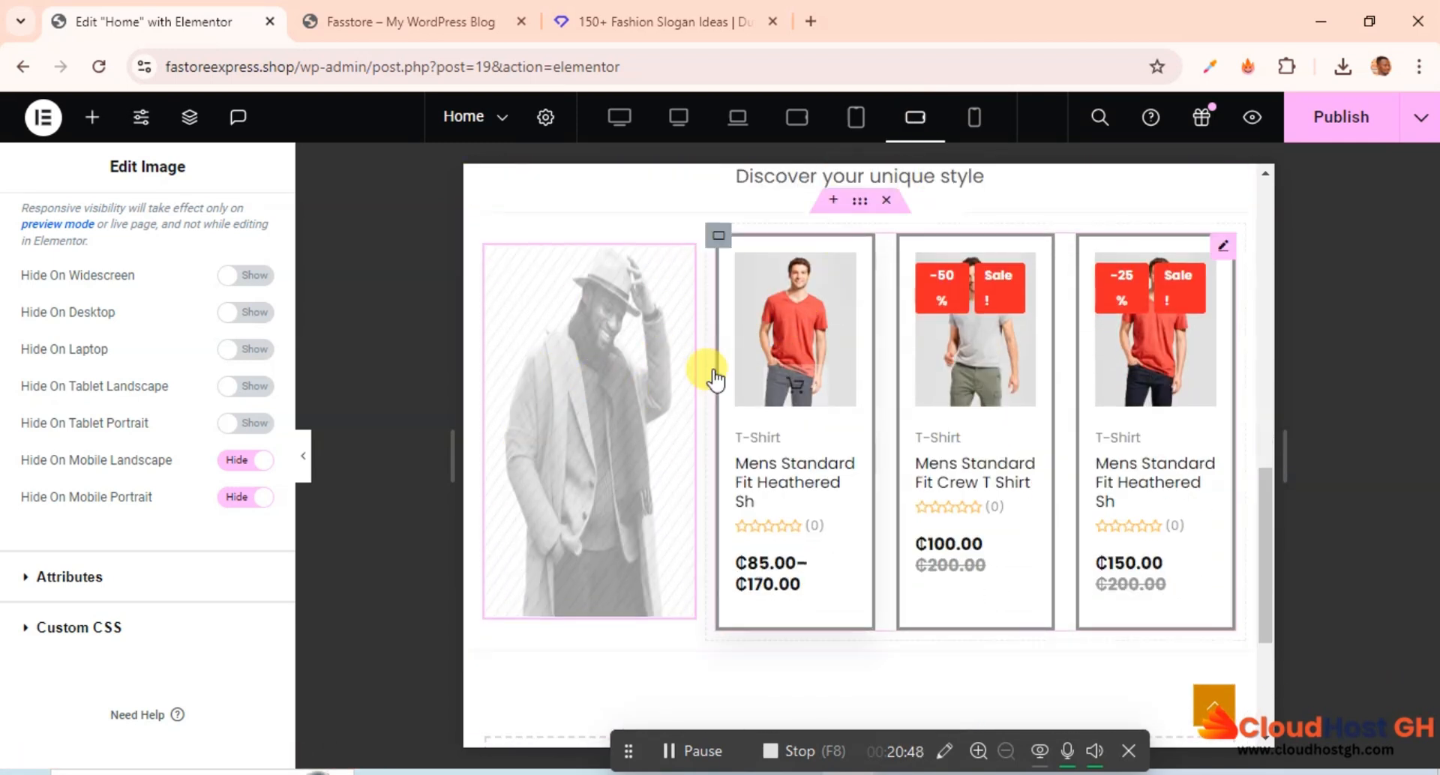
left_click(248, 461)
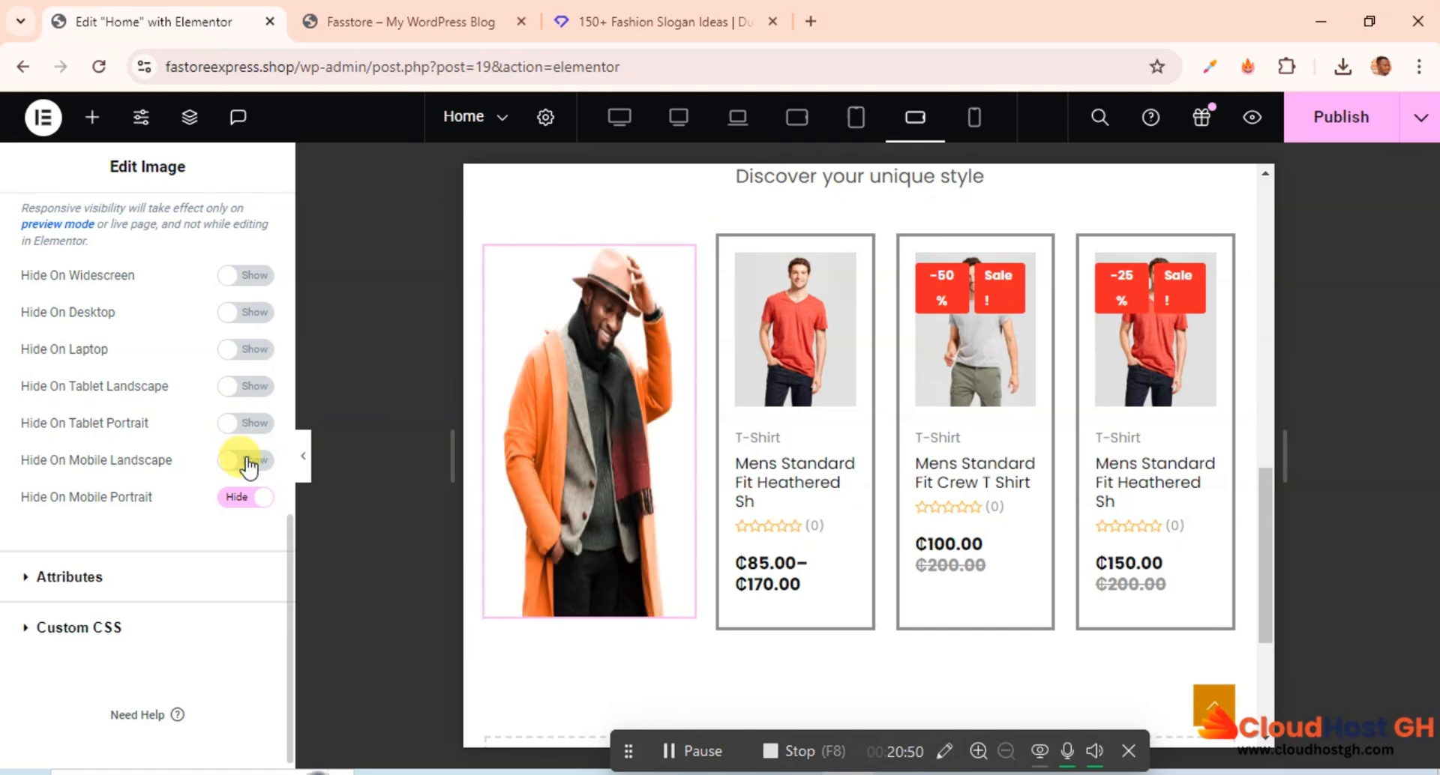
Toggle the man's image visibility in the portrait mobile view, leave it hidden there, and publish the home page.
left_click(989, 137)
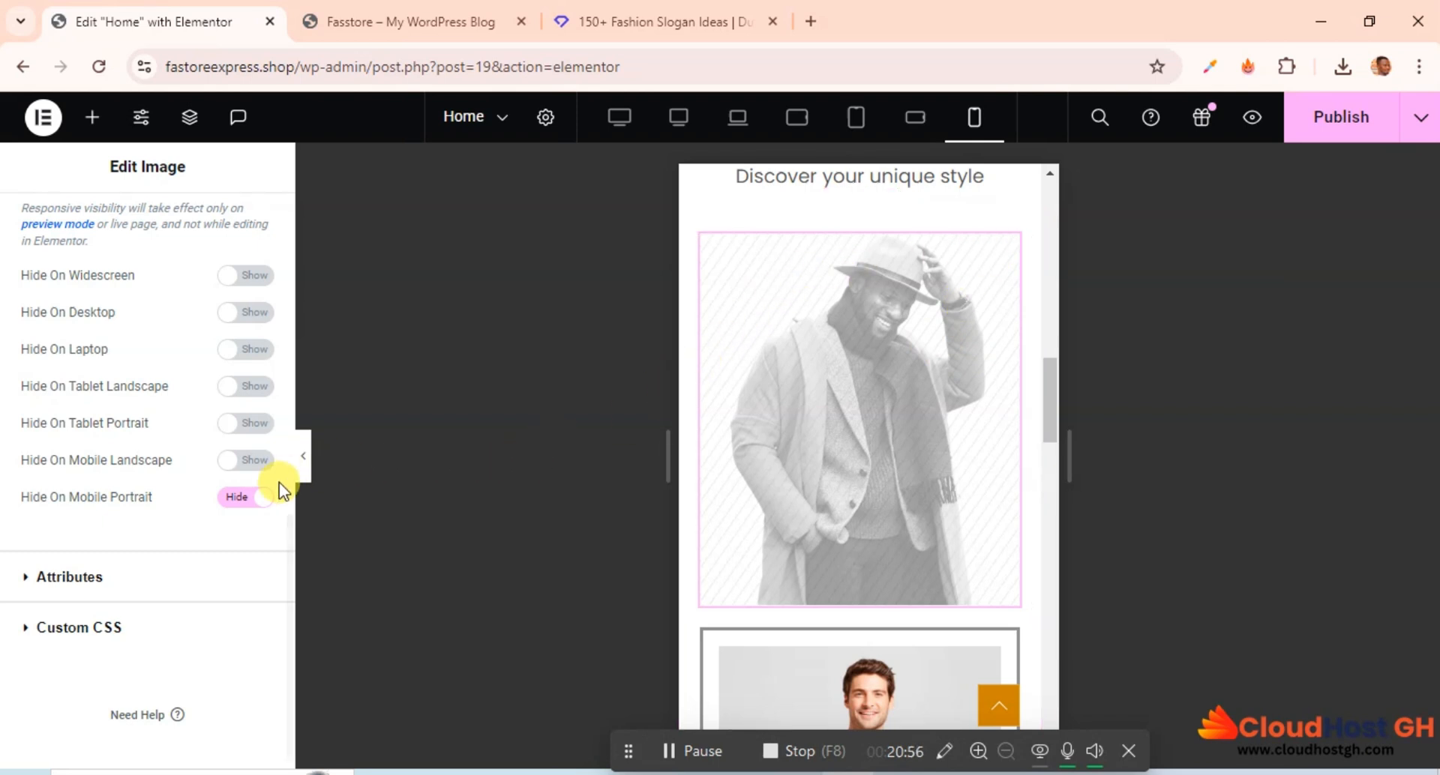
left_click(240, 498)
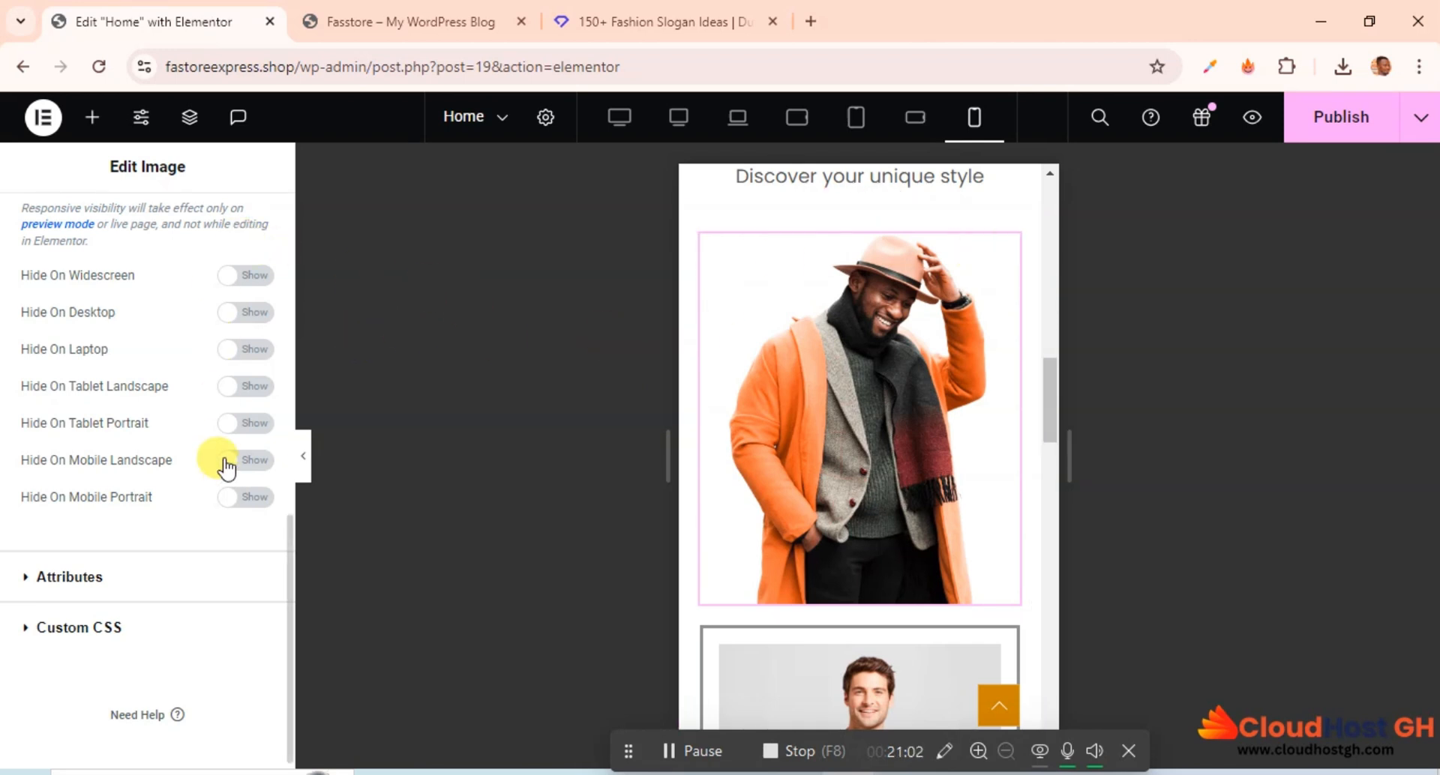
left_click(254, 499)
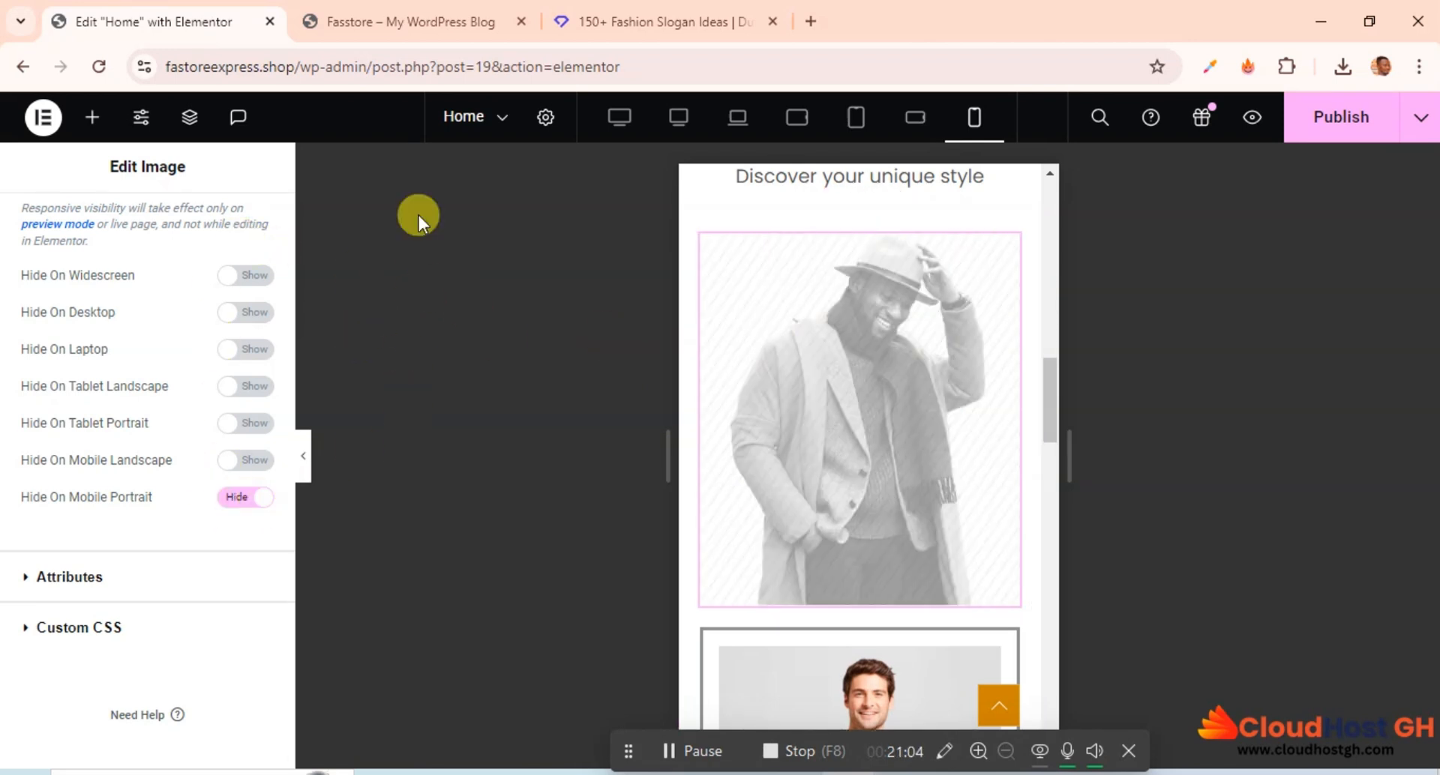
left_click(1306, 140)
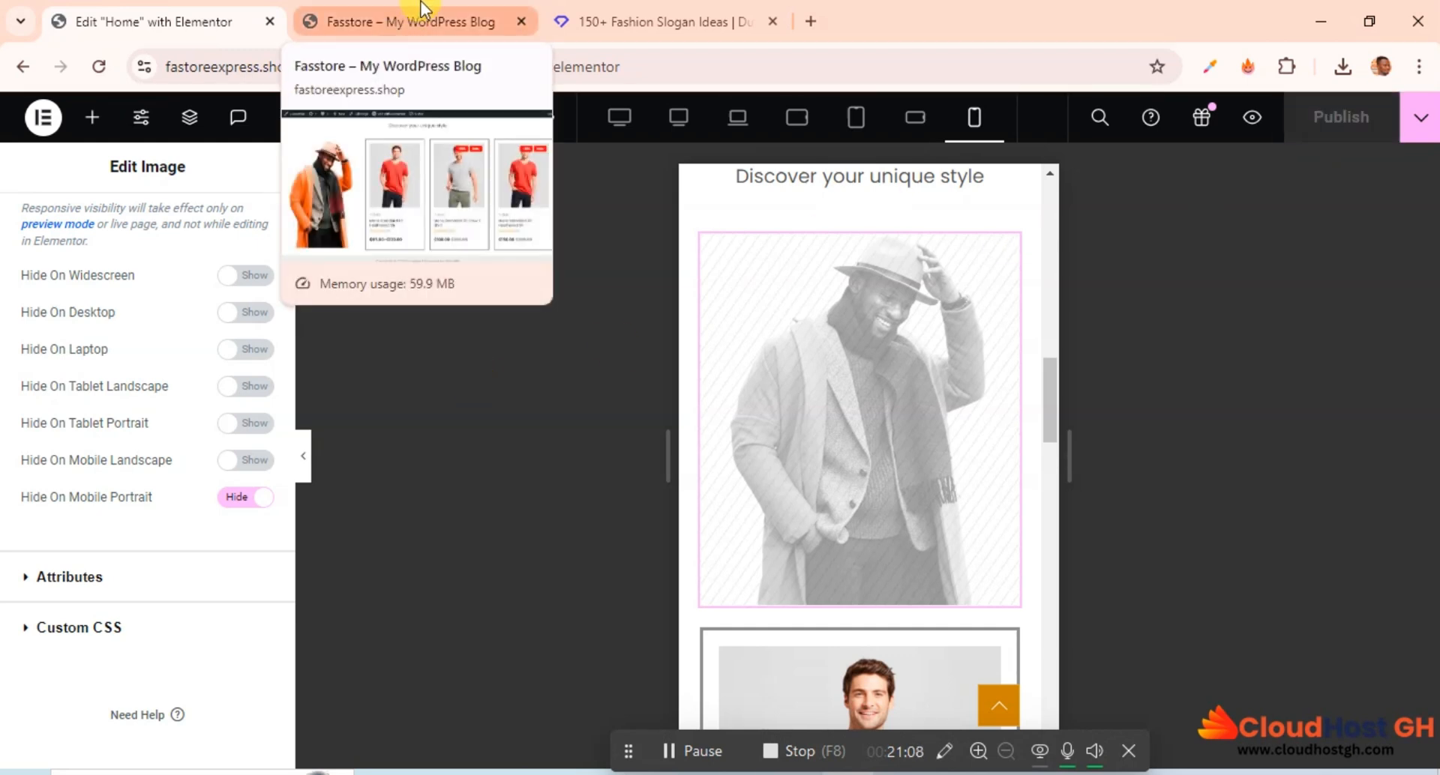
Review the Men Fashion section on the live Fasstore page at phone width and at full window width.
left_click(424, 11)
left_click(1366, 24)
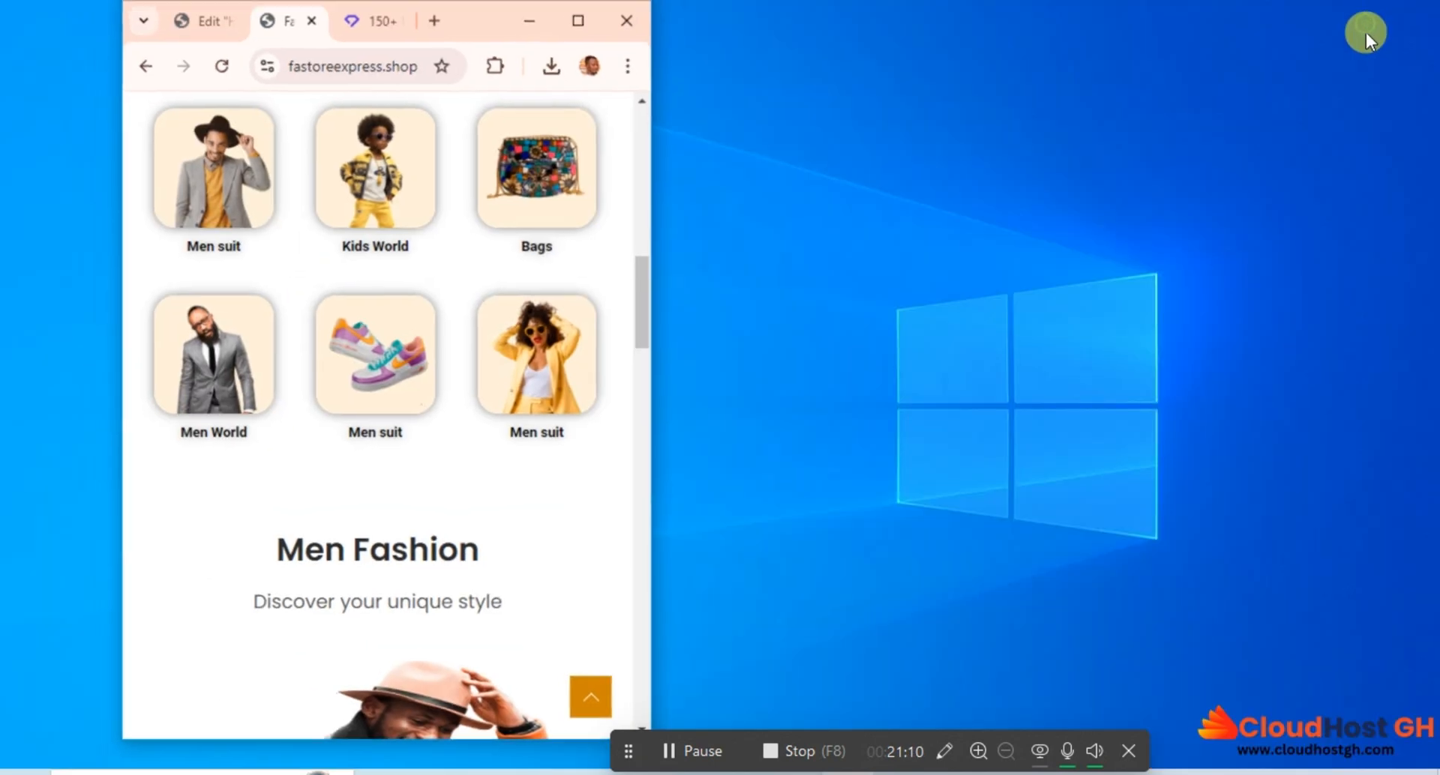
scroll(529, 360, "down", 12)
scroll(519, 374, "up", 15)
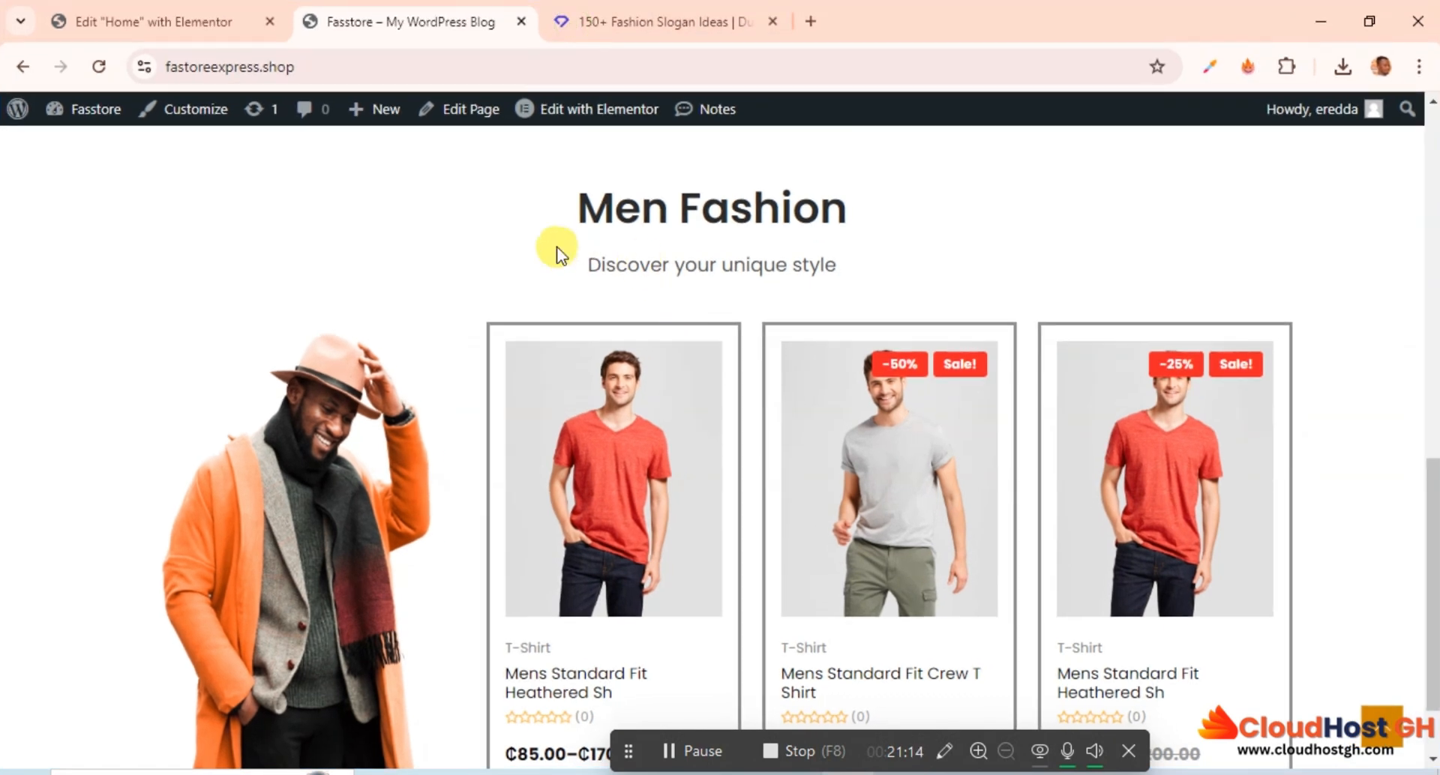
scroll(556, 248, "up", 5)
scroll(560, 258, "down", 5)
scroll(482, 402, "up", 5)
Return to the Elementor editor in desktop view and go to the empty container area below the Men Fashion section.
left_click(196, 8)
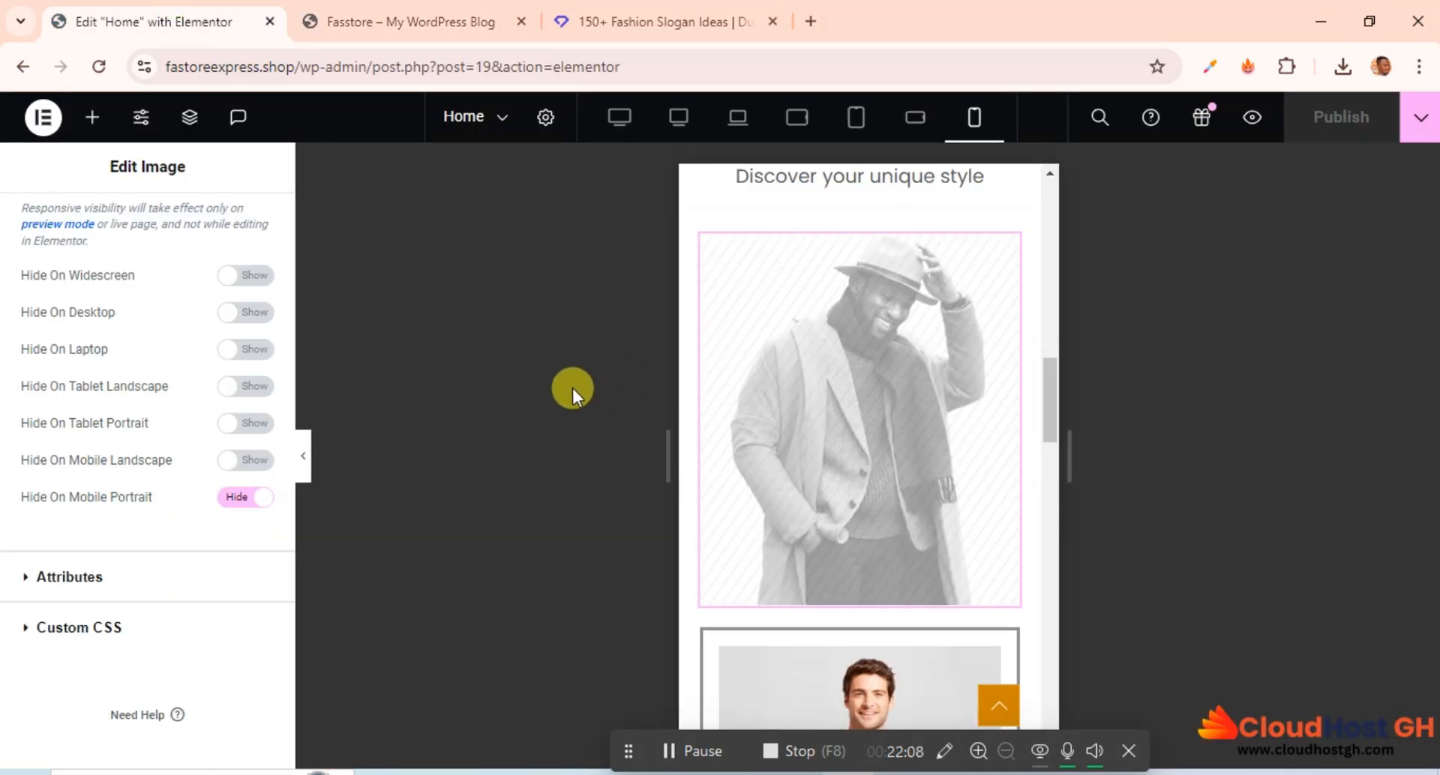
left_click(678, 118)
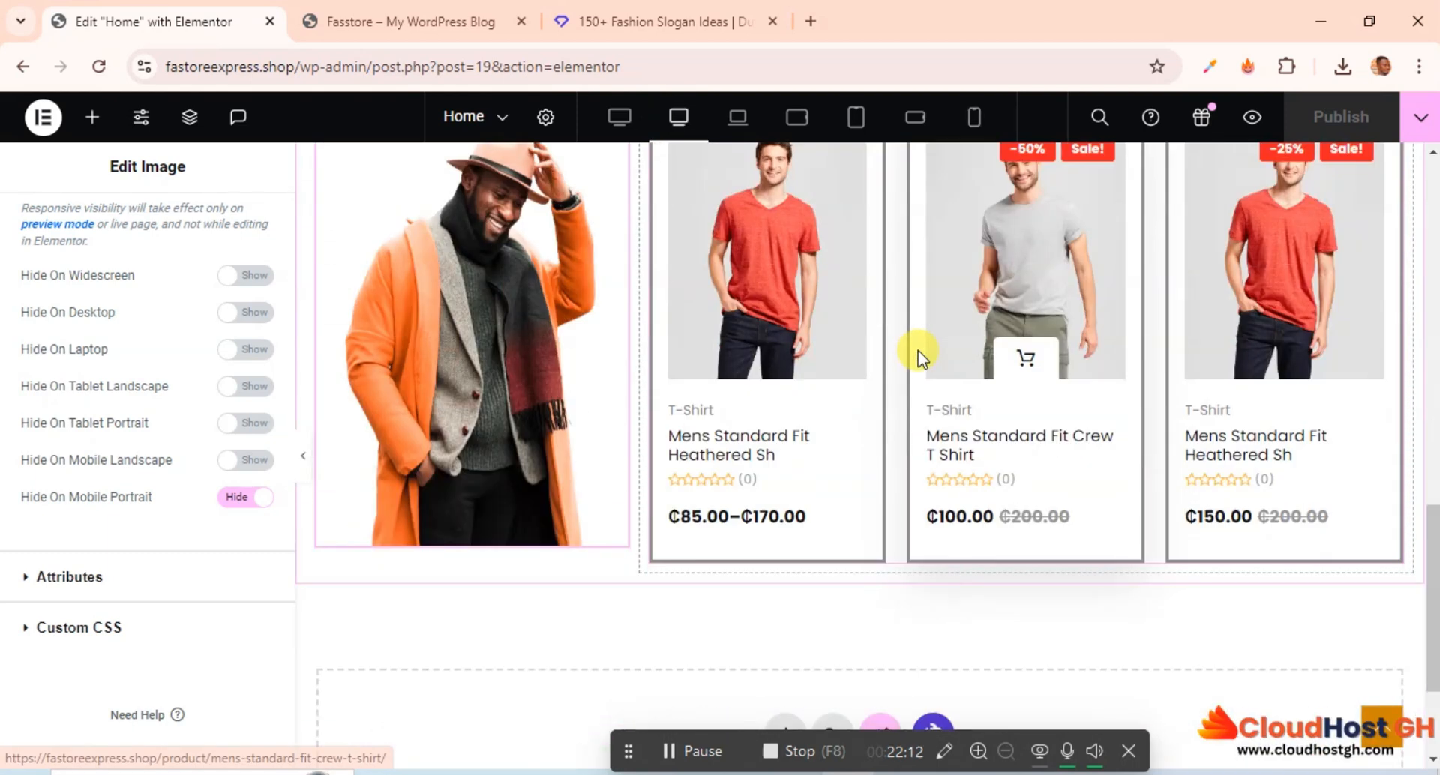
scroll(918, 349, "down", 3)
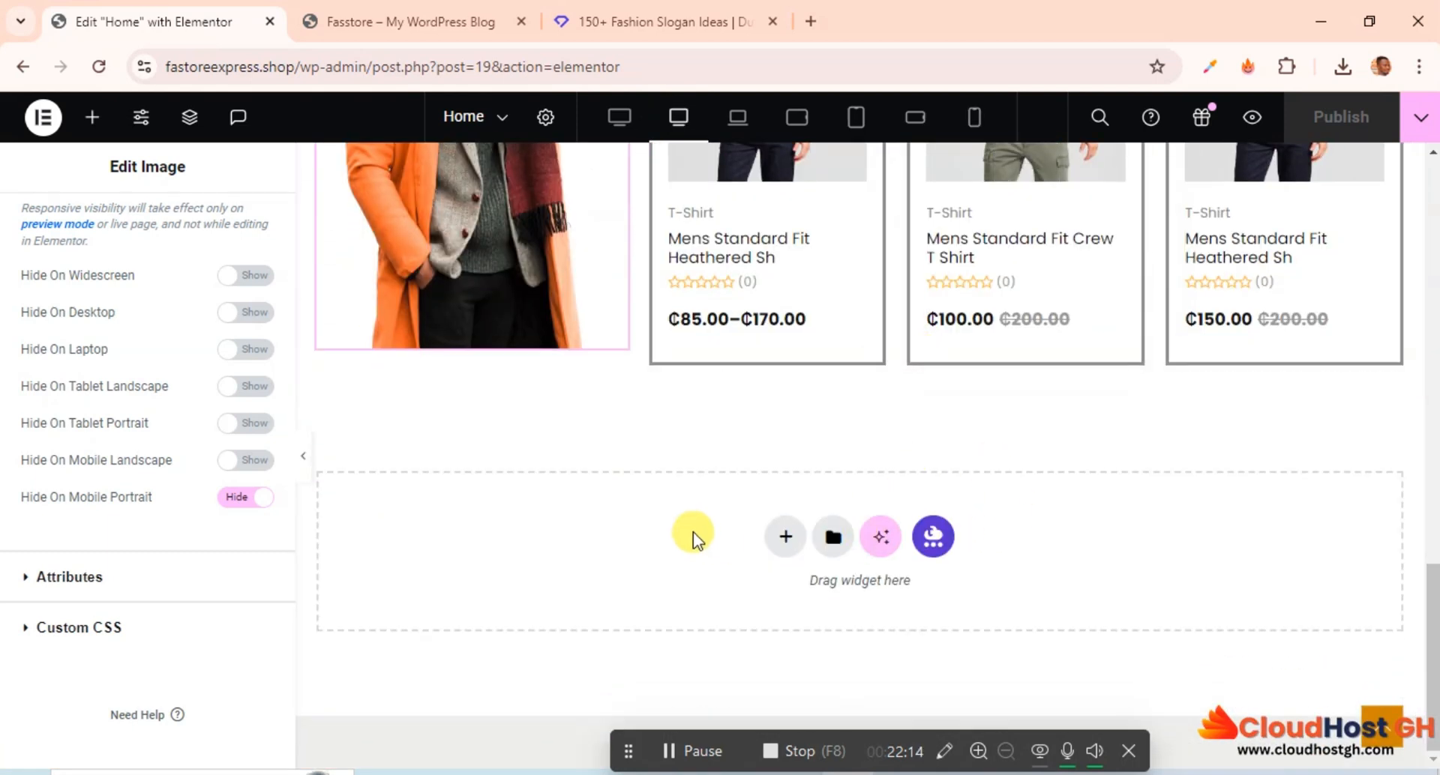